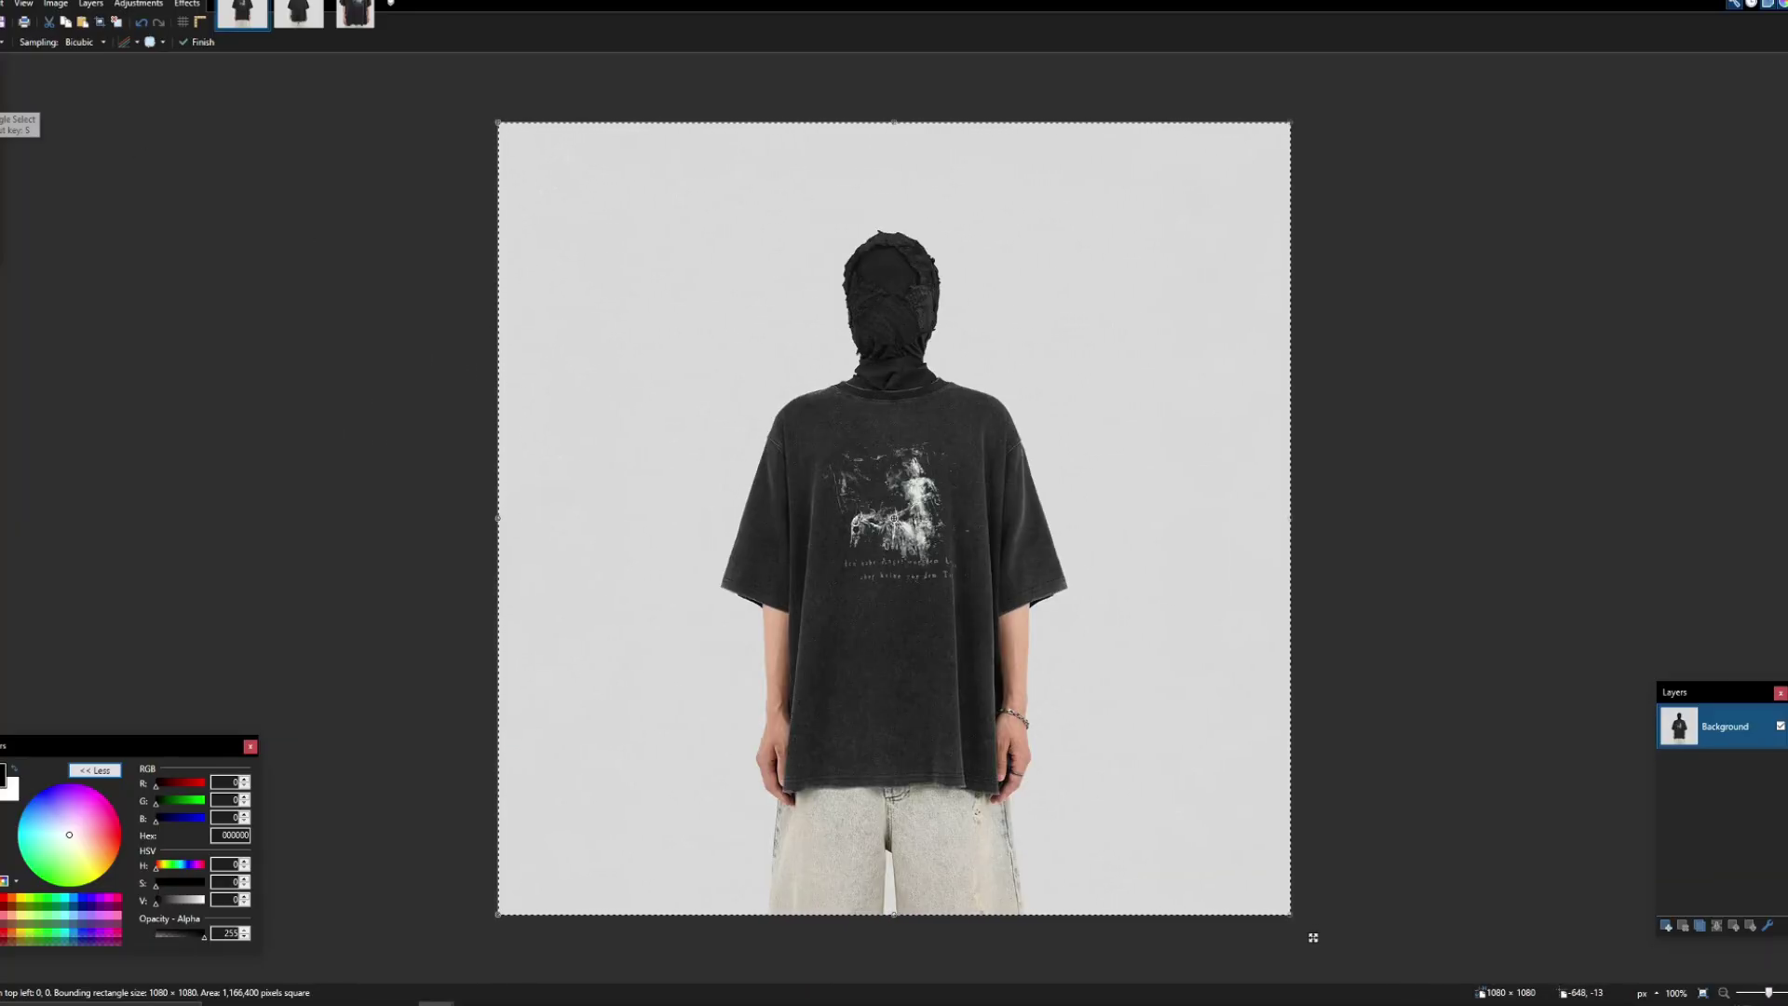
key("s")
scroll(955, 474, "up", 1)
left_click_drag(763, 411, 1019, 789)
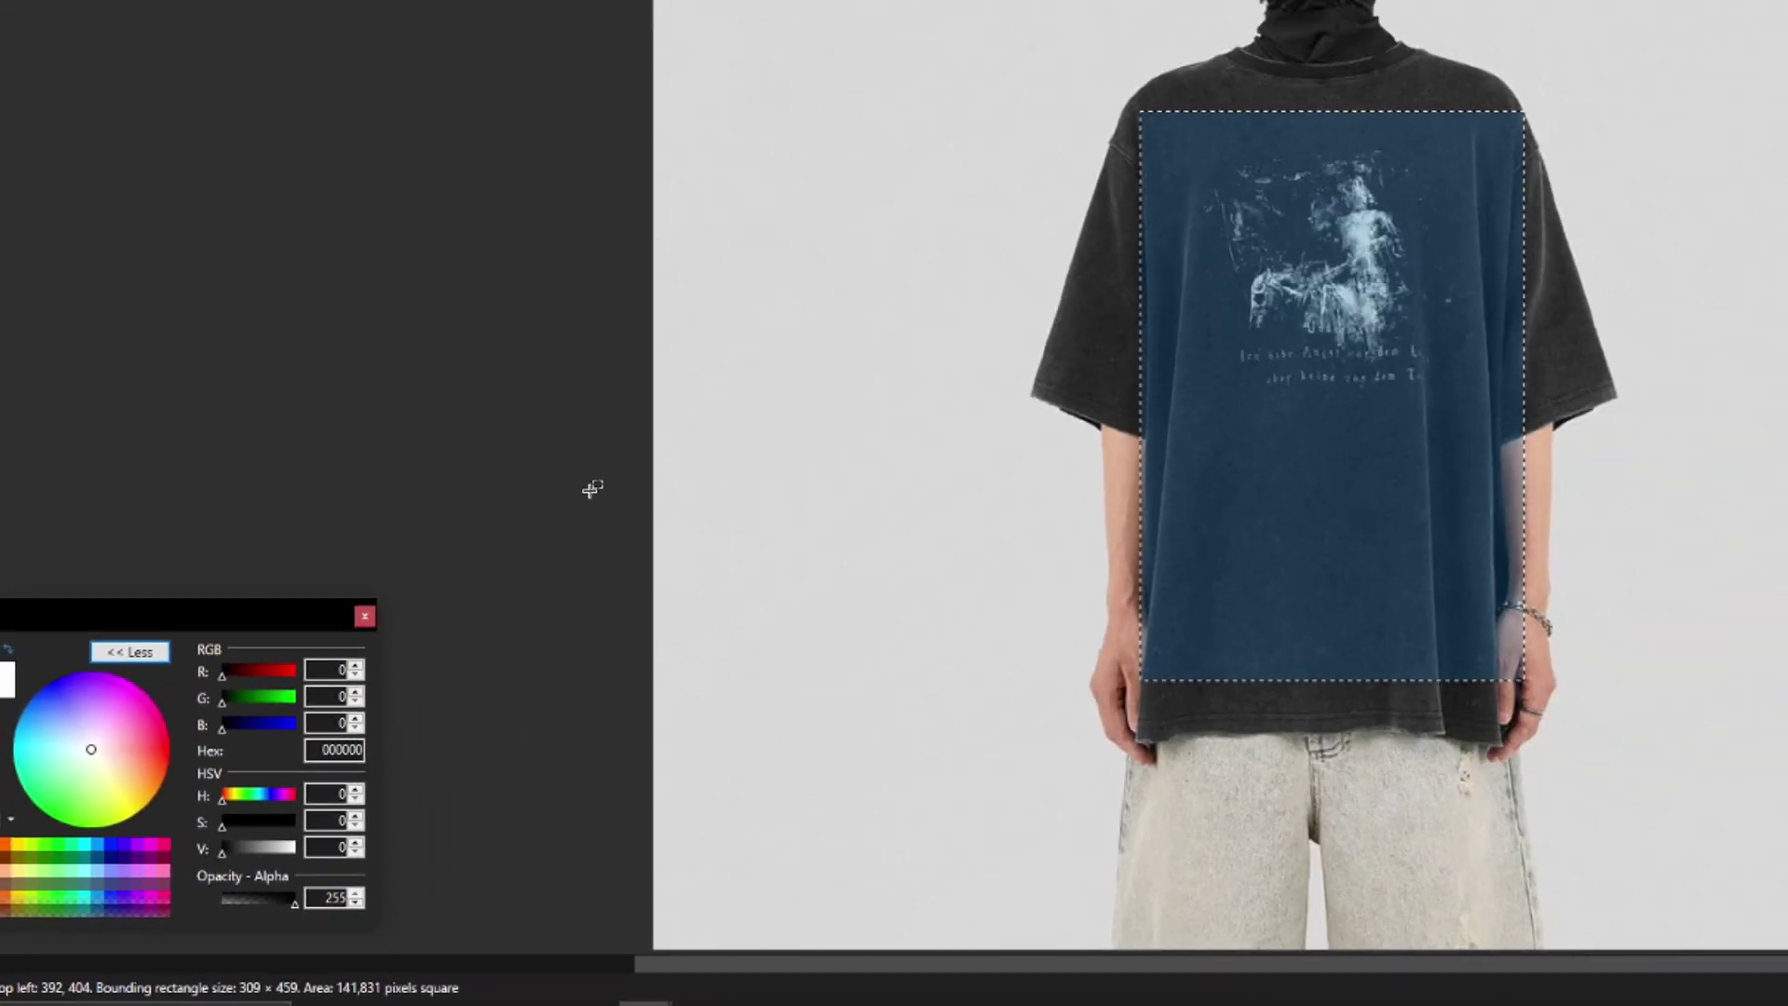
left_click(427, 649)
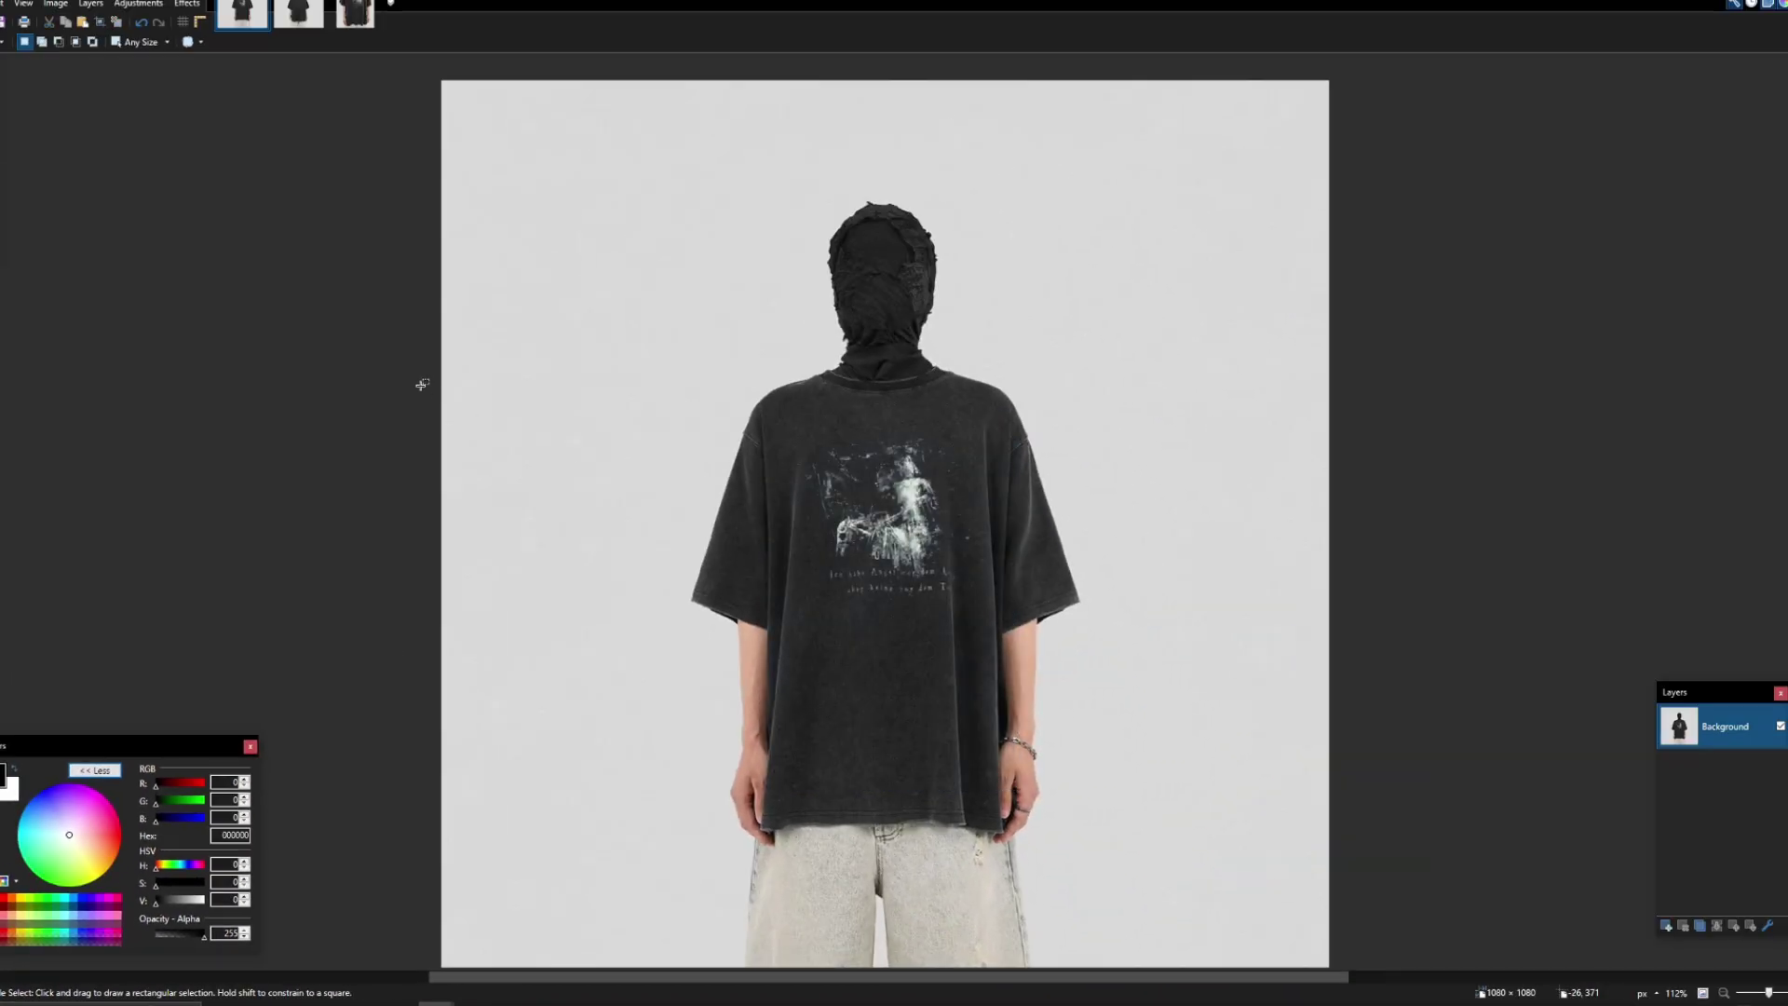
key("ctrl+a")
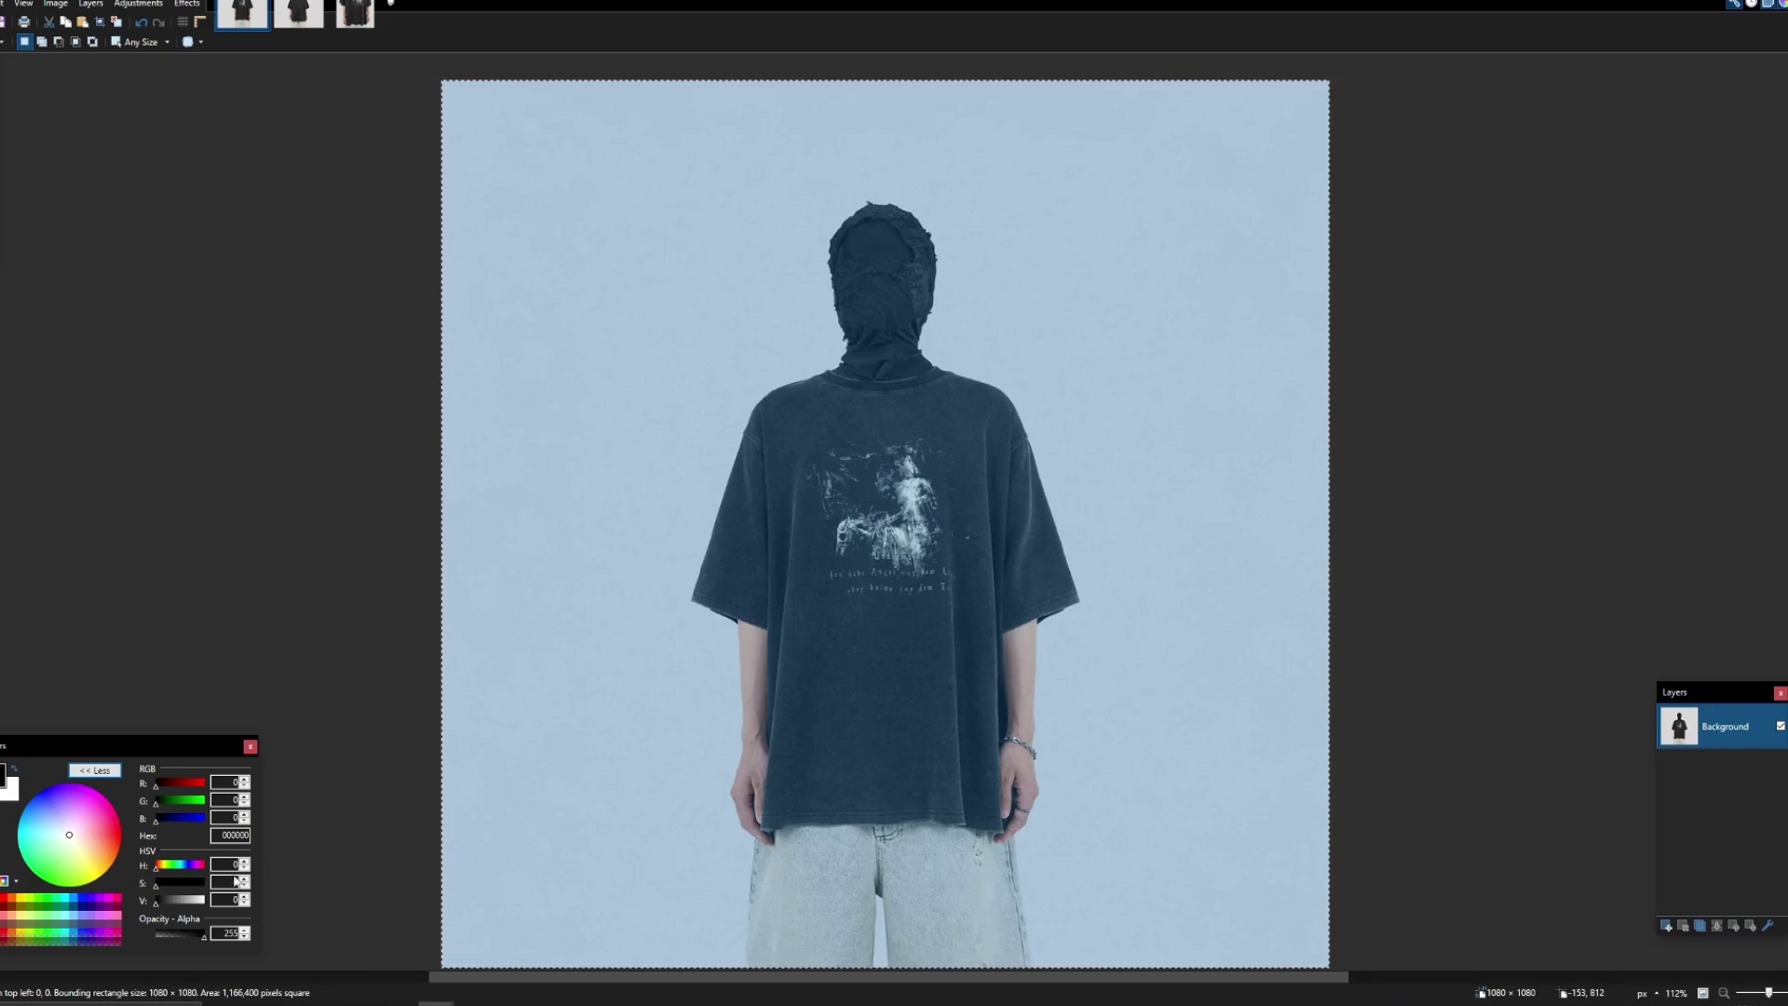
left_click(373, 783)
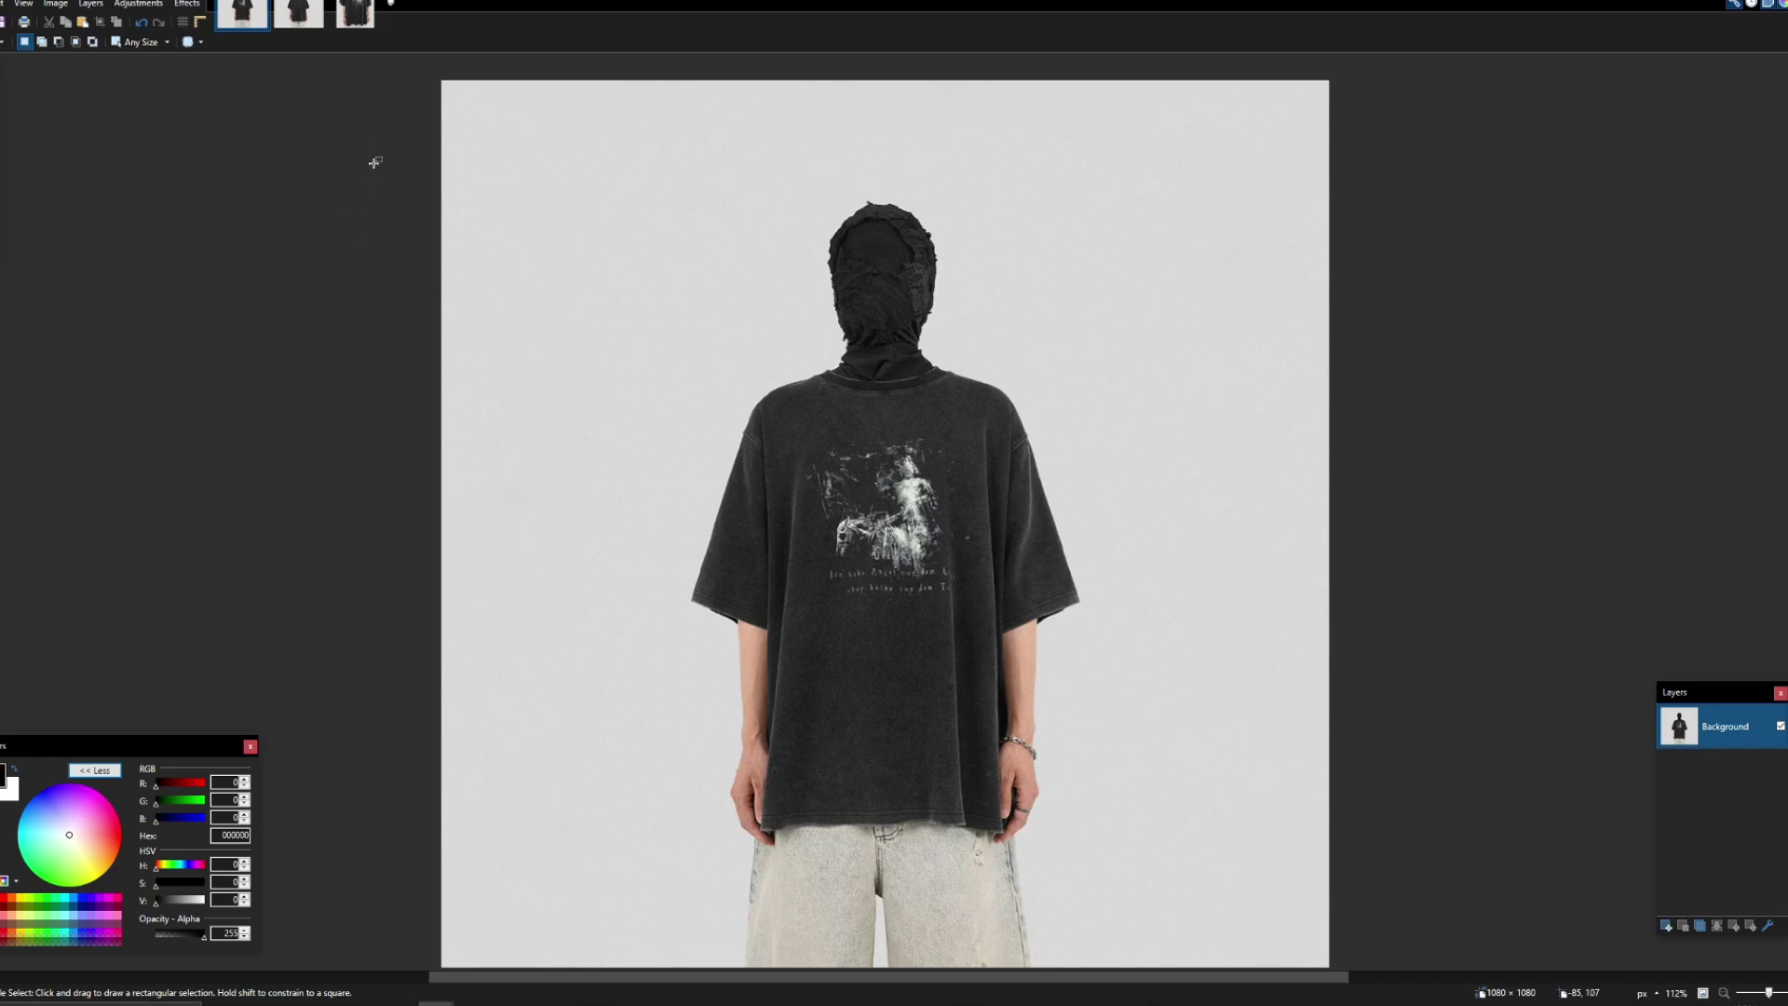
Step: Compare the full-figure front photo with the close-up shirt photo, checking the collar, shoulders and chest in each
left_click(355, 14)
left_click_drag(736, 75, 1099, 330)
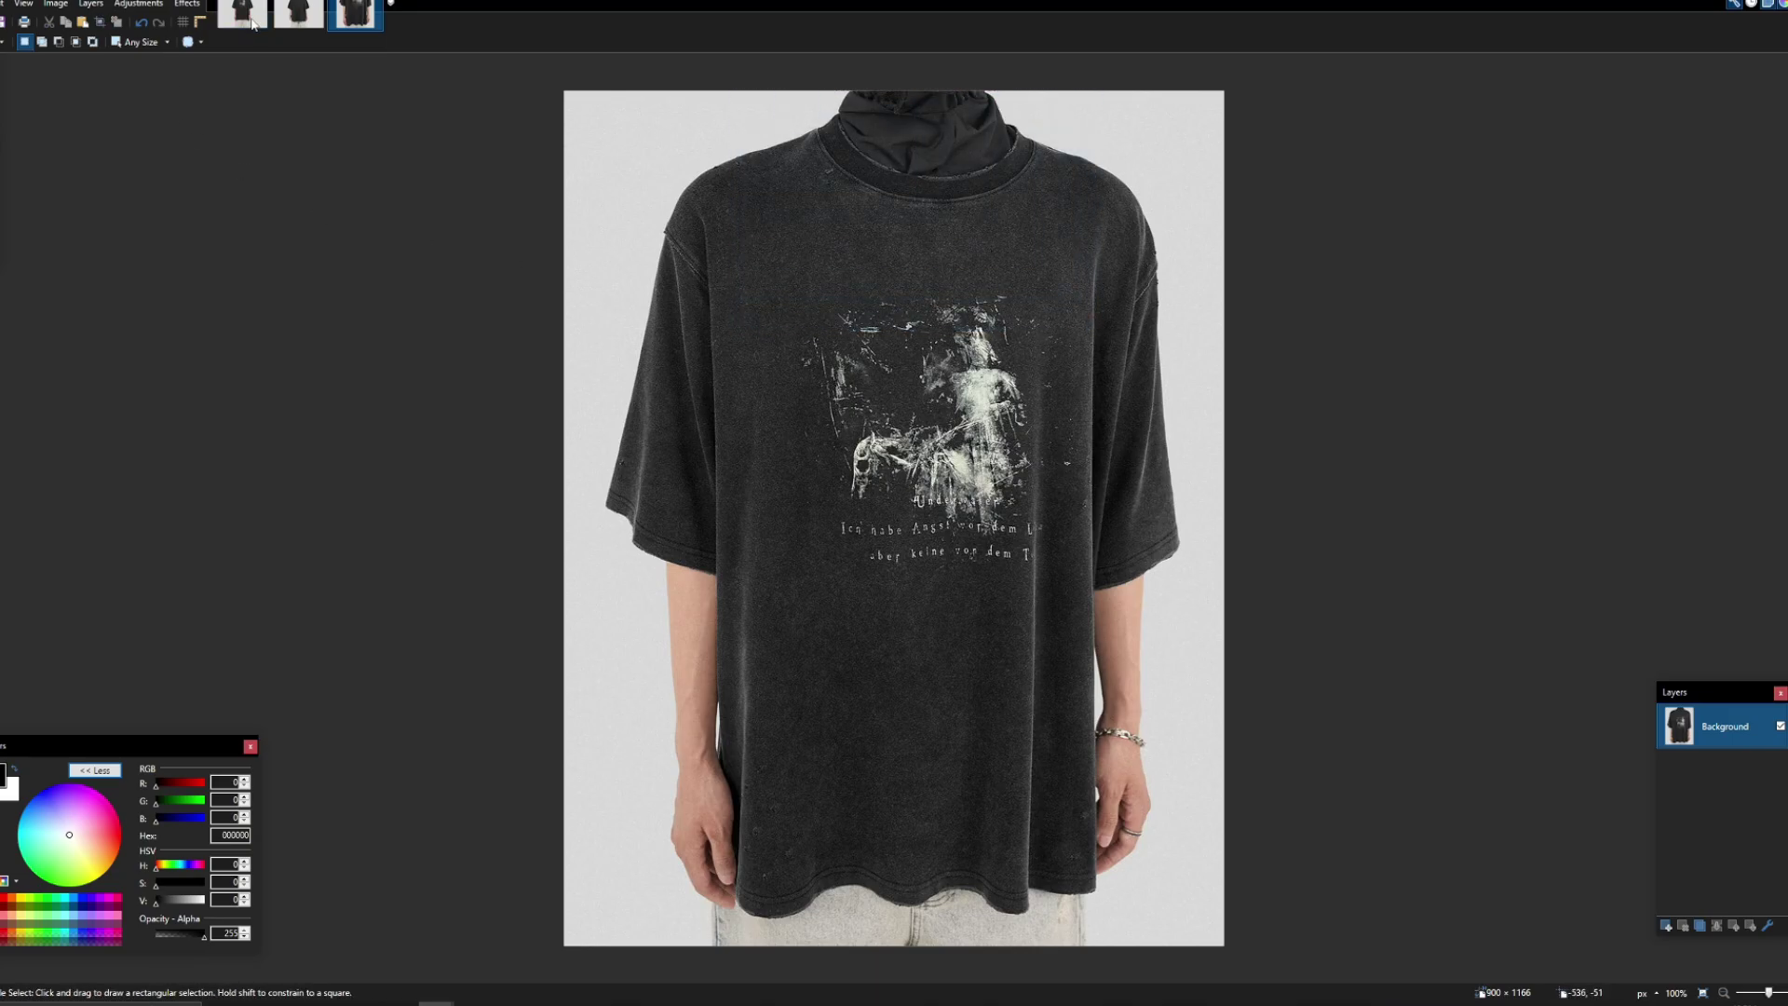
left_click(250, 17)
scroll(838, 279, "up", 4)
left_click_drag(764, 281, 930, 504)
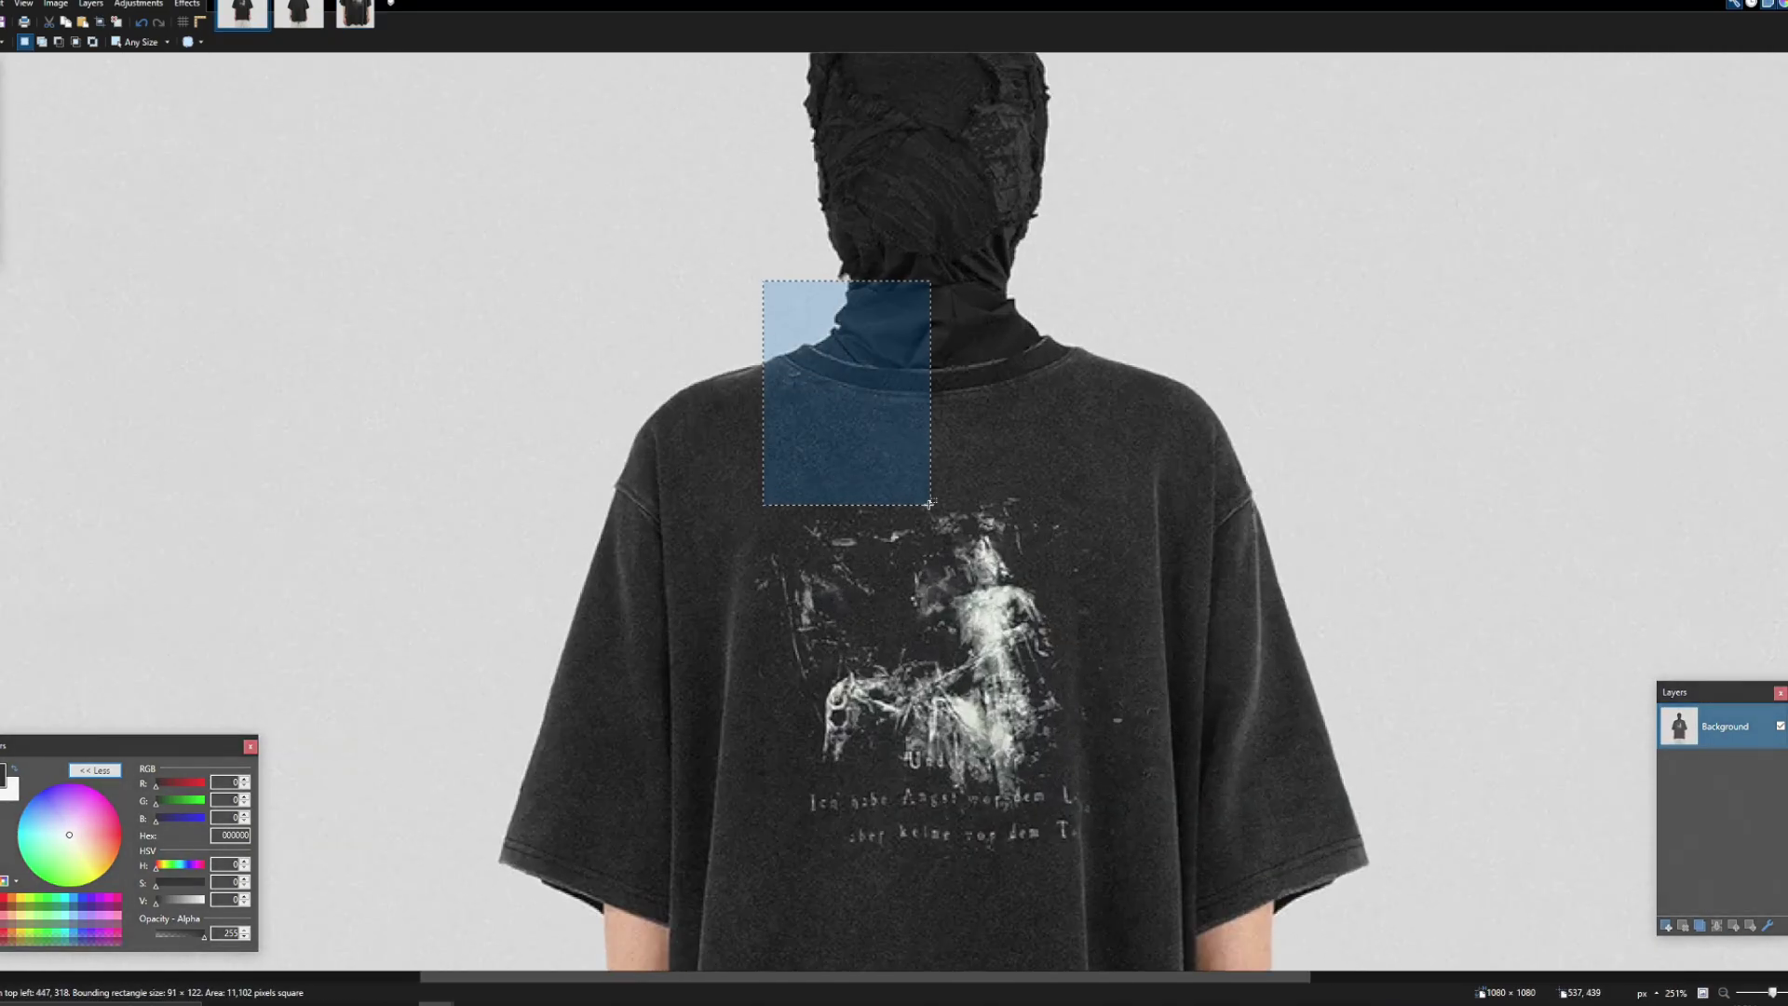
left_click(658, 203)
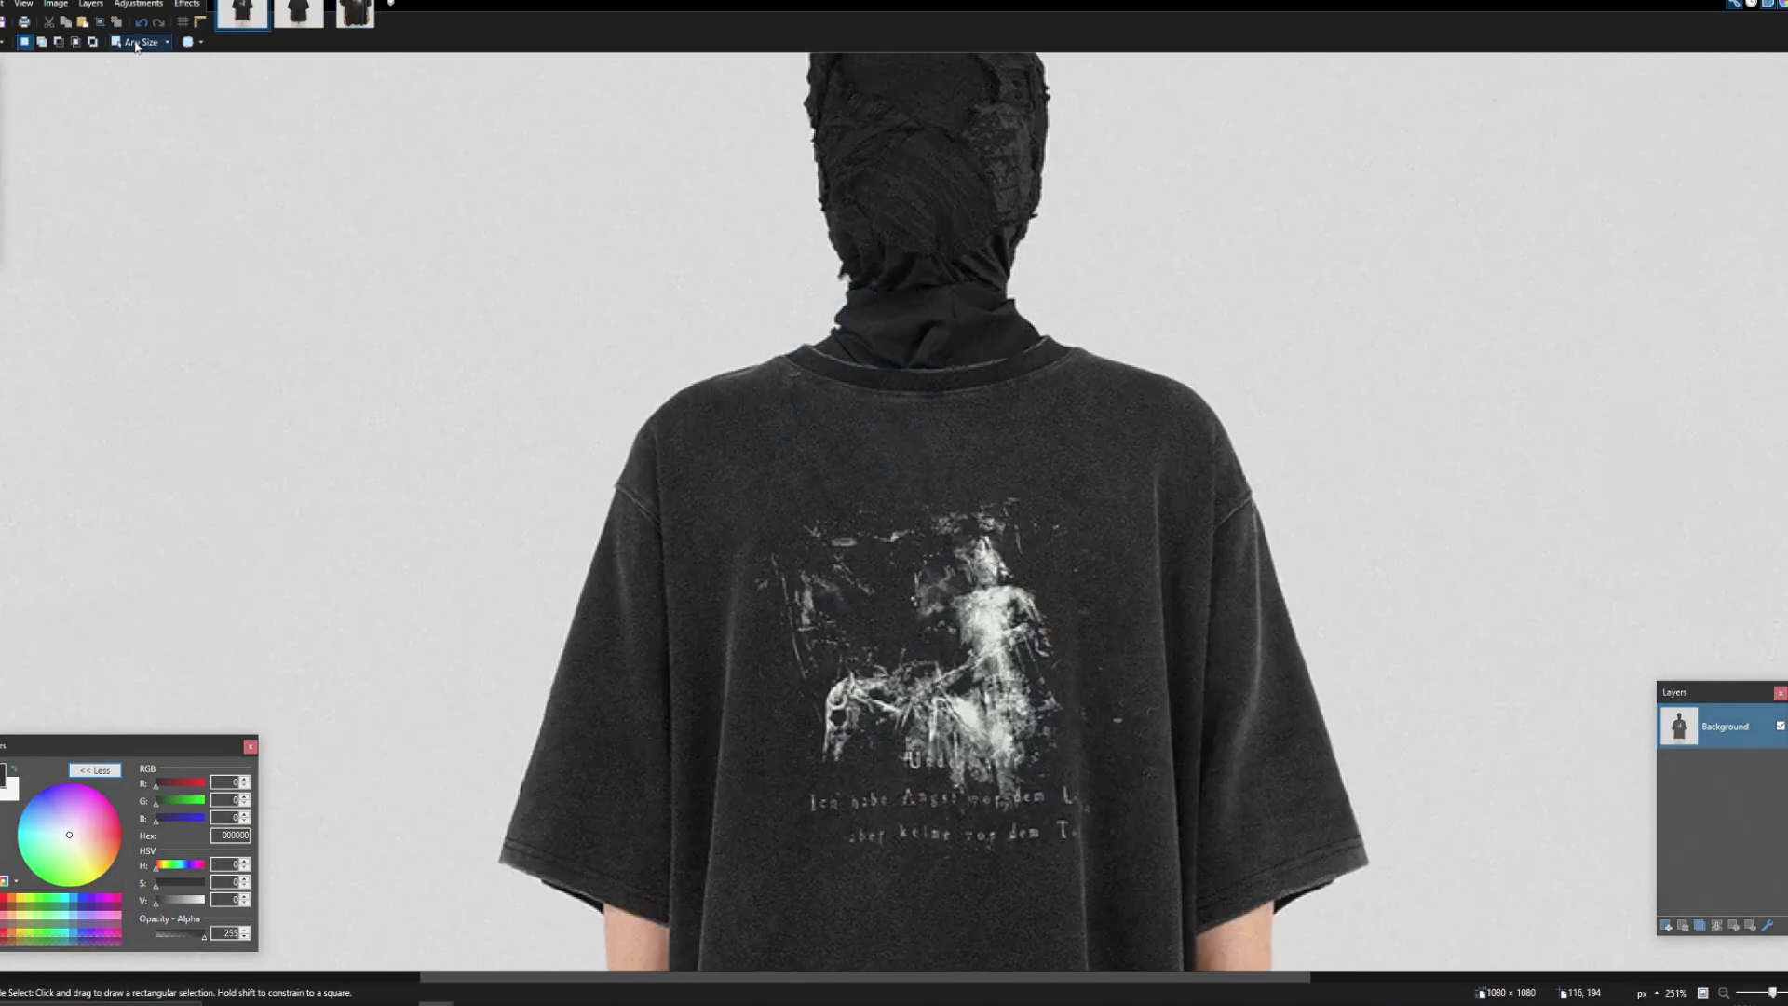
left_click(351, 13)
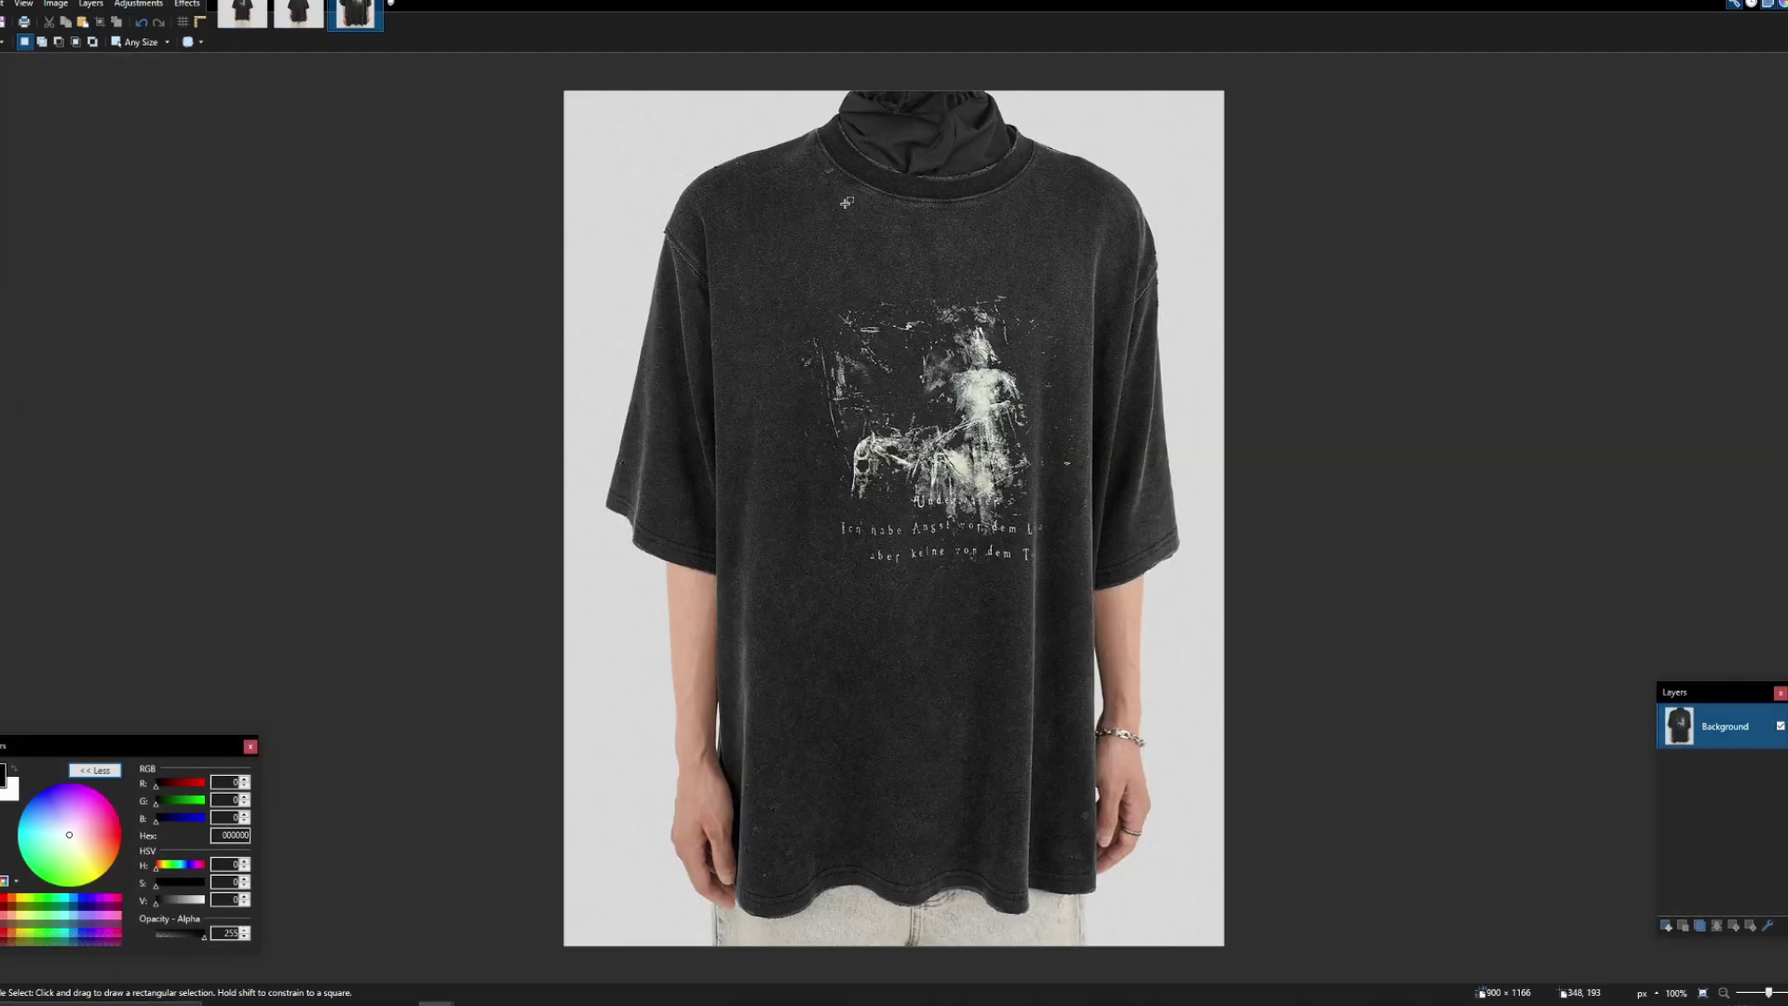
scroll(828, 223, "up", 4)
left_click_drag(617, 153, 956, 557)
left_click(557, 148)
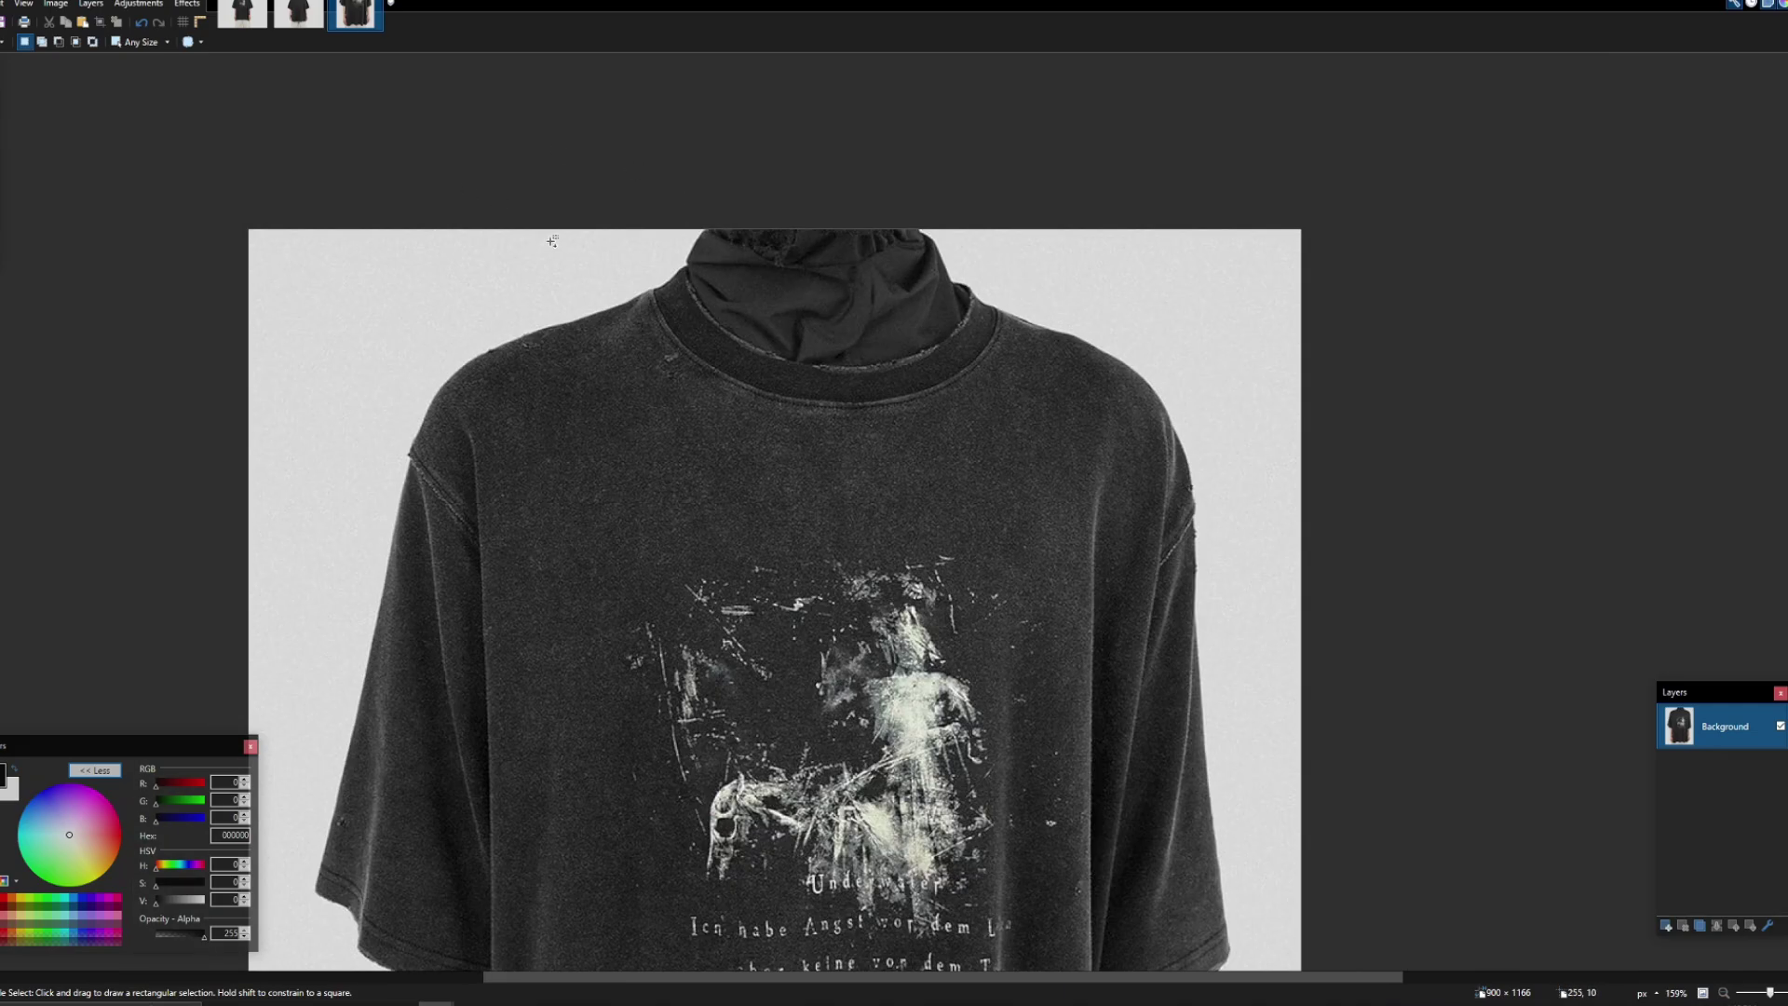
left_click_drag(577, 224, 824, 517)
left_click(471, 298)
left_click(250, 14)
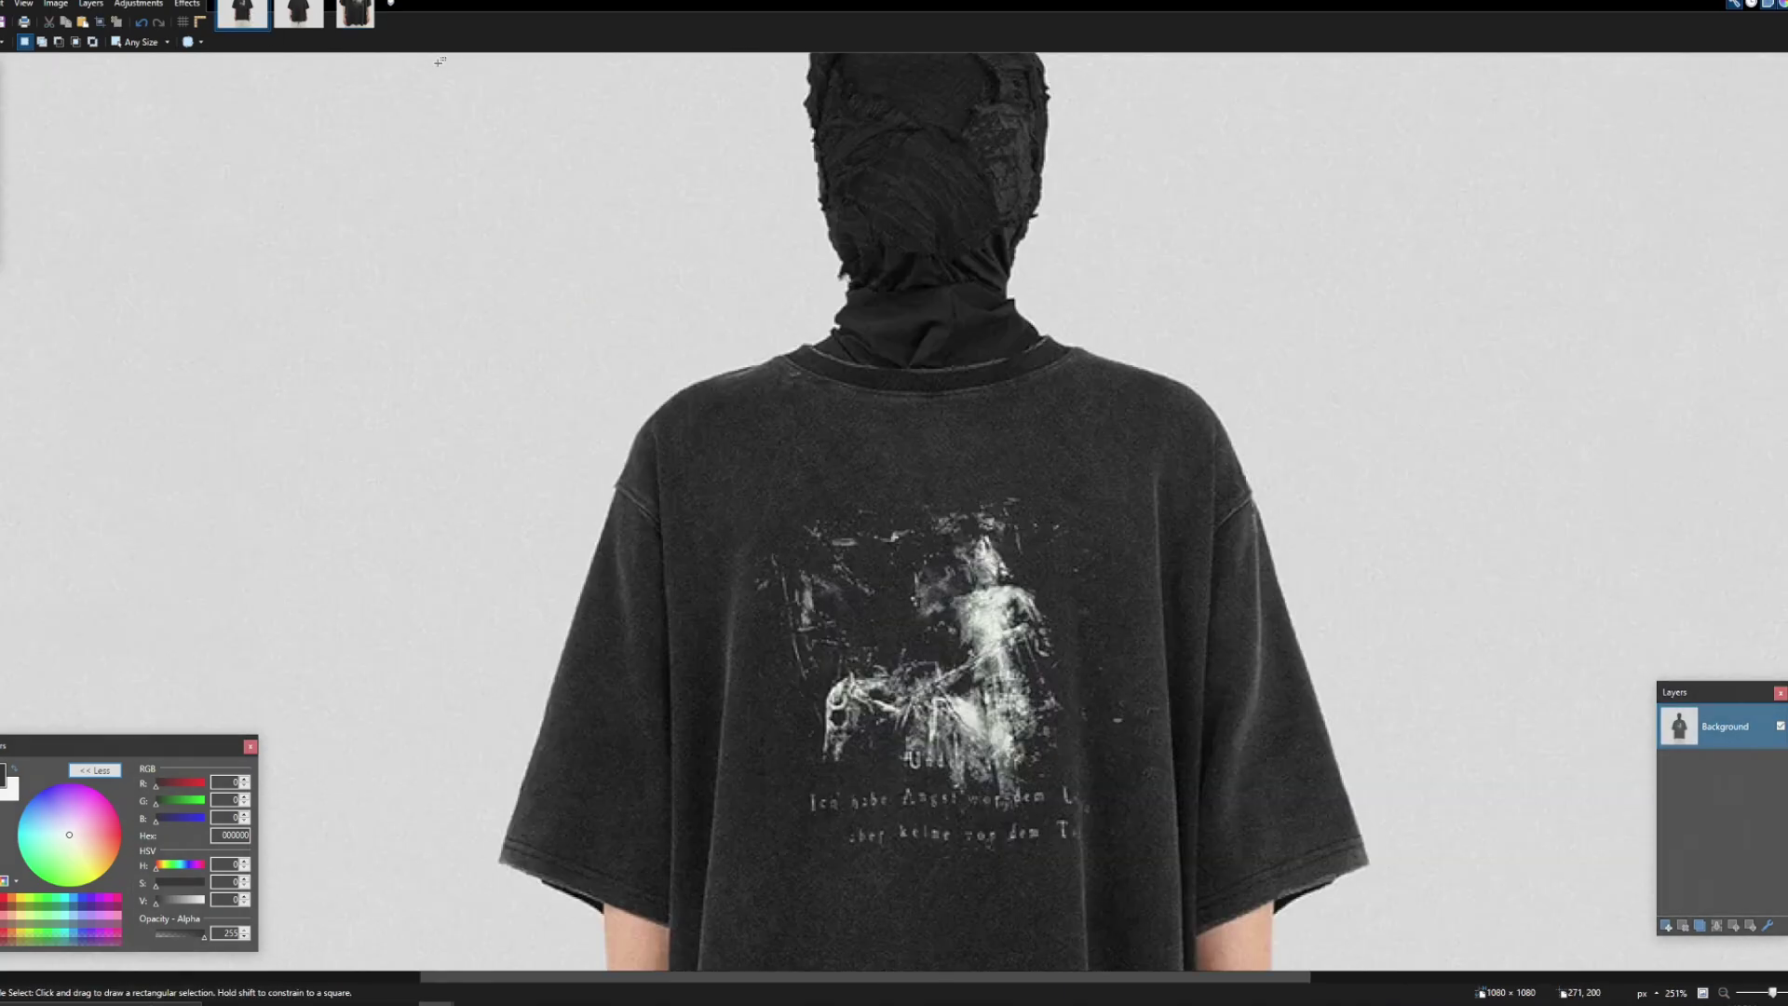
left_click(299, 13)
left_click(355, 13)
left_click_drag(603, 201, 849, 527)
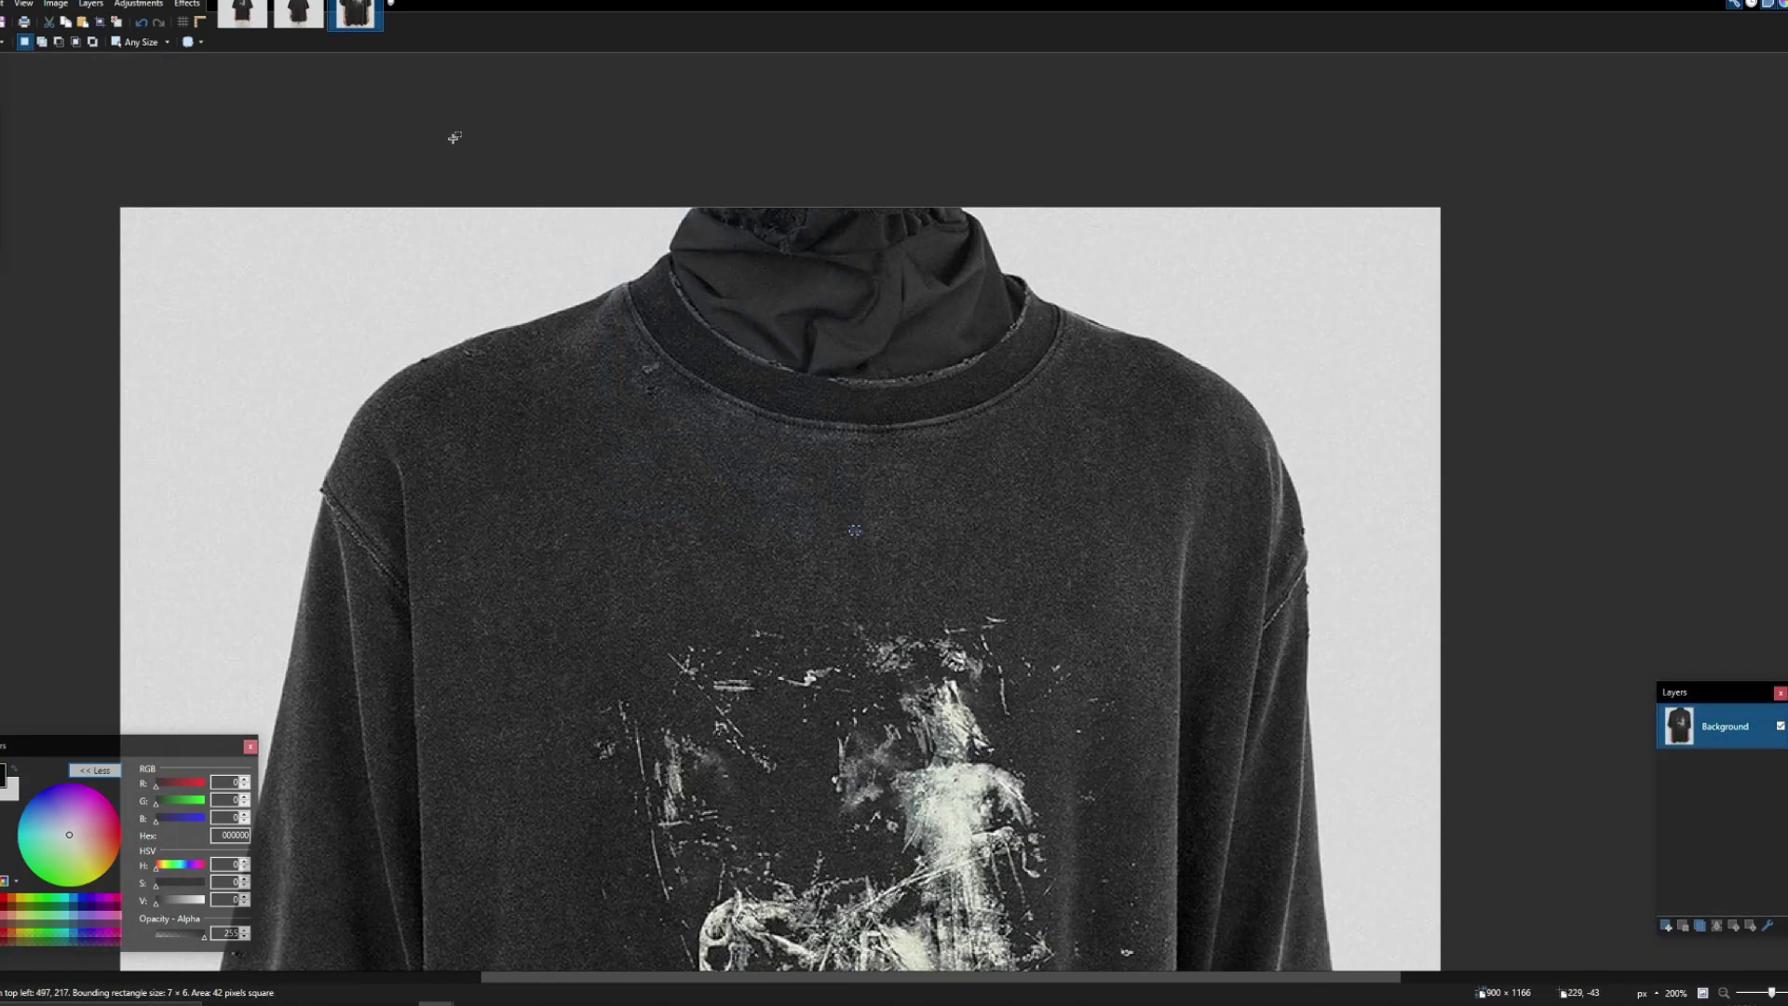
left_click_drag(472, 149, 646, 262)
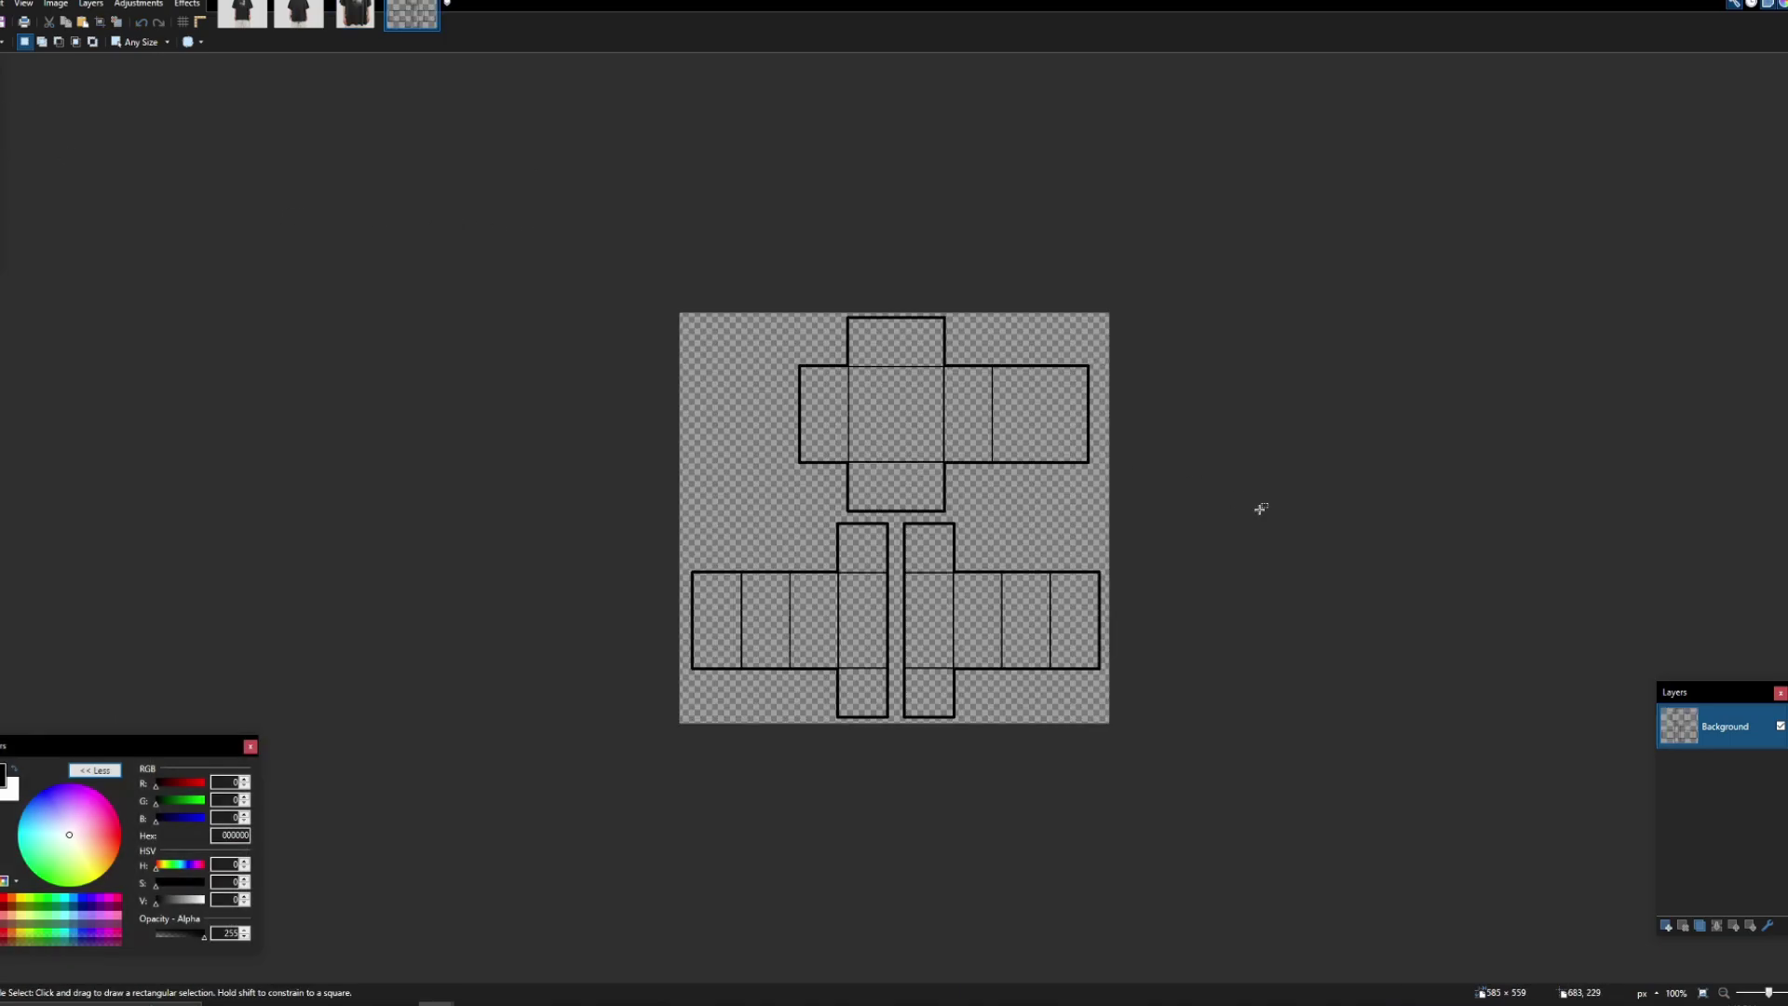
Step: Add a layer beneath the shirt template outline and paste in the T-shirt area, about 543 × 491 px, copied from the full-figure front photo
left_click(1666, 925)
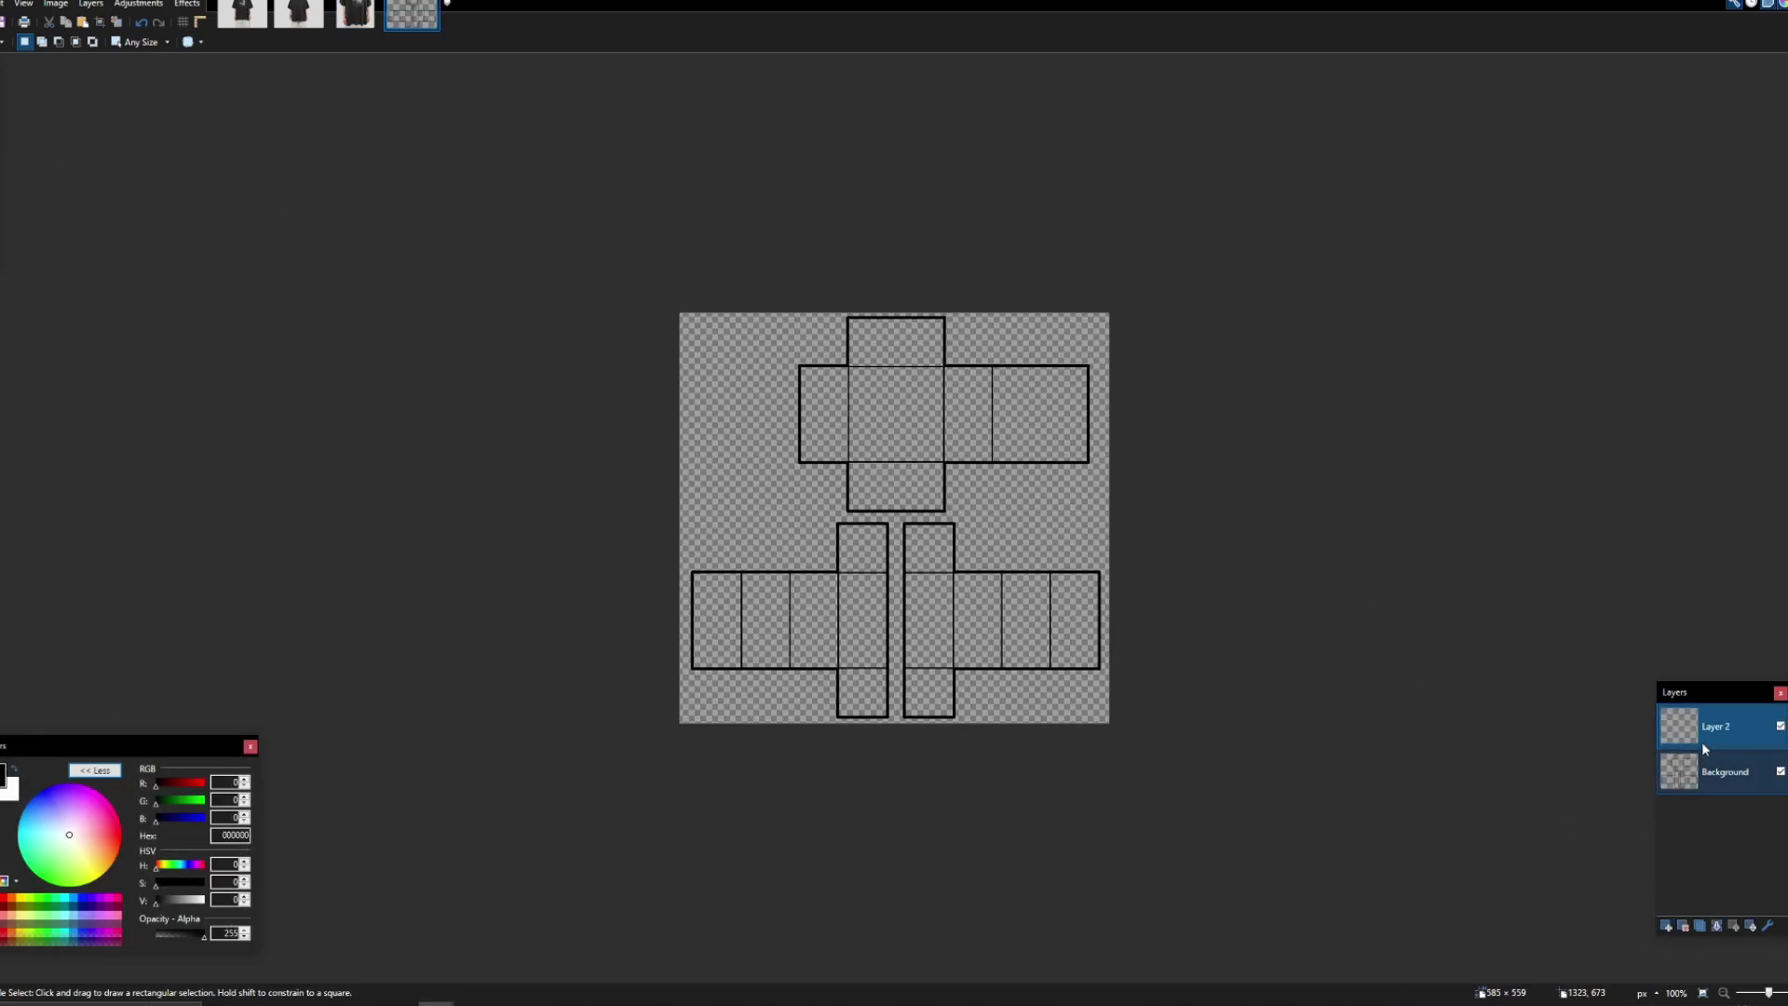
left_click_drag(1701, 738, 1690, 823)
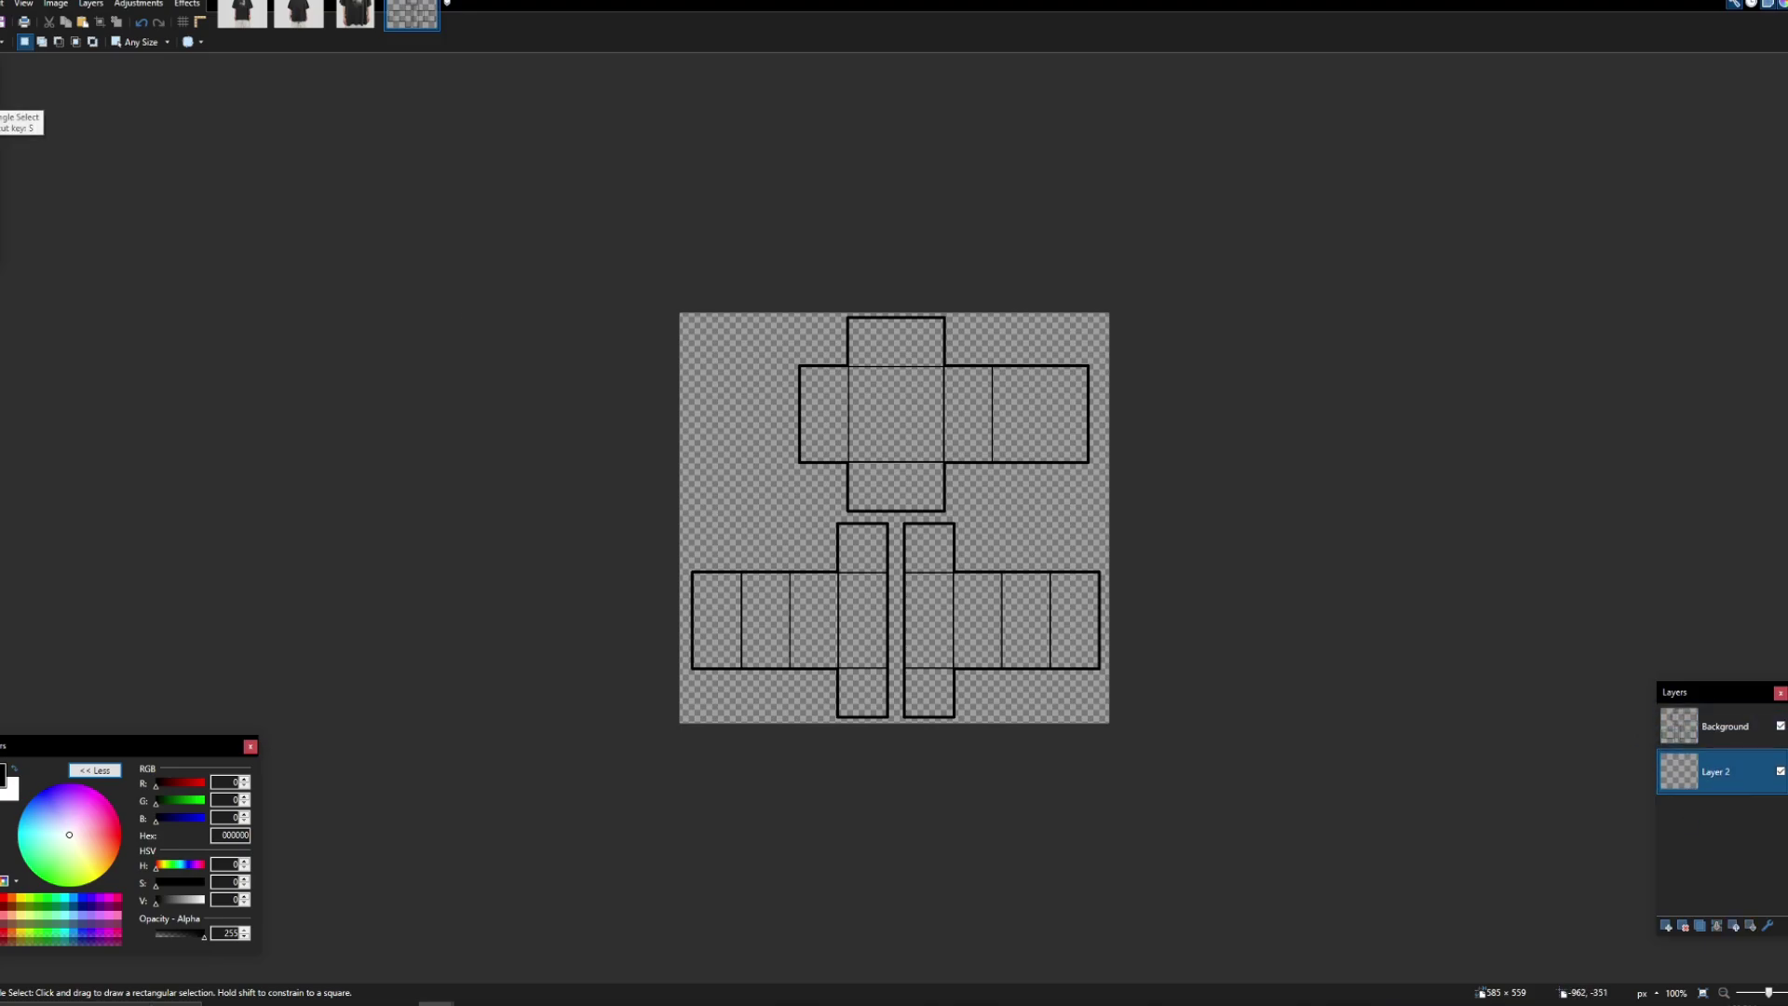
left_click(246, 20)
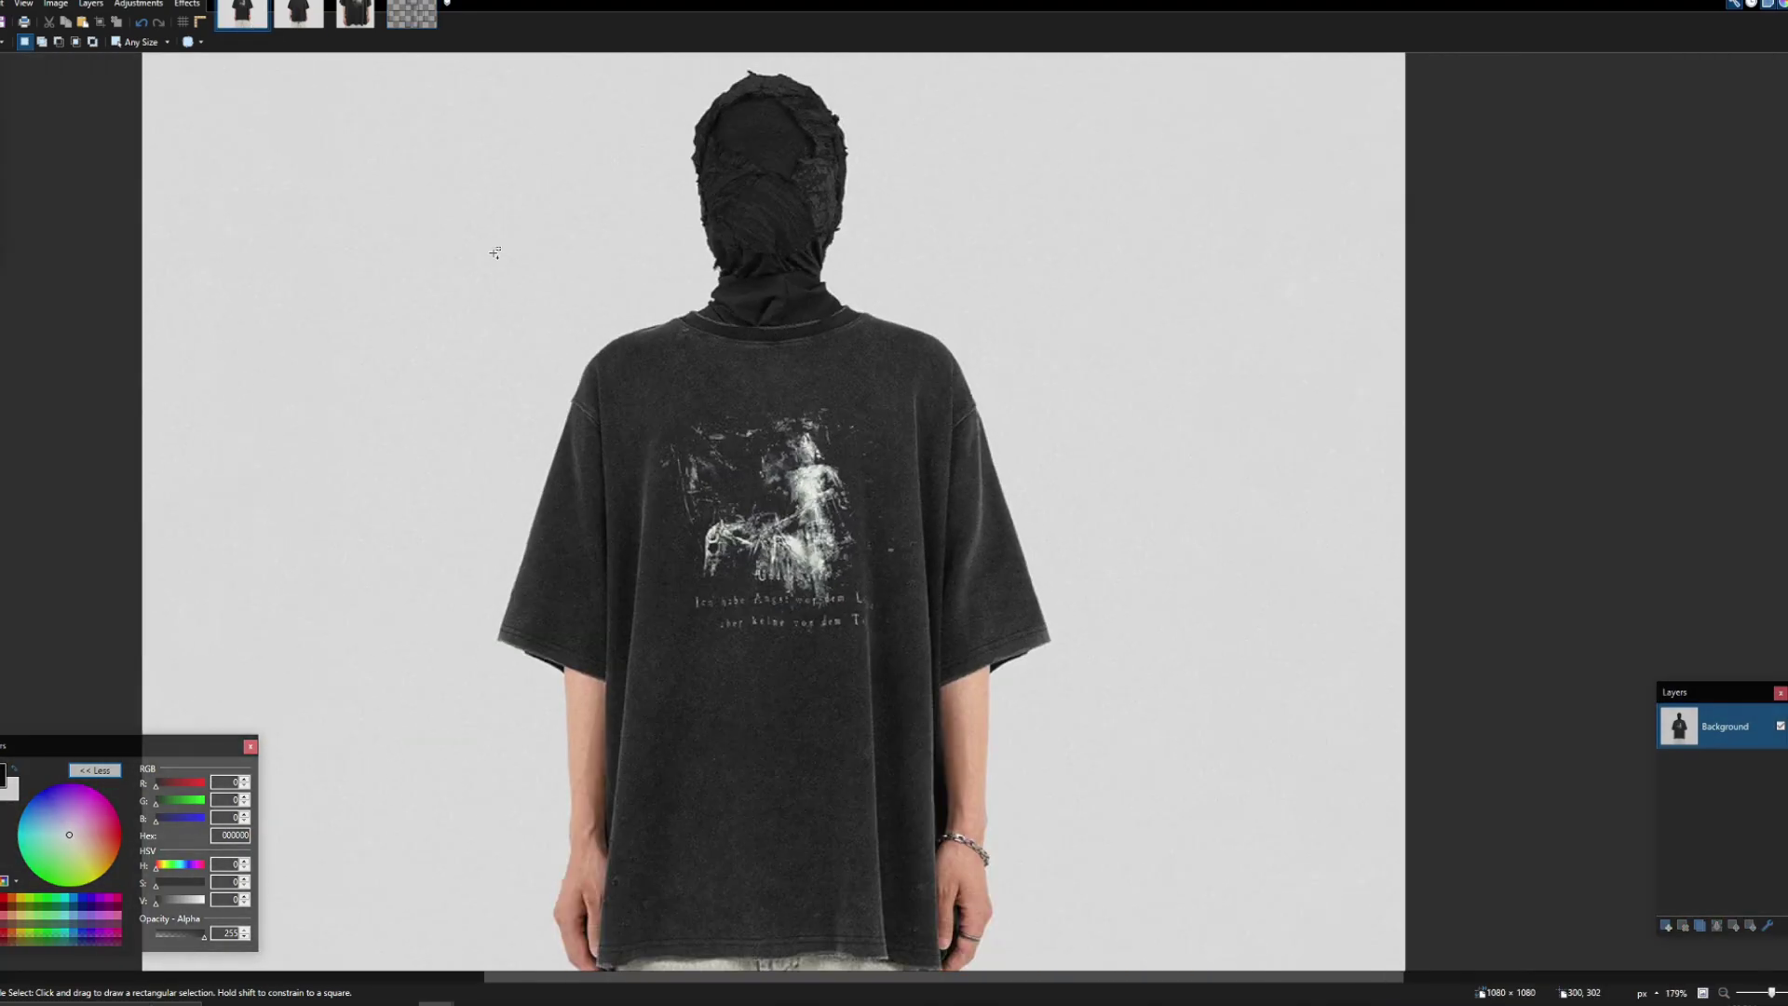
scroll(433, 509, "up", 2)
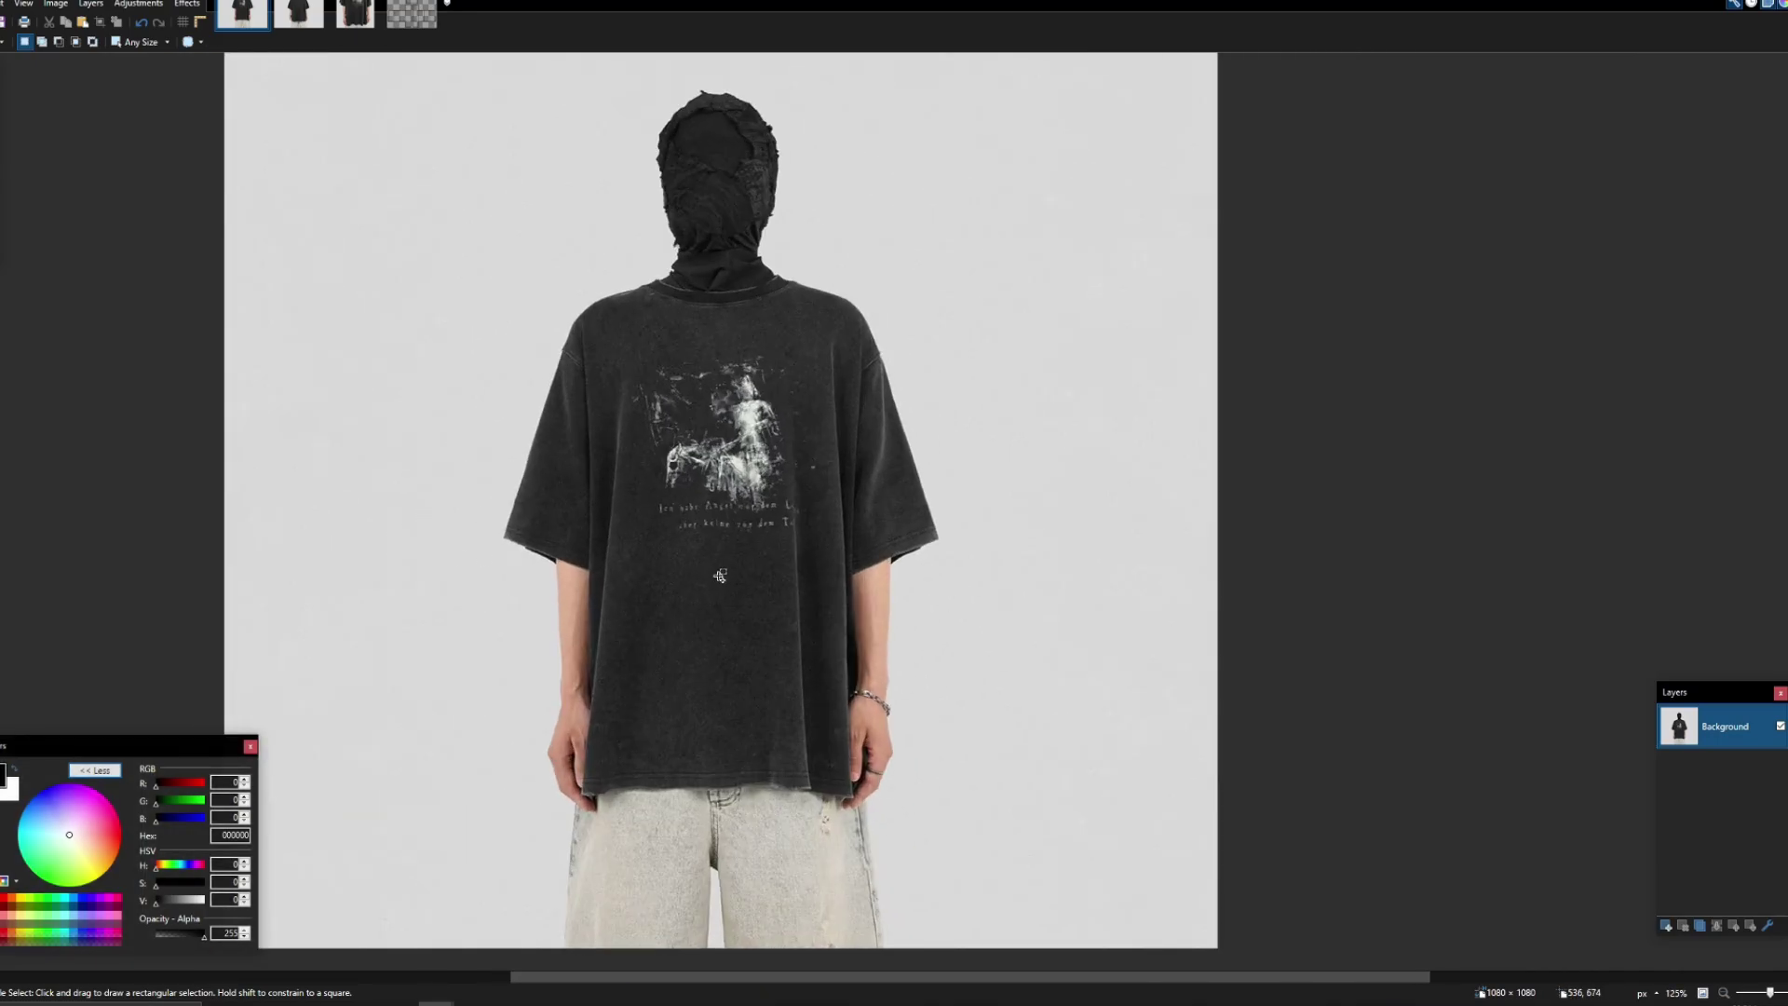
left_click_drag(438, 280, 999, 785)
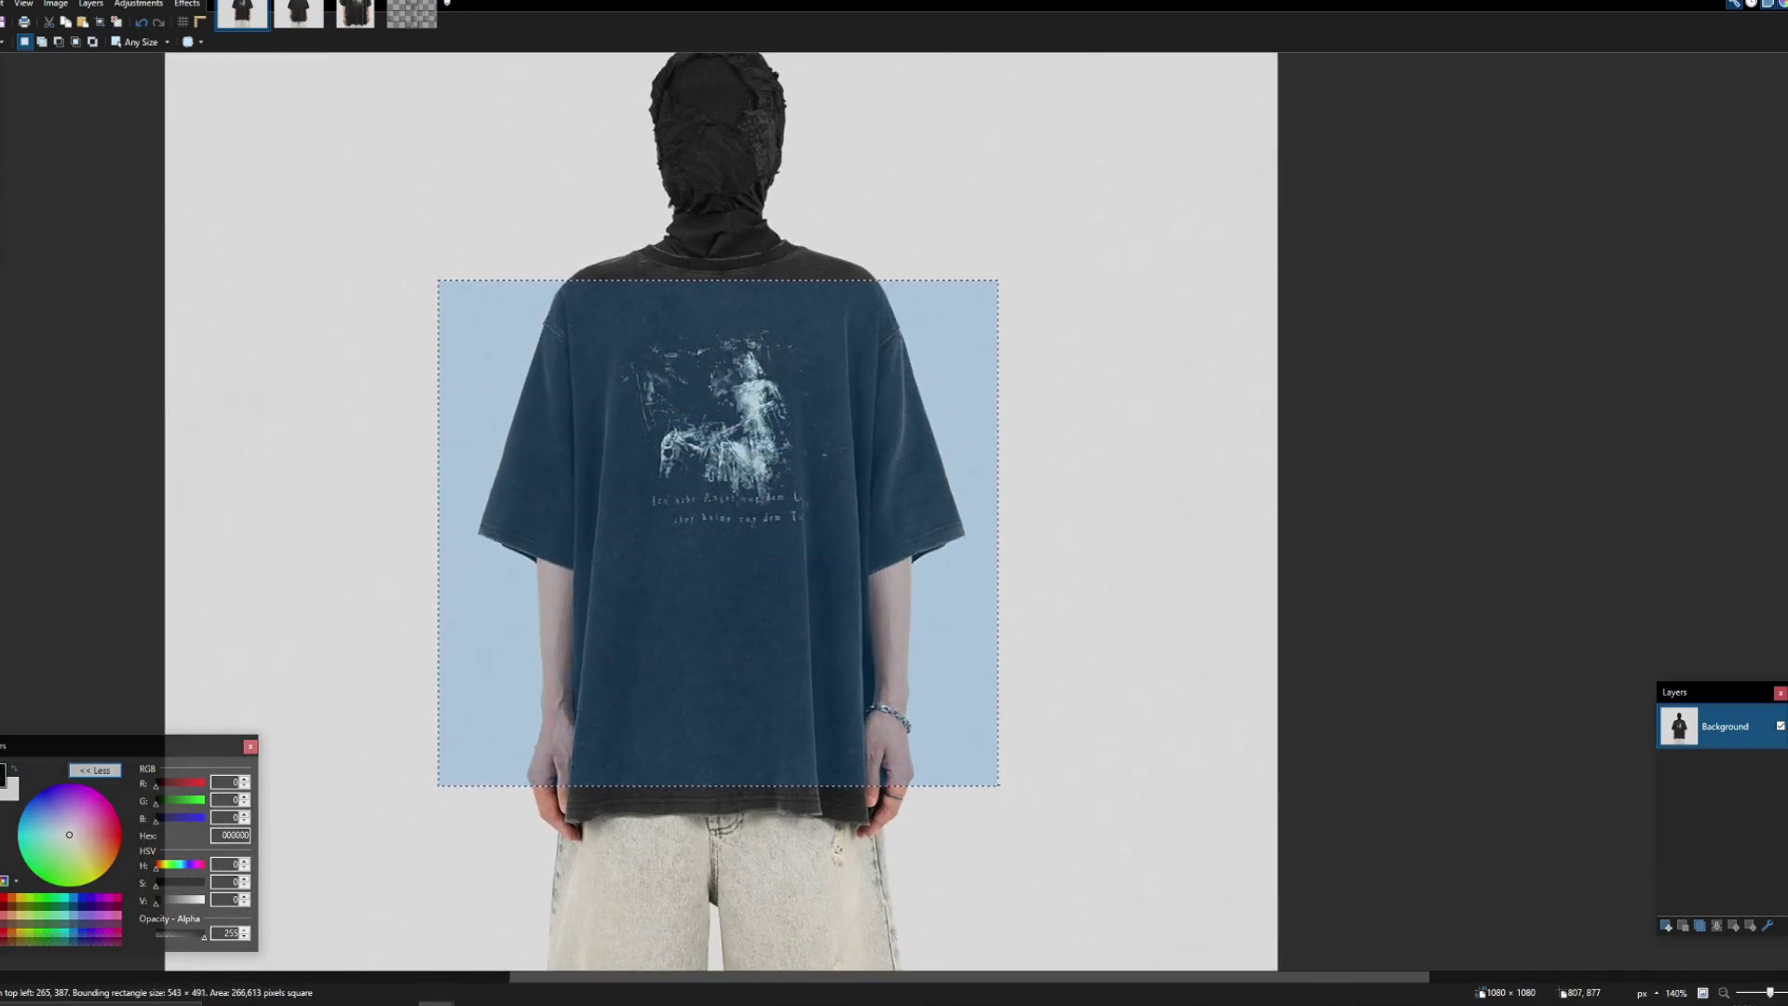
left_click_drag(999, 785, 1003, 788)
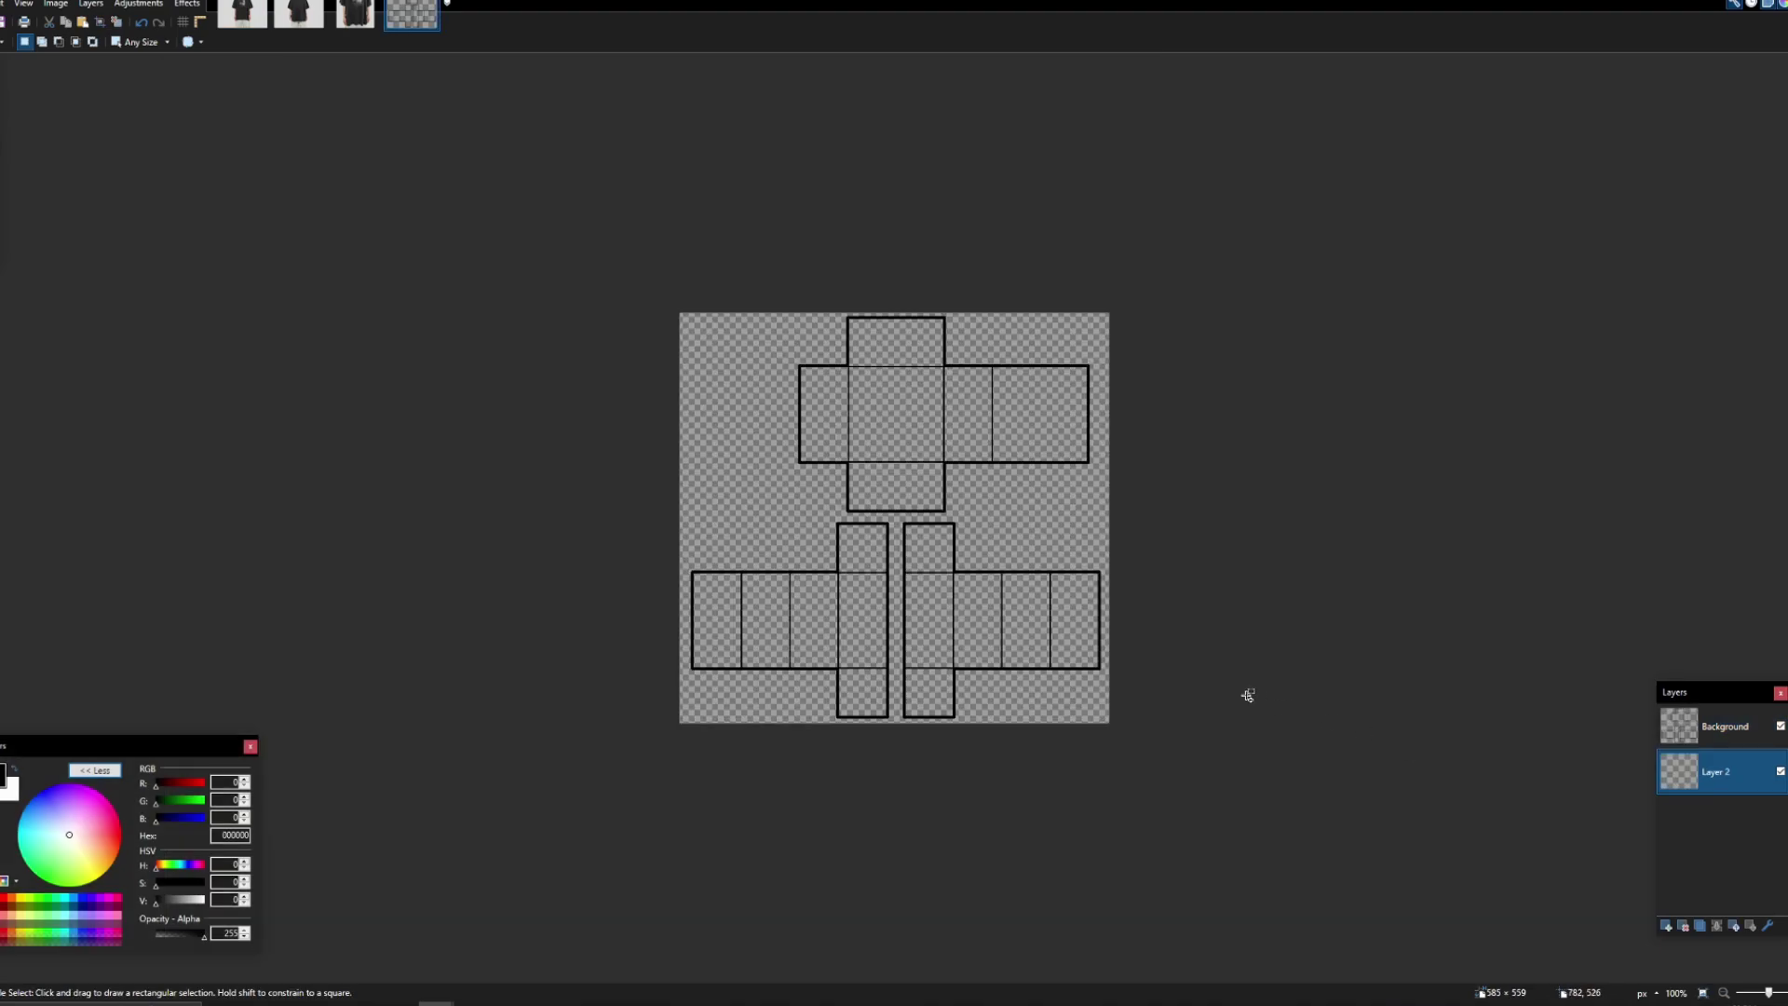
key("ctrl+v")
Step: Scale the pasted shirt to about 270 × 145 px and position it so its body fills the template's torso front panel
left_click_drag(701, 338, 878, 410)
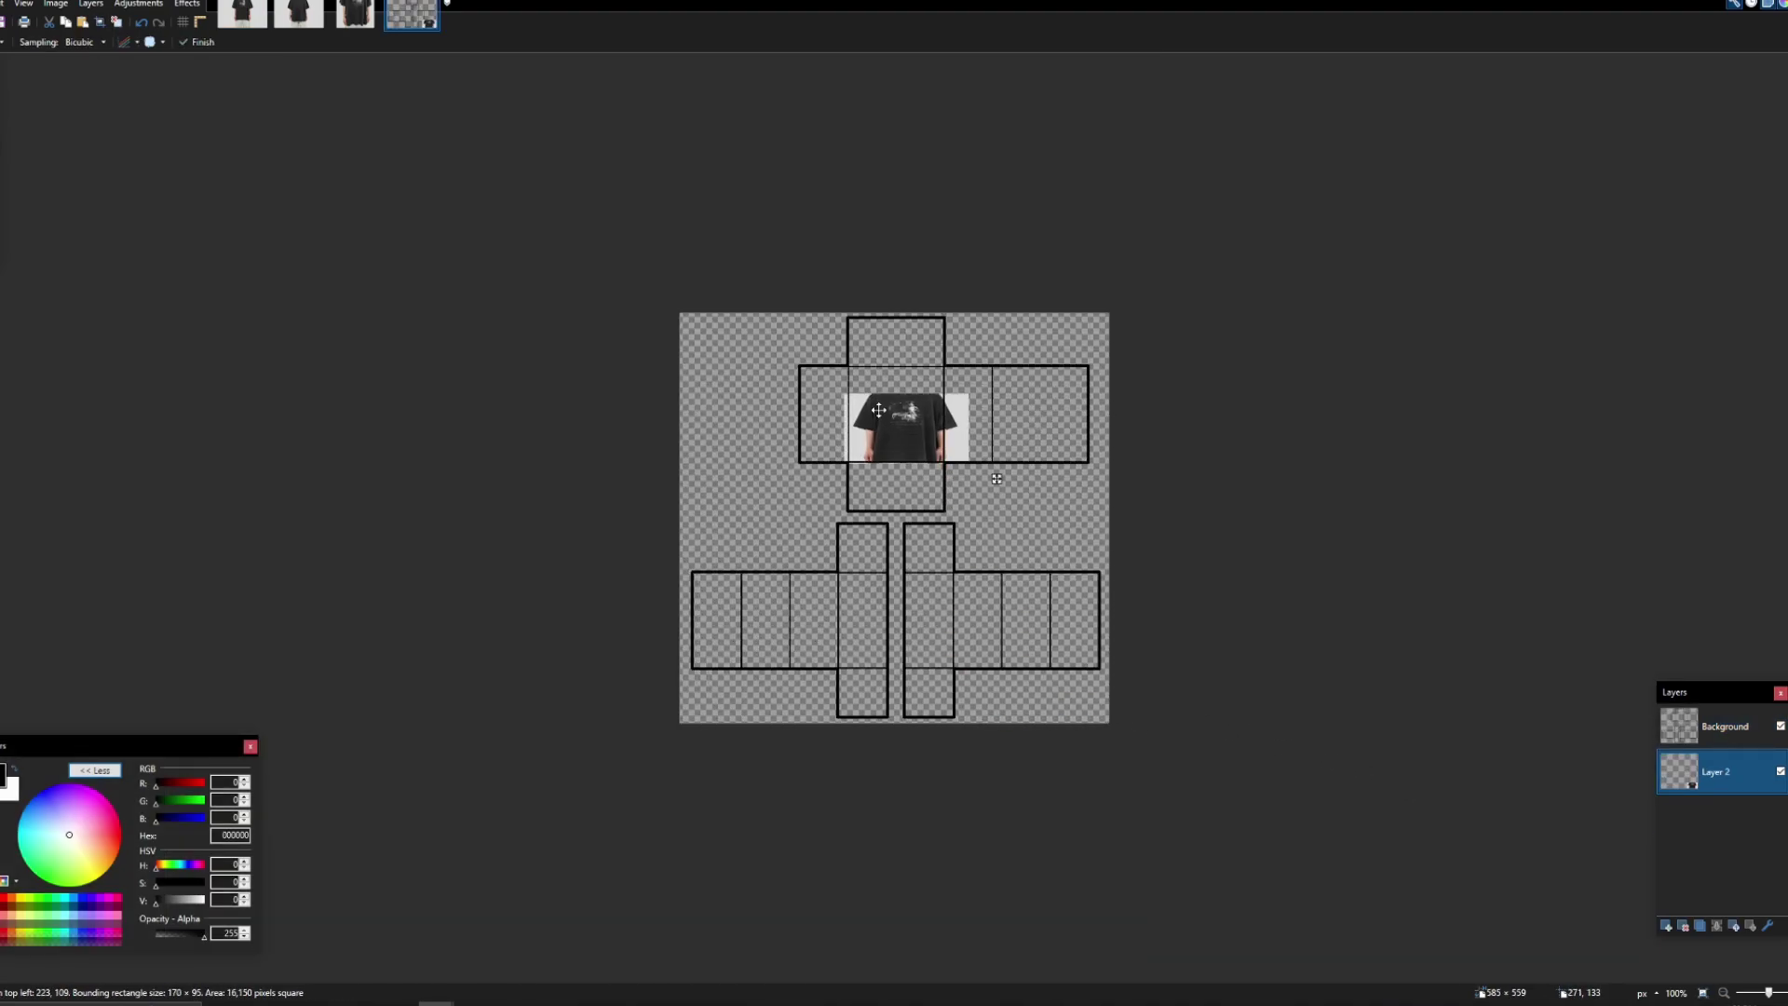
scroll(880, 411, "up", 5)
left_click_drag(744, 333, 591, 208)
left_click_drag(792, 358, 817, 396)
left_click_drag(1178, 427, 1315, 459)
scroll(1121, 378, "up", 1)
left_click_drag(1210, 451, 1192, 451)
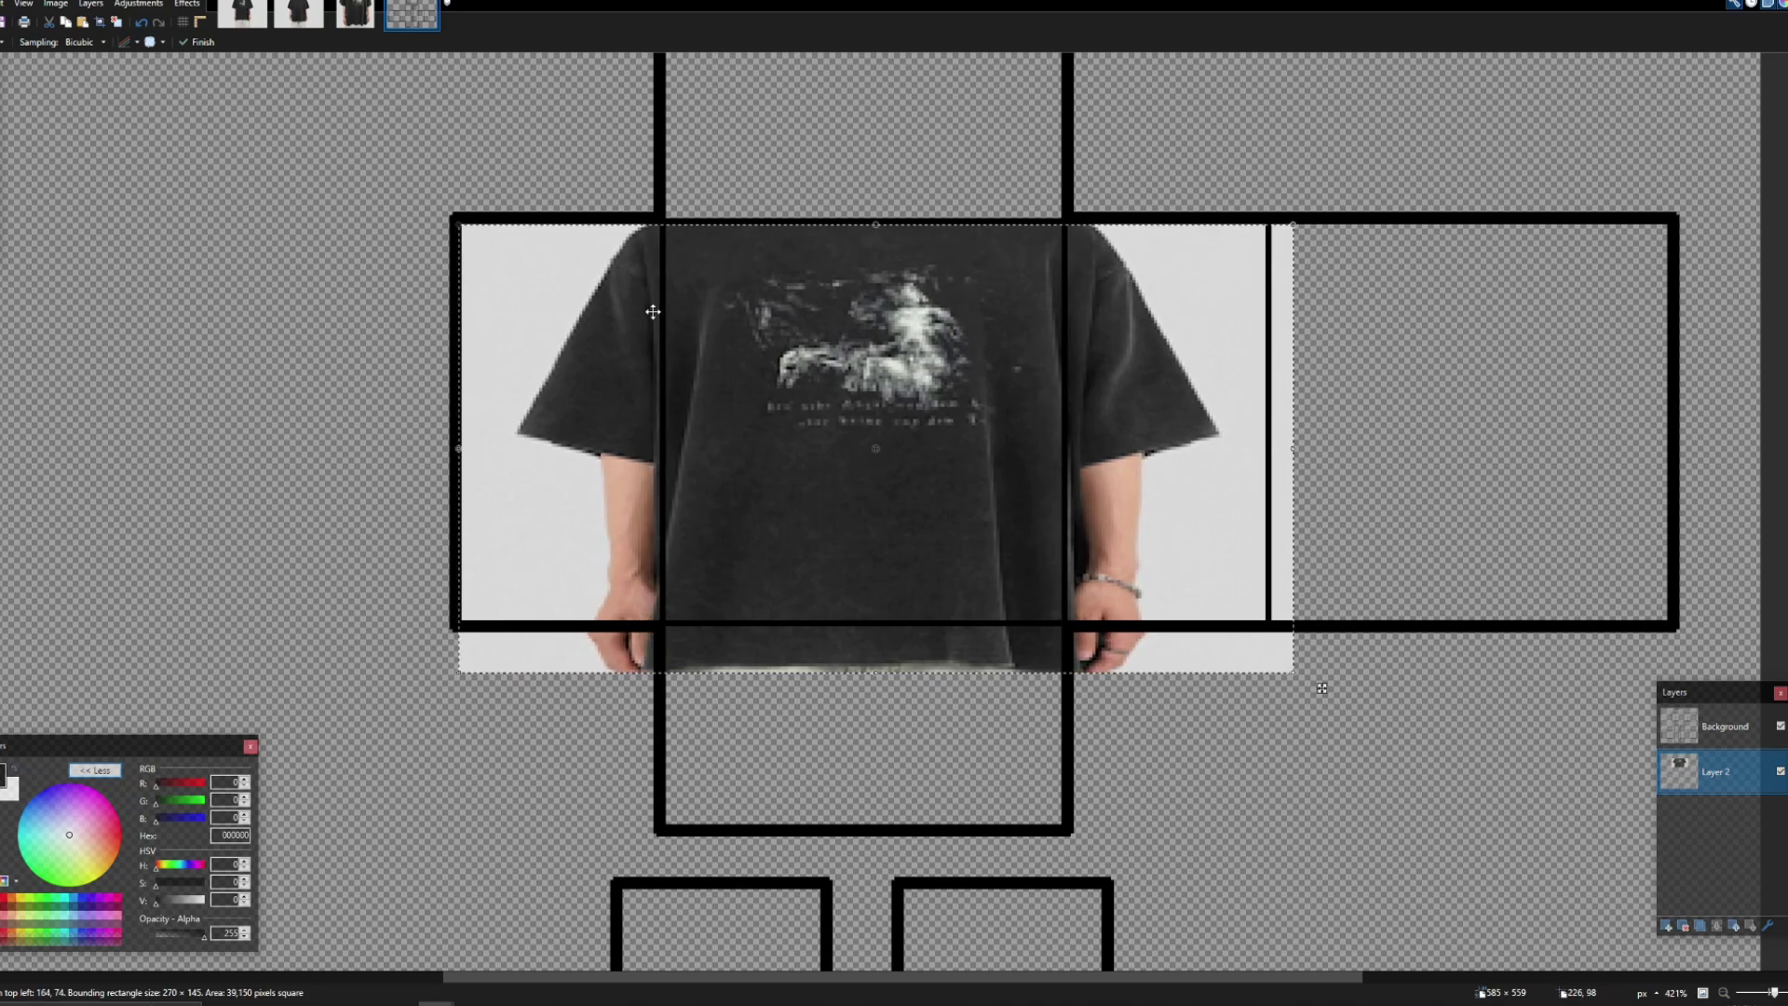
key("s")
scroll(641, 568, "down", 4)
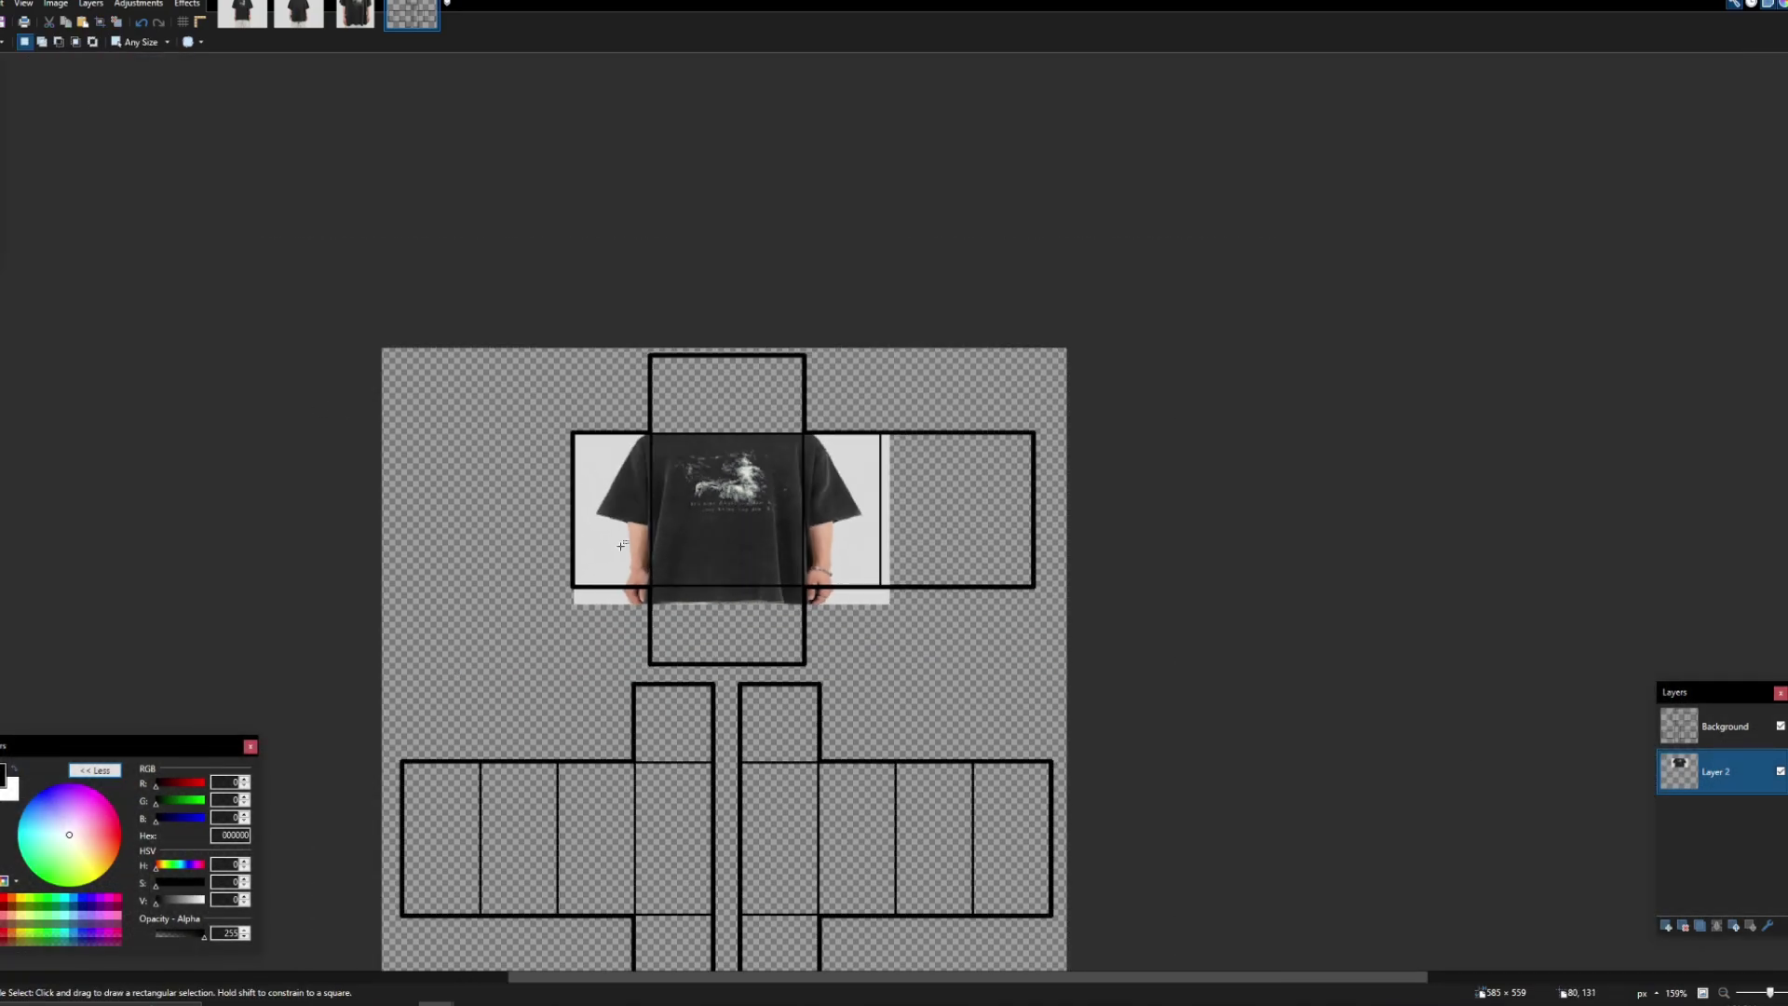
Step: Delete the strip of the pasted photo that extends below the torso panel's lower edge
scroll(546, 577, "up", 5)
scroll(466, 771, "down", 2)
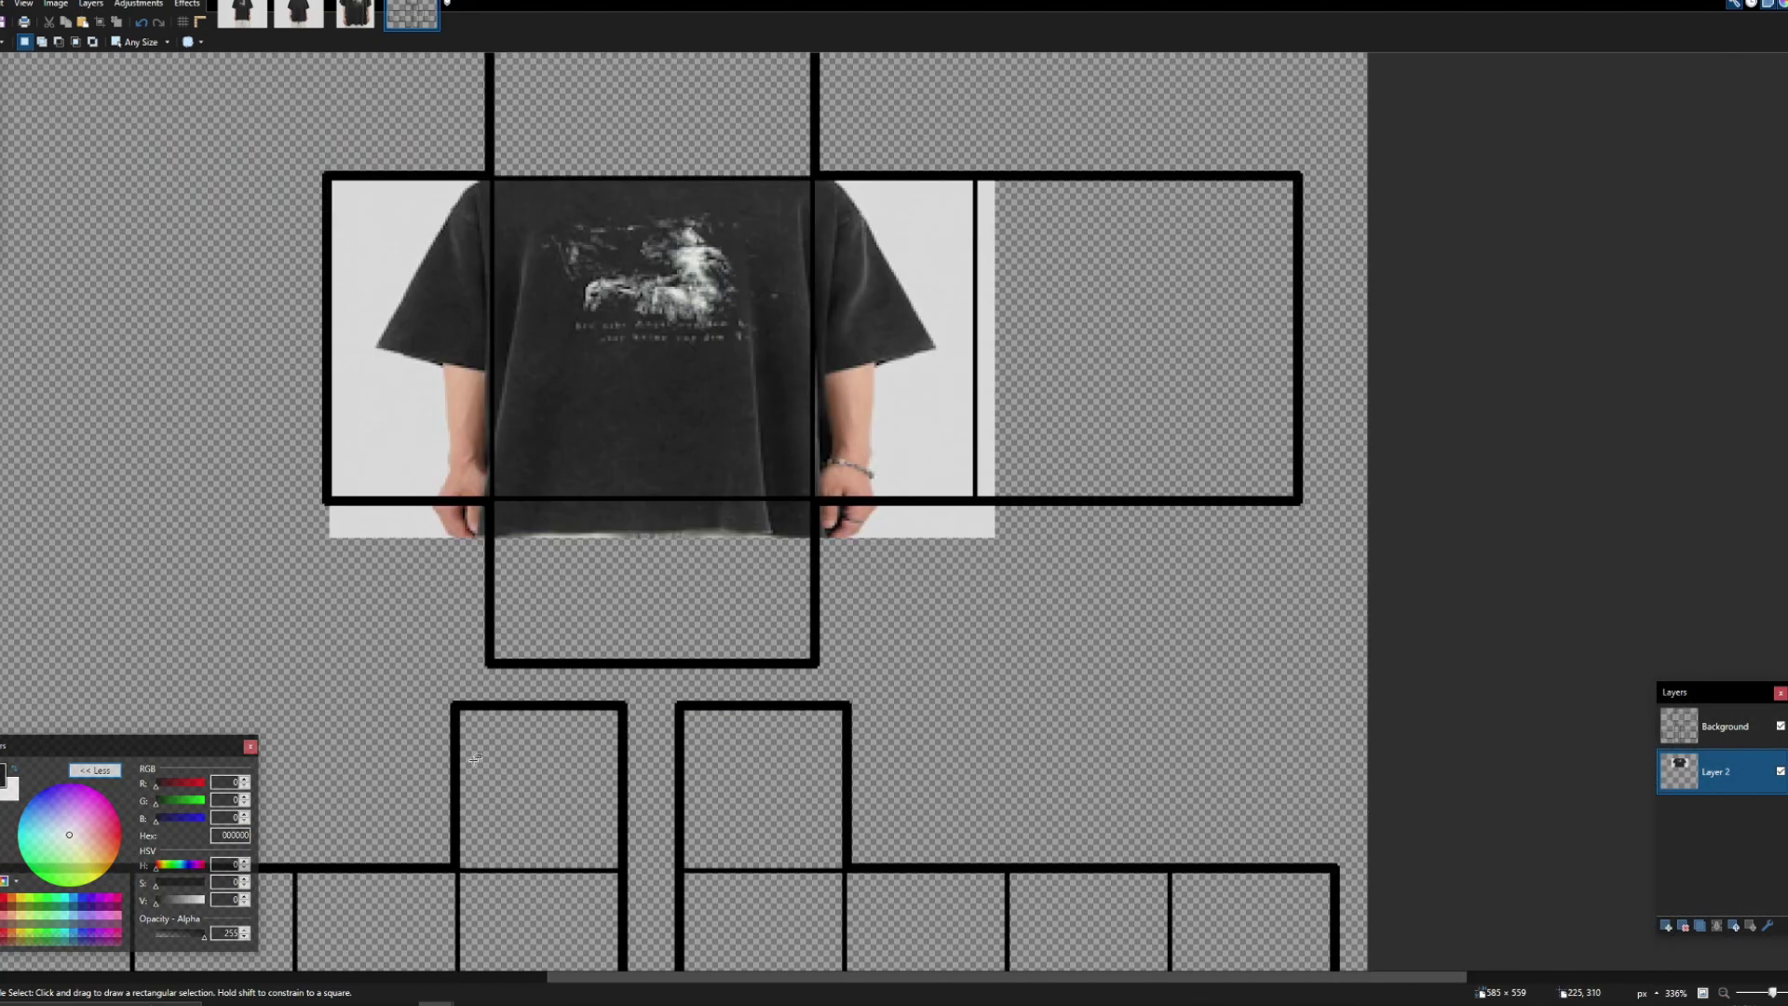
scroll(434, 568, "up", 1)
left_click_drag(120, 627, 1421, 479)
key("Delete")
scroll(616, 372, "up", 3)
scroll(530, 522, "up", 5)
left_click_drag(120, 551, 1221, 891)
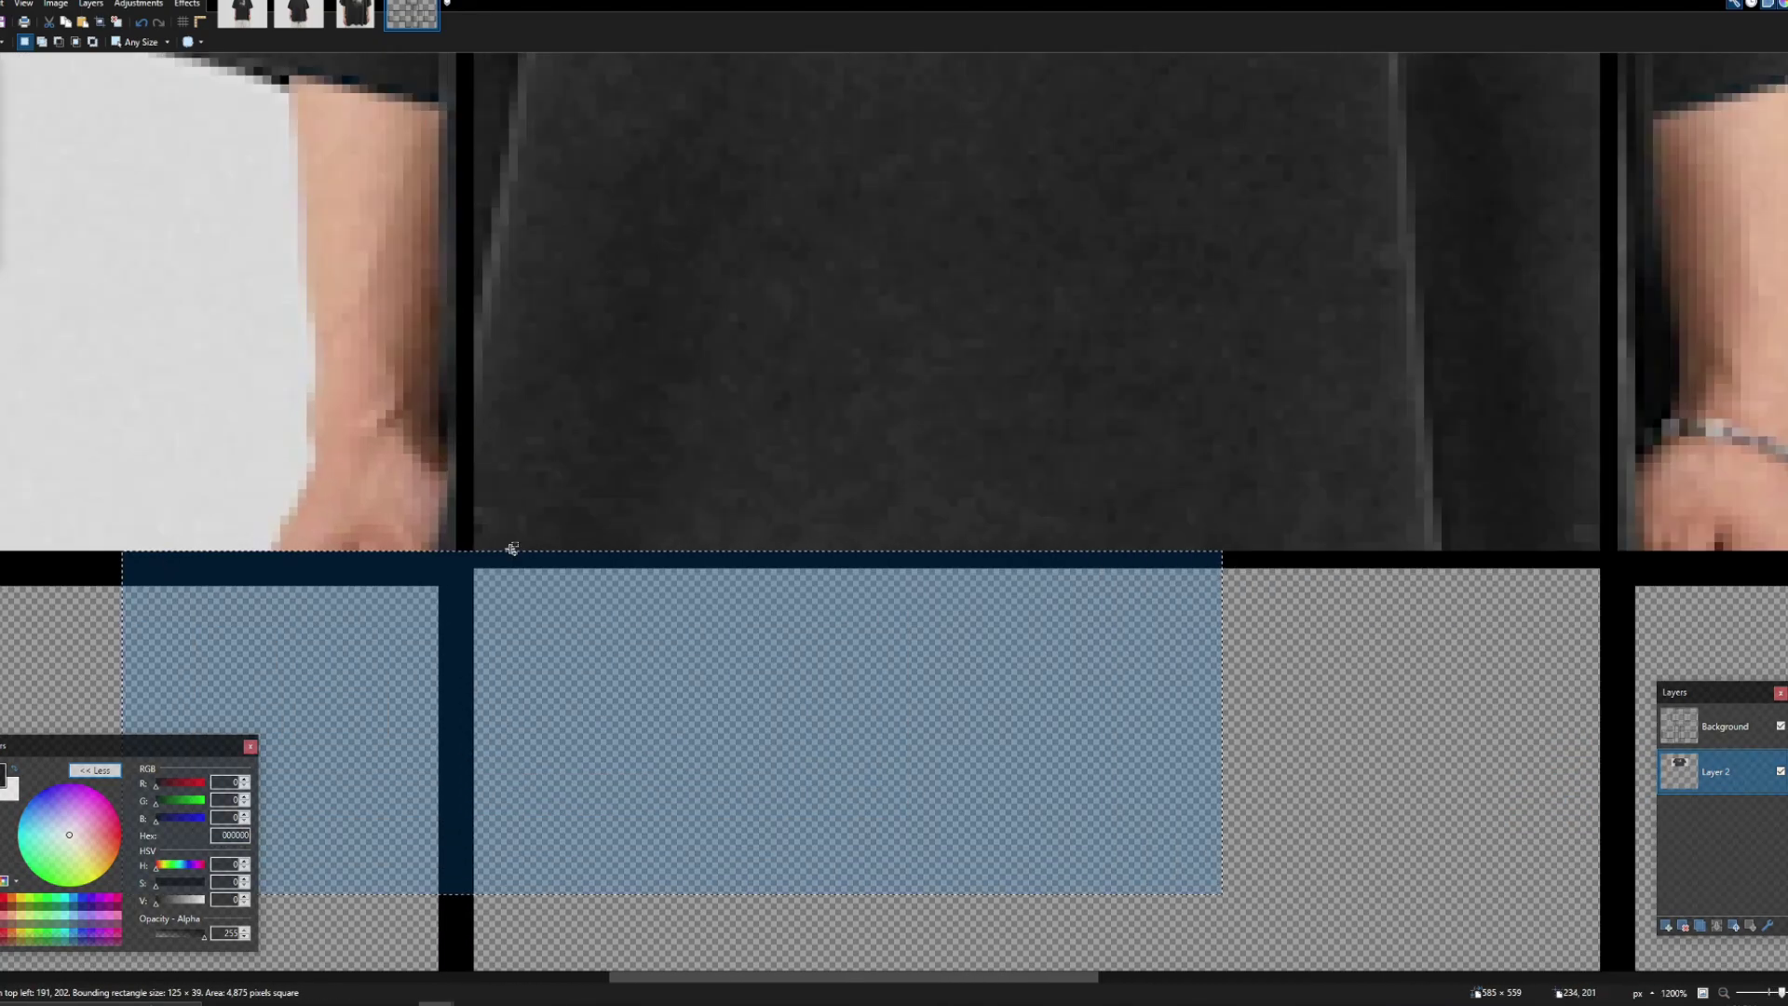
key("Delete")
scroll(745, 652, "down", 4)
Step: Erase the grey photo background and bare arms around the shirt with a soft eraser at 20% hardness
key("e")
scroll(486, 431, "up", 2)
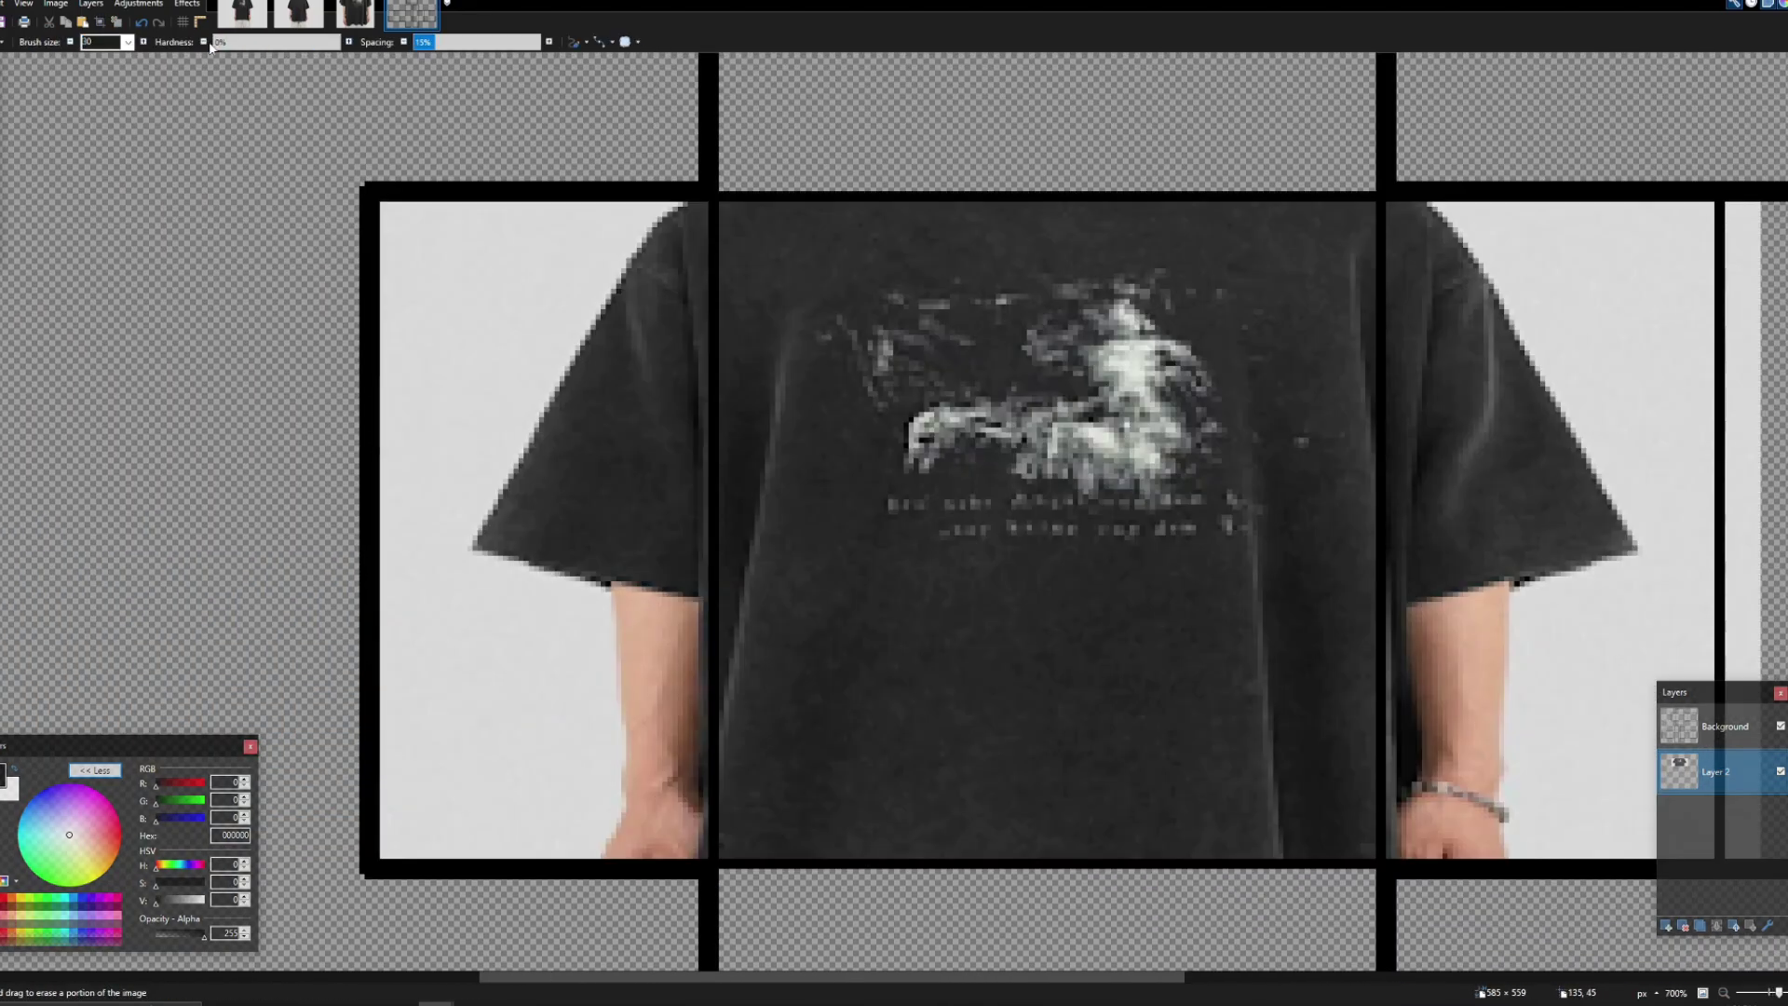
left_click_drag(241, 48, 239, 48)
mouse_move(629, 199)
left_mouse_down()
mouse_move(538, 369)
mouse_move(515, 594)
mouse_move(635, 615)
mouse_move(628, 814)
mouse_move(359, 741)
mouse_move(434, 257)
left_mouse_up()
scroll(442, 322, "down", 5)
scroll(814, 415, "up", 5)
mouse_move(773, 484)
left_mouse_down()
mouse_move(855, 769)
mouse_move(979, 636)
left_mouse_up()
scroll(982, 632, "up", 2)
scroll(985, 631, "up", 2)
scroll(985, 631, "down", 3)
scroll(641, 391, "down", 8)
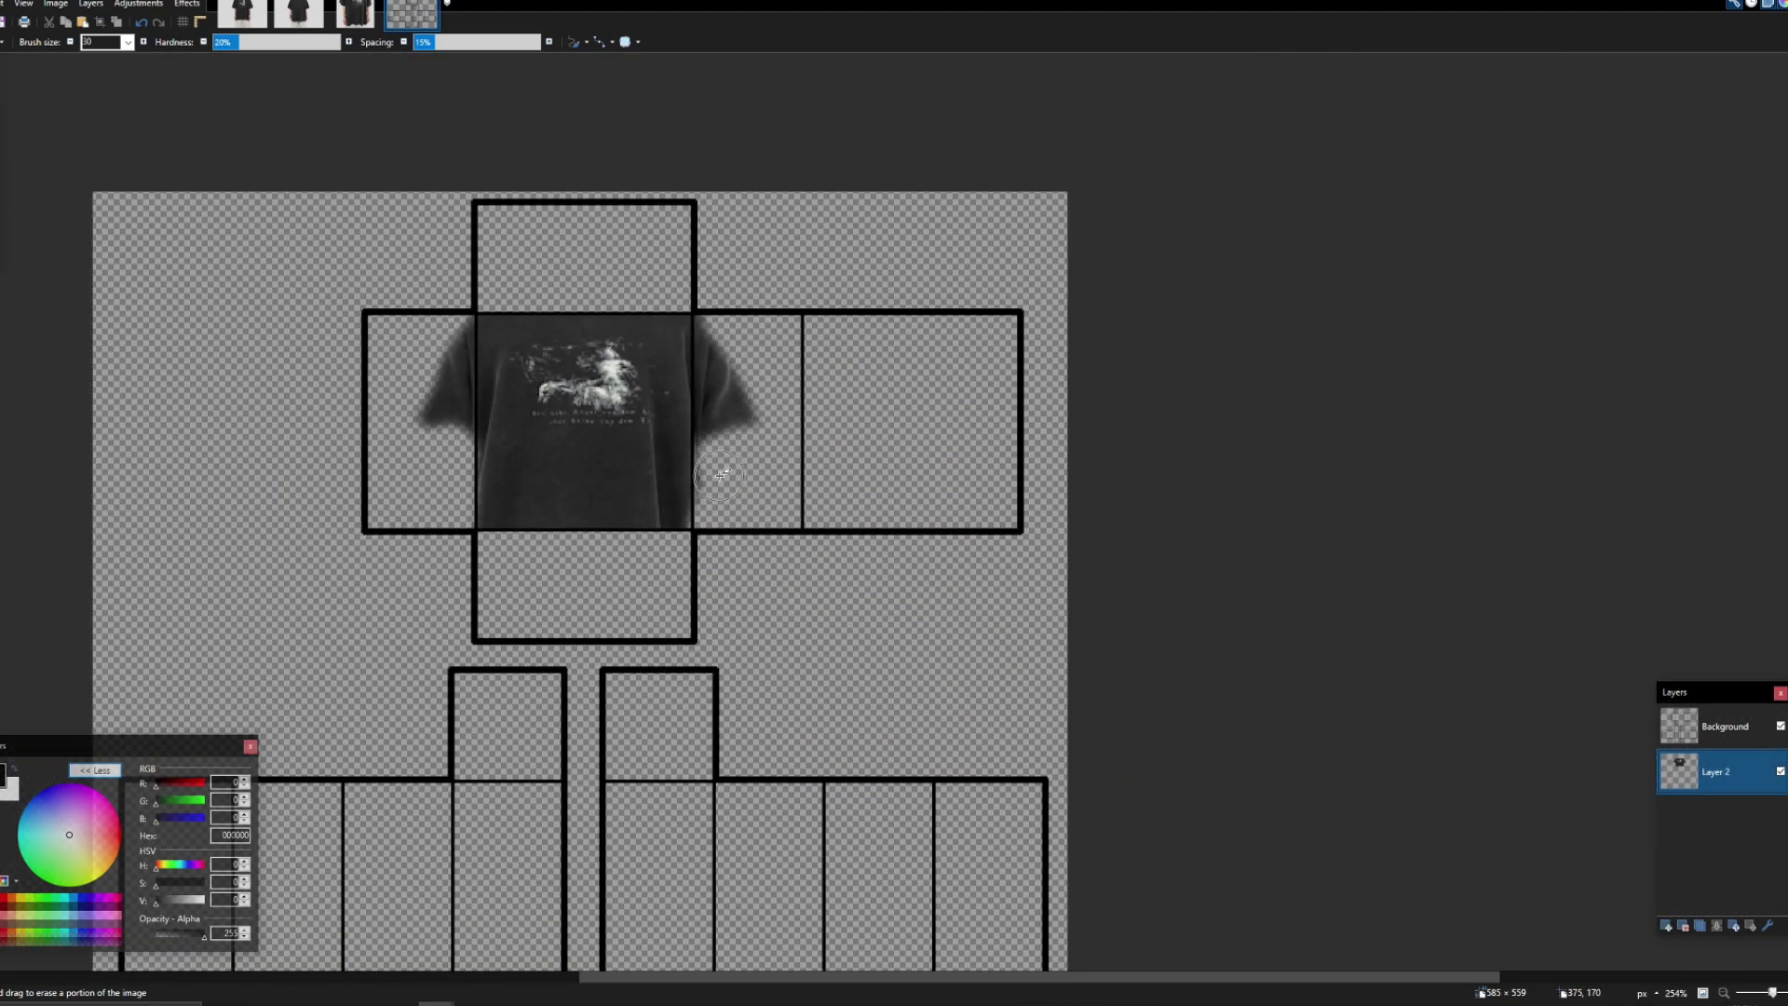
scroll(642, 391, "up", 4)
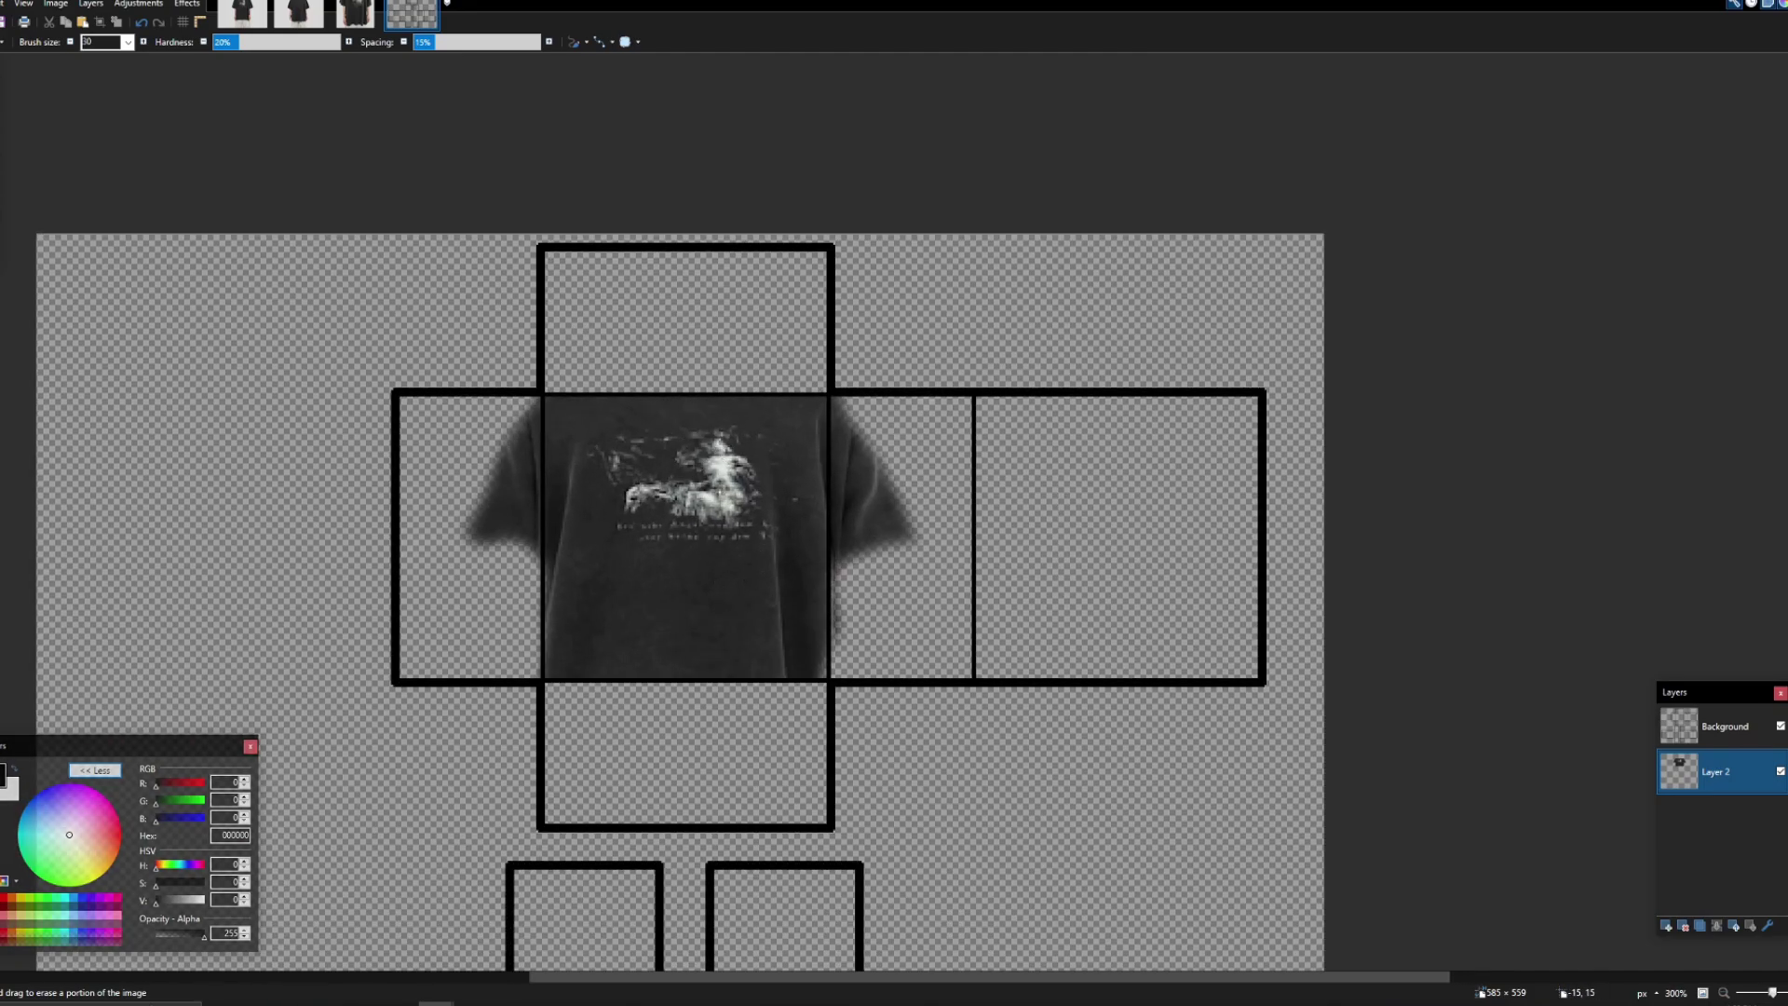
Step: Select a plain fabric area about 207 × 367 px in the middle of the shirt in the back-view photo
key("s")
left_click(286, 8)
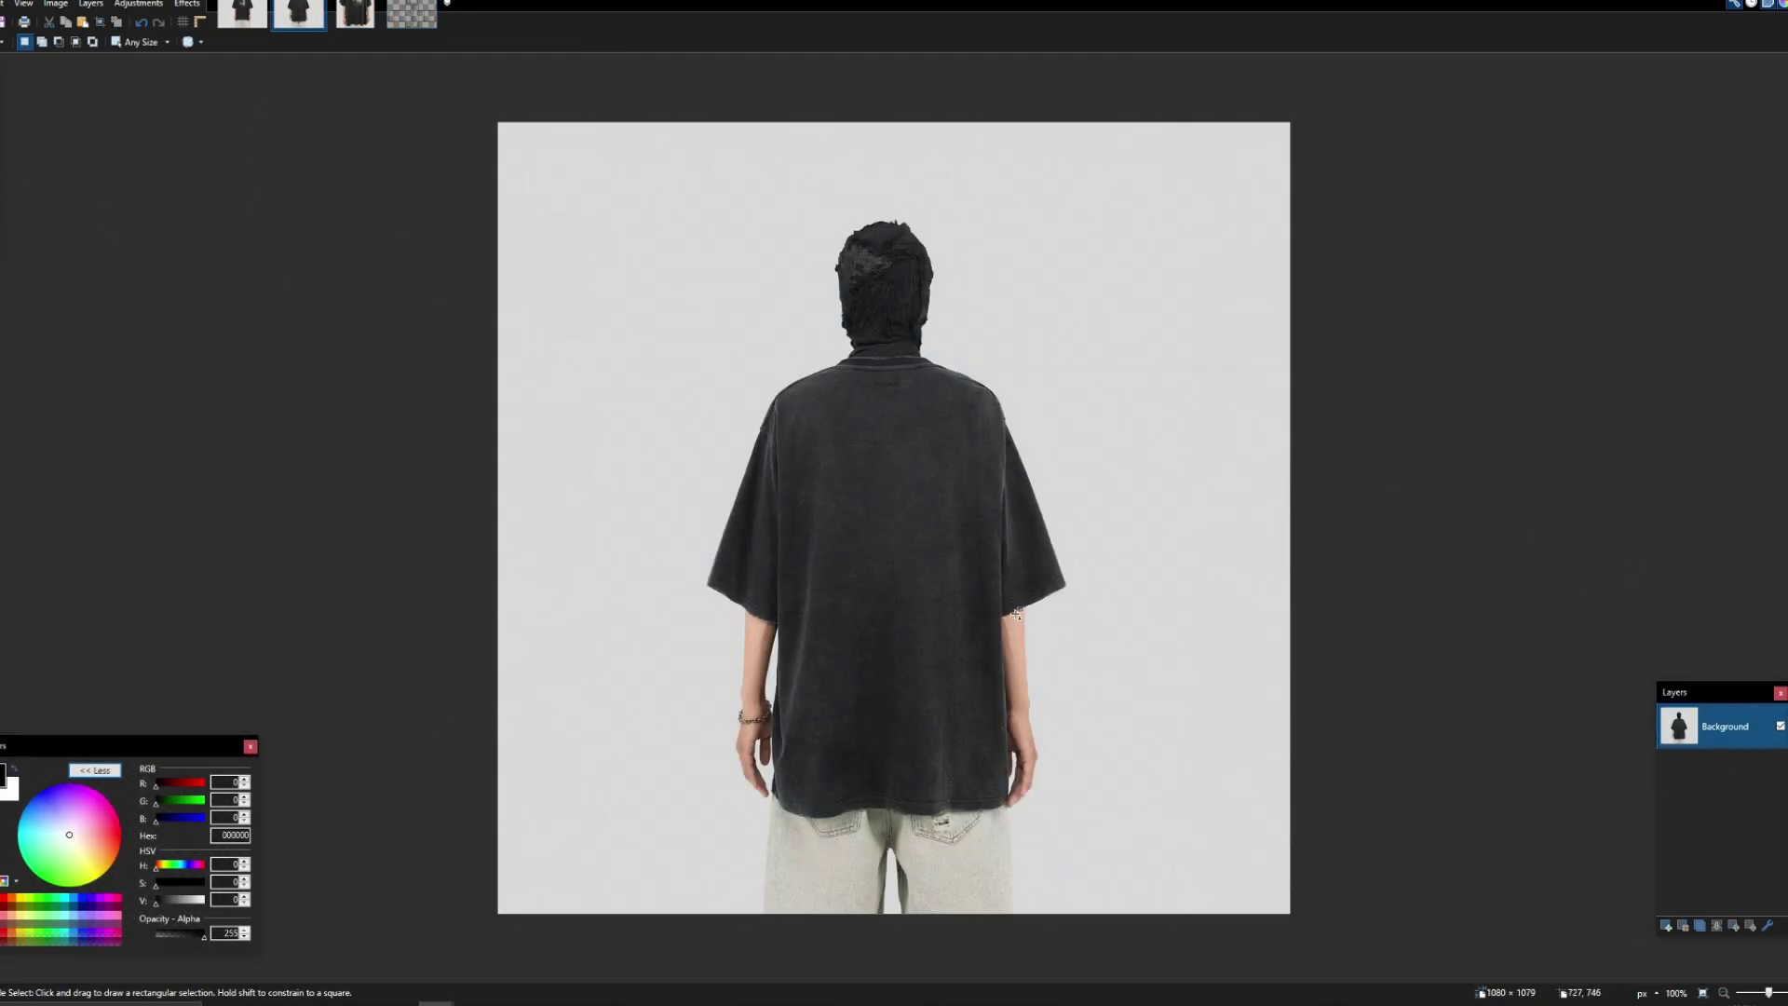
scroll(694, 286, "up", 2)
scroll(619, 364, "up", 2)
left_click(410, 11)
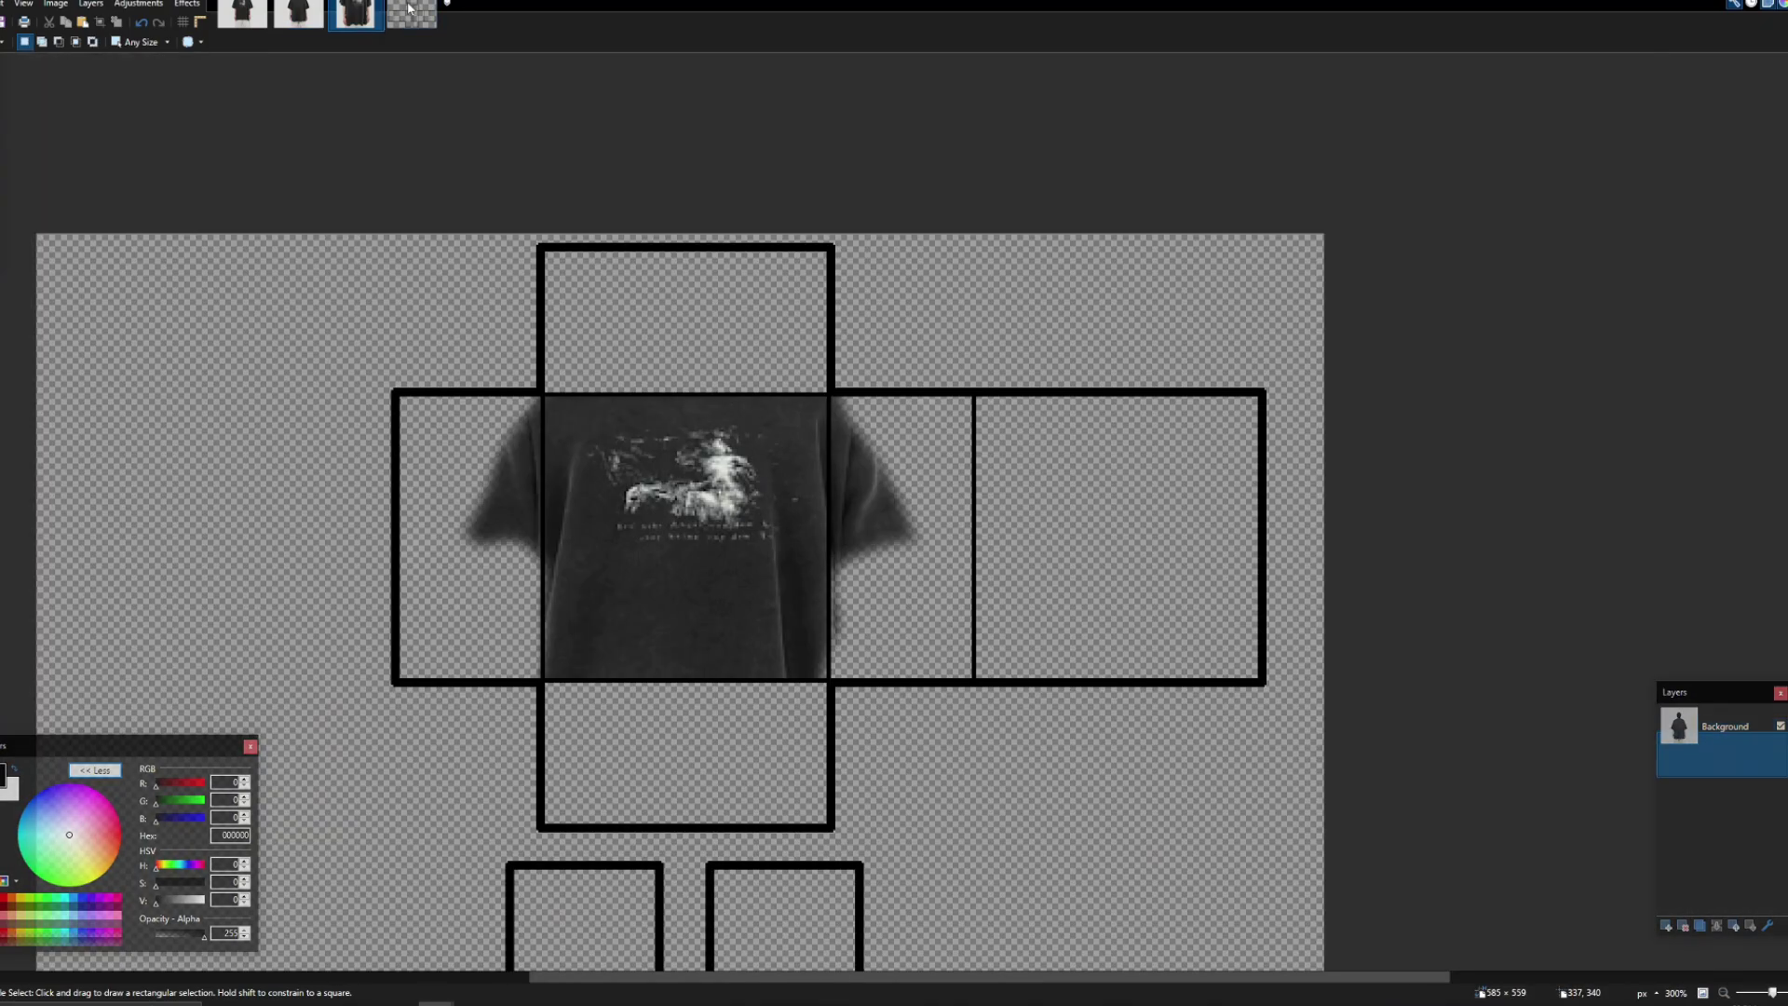
left_click(311, 17)
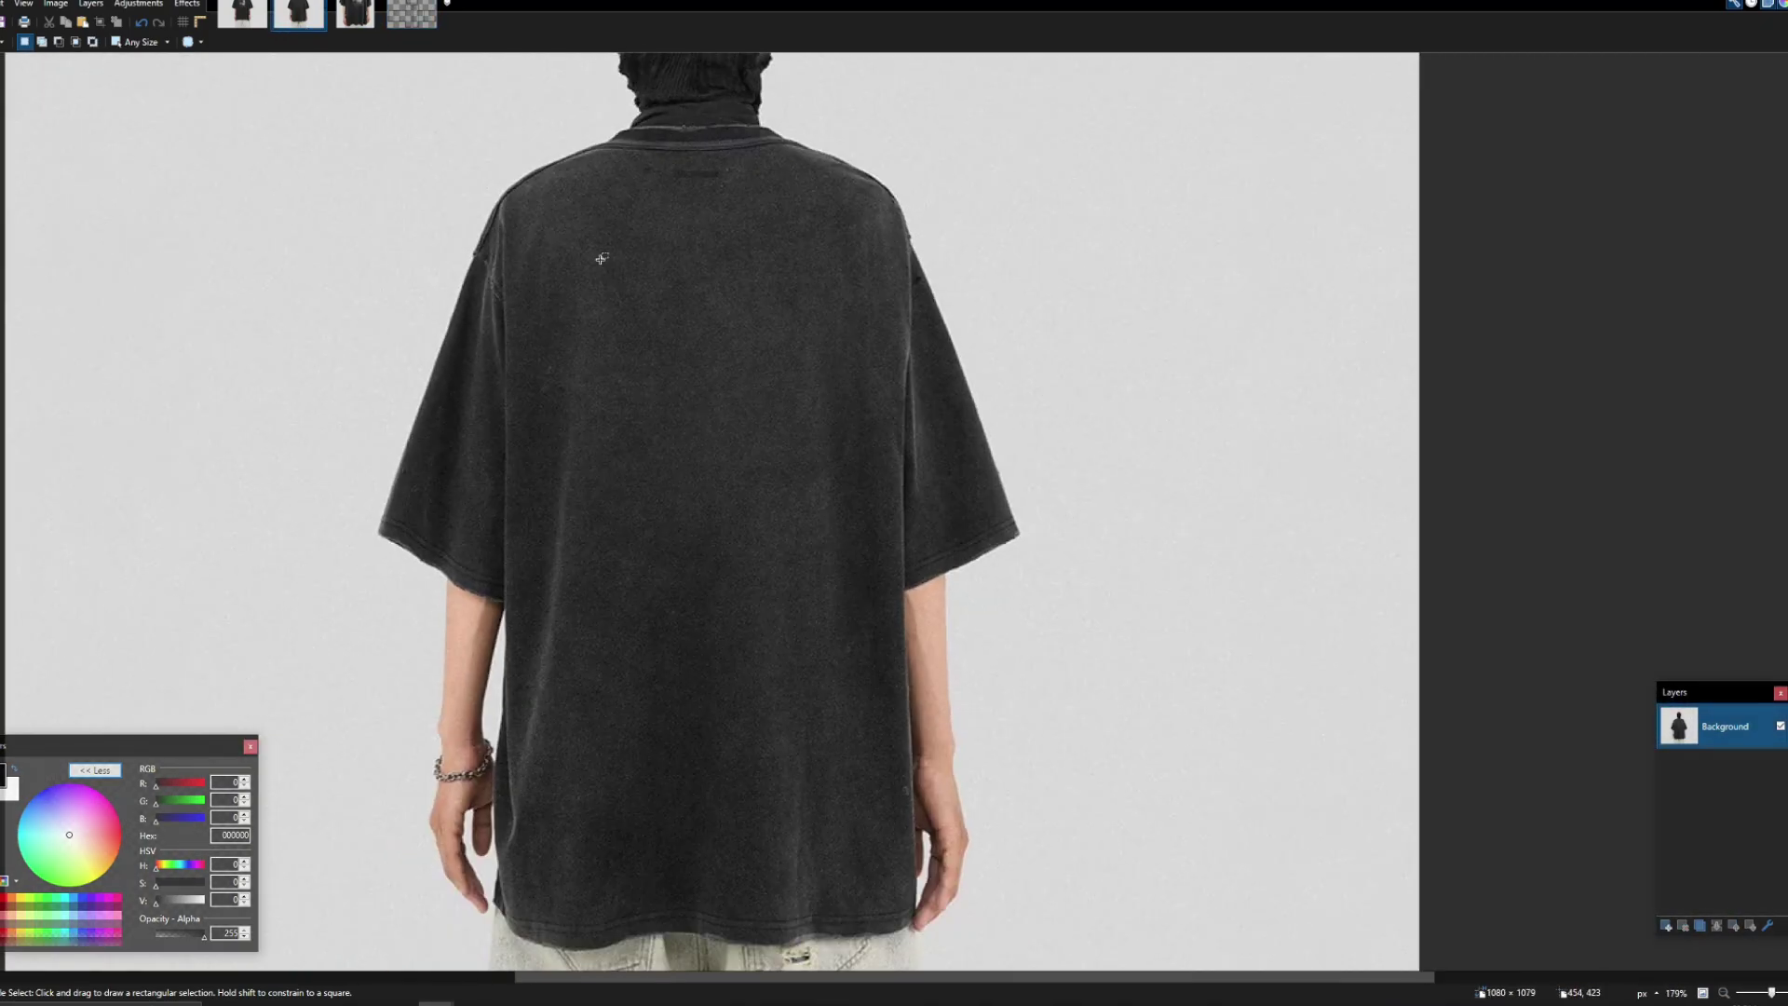
left_click_drag(597, 250, 869, 730)
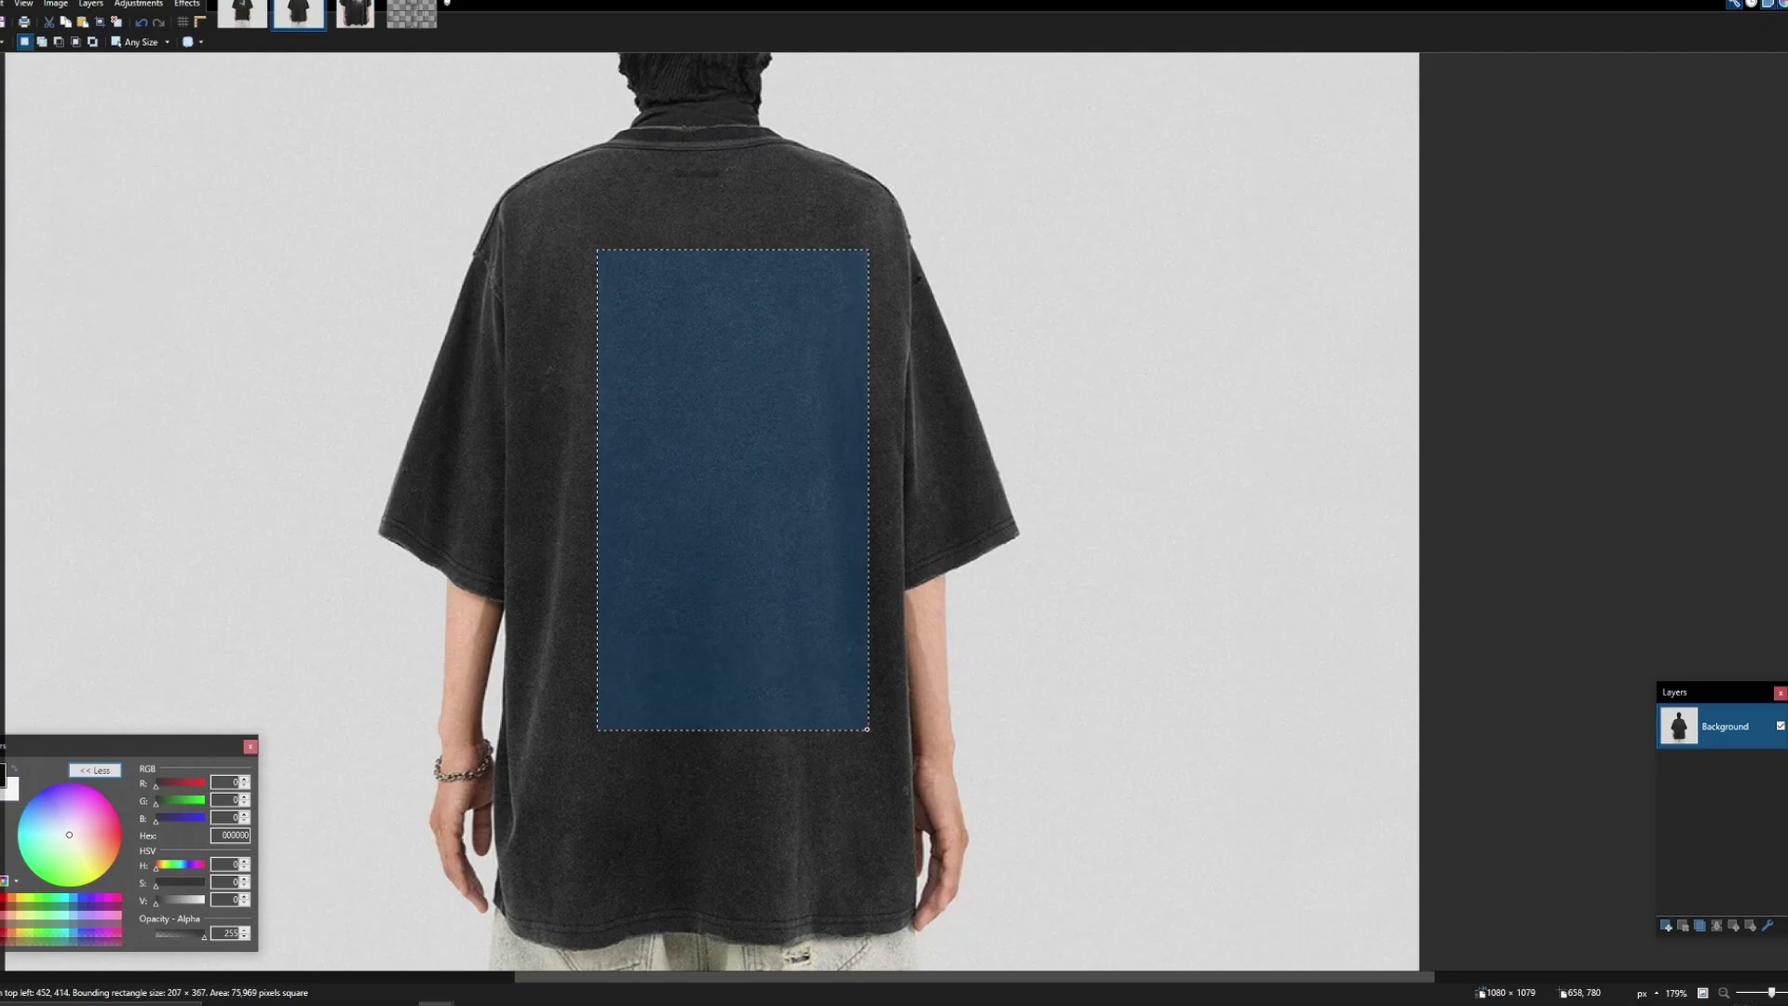
Step: Add a layer below the front shirt layer in the template and paste the copied back fabric onto it
left_click(398, 9)
scroll(1102, 686, "up", 1)
left_click(1666, 925)
left_click_drag(1718, 772, 1731, 825)
key("ctrl+v")
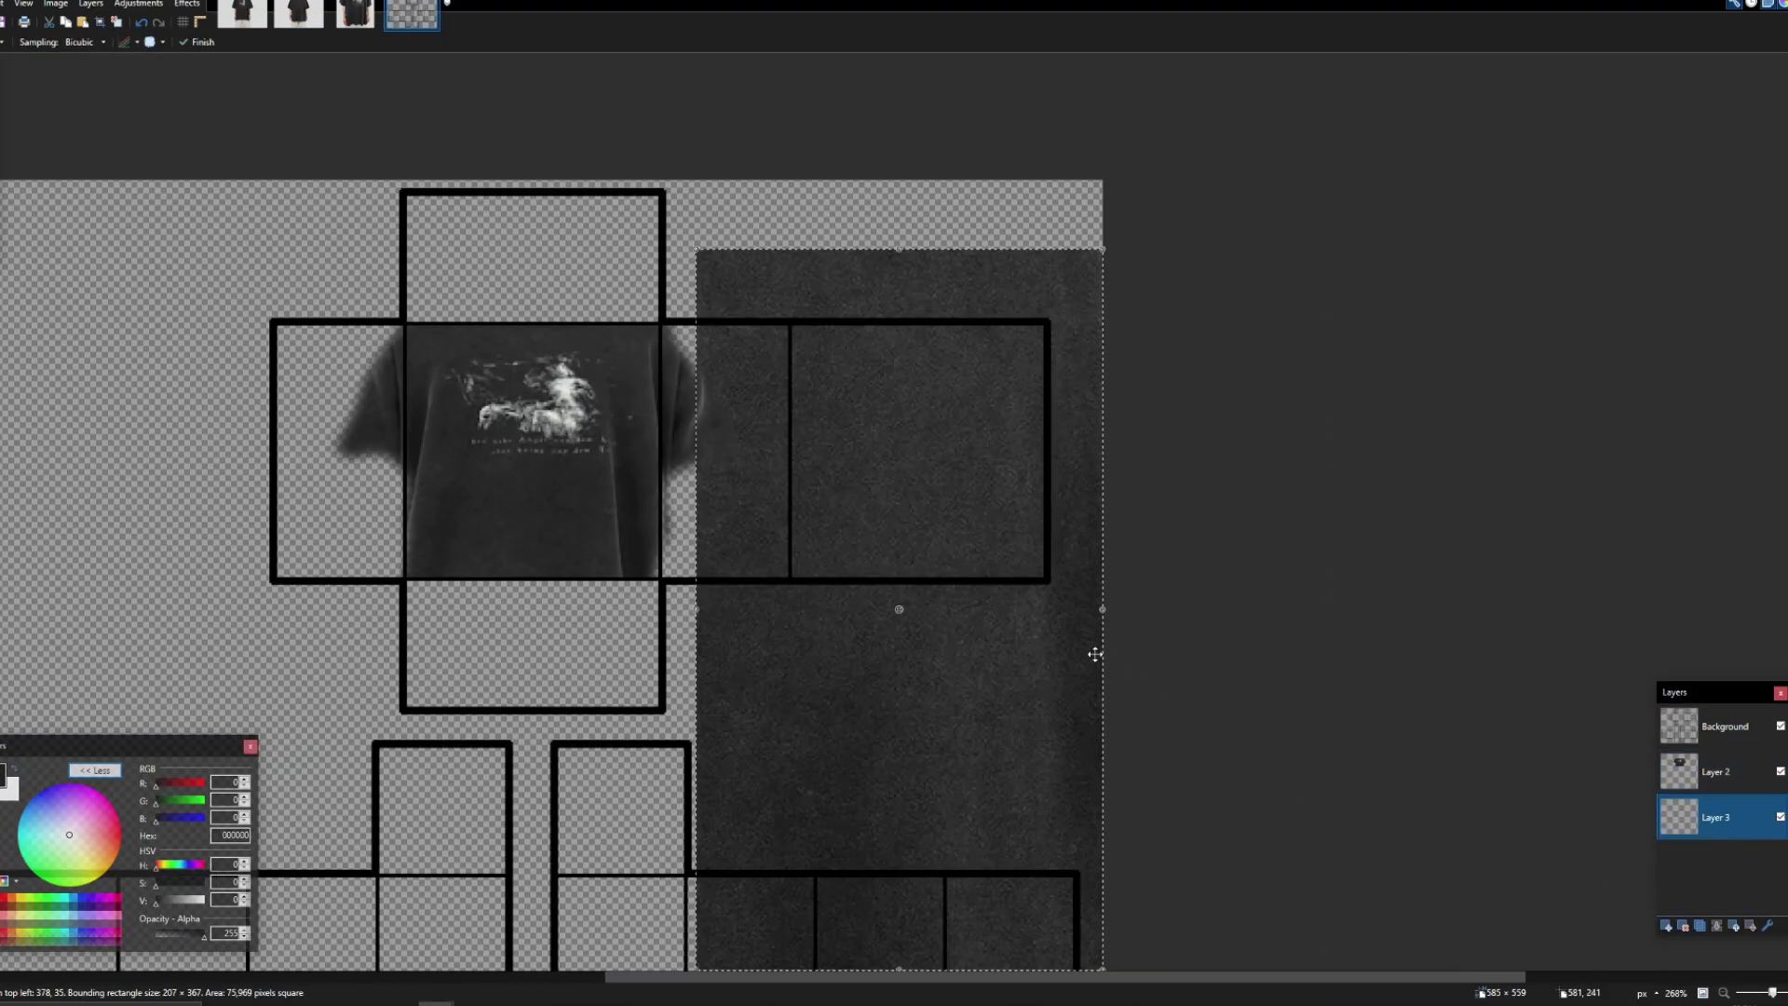
Step: Resize the fabric patch to about 89 × 129 px and fit it over the torso side panel between the front and back panels
left_click_drag(701, 256, 671, 471)
scroll(704, 518, "up", 3)
left_click_drag(706, 532, 814, 556)
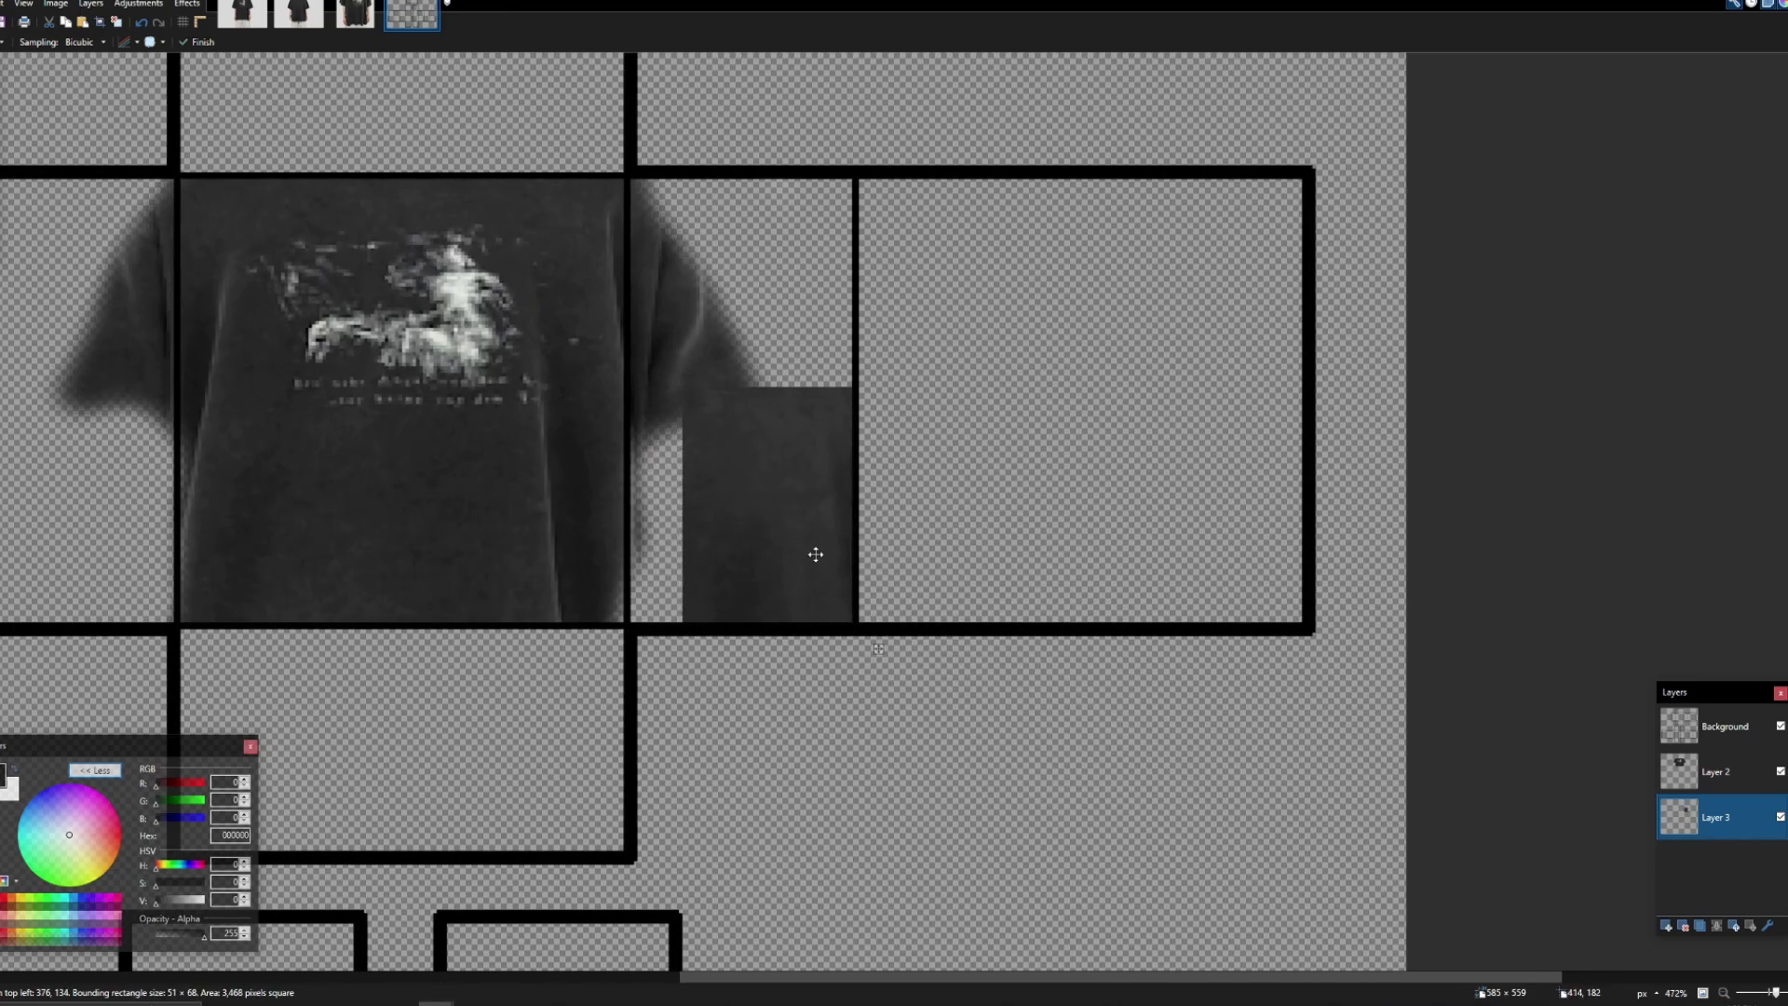
left_click_drag(680, 389, 560, 175)
left_click_drag(561, 398, 548, 400)
scroll(664, 427, "down", 3, "ctrl")
scroll(665, 428, "down", 2)
scroll(578, 423, "up", 4)
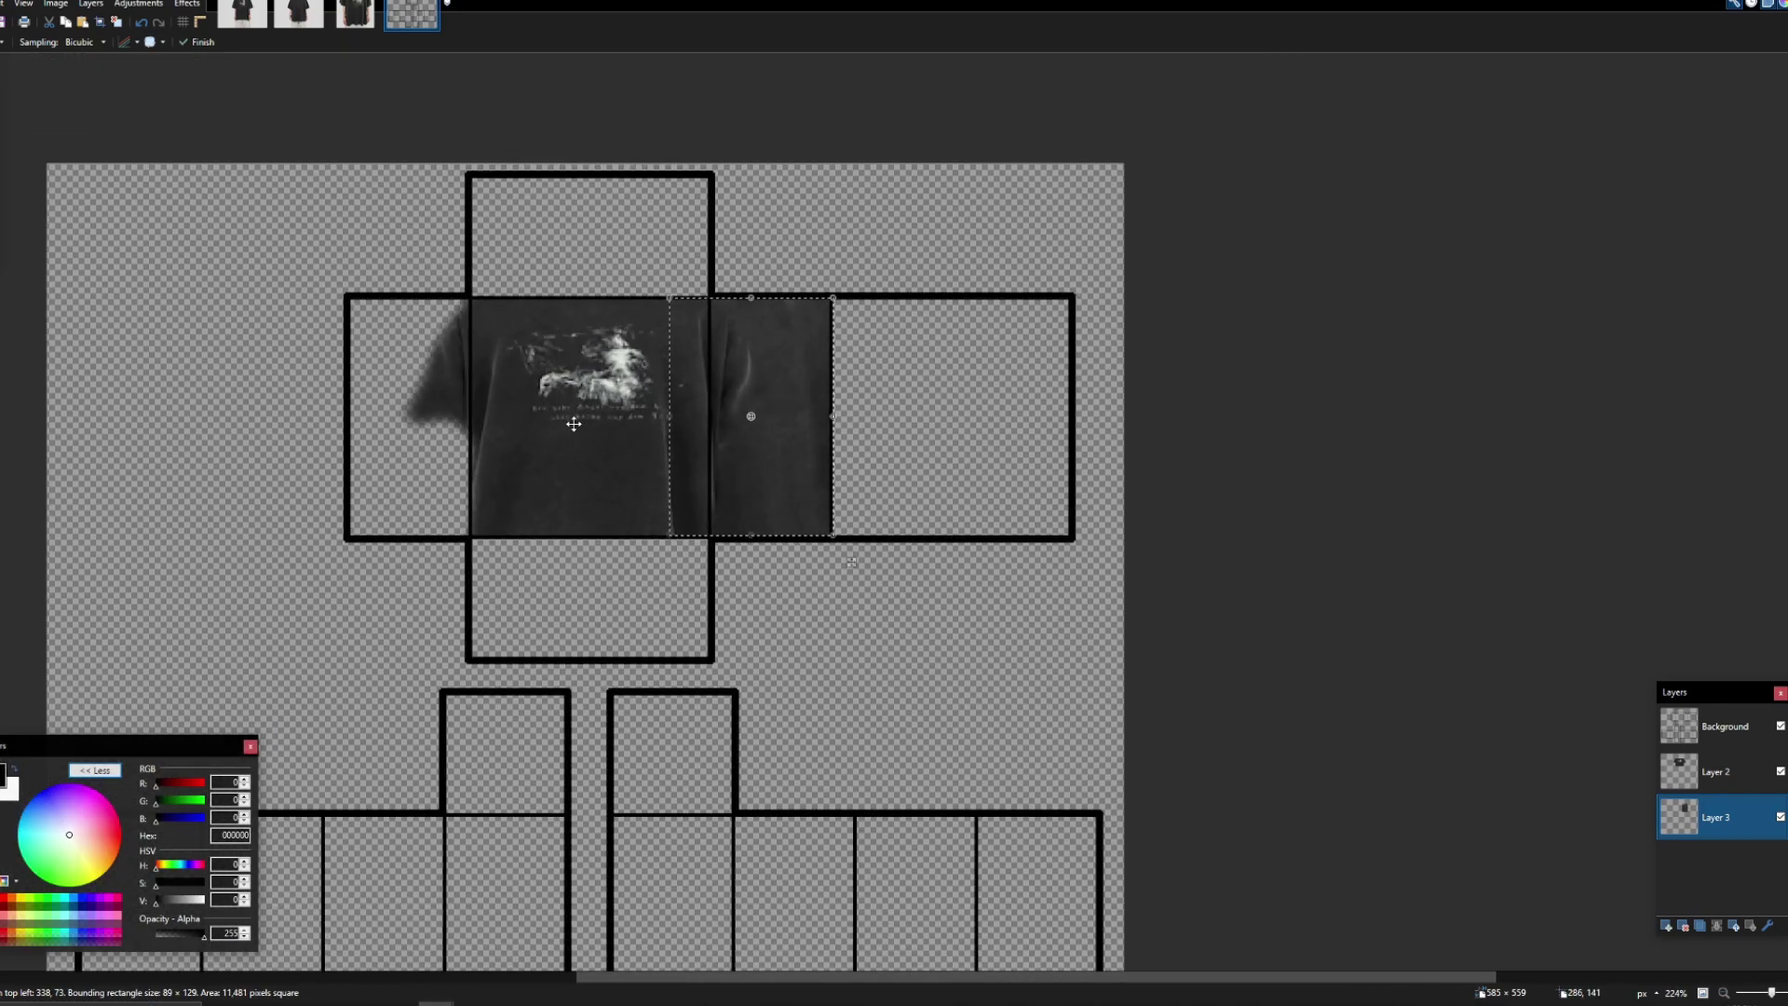
Step: Place a copy of the fabric patch over the torso side panel to the left of the front panel
left_click_drag(847, 366, 350, 373)
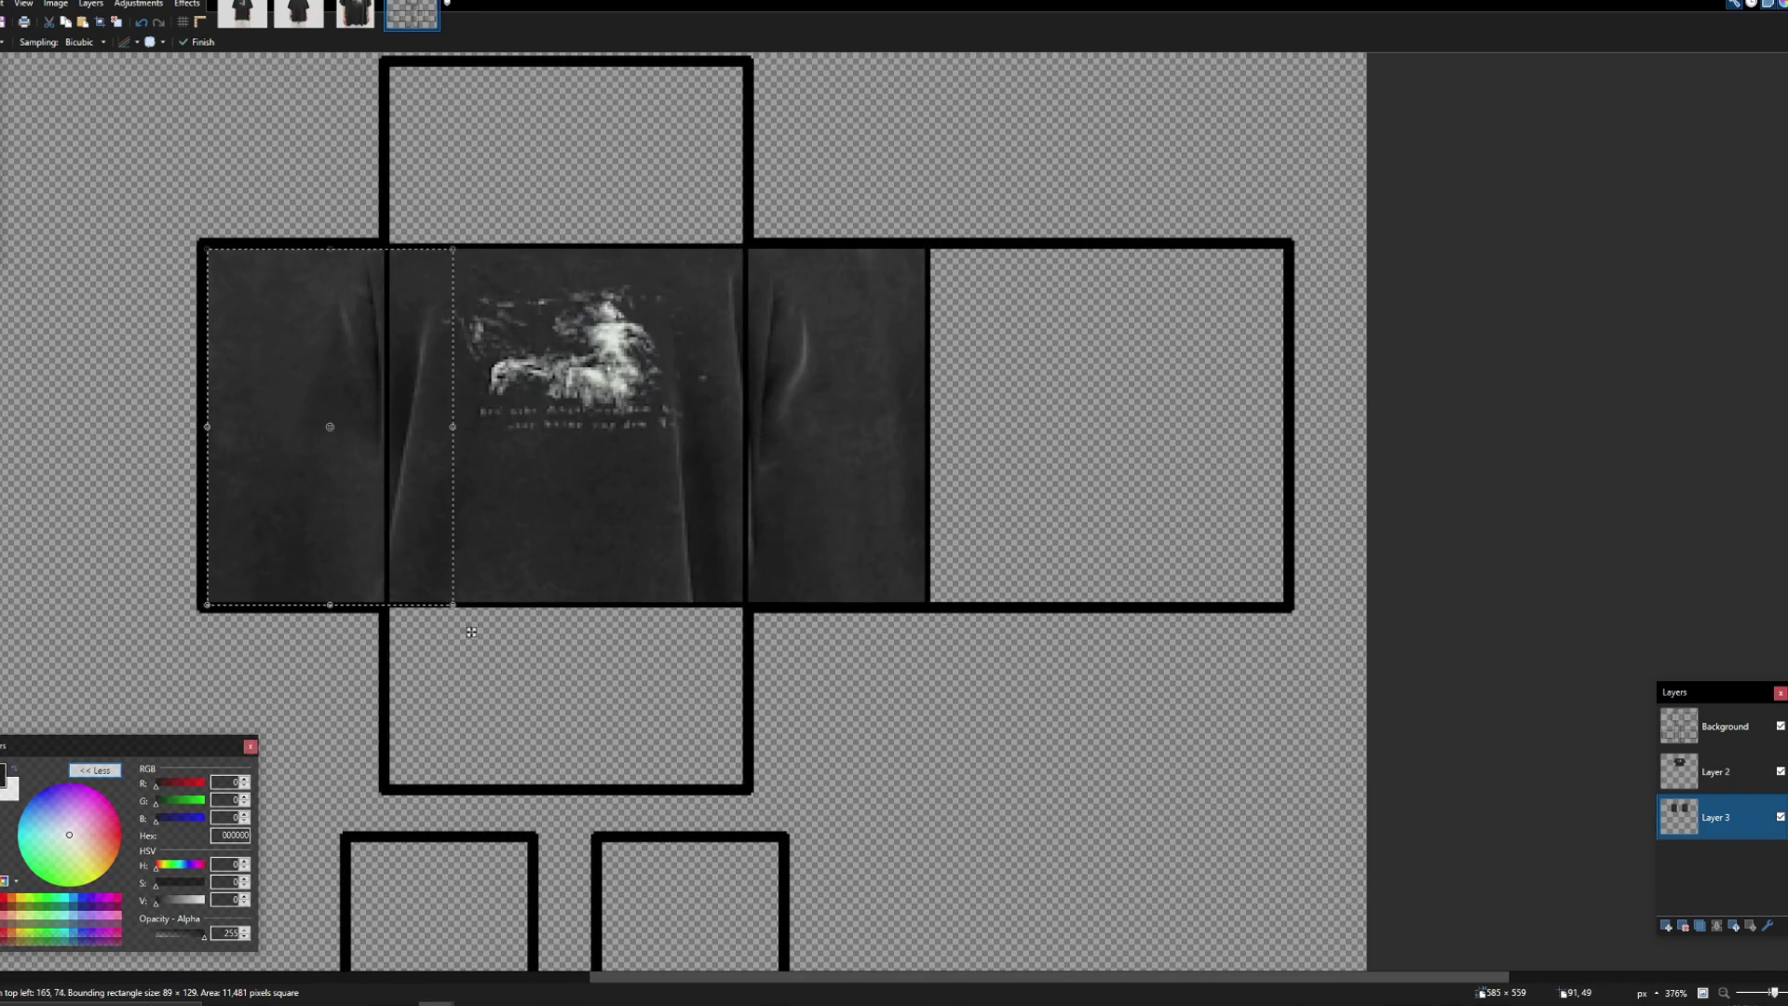
key("s")
scroll(694, 491, "down", 4, "ctrl")
scroll(690, 494, "down", 1, "ctrl")
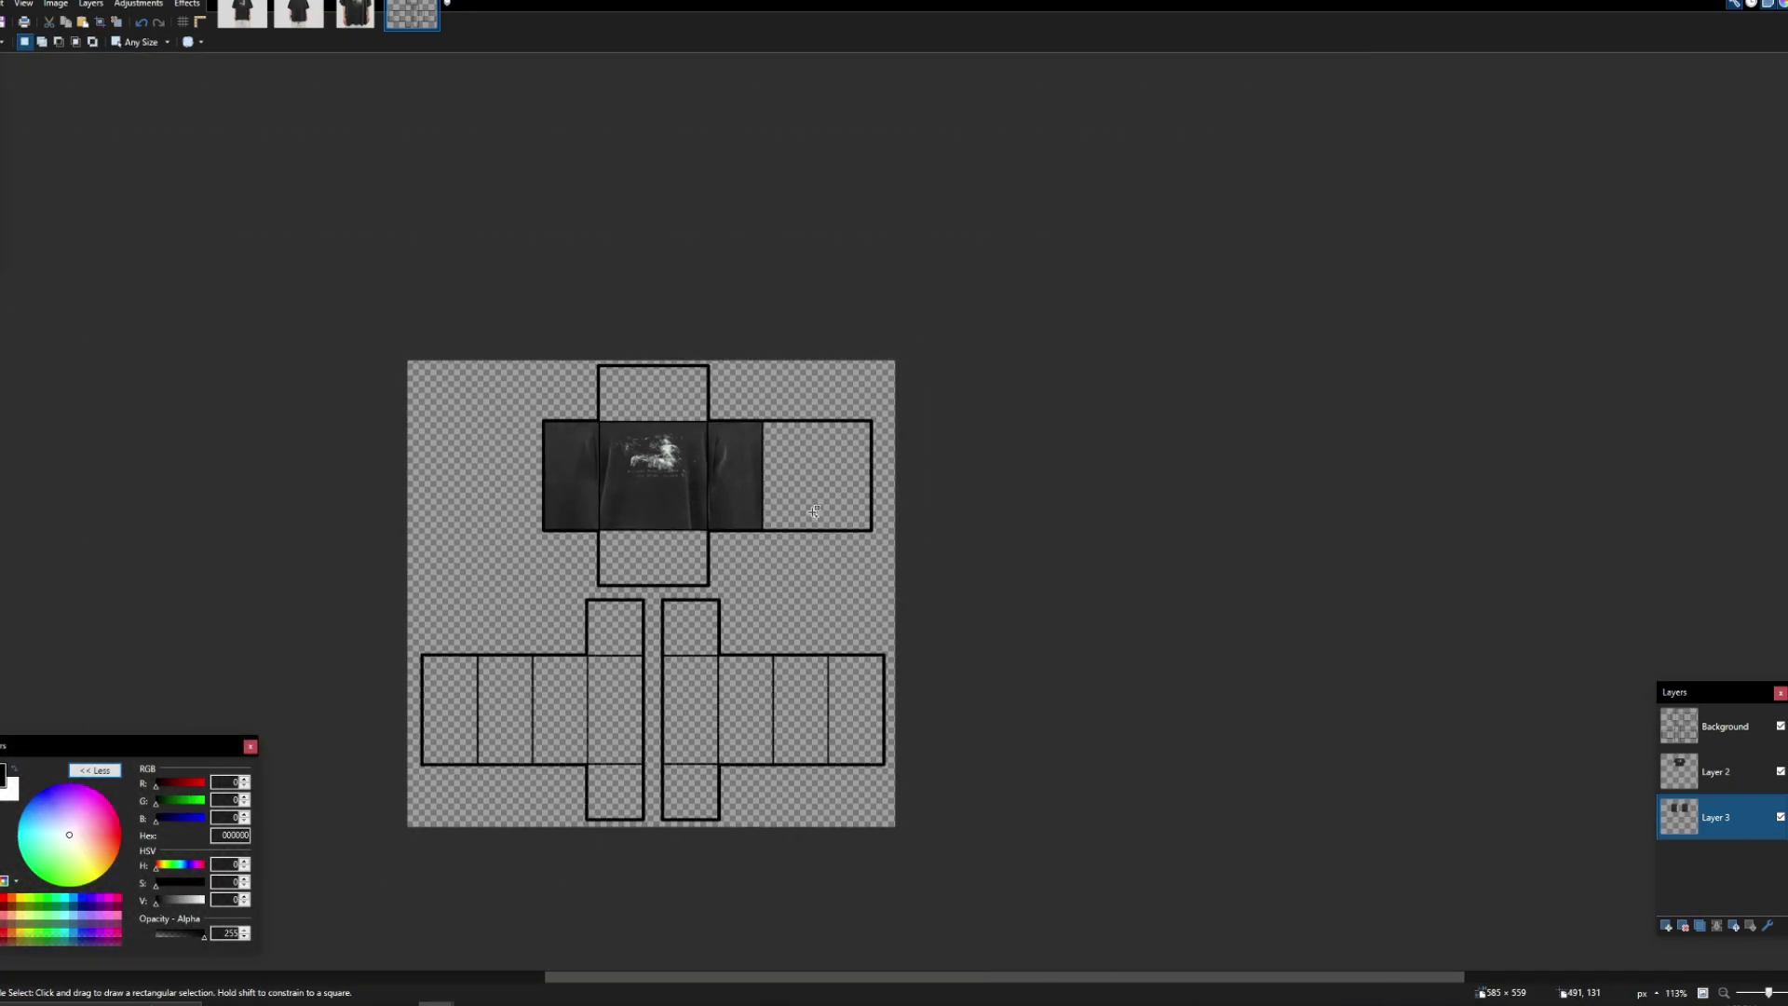
Step: Set the Eraser to brush size 30 and 0% hardness on Layer 2, and merge that layer into the fabric layer below
scroll(824, 491, "up", 5, "ctrl")
key("e")
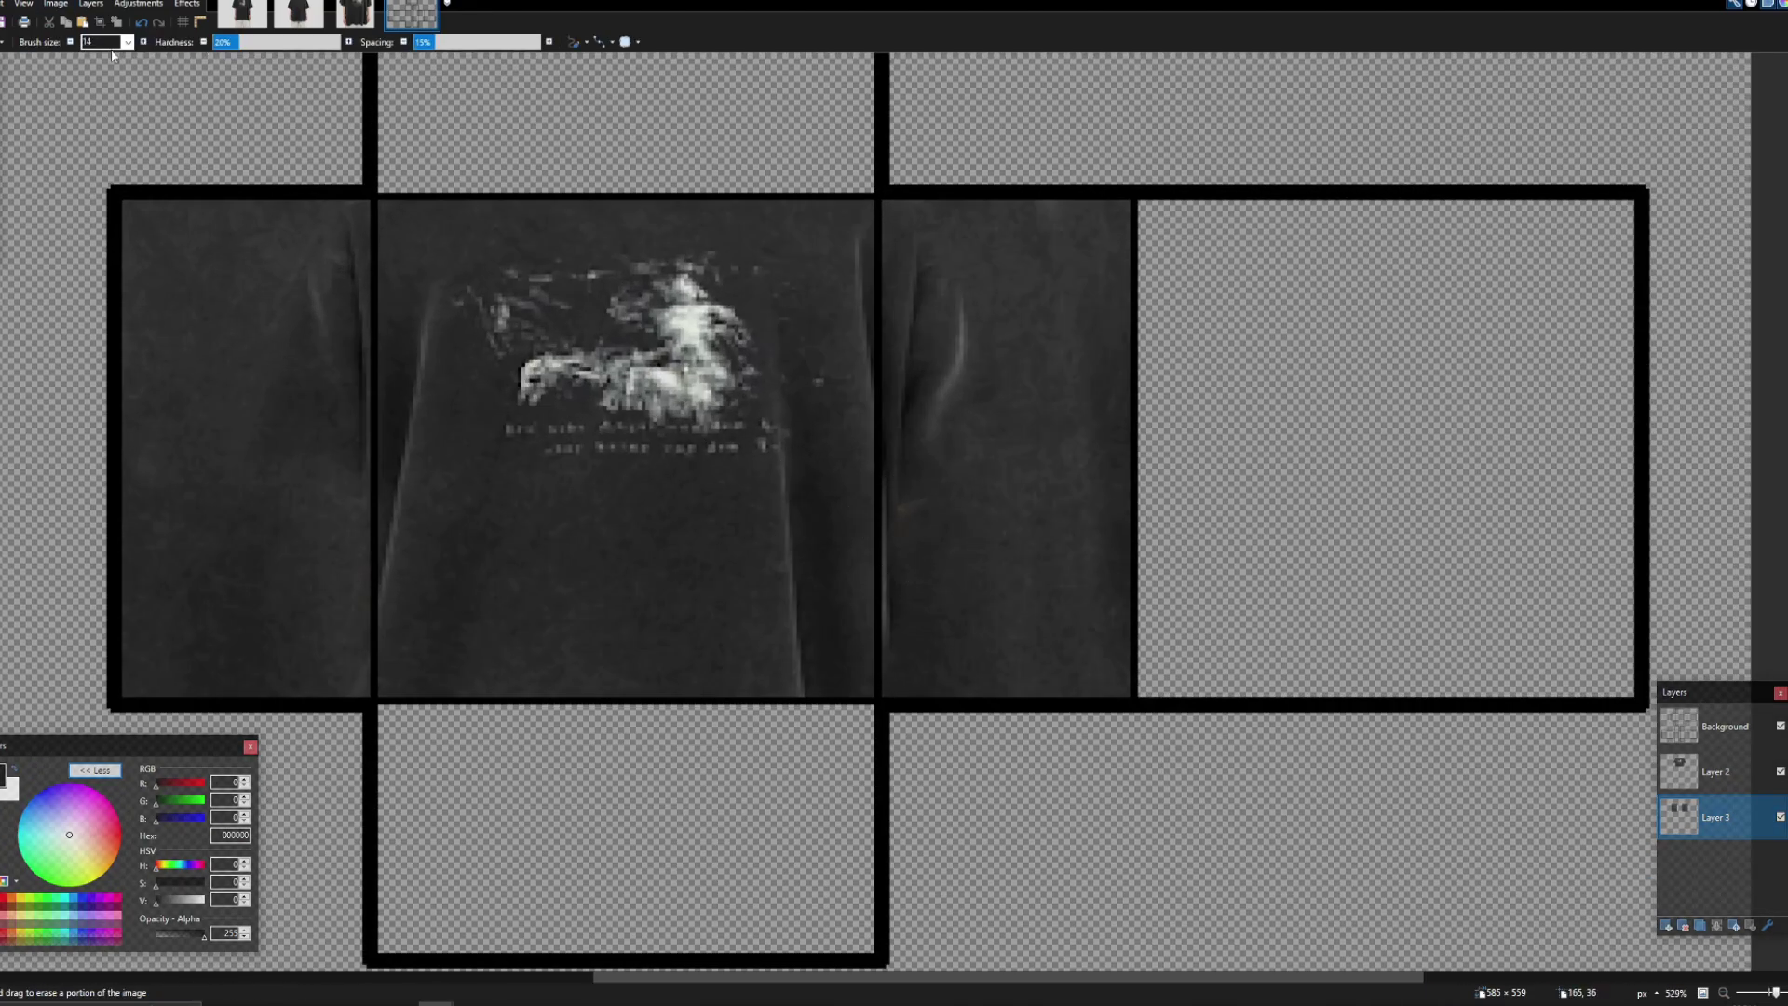
left_click(1716, 771)
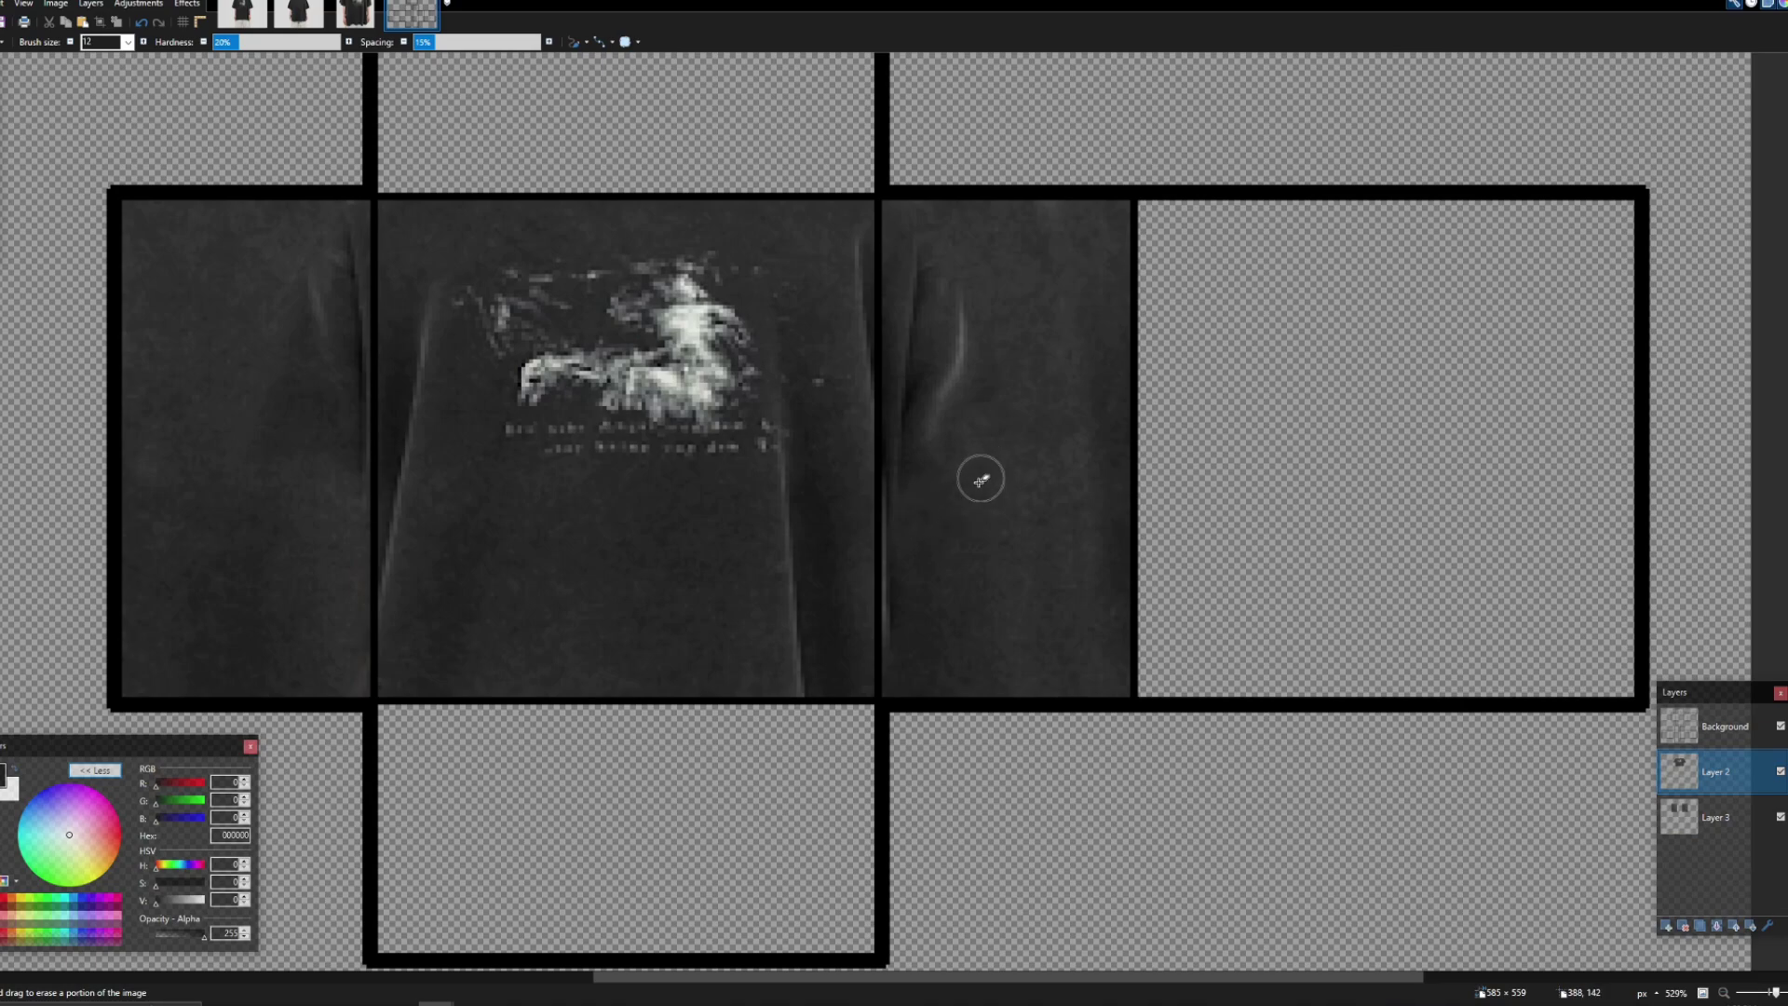
scroll(105, 30, "down", 1)
scroll(104, 34, "down", 7)
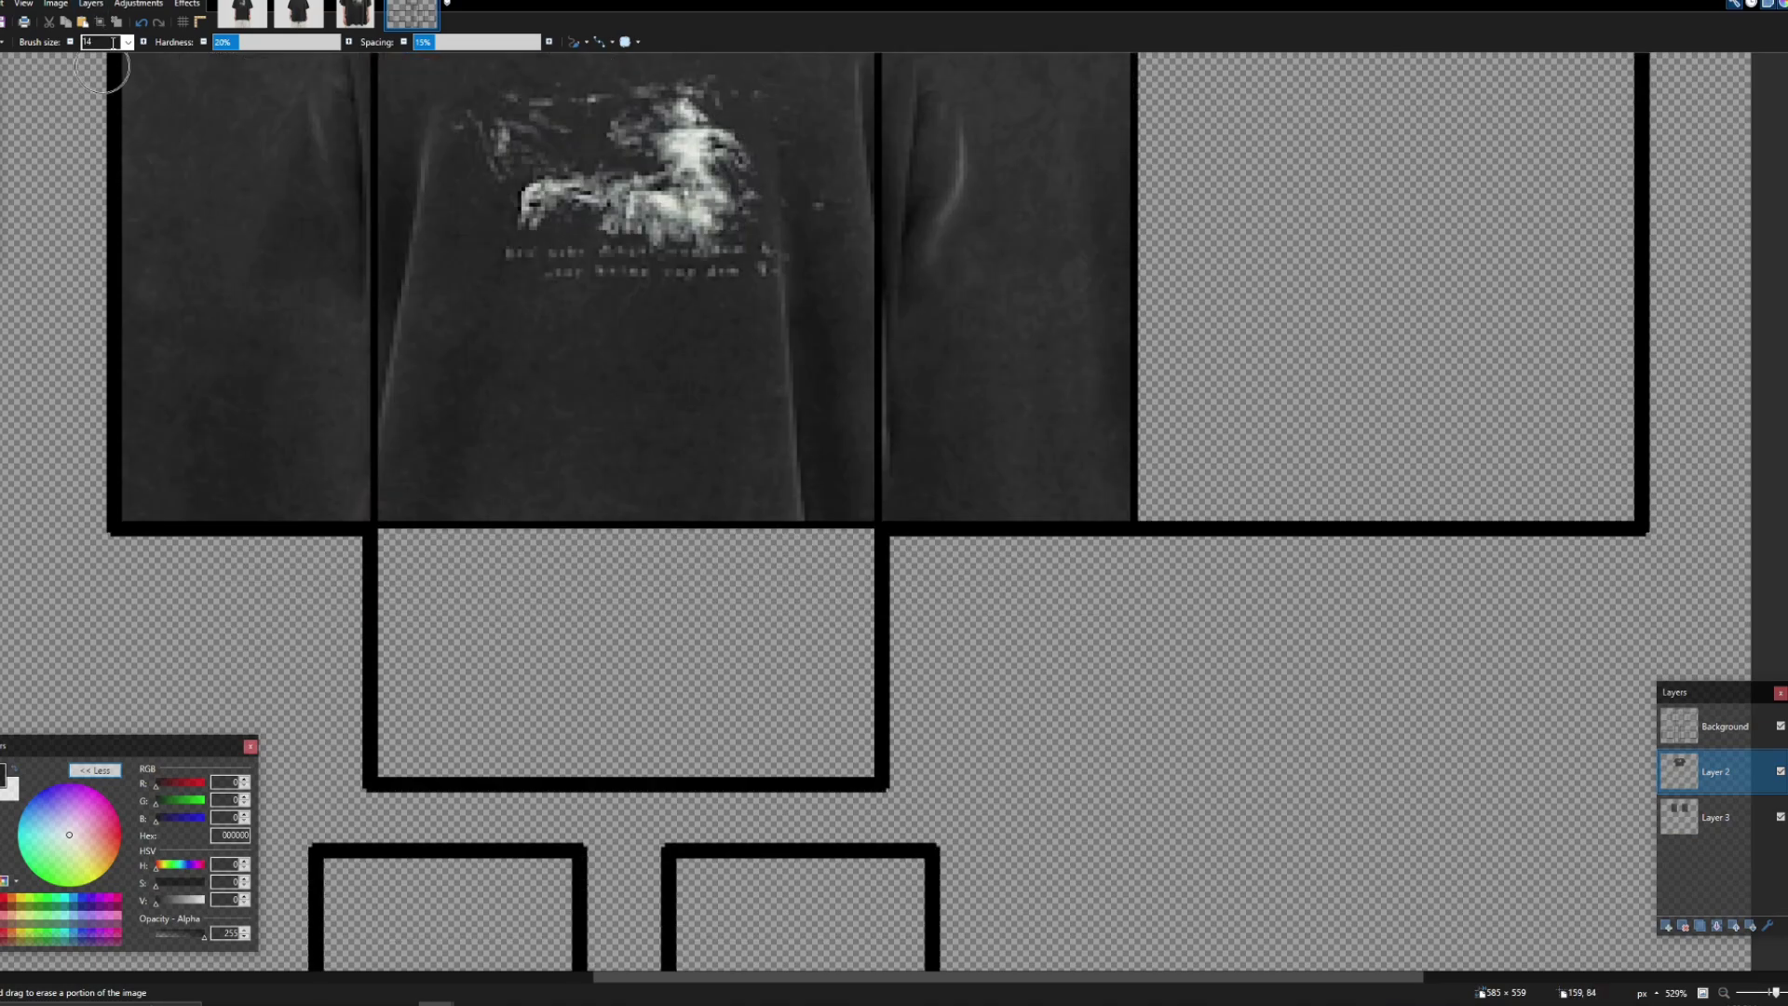
scroll(288, 145, "up", 4)
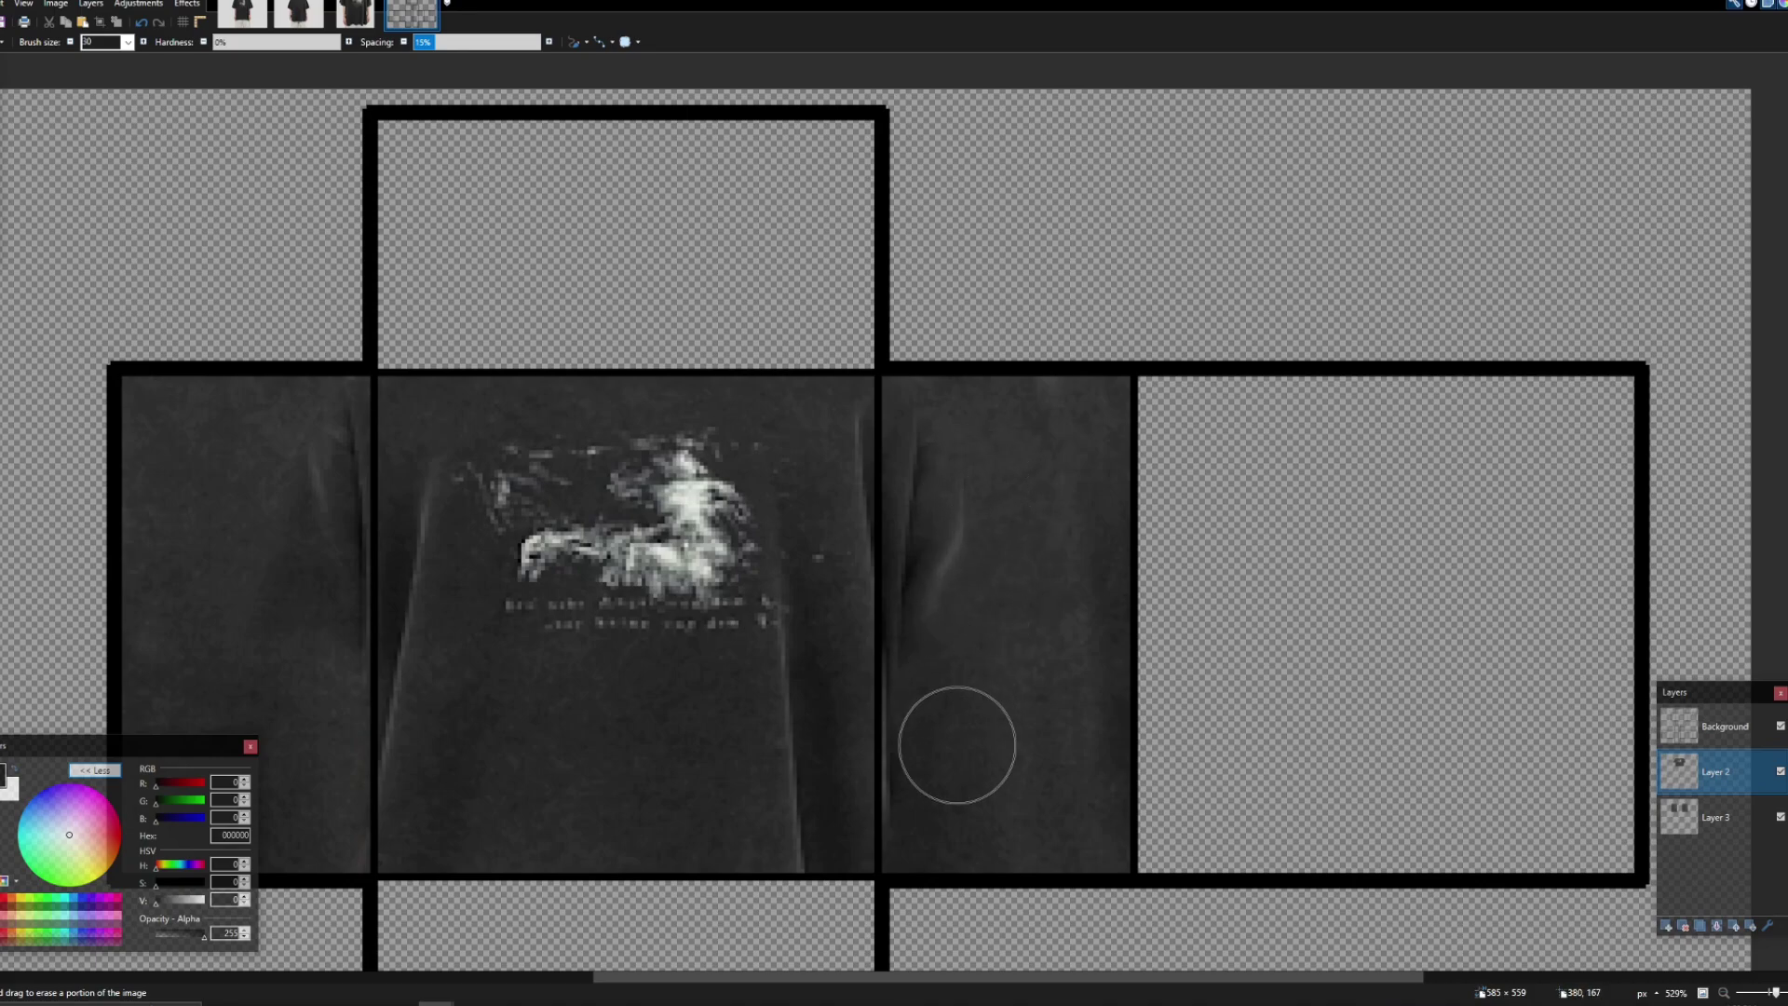
scroll(922, 834, "down", 1)
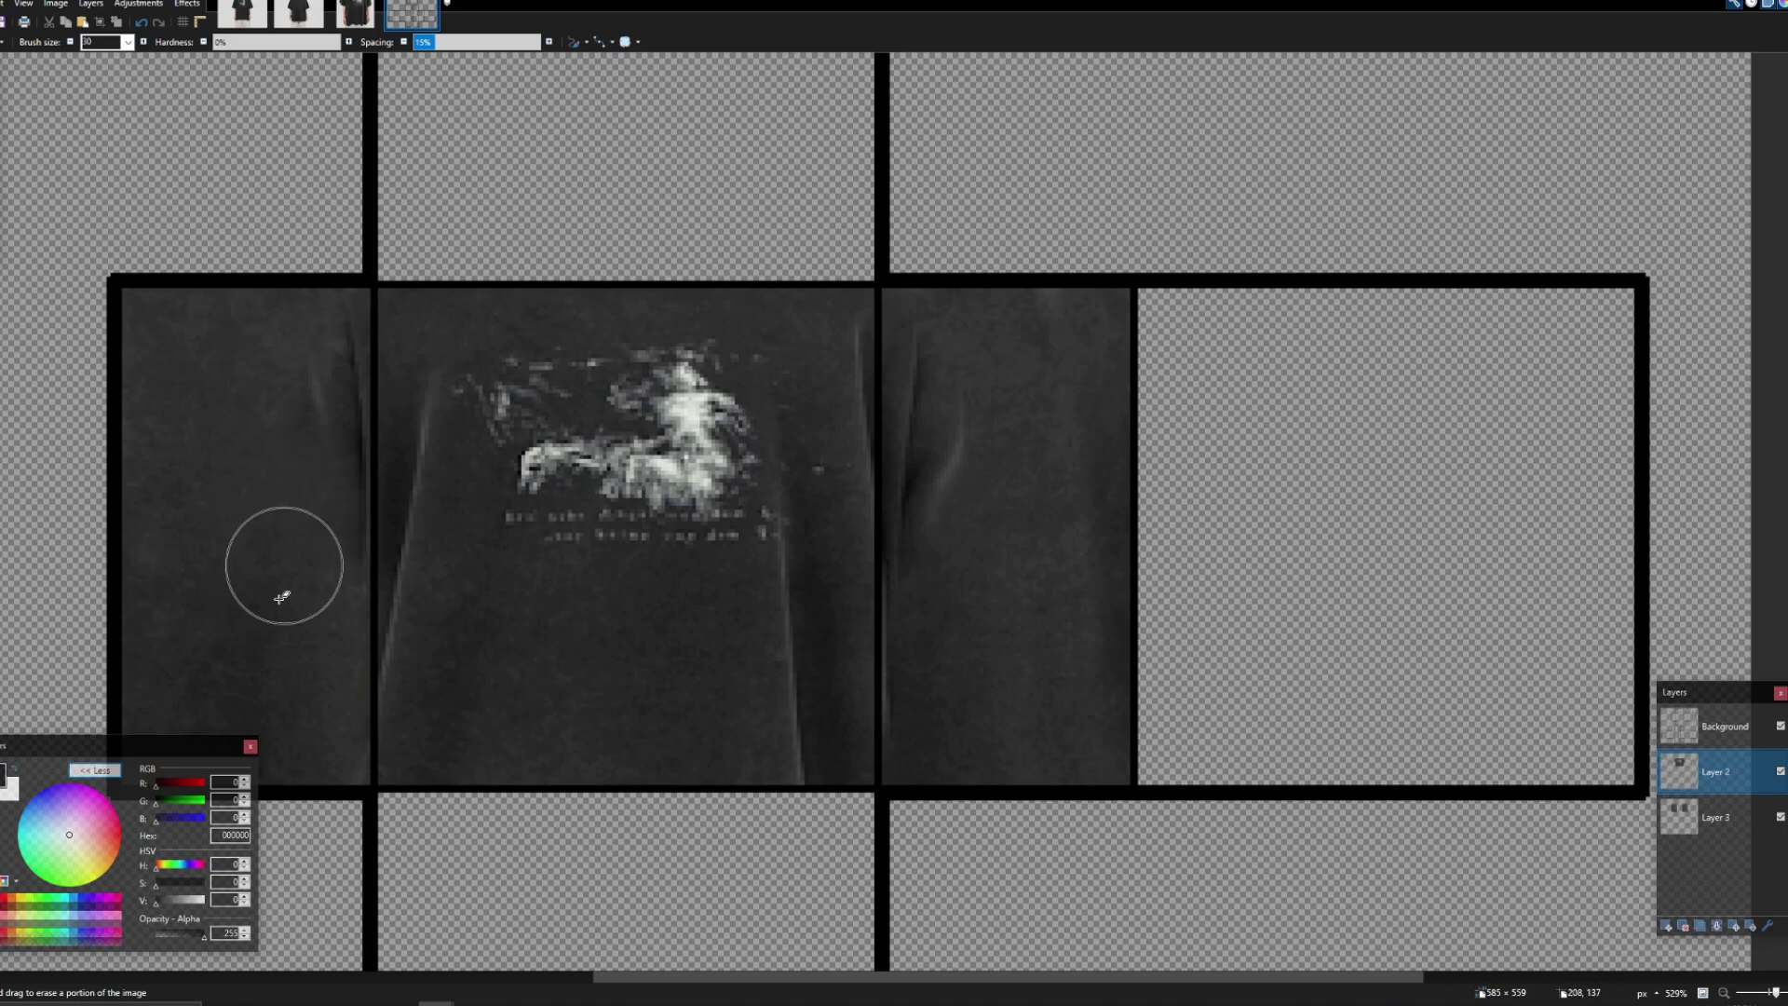
scroll(543, 784, "down", 6)
scroll(543, 792, "up", 5)
left_click(1716, 926)
scroll(679, 388, "down", 4)
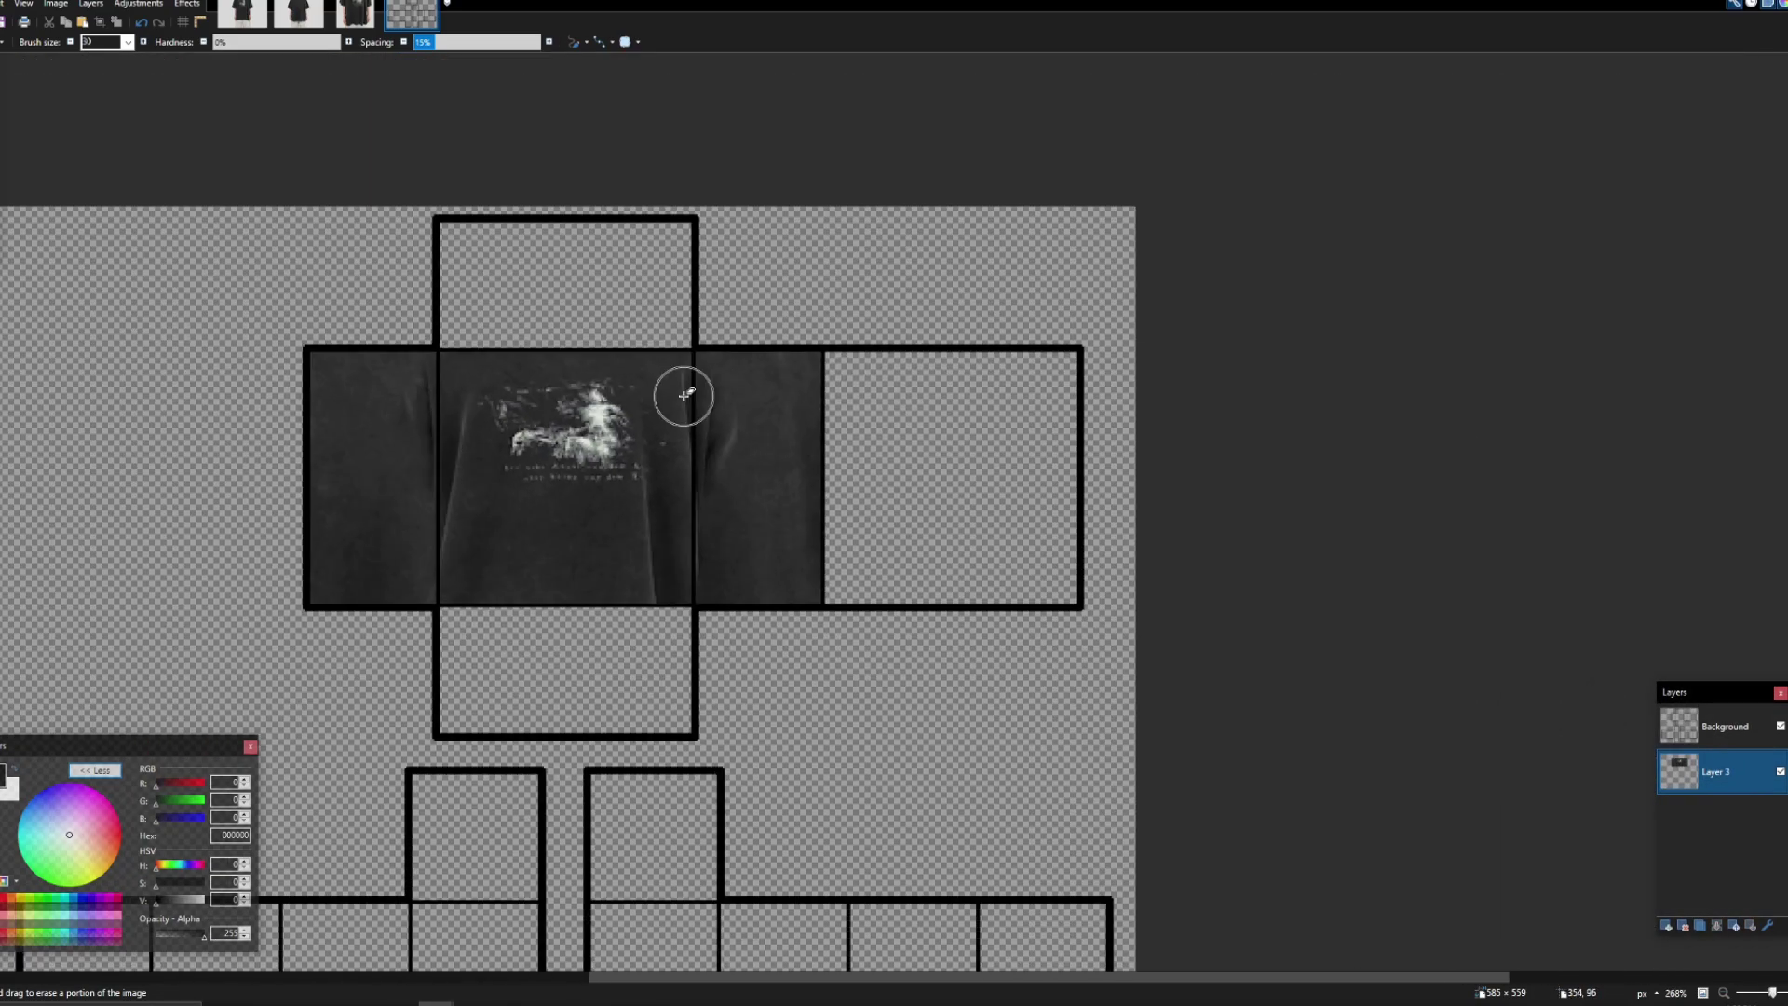
Step: Select the shirt area of about 544 × 569 px, including both sleeves, in the back-view photo
key("s")
left_click(248, 11)
left_click(299, 13)
scroll(626, 354, "down", 2)
left_click_drag(447, 233, 900, 707)
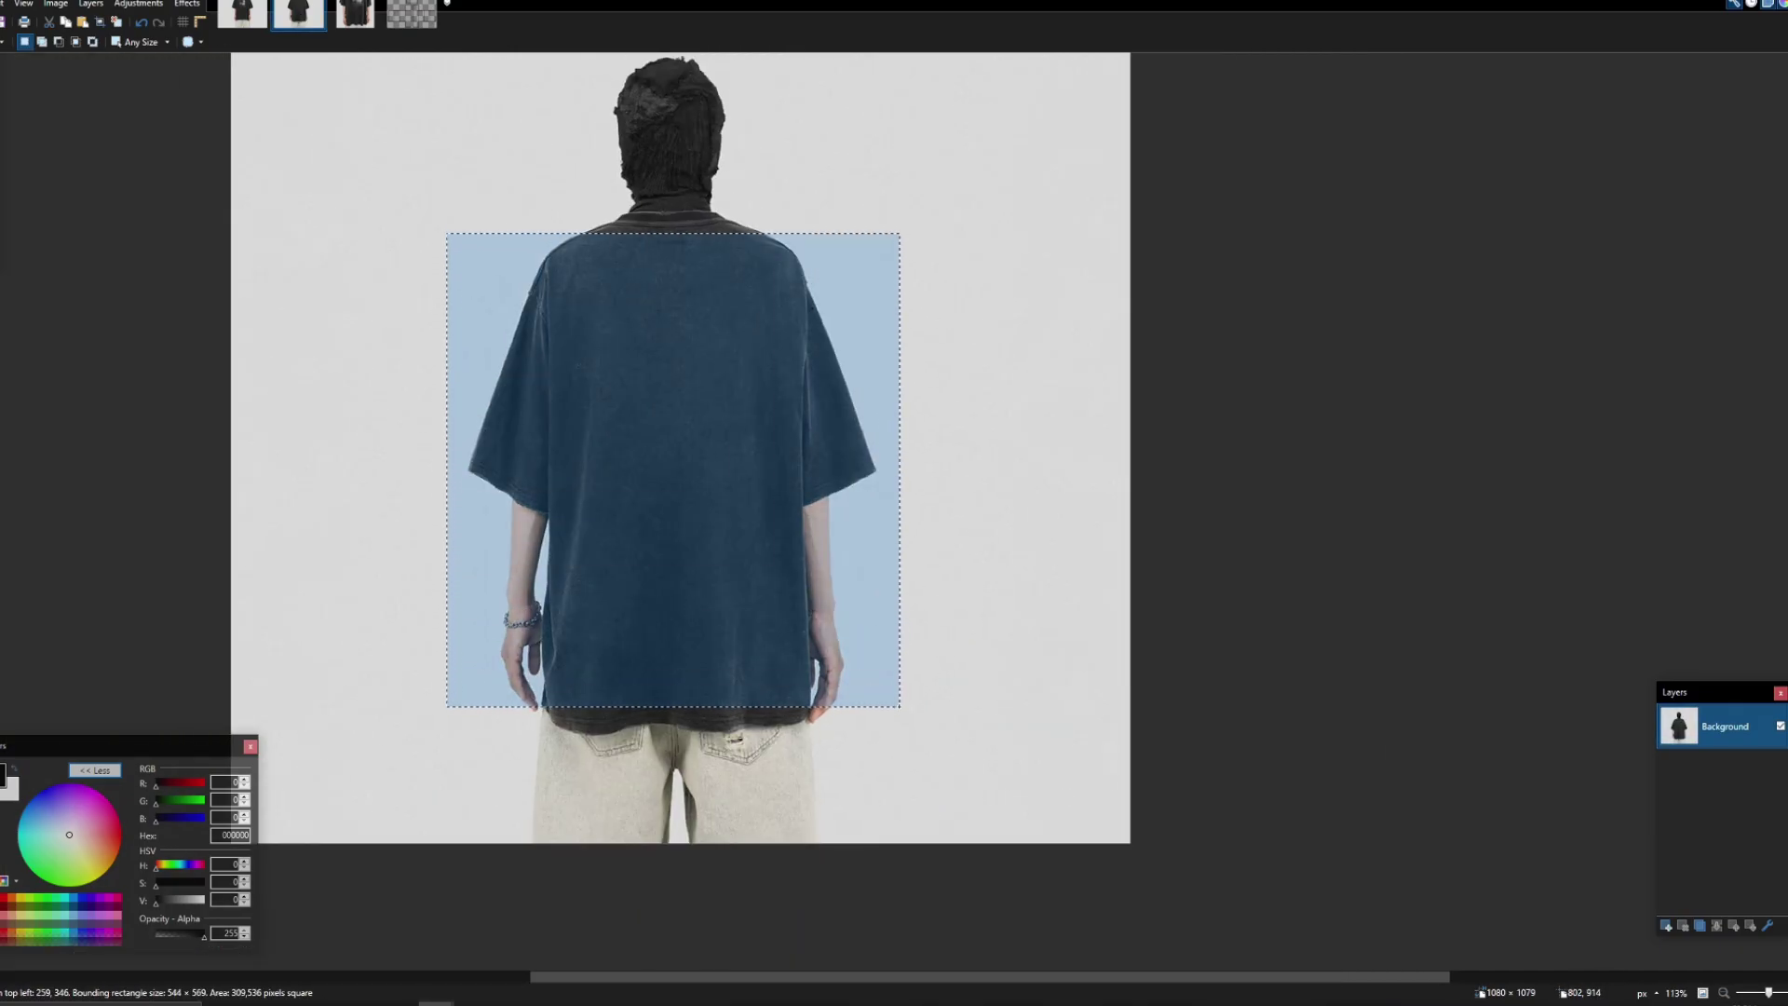
Step: Add a layer above the torso fabric layer in the template and paste the copied shirt back onto it
left_click(431, 19)
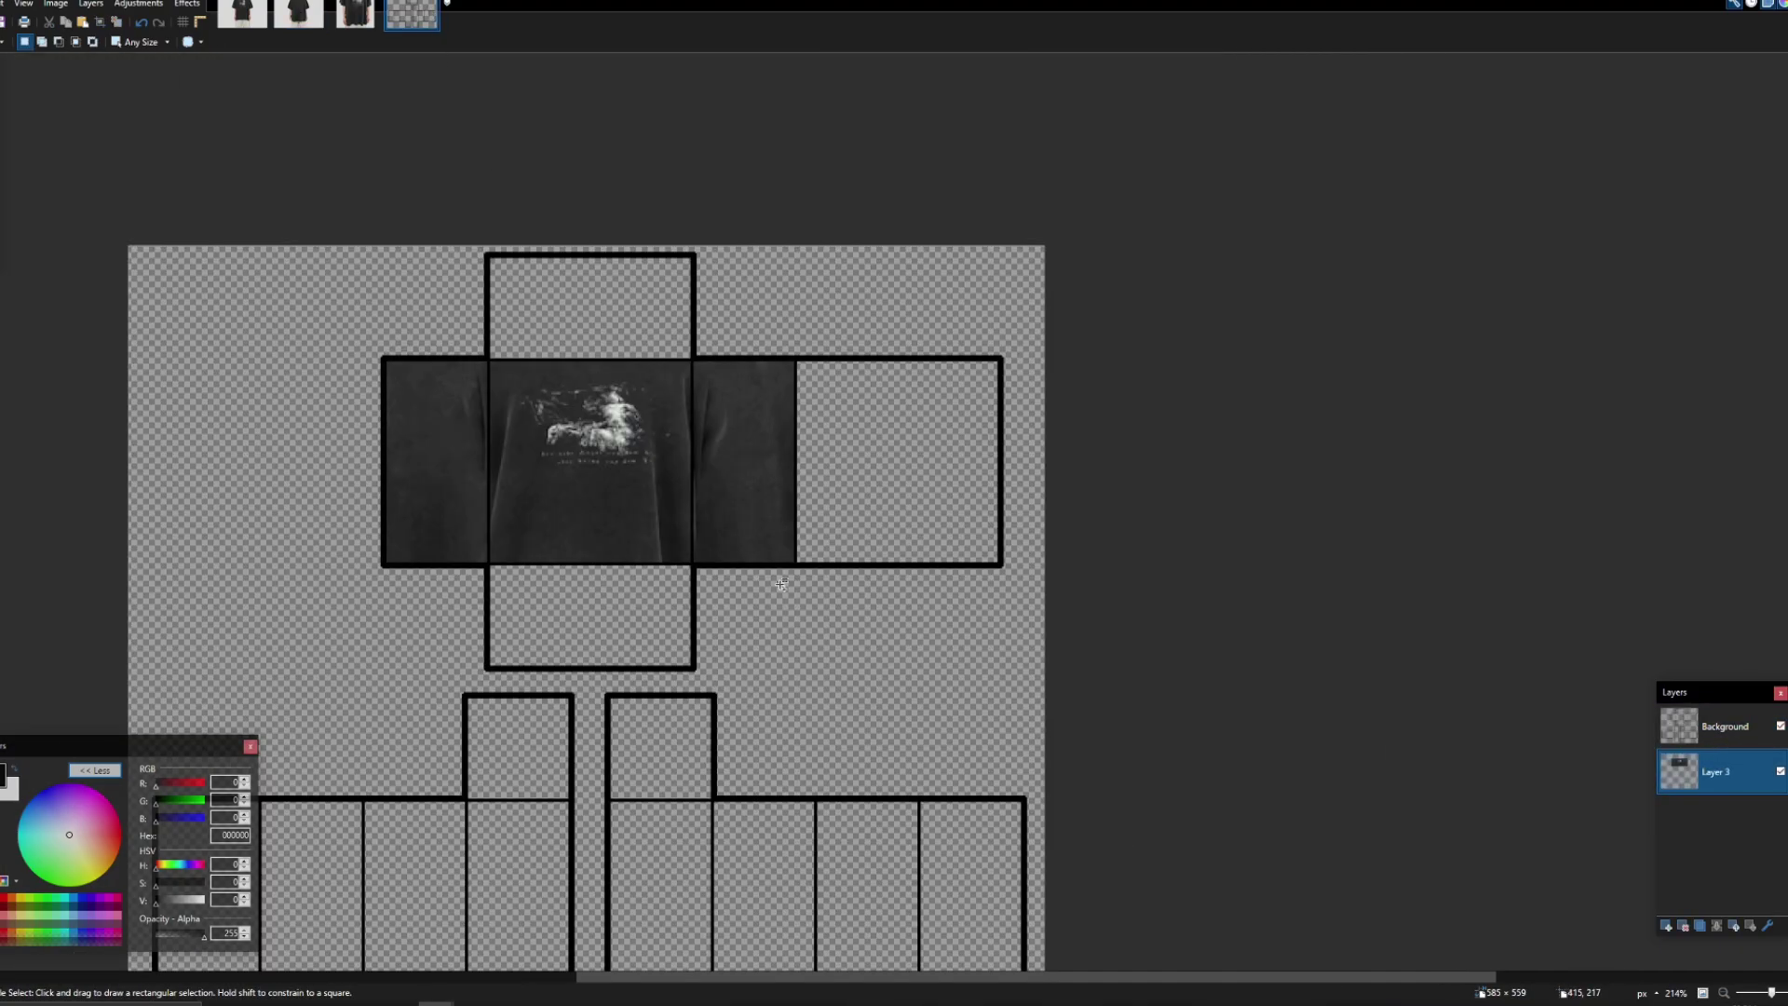
left_click(1667, 926)
key("ctrl+v")
left_click(912, 638)
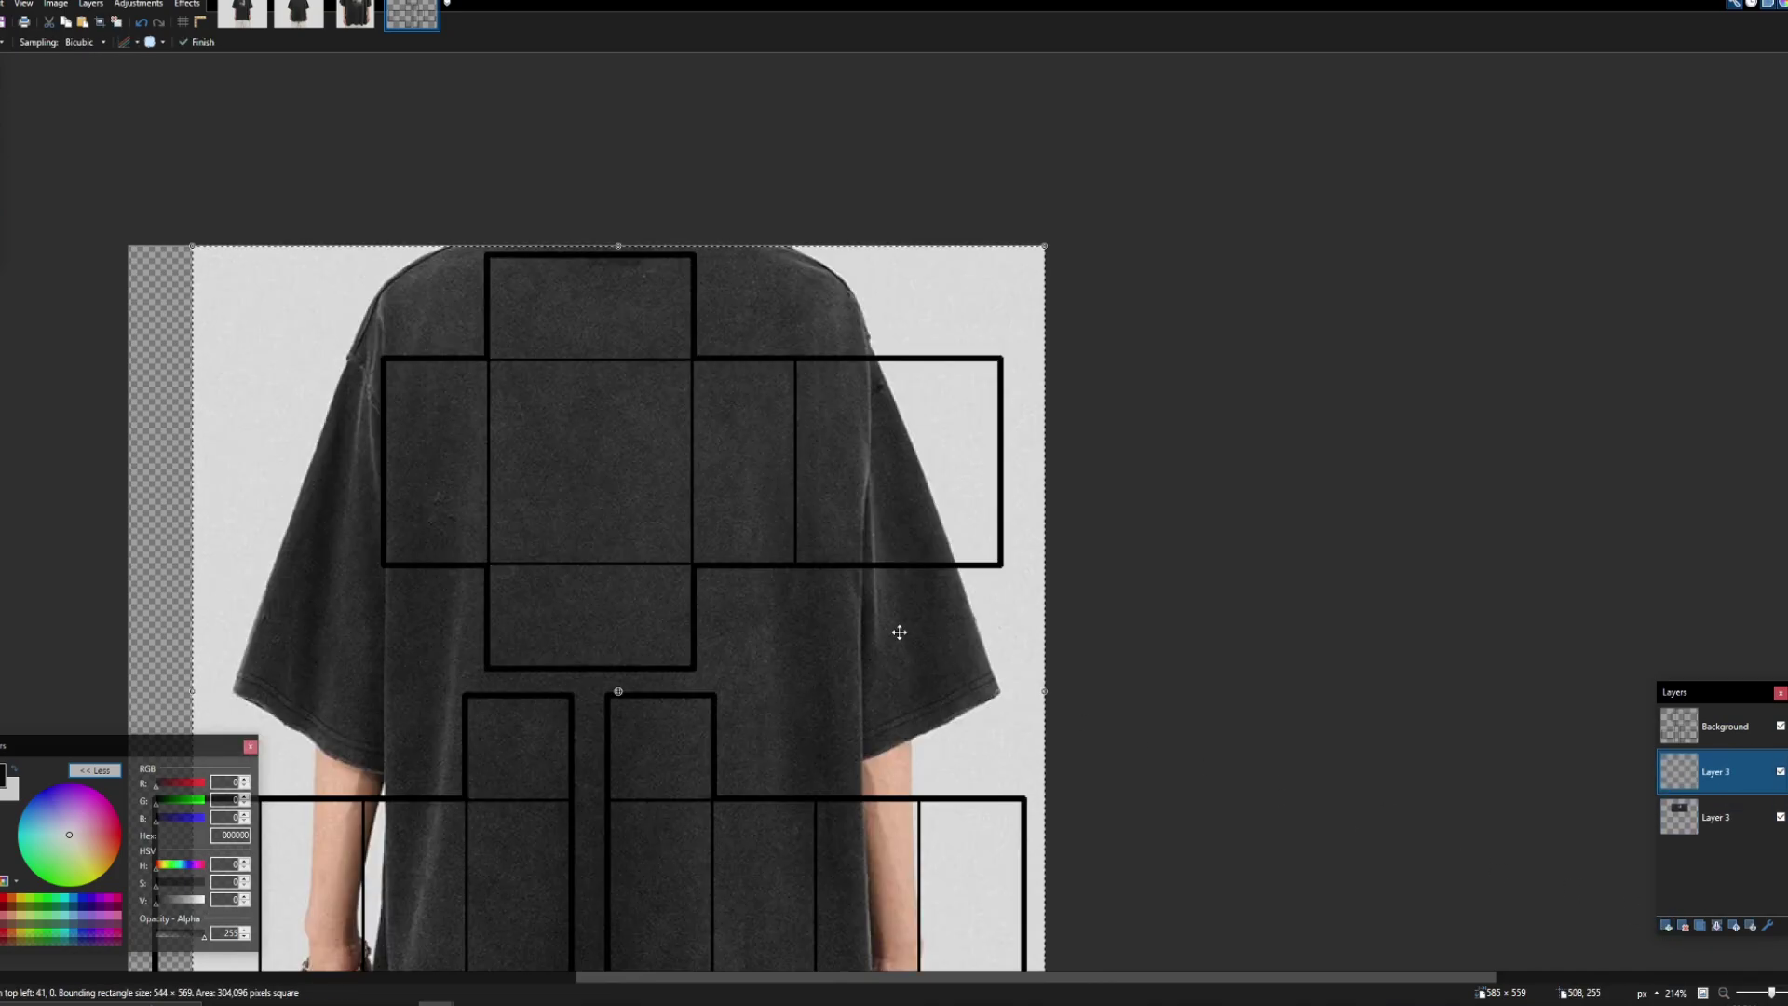
Step: Scale the pasted shirt back to the height of the torso panels and position its body over the back panel
scroll(730, 547, "down", 5)
left_click_drag(529, 434, 733, 488)
scroll(732, 487, "up", 4)
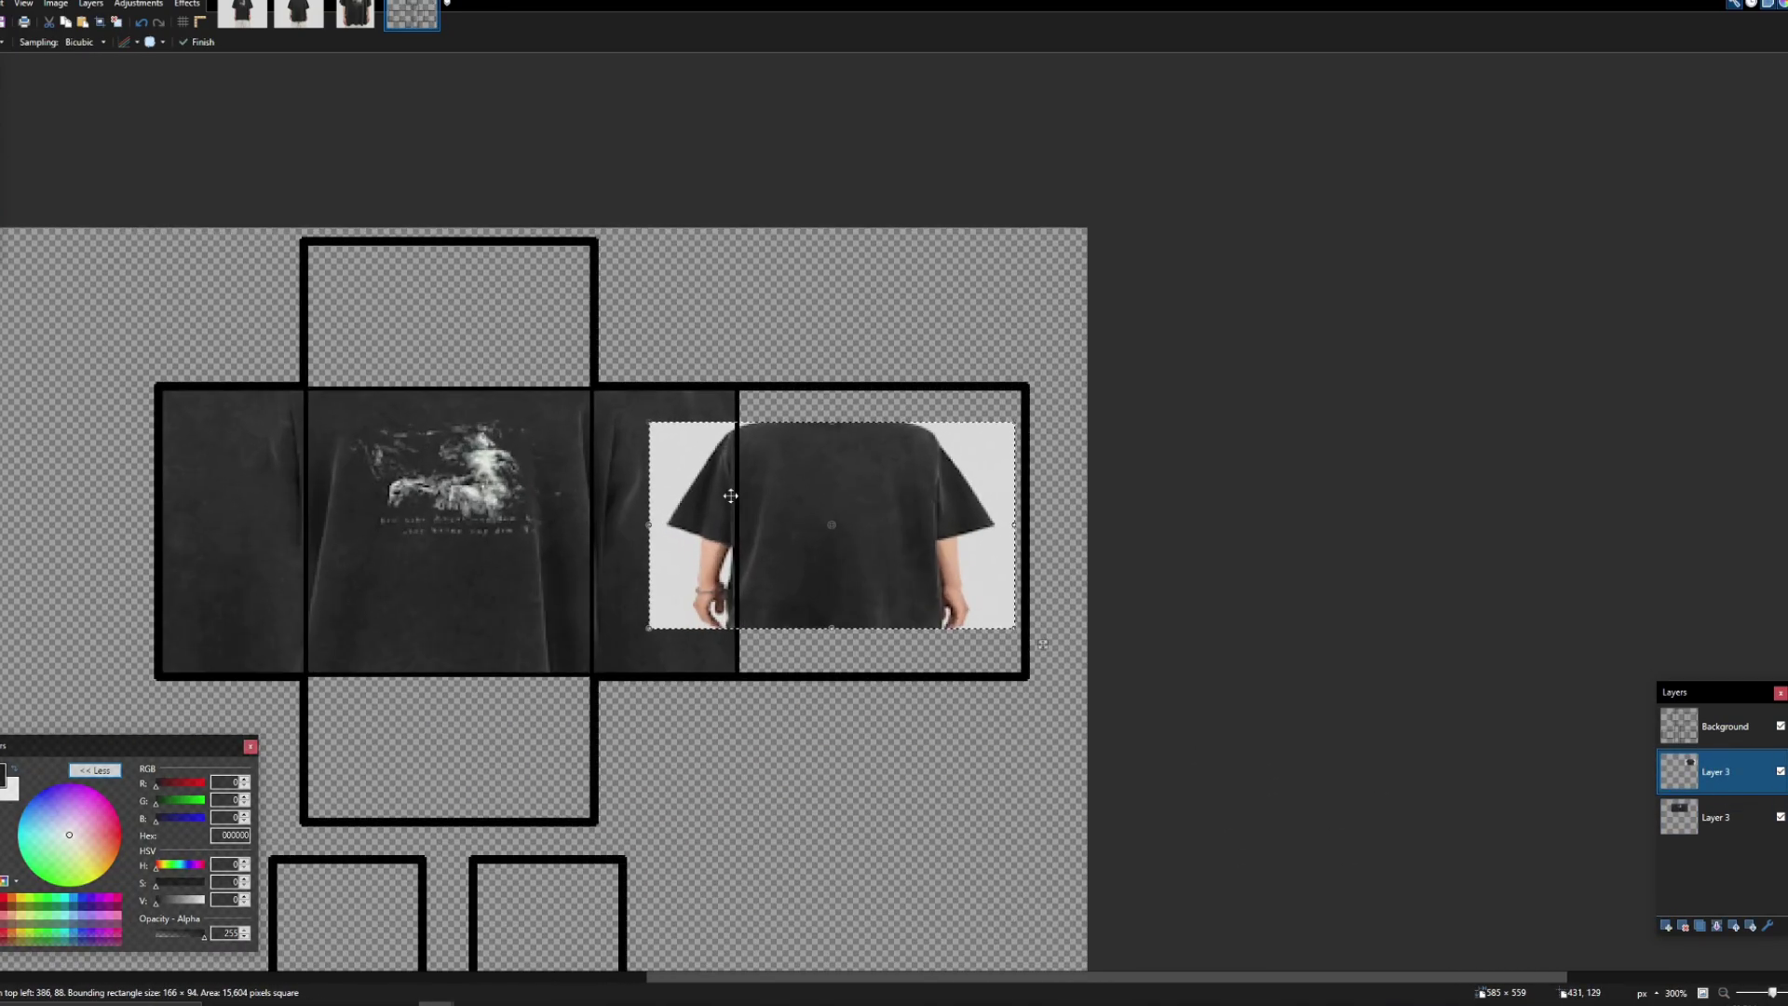
left_click_drag(656, 431, 501, 316)
left_click_drag(690, 494, 798, 522)
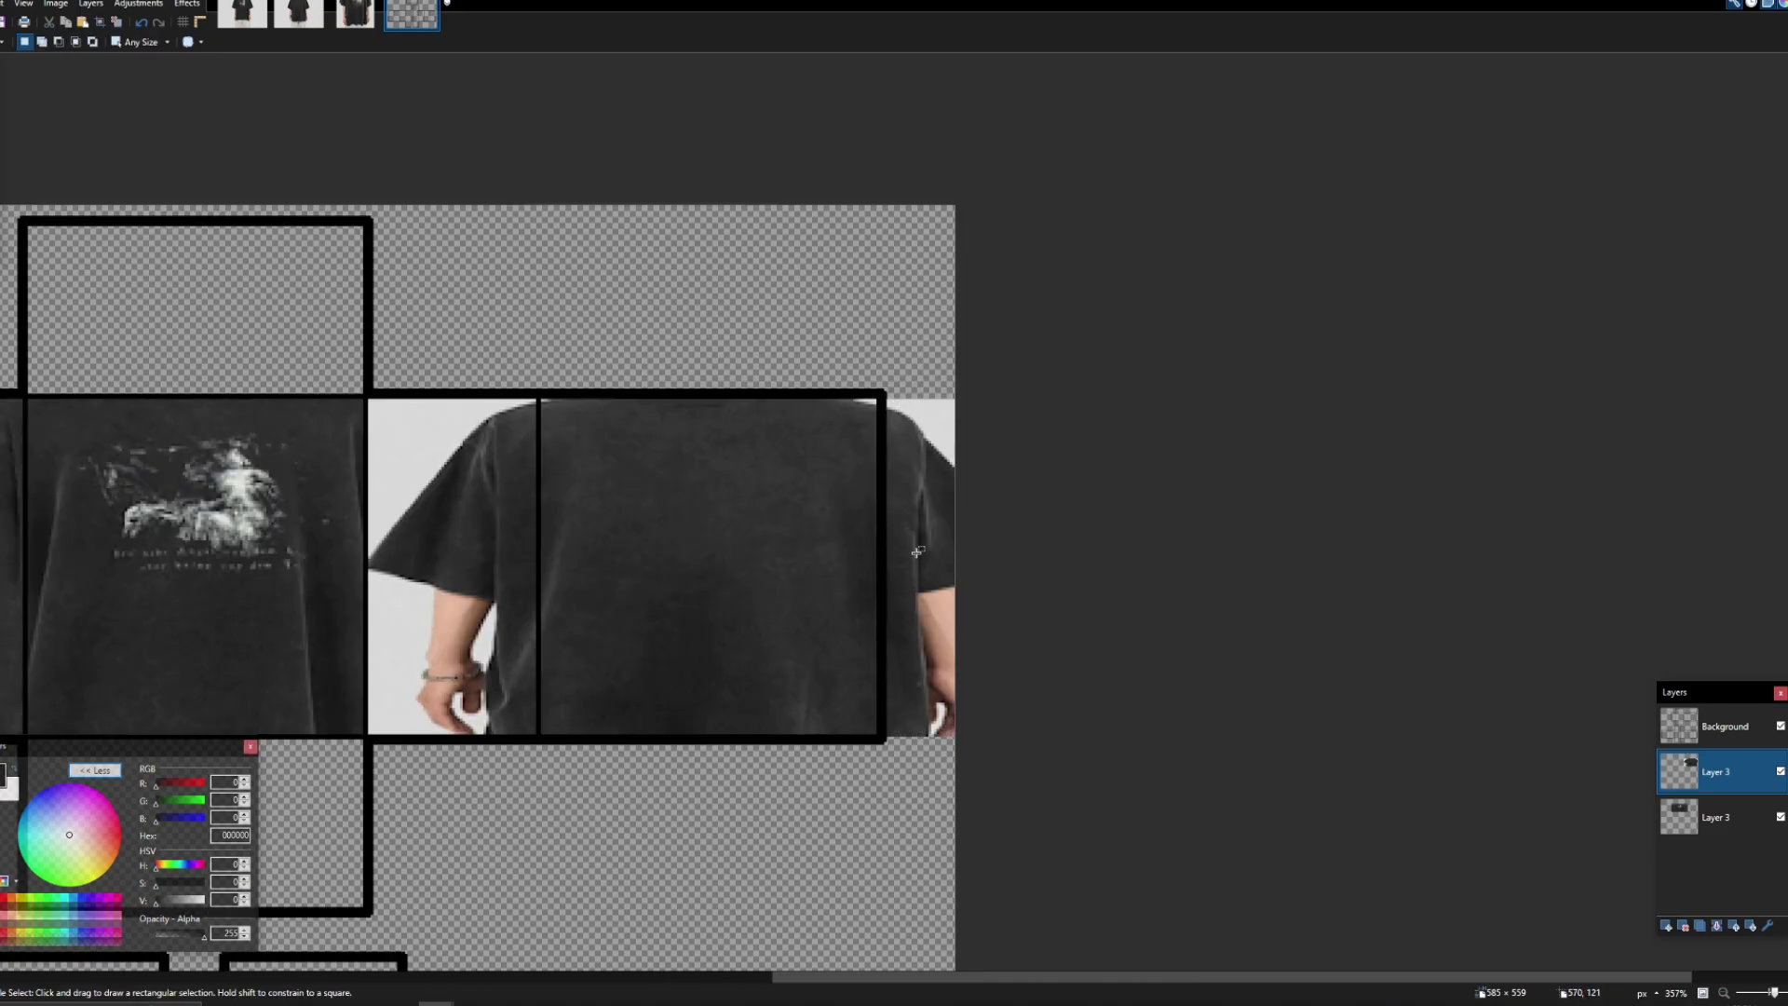
Step: Move the 30 × 128 px strip overhanging the back panel's outer edge to the outer edge of the opposite side panel, and deselect it
scroll(920, 594, "down", 3)
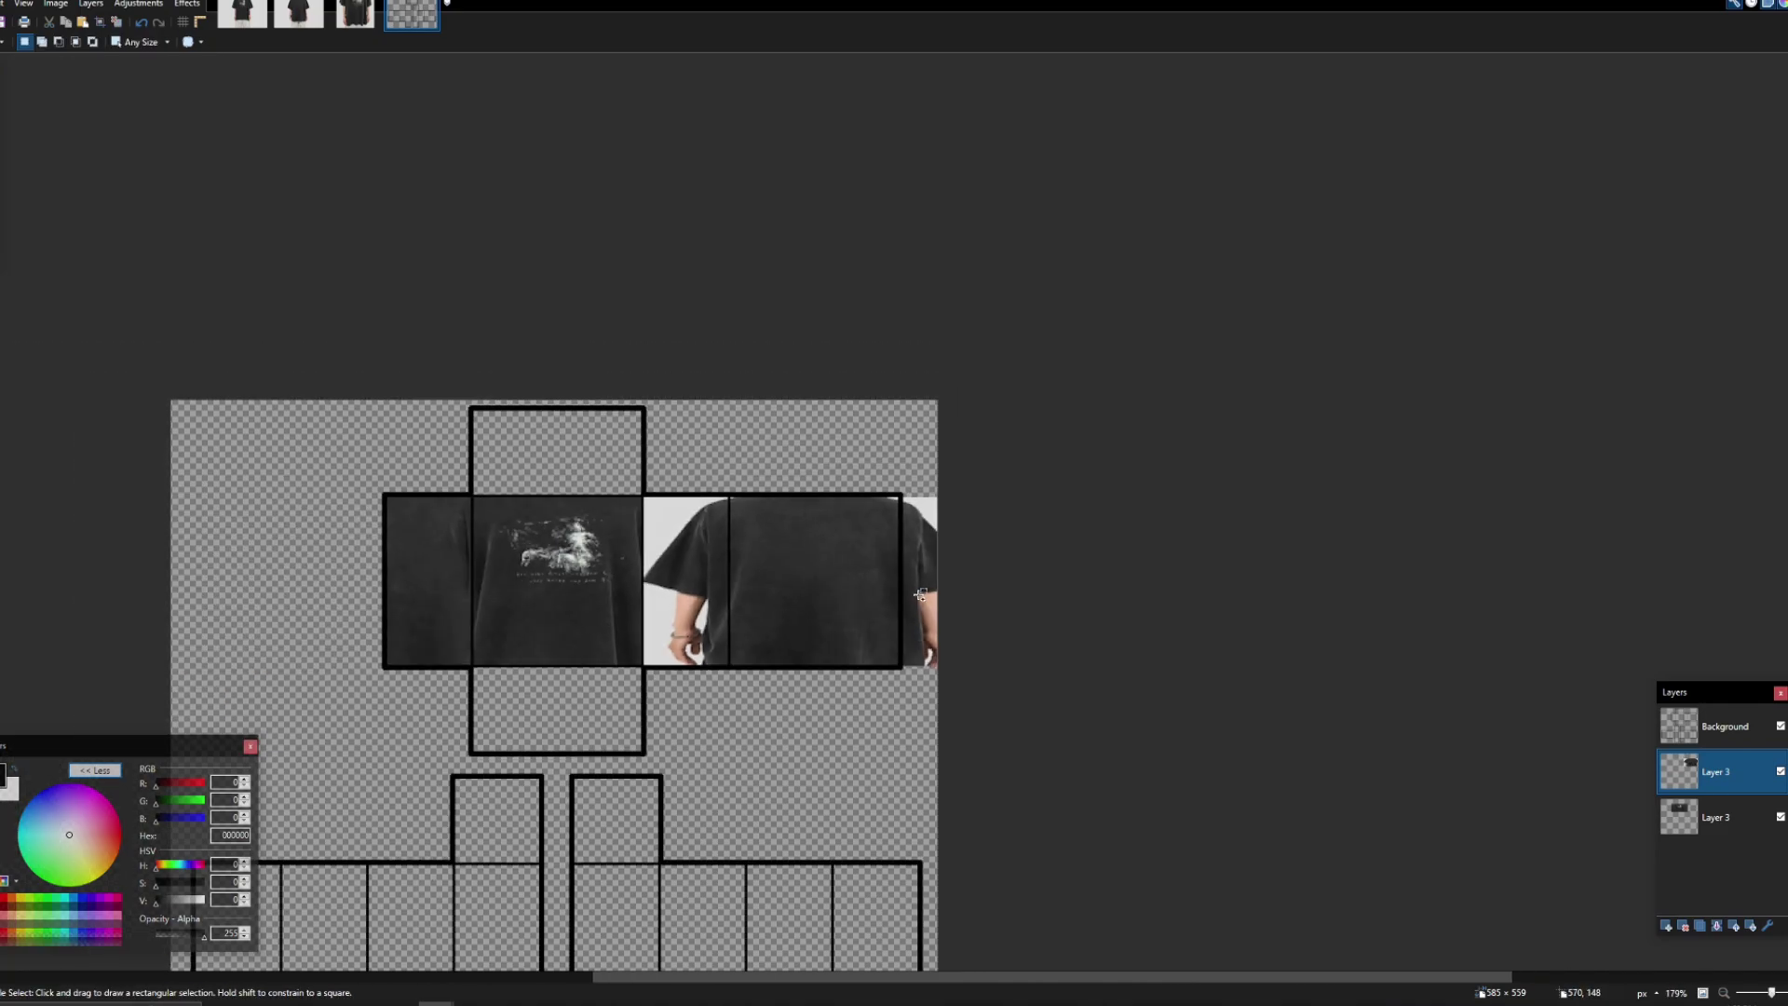
scroll(266, 728, "up", 4)
scroll(413, 484, "down", 5)
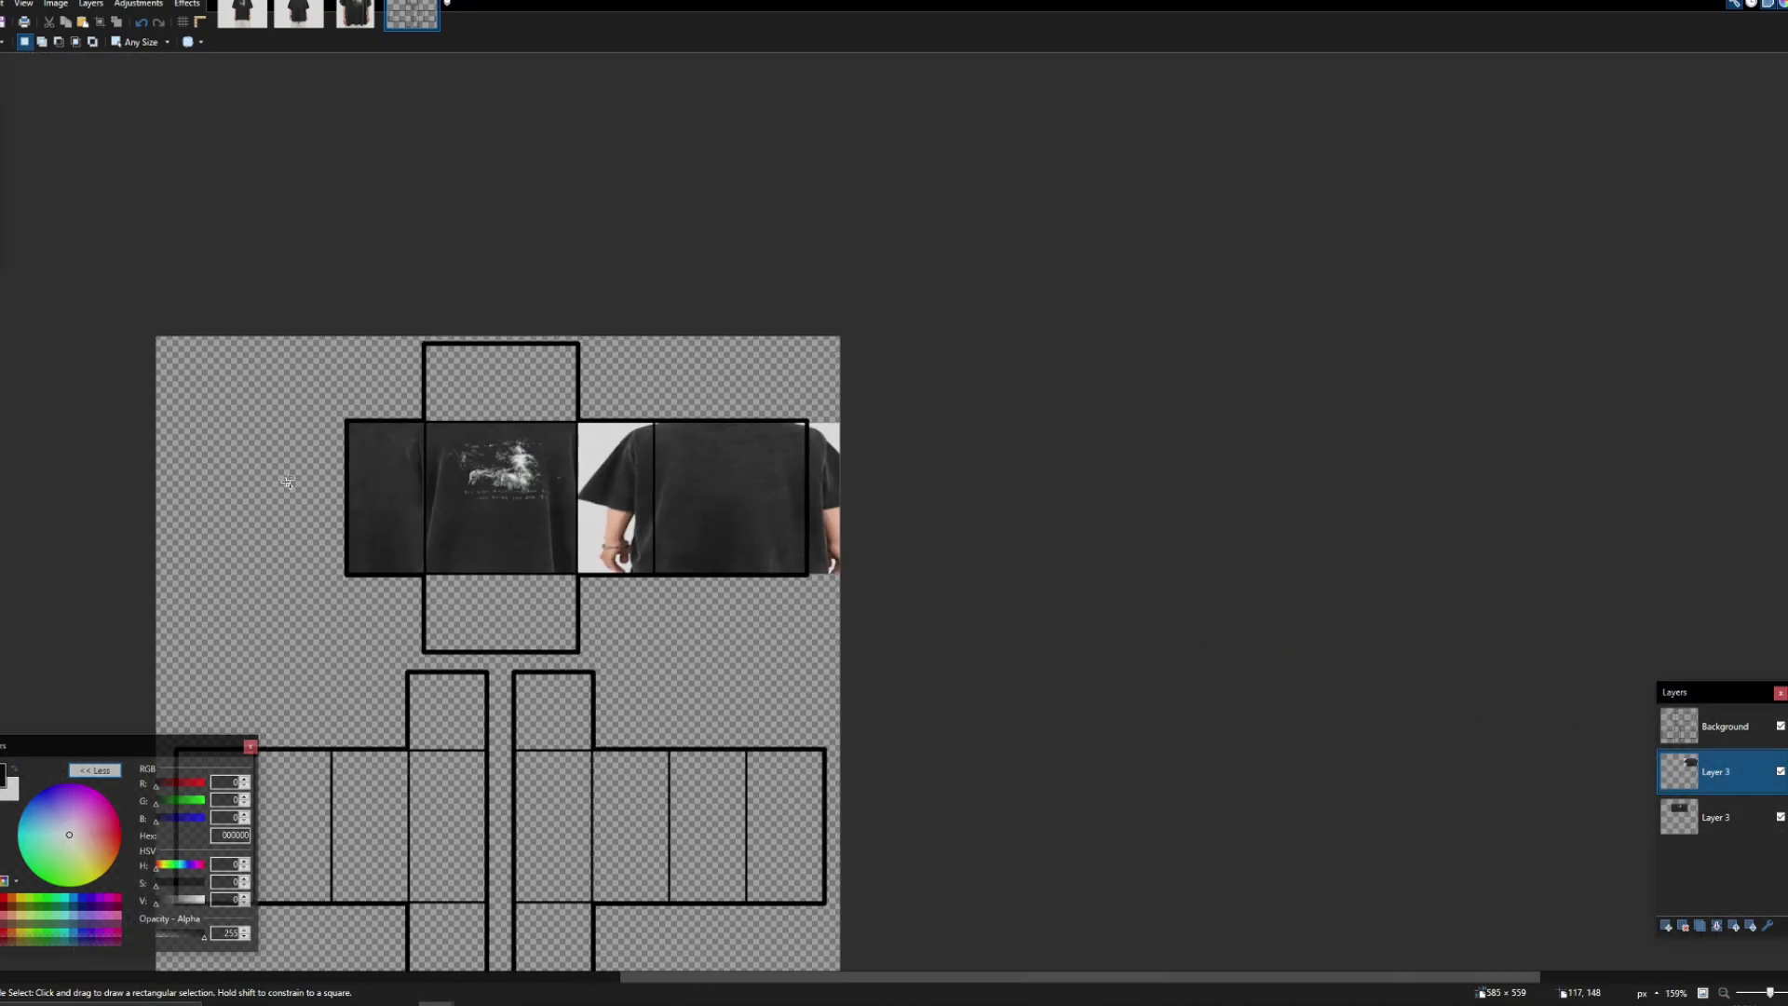
scroll(819, 496, "up", 8)
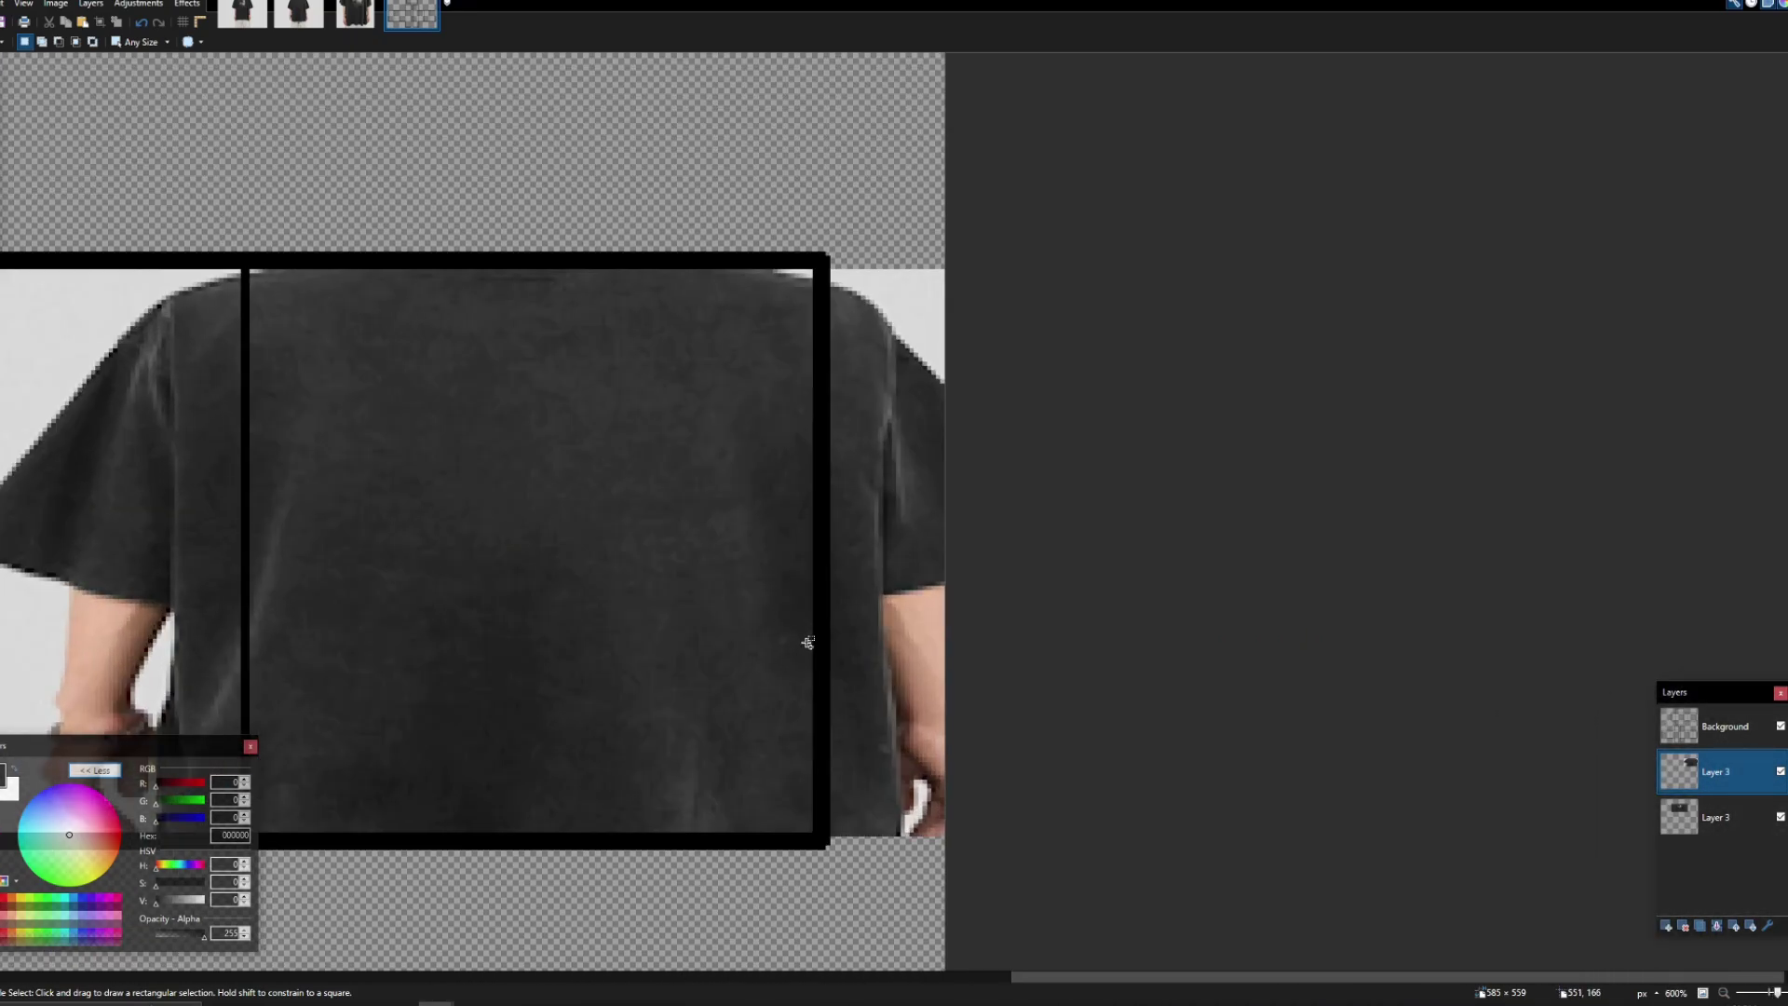
left_click_drag(813, 879, 991, 136)
scroll(990, 607, "down", 5)
key("m")
left_click_drag(947, 509, 447, 395)
scroll(308, 647, "up", 4)
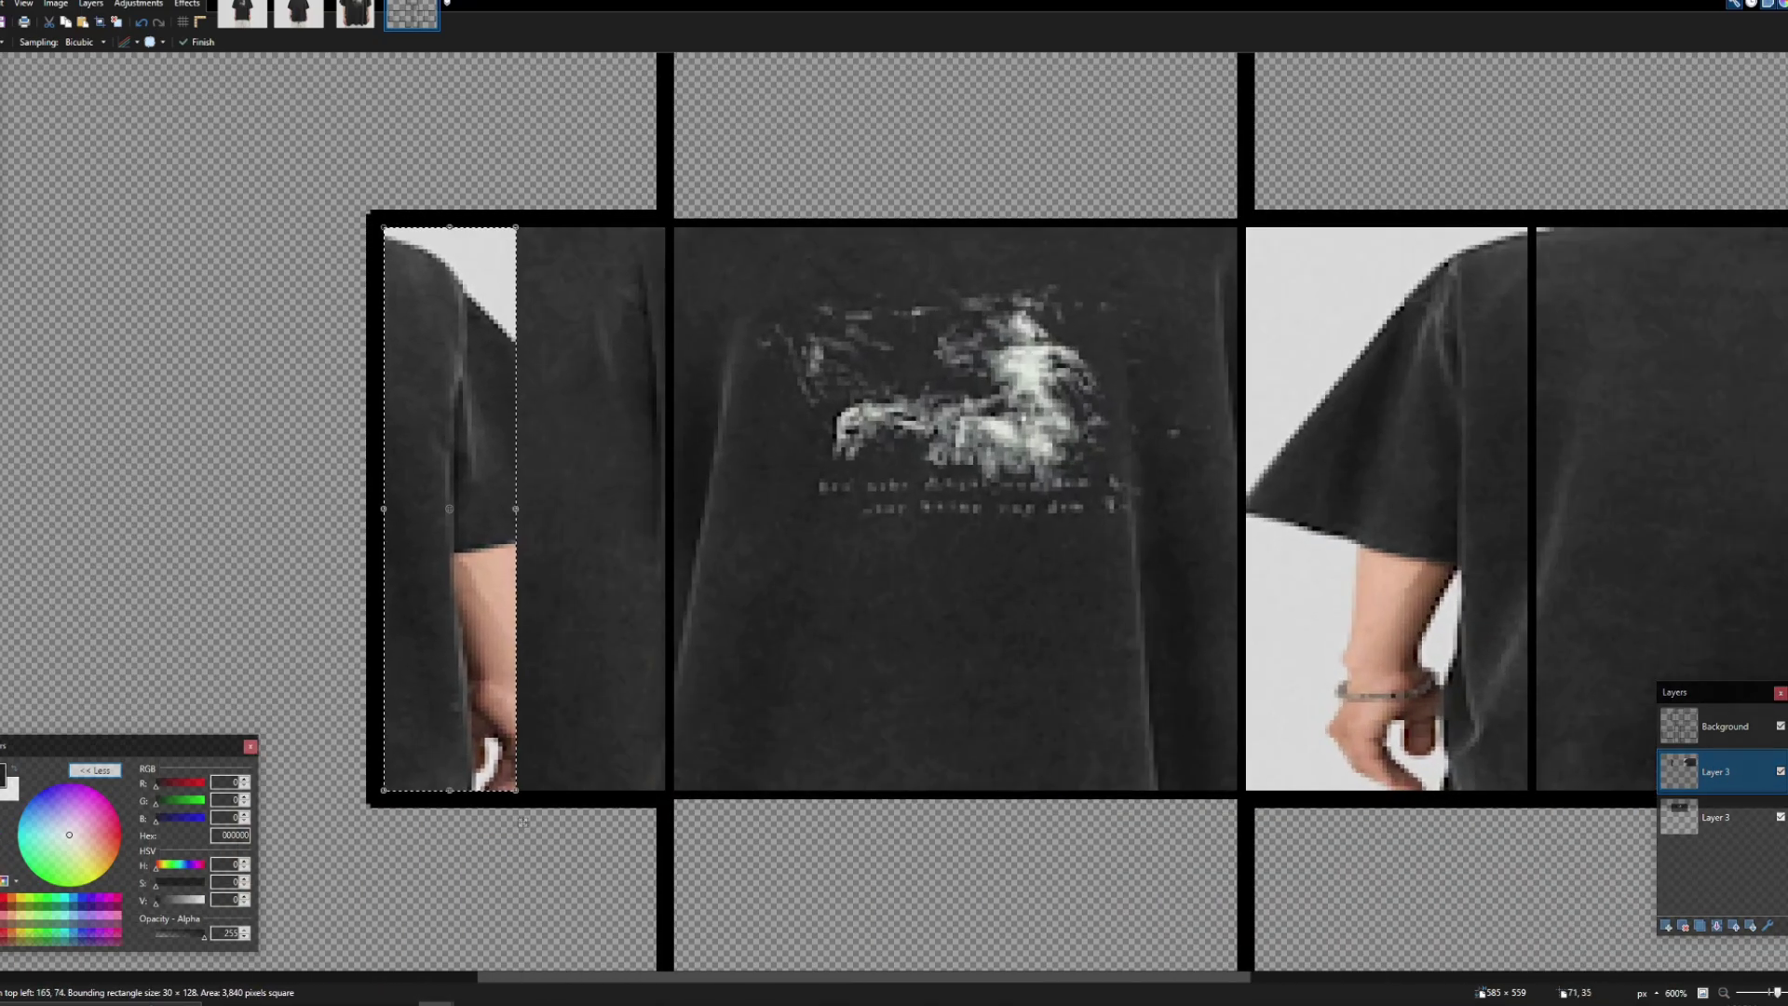
key("ctrl+d")
Step: Erase the arms and light photo background from both torso side panels with a size 30 brush at 0% hardness
key("e")
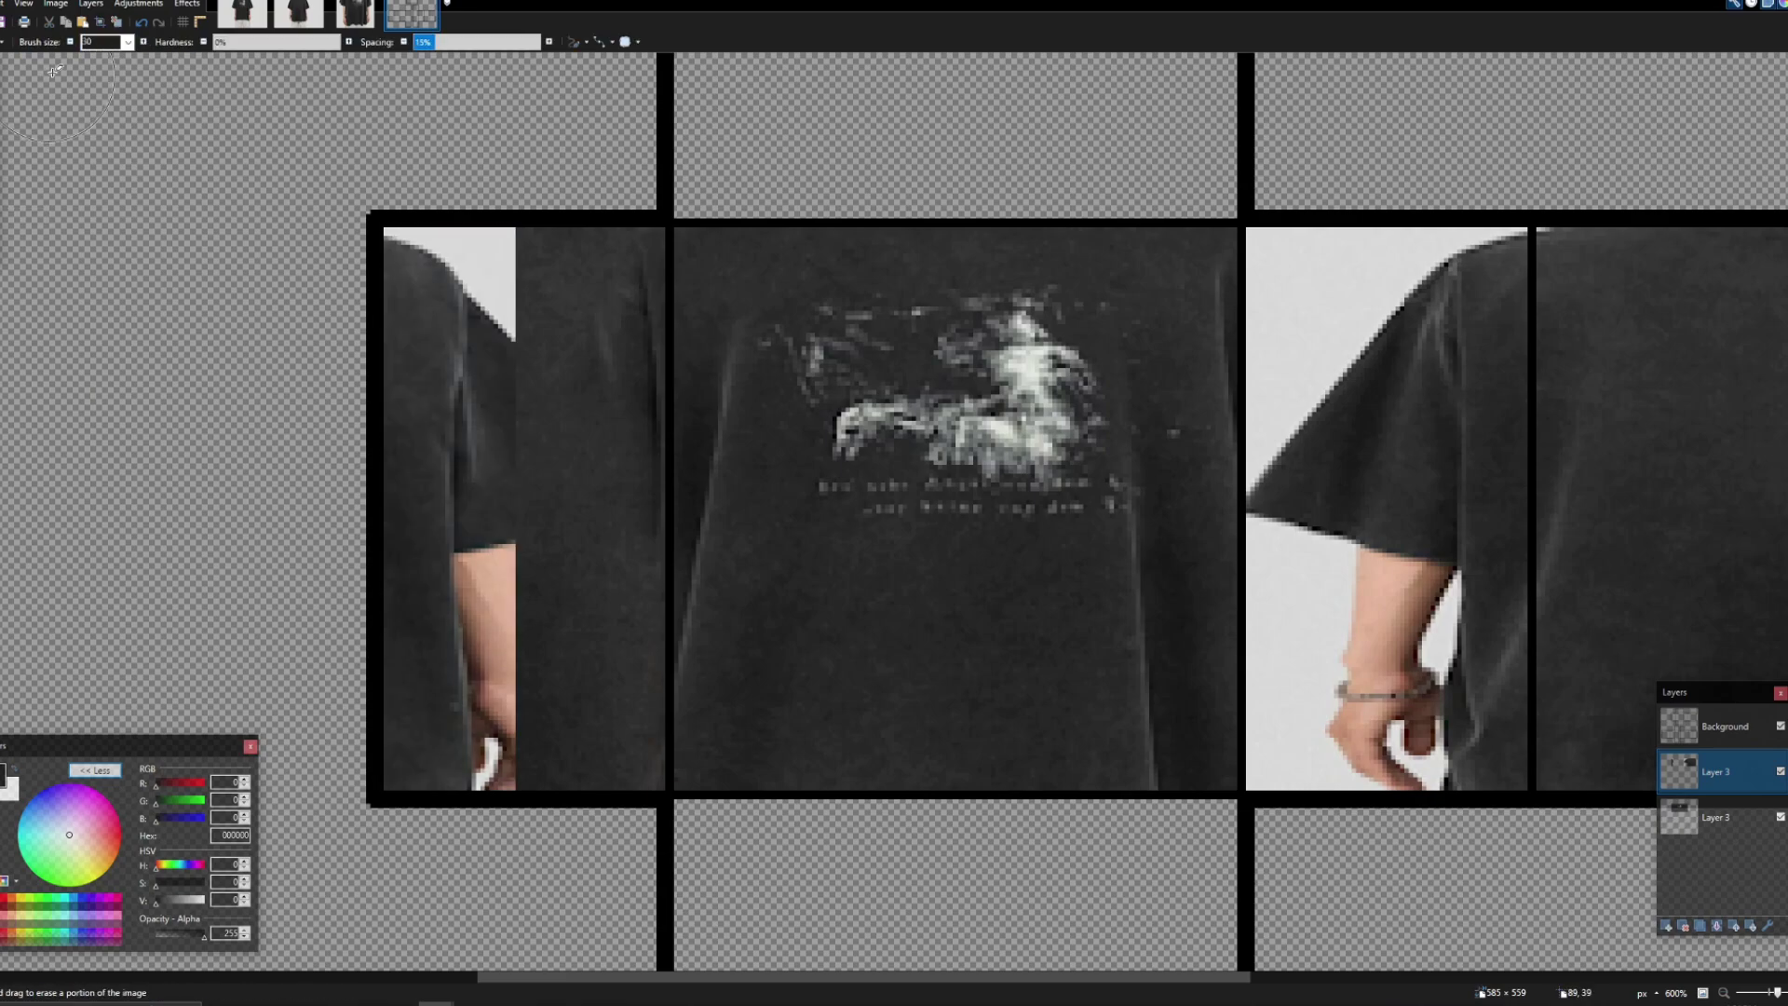
left_click_drag(394, 180, 470, 207)
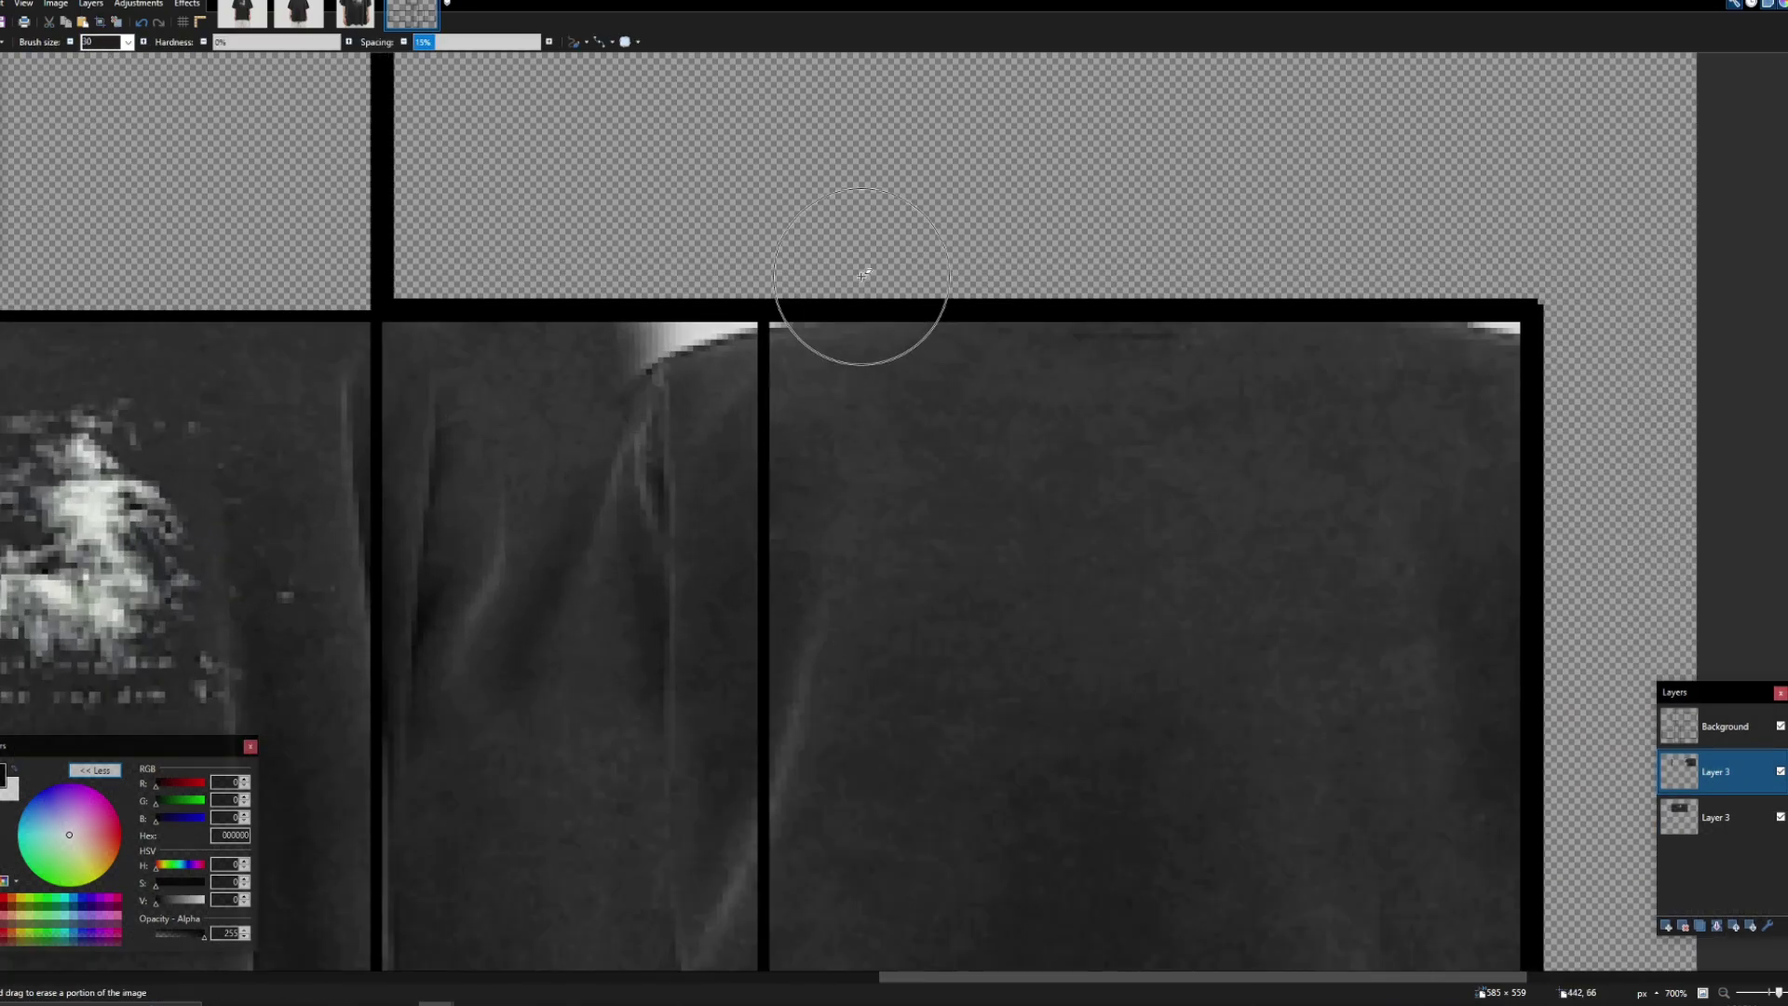
scroll(867, 568, "down", 5)
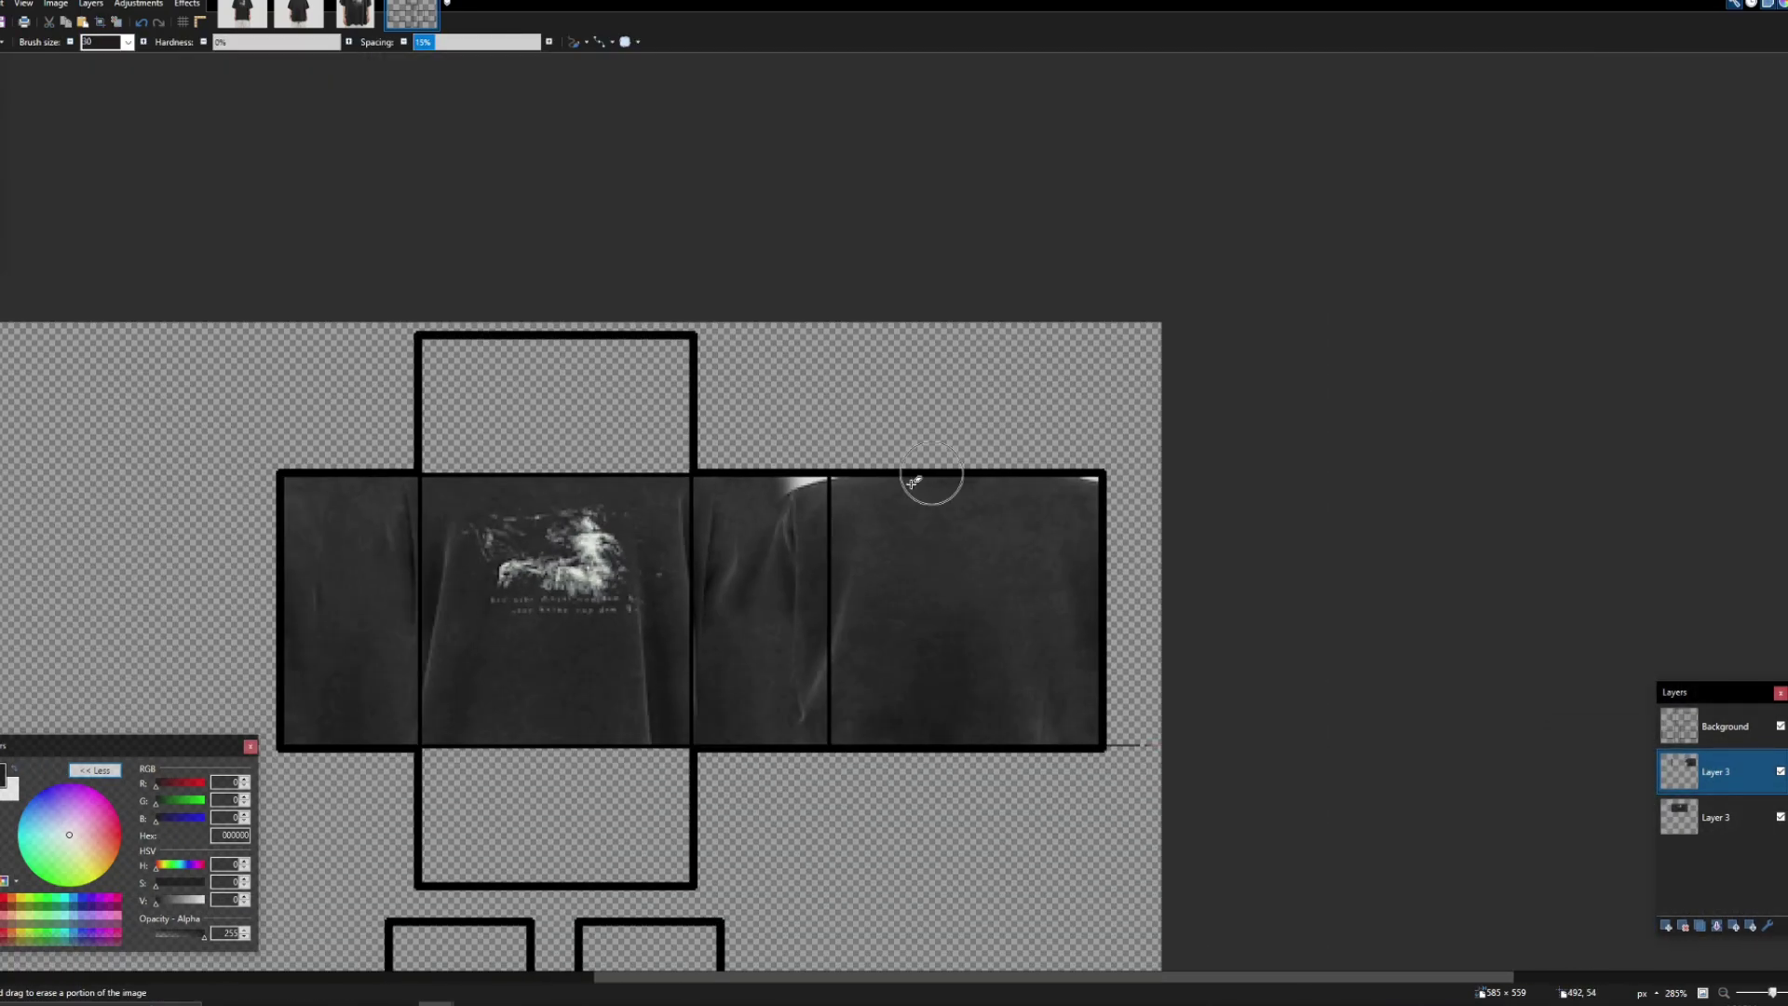
scroll(746, 506, "up", 1)
scroll(745, 506, "up", 3)
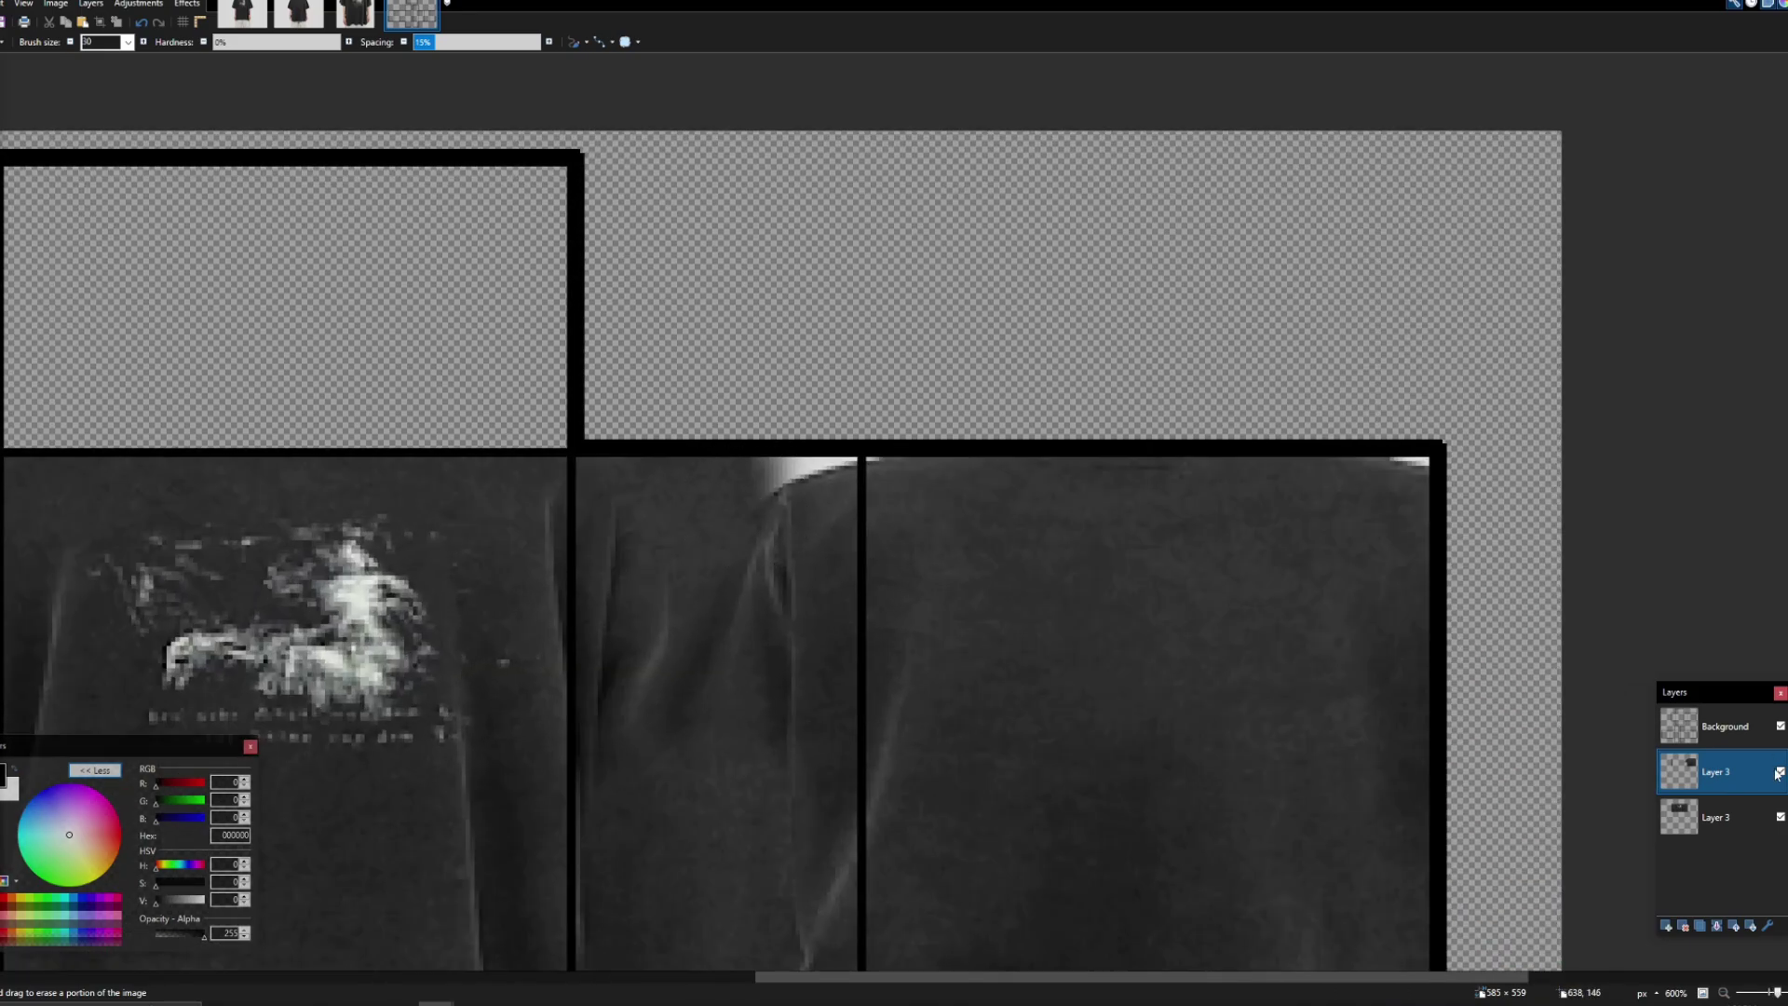
Step: Erase along the upper edge where the side and back panels meet with brush size 40, and merge the shirt back layer down
scroll(801, 494, "up", 3)
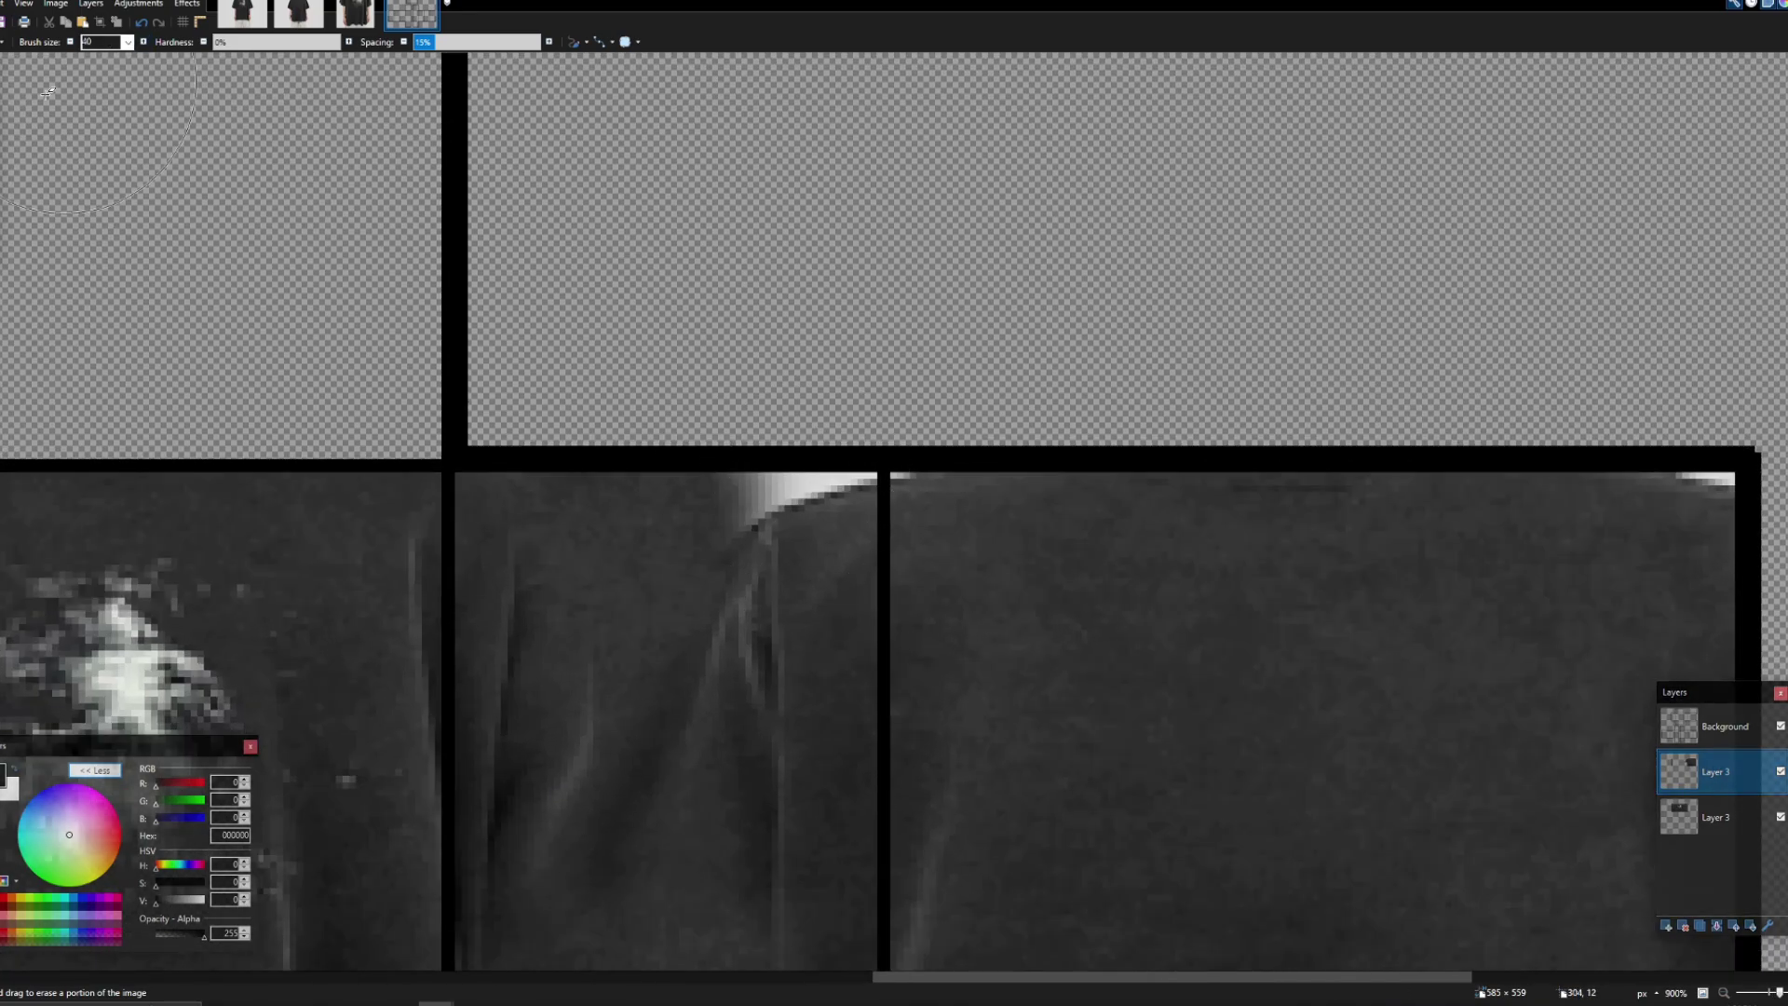
mouse_move(694, 438)
left_mouse_down()
mouse_move(838, 448)
mouse_move(801, 452)
mouse_move(1015, 519)
left_mouse_up()
scroll(875, 494, "down", 4)
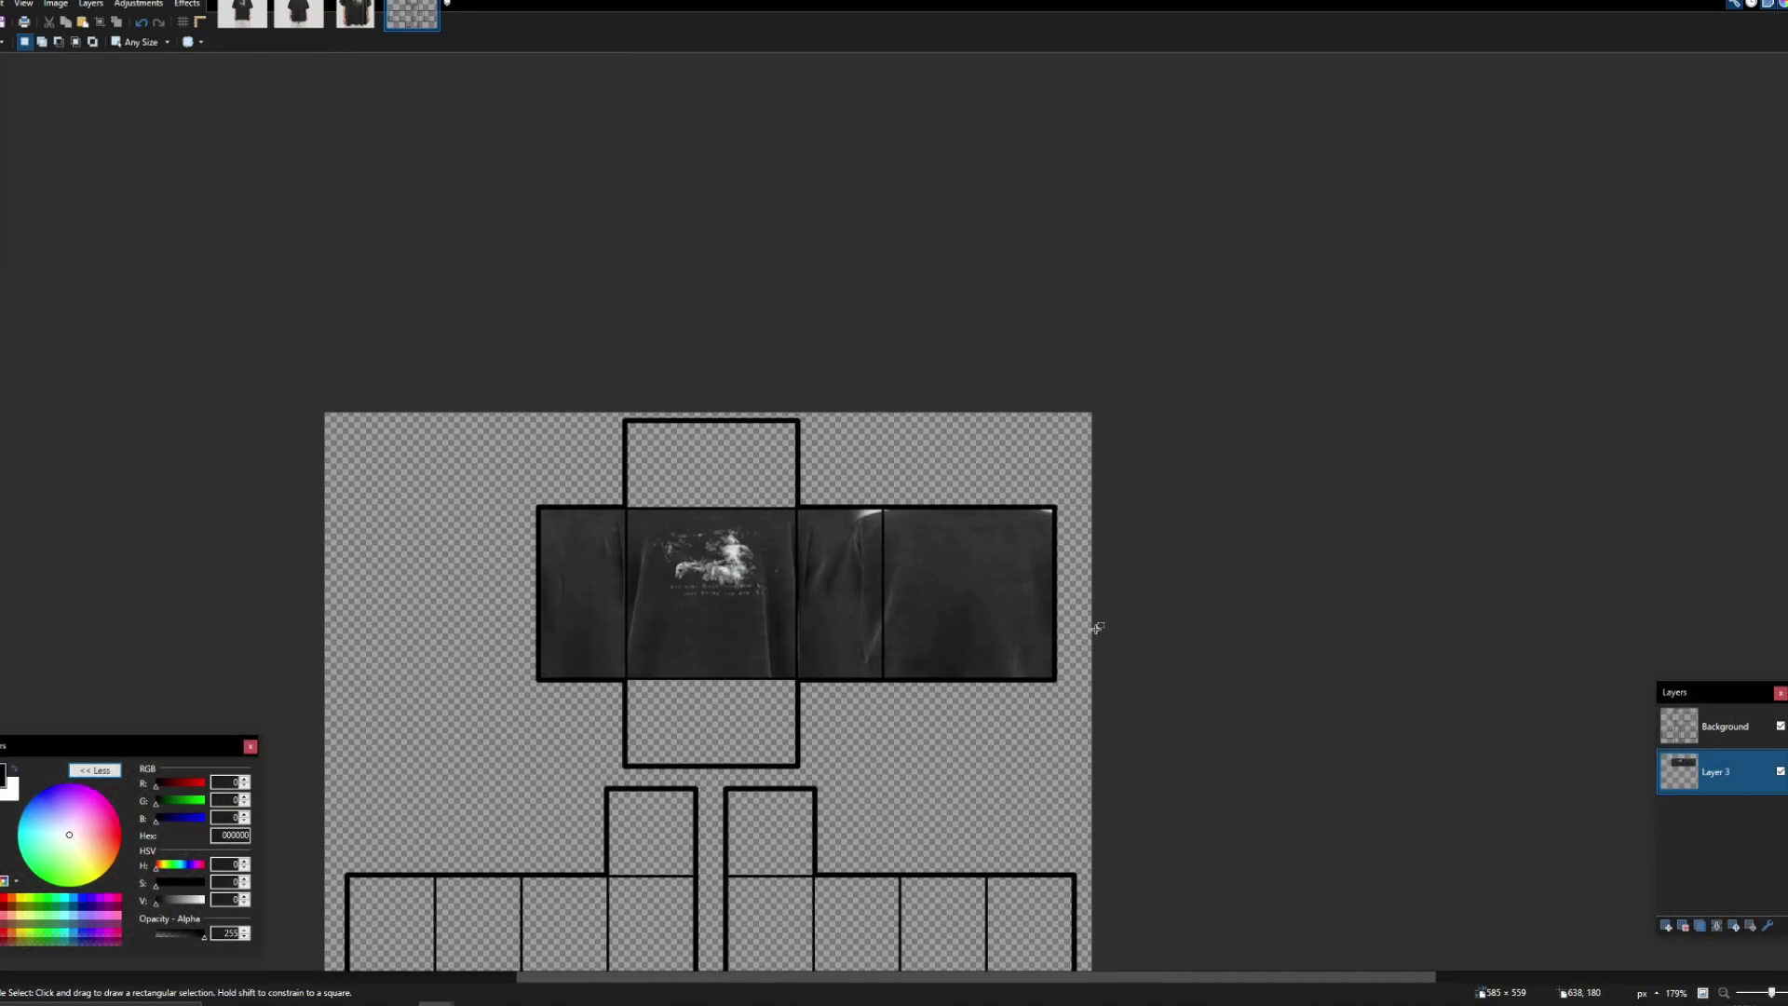
Step: Cover the light patches along the upper edge of the side and back panels using Clone Stamp at size 15 and 0% hardness, sampling back fabric
scroll(871, 596, "up", 4)
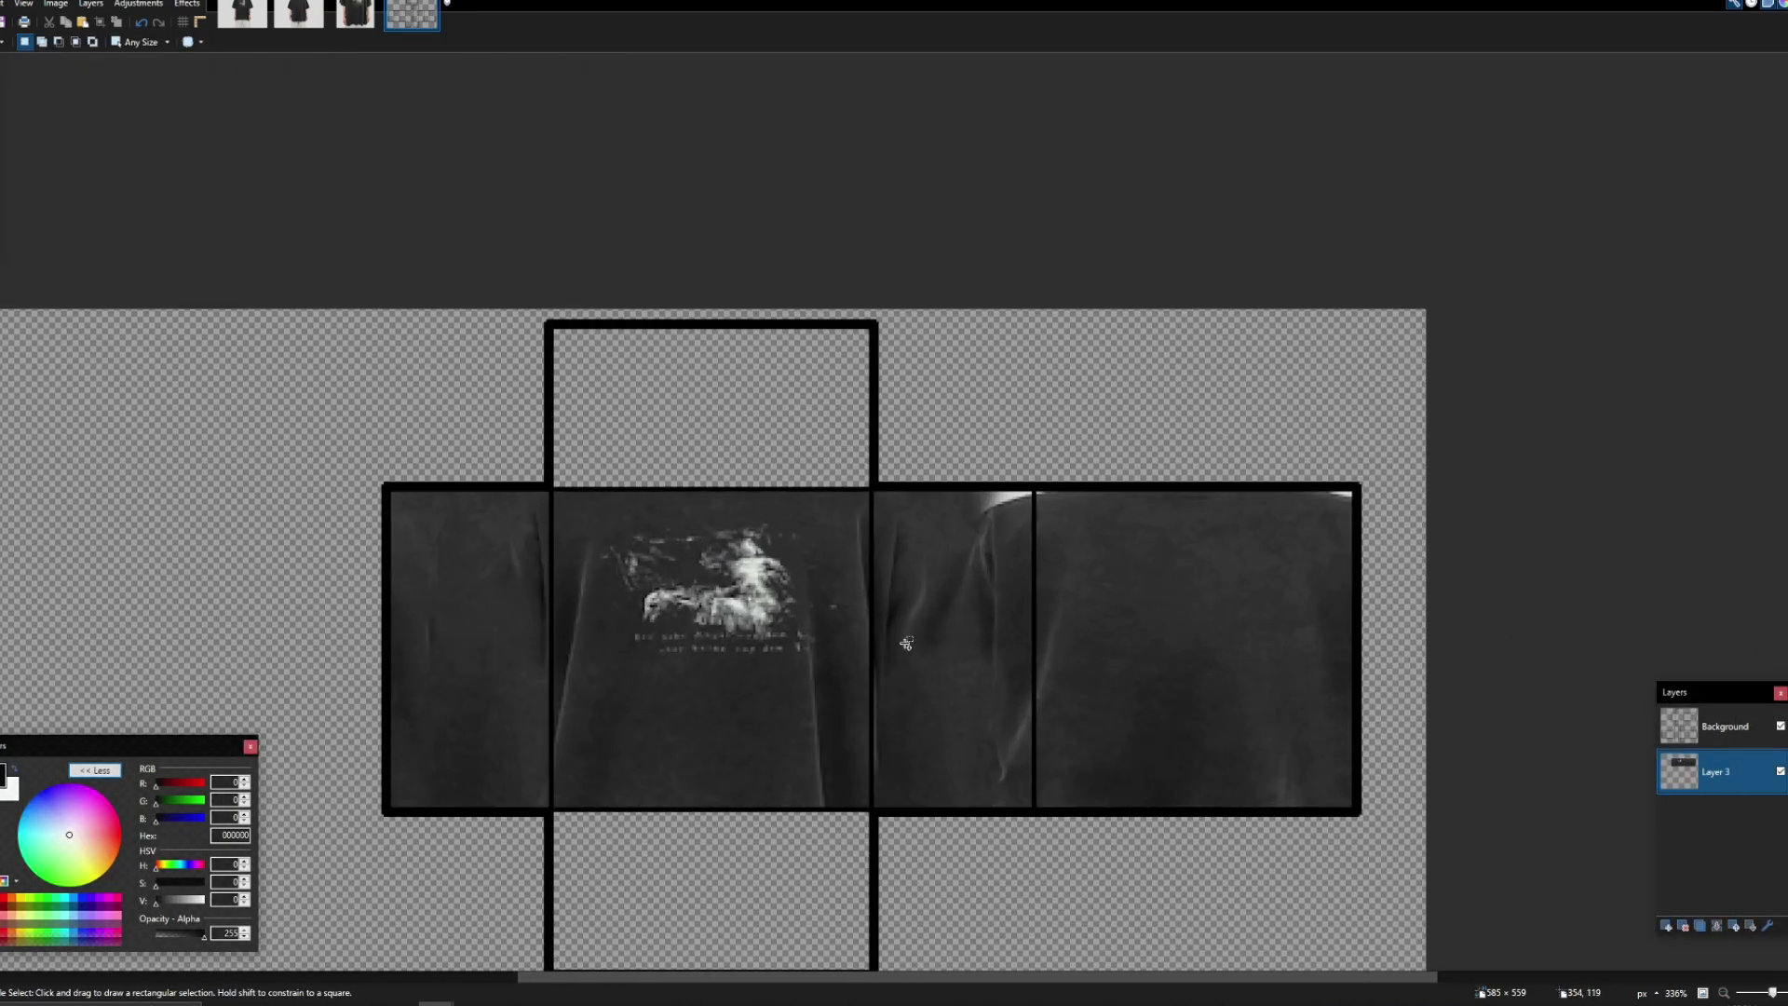
key("l")
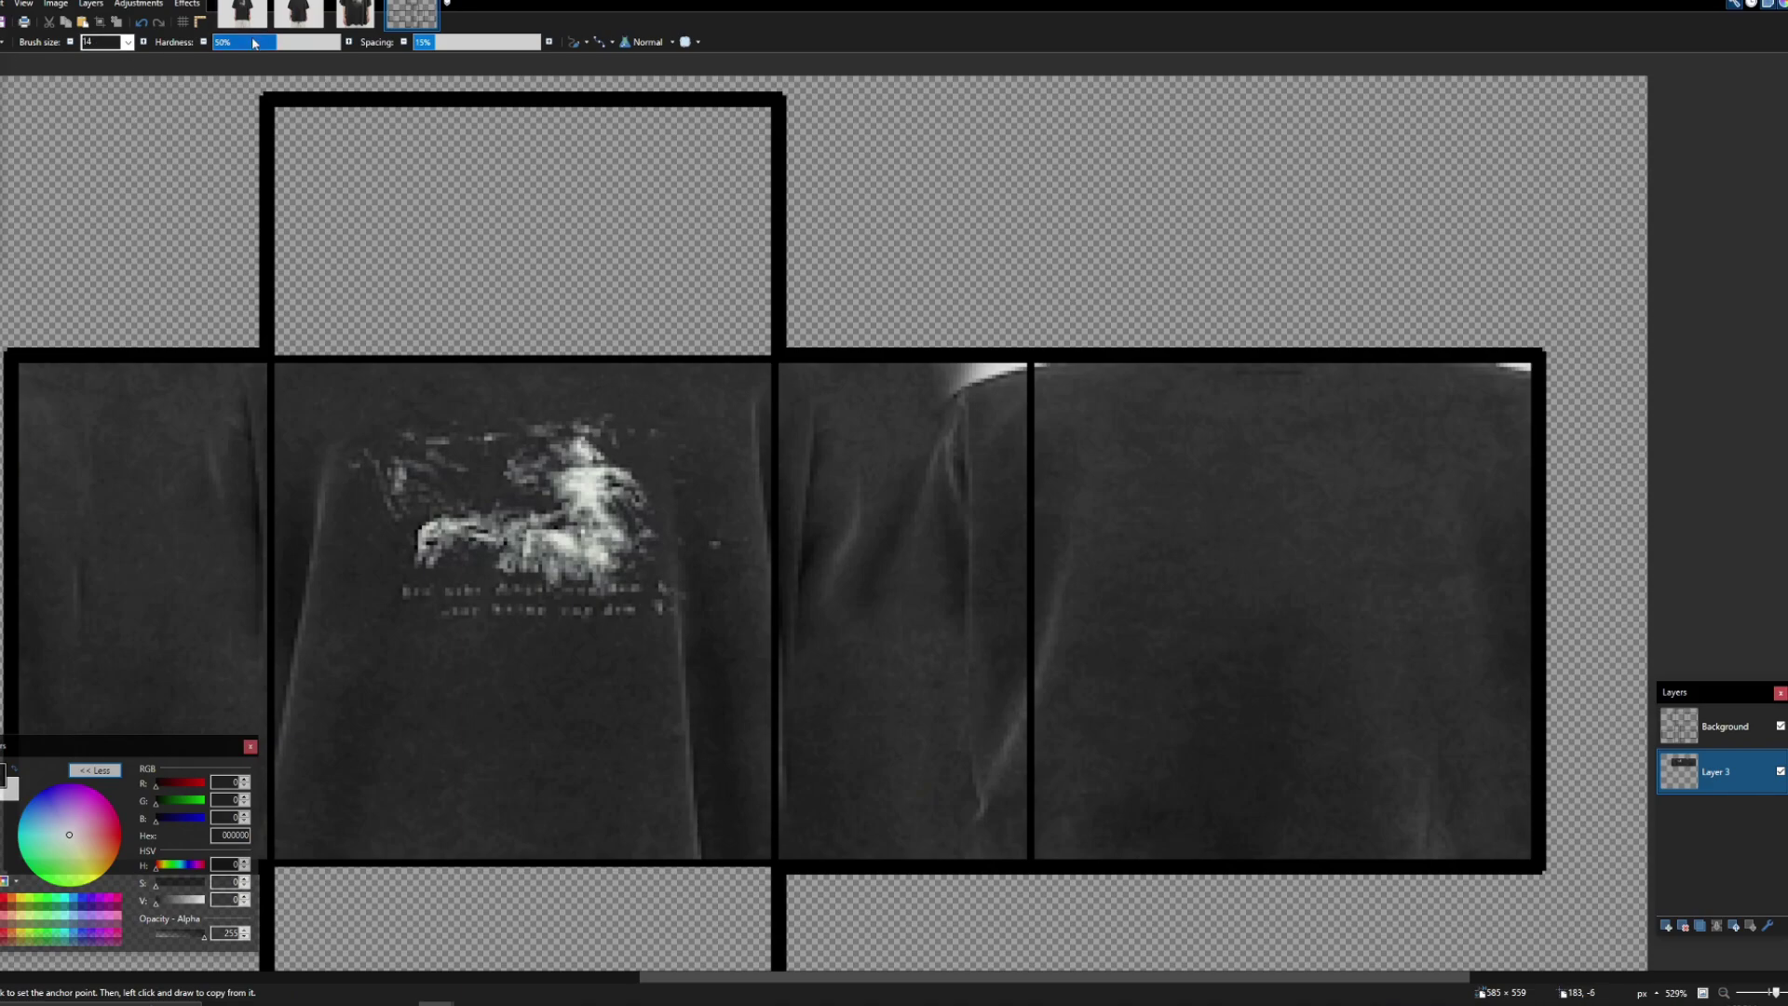
scroll(1000, 476, "up", 2)
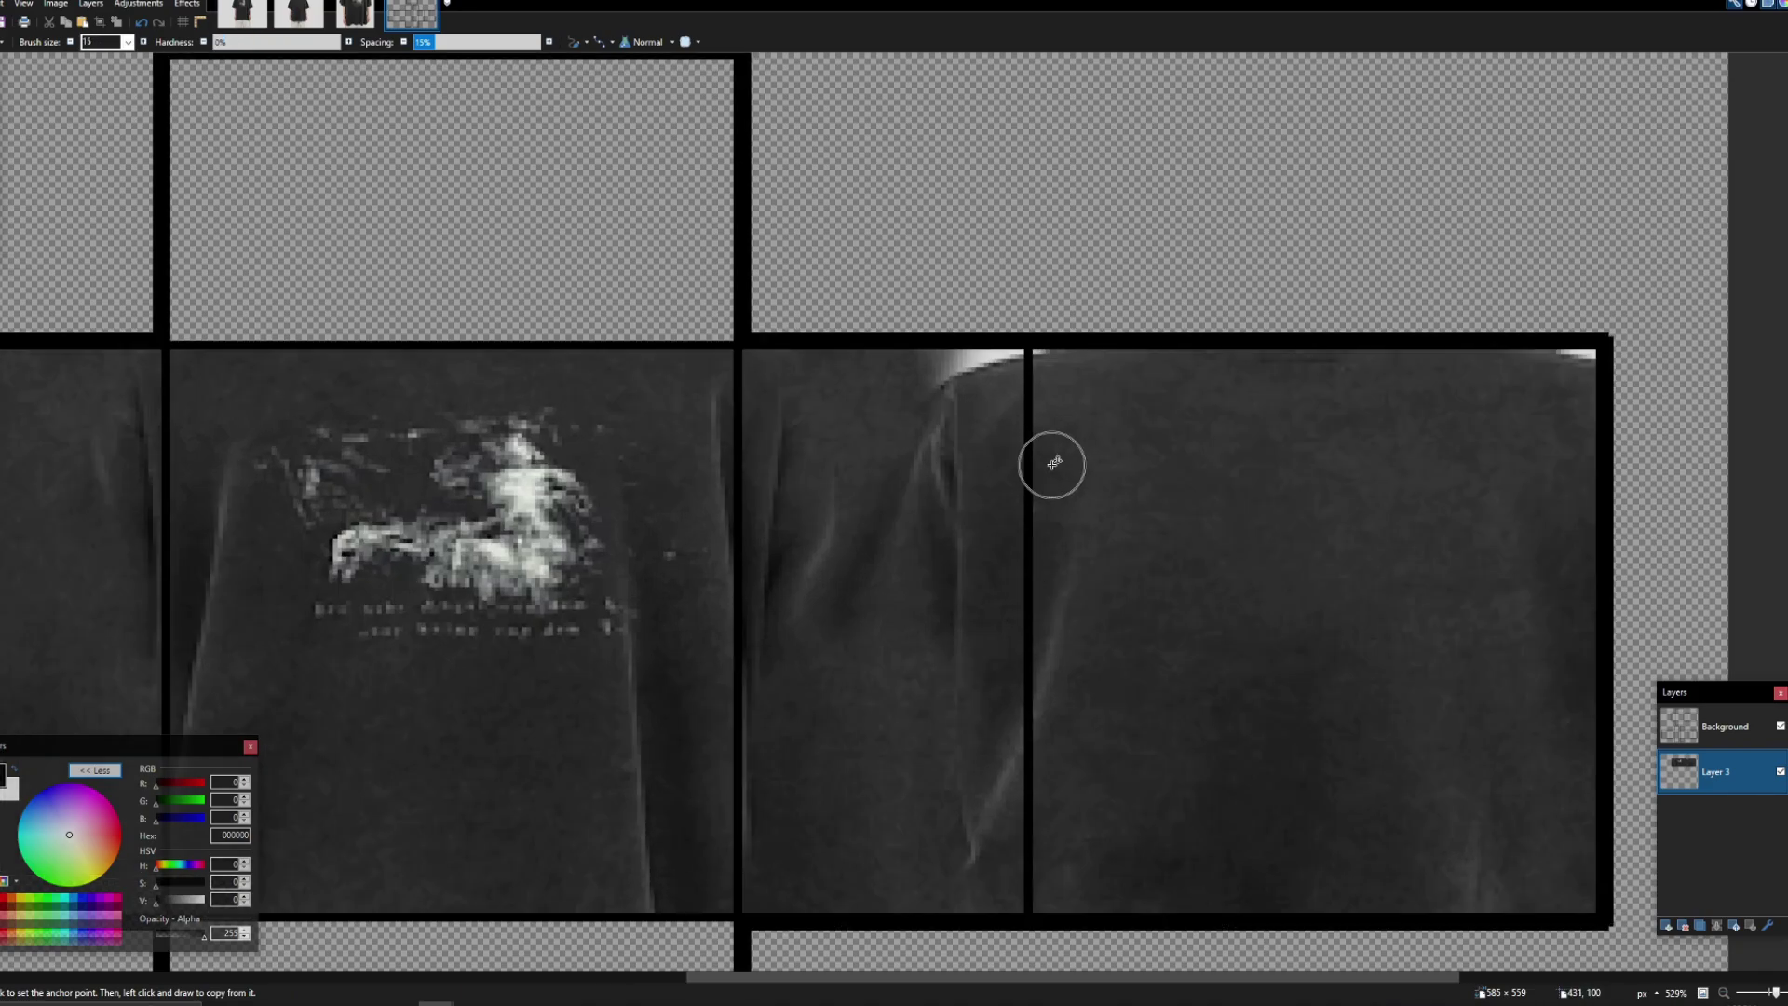
left_click(1126, 470, "ctrl")
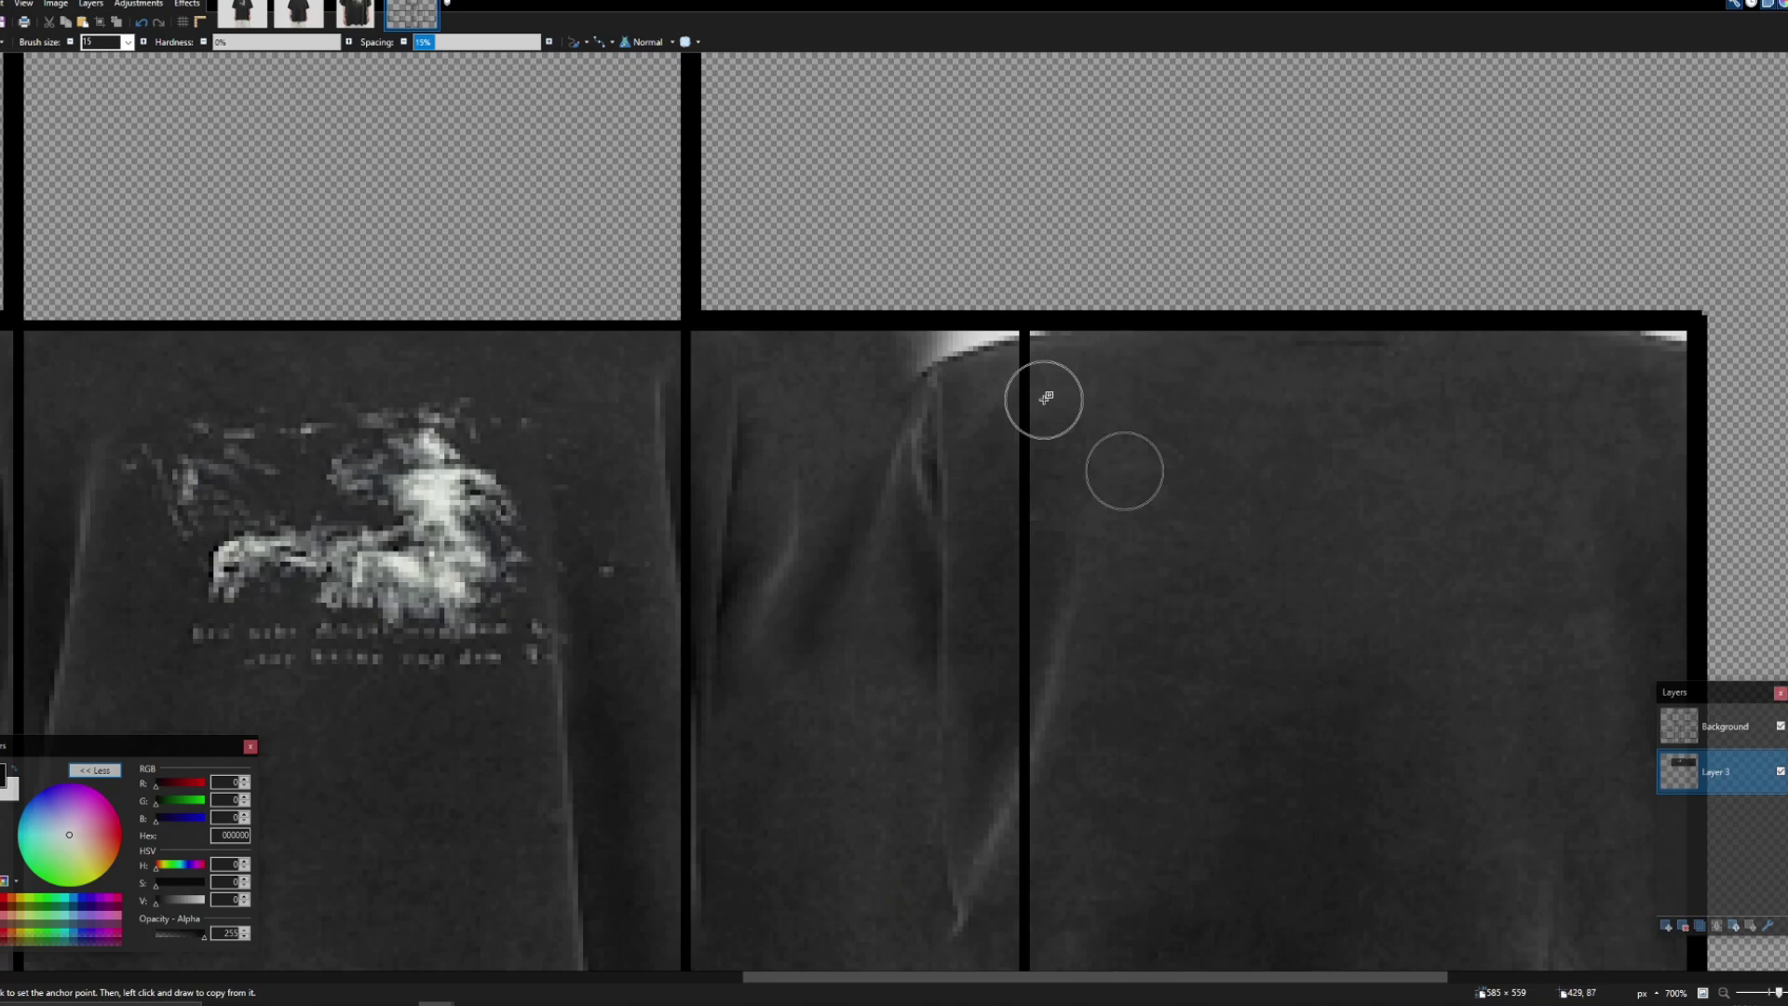
scroll(1120, 492, "down", 2)
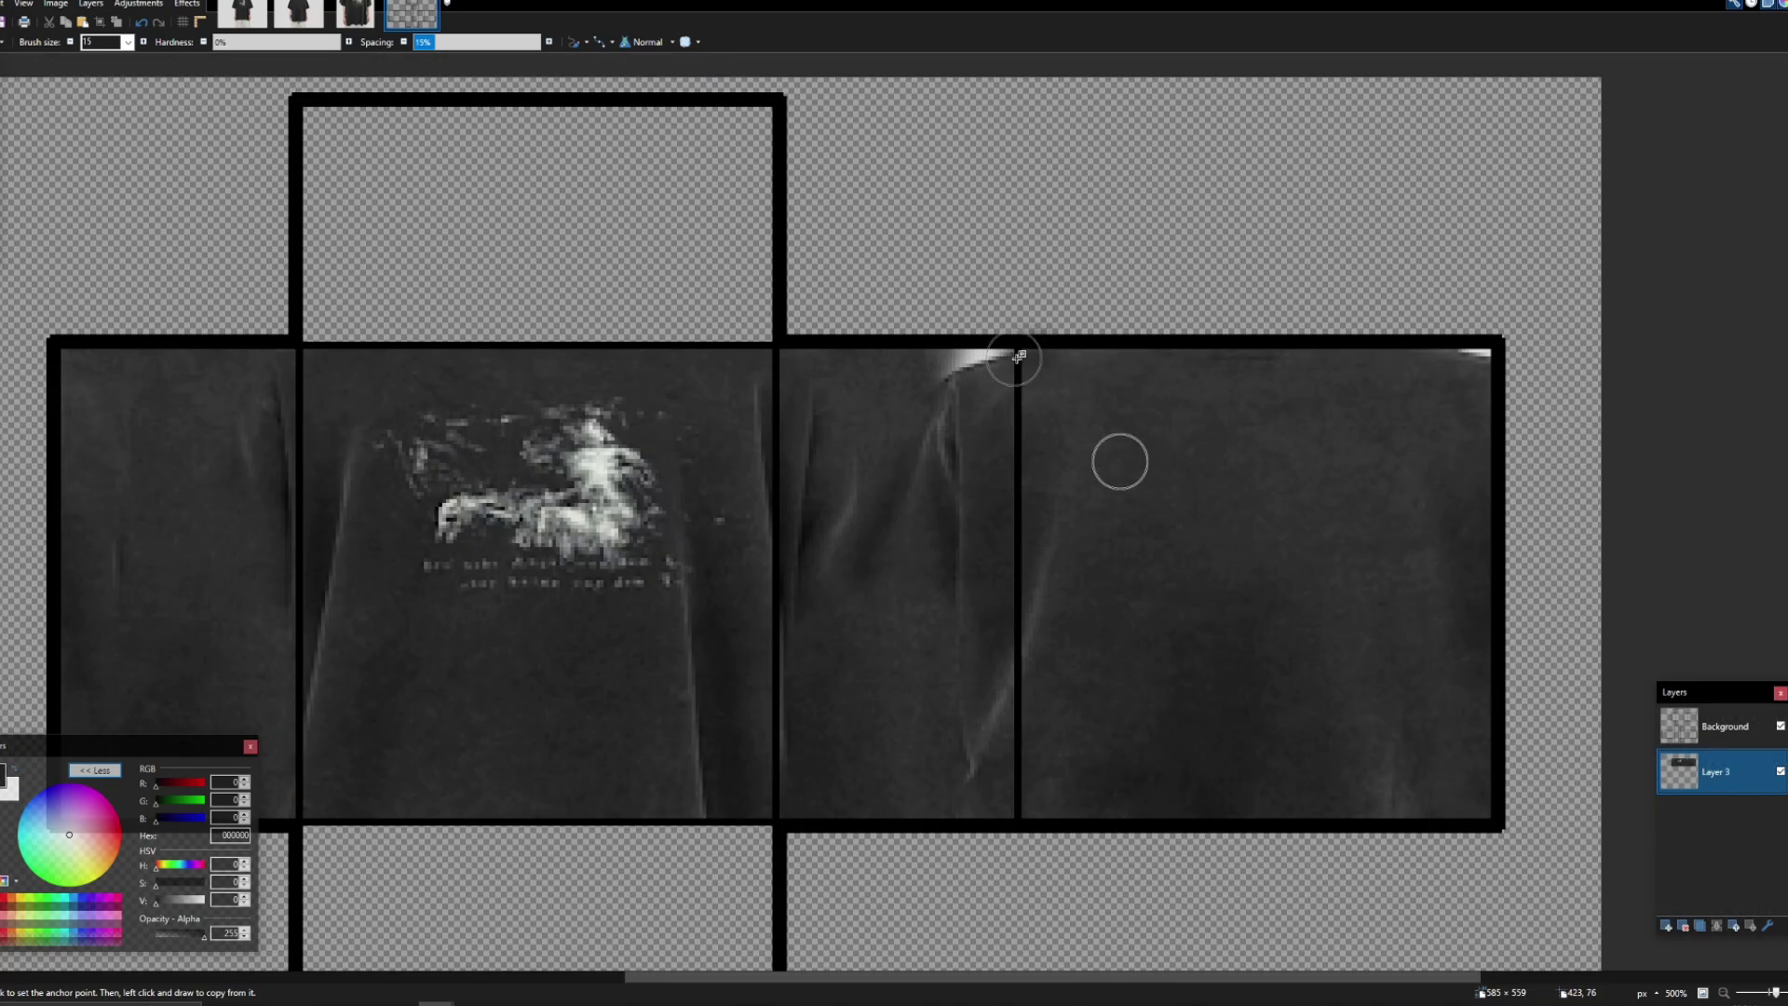
mouse_move(1015, 359)
left_mouse_down()
mouse_move(964, 367)
mouse_move(1105, 406)
mouse_move(921, 374)
mouse_move(1001, 363)
left_mouse_up()
left_click(1347, 463, "ctrl")
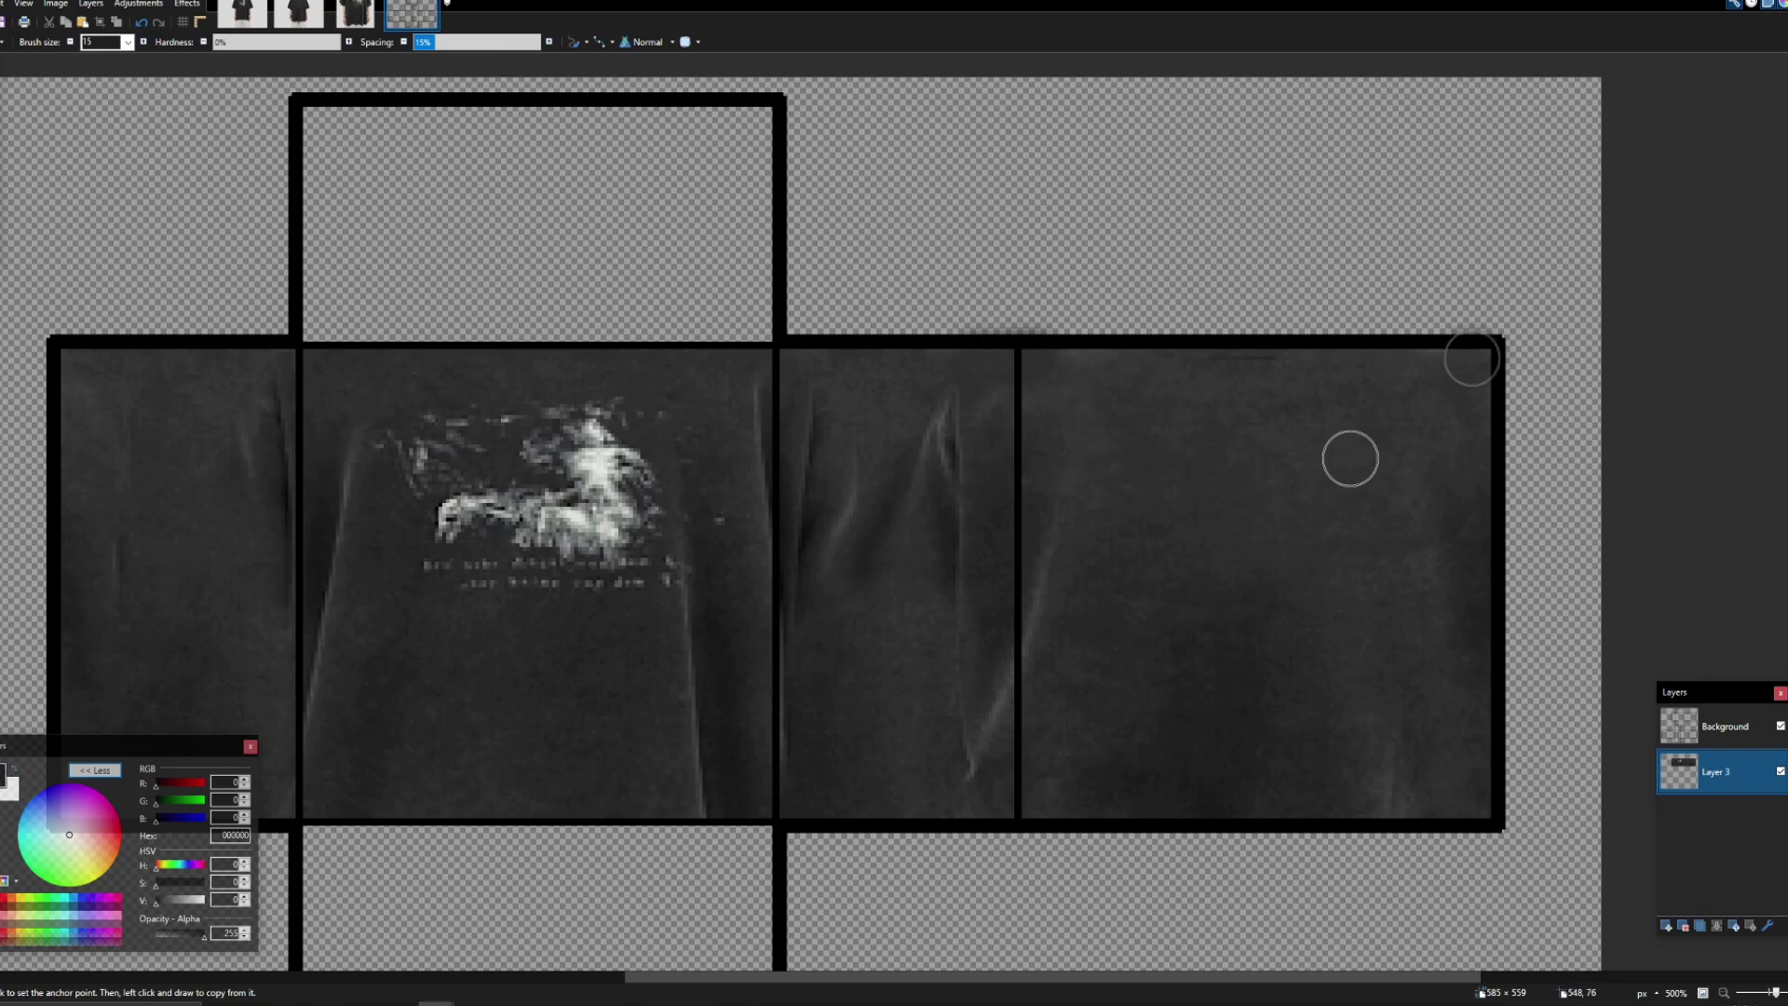
key("s")
scroll(885, 601, "down", 5)
scroll(636, 701, "up", 5)
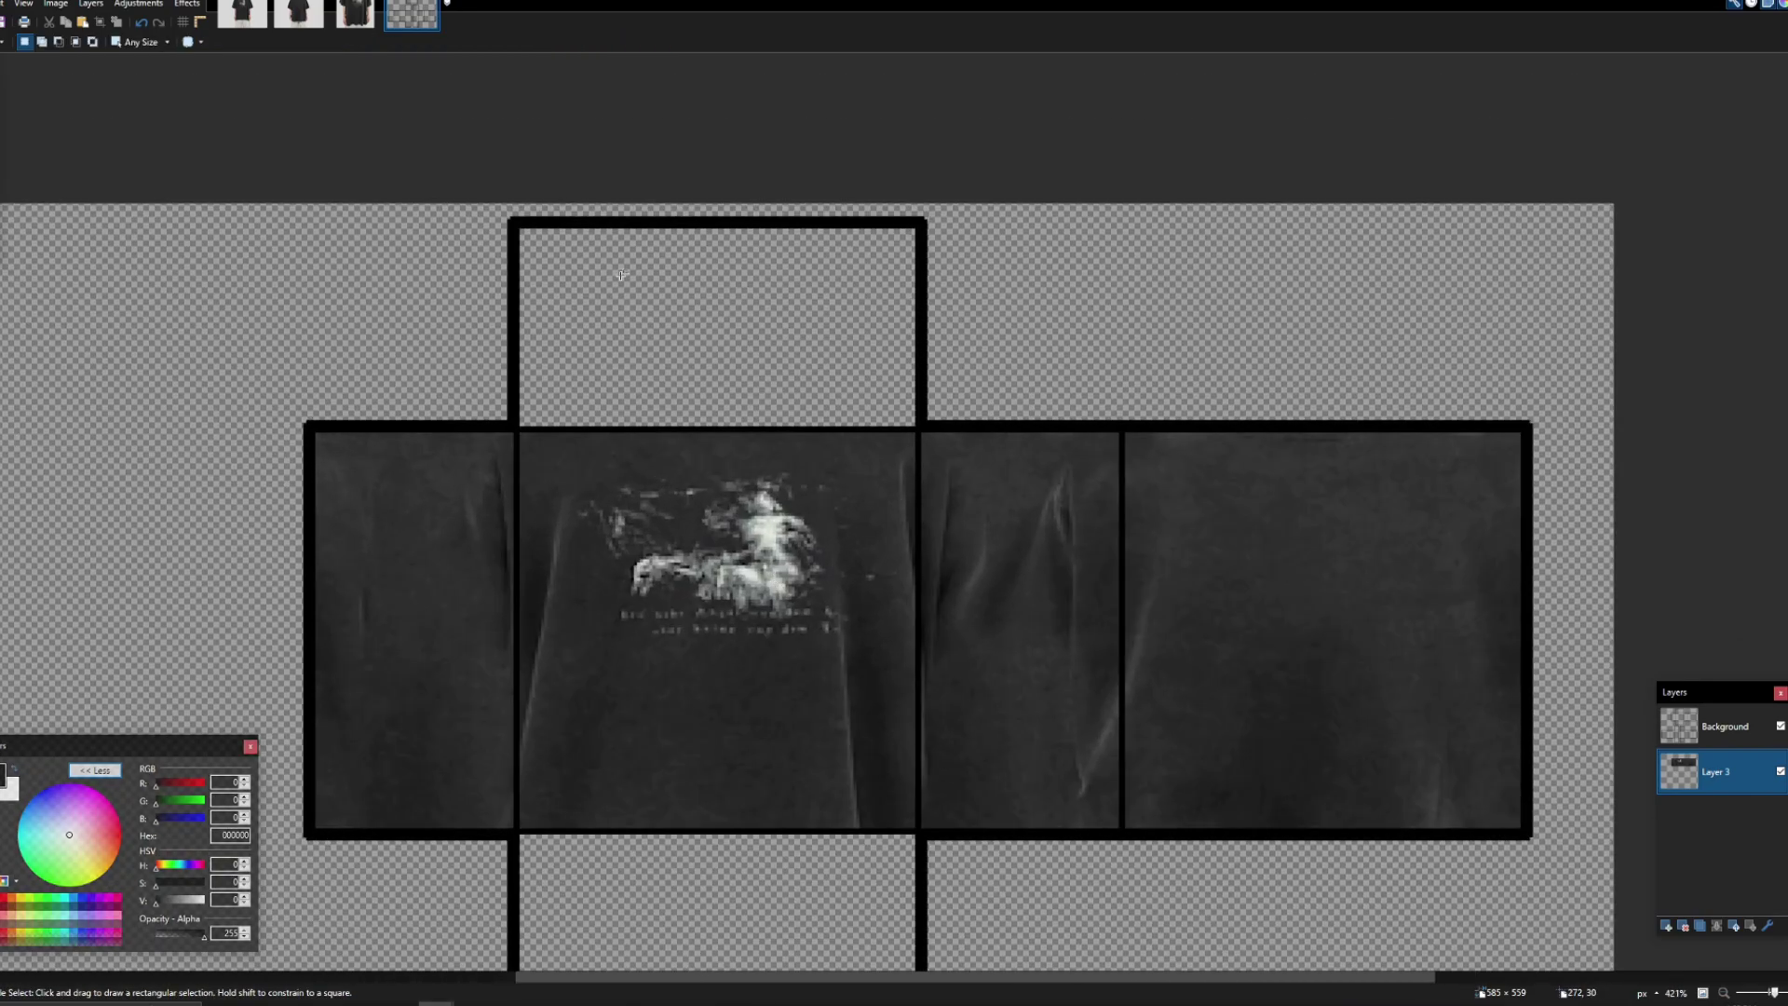
left_click_drag(594, 238, 822, 390)
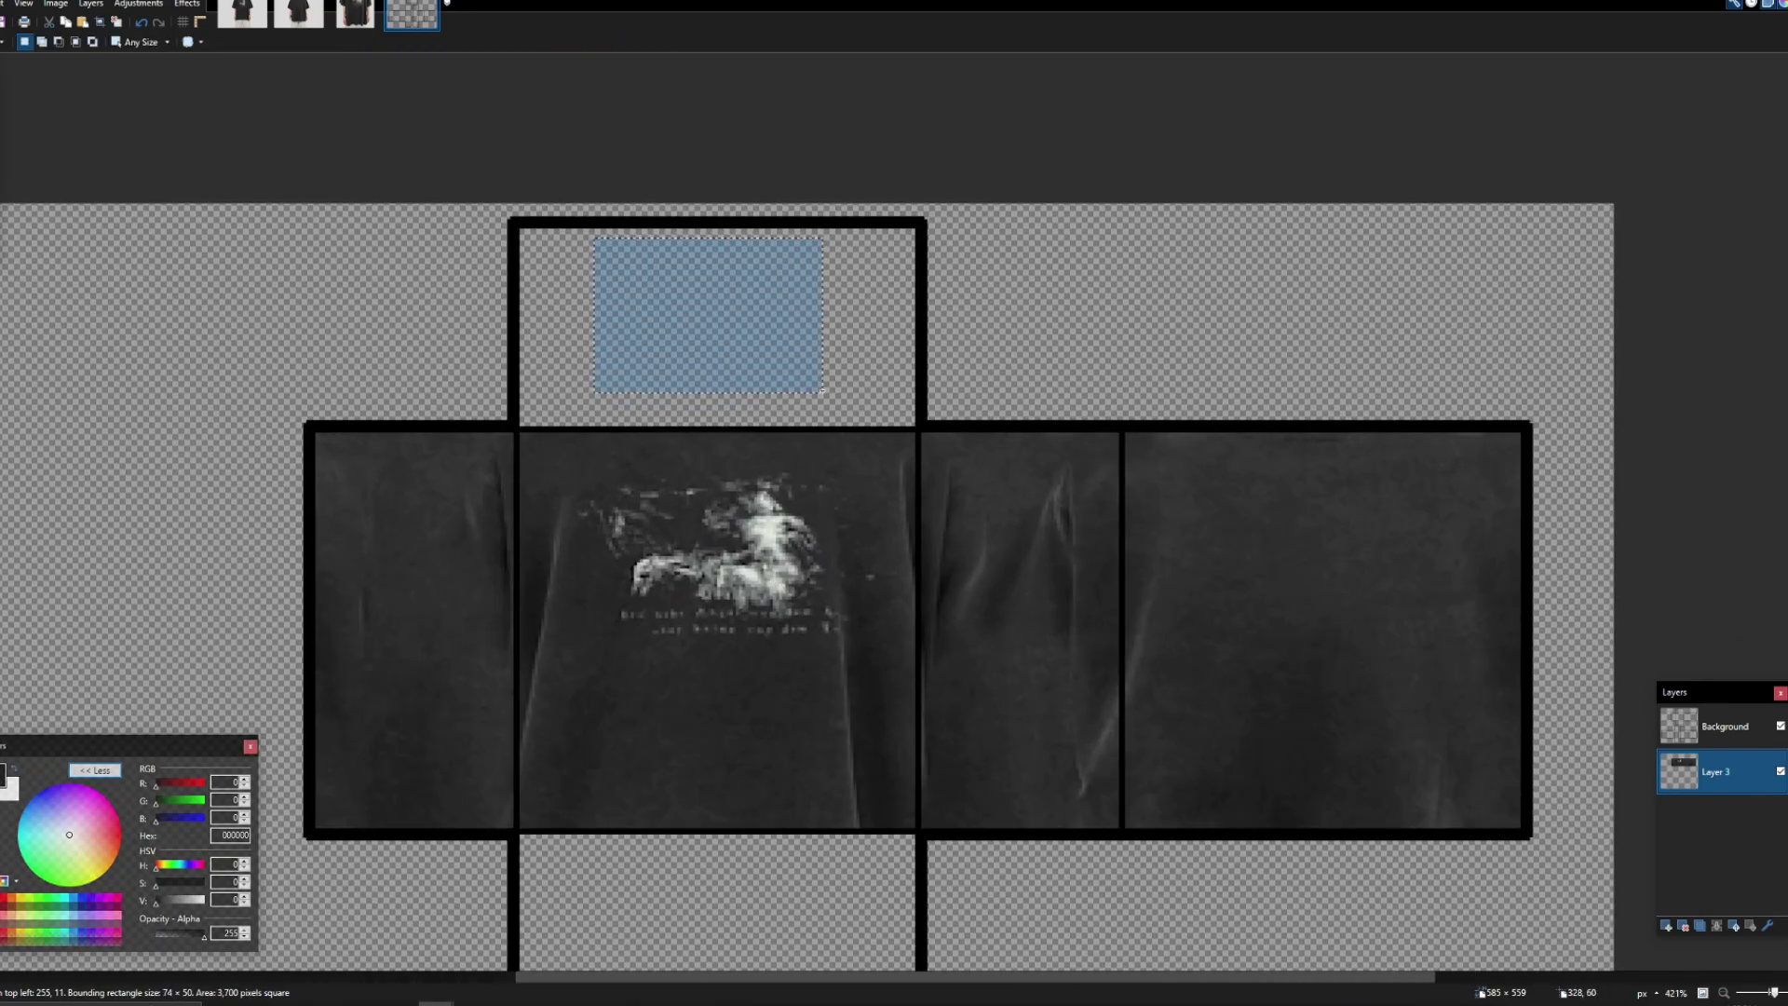
left_click(823, 390)
left_click(298, 13)
left_click_drag(578, 278, 770, 473)
left_click(762, 479)
left_click_drag(603, 282, 743, 404)
left_click(765, 419)
Step: Place a copy of the back panel's upper 128 × 86 px, rotated 180°, over the panel above the shirt front
left_click(411, 13)
scroll(530, 392, "down", 3)
scroll(802, 351, "up", 5)
left_click_drag(664, 222, 1225, 597)
scroll(1225, 597, "down", 3)
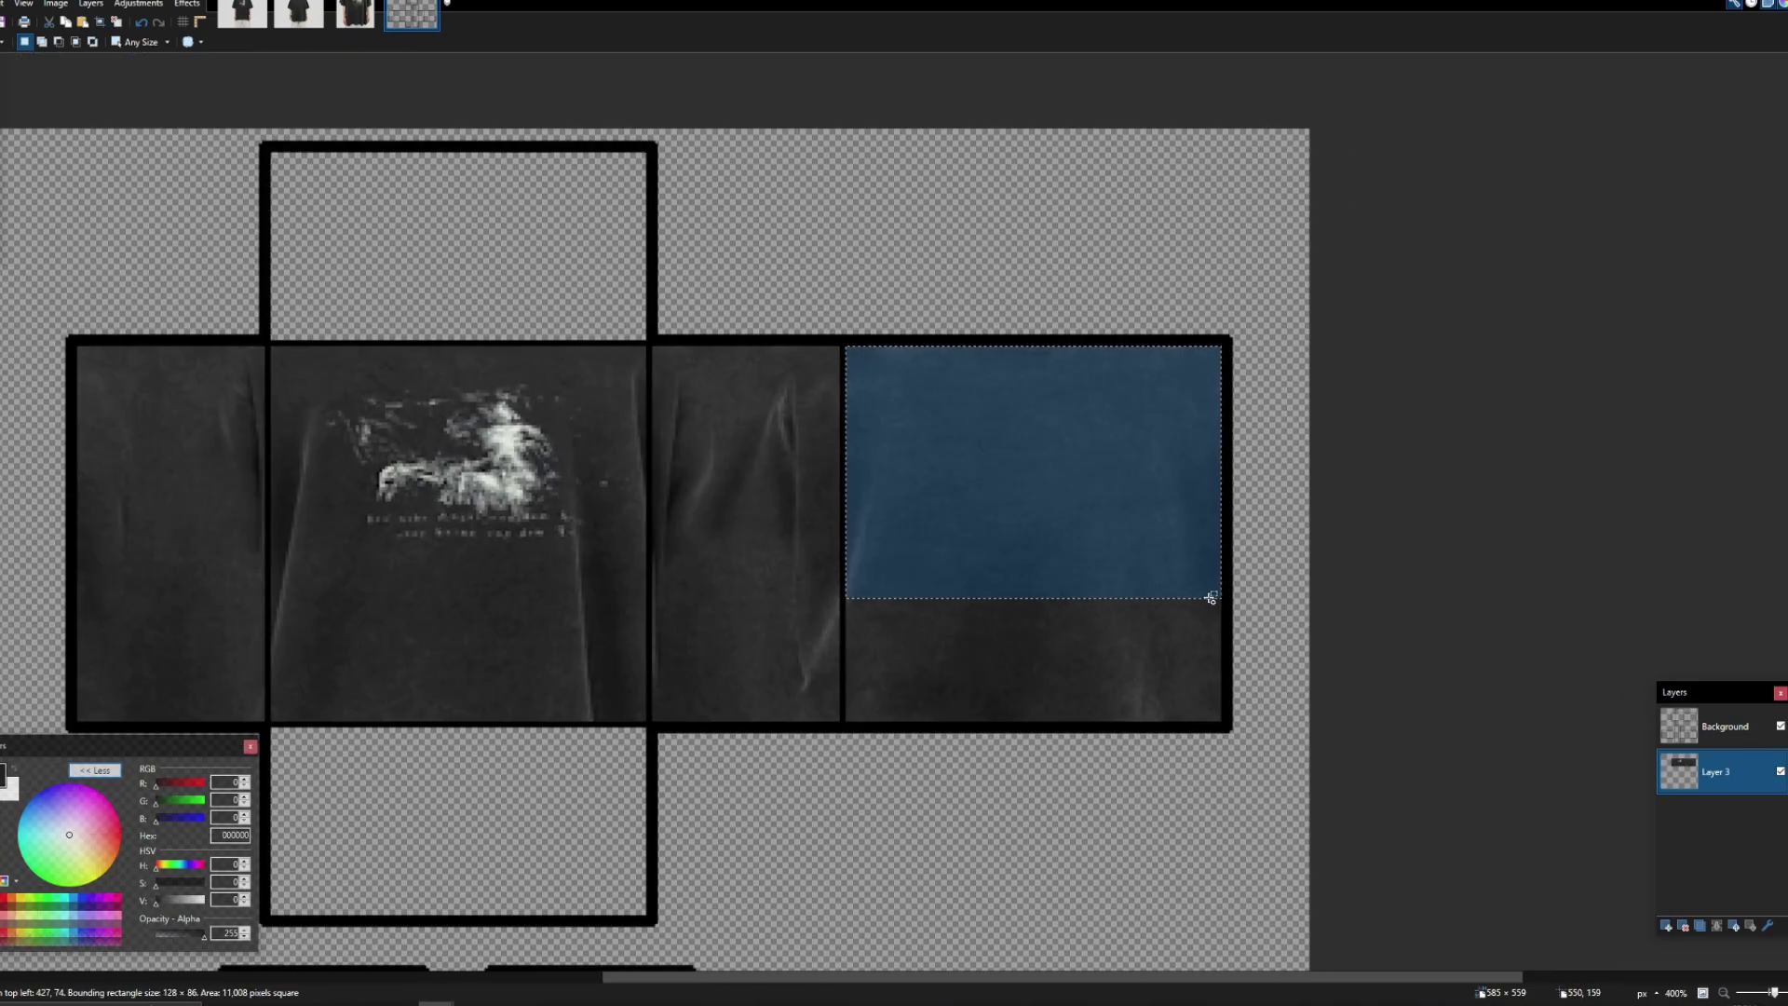
key("m")
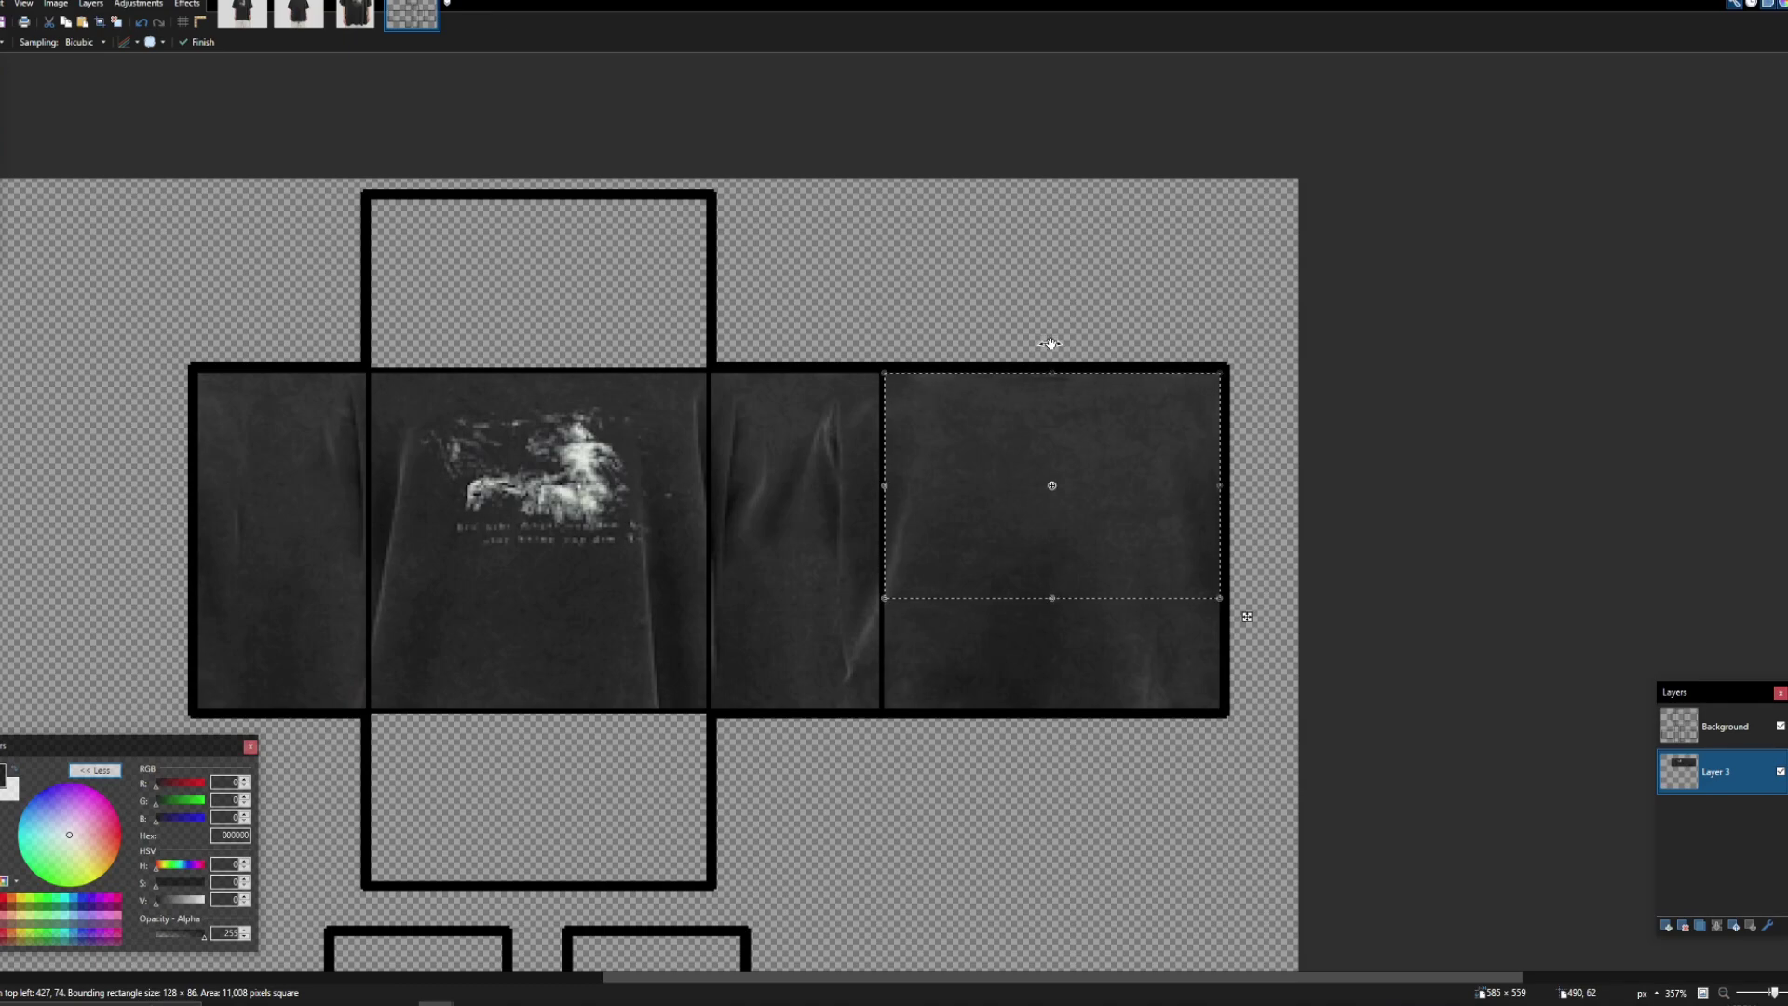
left_click_drag(1051, 345, 595, 293)
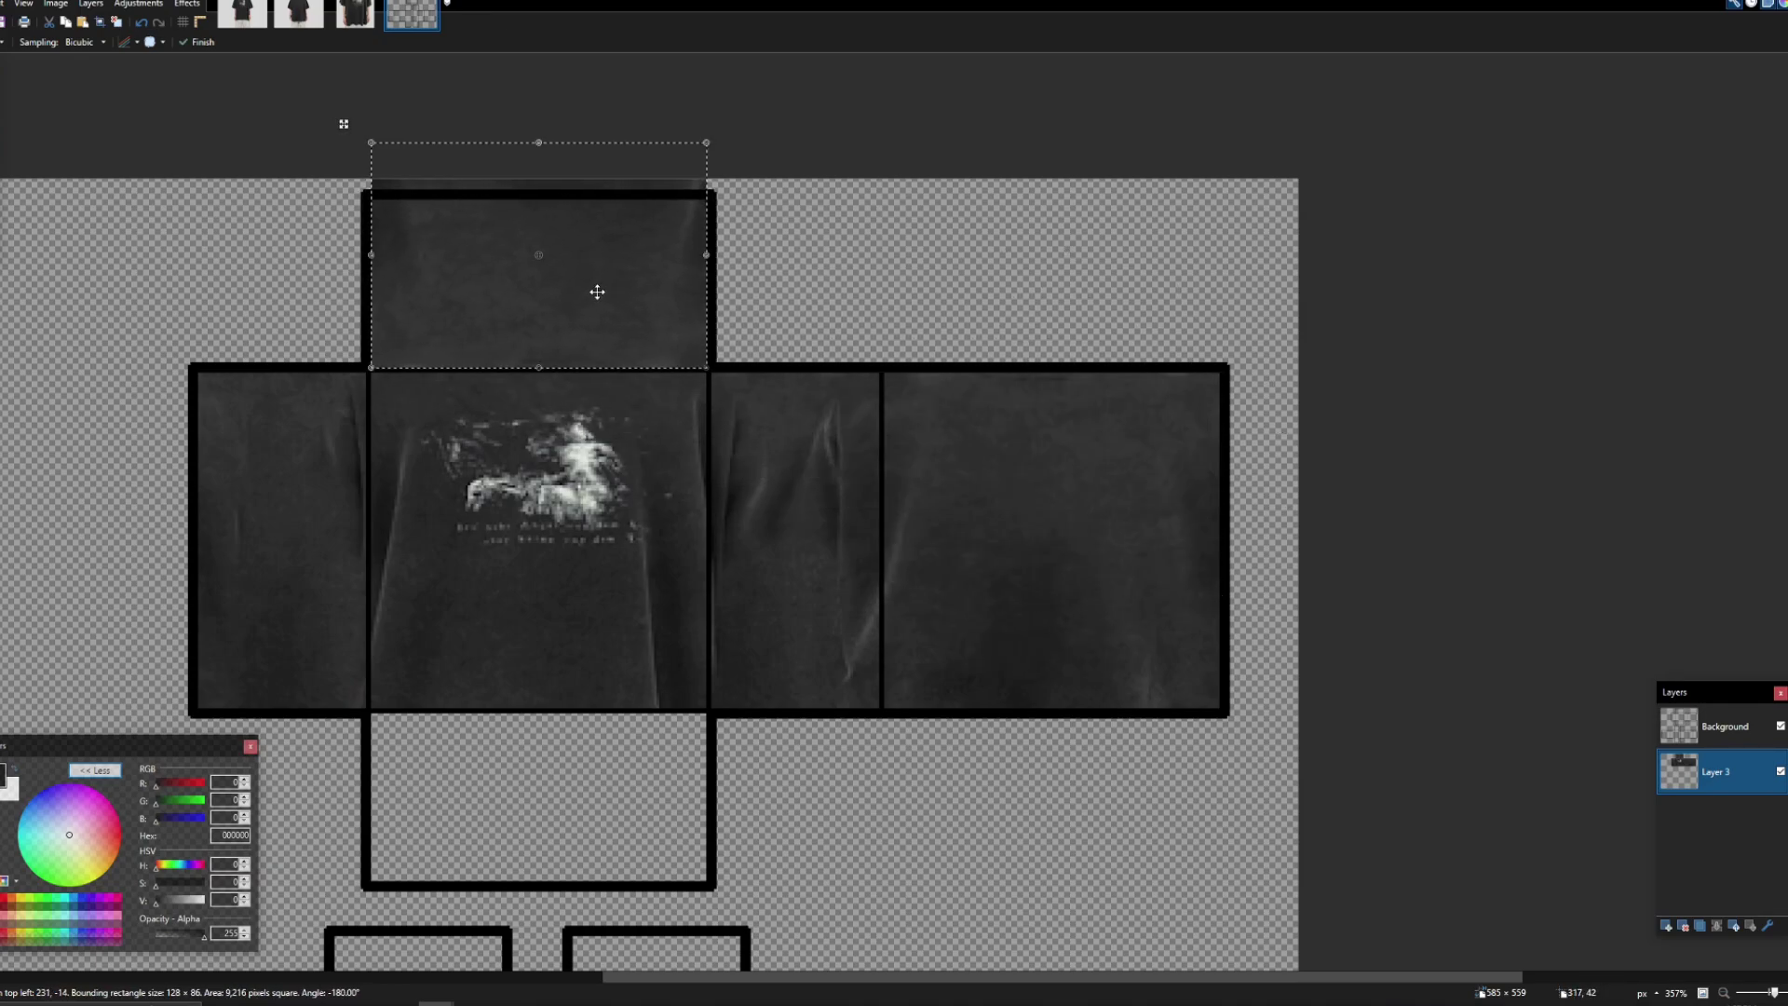
Step: Reduce the rotated fabric copy to about 128 × 67 px so it fits inside the panel above the shirt front
scroll(543, 248, "up", 2)
left_click_drag(519, 100, 522, 195)
scroll(733, 486, "down", 2)
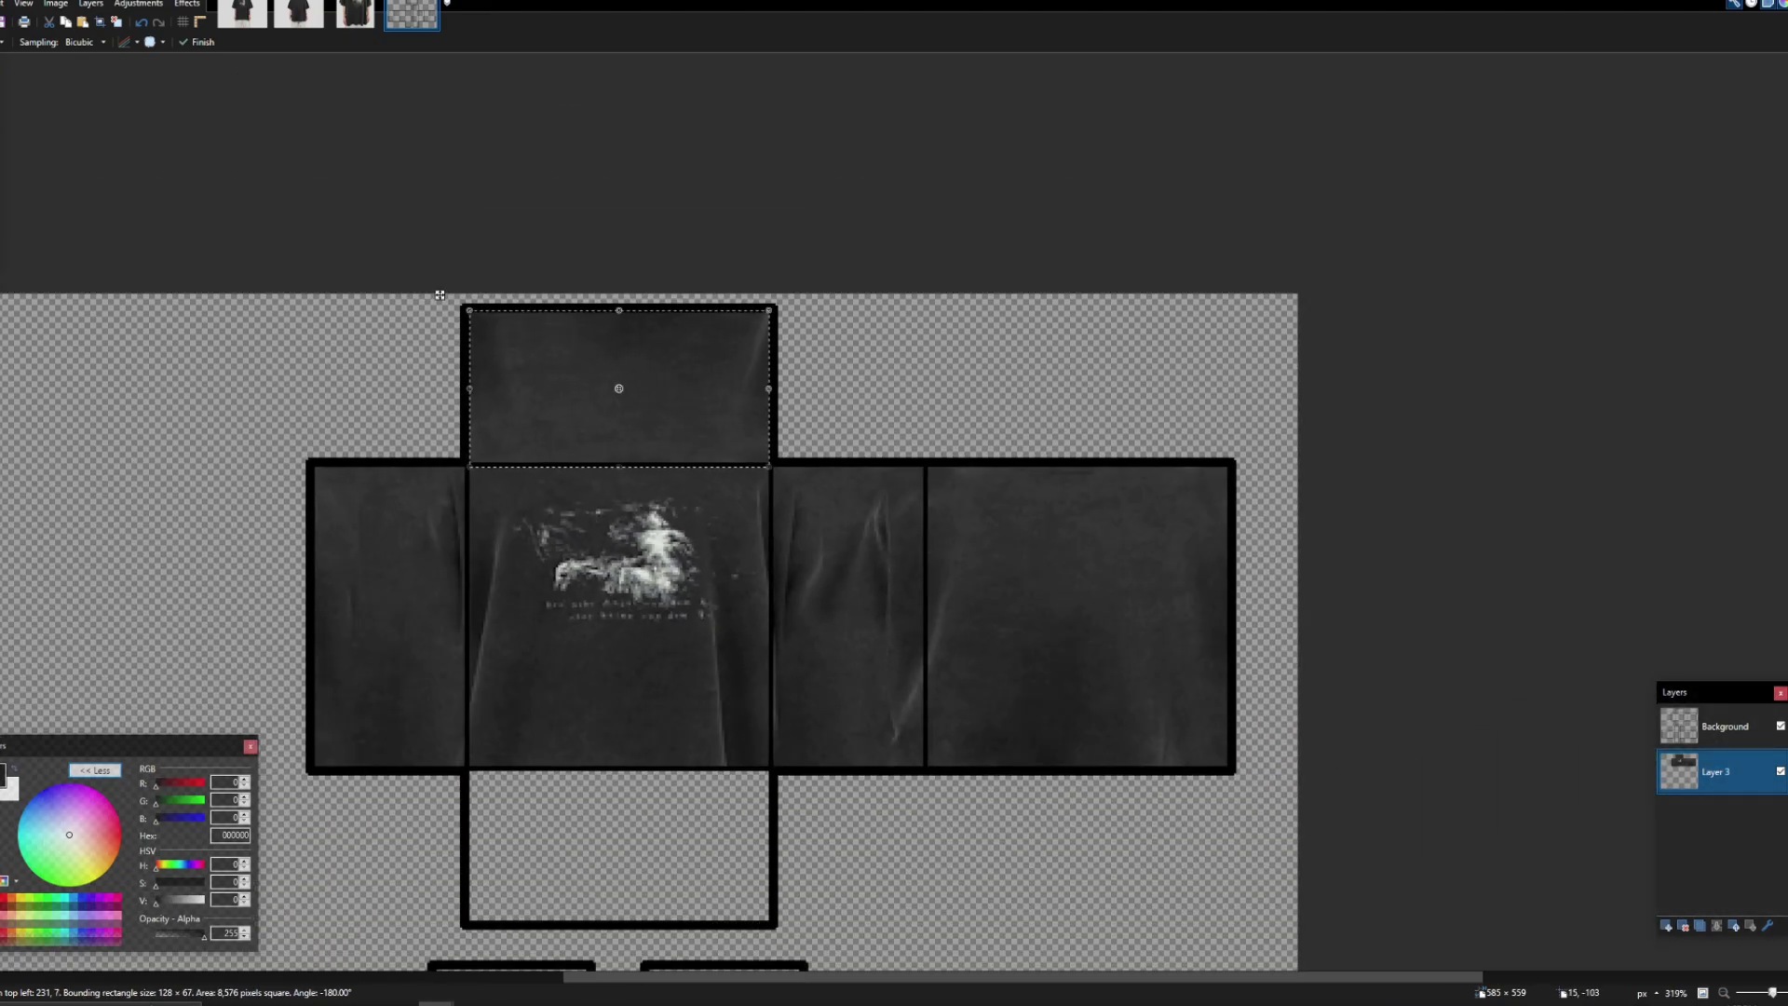
key("s")
Step: Switch to the Clone Stamp and hide the Background layer that holds the template outline
key("l")
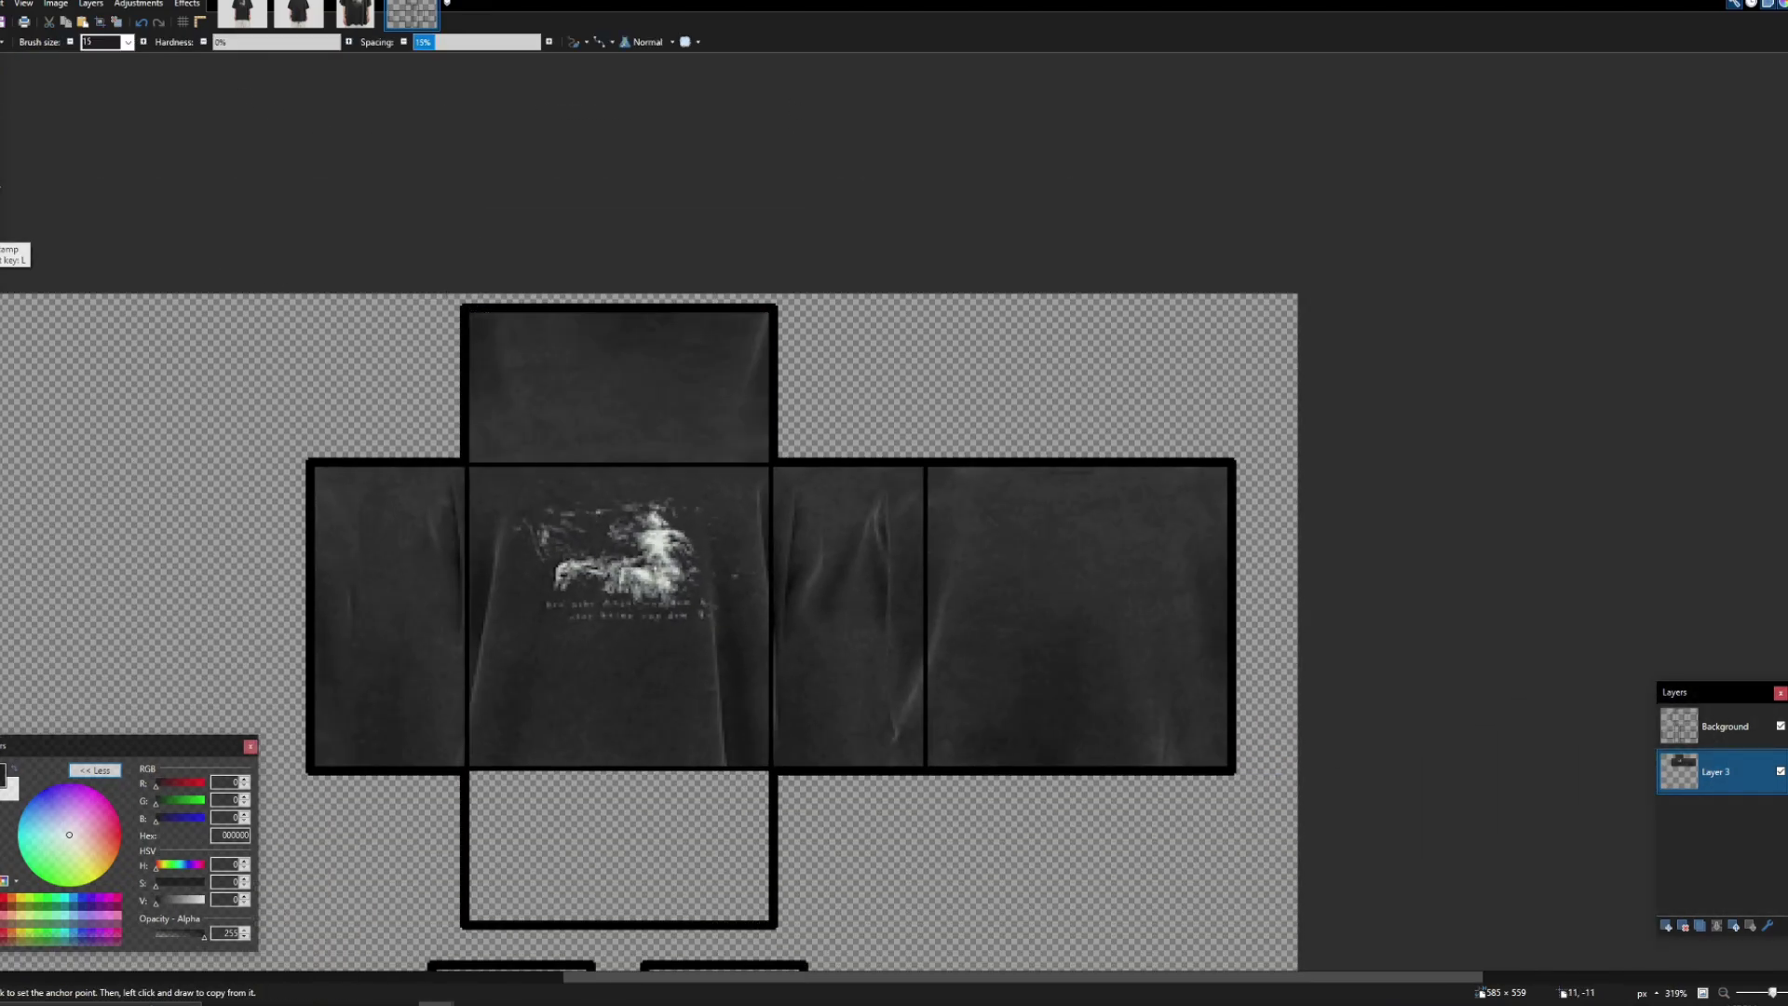
left_click(1781, 773)
left_click(1781, 772)
left_click(1780, 726)
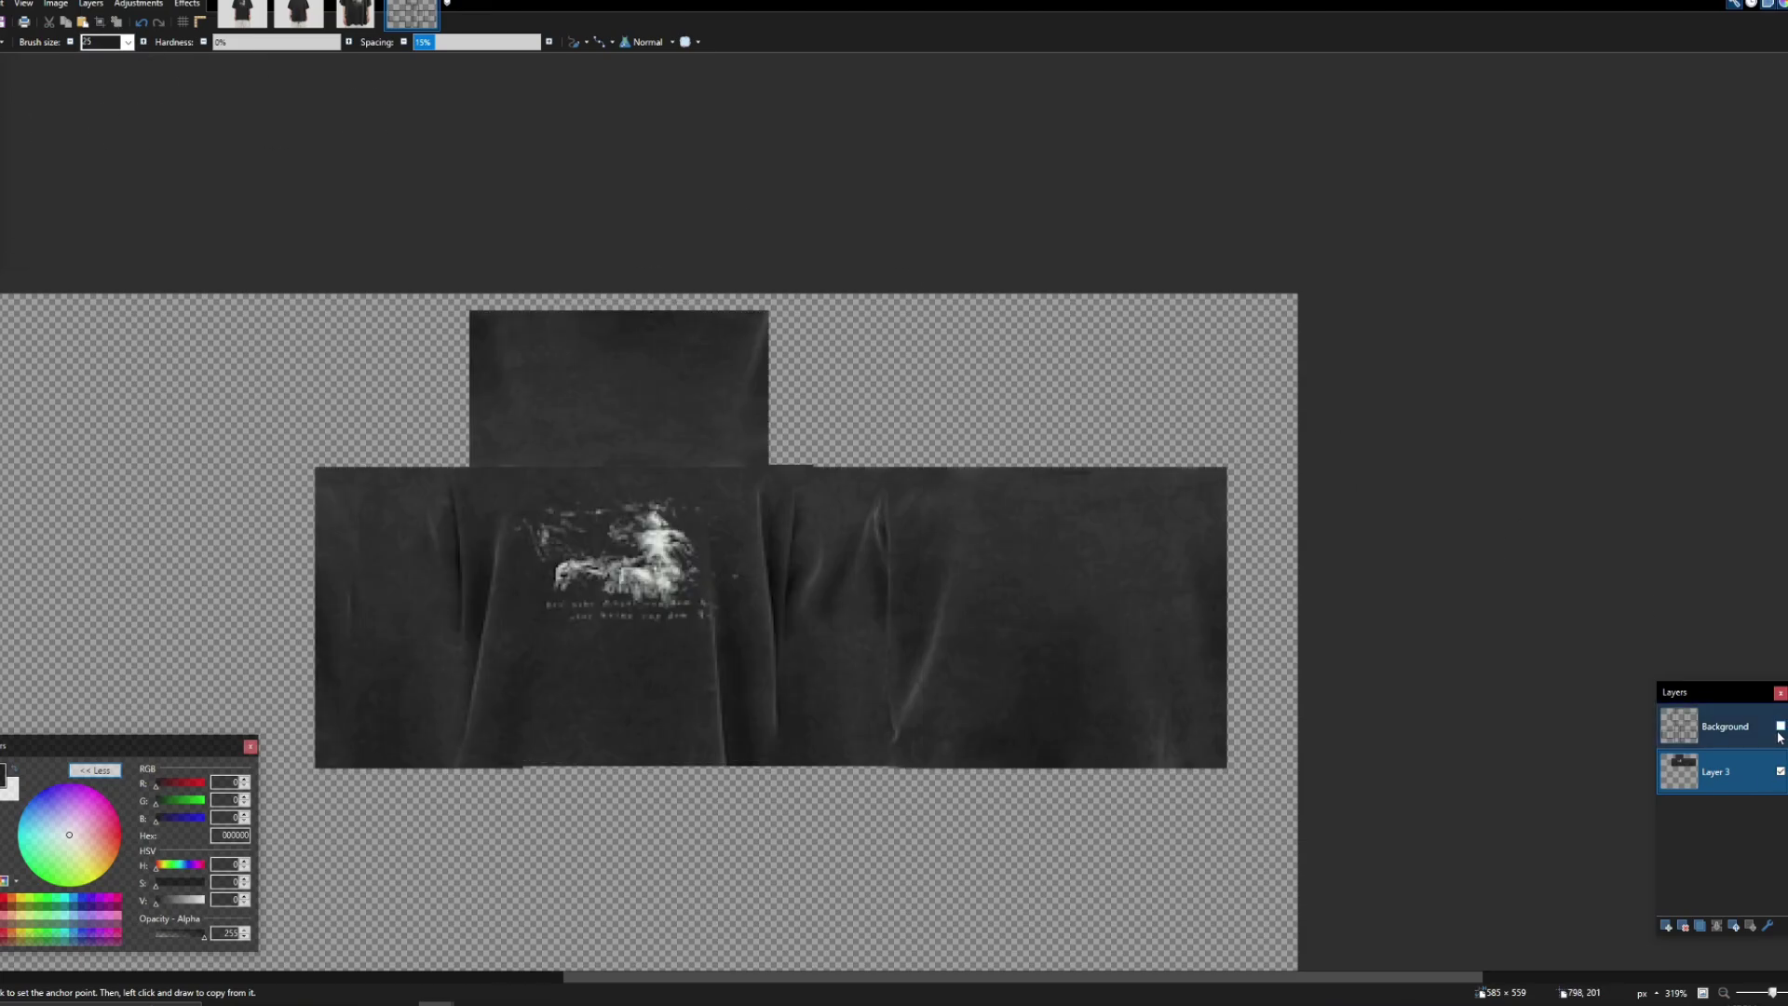
Step: Blend the seam between the shirt front and the panel above it using Clone Stamp with nearby fabric as the source
scroll(702, 475, "up", 5)
left_click(625, 301, "ctrl")
mouse_move(754, 462)
left_mouse_down()
mouse_move(612, 451)
mouse_move(655, 321)
mouse_move(513, 479)
mouse_move(455, 476)
left_mouse_up()
left_click(654, 323, "ctrl")
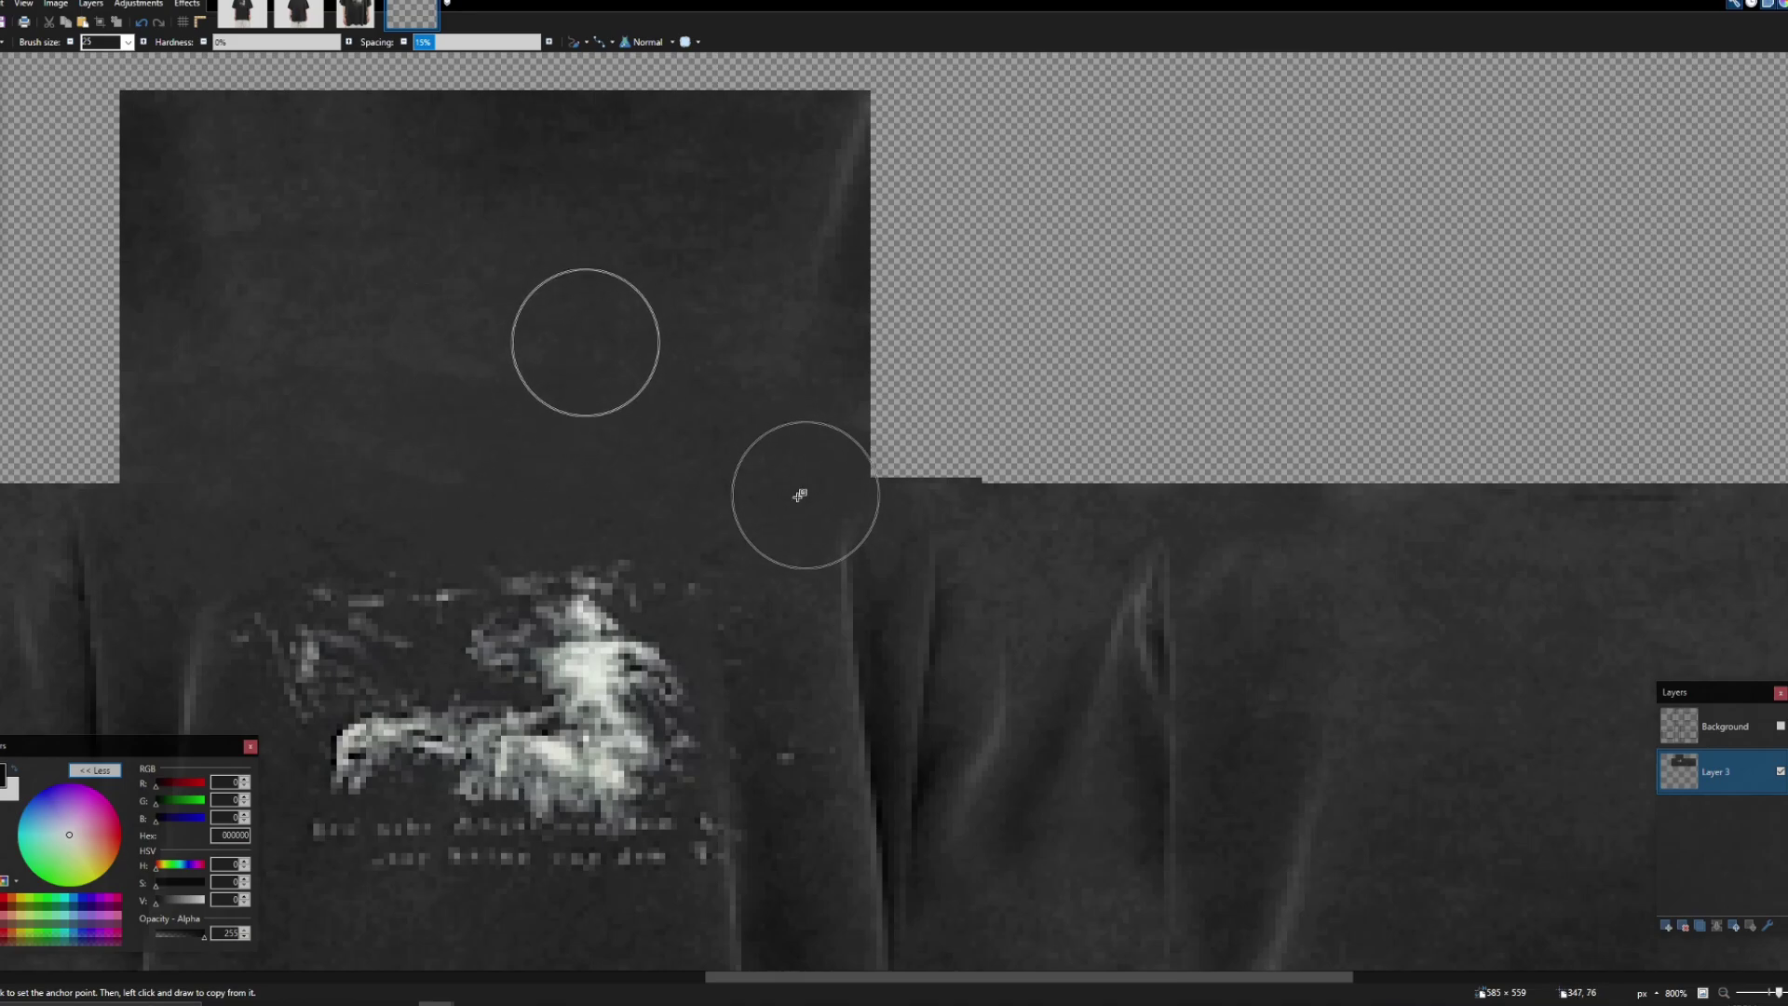
scroll(753, 457, "down", 5)
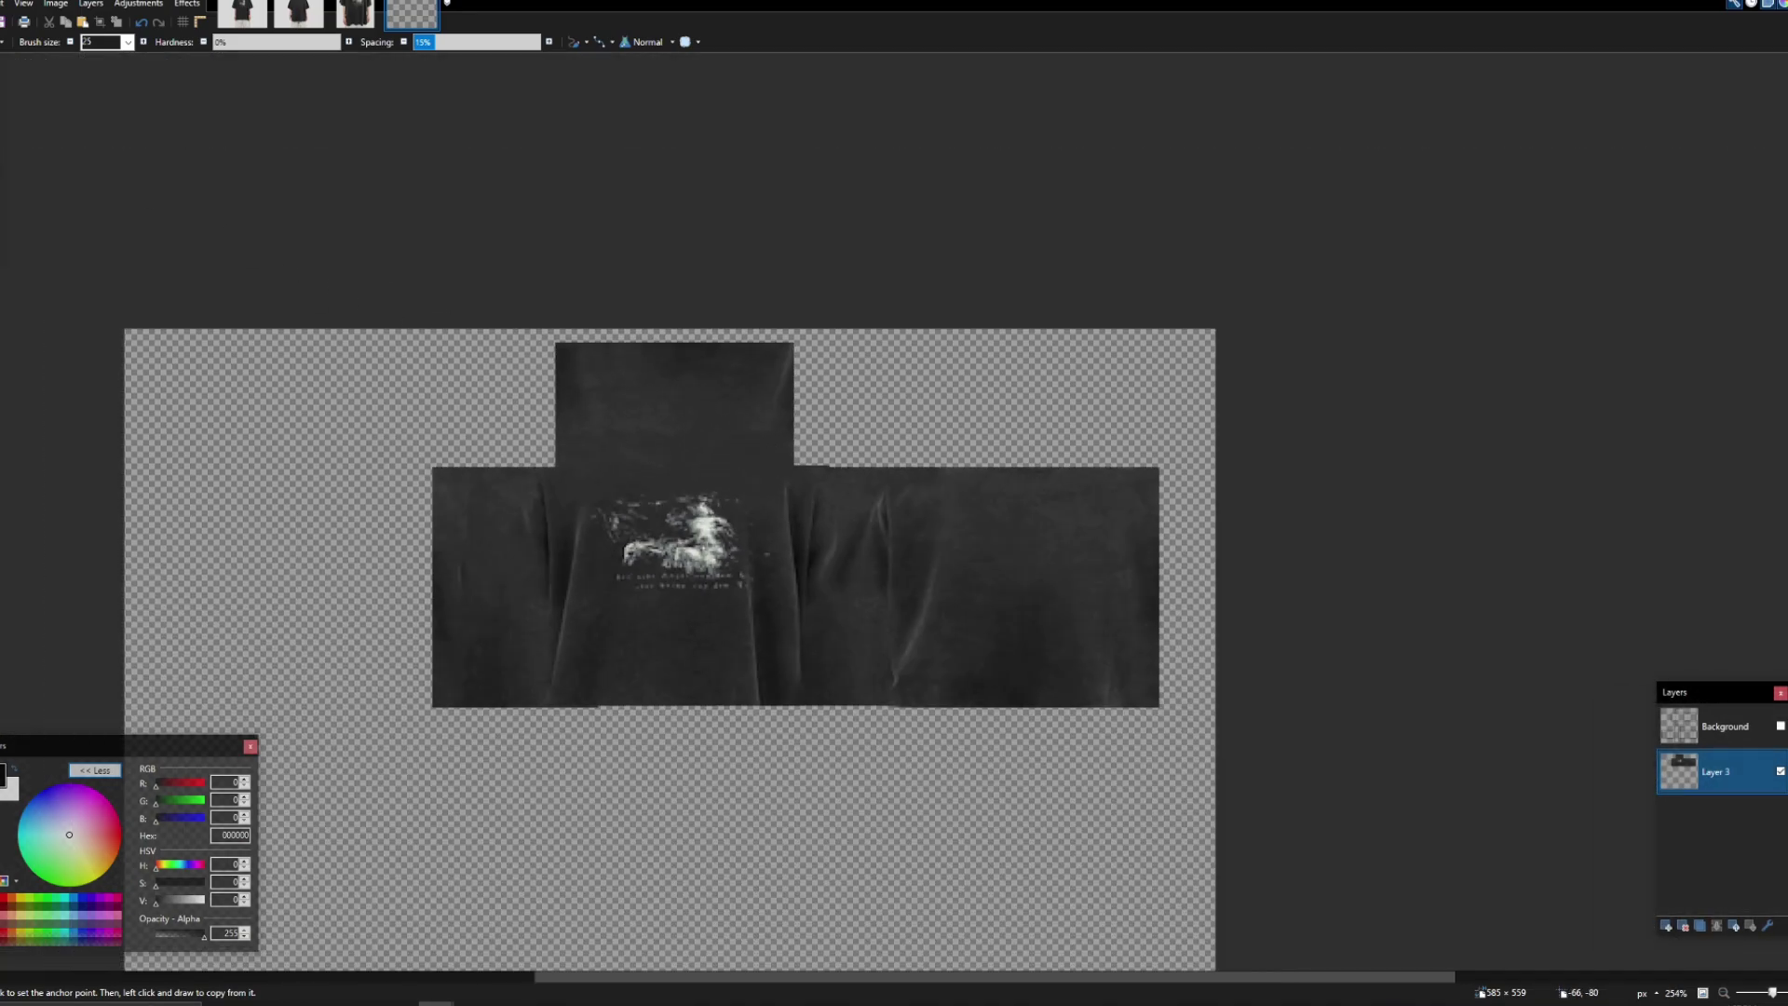
Step: Select and delete the excess fabric strip sticking out above the side panel, beside the panel above the shirt front
key("s")
scroll(517, 428, "up", 3)
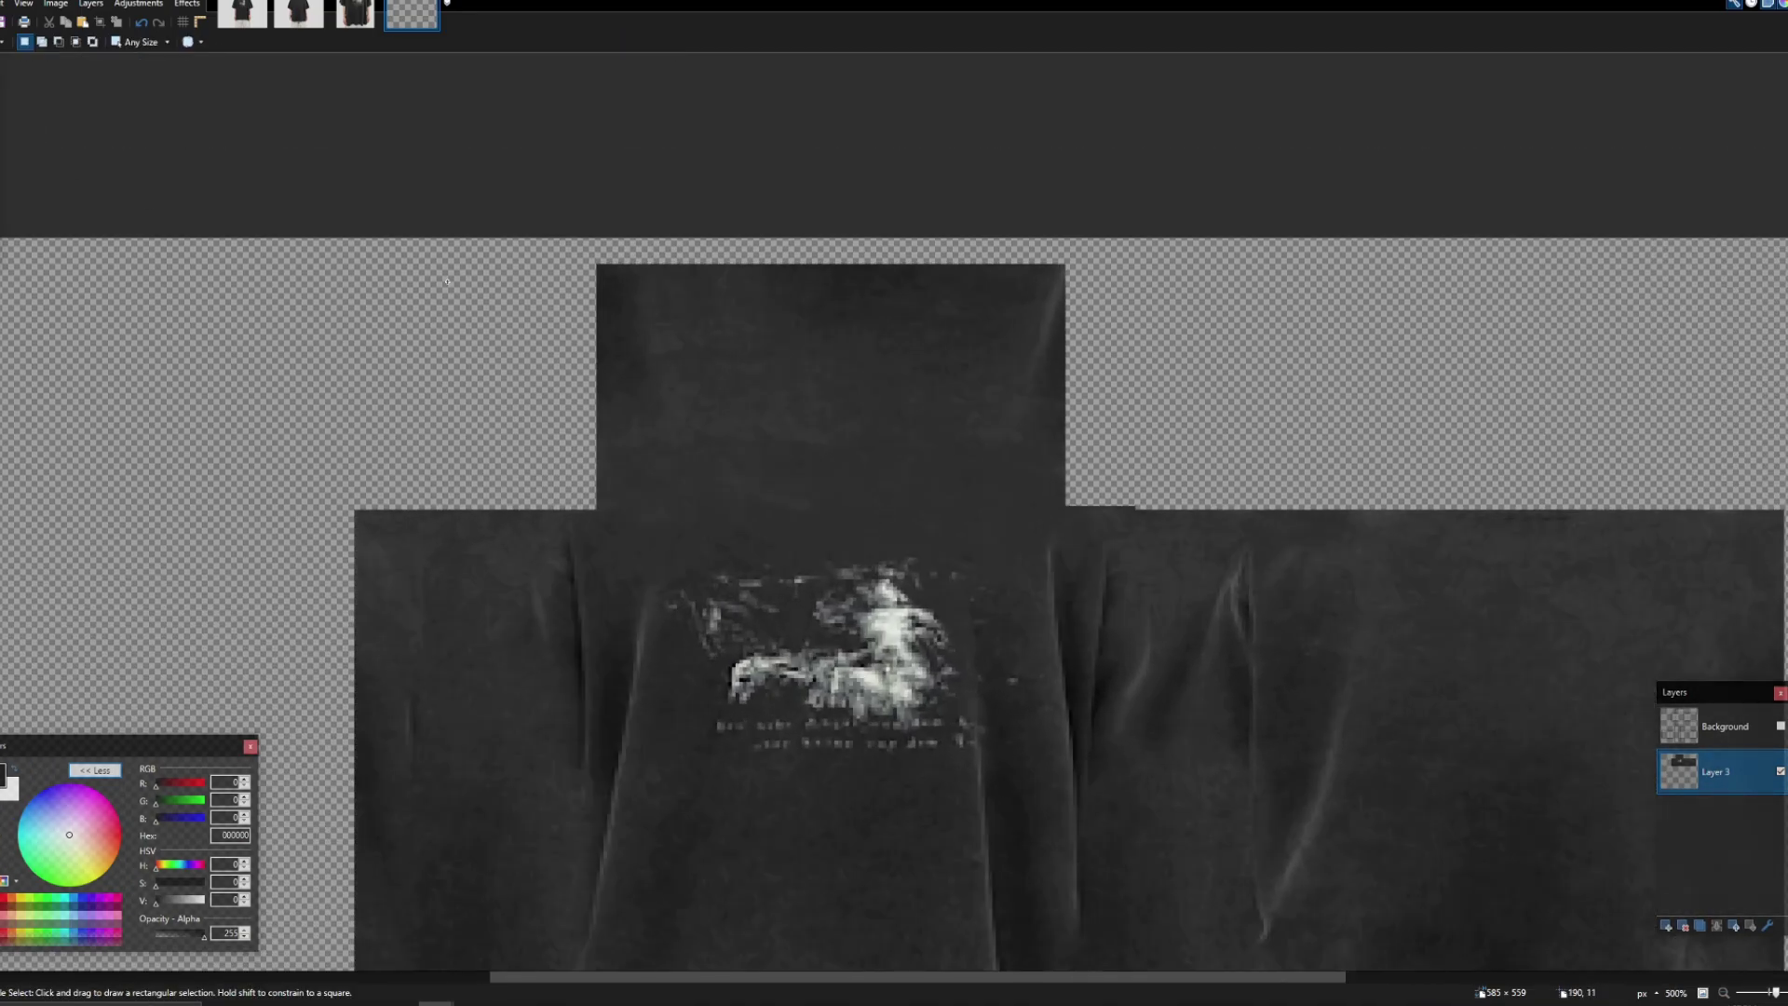
left_click_drag(1163, 508, 1066, 373)
key("Delete")
scroll(738, 582, "down", 3)
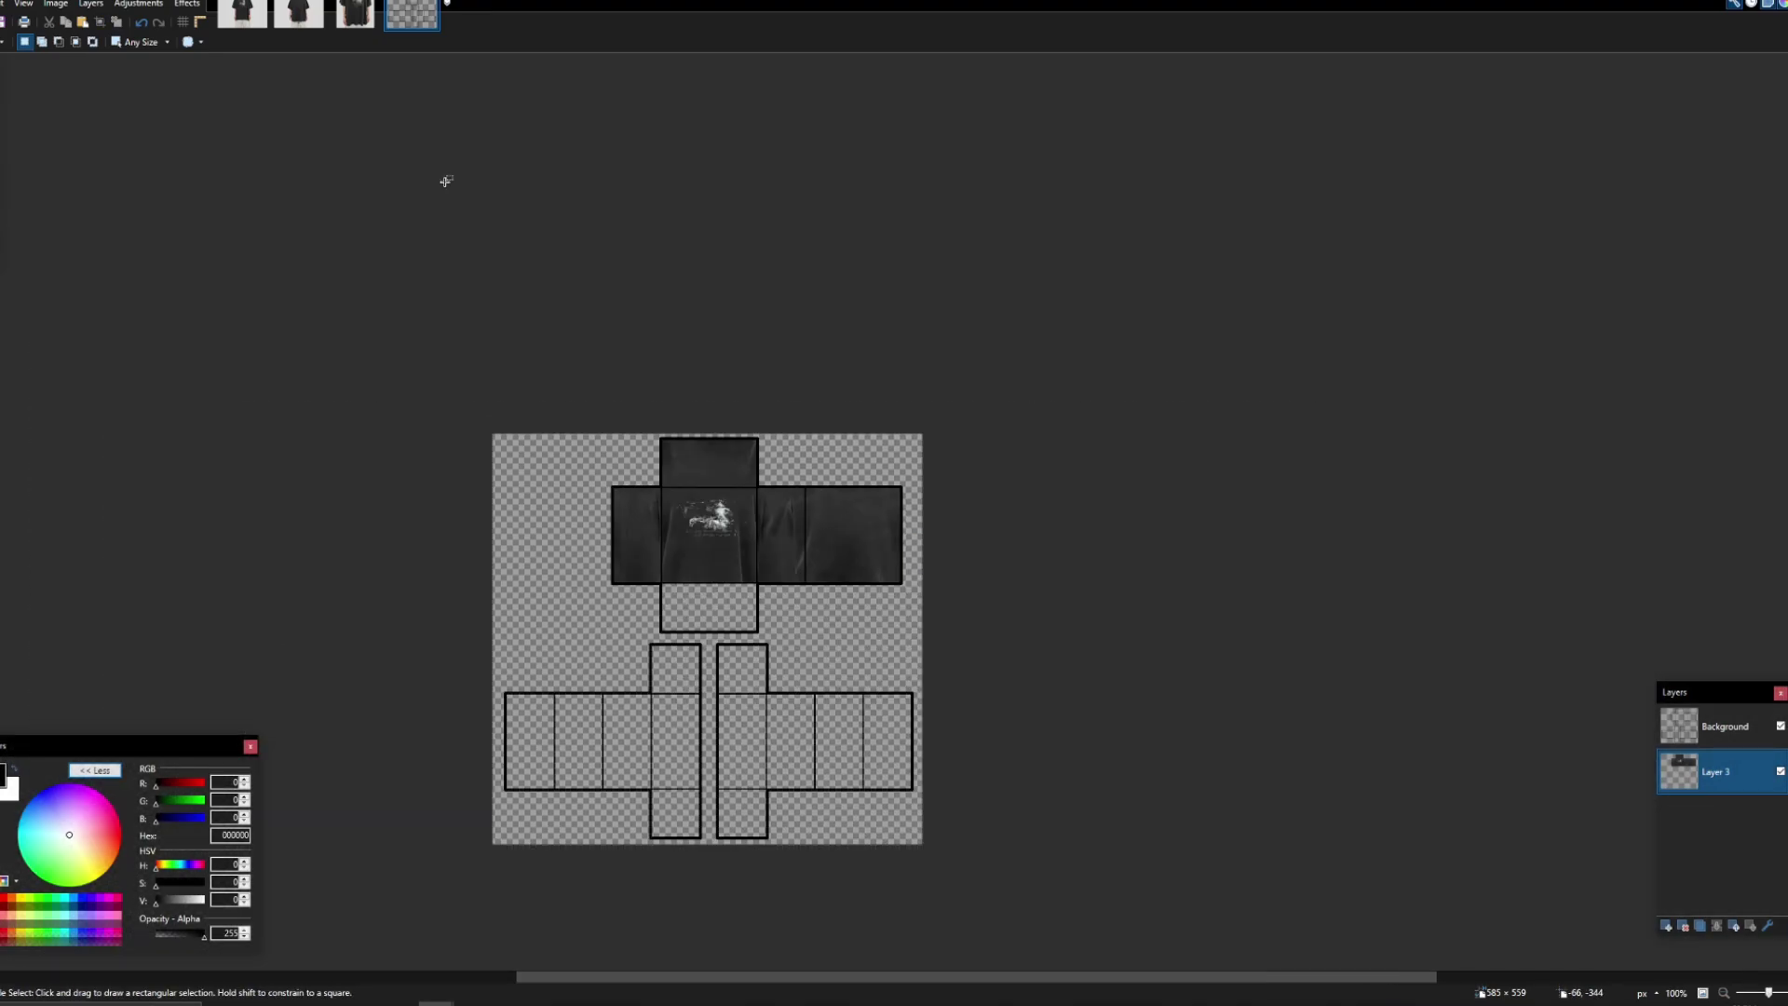
Step: Copy a plain fabric area of about 215 × 225 px from the upper back in the back-view T-shirt photo
scroll(691, 553, "up", 10)
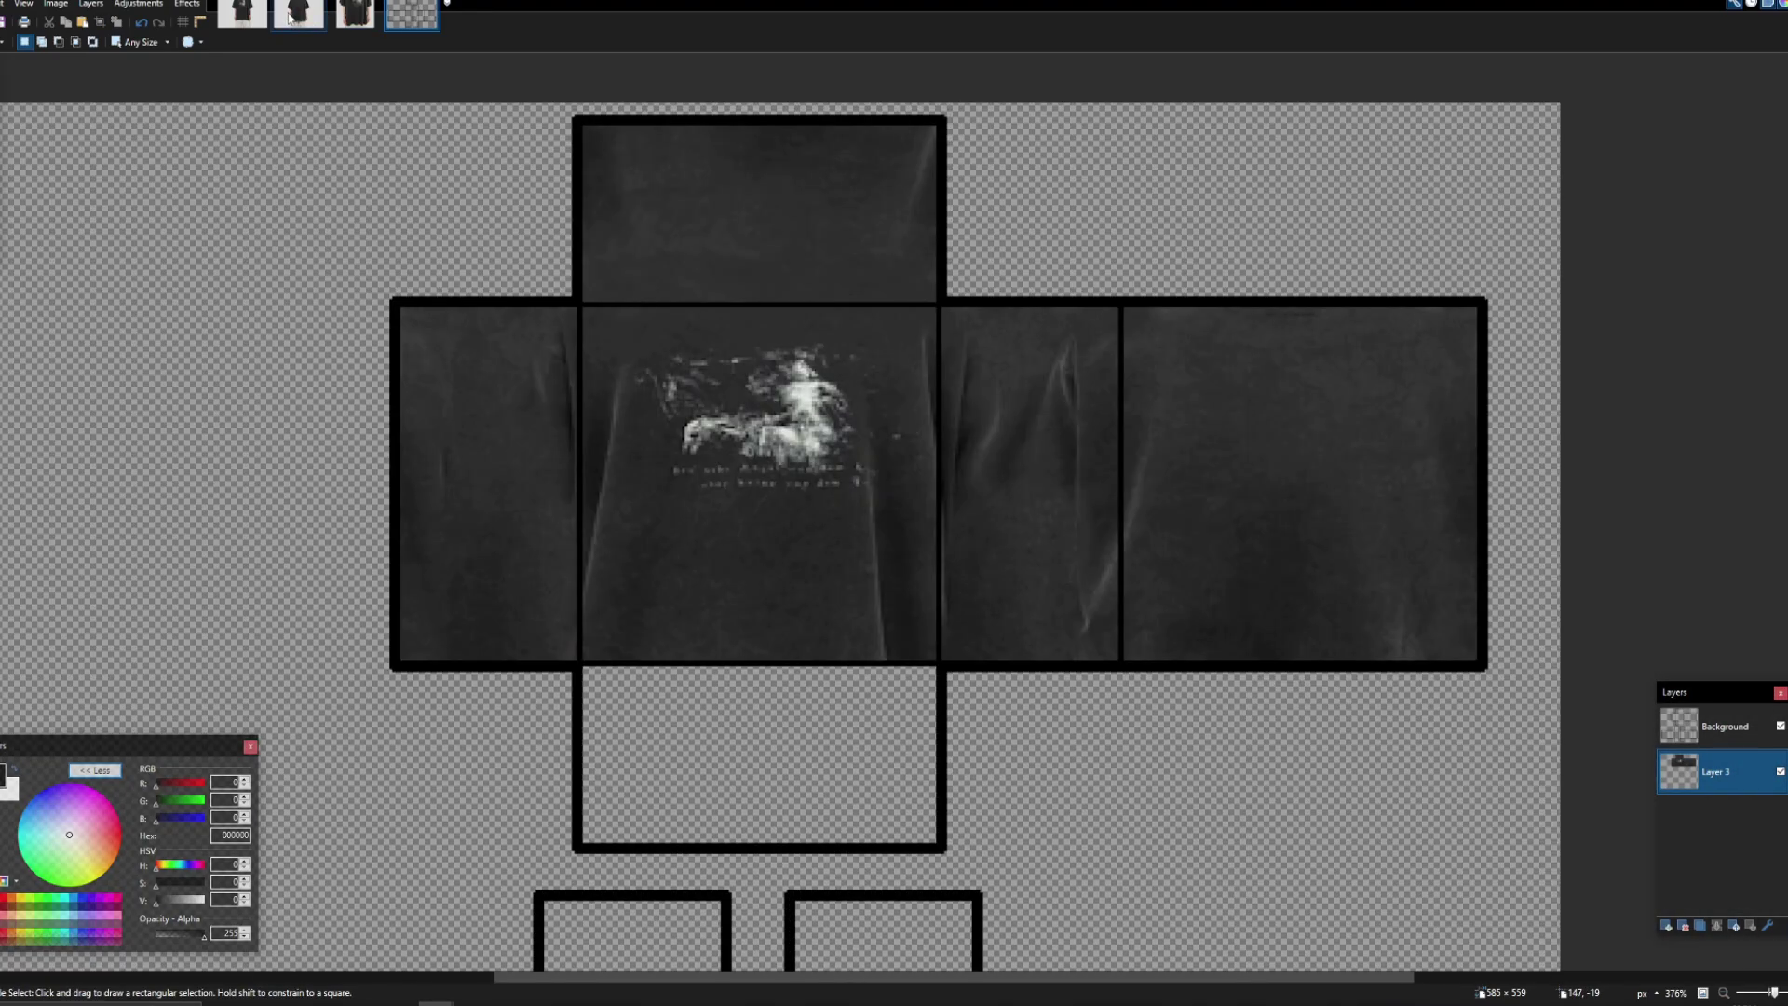
left_click(299, 14)
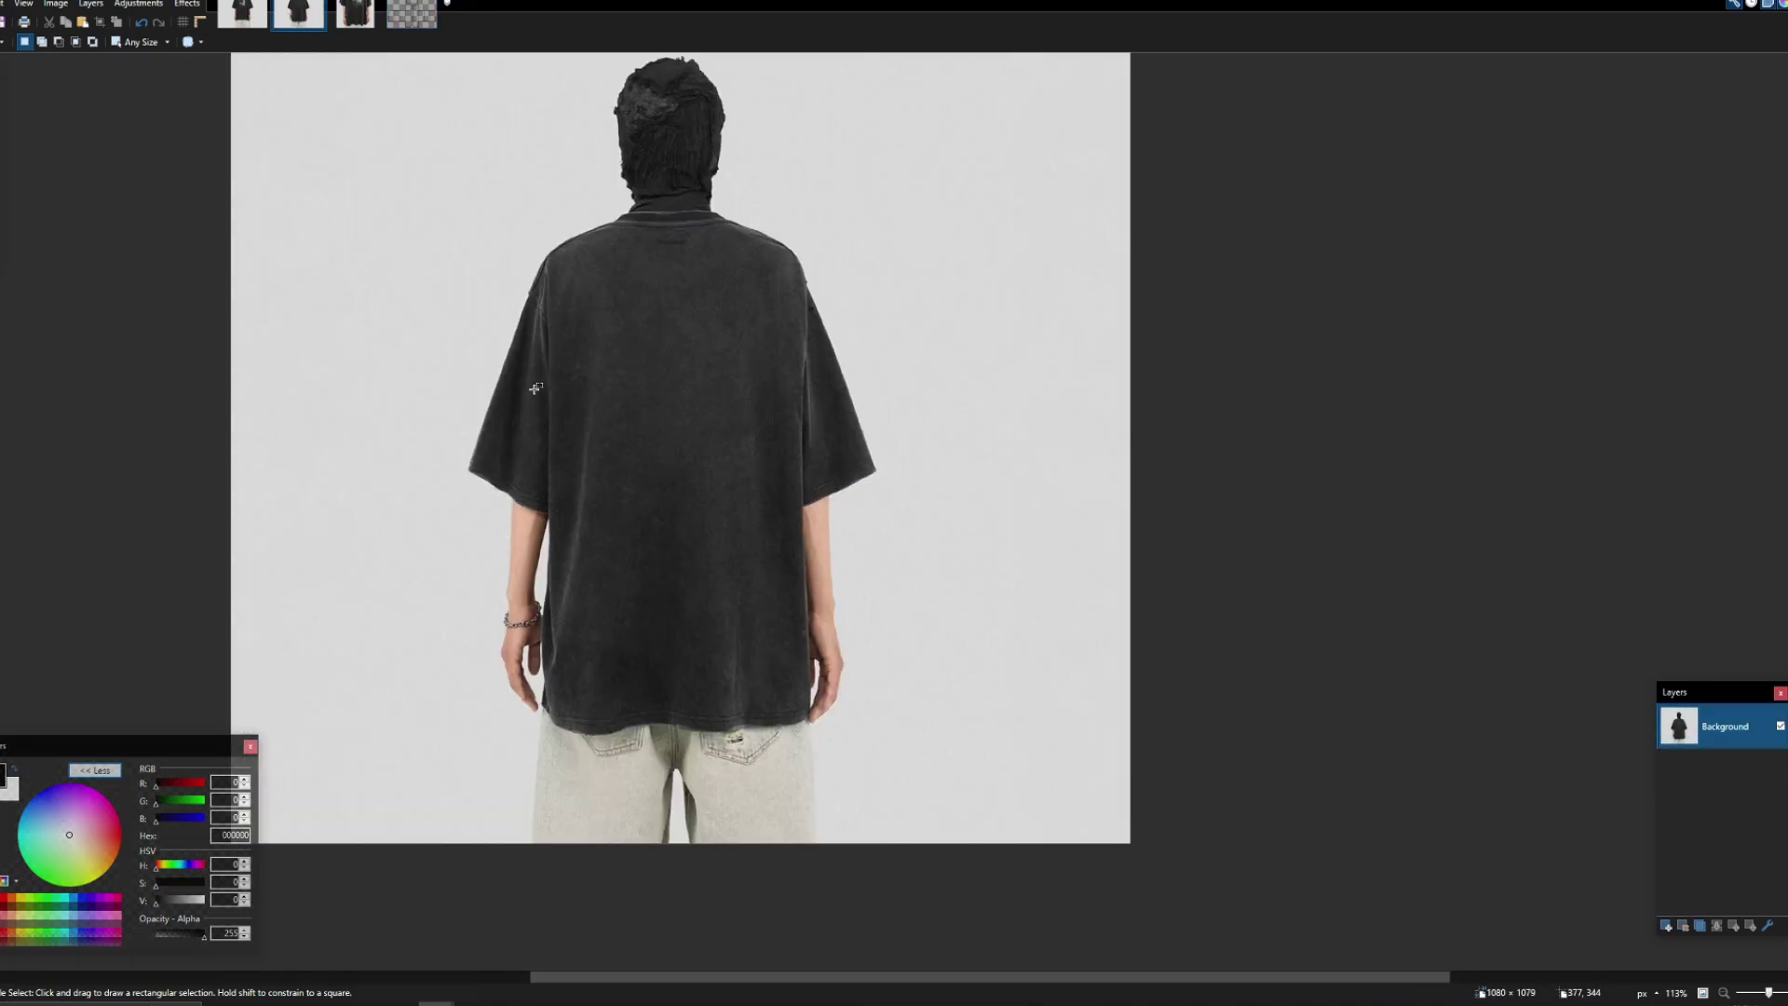
left_click(416, 26)
left_click(295, 19)
scroll(690, 381, "up", 2)
left_click_drag(580, 248, 830, 511)
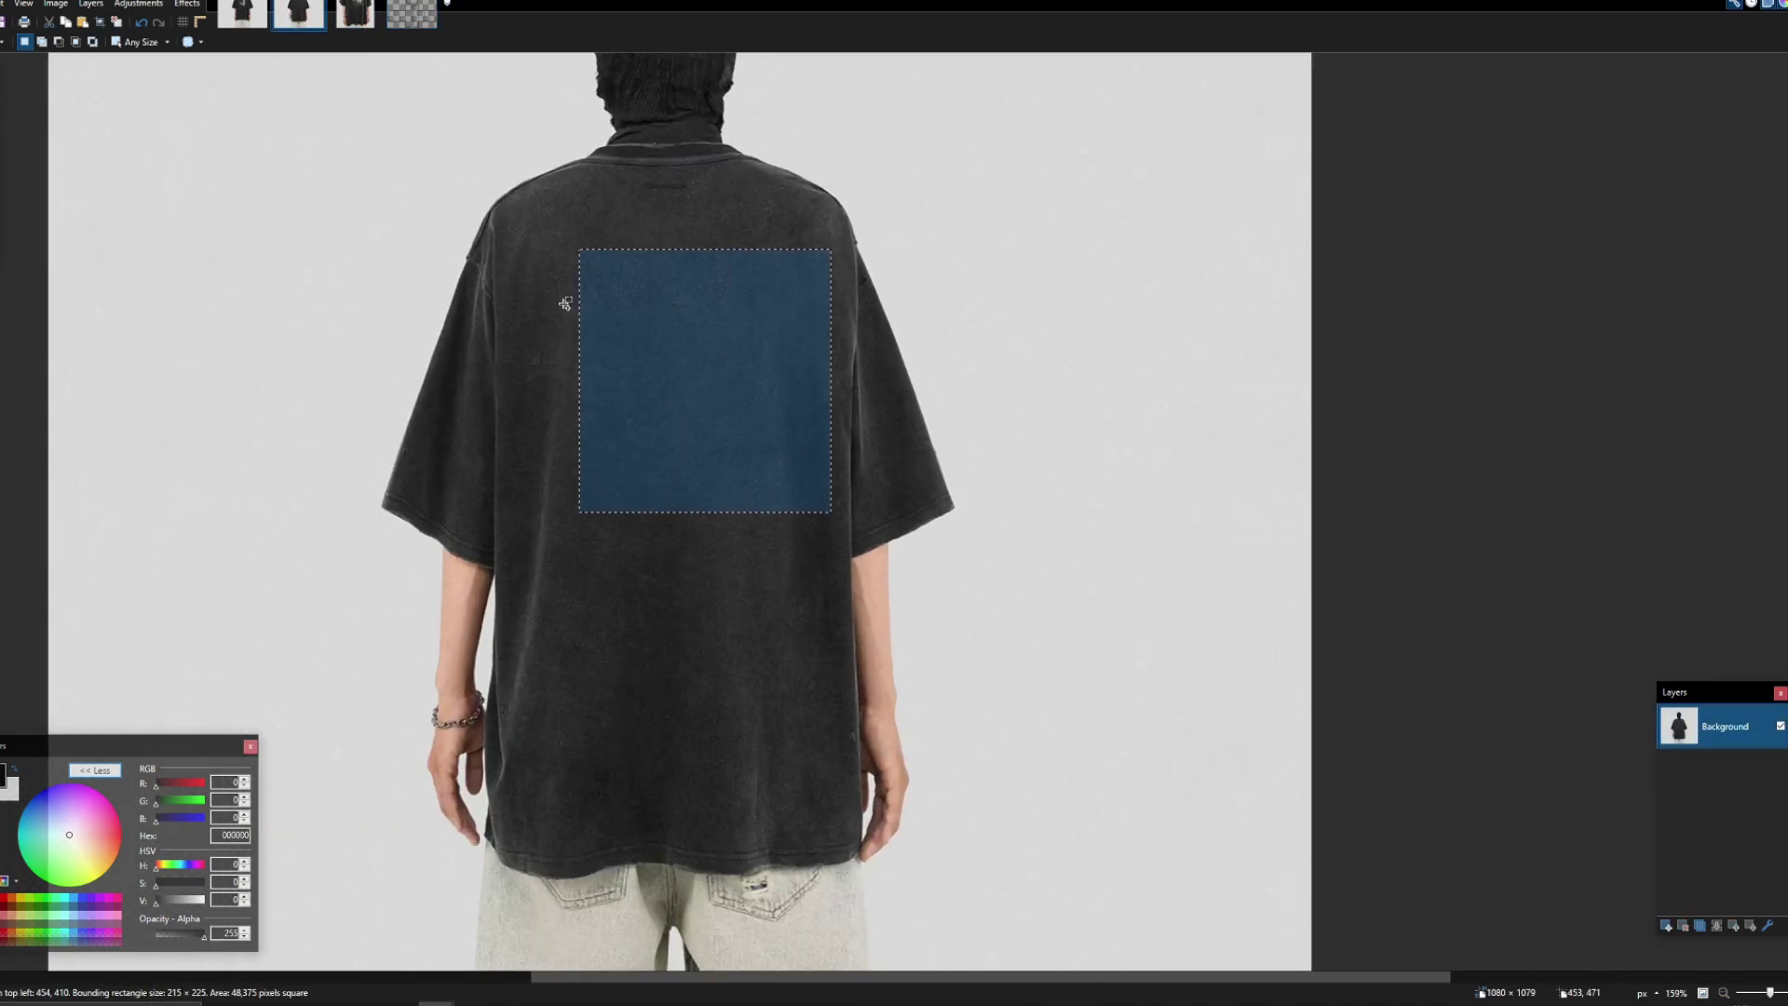
left_click(415, 18)
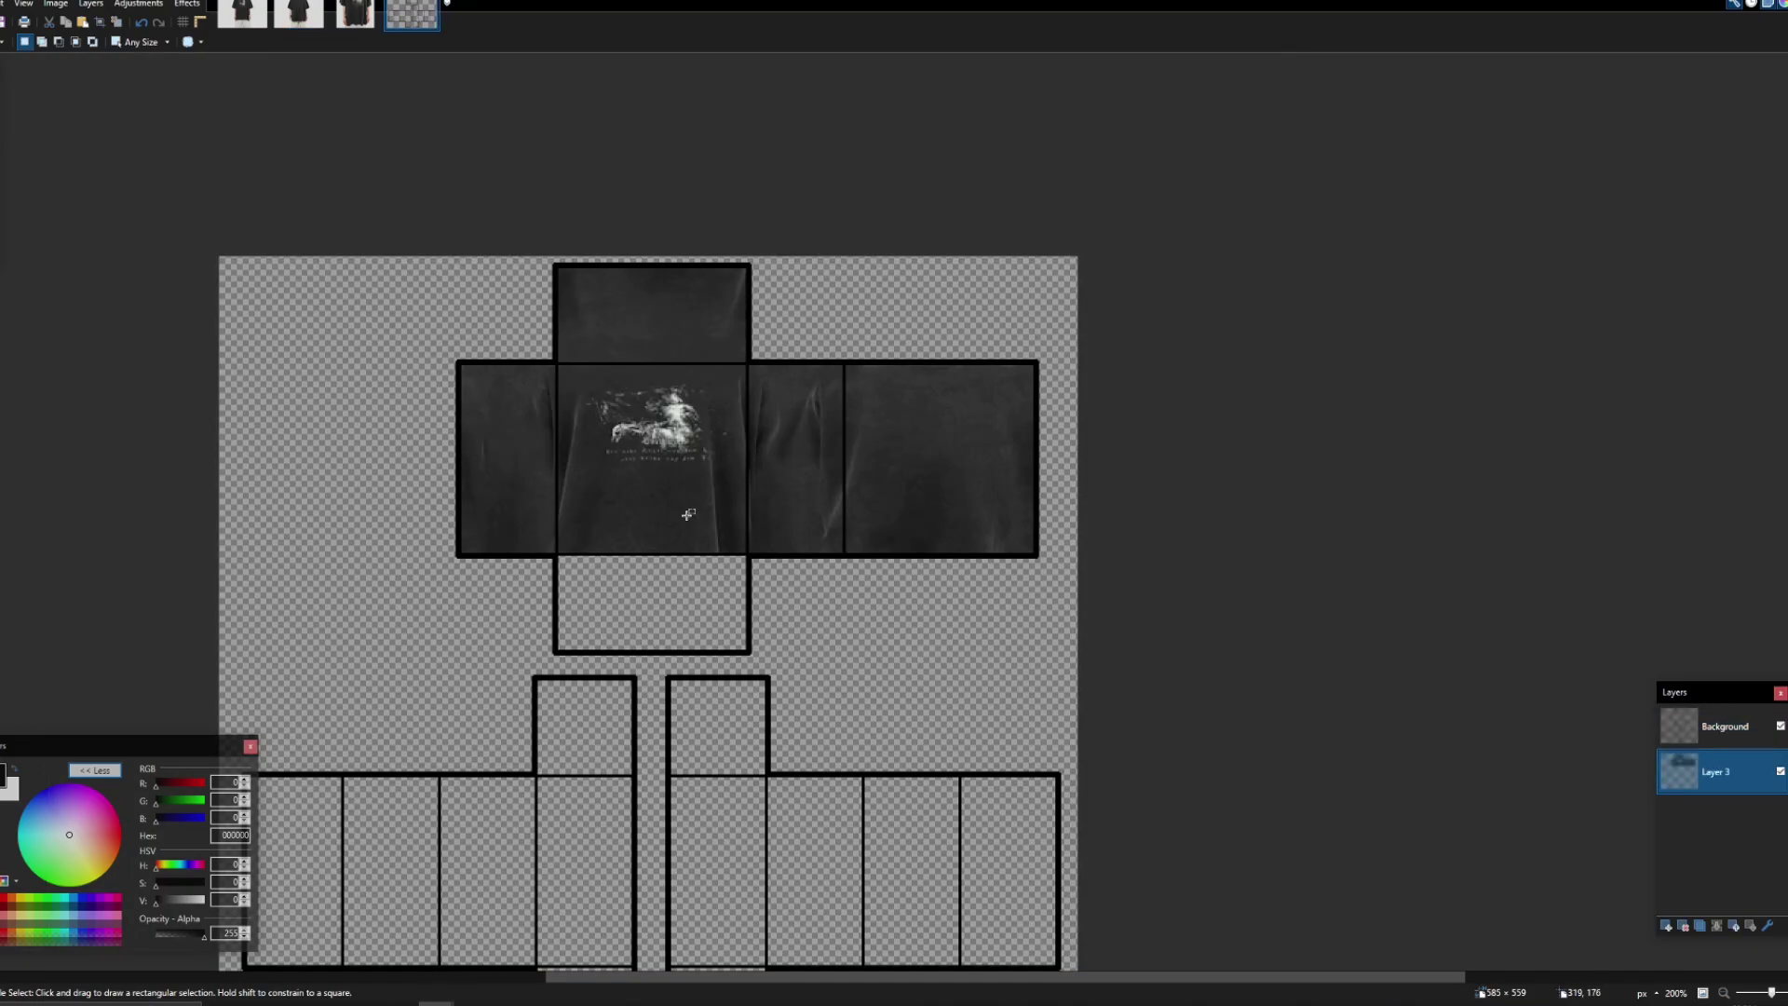
Step: Paste the fabric into the left sleeve and spread it over the upper part of all four panels, about 131 × 47 px per panel pair
scroll(880, 406, "up", 2)
key("ctrl+shift+v")
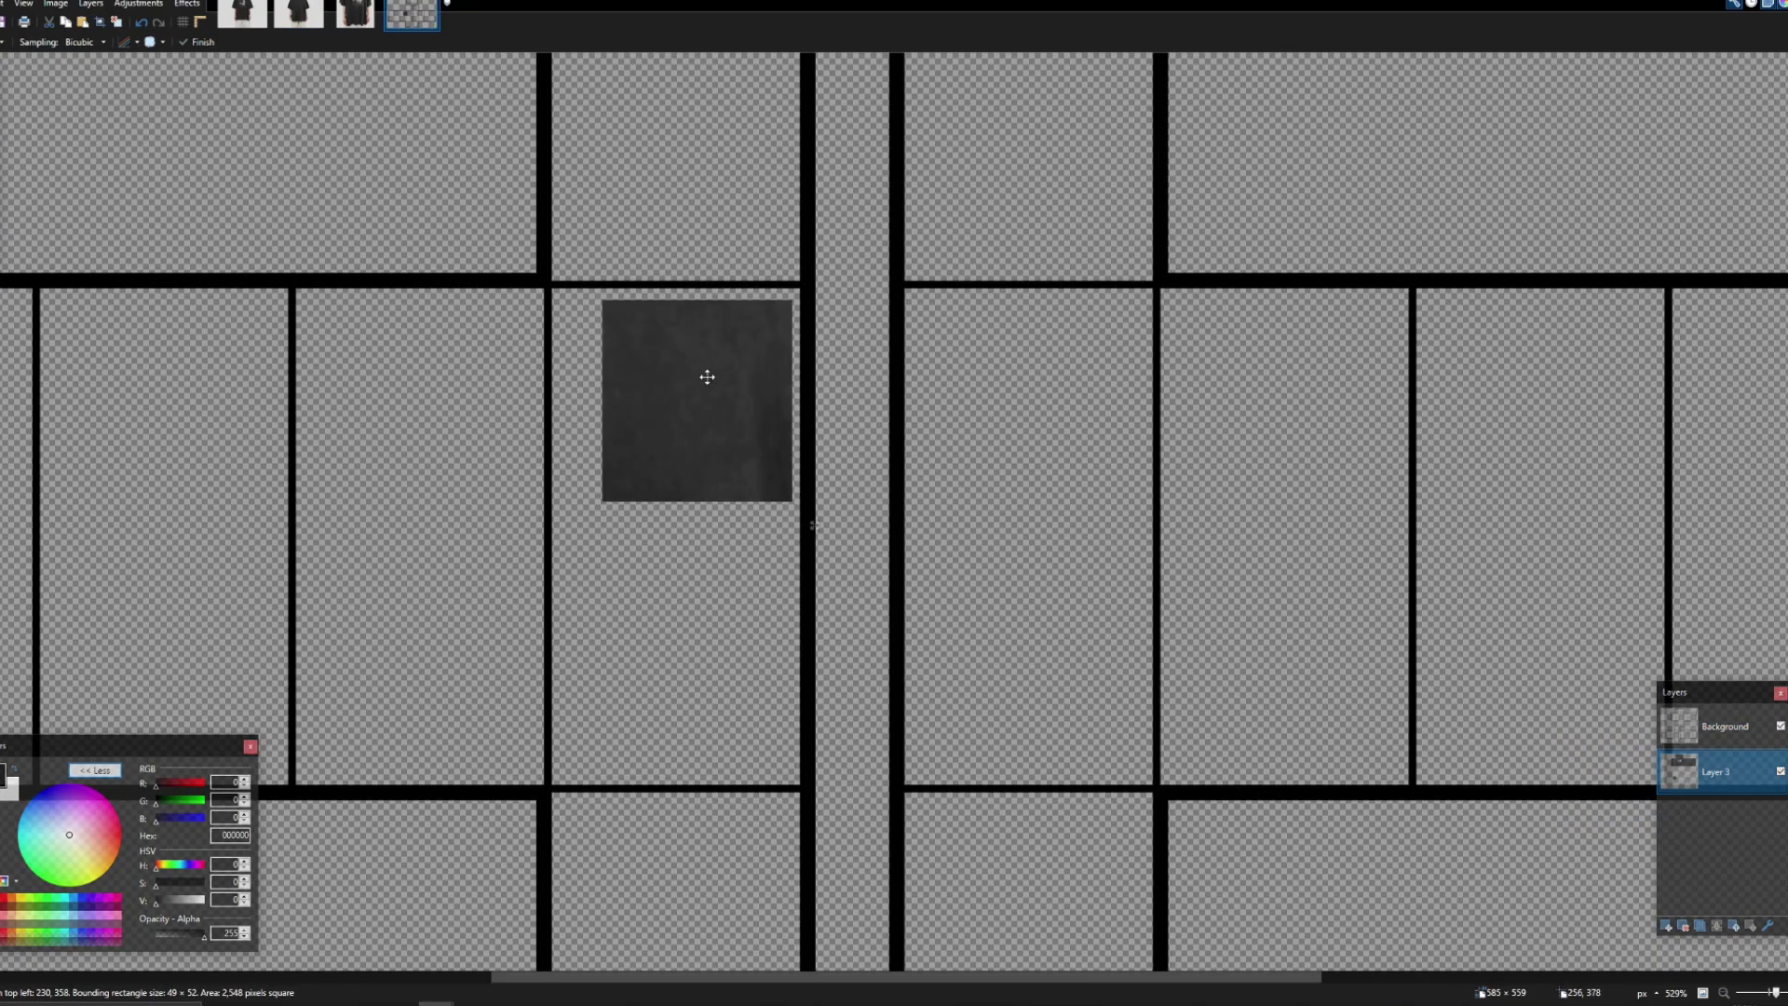
left_click_drag(707, 379, 713, 368)
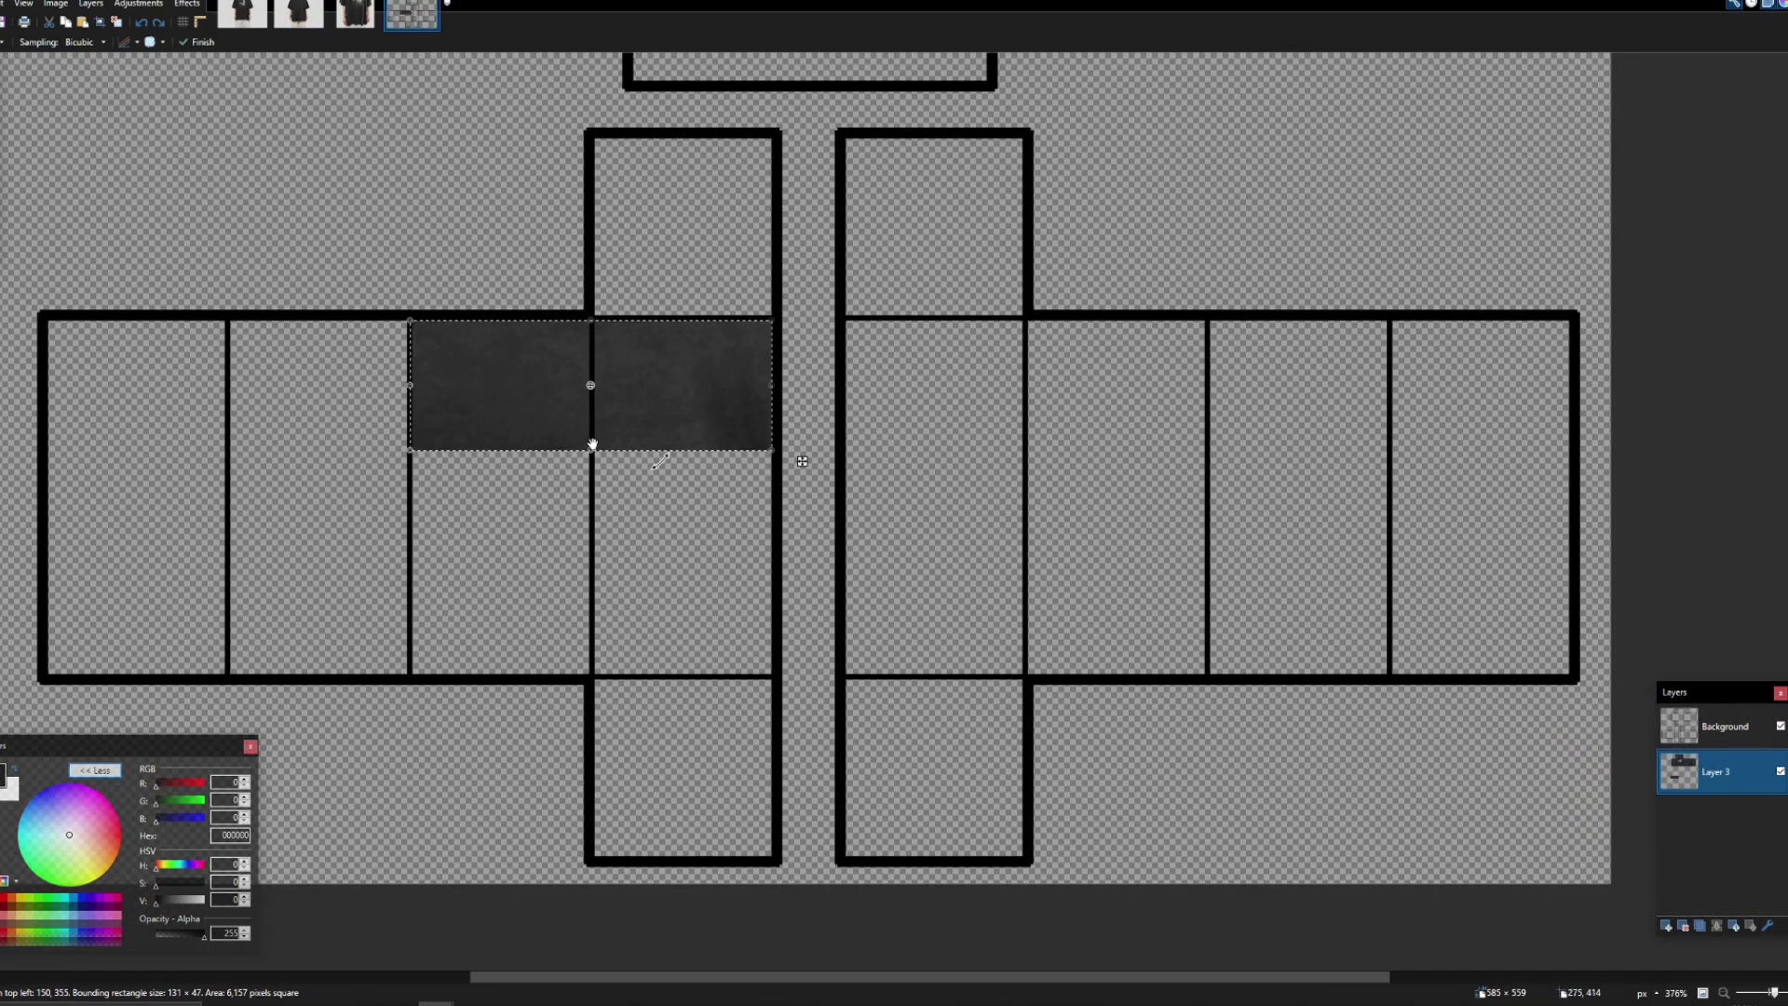
left_click_drag(584, 452, 55, 348)
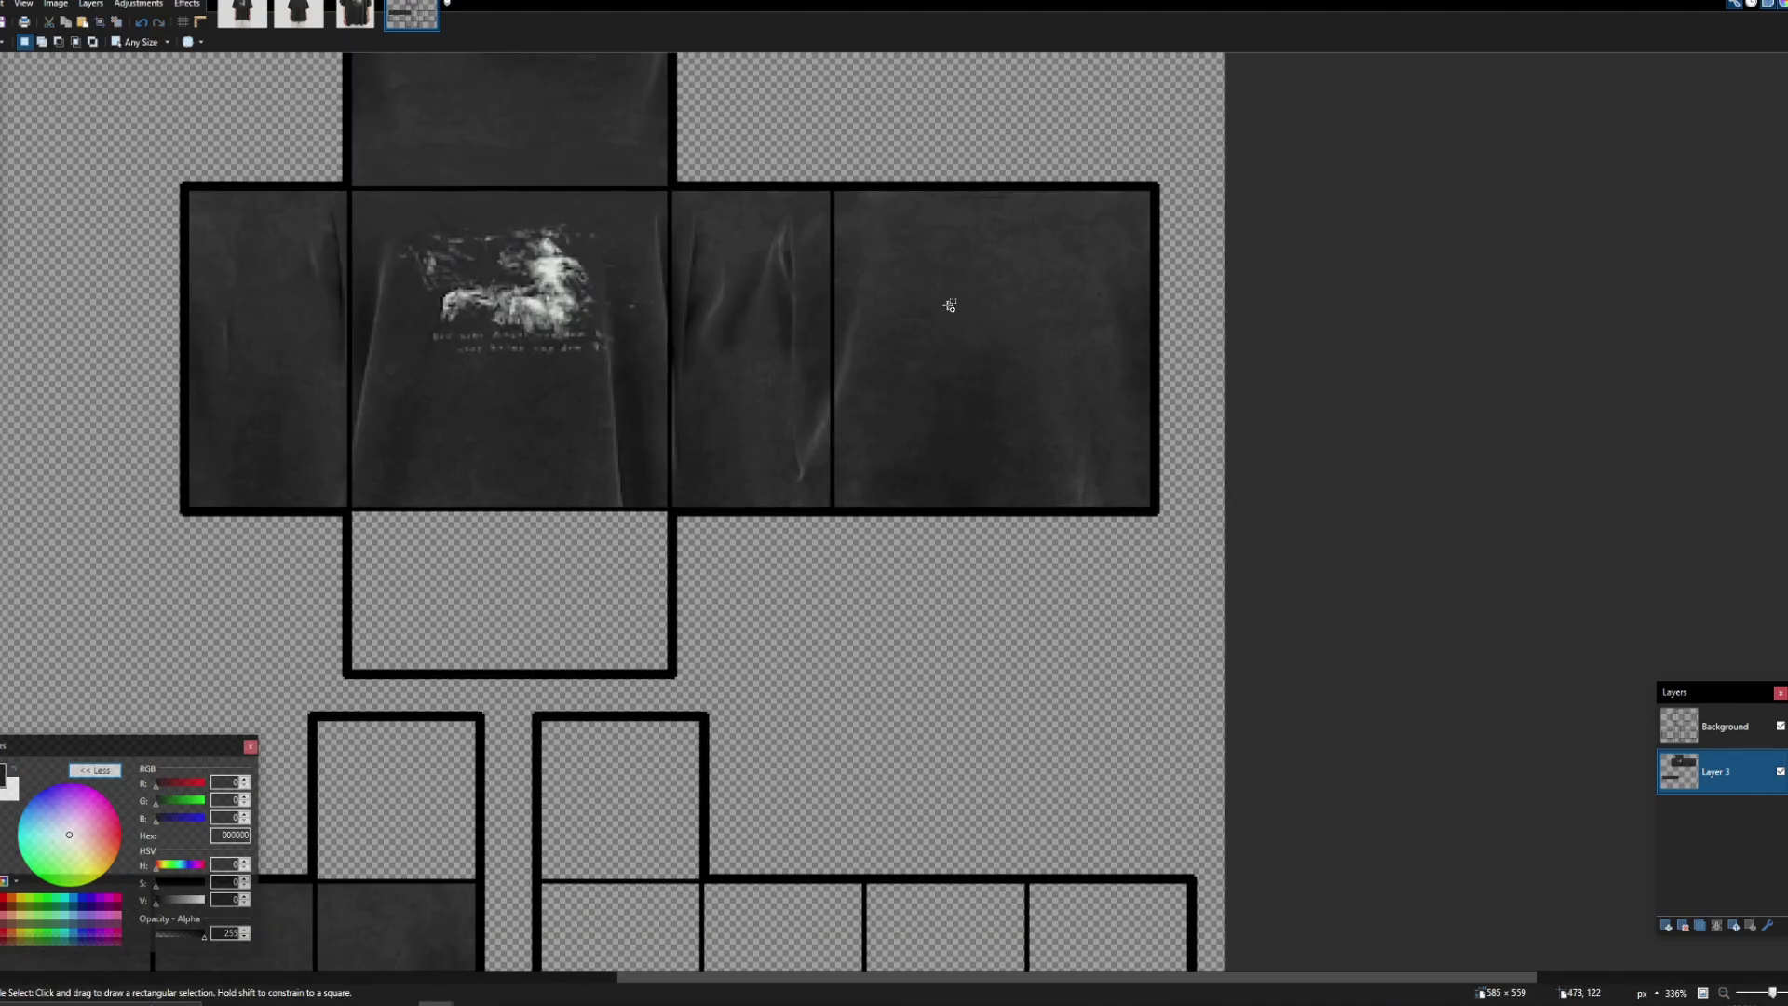
Step: Copy a 77 × 79 px patch from the back panel and shrink it to fit the left sleeve's top panel
left_click_drag(925, 226, 1114, 421)
key("ctrl+c")
key("ctrl+v")
left_click_drag(1055, 292, 731, 319)
scroll(456, 433, "up", 4)
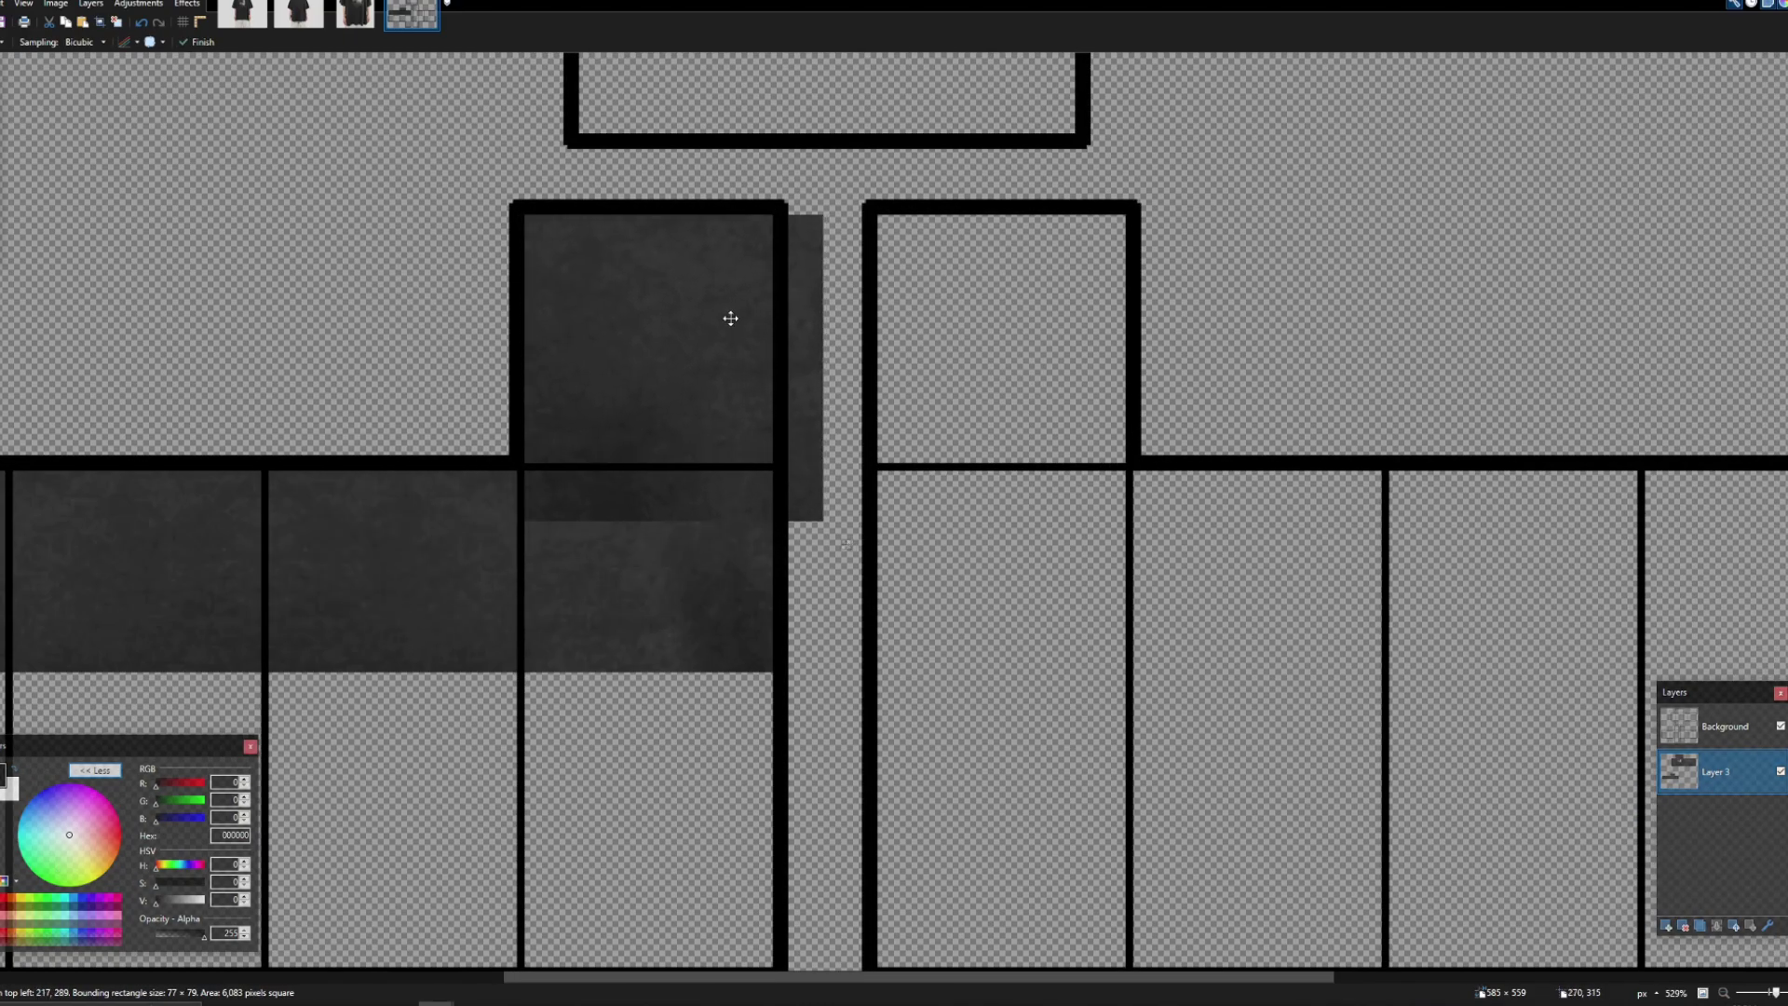
left_click_drag(821, 522, 767, 463)
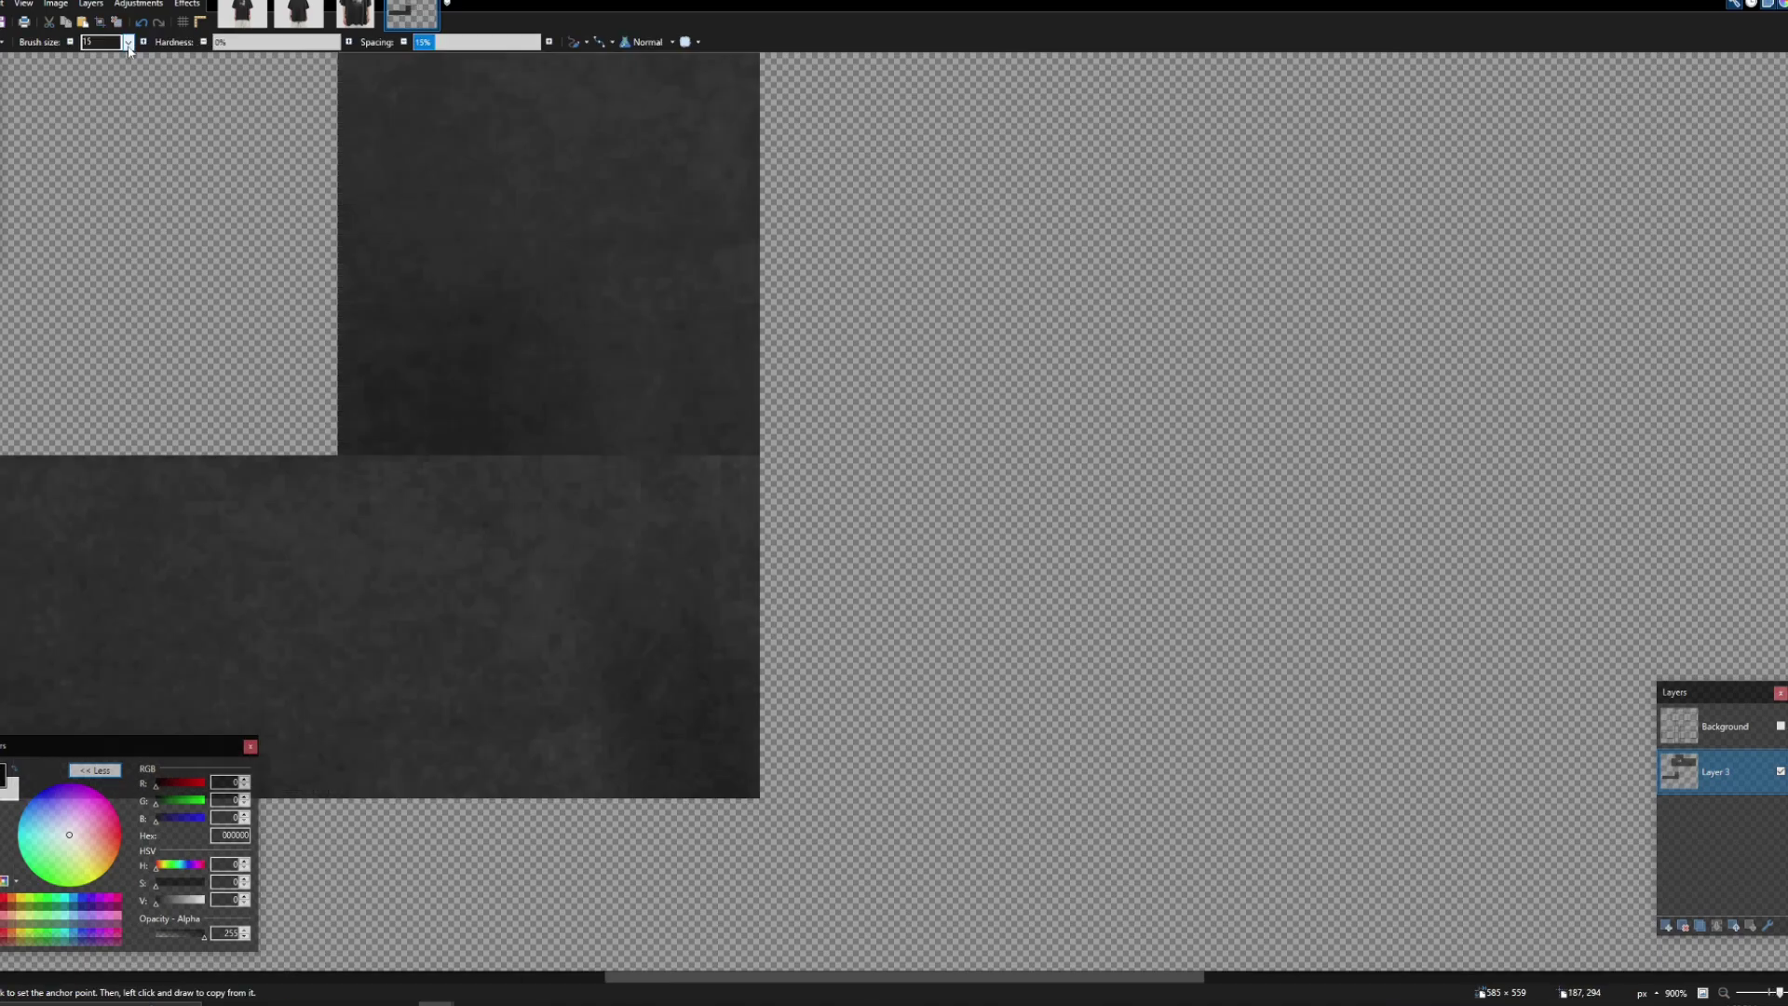
Step: Blend the seam between the left sleeve's top panel and the fabric row below it using Clone Stamp
scroll(592, 419, "up", 2)
left_click(575, 416, "ctrl")
mouse_move(695, 631)
left_mouse_down()
mouse_move(715, 630)
mouse_move(627, 551)
left_mouse_up()
left_click(659, 456, "ctrl")
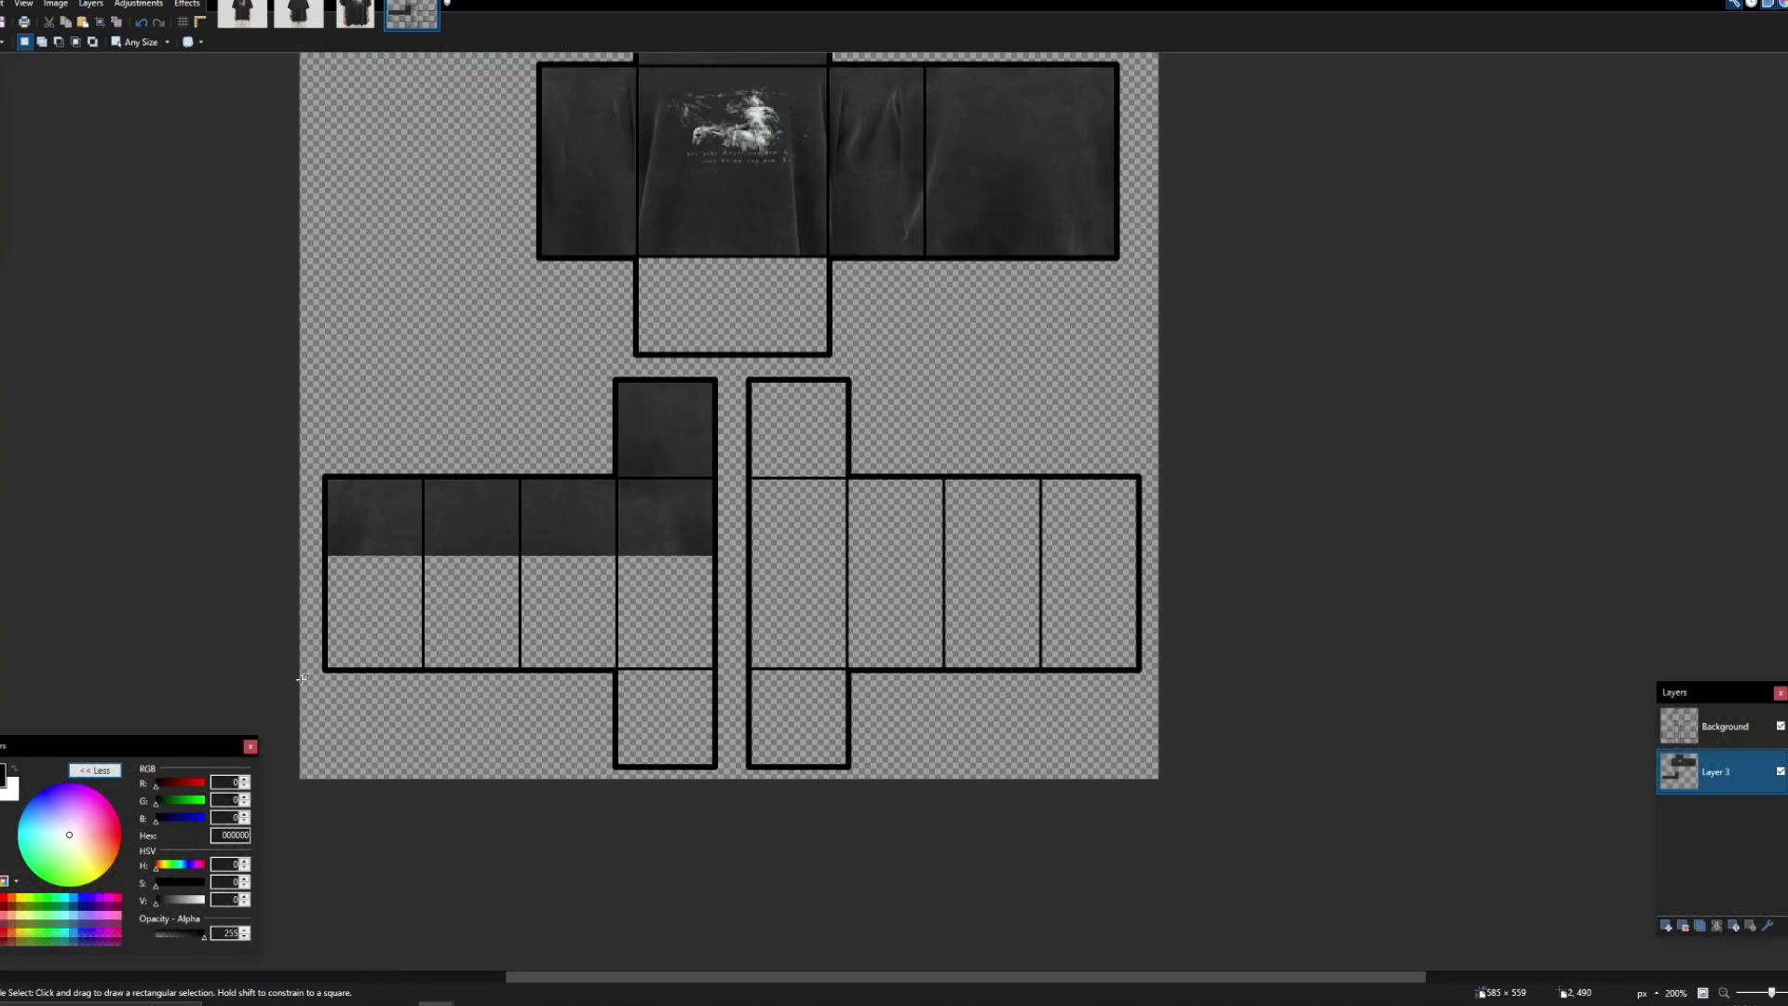
Step: Copy the left sleeve fabric onto a new layer, flip it horizontally to fill the right sleeve, and merge it down
left_click_drag(301, 700, 731, 364)
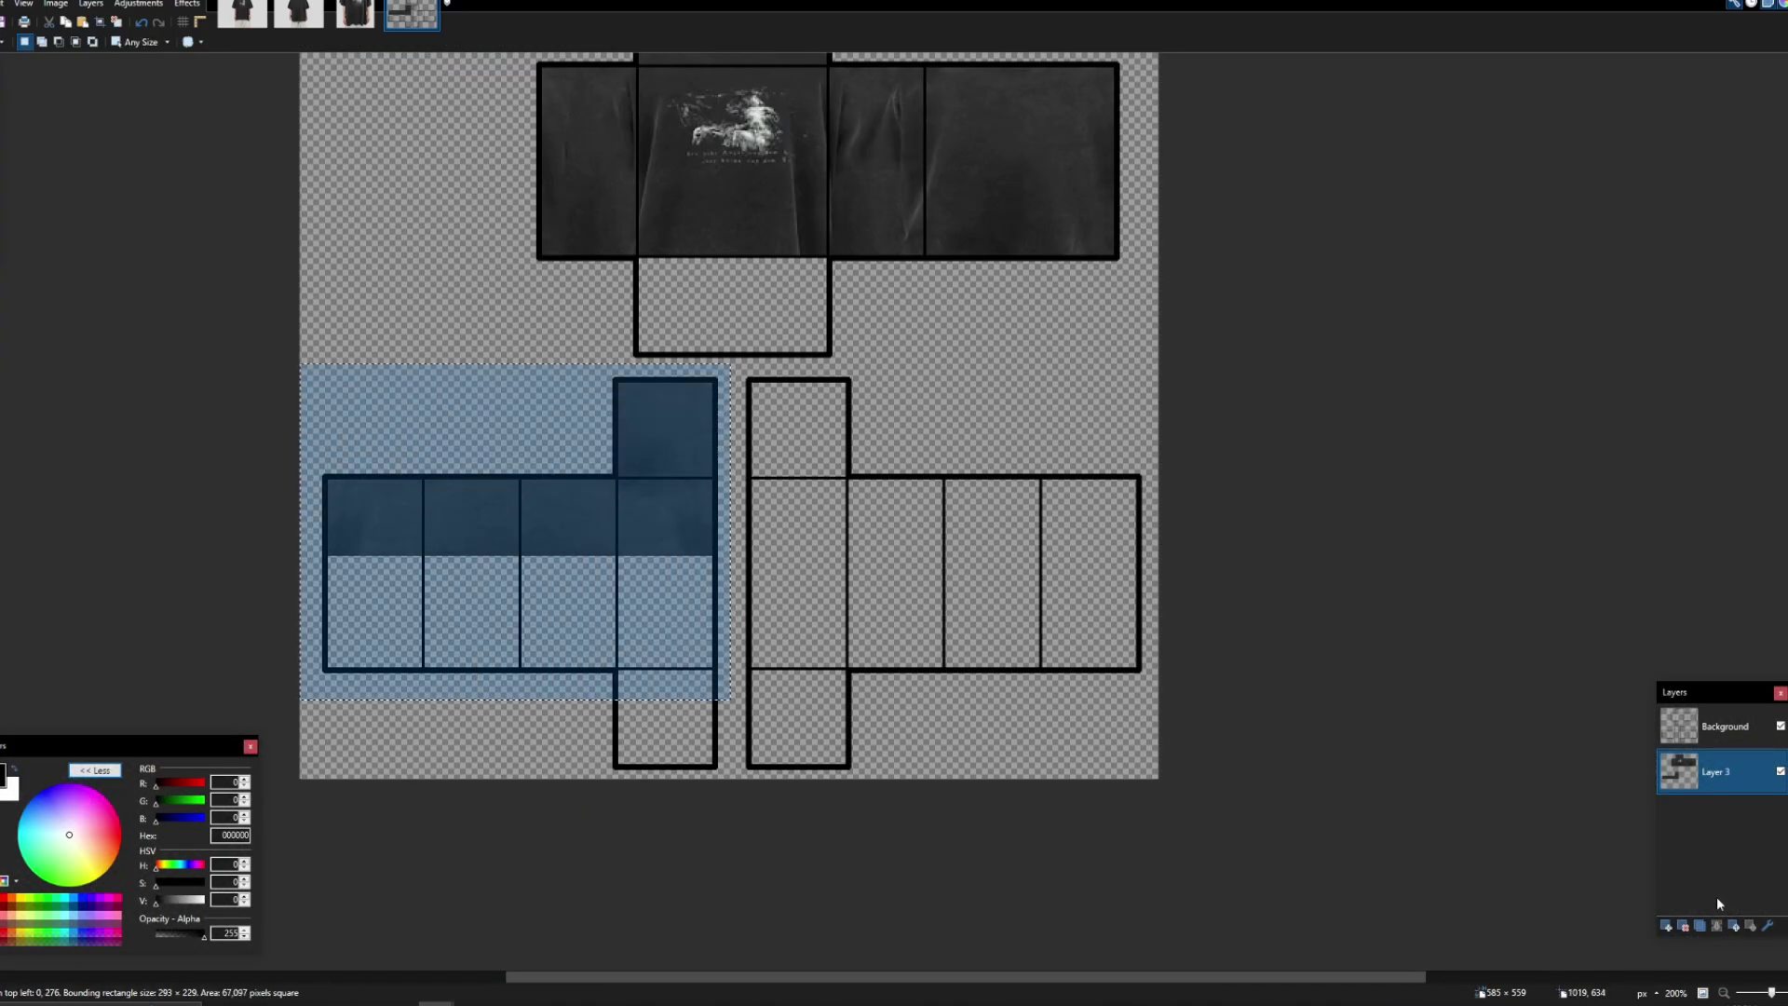
left_click(1664, 927)
key("ctrl+v")
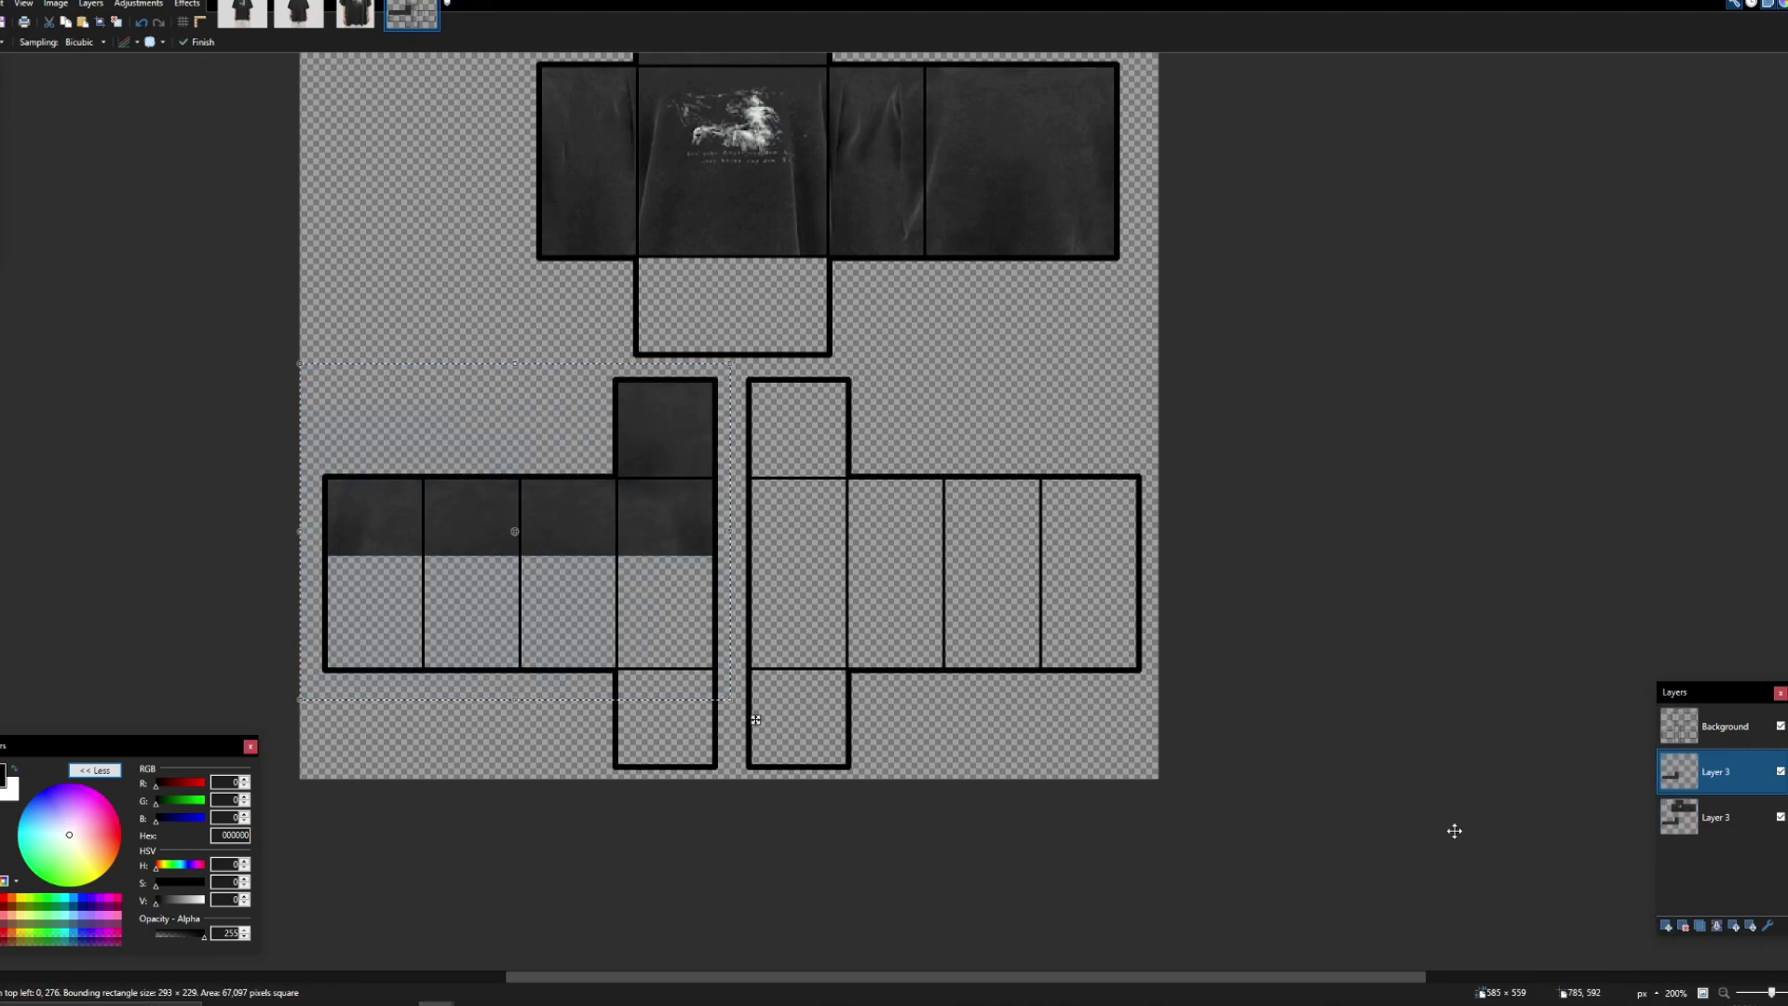
left_click(91, 4)
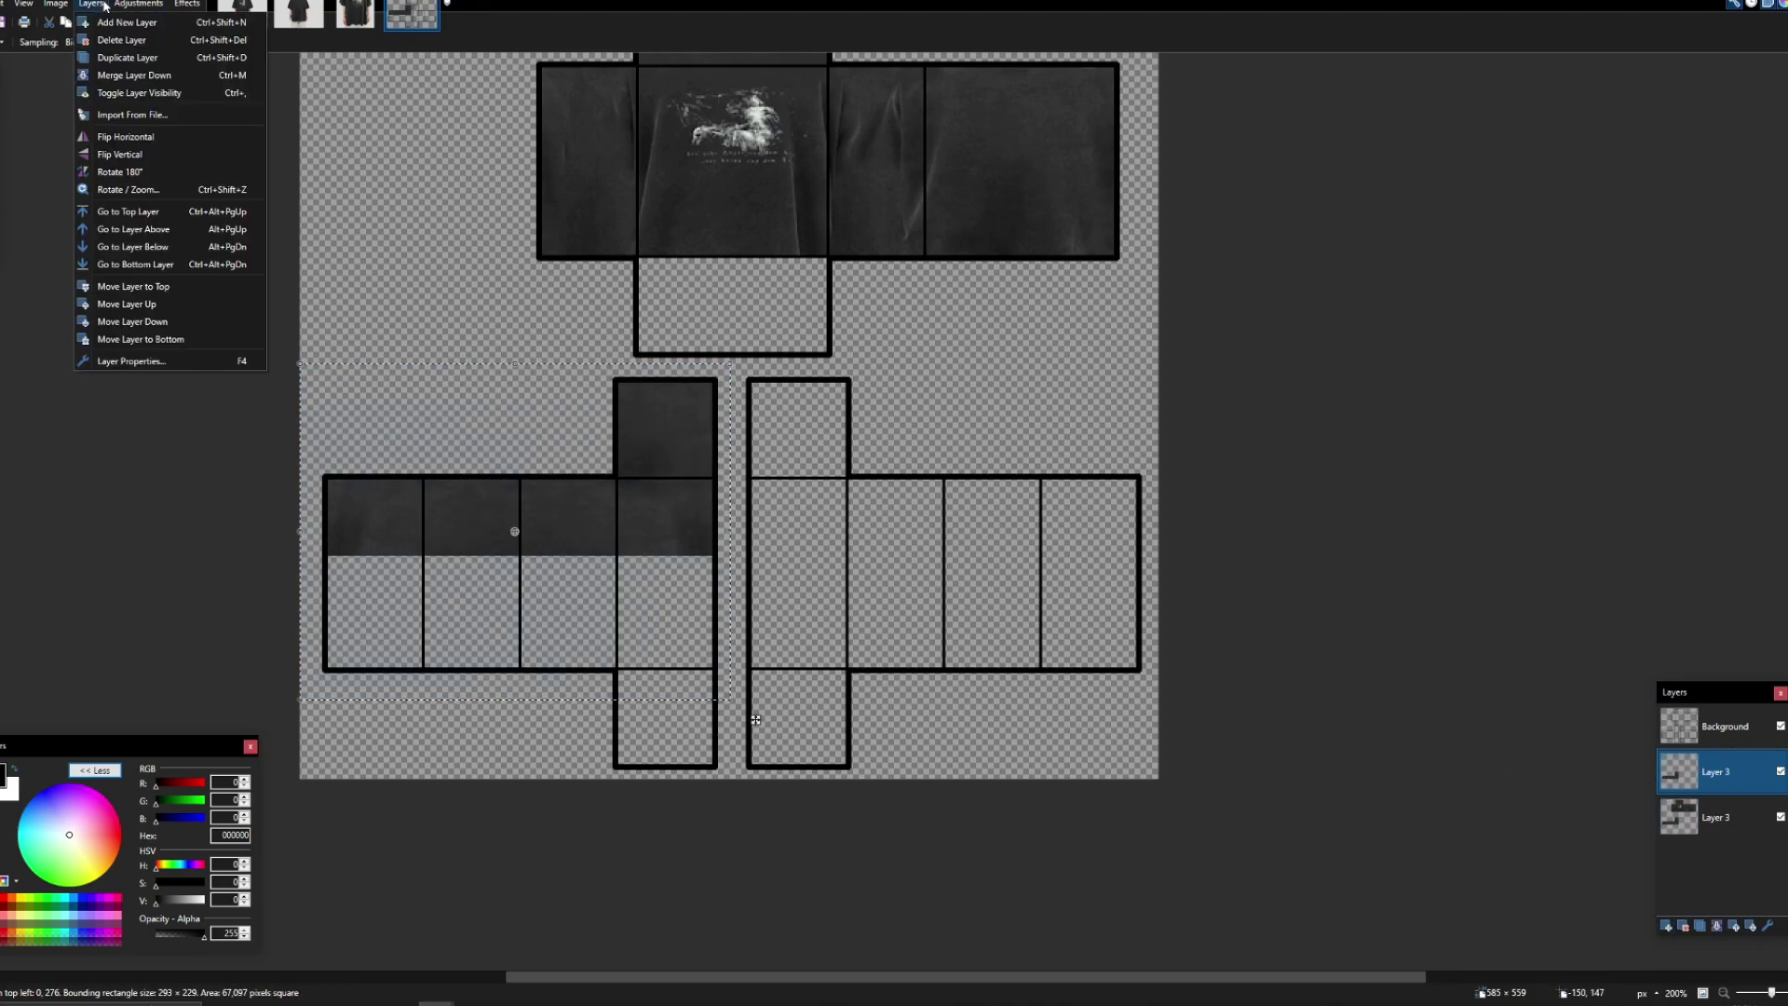
left_click(109, 138)
scroll(868, 545, "up", 5)
left_click_drag(869, 544, 884, 542)
scroll(652, 396, "down", 5)
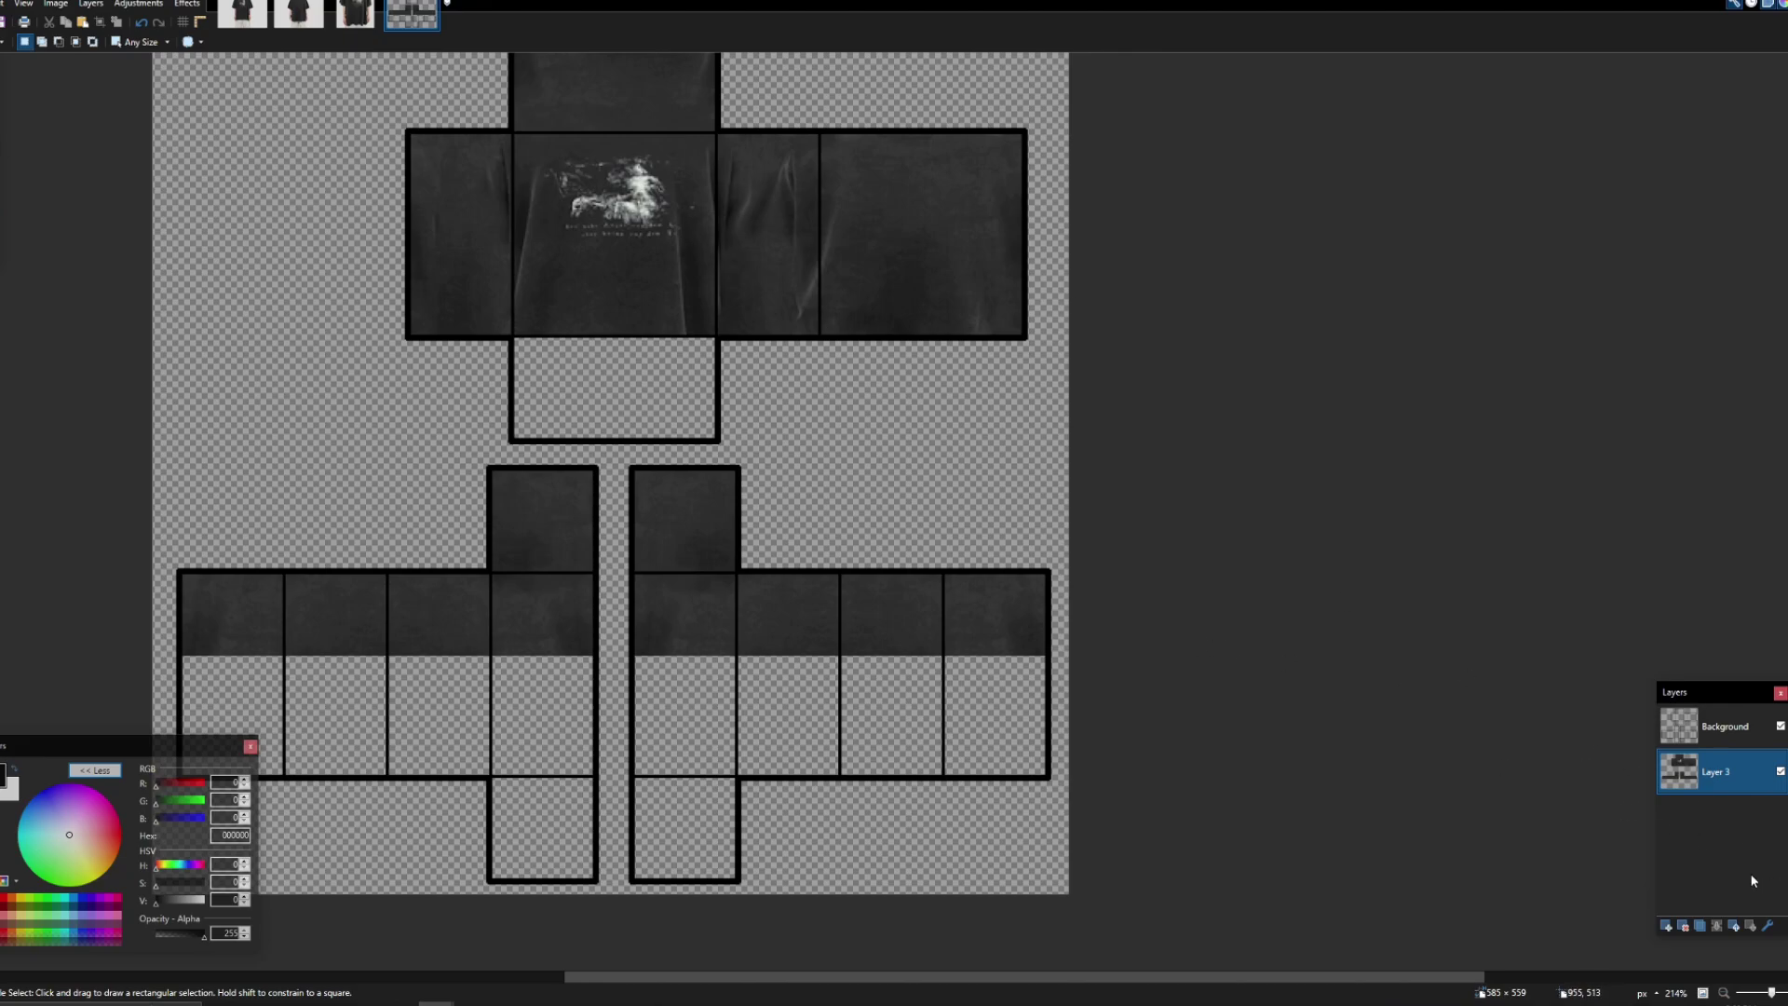
Step: Copy the upper 68 × 77 px of the creased side panel onto a new layer, placed over the right sleeve's innermost panel
scroll(761, 247, "up", 5)
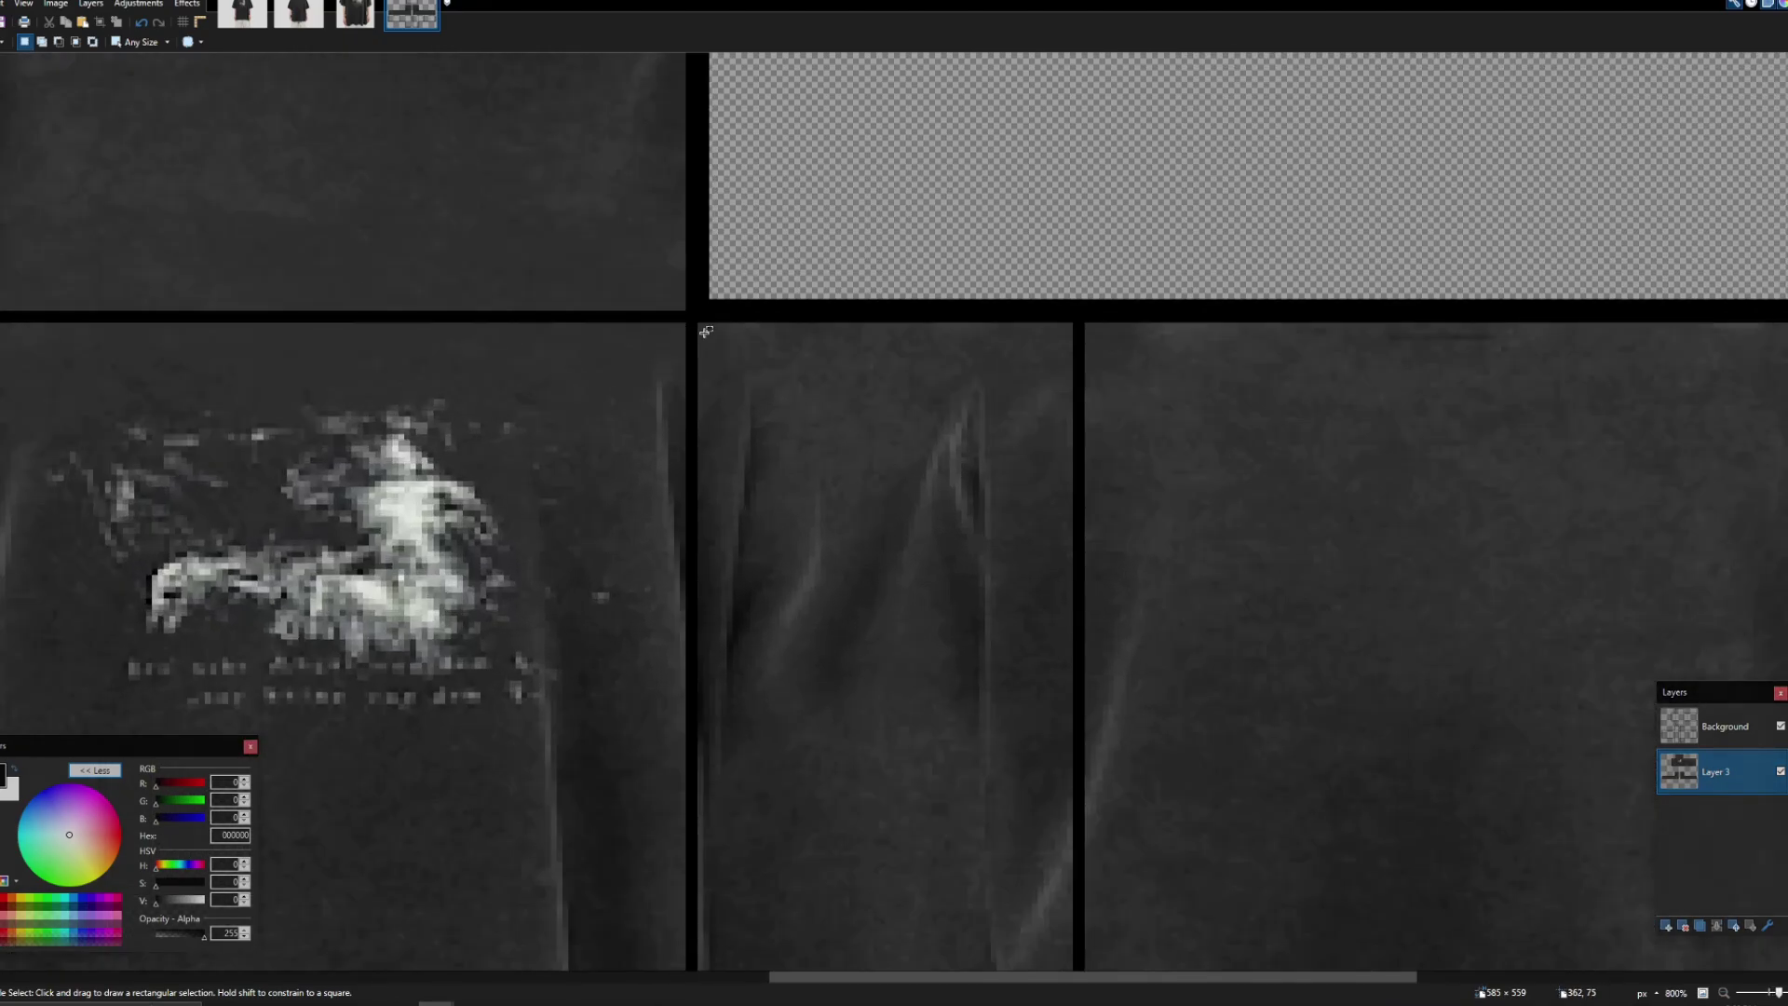
left_click_drag(687, 322, 1086, 775)
scroll(728, 673, "down", 3)
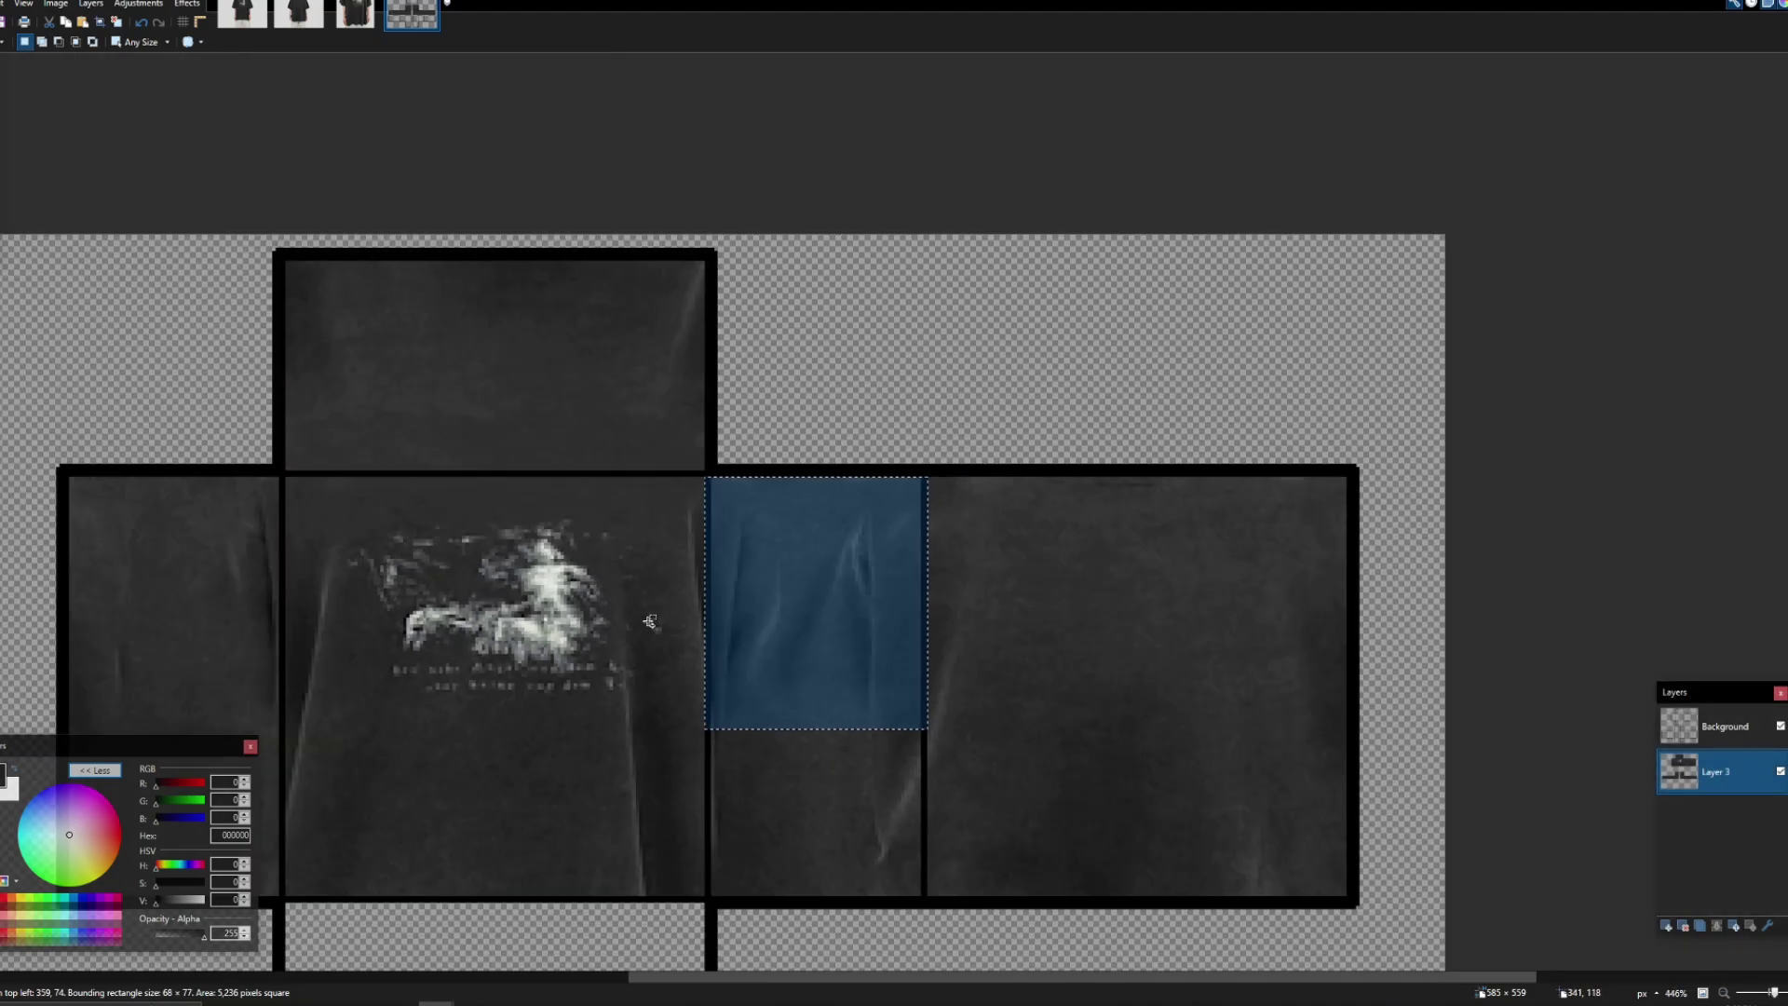
scroll(764, 648, "down", 1)
left_click(1665, 927)
key("ctrl+v")
left_click_drag(787, 596, 961, 562)
scroll(927, 730, "up", 2)
scroll(961, 563, "down", 3)
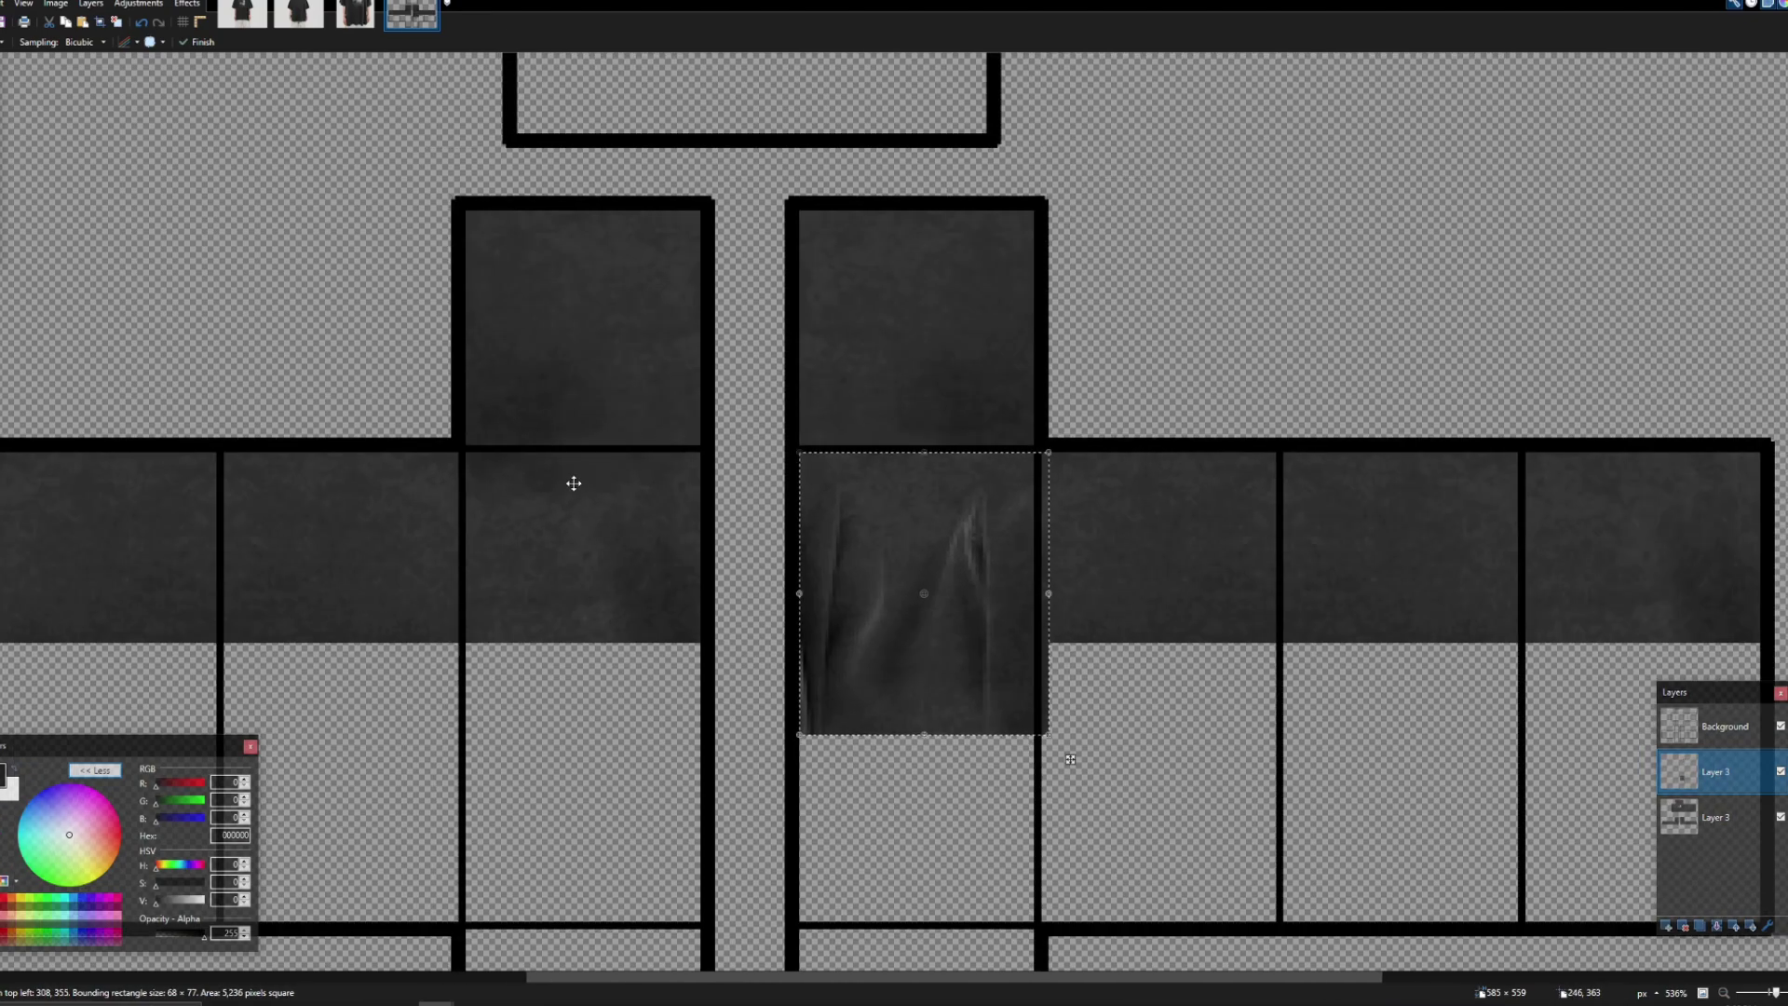
scroll(978, 571, "up", 3)
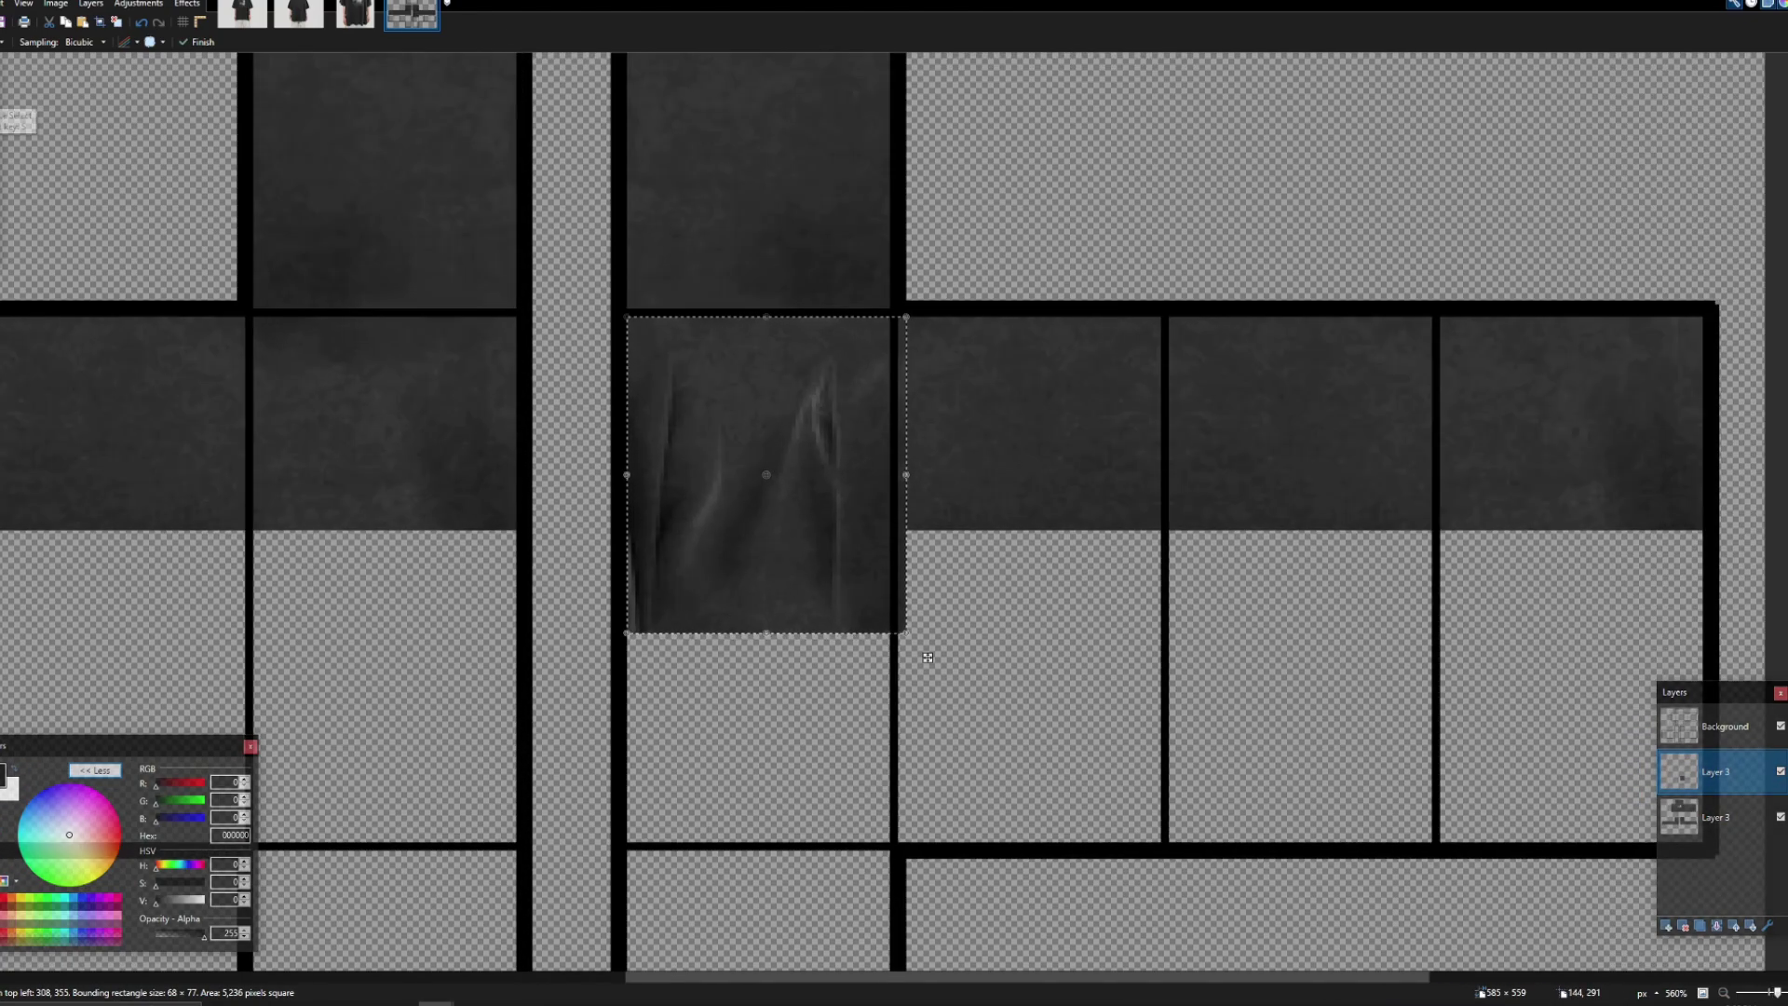
Step: Delete the part of the pasted crease patch that extends below the right sleeve's fabric edge
key("s")
left_click_drag(1310, 848, 491, 534)
key("Delete")
scroll(652, 491, "up", 2)
Step: Soften the outer edge of the crease patch with the Eraser so it blends into the right sleeve fabric
key("e")
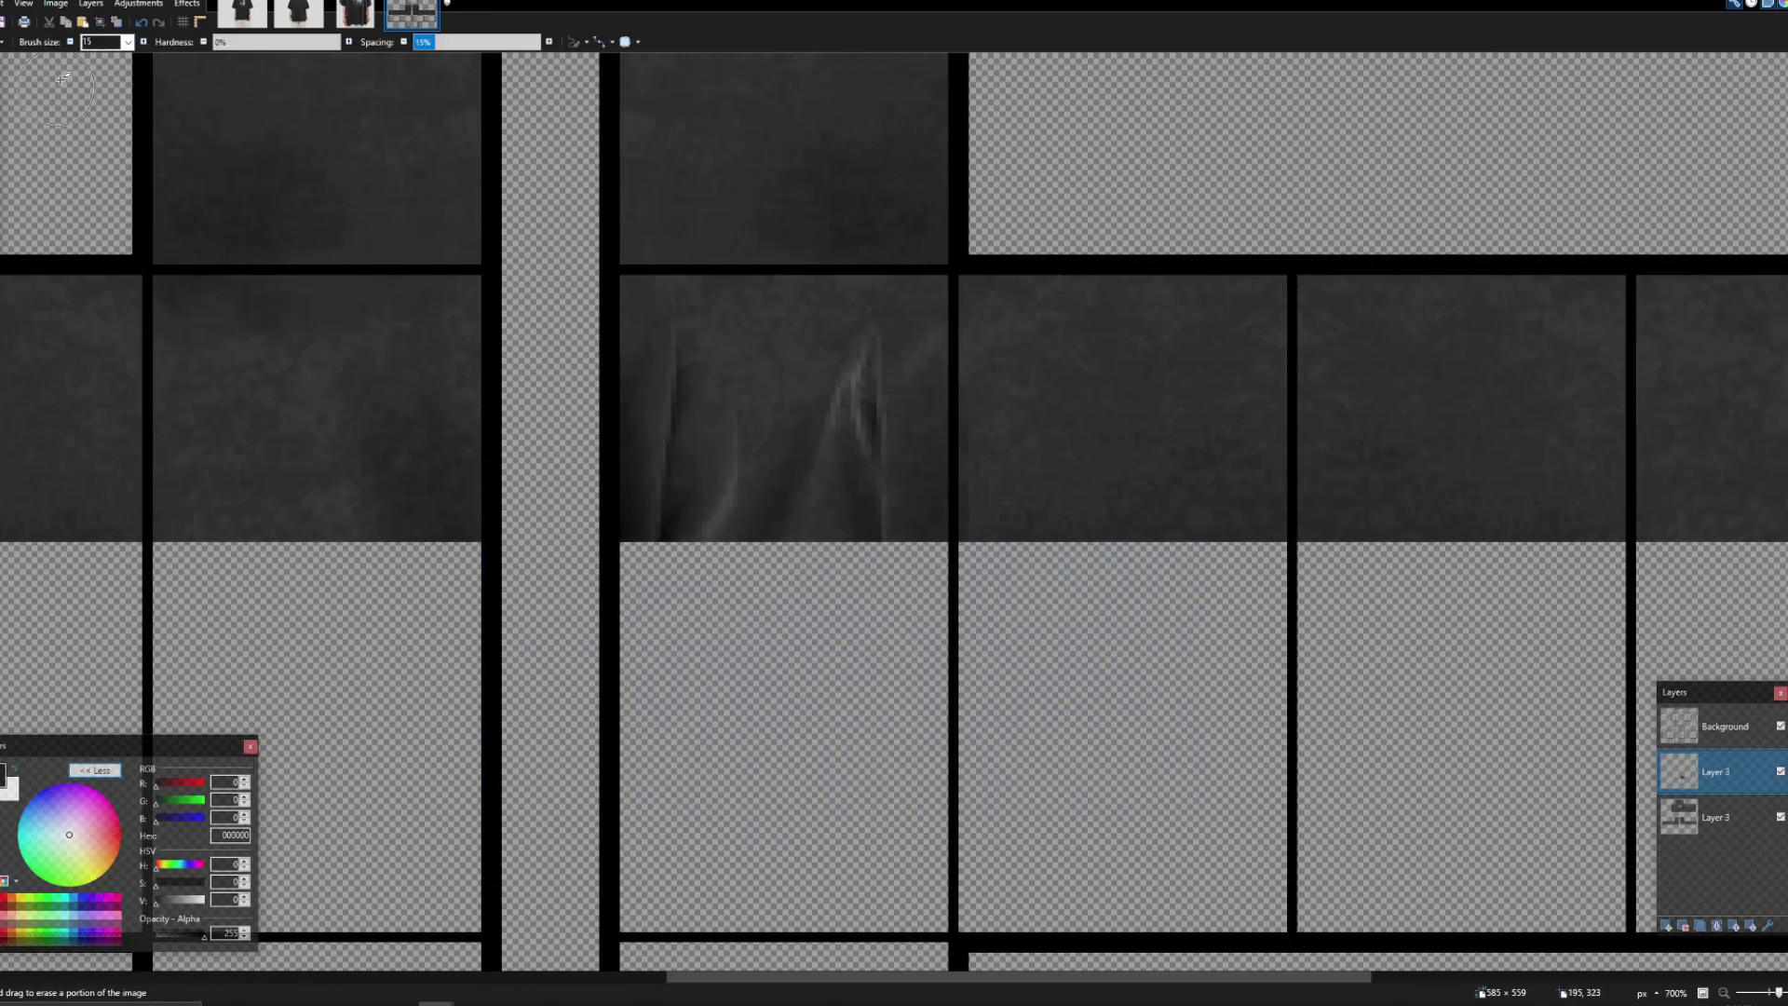
scroll(120, 42, "up", 1)
mouse_move(874, 337)
left_mouse_down()
mouse_move(958, 388)
mouse_move(997, 531)
mouse_move(975, 564)
left_mouse_up()
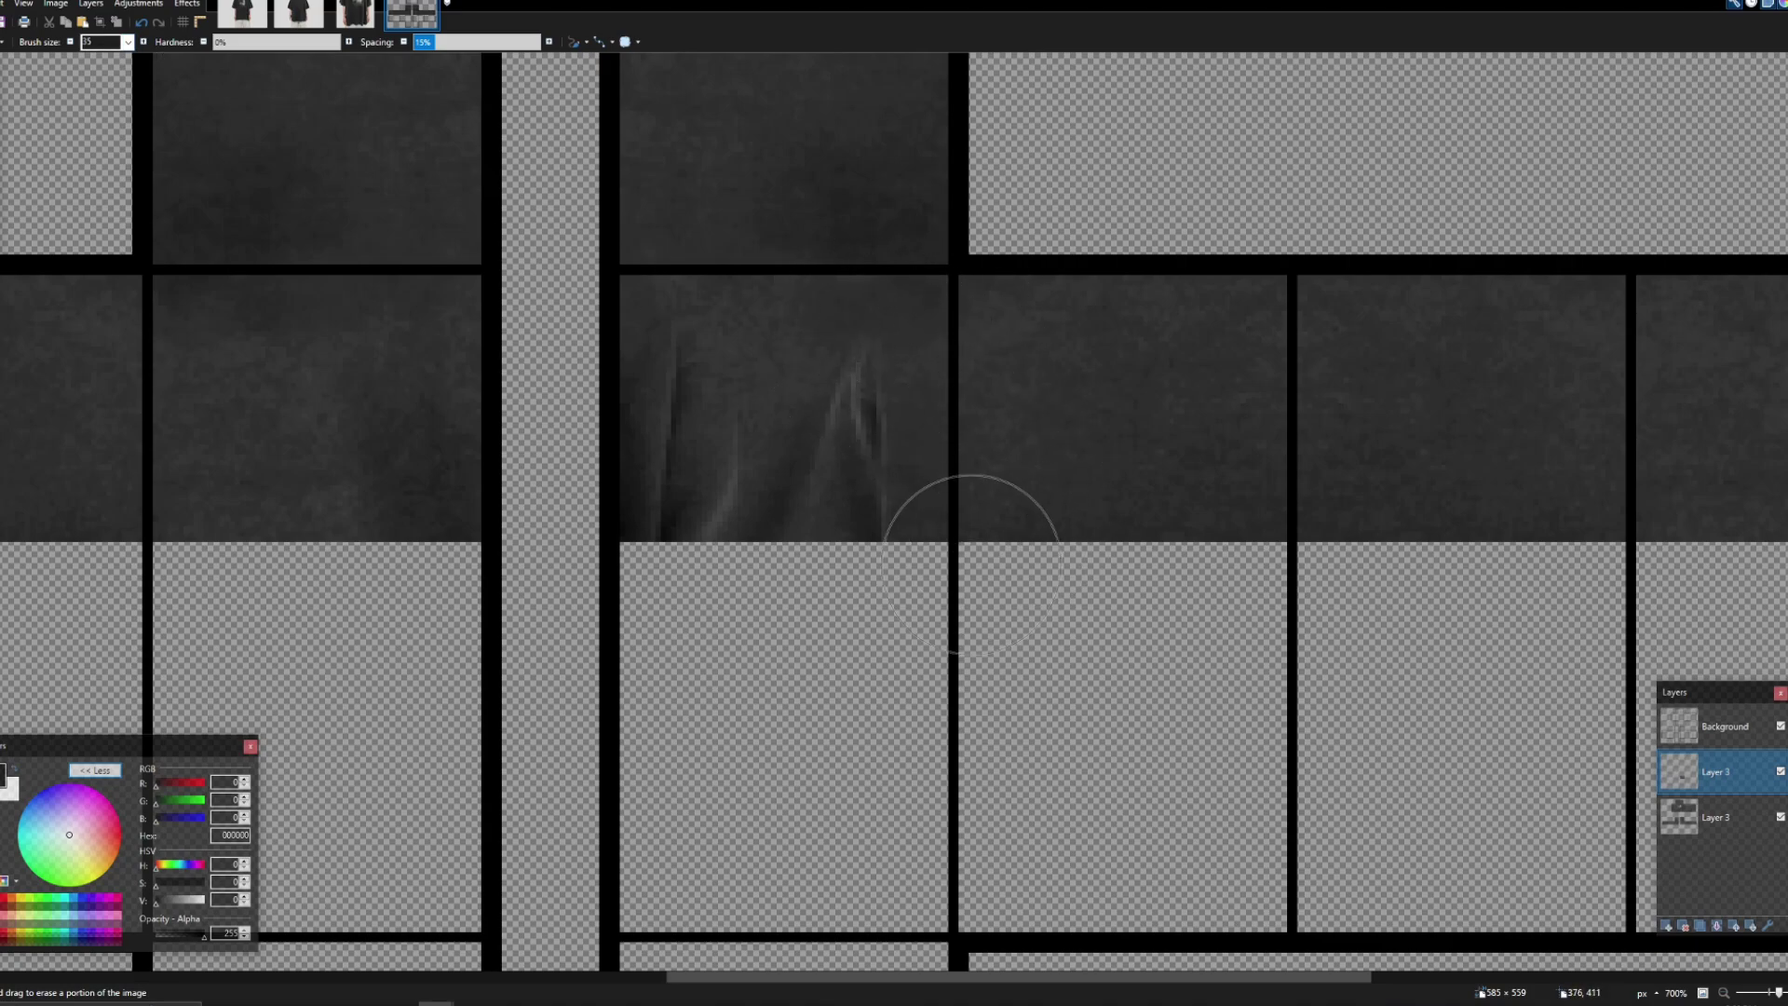
scroll(974, 564, "down", 4)
left_click(2, 103)
Step: Copy the upper 66 × 77 px of the torso's left side panel onto the crease layer and move it toward the left sleeve
scroll(509, 509, "up", 3)
left_click(1751, 817)
scroll(333, 235, "up", 3)
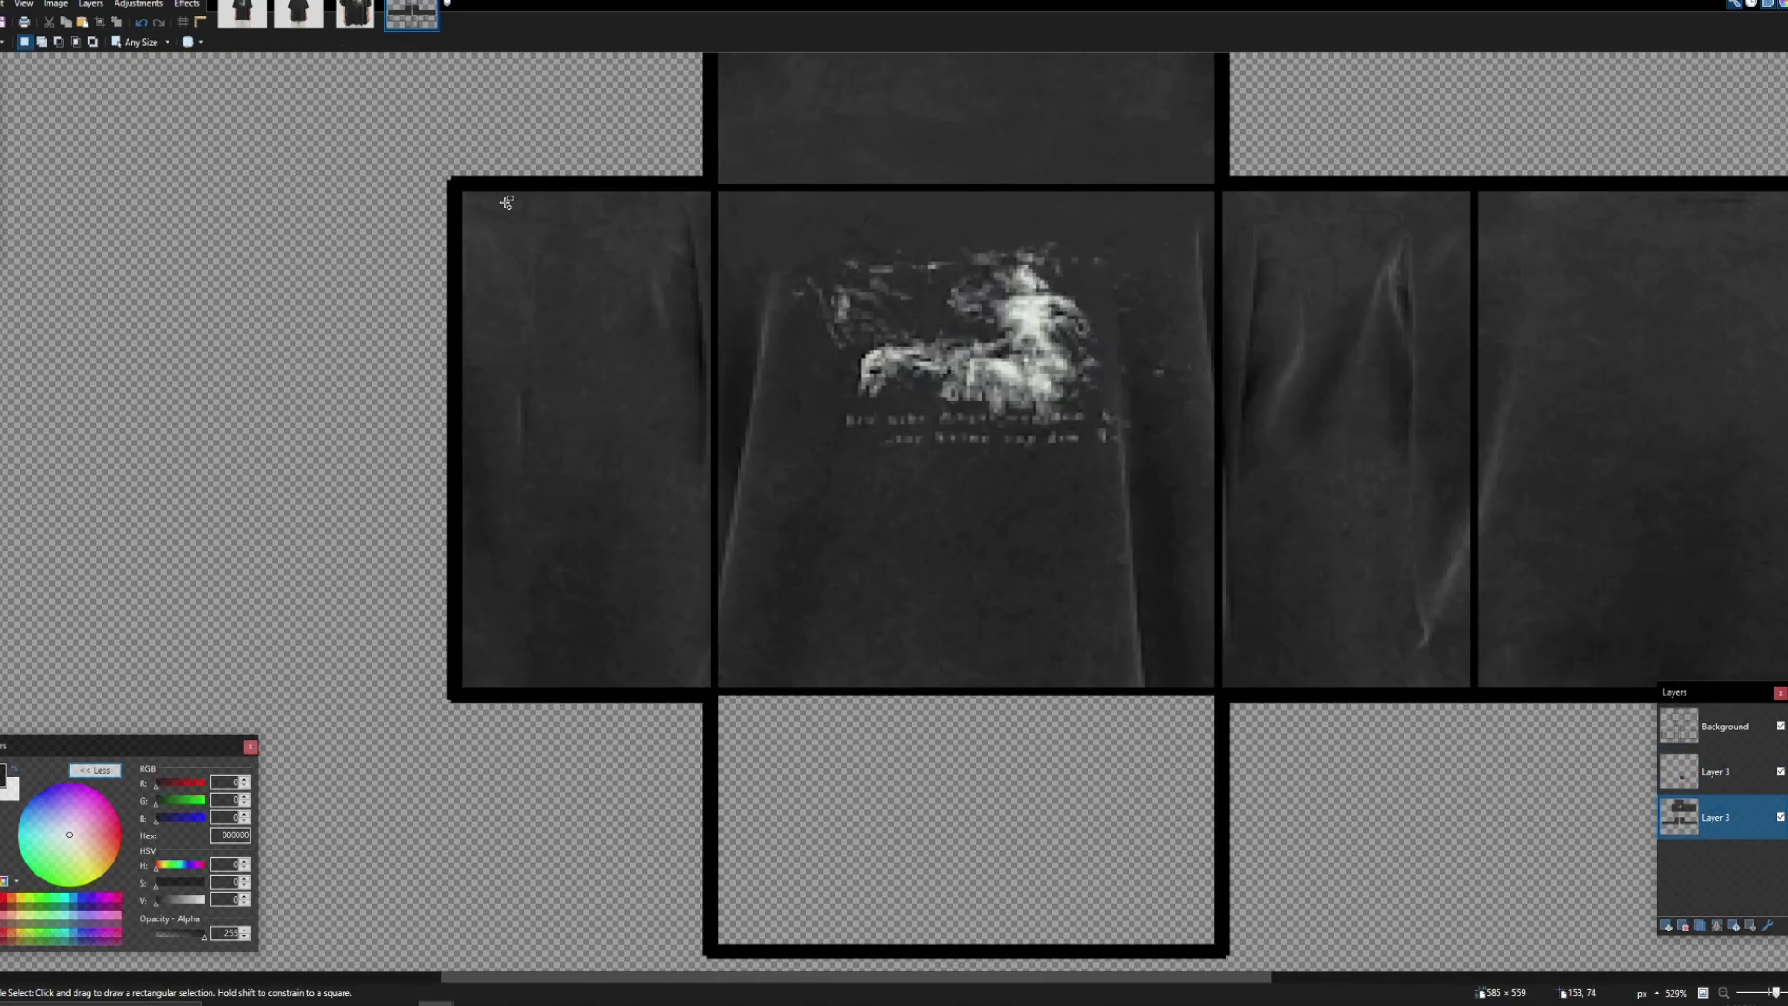
scroll(457, 194, "up", 3)
left_click_drag(430, 184, 810, 629)
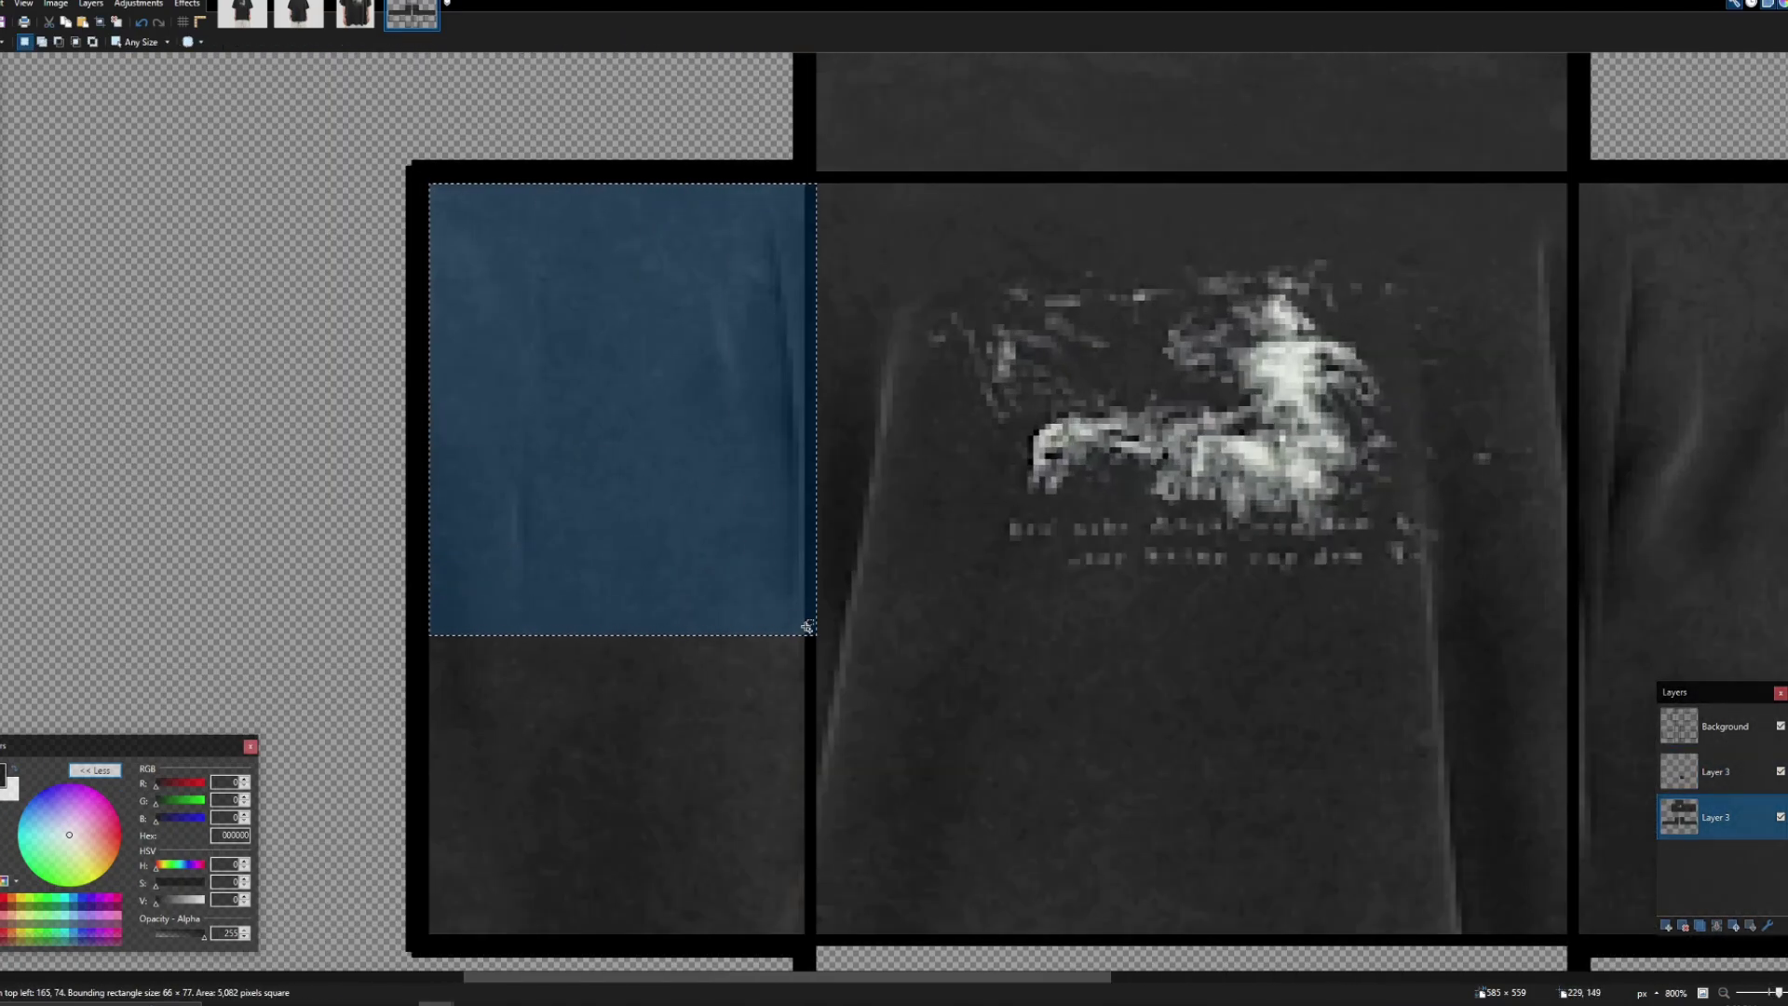
key("ctrl+c")
scroll(862, 661, "down", 2)
left_click(1684, 769)
key("ctrl+v")
left_click_drag(767, 389, 800, 1002)
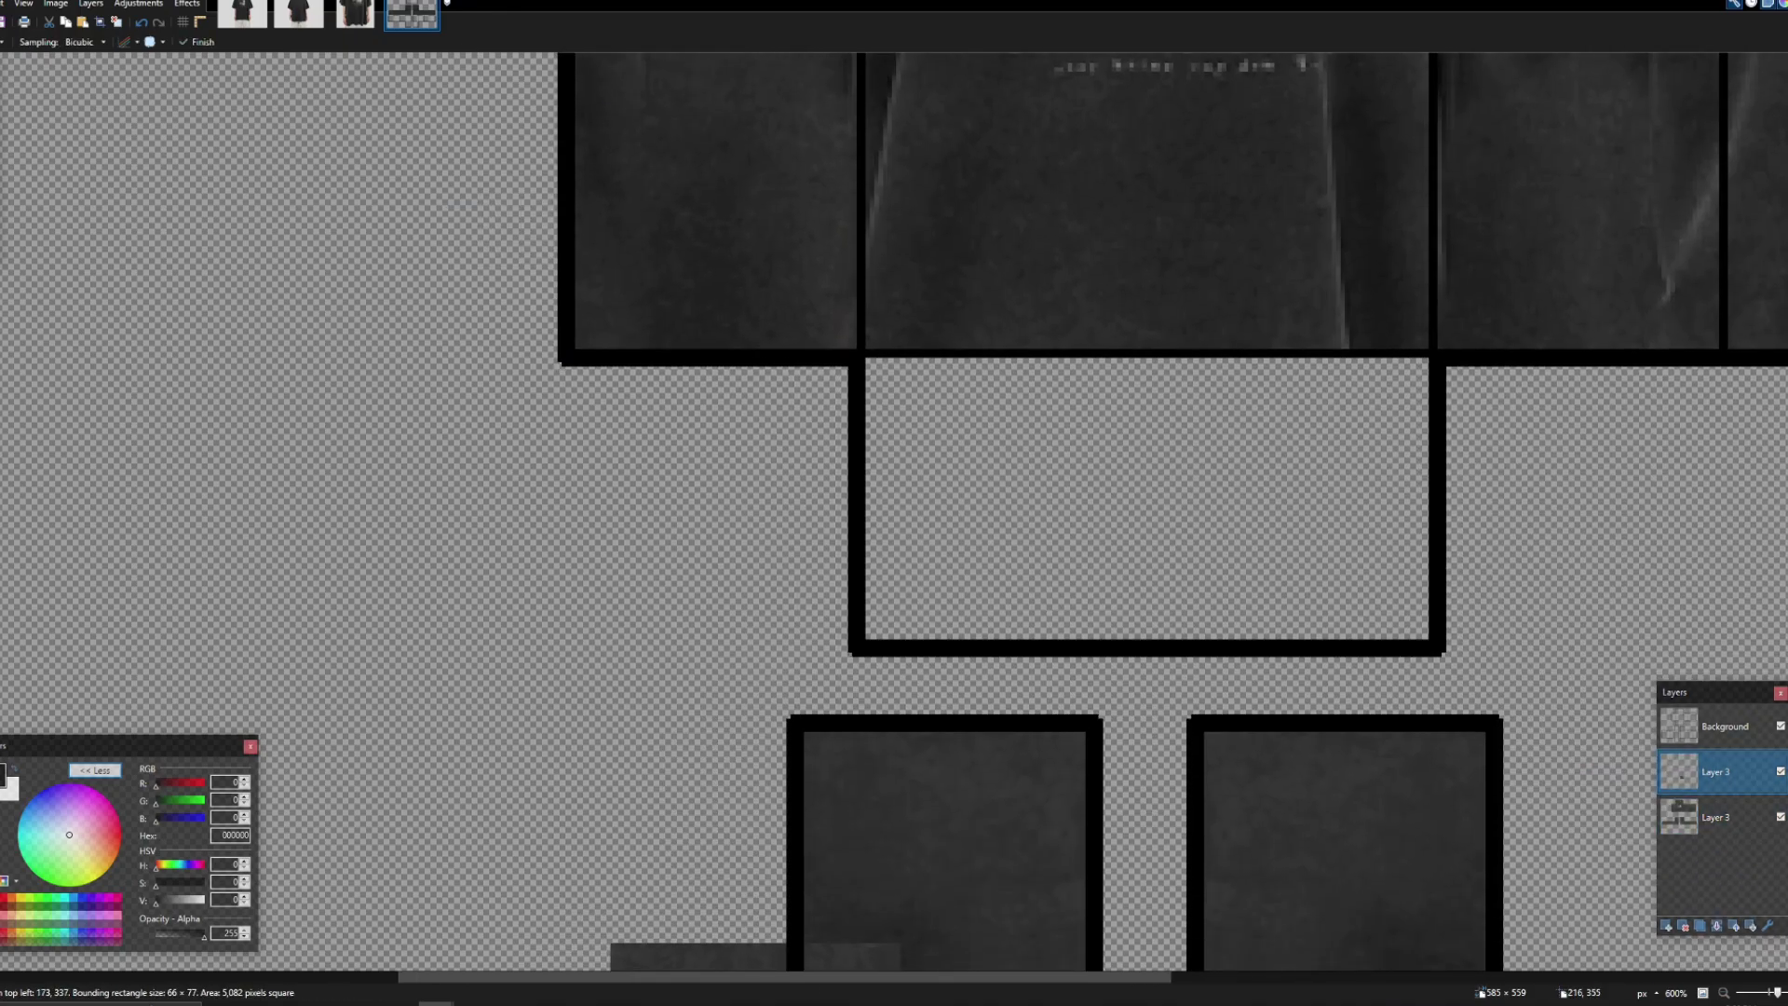
Step: Blend the crease patch into the left sleeve's innermost panel with the Eraser and merge the crease layer down
key("e")
scroll(910, 439, "down", 5)
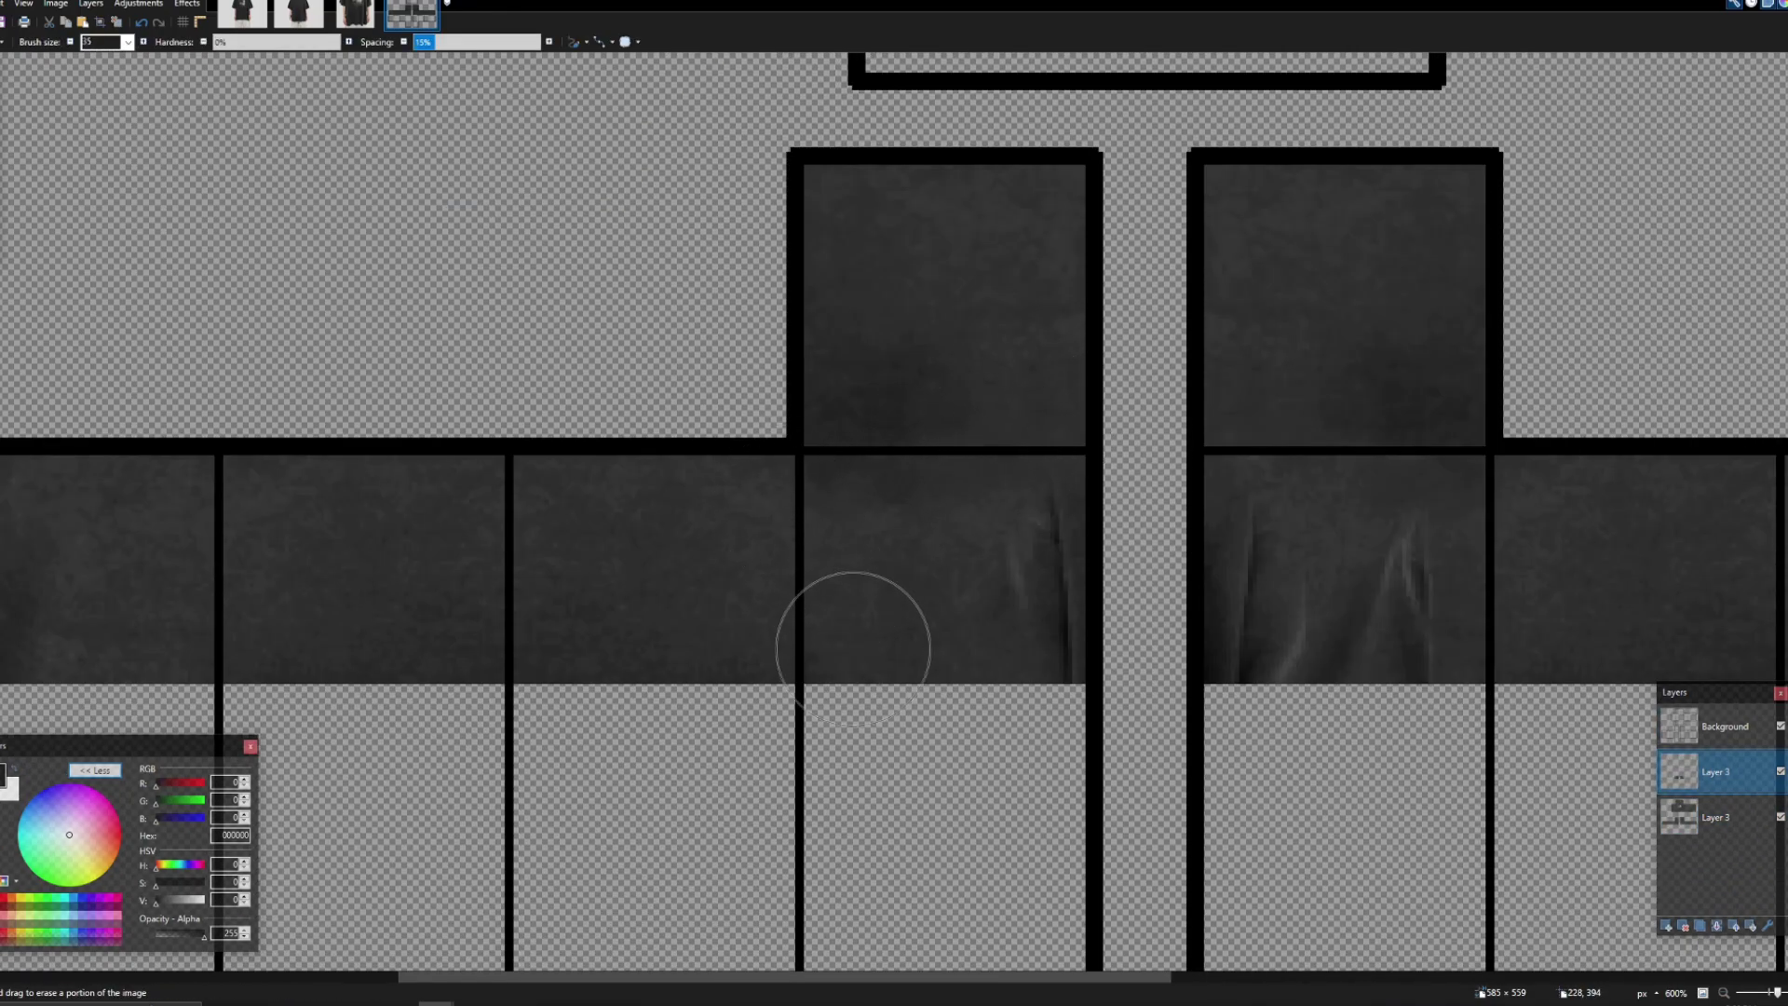
scroll(853, 630, "down", 6)
key("ctrl+m")
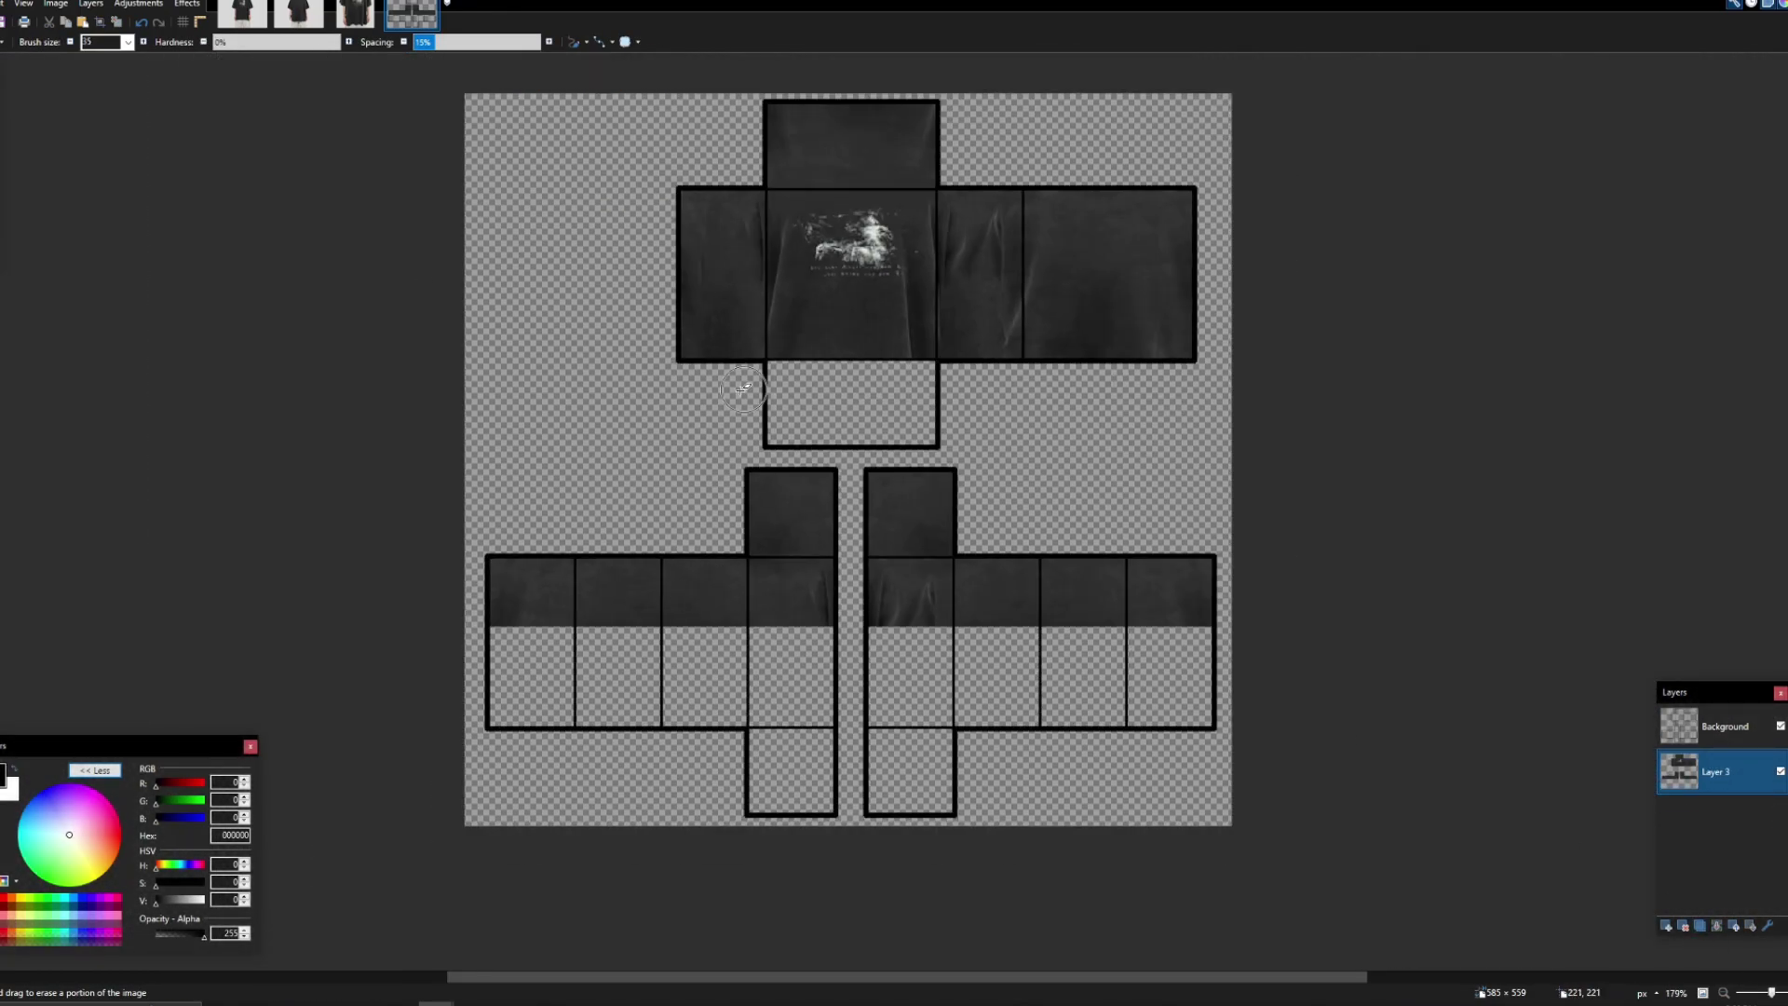
key("s")
scroll(741, 560, "up", 1)
scroll(752, 603, "down", 1)
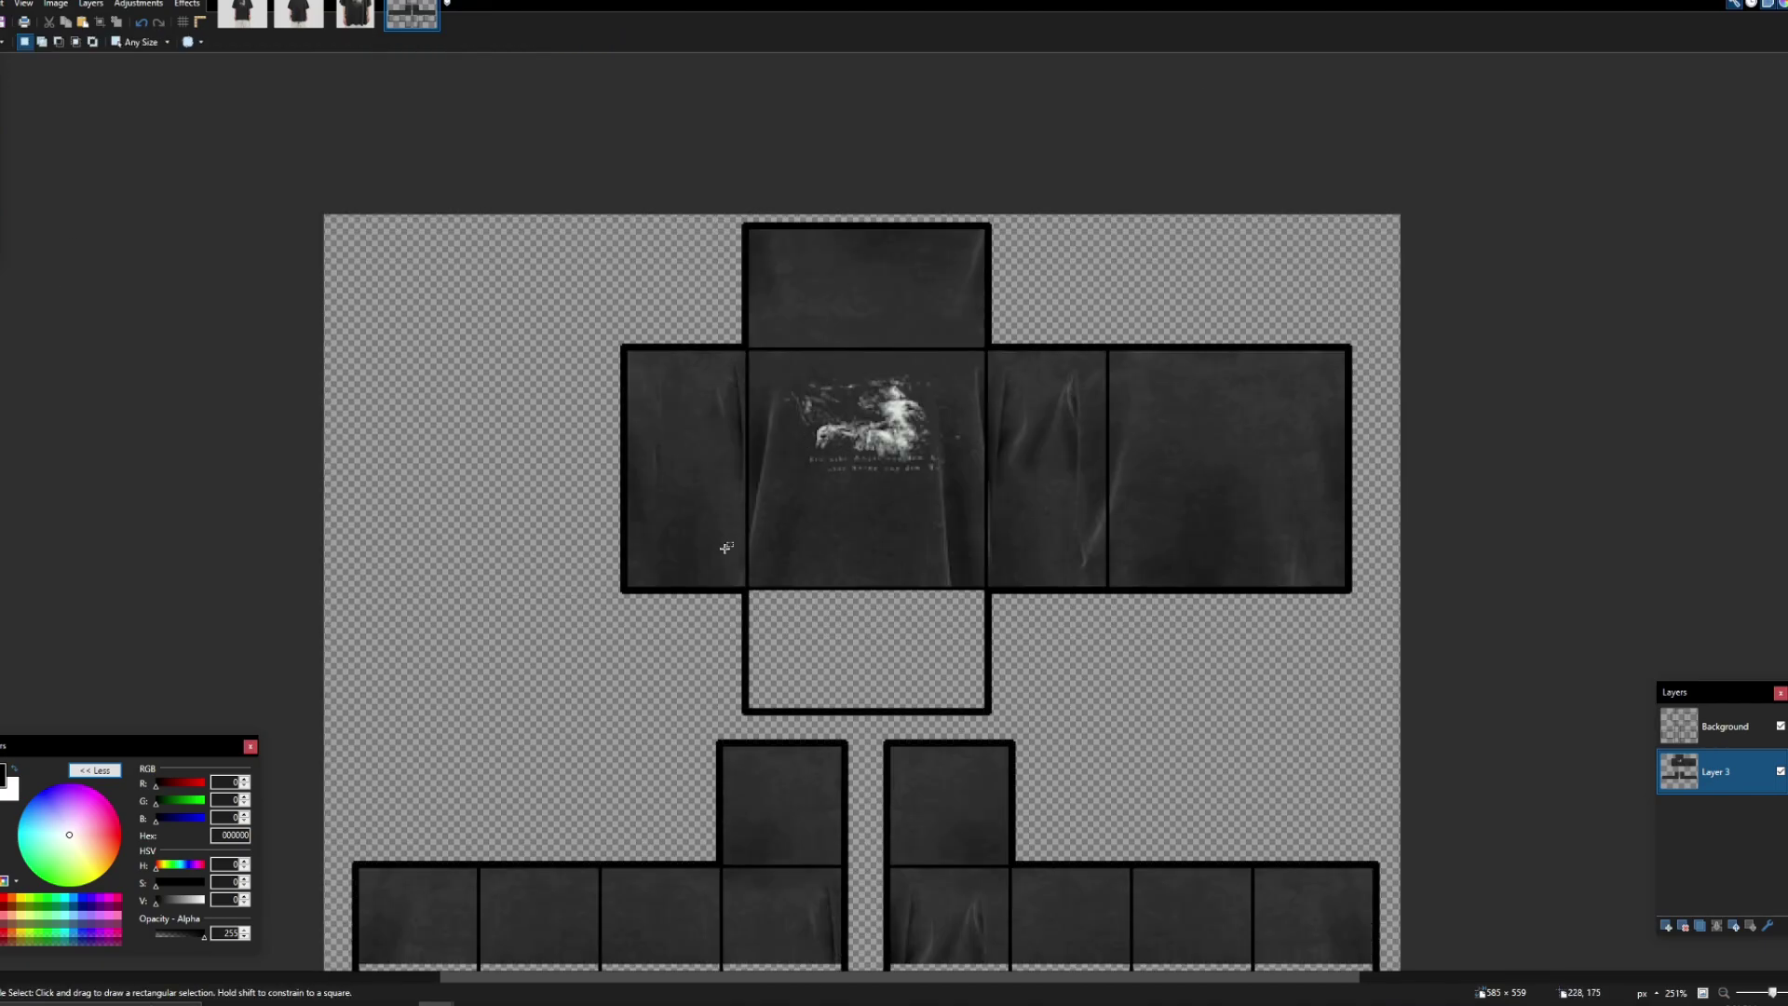
scroll(736, 559, "up", 4)
left_click_drag(511, 264, 756, 640)
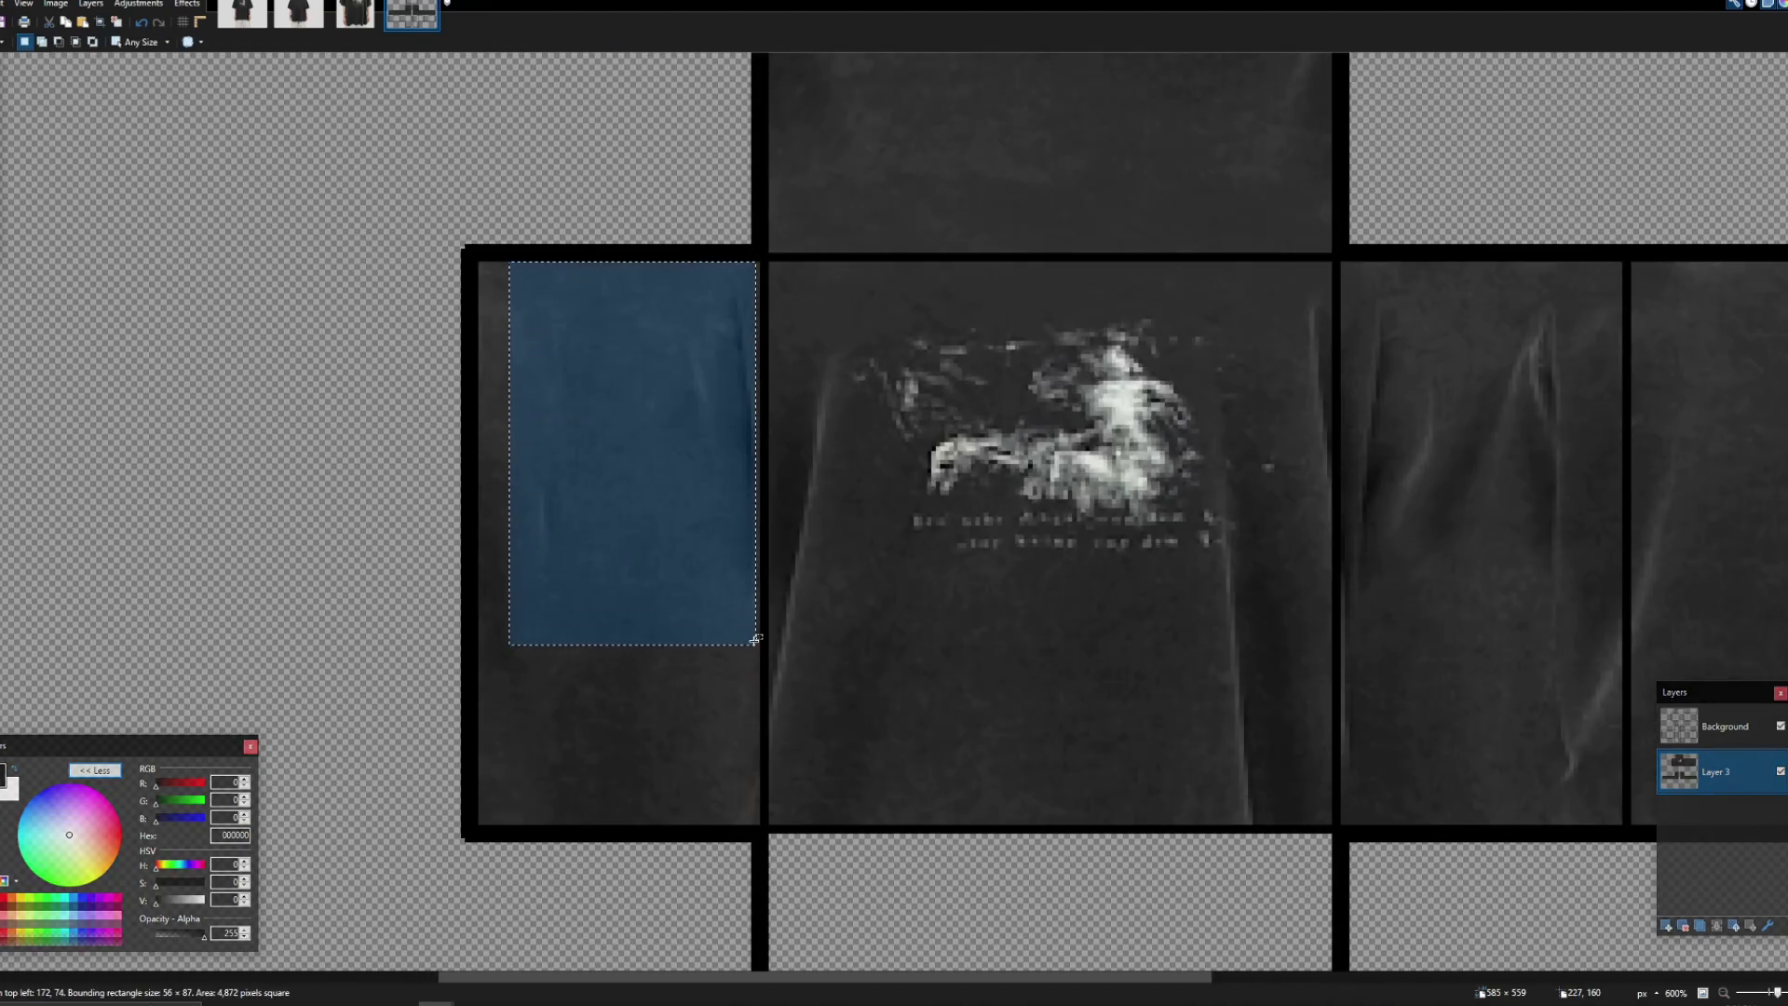
left_click(719, 613)
scroll(709, 608, "down", 5)
scroll(733, 639, "down", 2)
scroll(884, 465, "up", 4)
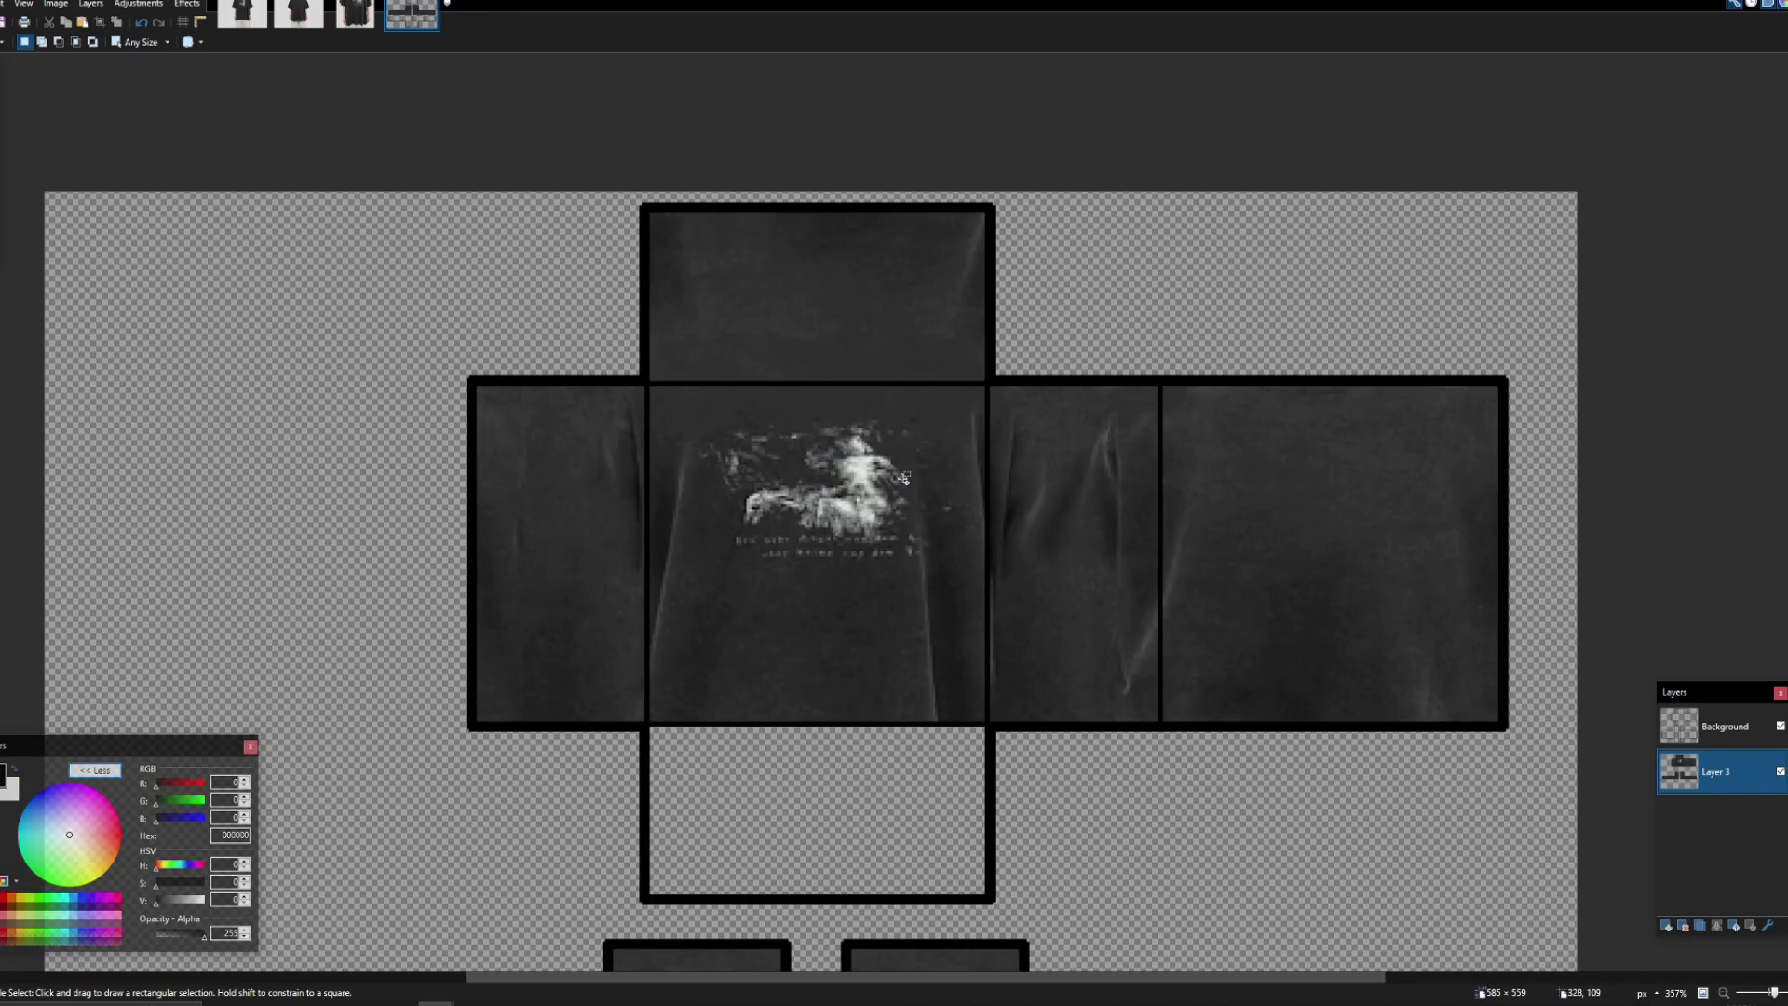
scroll(908, 478, "up", 2)
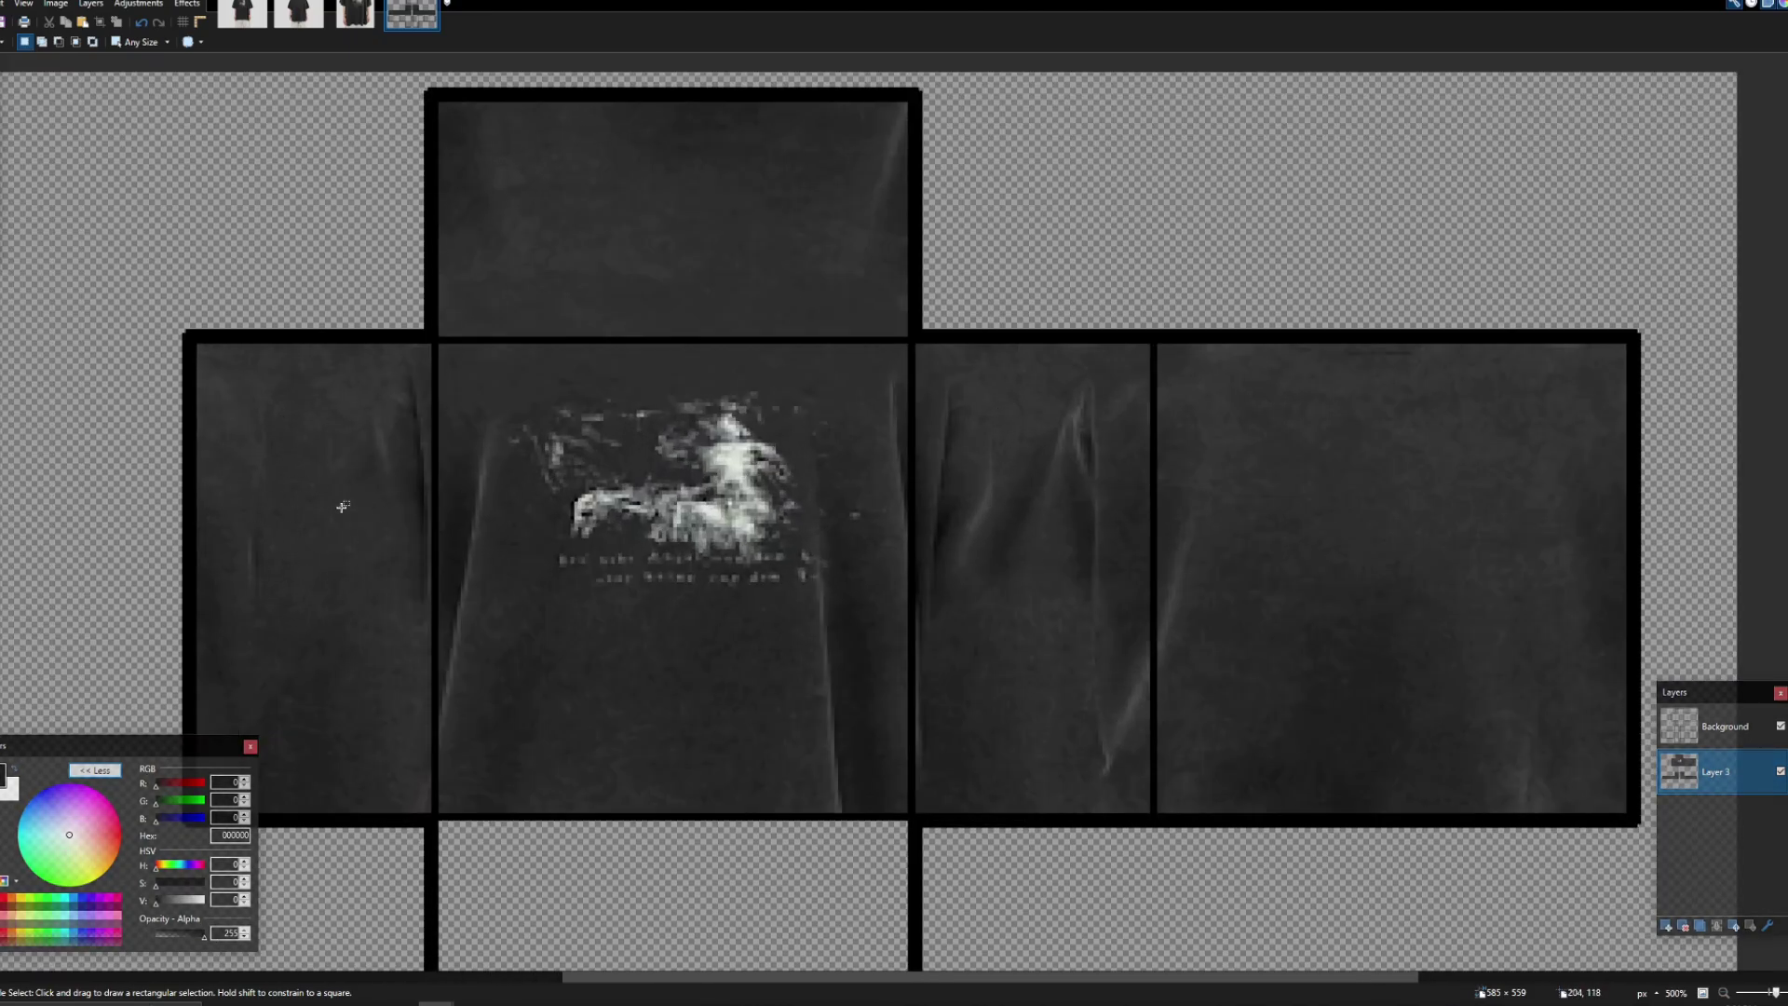
scroll(743, 722, "down", 5)
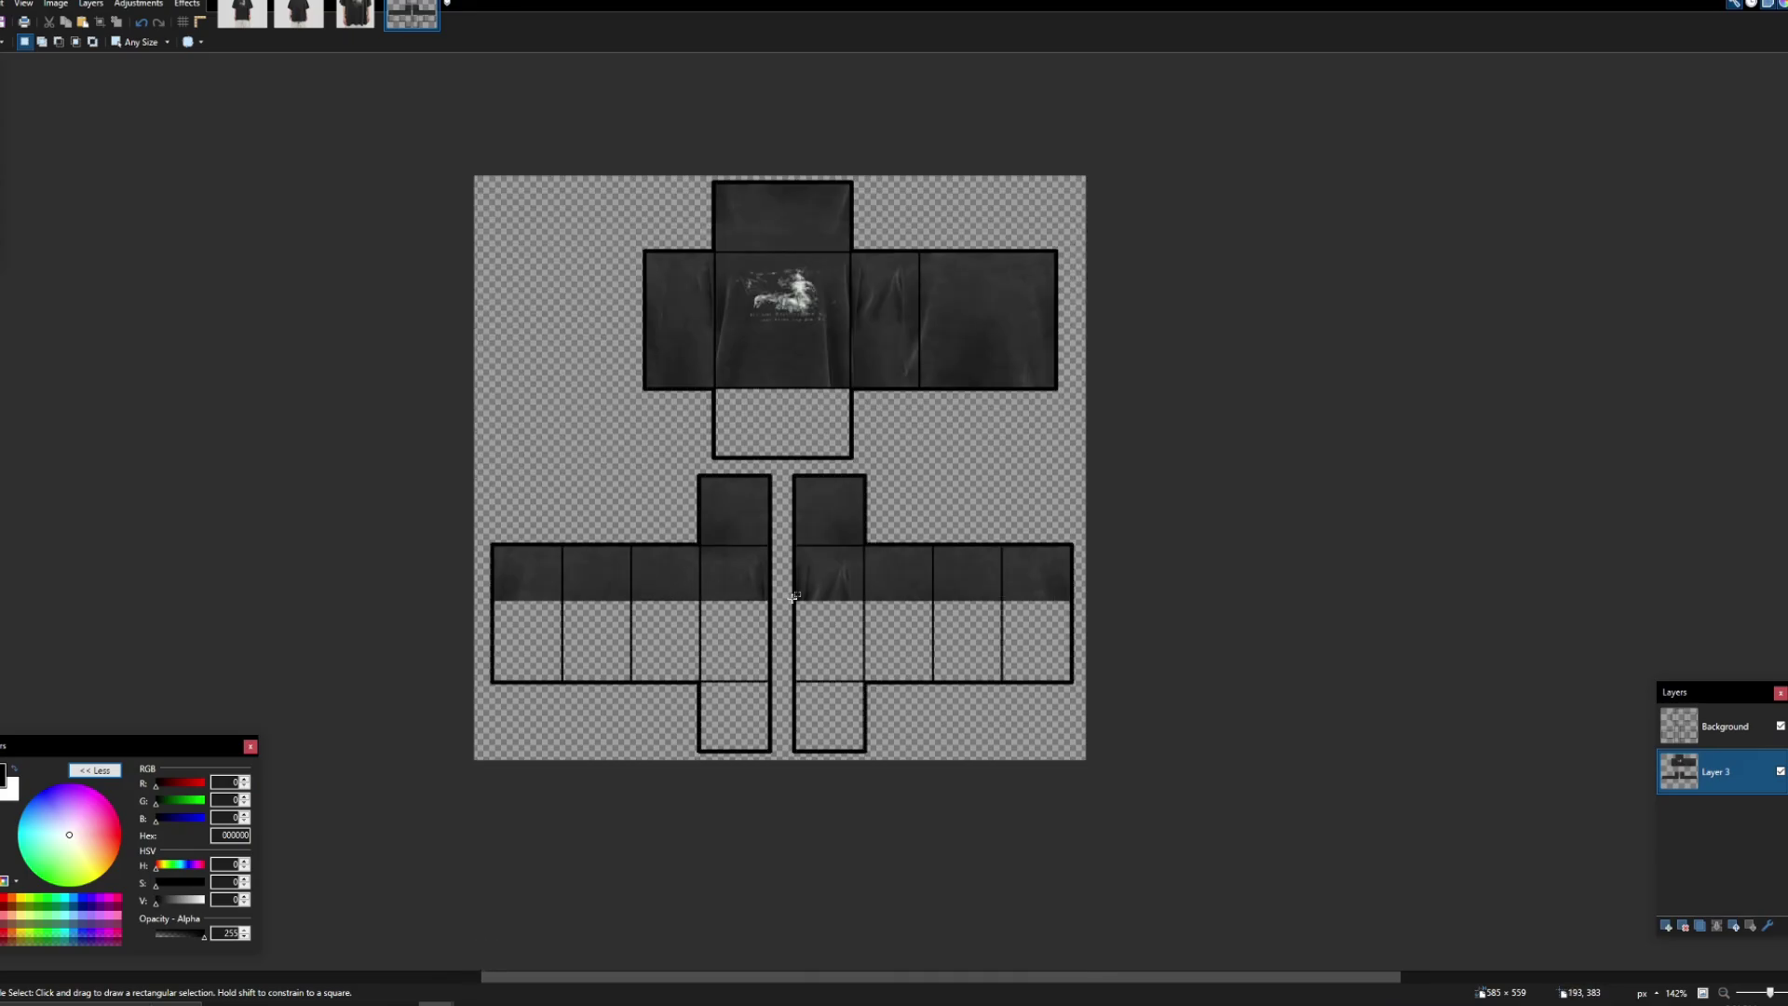
scroll(903, 610, "up", 2)
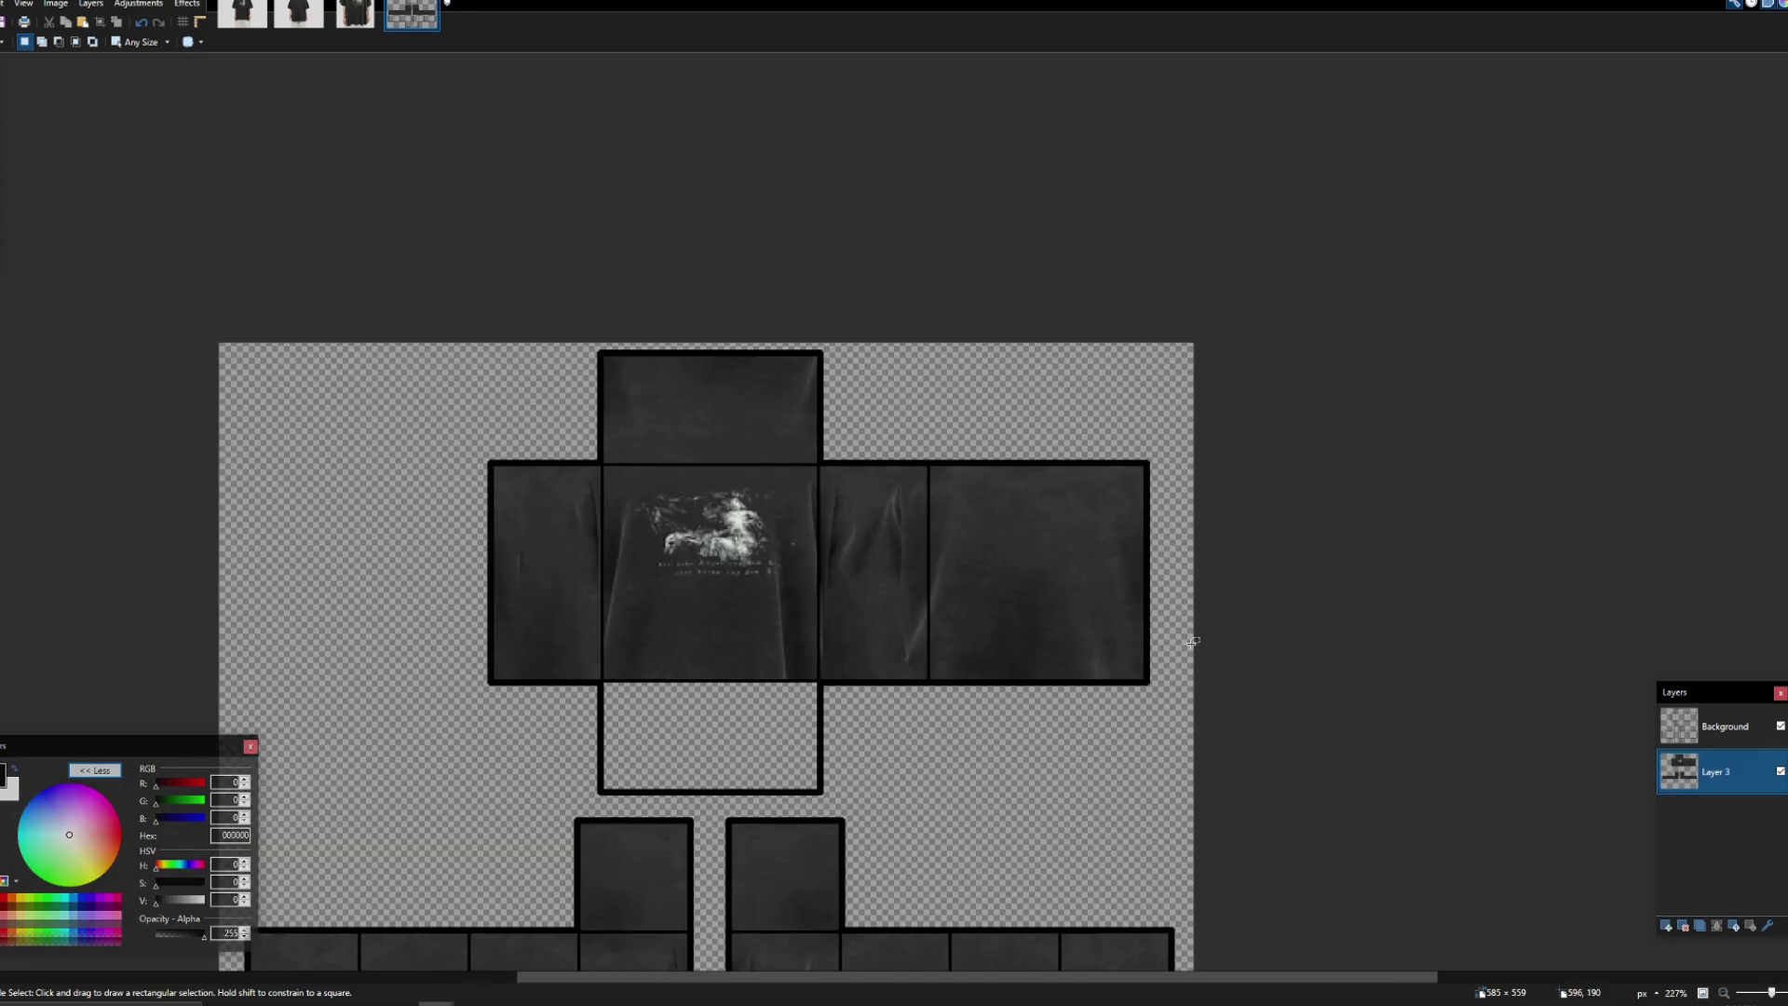
Step: Look through the reference shirt photos for a usable stitched bottom hem
left_click(309, 18)
left_click(410, 16)
left_click(360, 19)
scroll(507, 226, "down", 2)
scroll(508, 226, "down", 5)
left_click(242, 15)
left_click(412, 17)
scroll(622, 604, "down", 2)
left_click(225, 14)
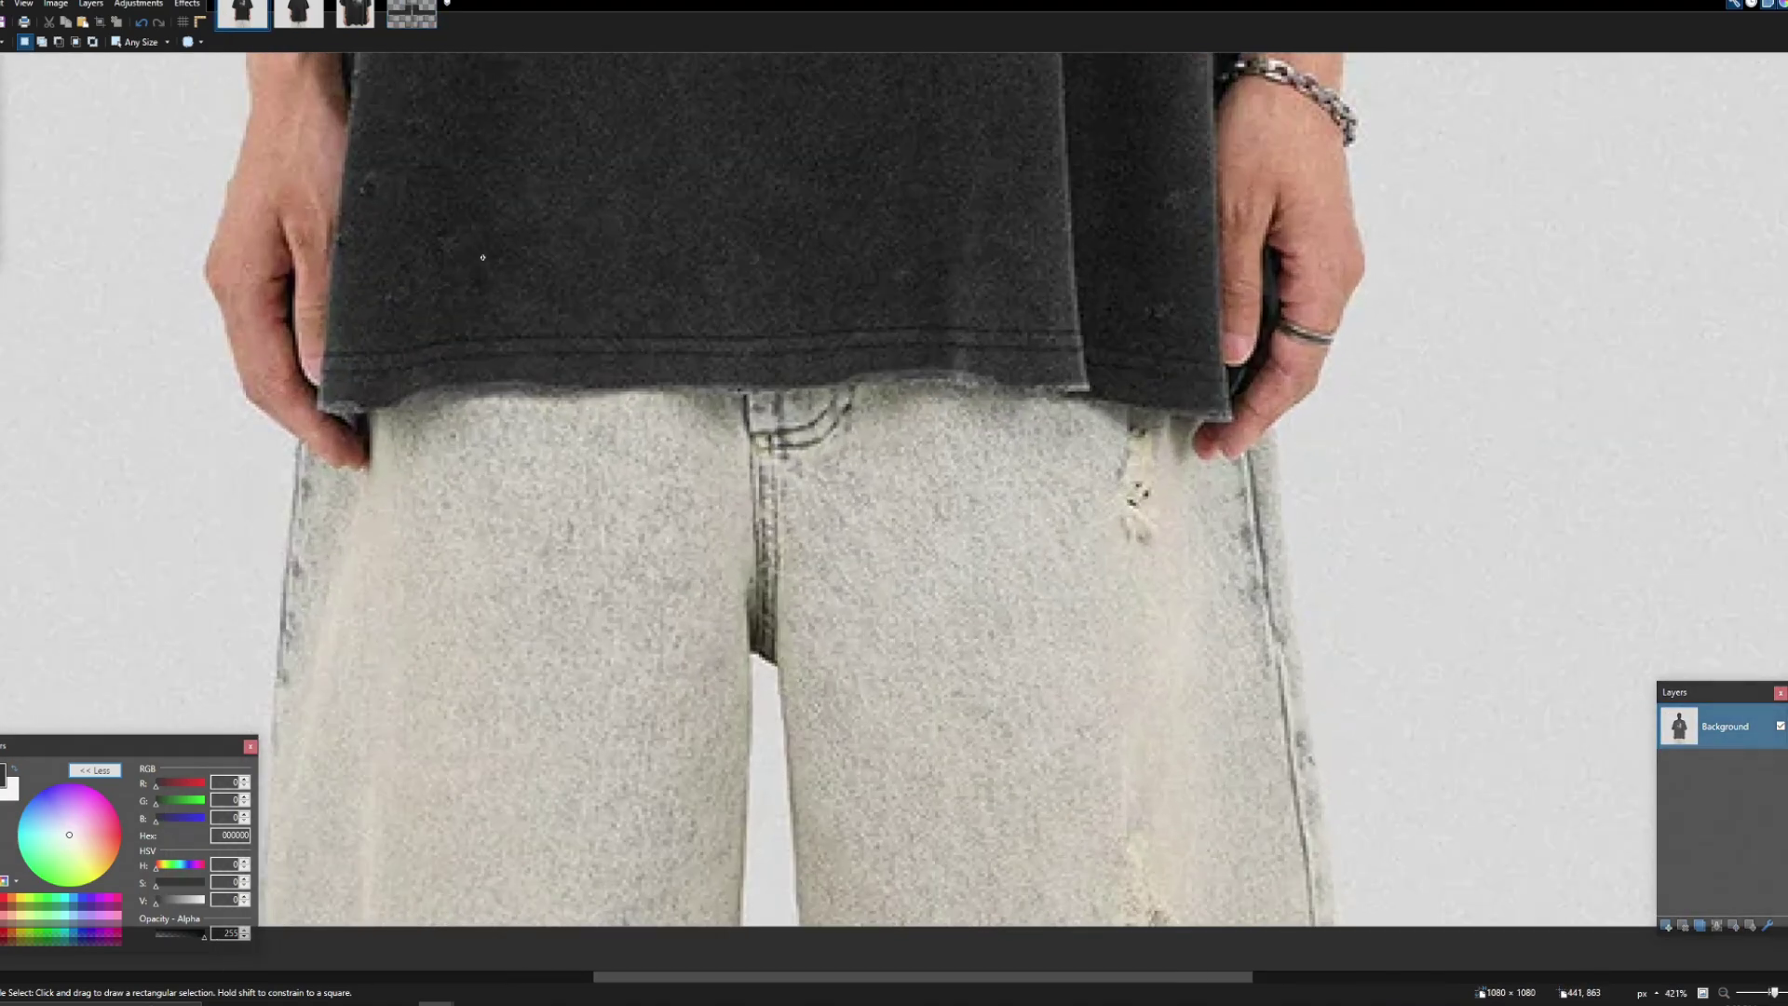
key("ctrl+Tab")
left_click_drag(606, 619, 565, 611)
left_click(361, 16)
scroll(565, 577, "down", 6)
left_click(244, 16)
key("ctrl+0")
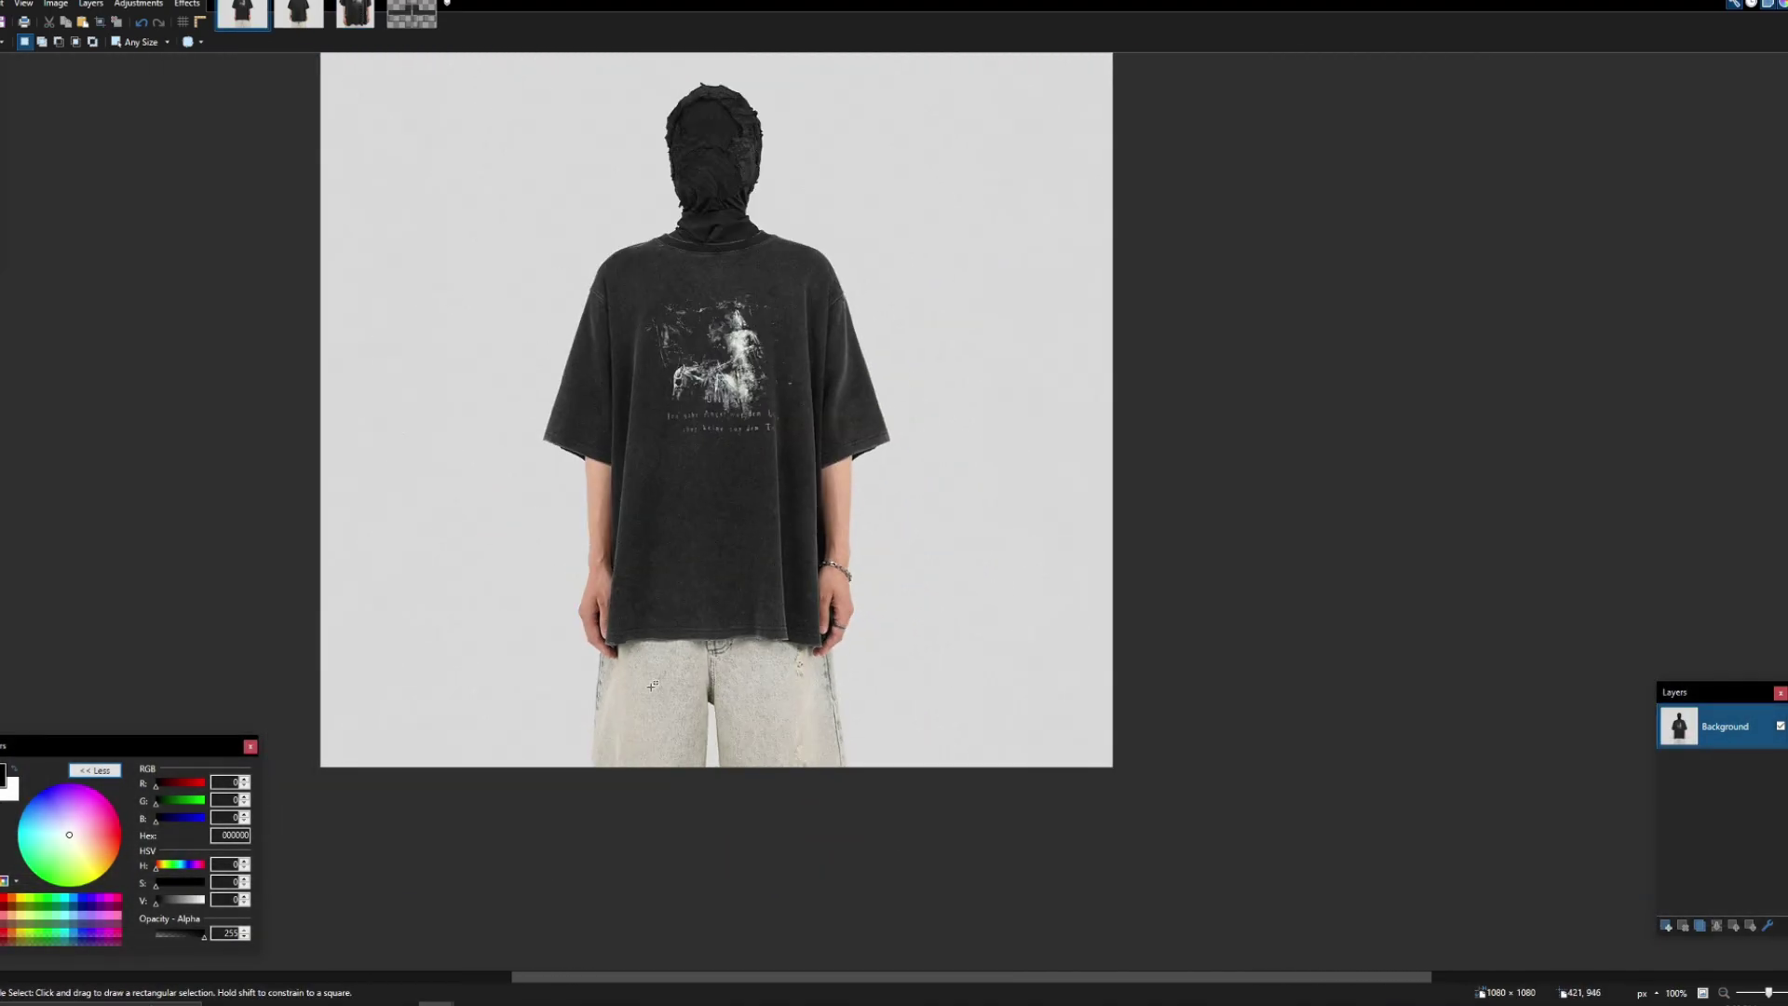
Step: Copy a 157 × 68 px section of the front photo's shirt hem onto a new template layer and align it with the torso's lower edge
scroll(639, 677, "up", 6)
mouse_move(564, 484)
left_mouse_down()
mouse_move(945, 668)
mouse_move(998, 672)
left_mouse_up()
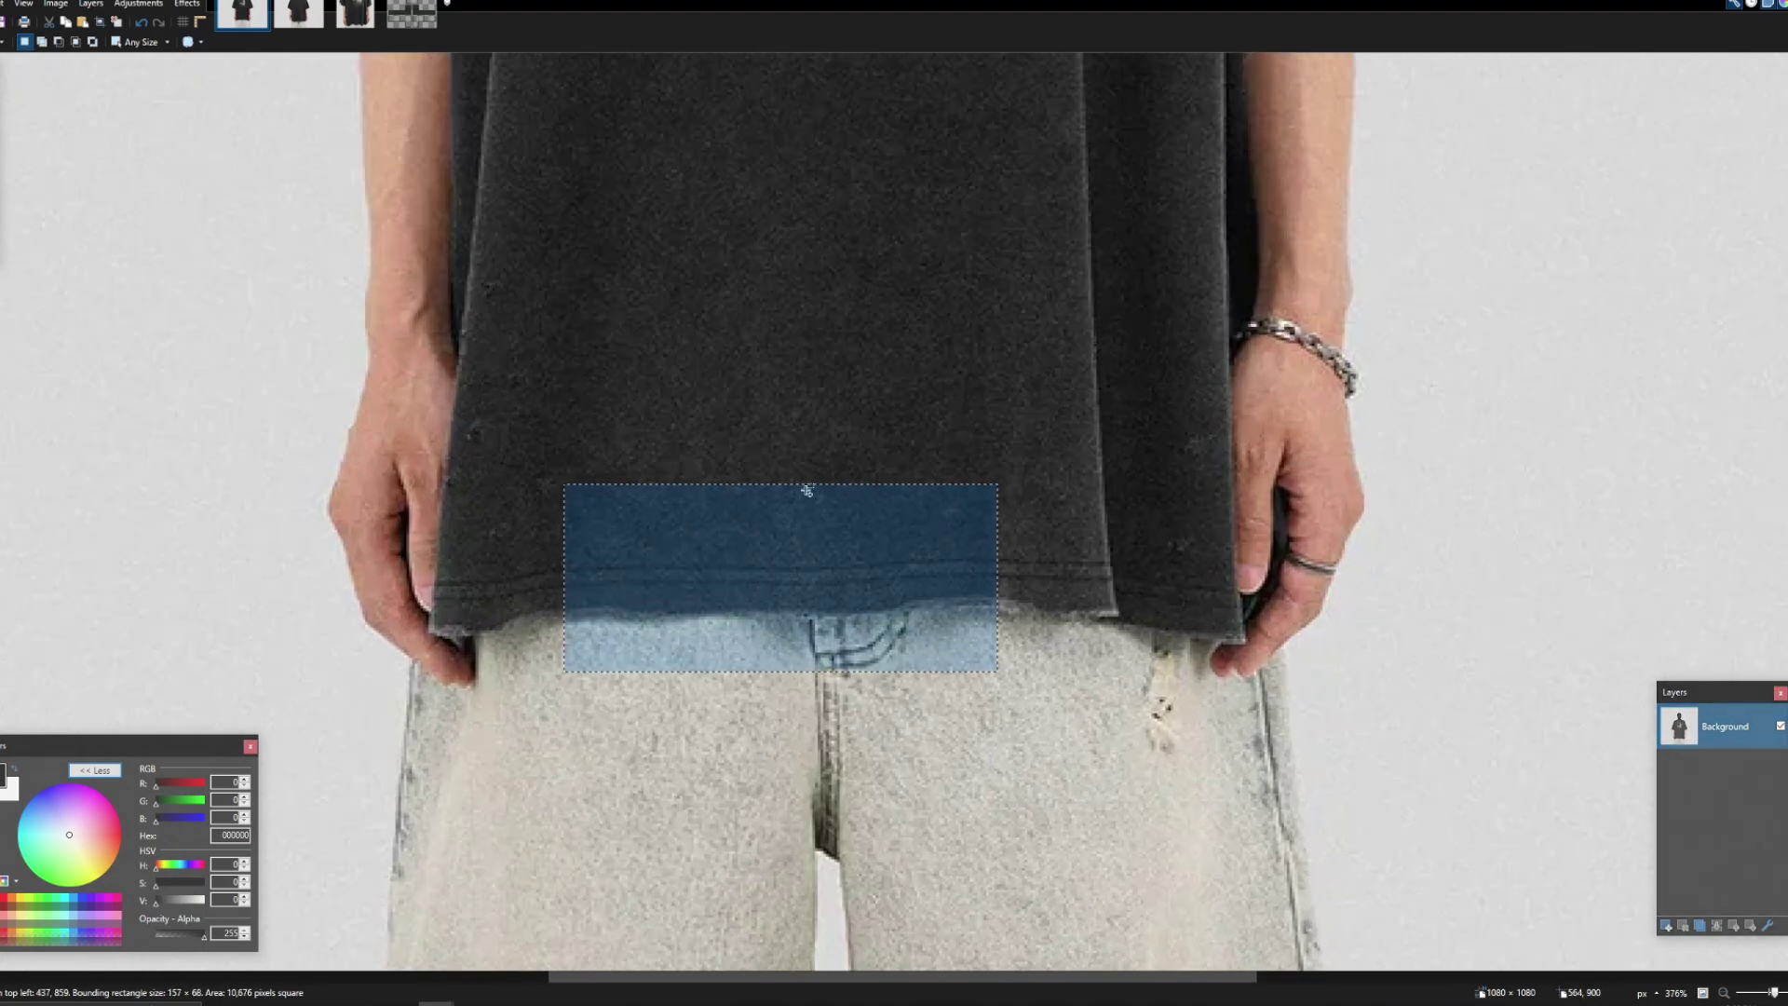
left_click(396, 21)
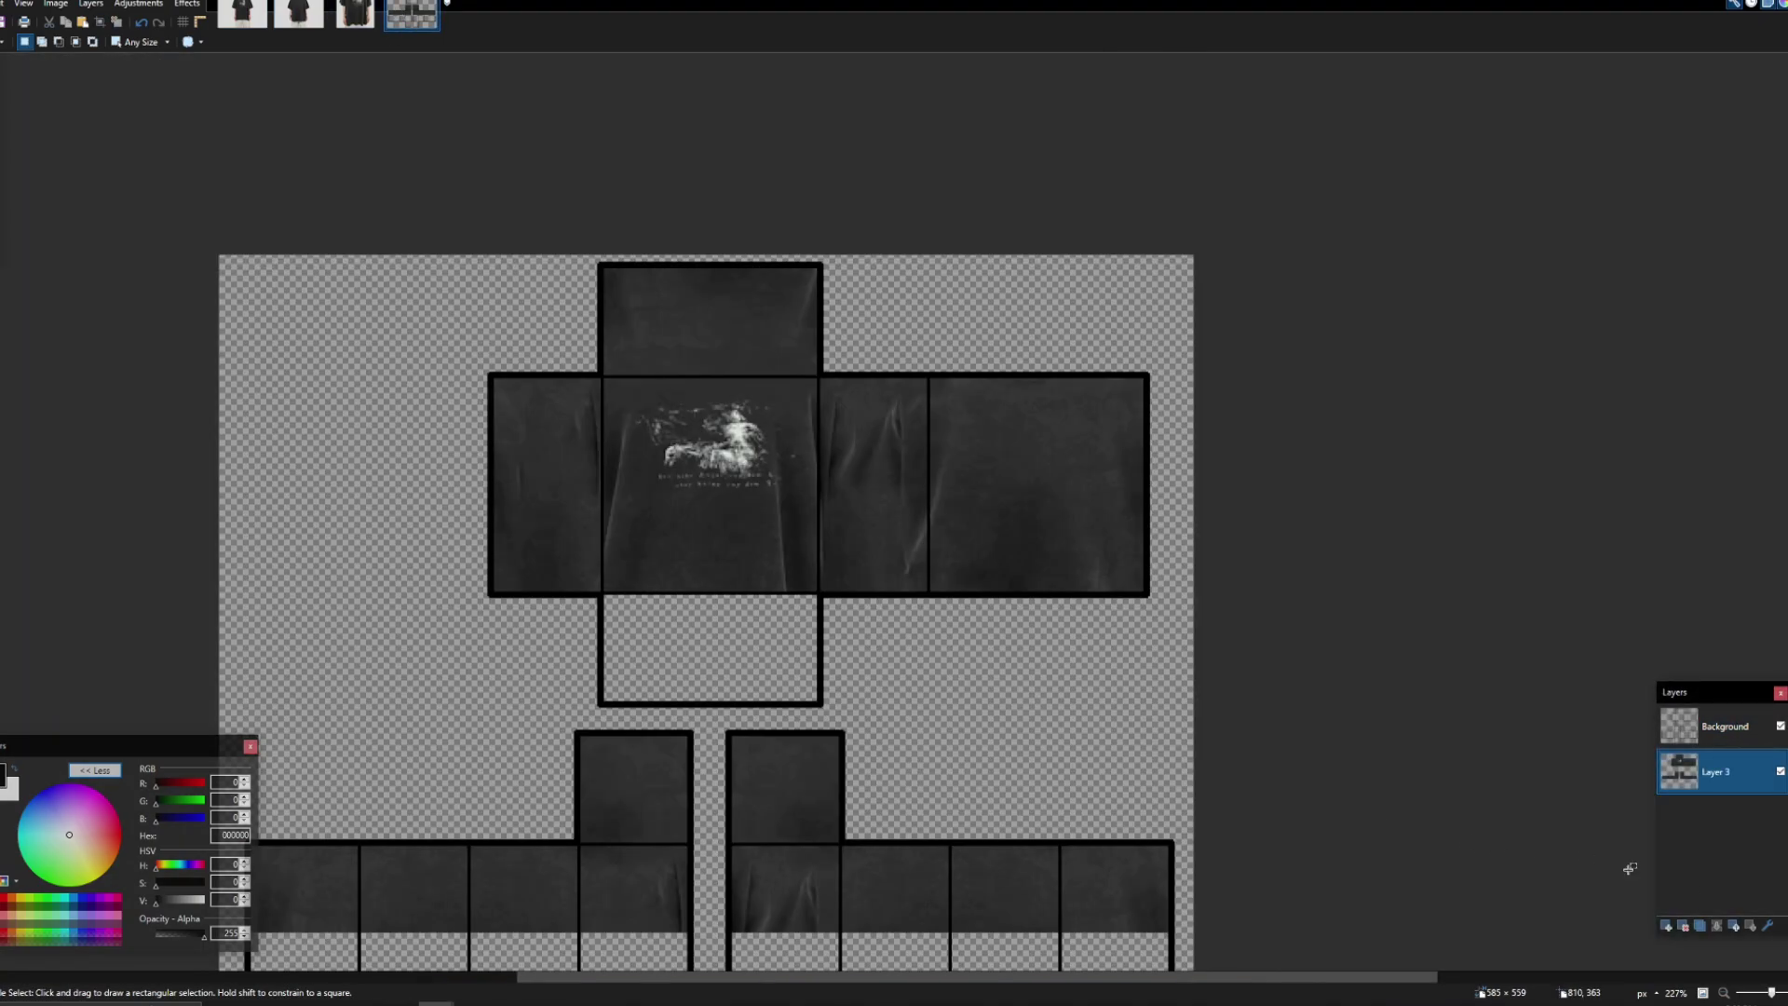
left_click(1667, 925)
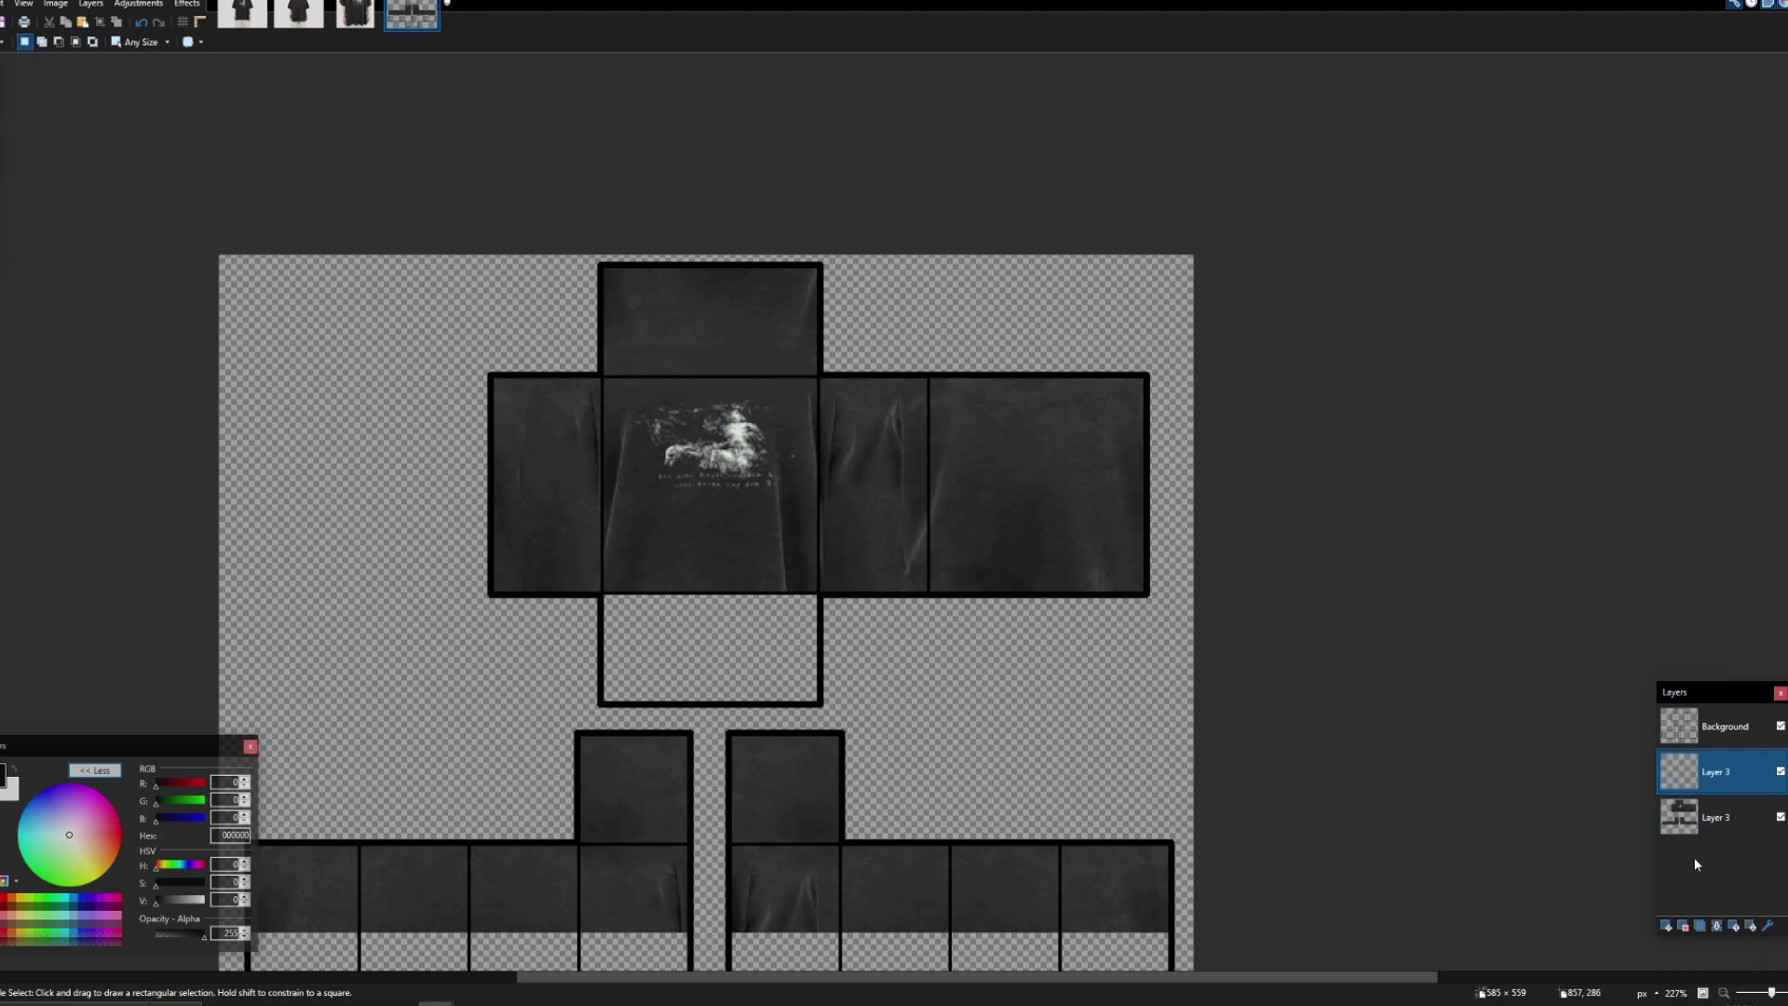
key("ctrl+v")
left_click_drag(1109, 885, 575, 599)
scroll(702, 599, "up", 2)
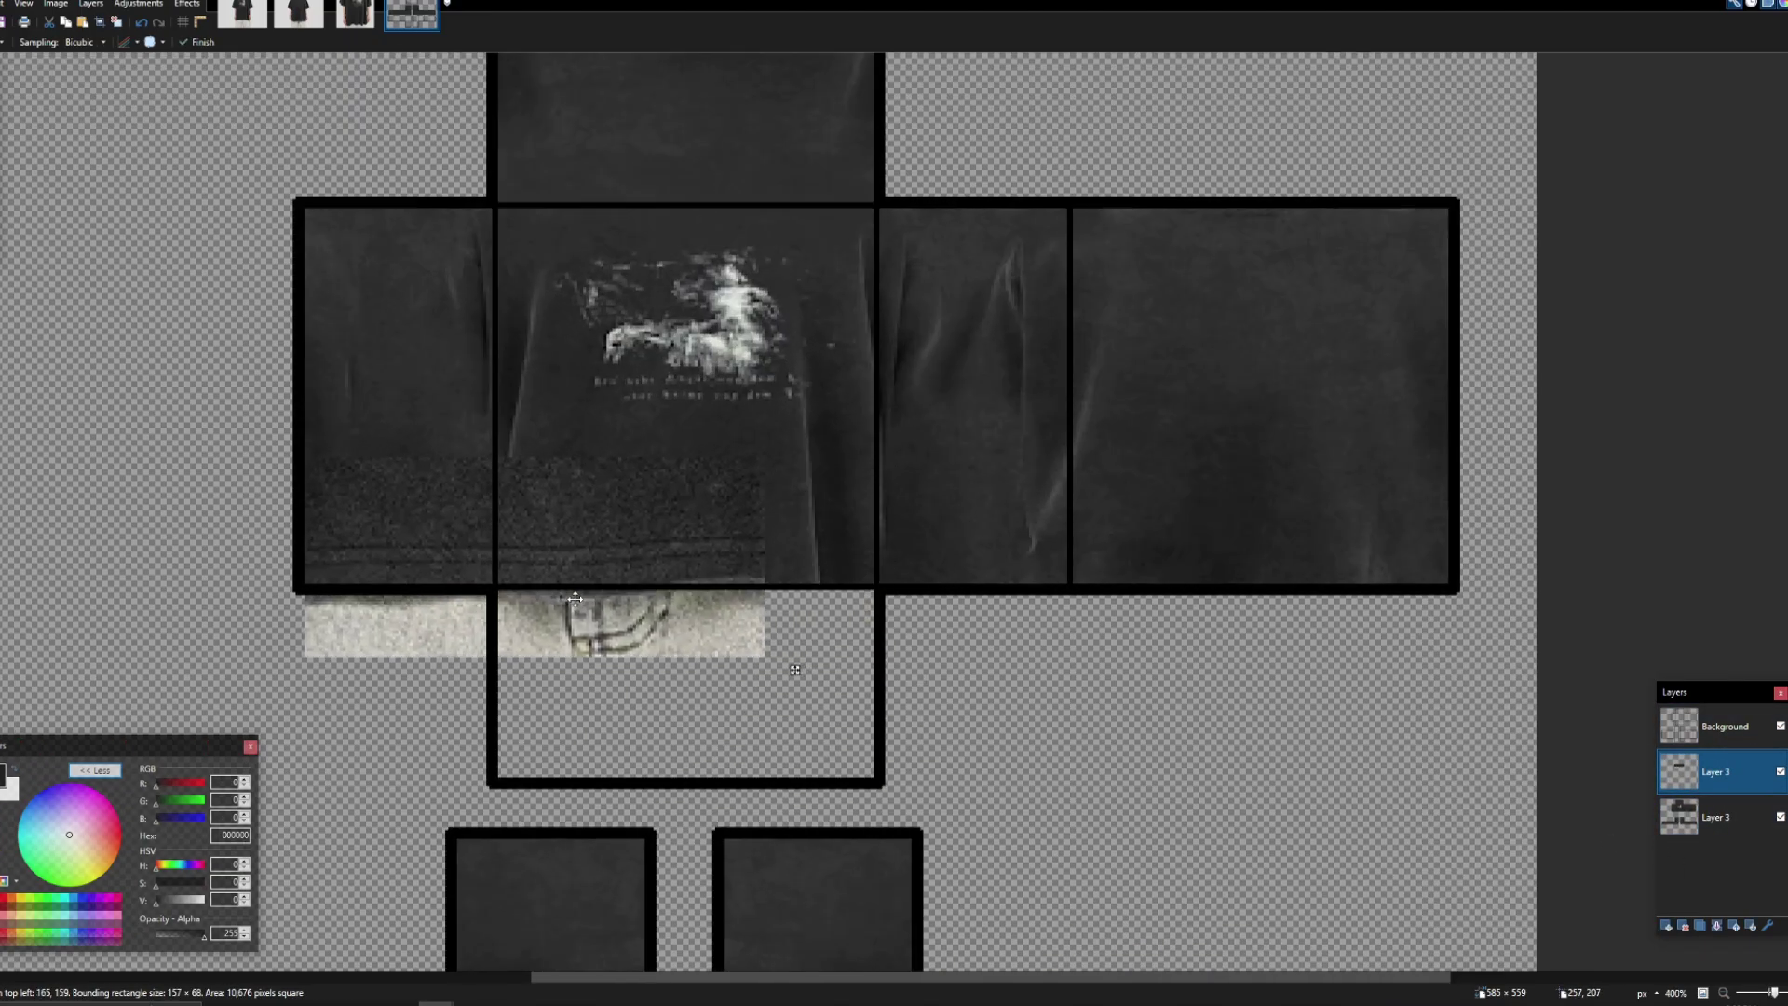
Step: Erase the hem patch's upper part into a soft edge and check it with the fabric layer temporarily hidden
mouse_move(527, 463)
left_mouse_down()
mouse_move(532, 559)
mouse_move(514, 586)
mouse_move(516, 564)
left_mouse_up()
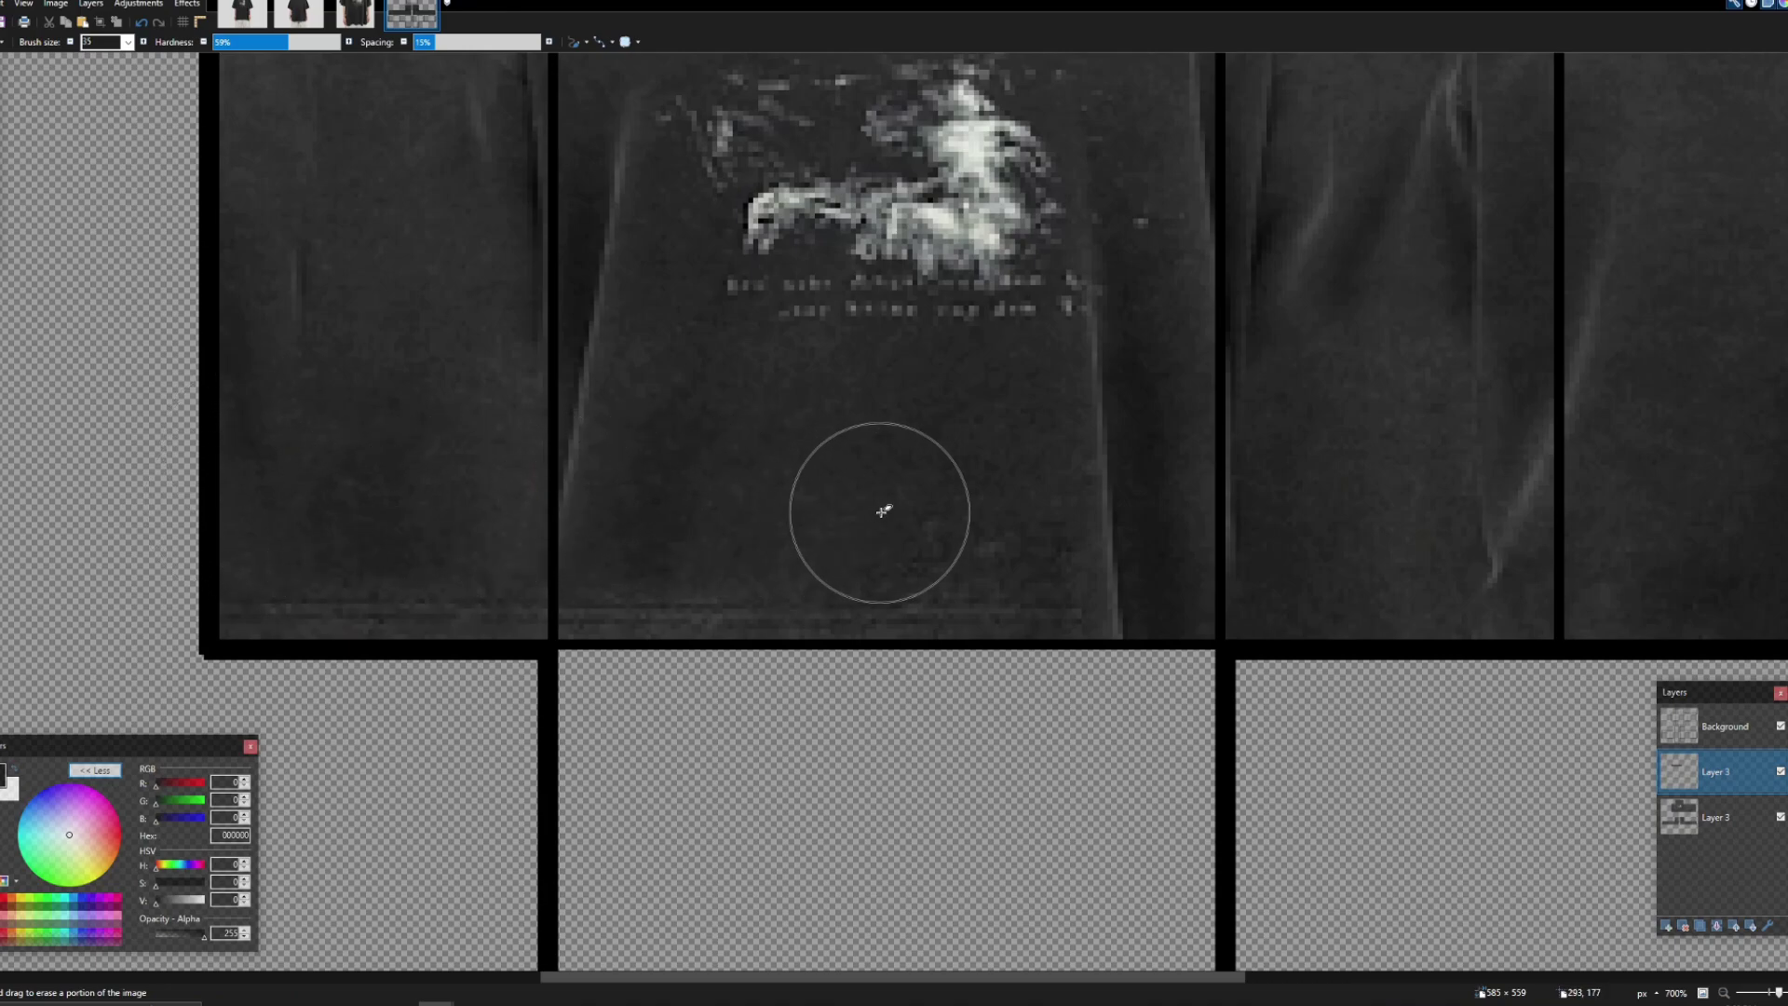
left_click(1781, 817)
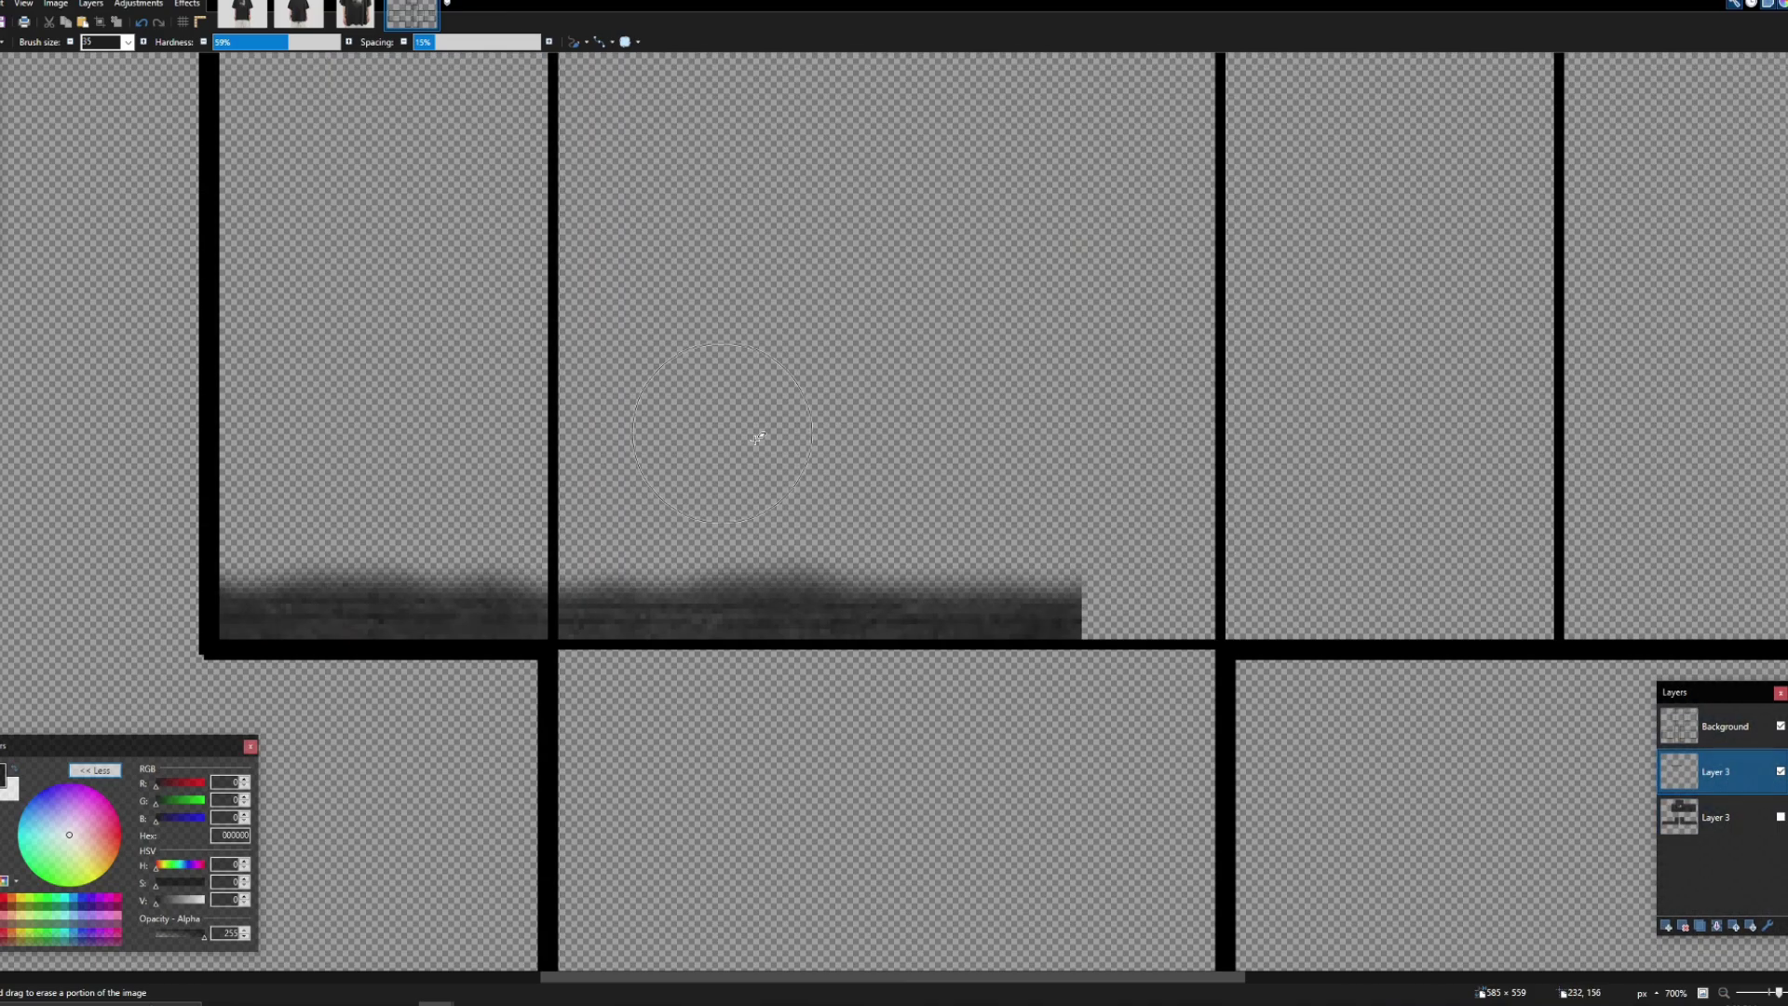
left_click(1781, 817)
scroll(547, 739, "down", 4)
scroll(466, 773, "up", 3)
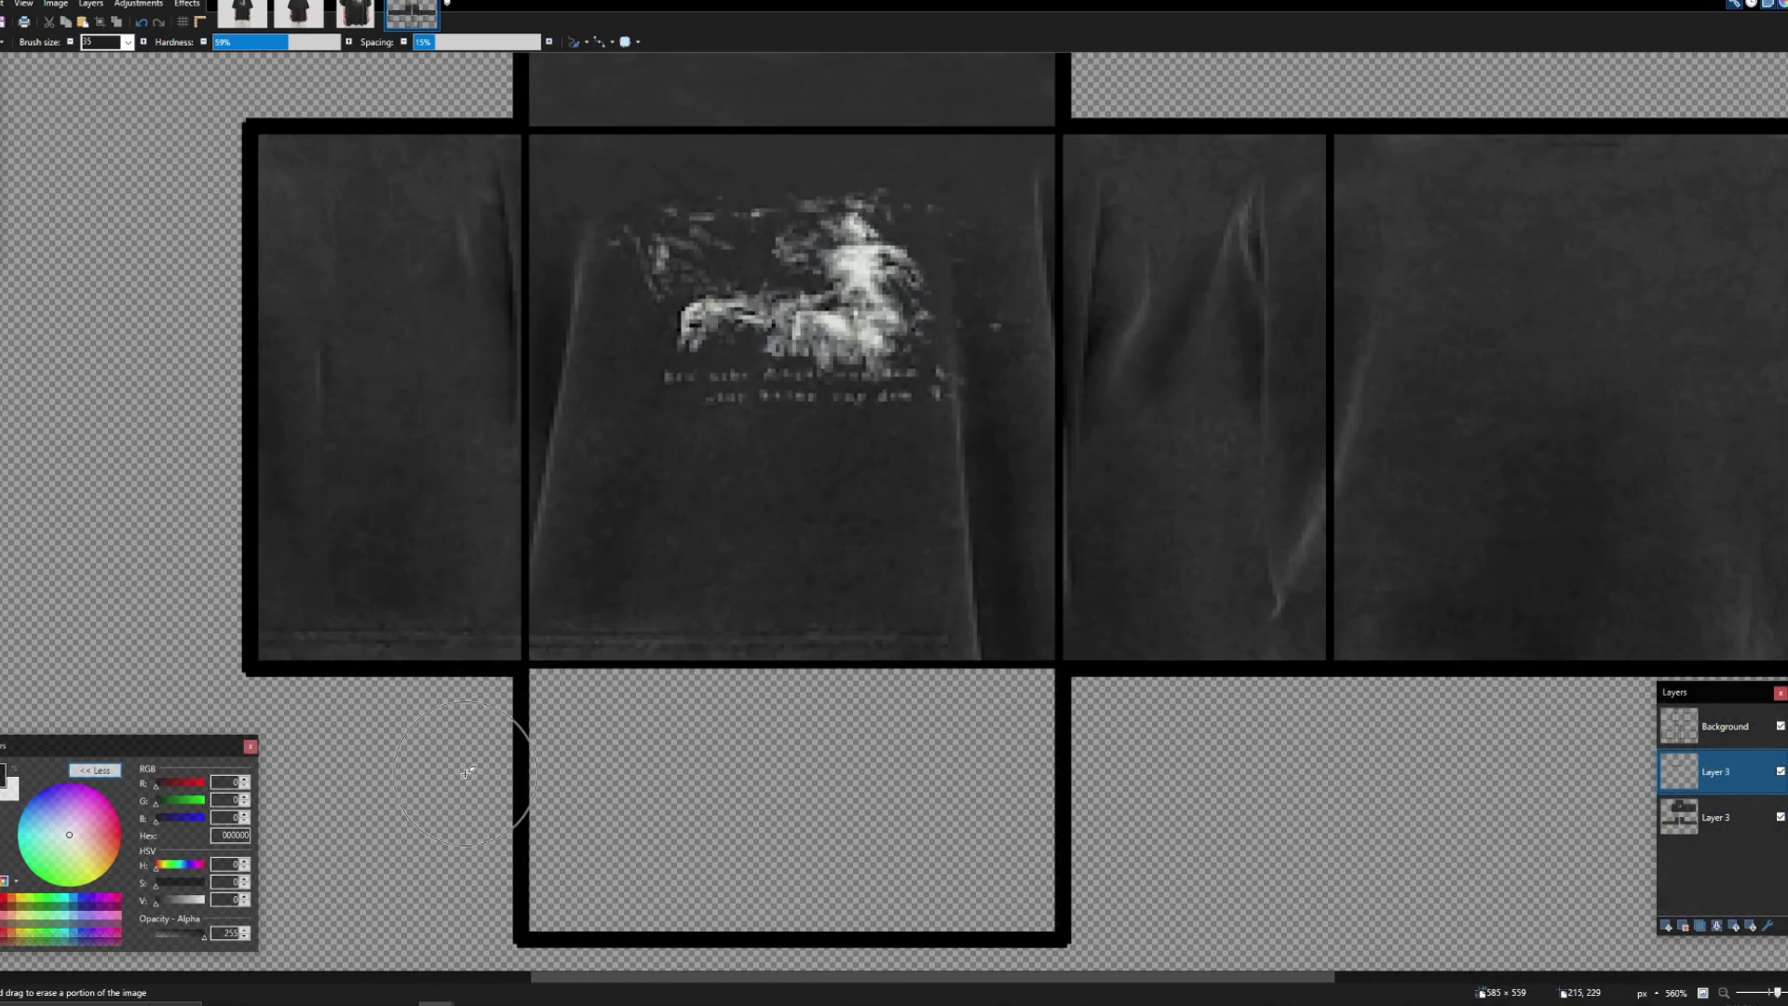
Step: Copy a 101 × 25 px piece of the hem onto a new layer and extend the stitching to the front panel's right edge
key("s")
scroll(259, 681, "up", 2)
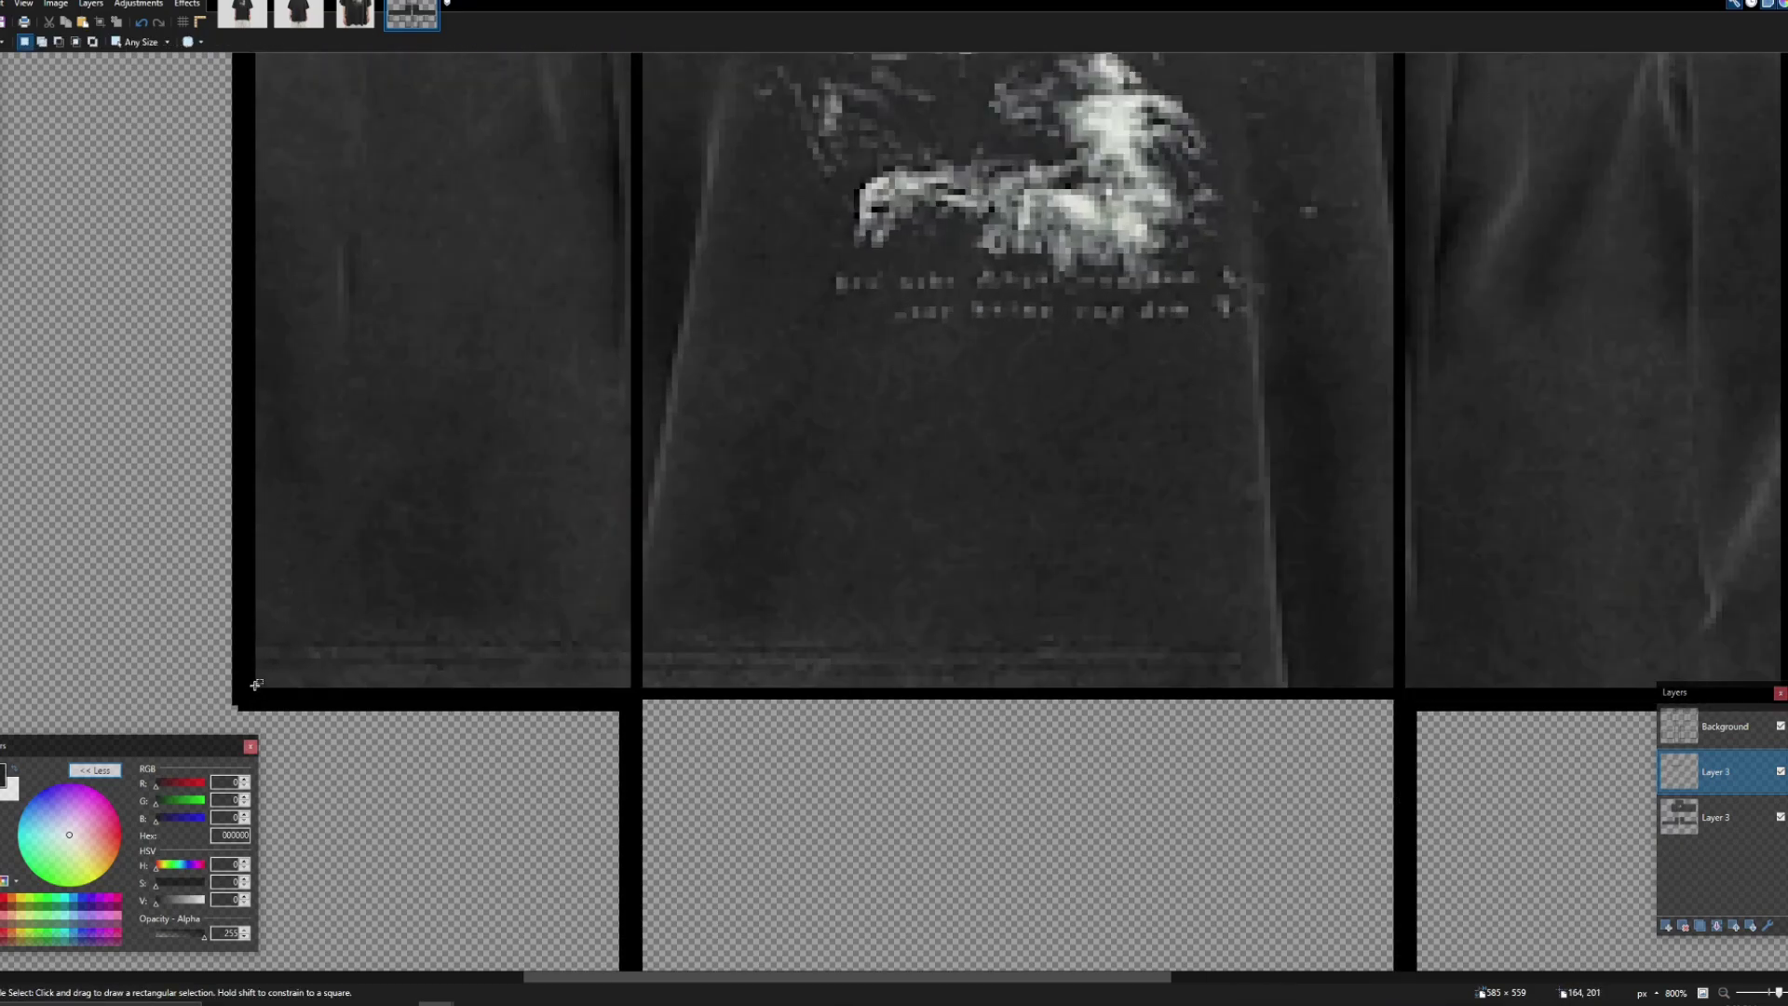
left_click_drag(258, 685, 845, 544)
key("ctrl+c")
left_click(1666, 926)
key("ctrl+v")
left_click_drag(781, 638, 1314, 641)
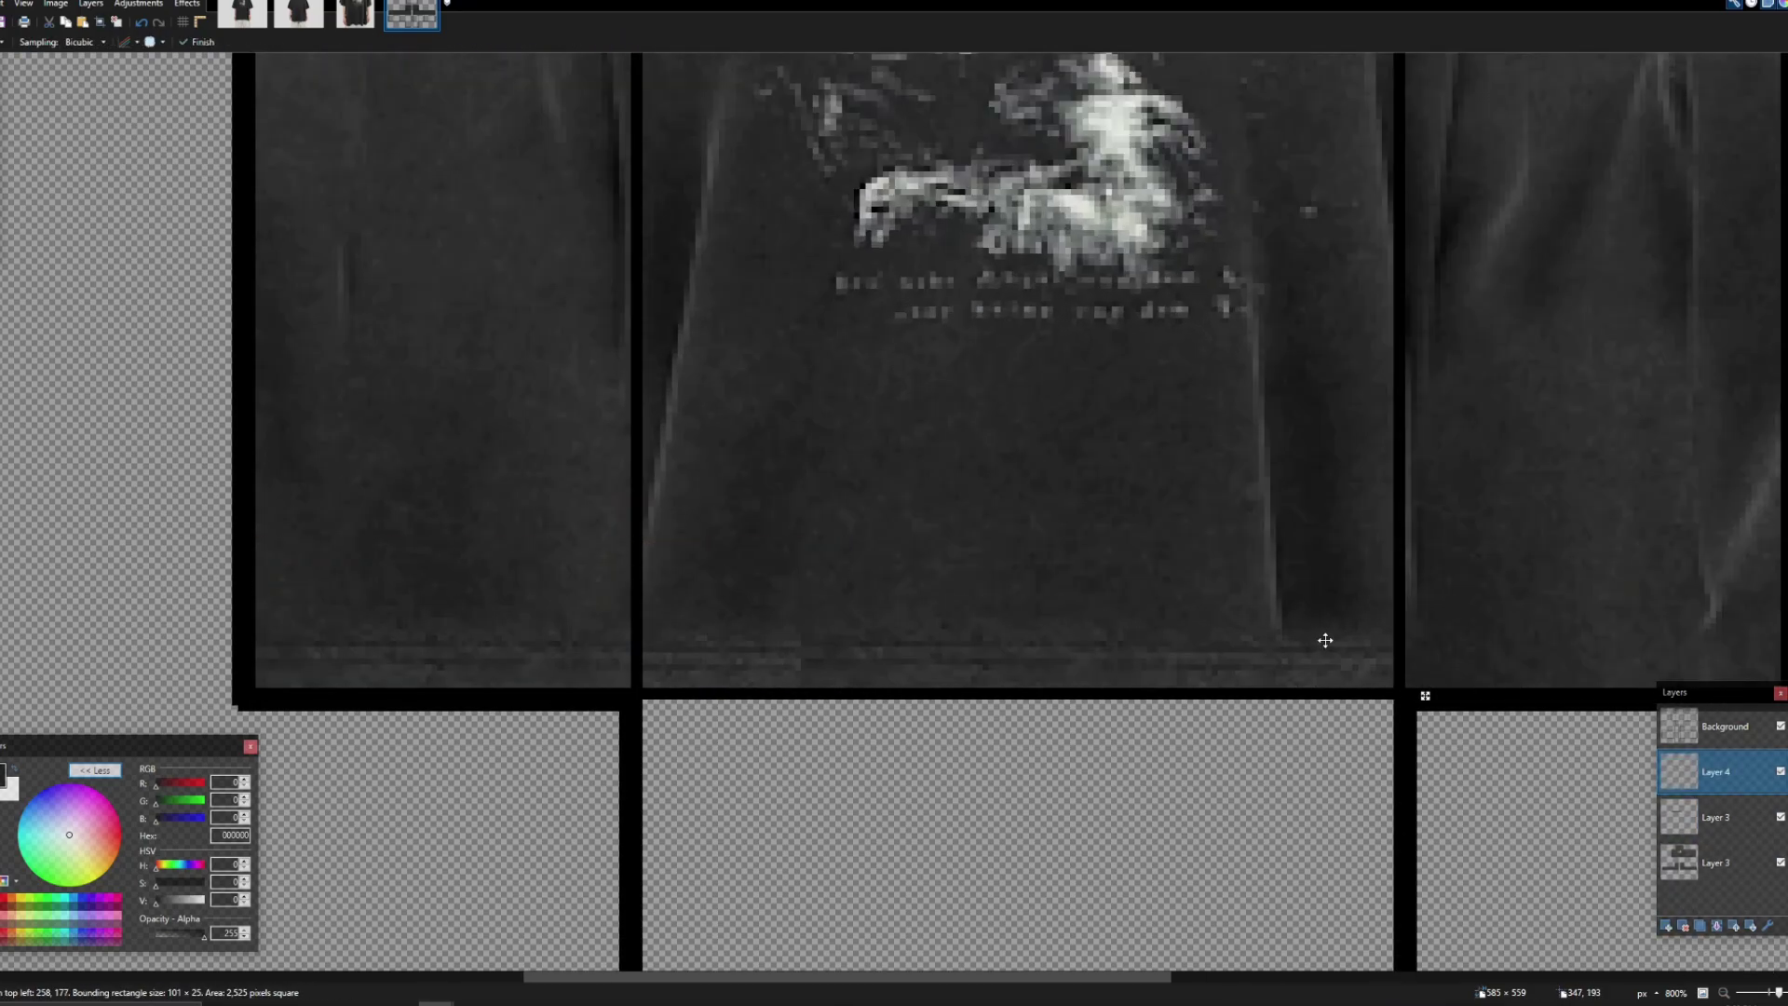
Step: Blend the seam between the two hem pieces with the Eraser at 0% hardness and merge them into one layer
key("e")
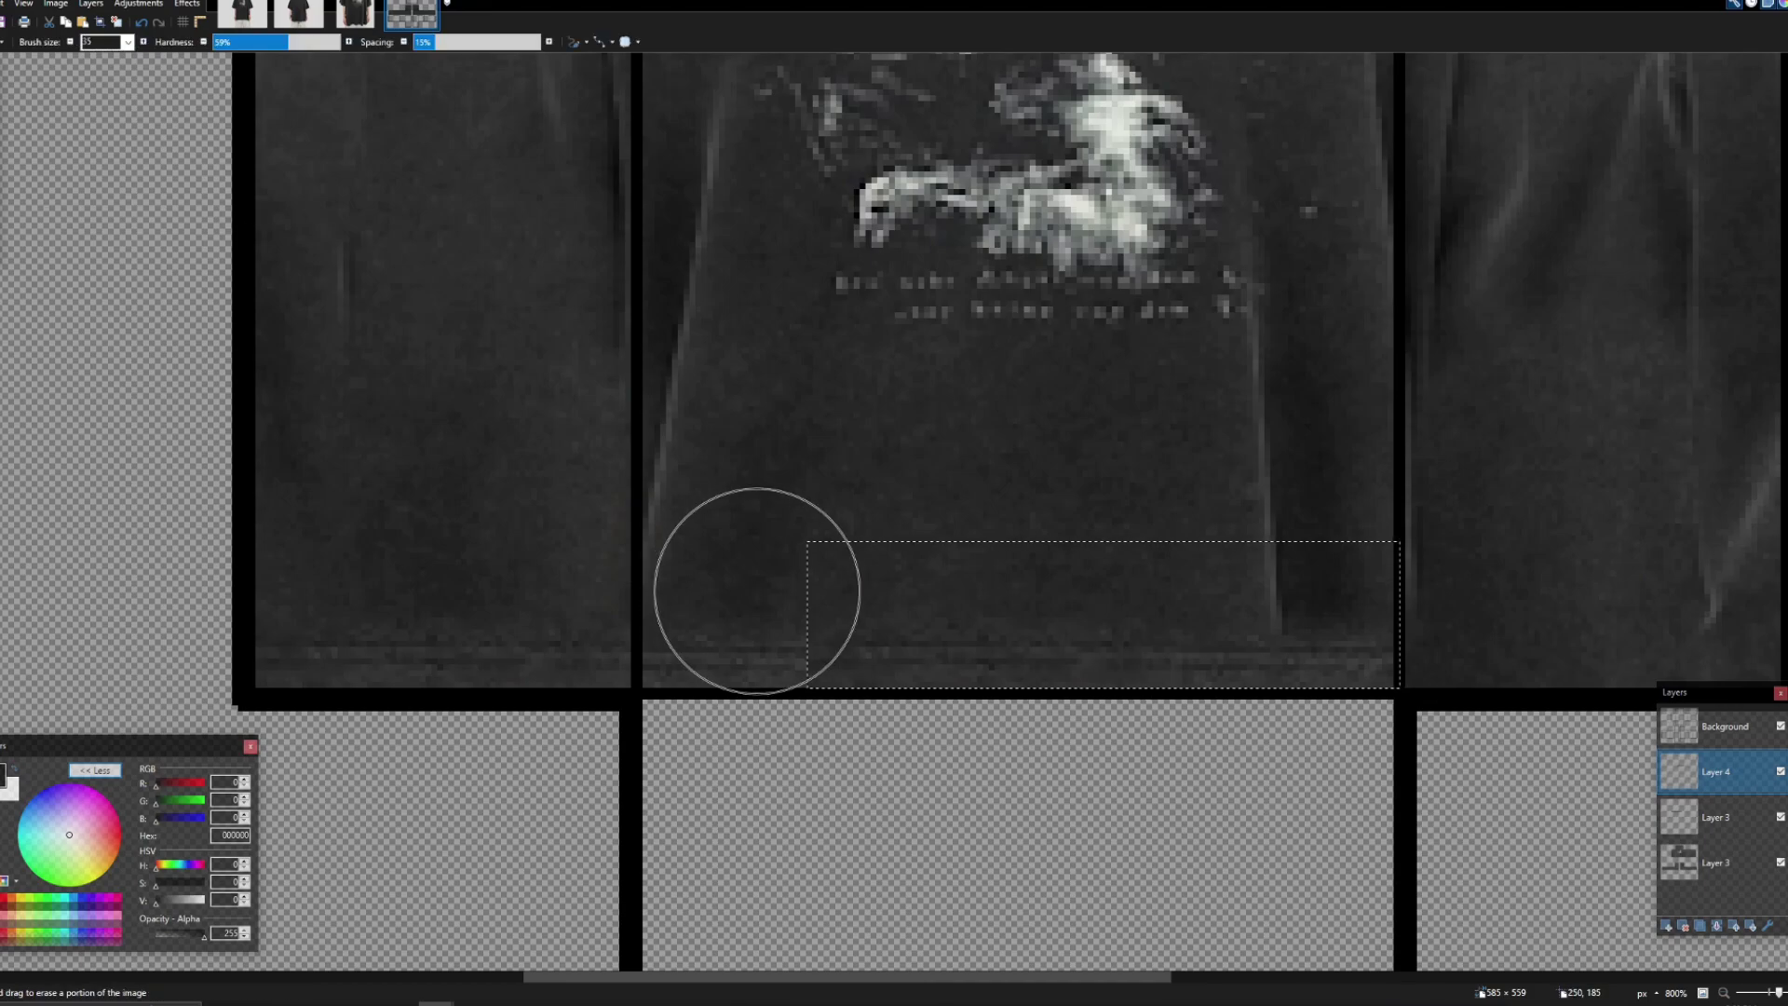
left_click_drag(279, 42, 210, 42)
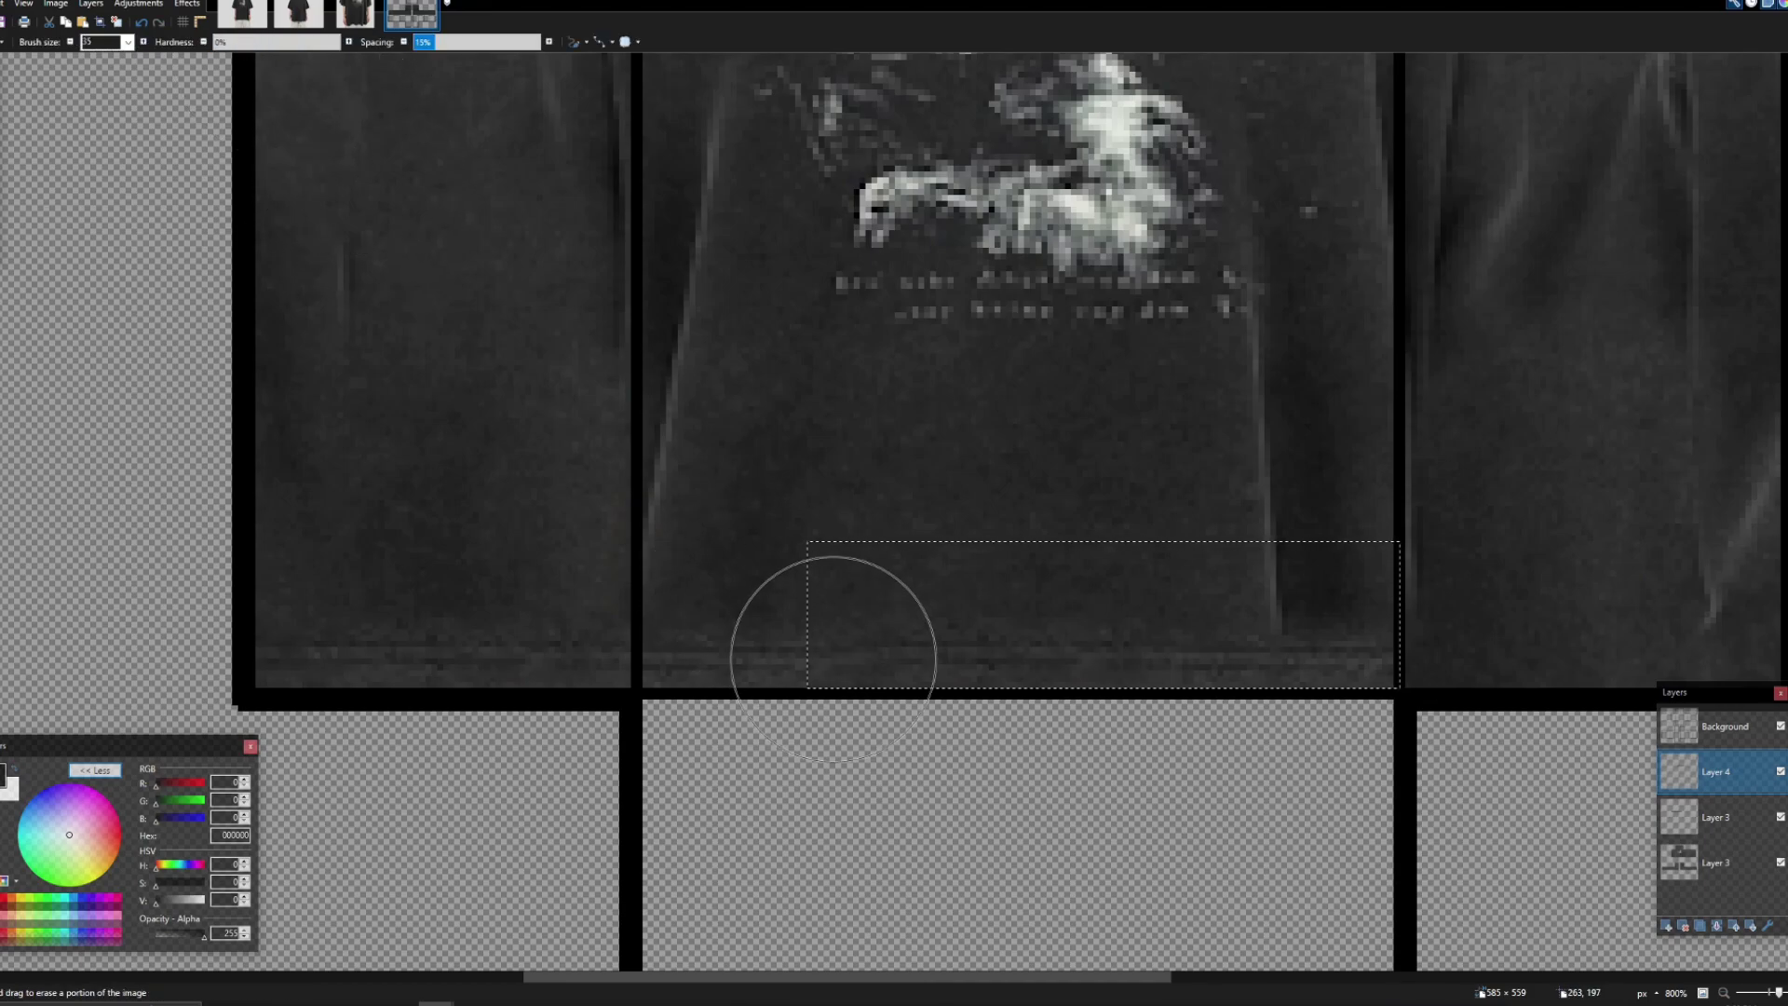
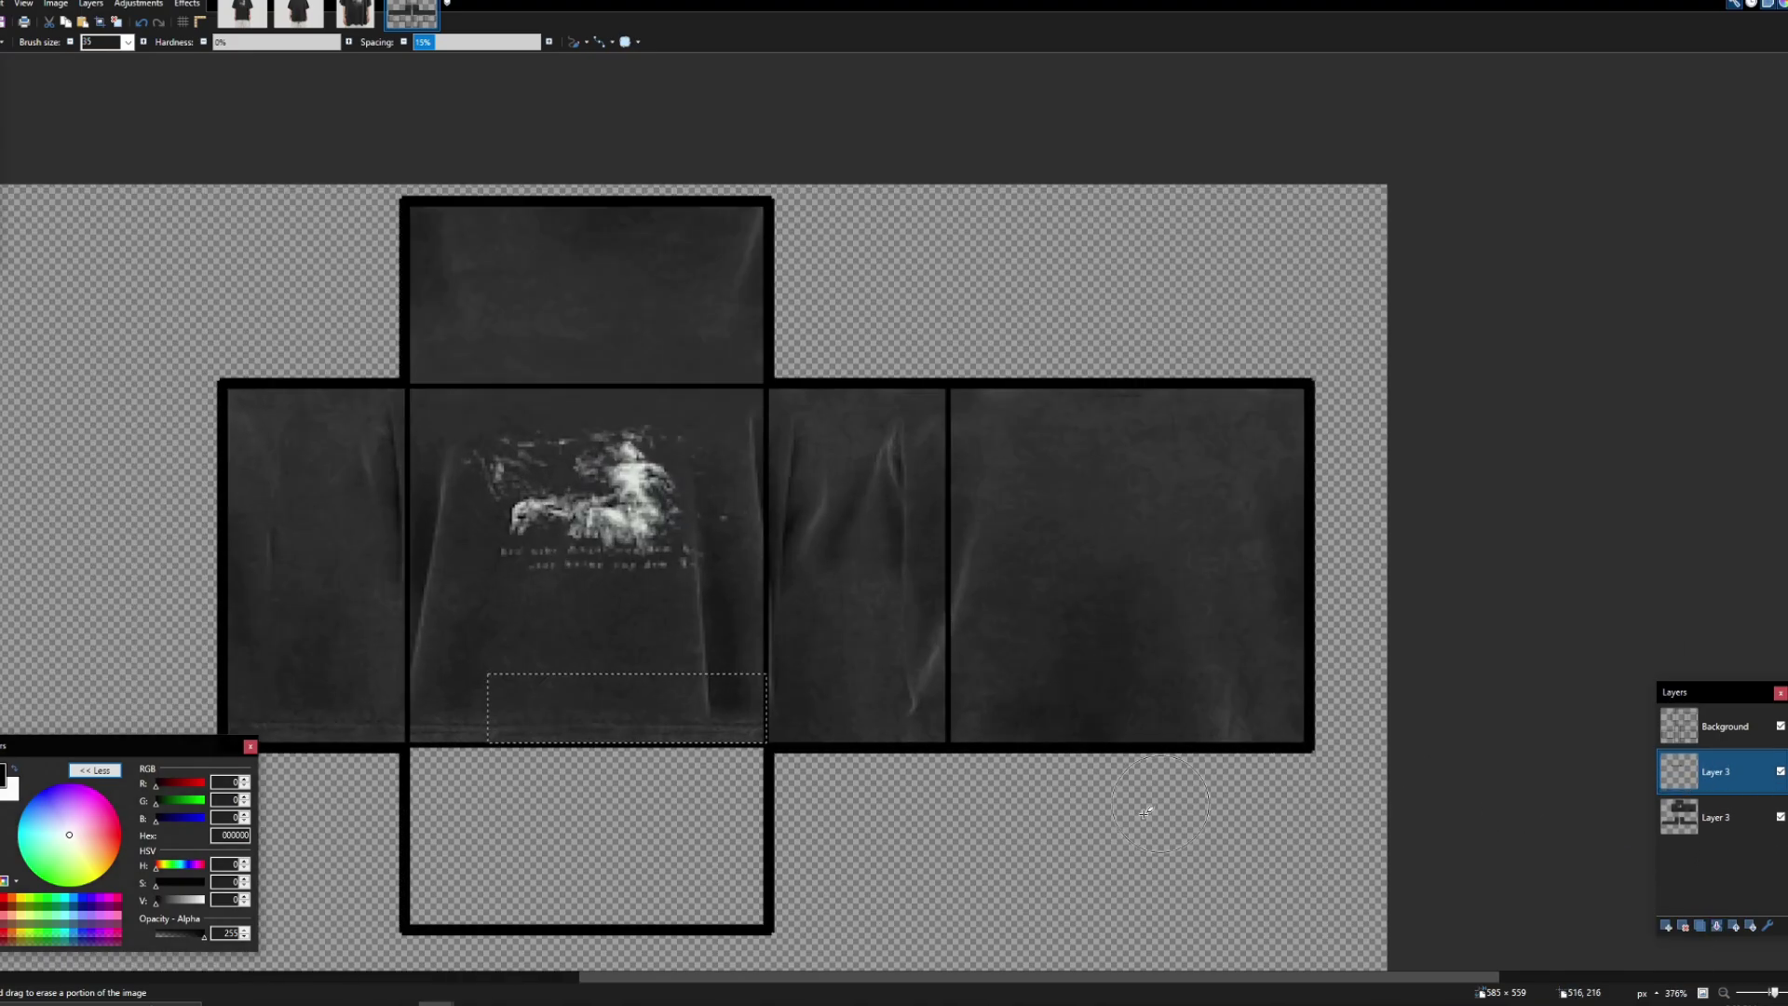
scroll(367, 500, "down", 4)
scroll(367, 499, "up", 2)
Step: Duplicate the 195 × 58 px hem strip and mirror it across the right side and back panels of the torso
key("s")
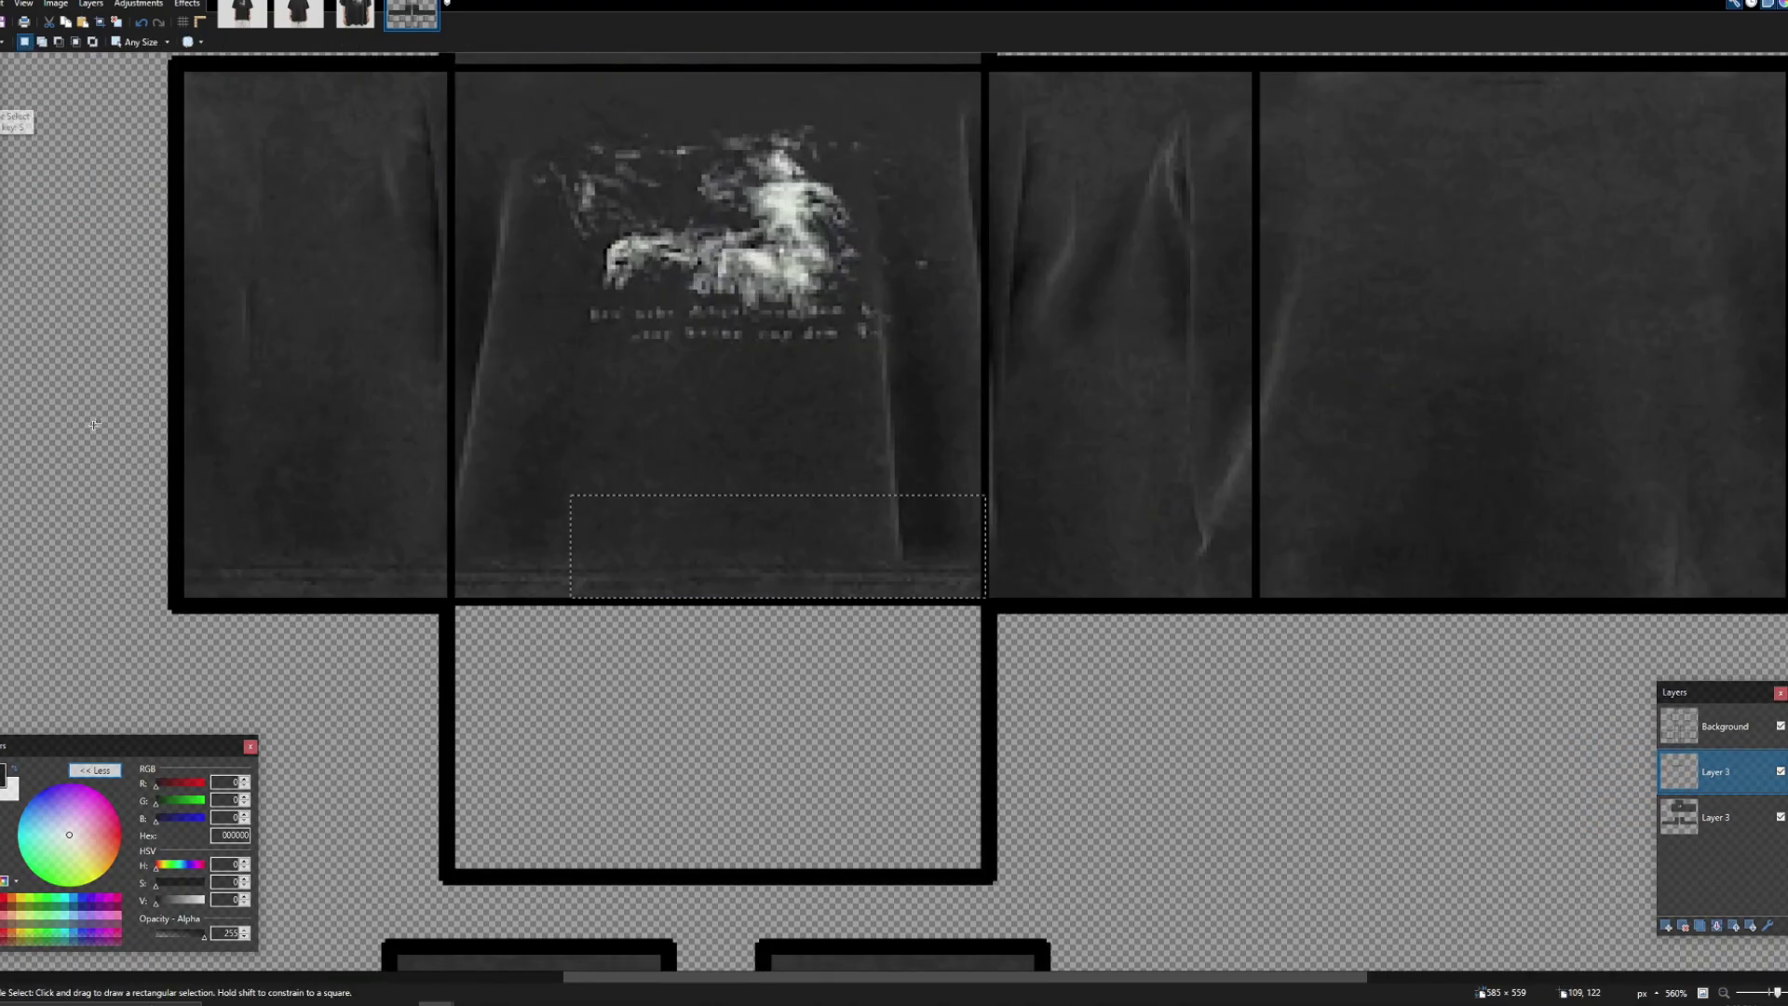
scroll(226, 573, "up", 1)
left_click_drag(177, 601, 1167, 307)
scroll(1167, 307, "down", 3)
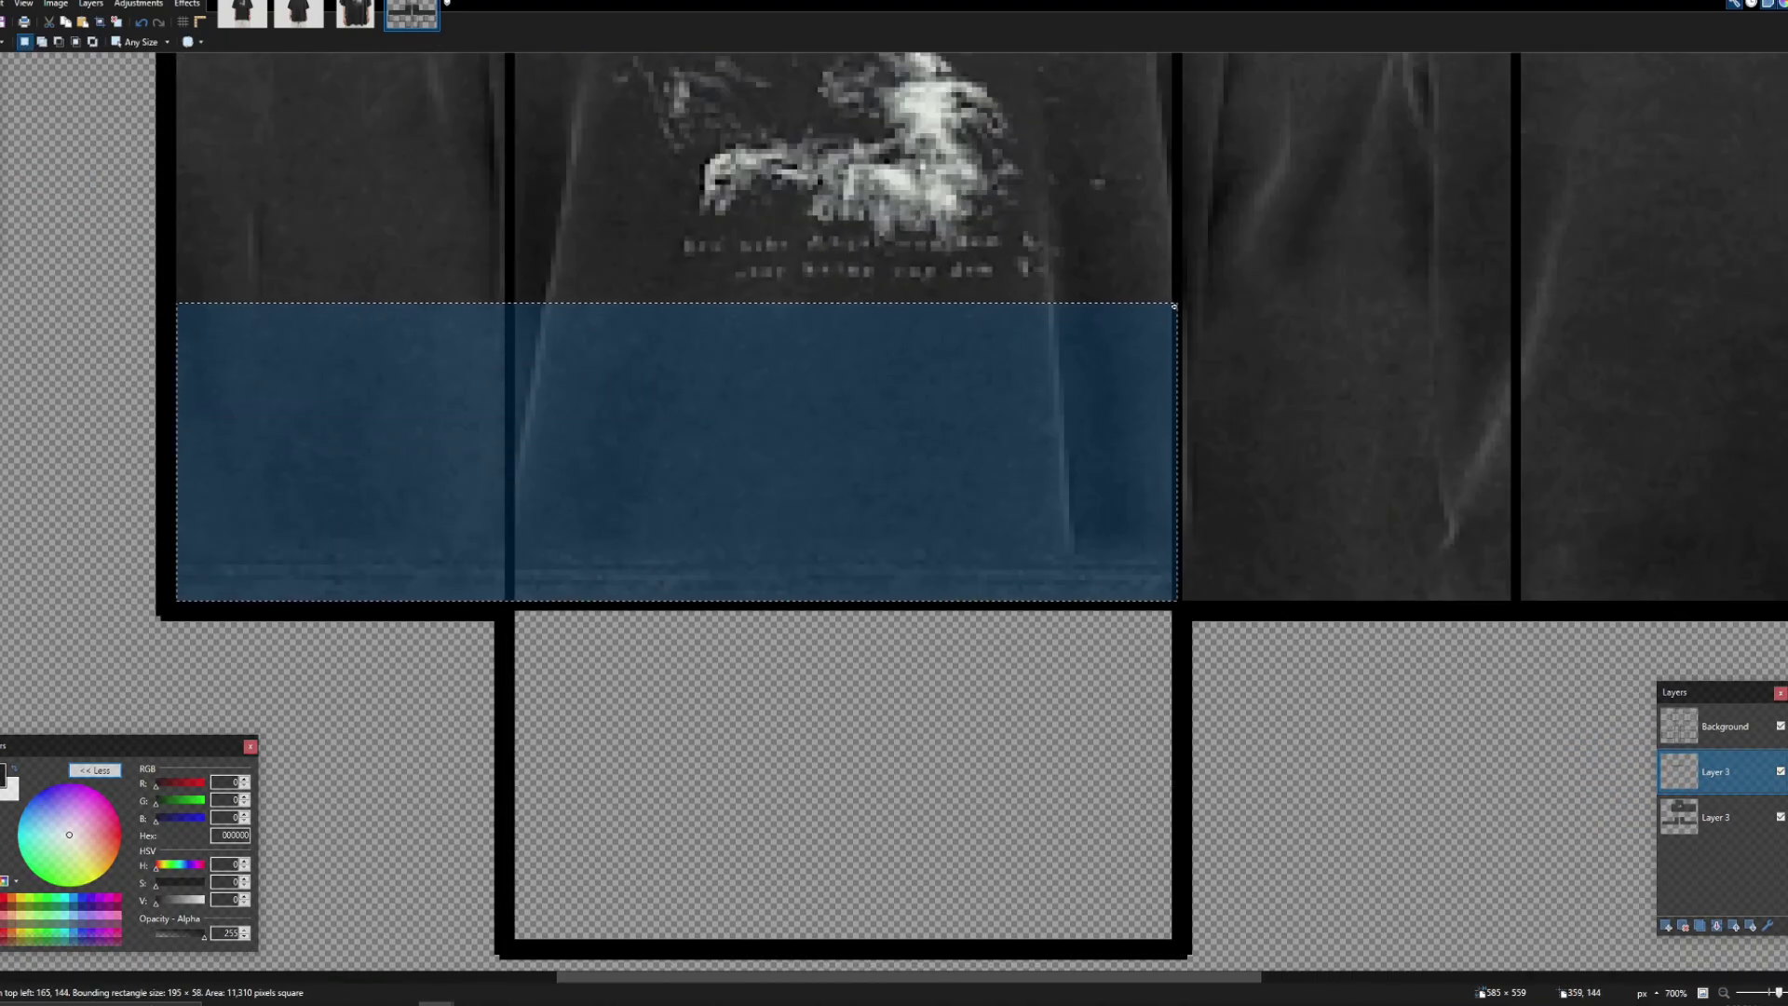
key("m")
left_click_drag(407, 436, 1625, 438)
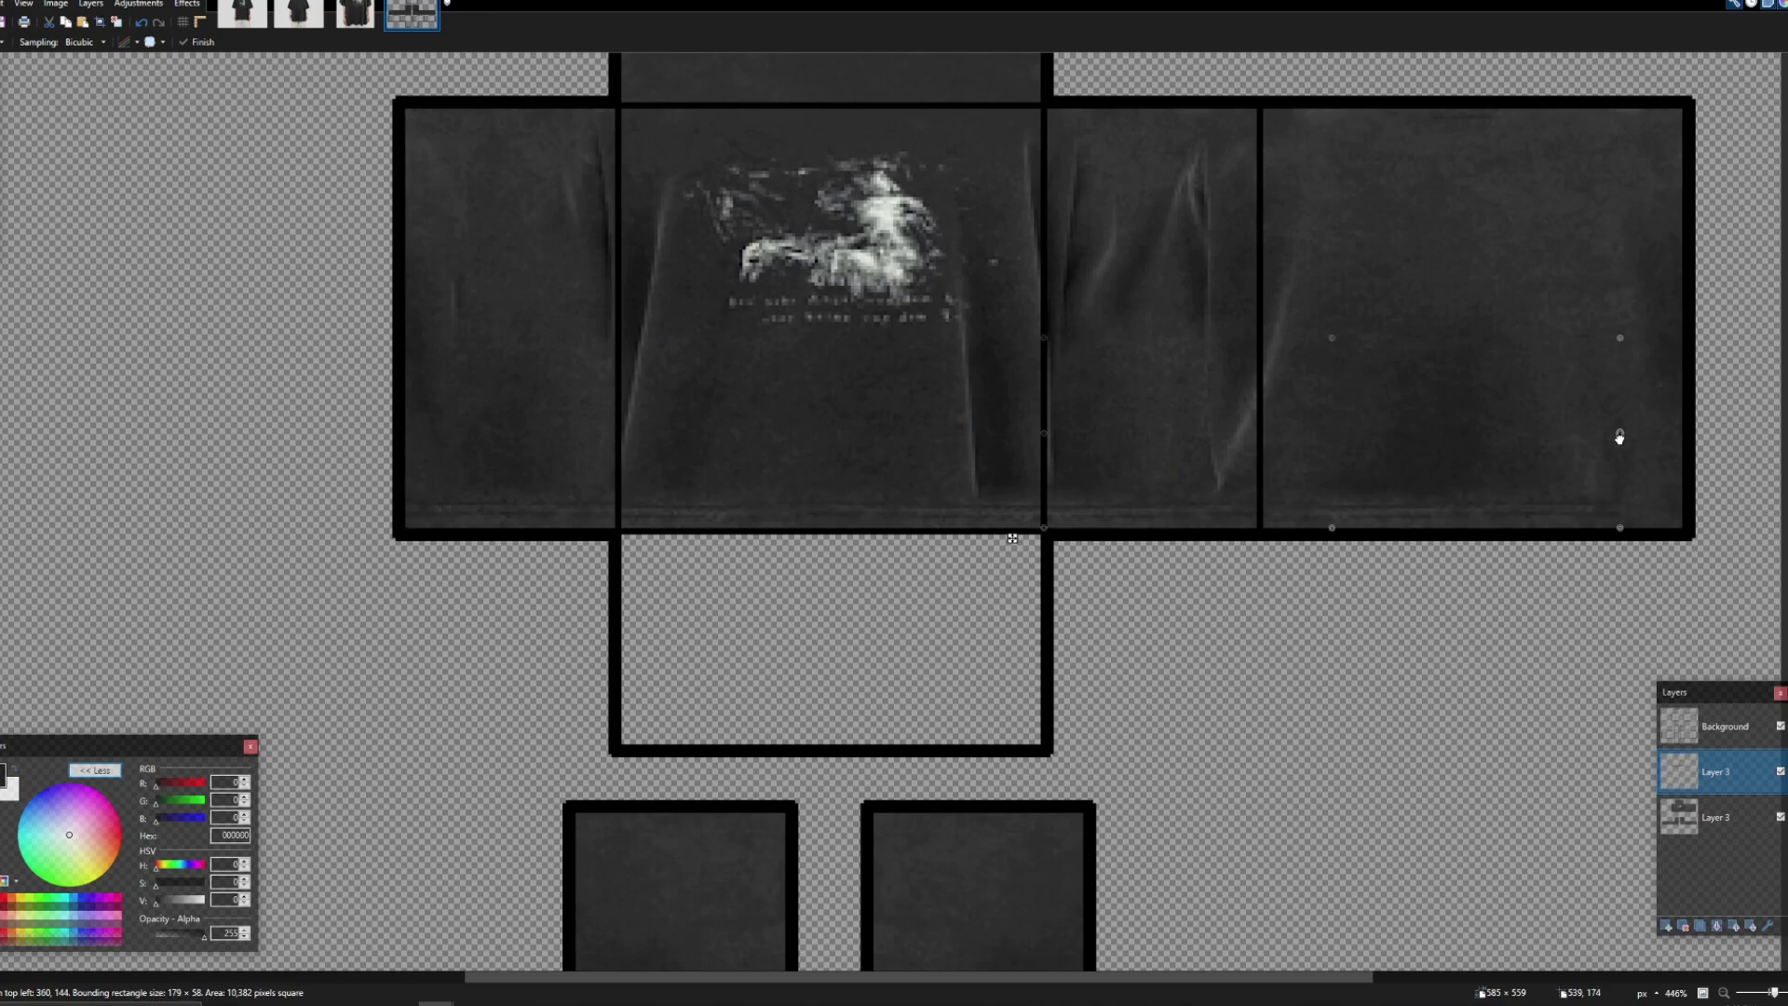
scroll(1685, 431, "down", 4)
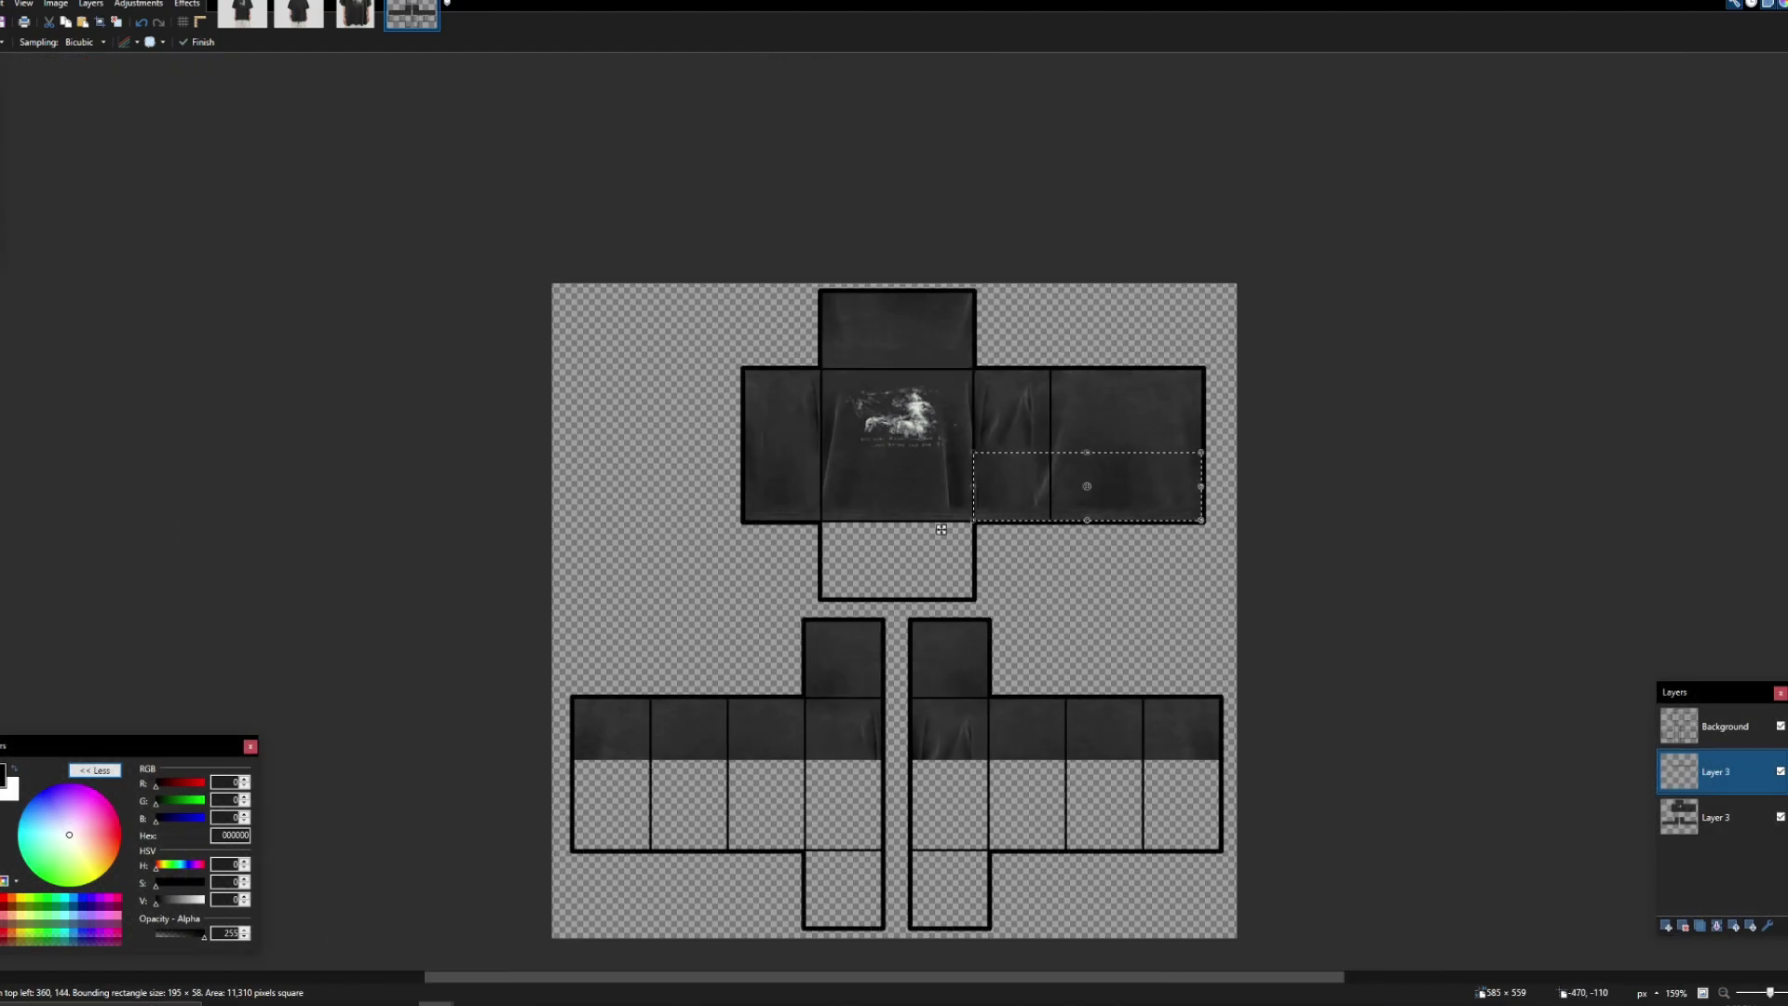
key("s")
left_click(355, 320)
scroll(1099, 485, "down", 2)
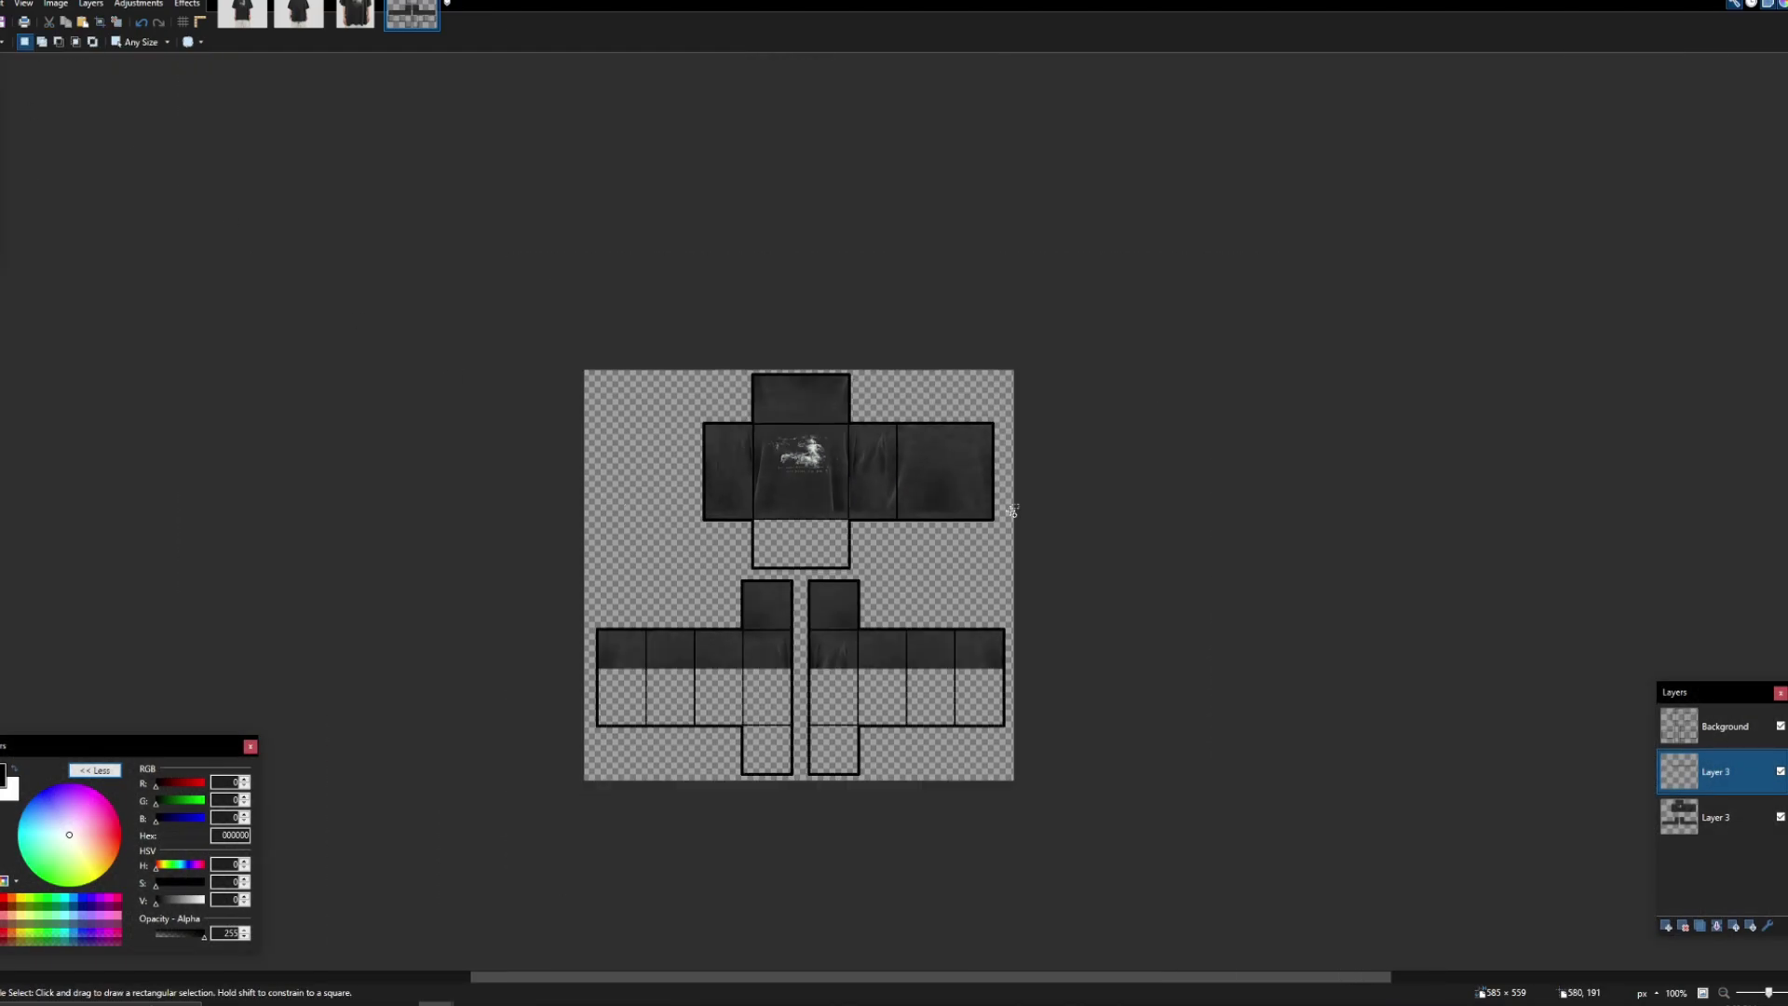
Step: Duplicate the full 390 × 78 px torso hem strip and align it with the right sleeve's lower fabric edge and outer end
scroll(671, 501, "up", 6)
left_click_drag(456, 593, 1641, 196)
scroll(757, 473, "up", 3)
scroll(1640, 197, "down", 3)
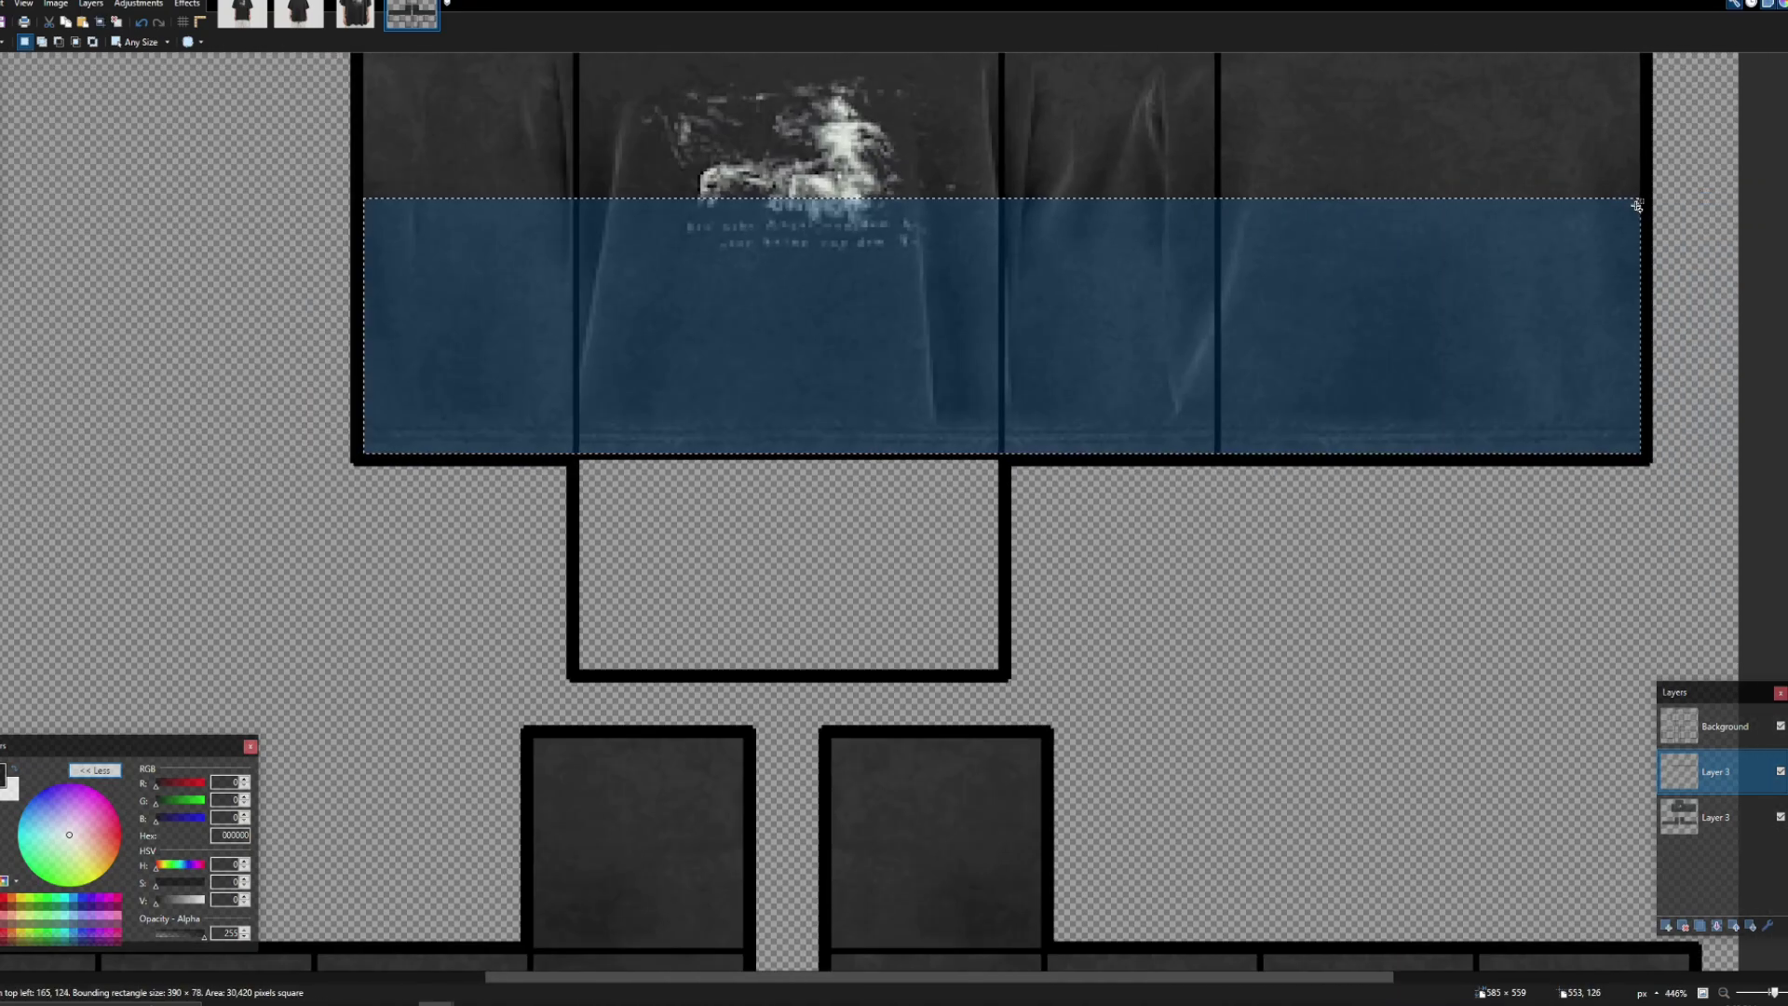
key("m")
scroll(1118, 410, "down", 4)
left_click_drag(1161, 311, 1240, 508)
scroll(1240, 507, "up", 2)
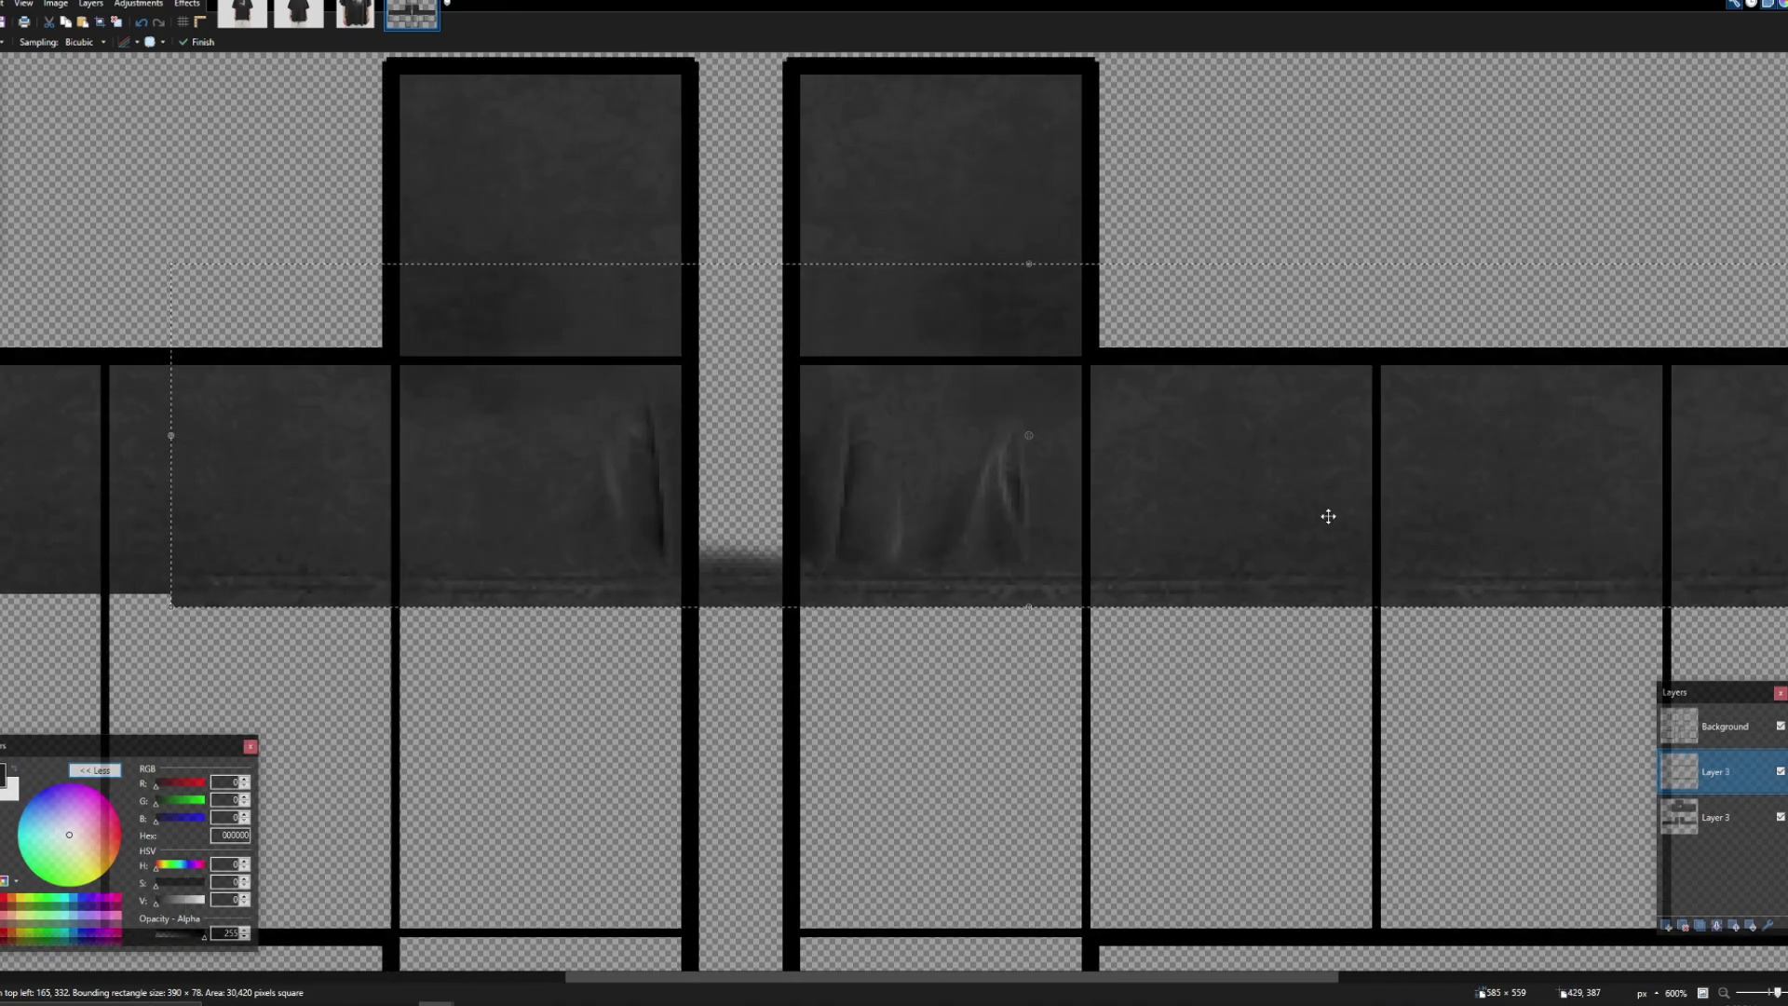
scroll(1030, 432, "down", 2)
scroll(1467, 600, "up", 2)
left_click_drag(1467, 600, 1529, 590)
scroll(1600, 619, "down", 3)
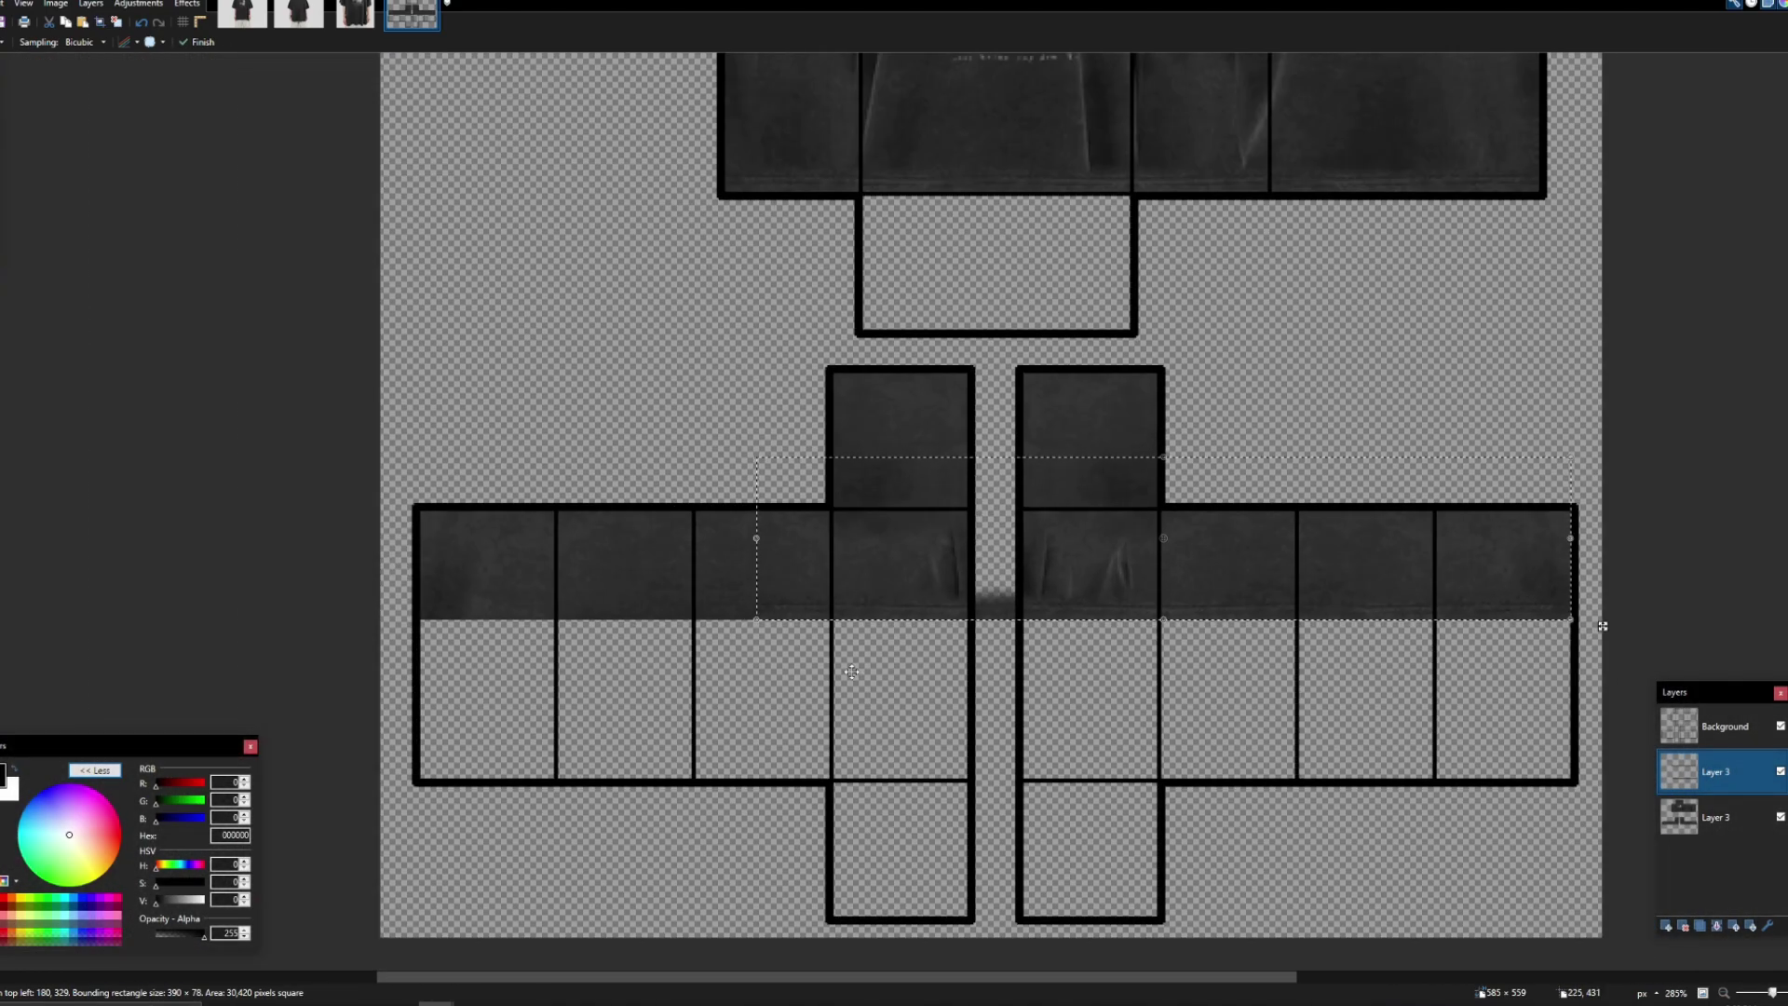
Step: Narrow the hem strip to 261 px to fit the right sleeve and place a copy along the left sleeve's lower fabric edge
scroll(723, 478, "up", 2)
left_click_drag(702, 472, 1108, 518)
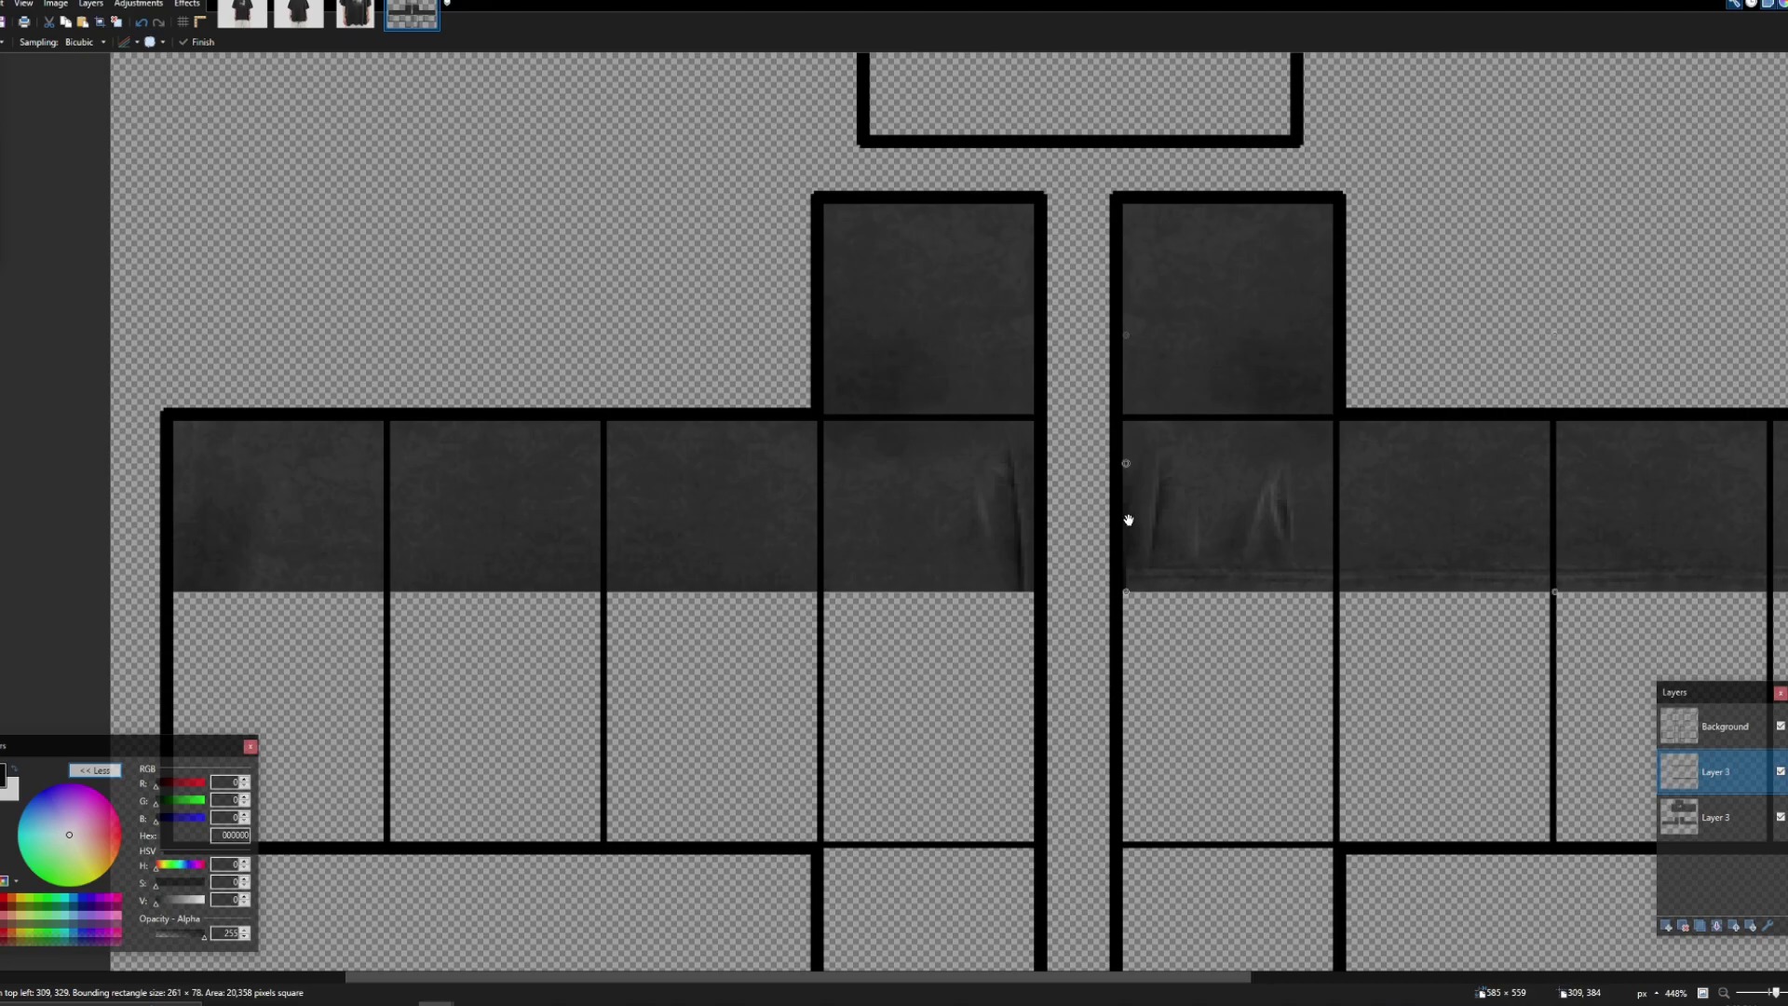
left_click_drag(1444, 567, 491, 566)
scroll(466, 582, "down", 3)
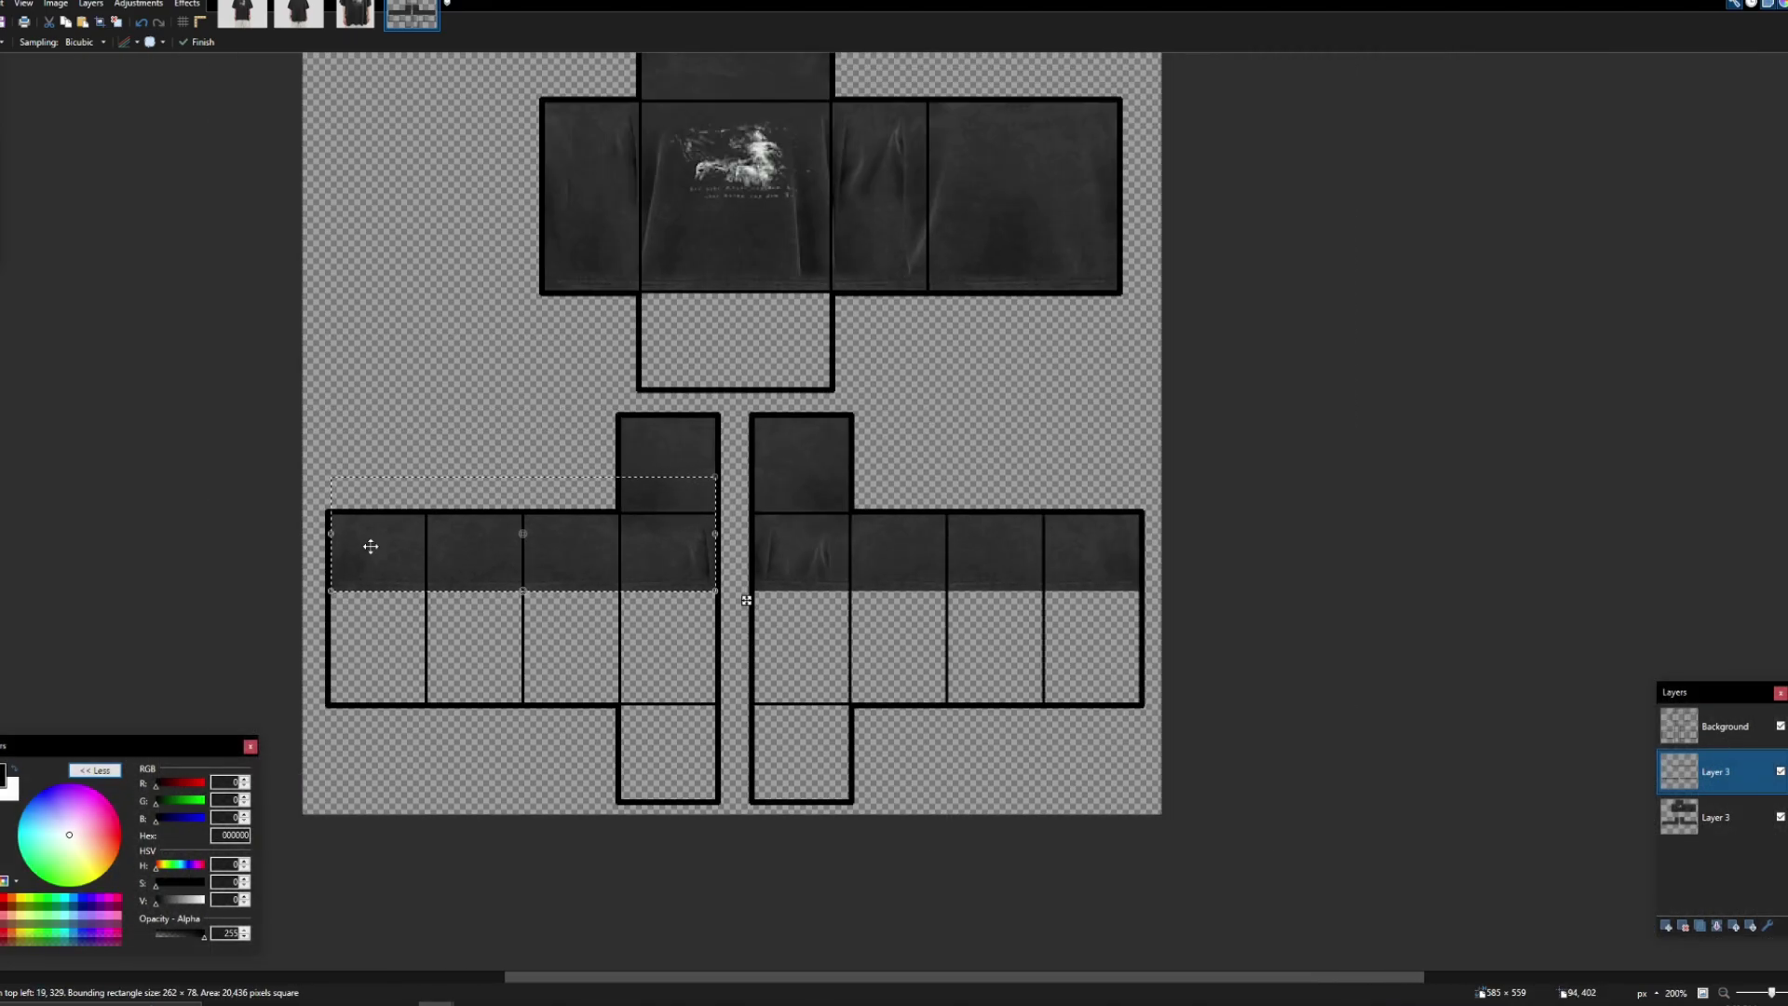
key("s")
scroll(649, 569, "down", 2)
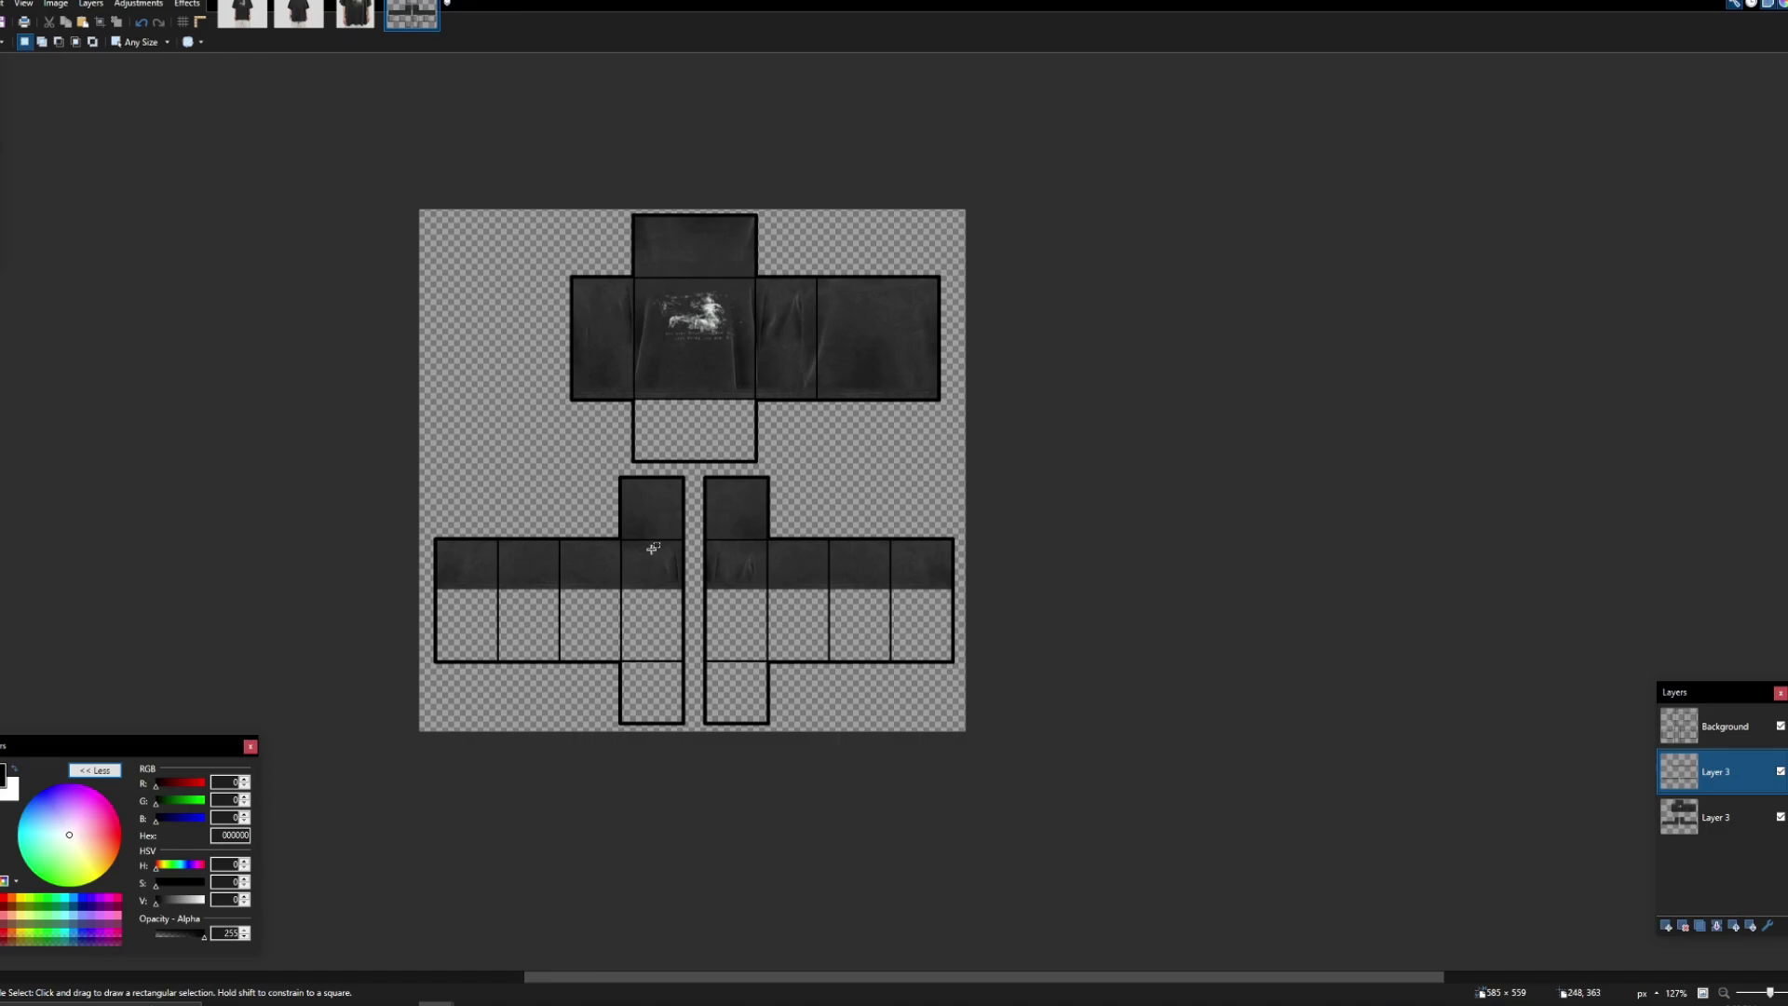
Step: Examine the hem stitching along the torso and sleeve panels
scroll(652, 548, "up", 2)
scroll(680, 615, "down", 3)
scroll(709, 696, "up", 3)
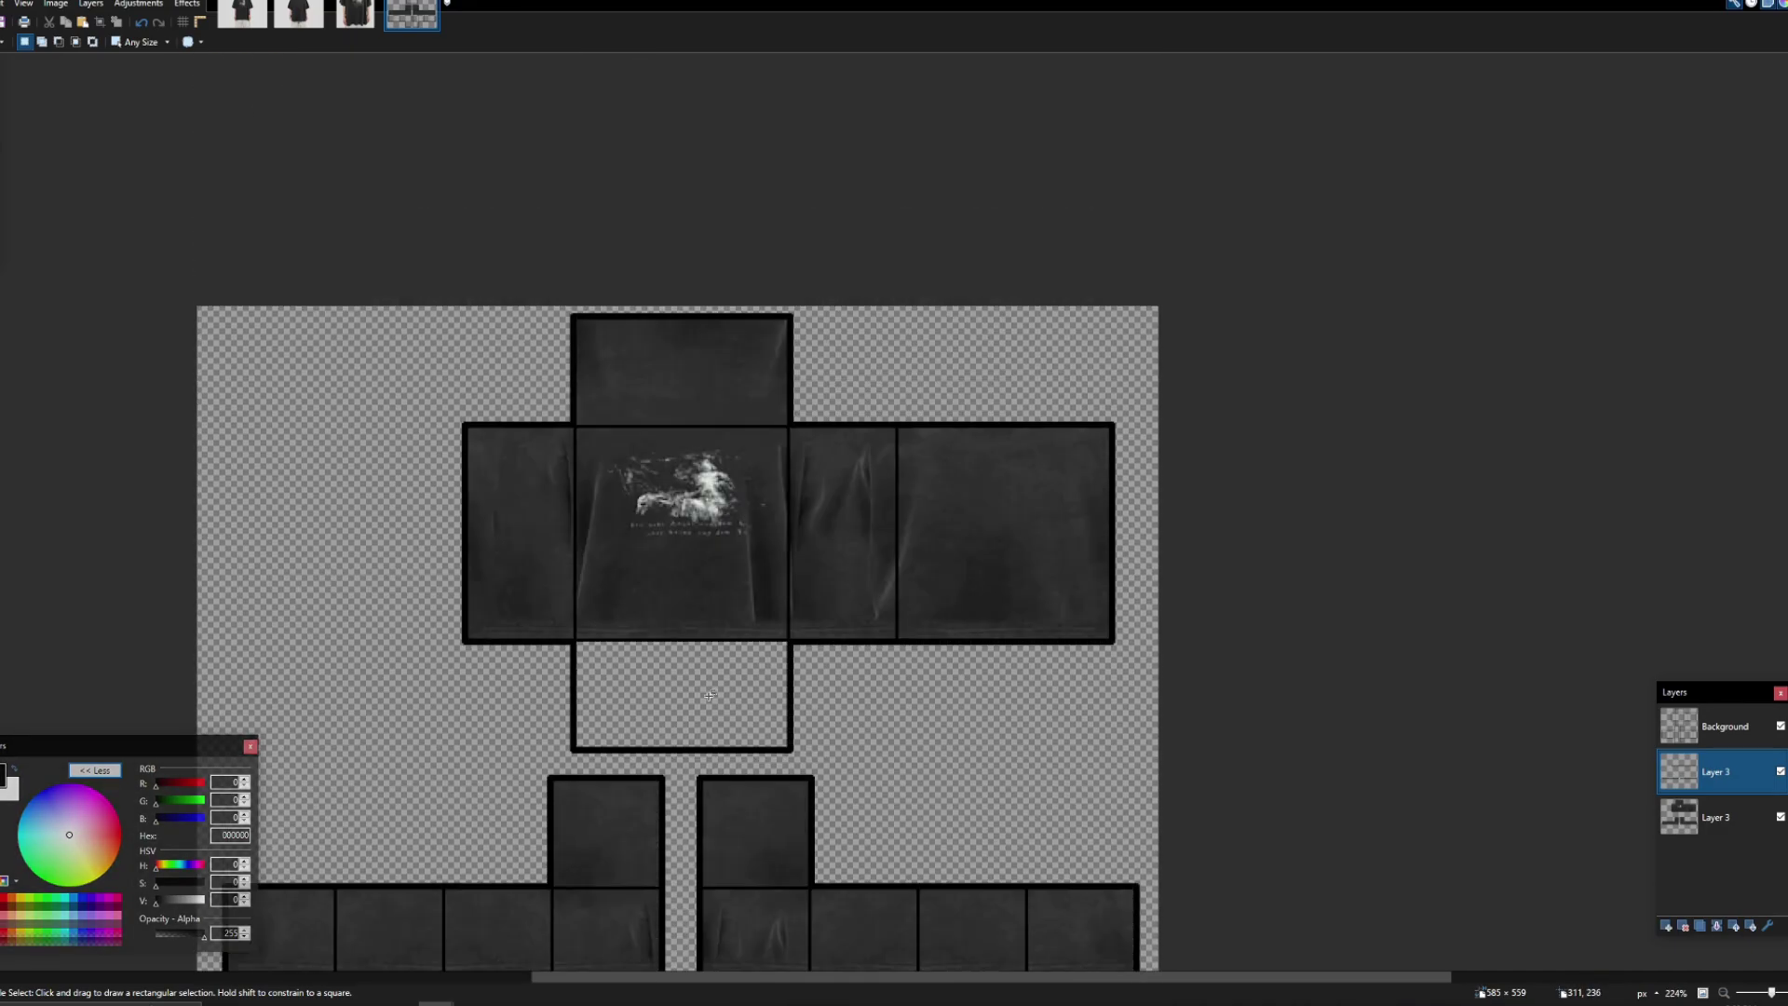
scroll(709, 696, "up", 3)
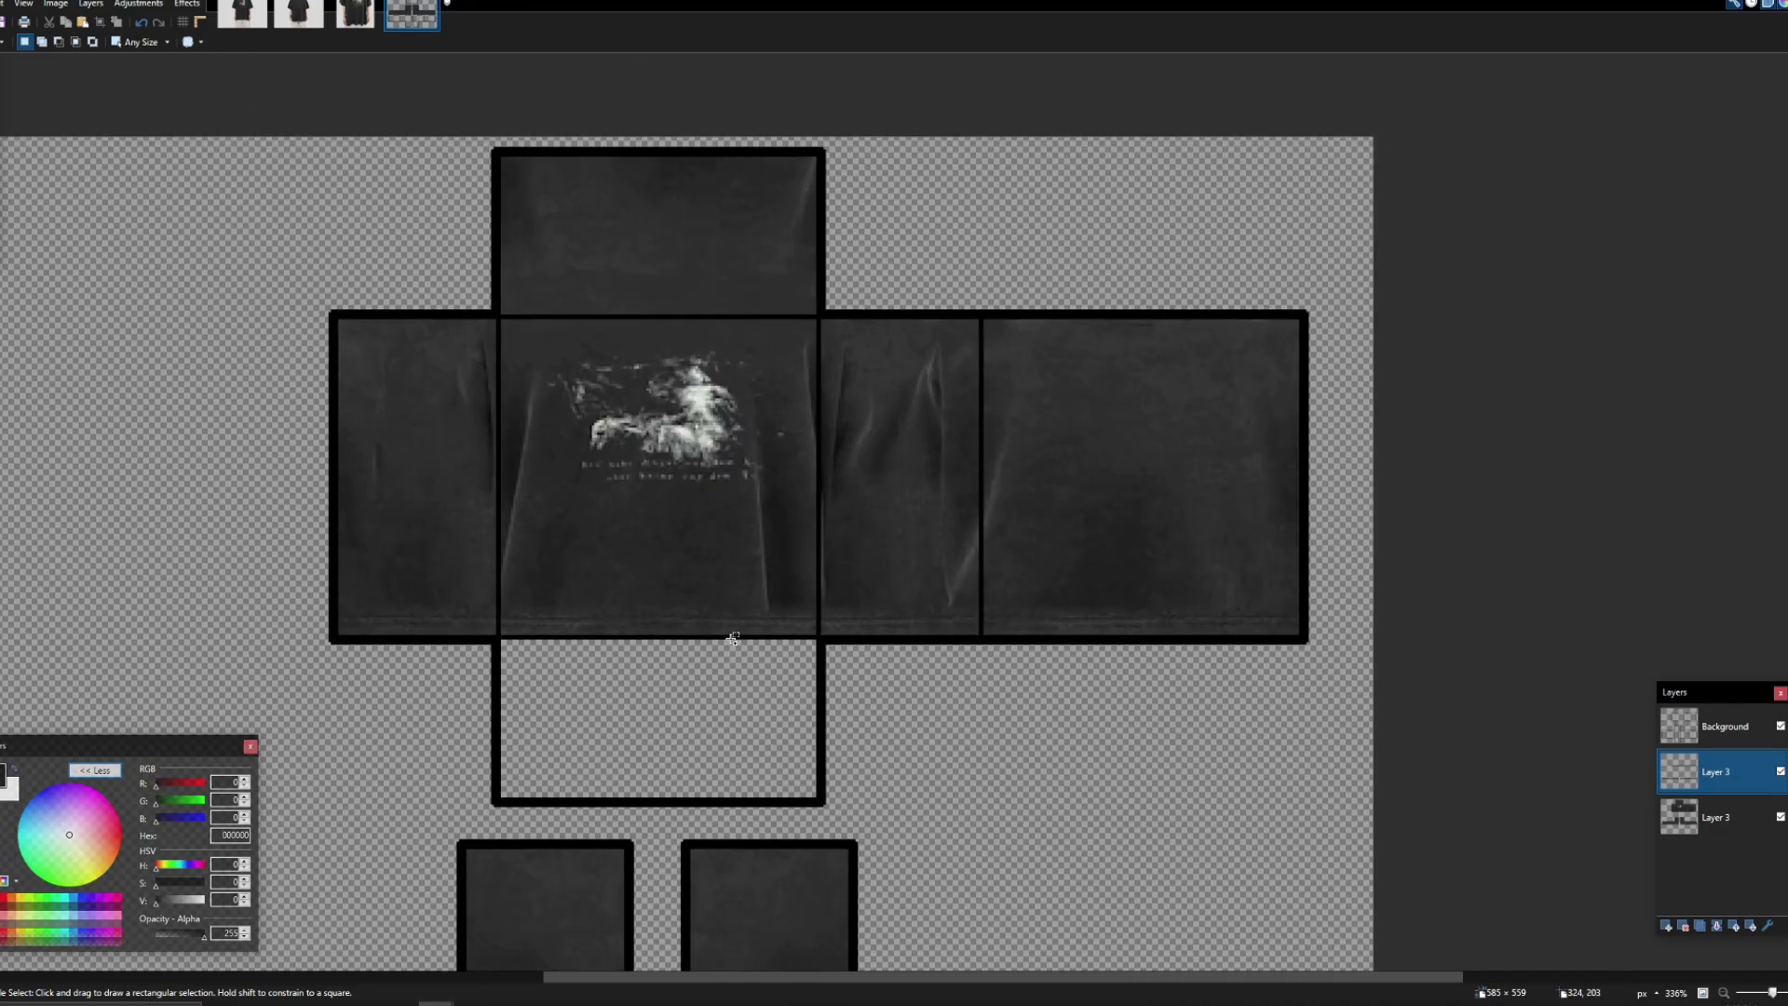
left_click_drag(505, 545, 883, 700)
left_click(718, 739)
scroll(718, 738, "down", 3)
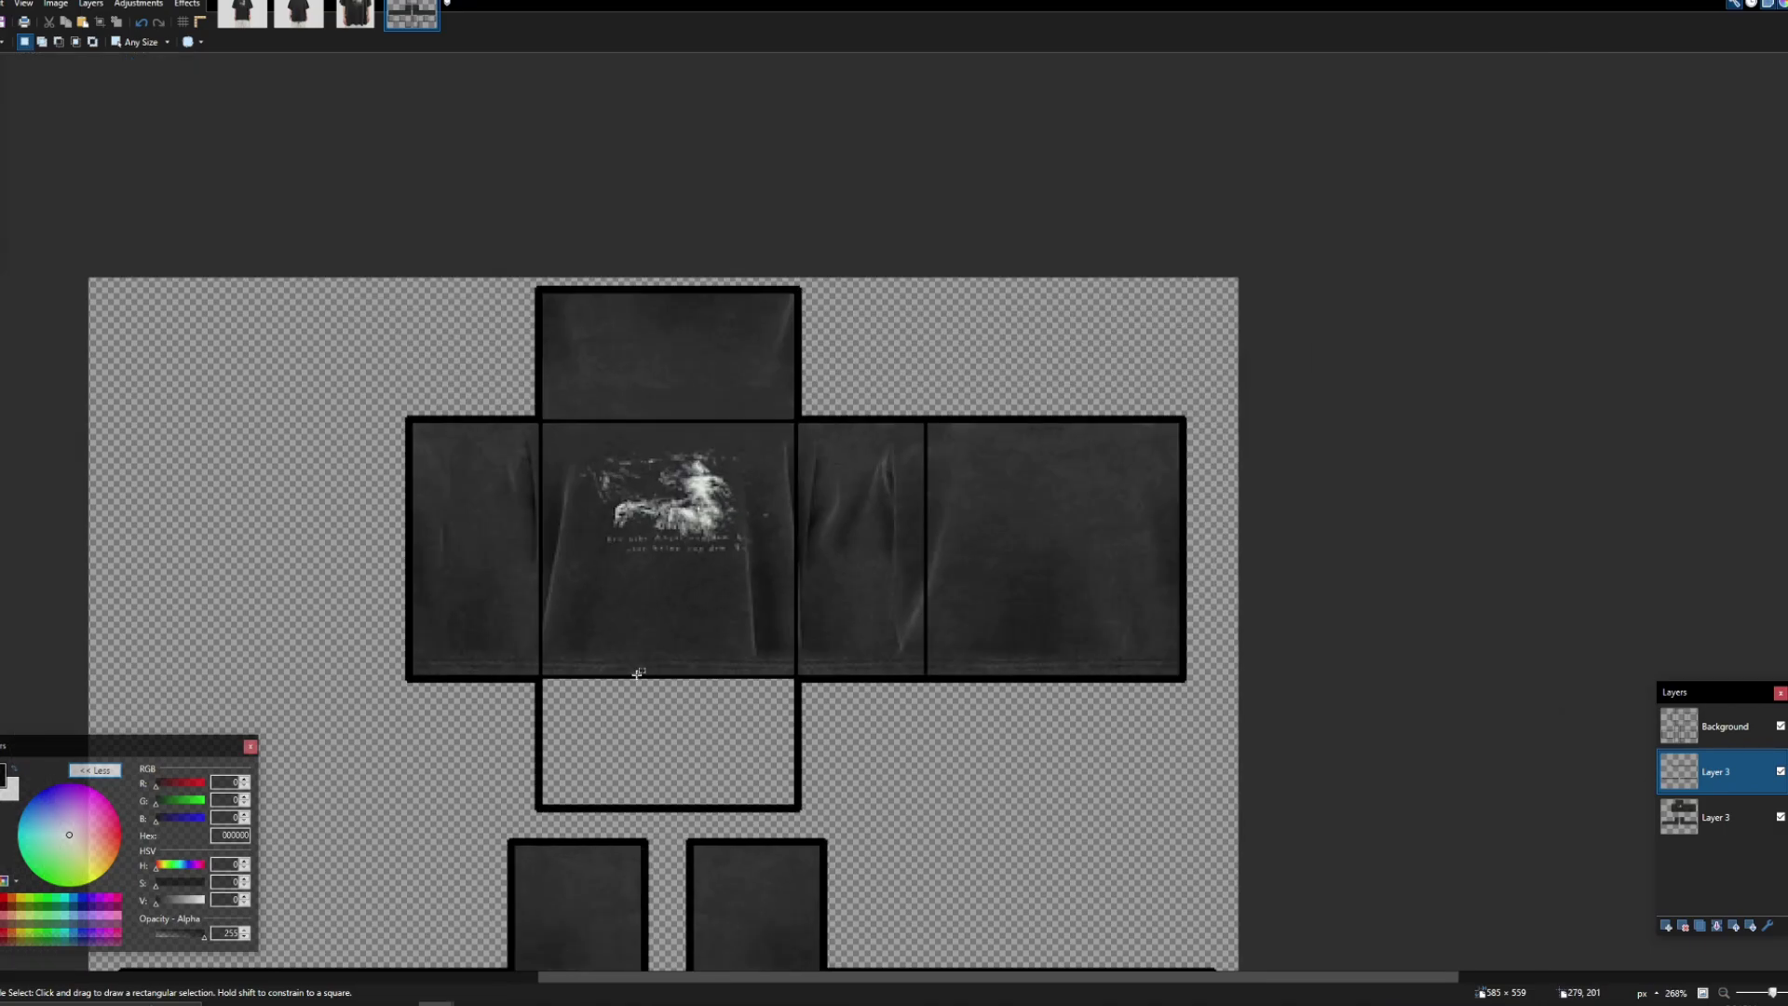
left_click_drag(569, 506, 745, 637)
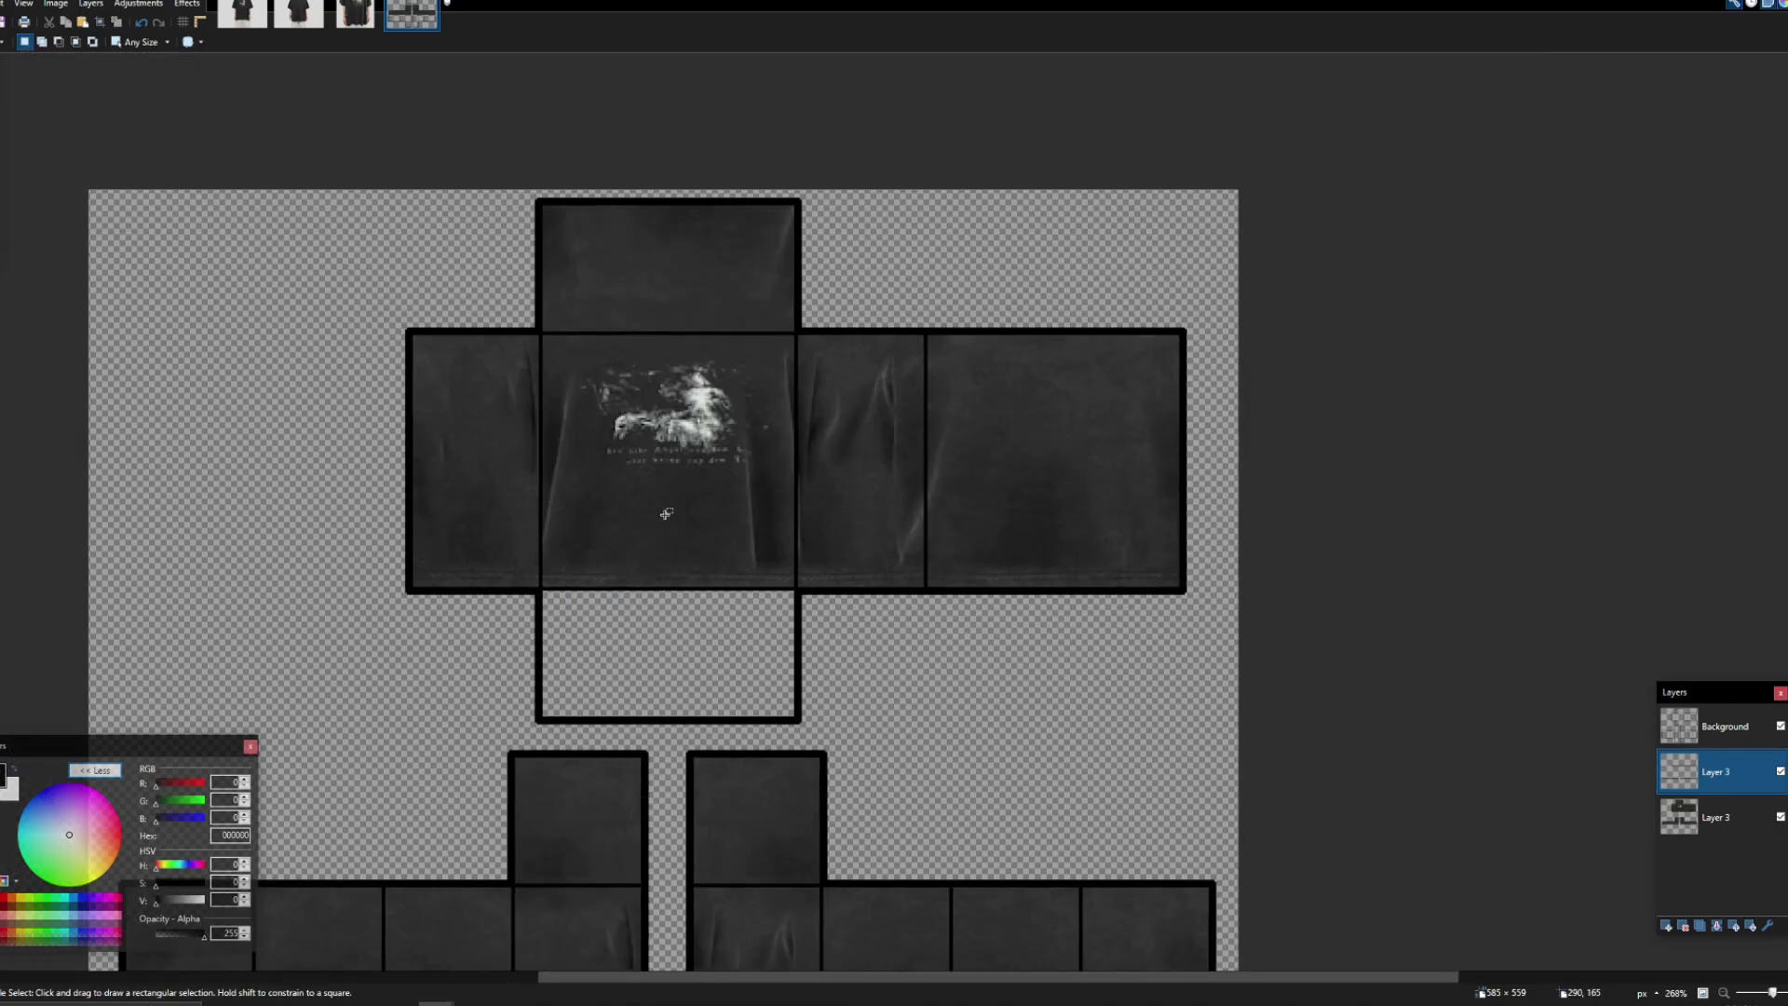
scroll(735, 596, "down", 2)
Step: Make the hem layer slightly more transparent with the Transparency adjustment
left_click(124, 3)
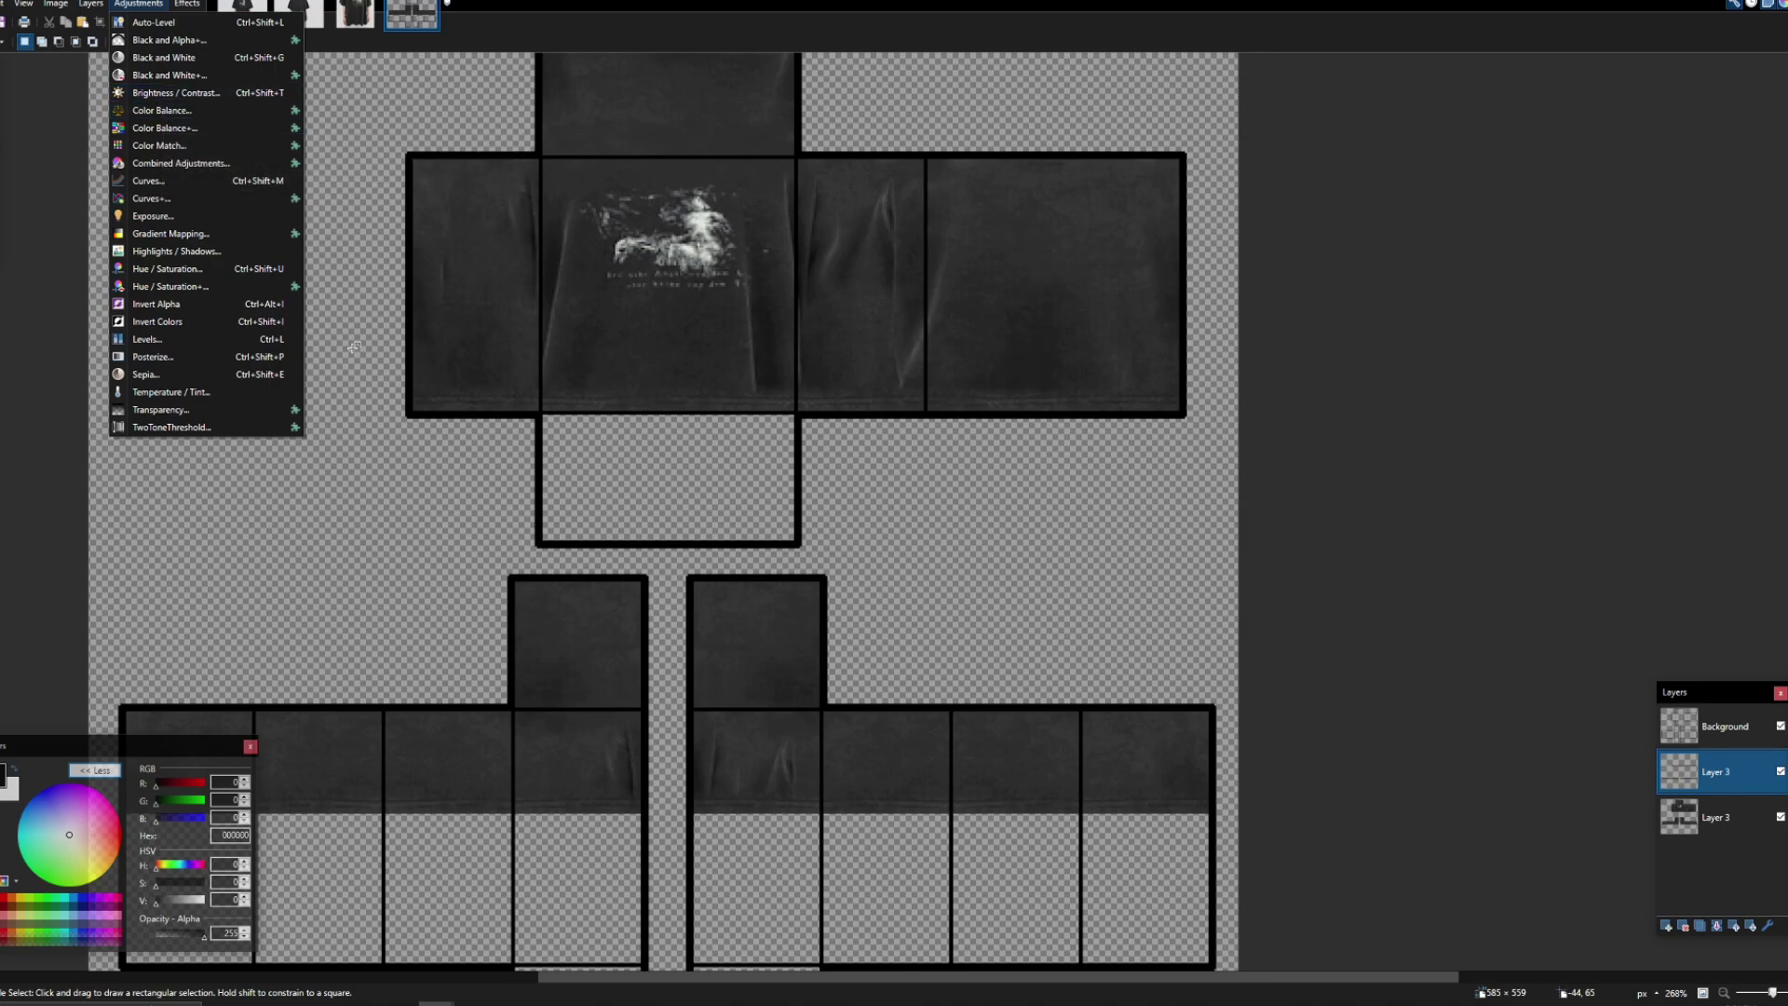
left_click(783, 578)
scroll(809, 618, "down", 2)
scroll(763, 639, "up", 2)
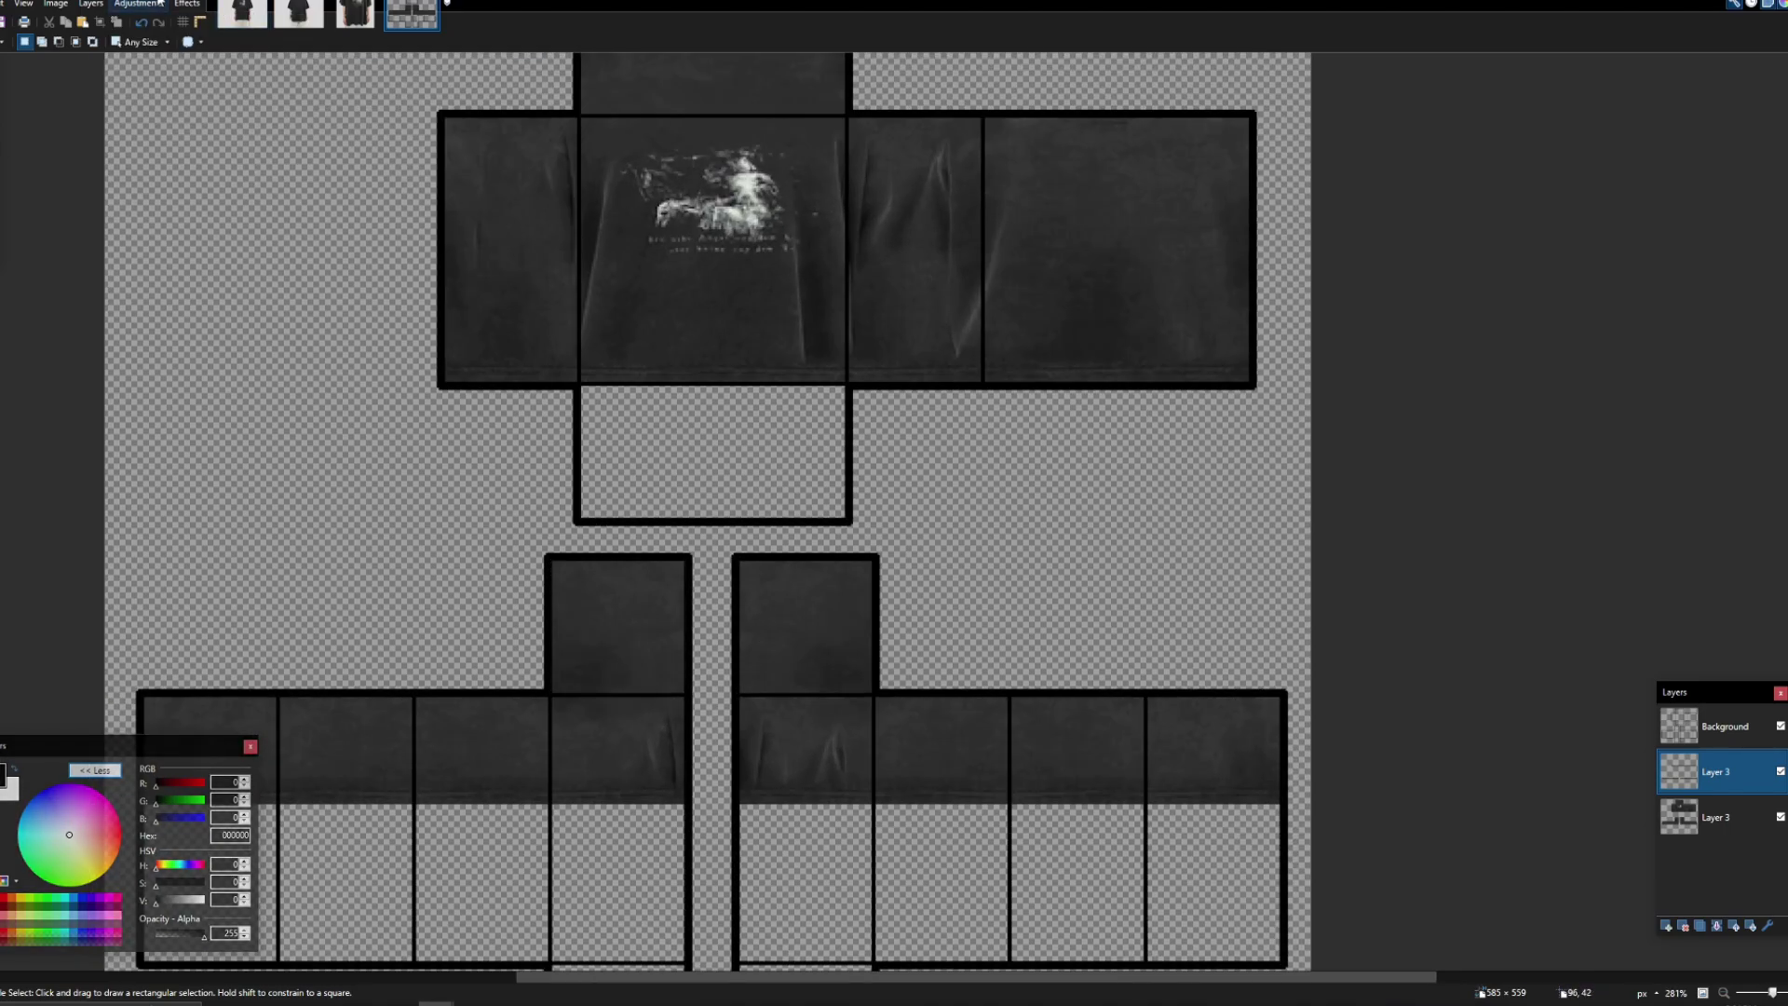
left_click(136, 4)
left_click(186, 414)
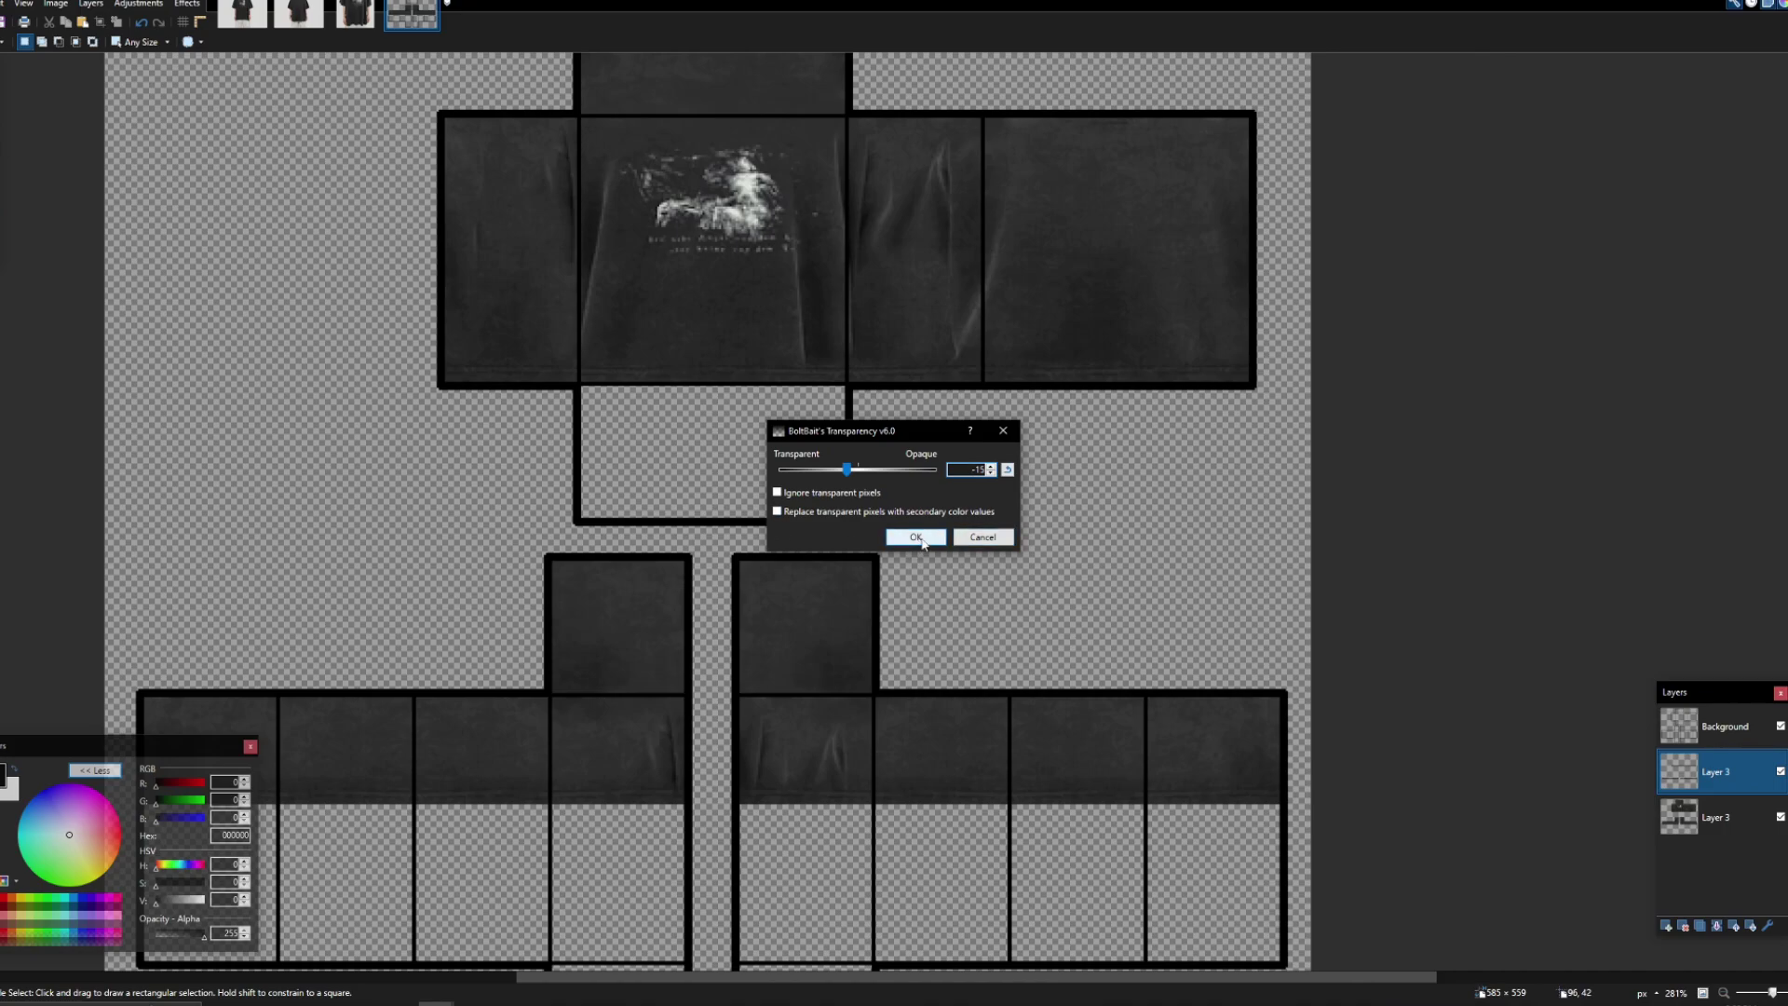
left_click(915, 538)
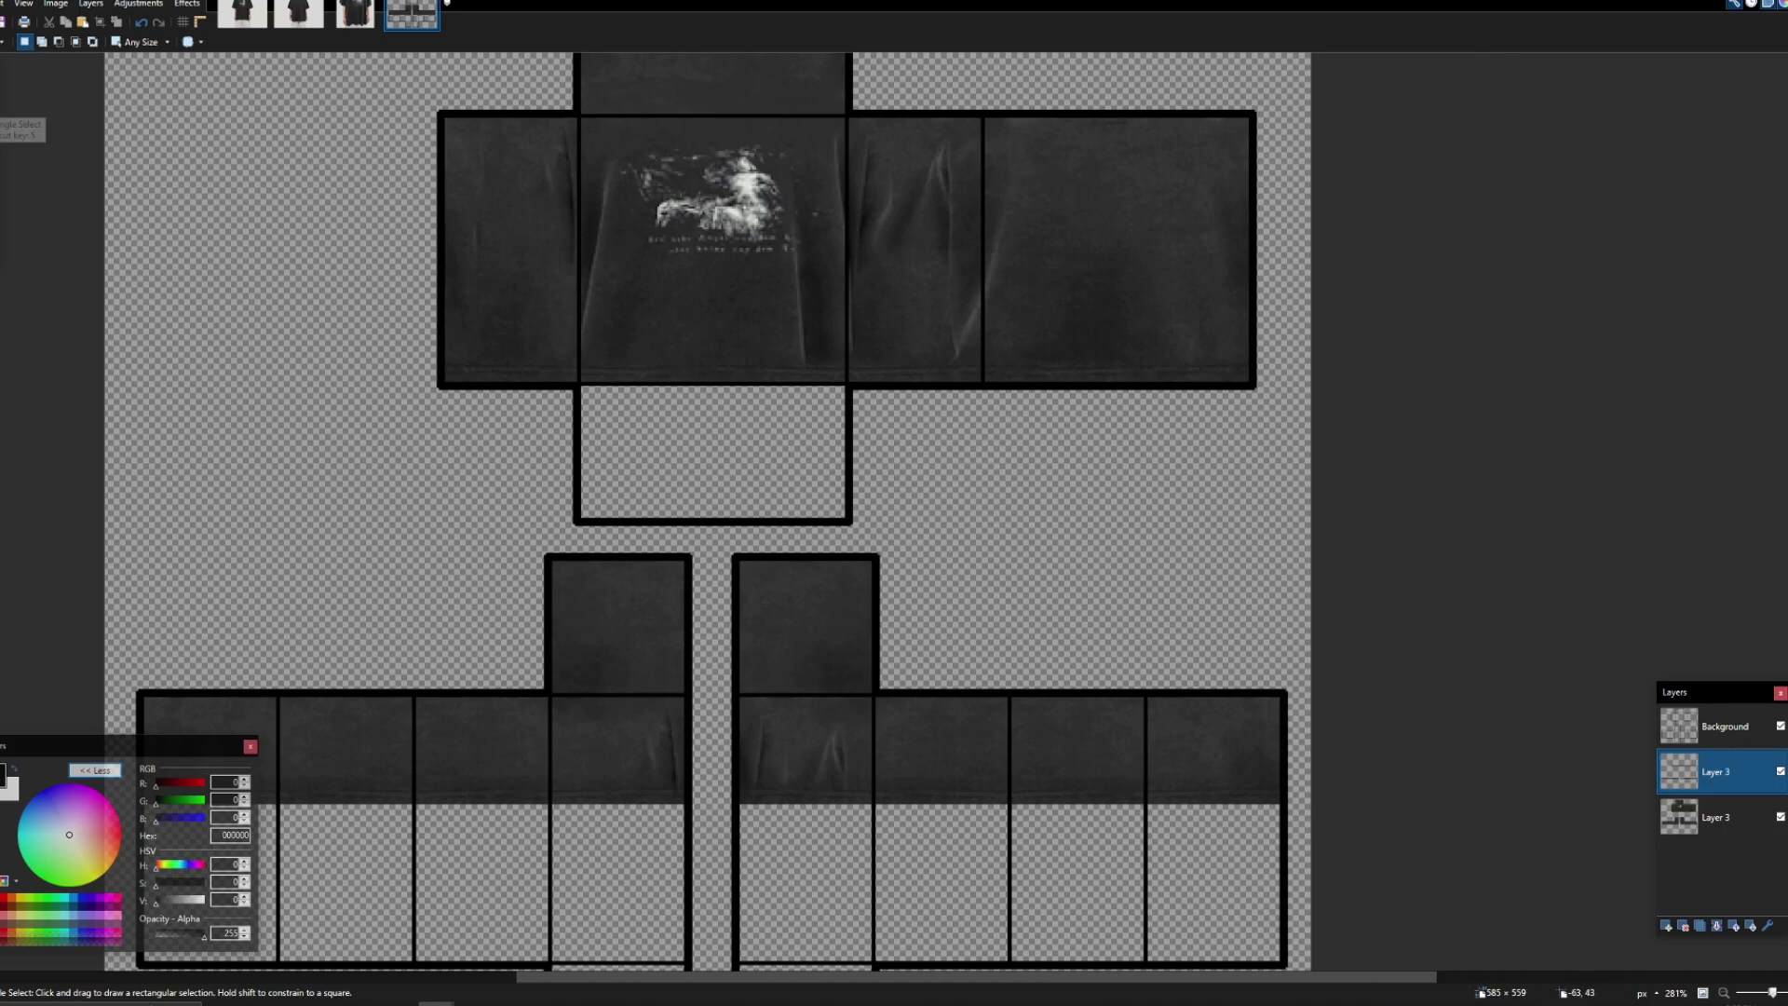
left_click(138, 3)
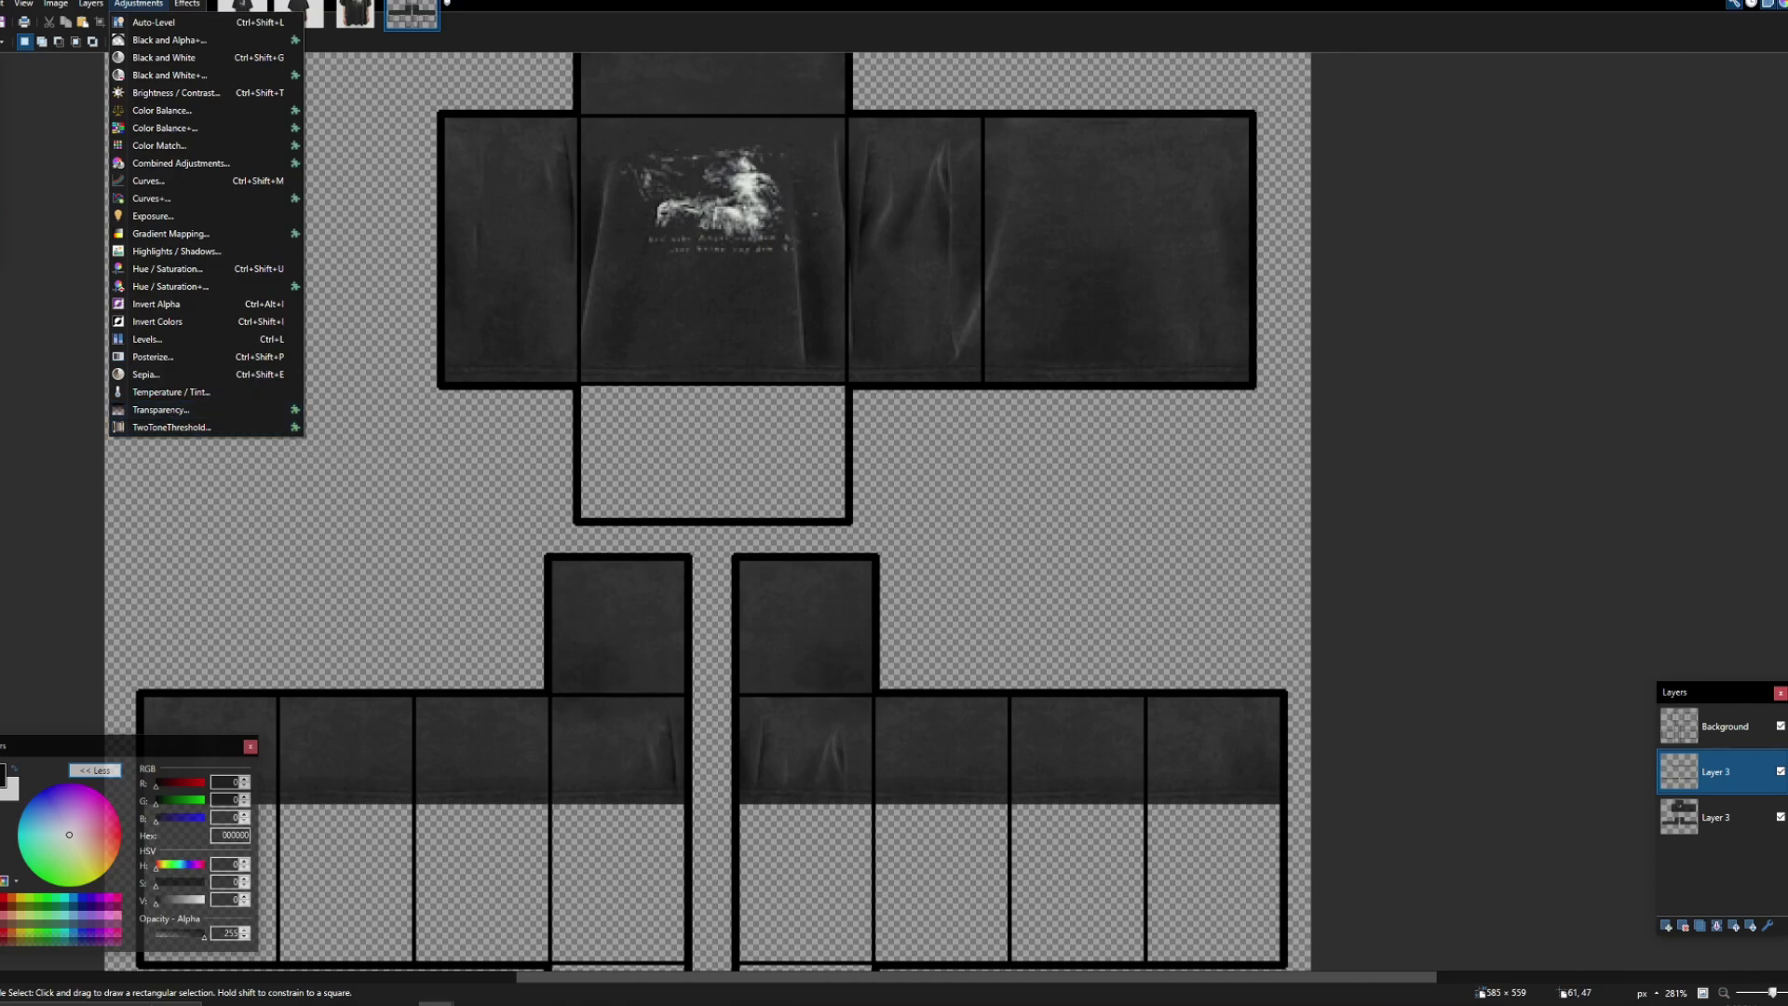
left_click(28, 186)
scroll(652, 263, "down", 4)
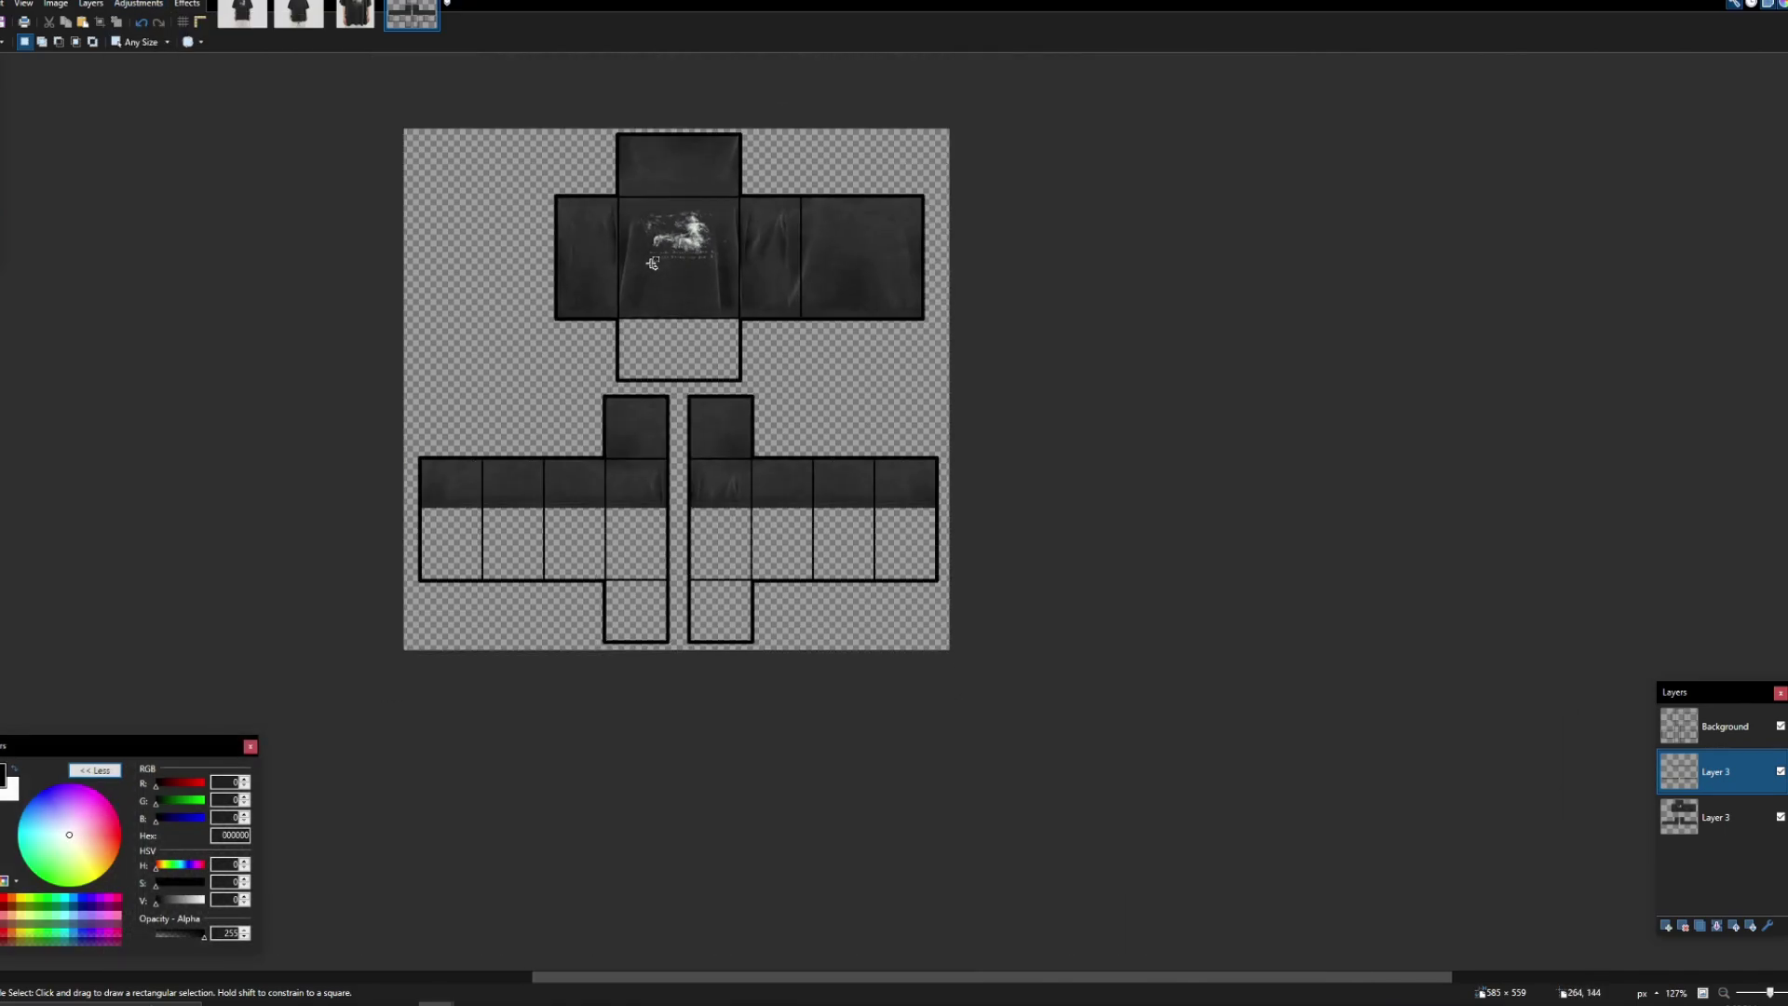
Step: Inspect the hem stitching on the torso and sleeves and merge the hem layer down into the fabric layer
scroll(681, 291, "up", 4)
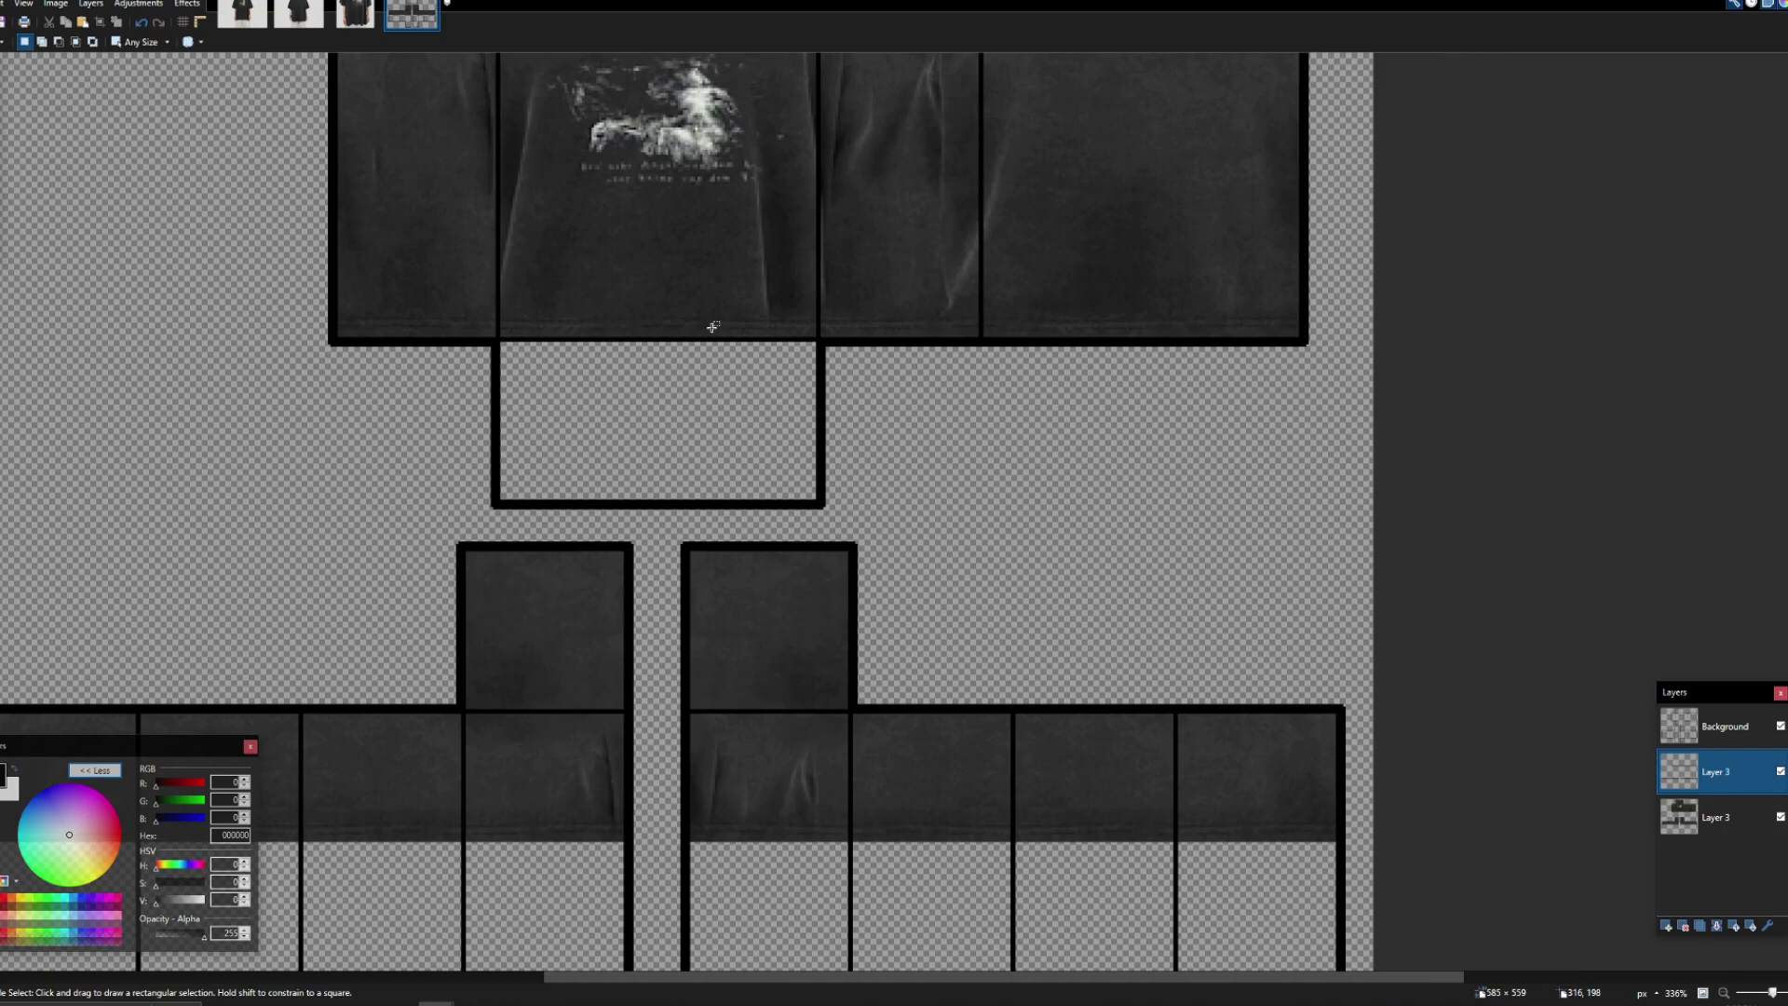
scroll(713, 327, "down", 4)
scroll(736, 336, "up", 8)
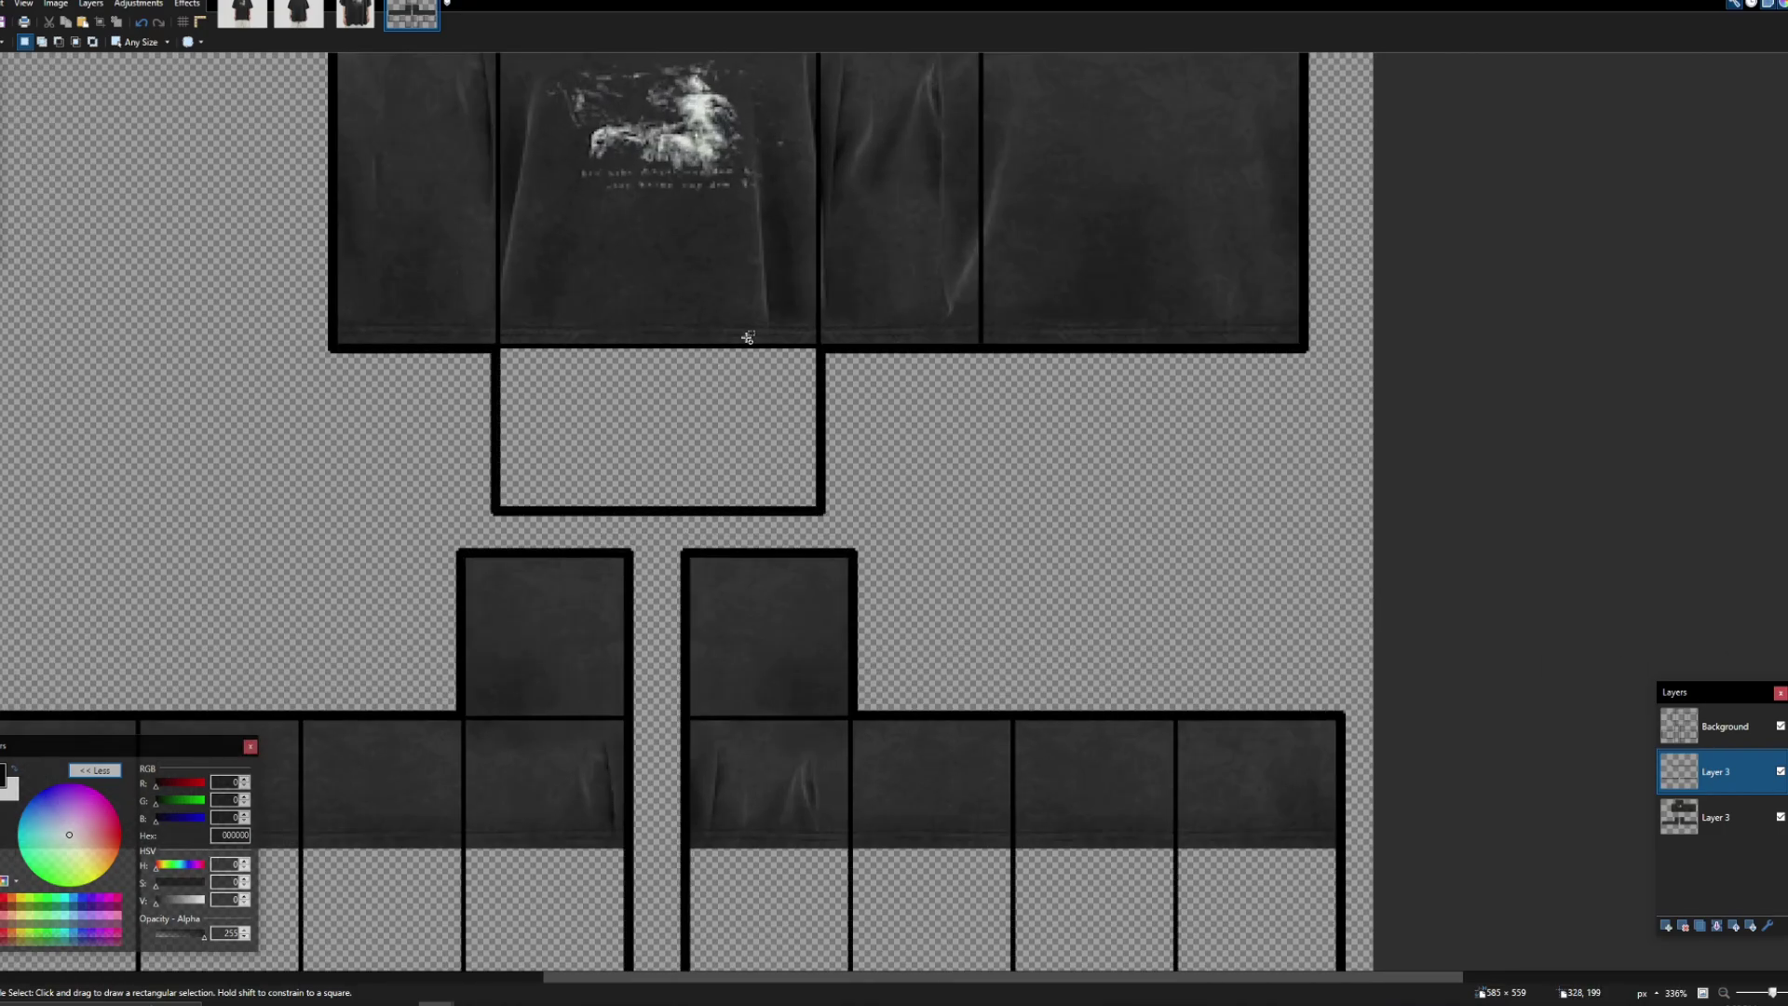
scroll(416, 311, "up", 2)
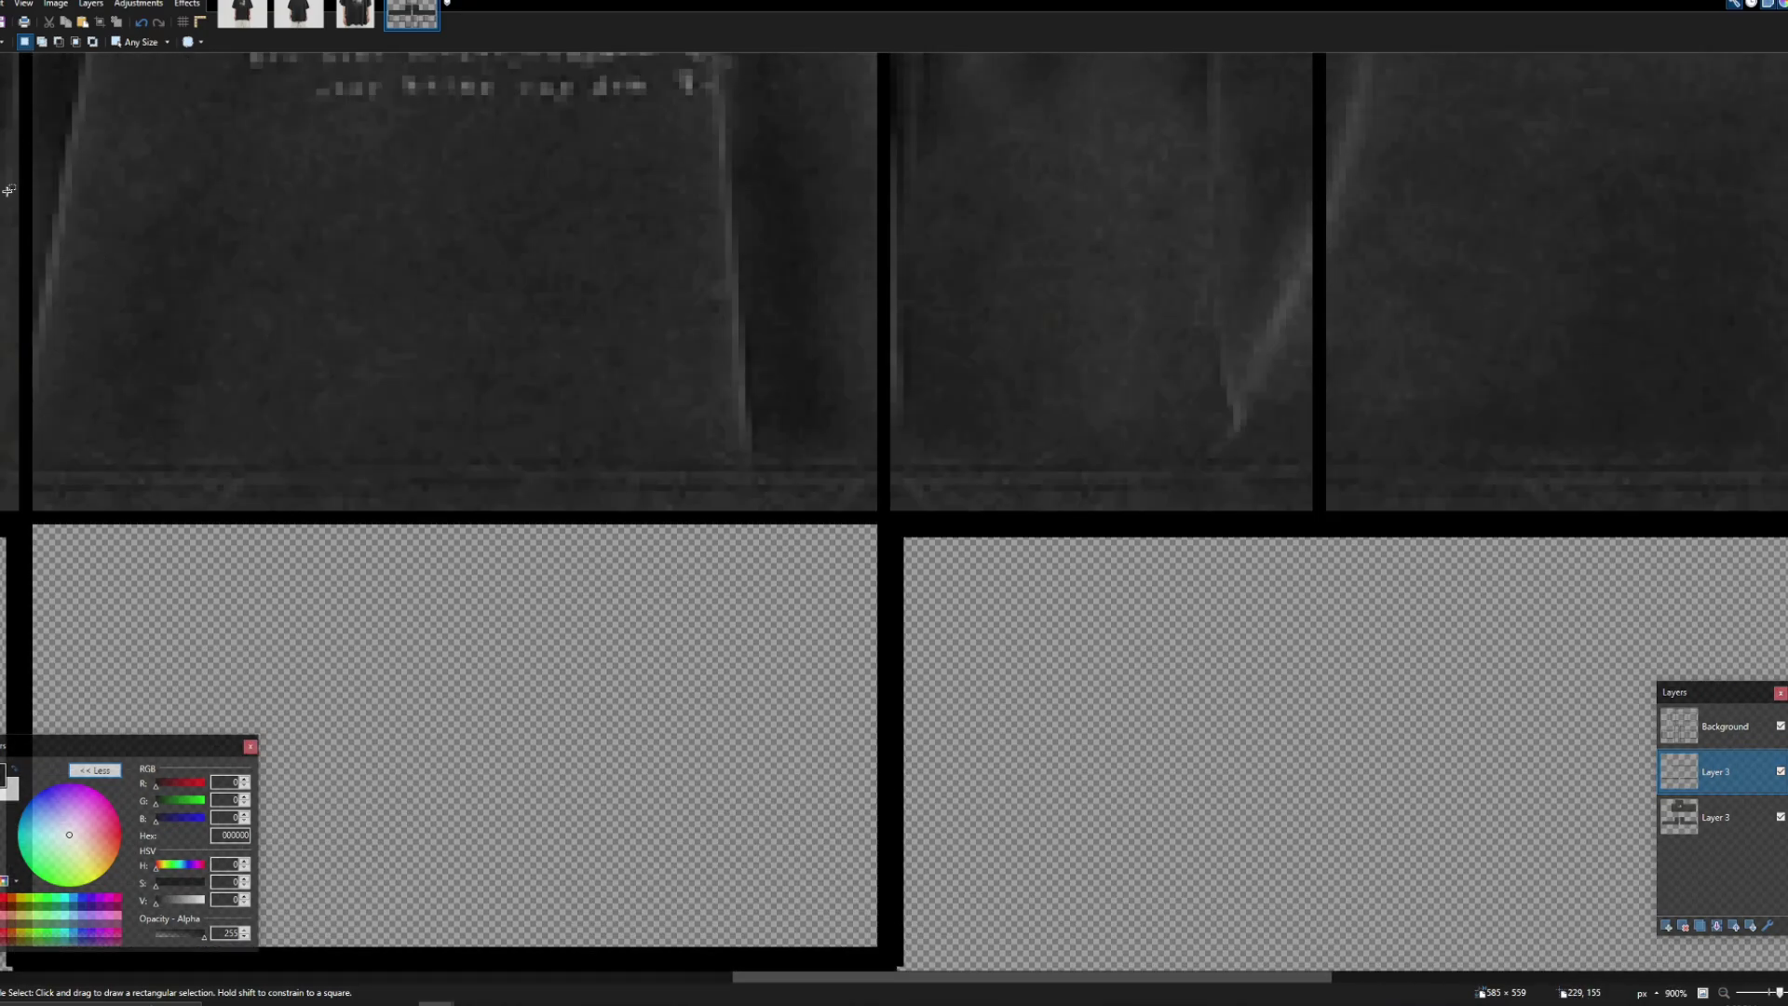
key("e")
scroll(94, 84, "up", 3)
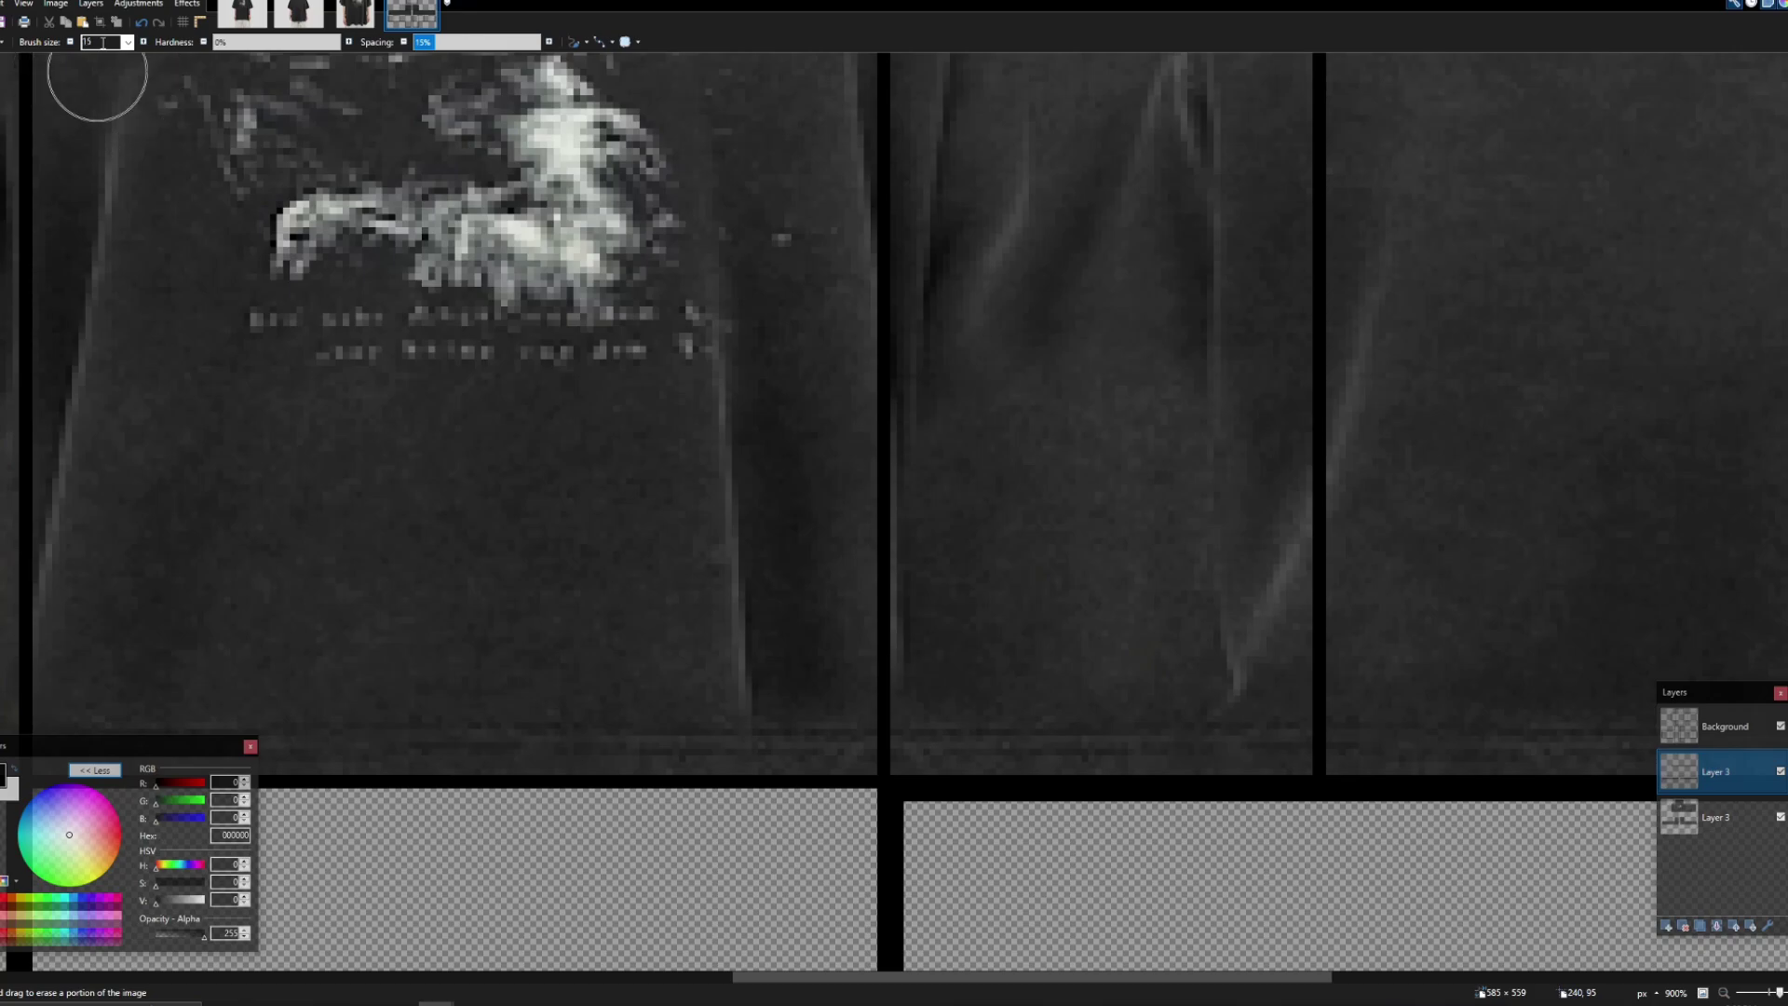
scroll(739, 618, "down", 5)
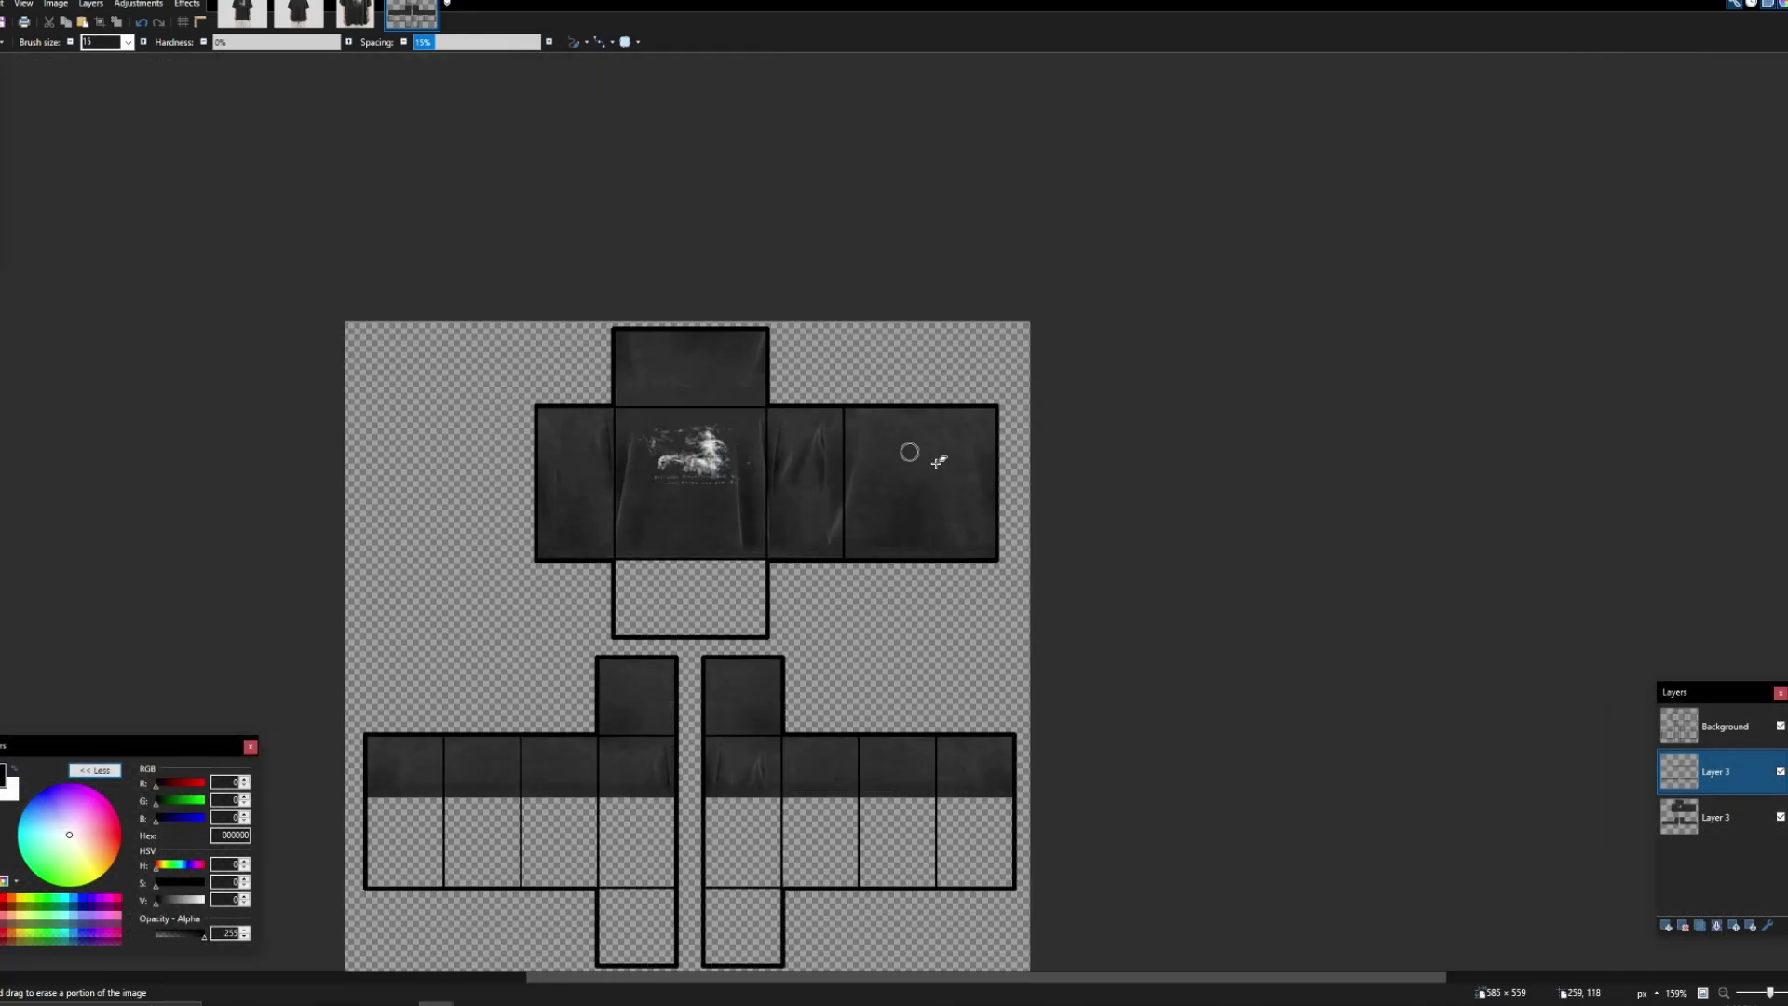
scroll(1567, 729, "down", 1)
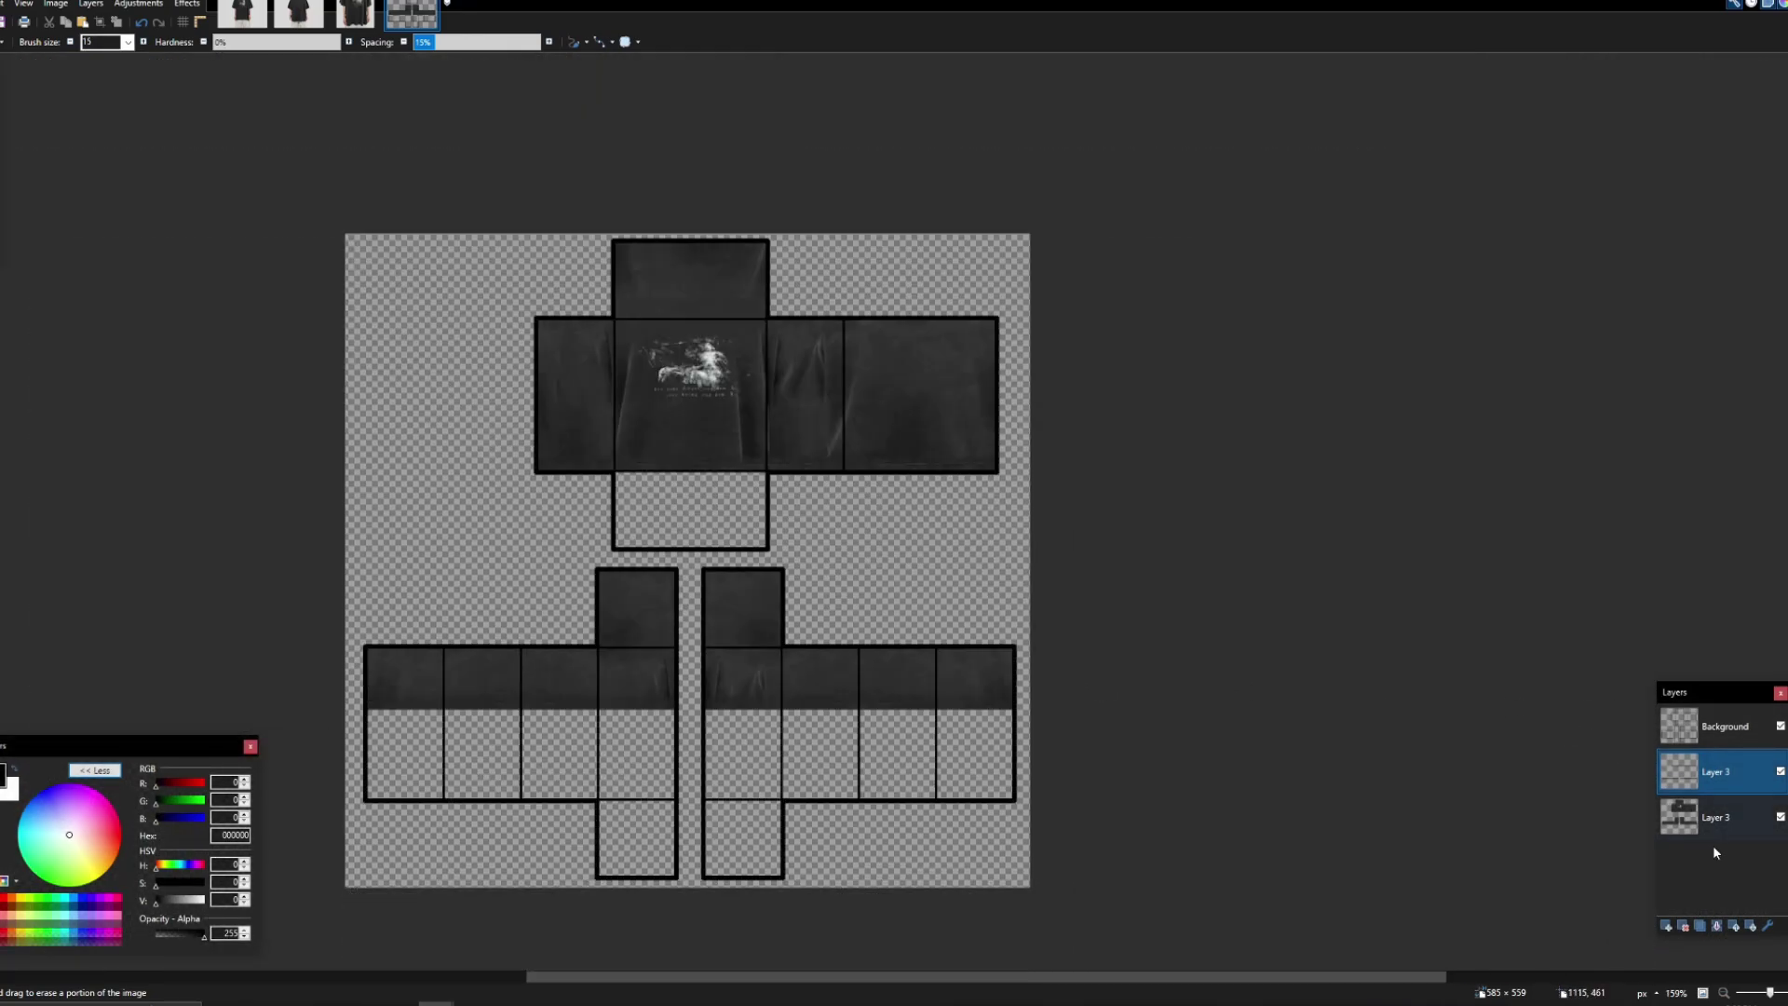
left_click(1717, 926)
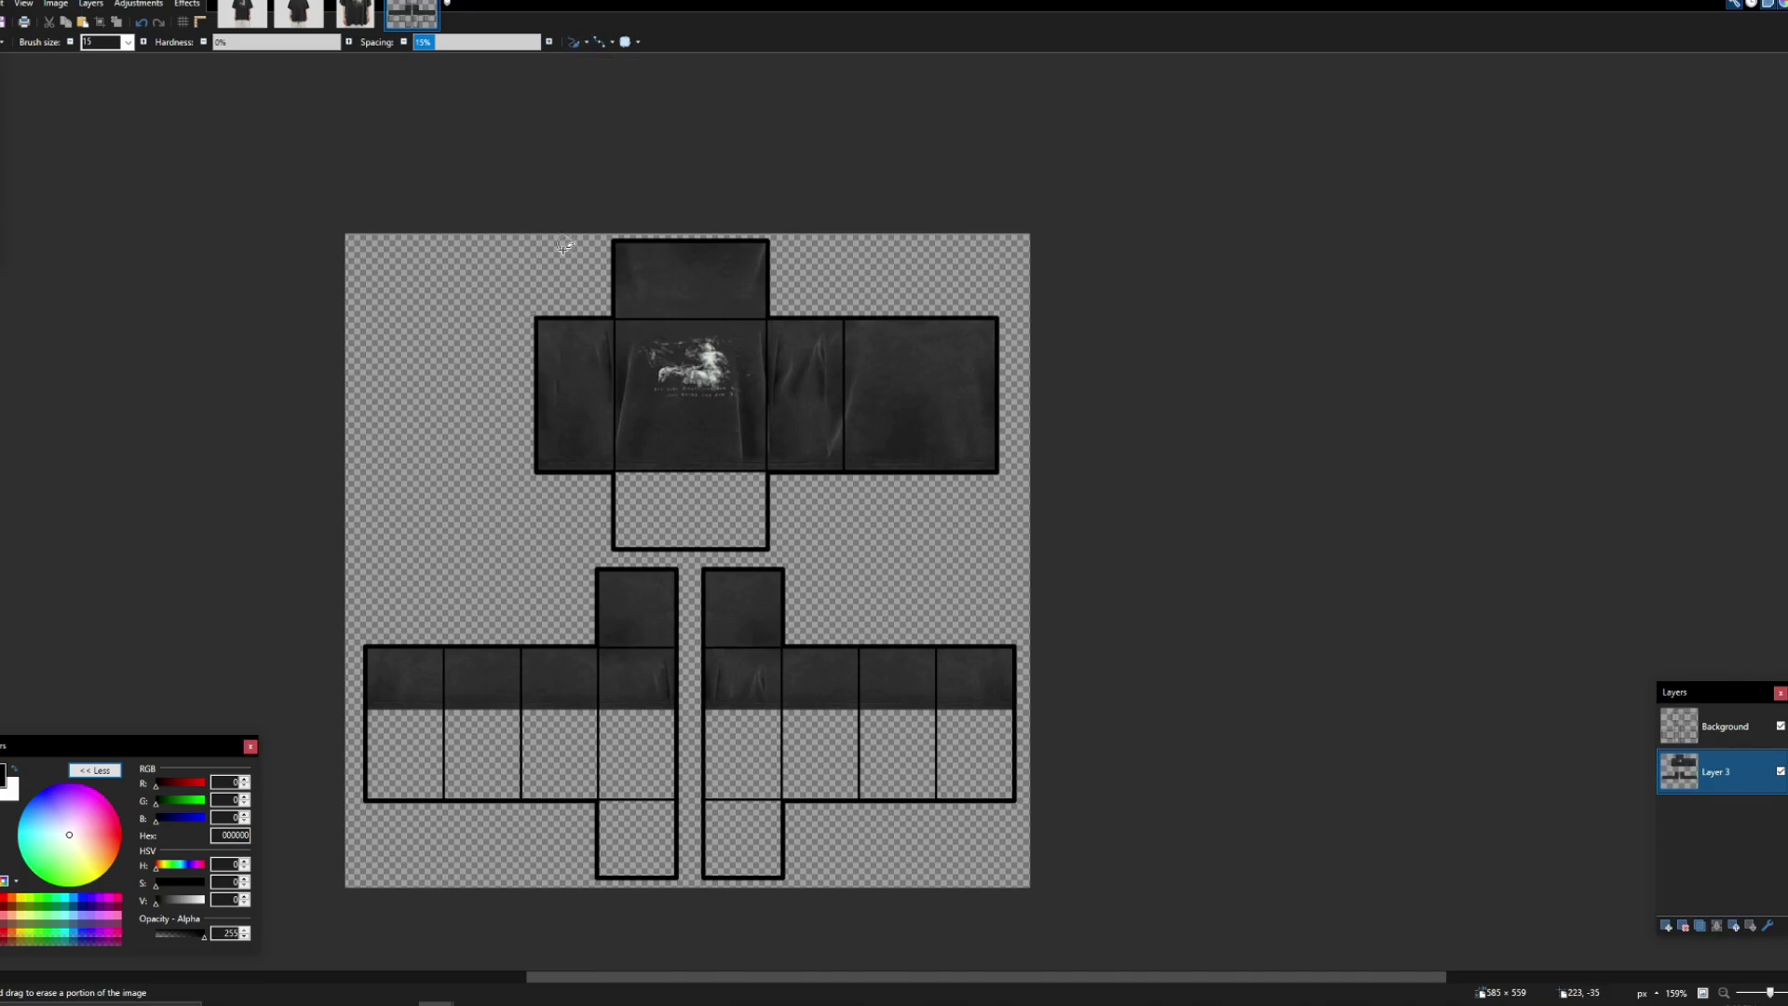
Step: Warp the lower hem edges of both sleeves into slightly uneven lines with the Liquify effect
key("s")
scroll(618, 674, "up", 3)
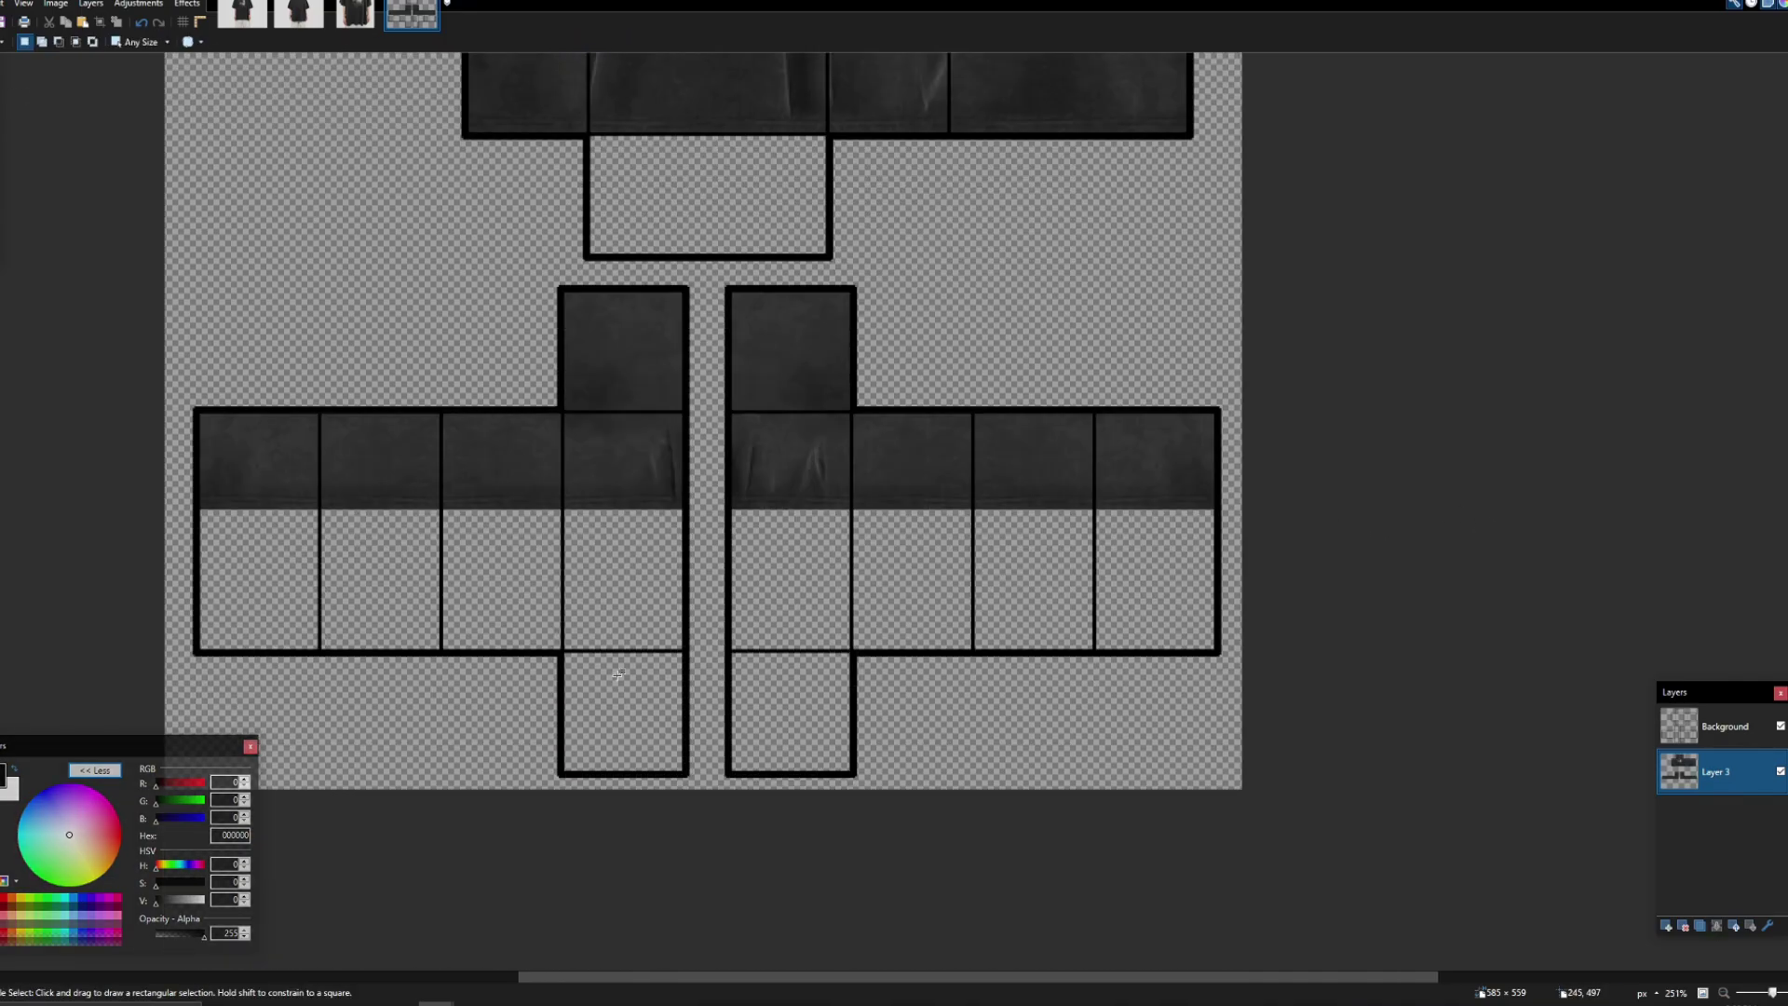
left_click(186, 4)
mouse_move(238, 237)
left_click(340, 272)
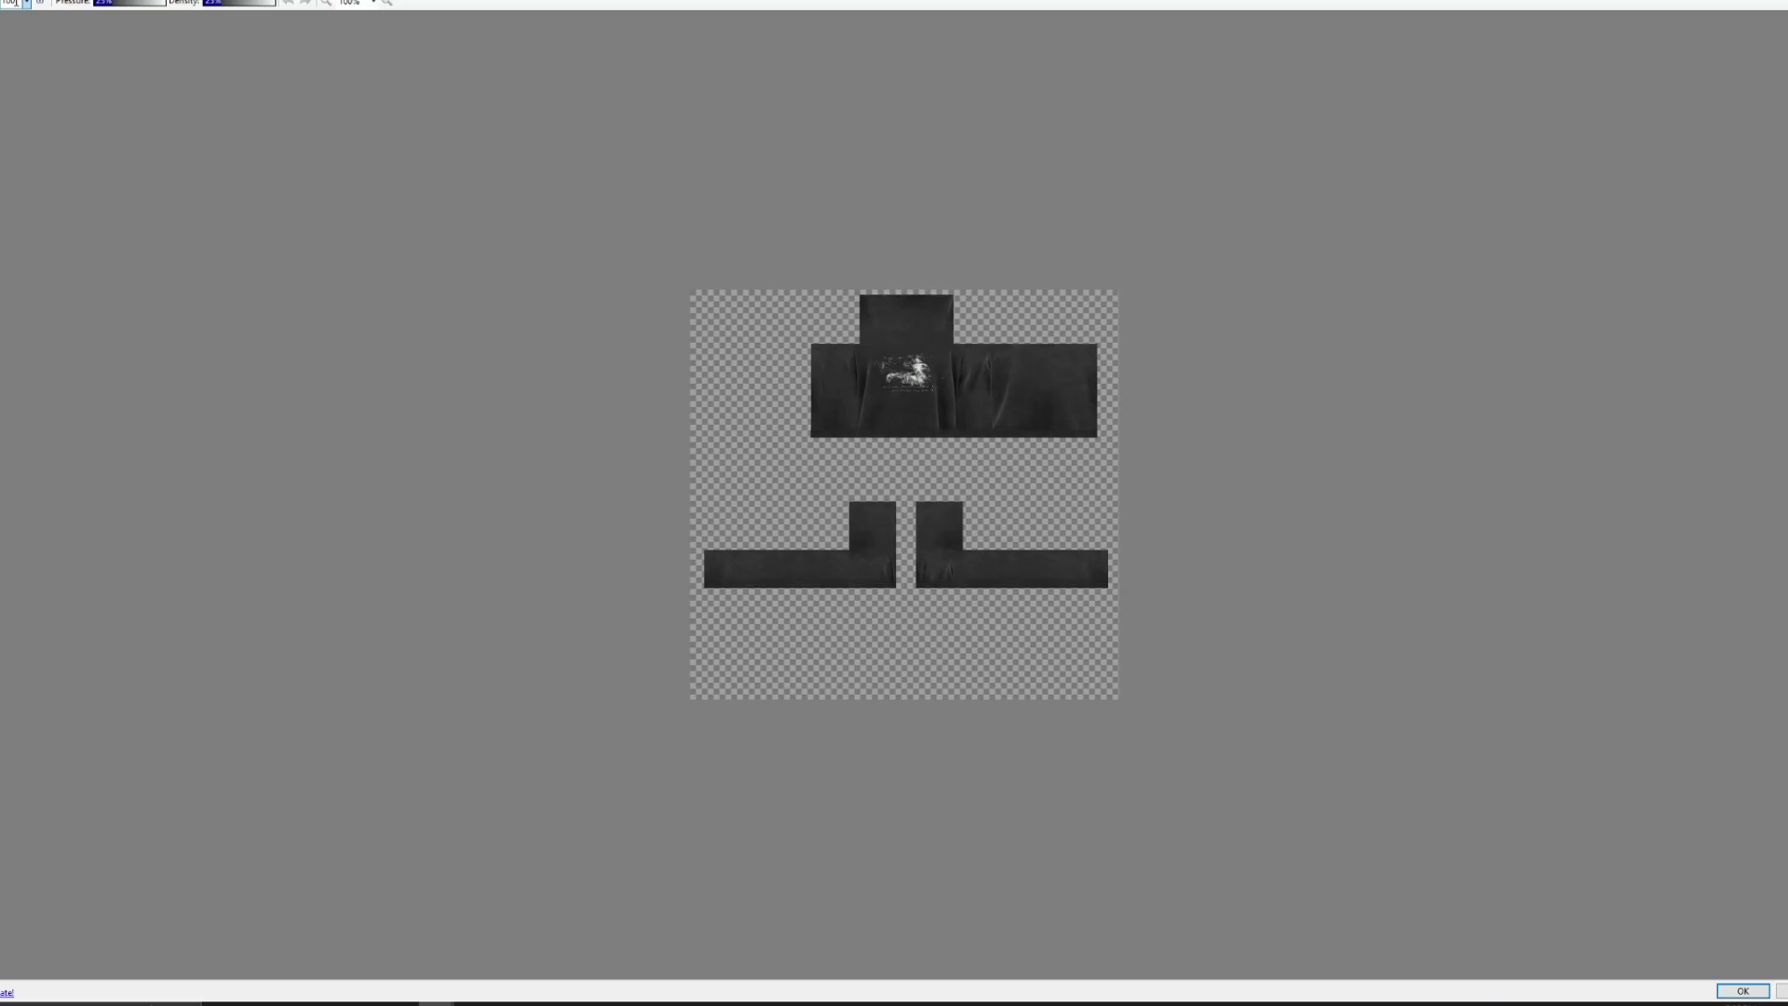
scroll(448, 494, "up", 3)
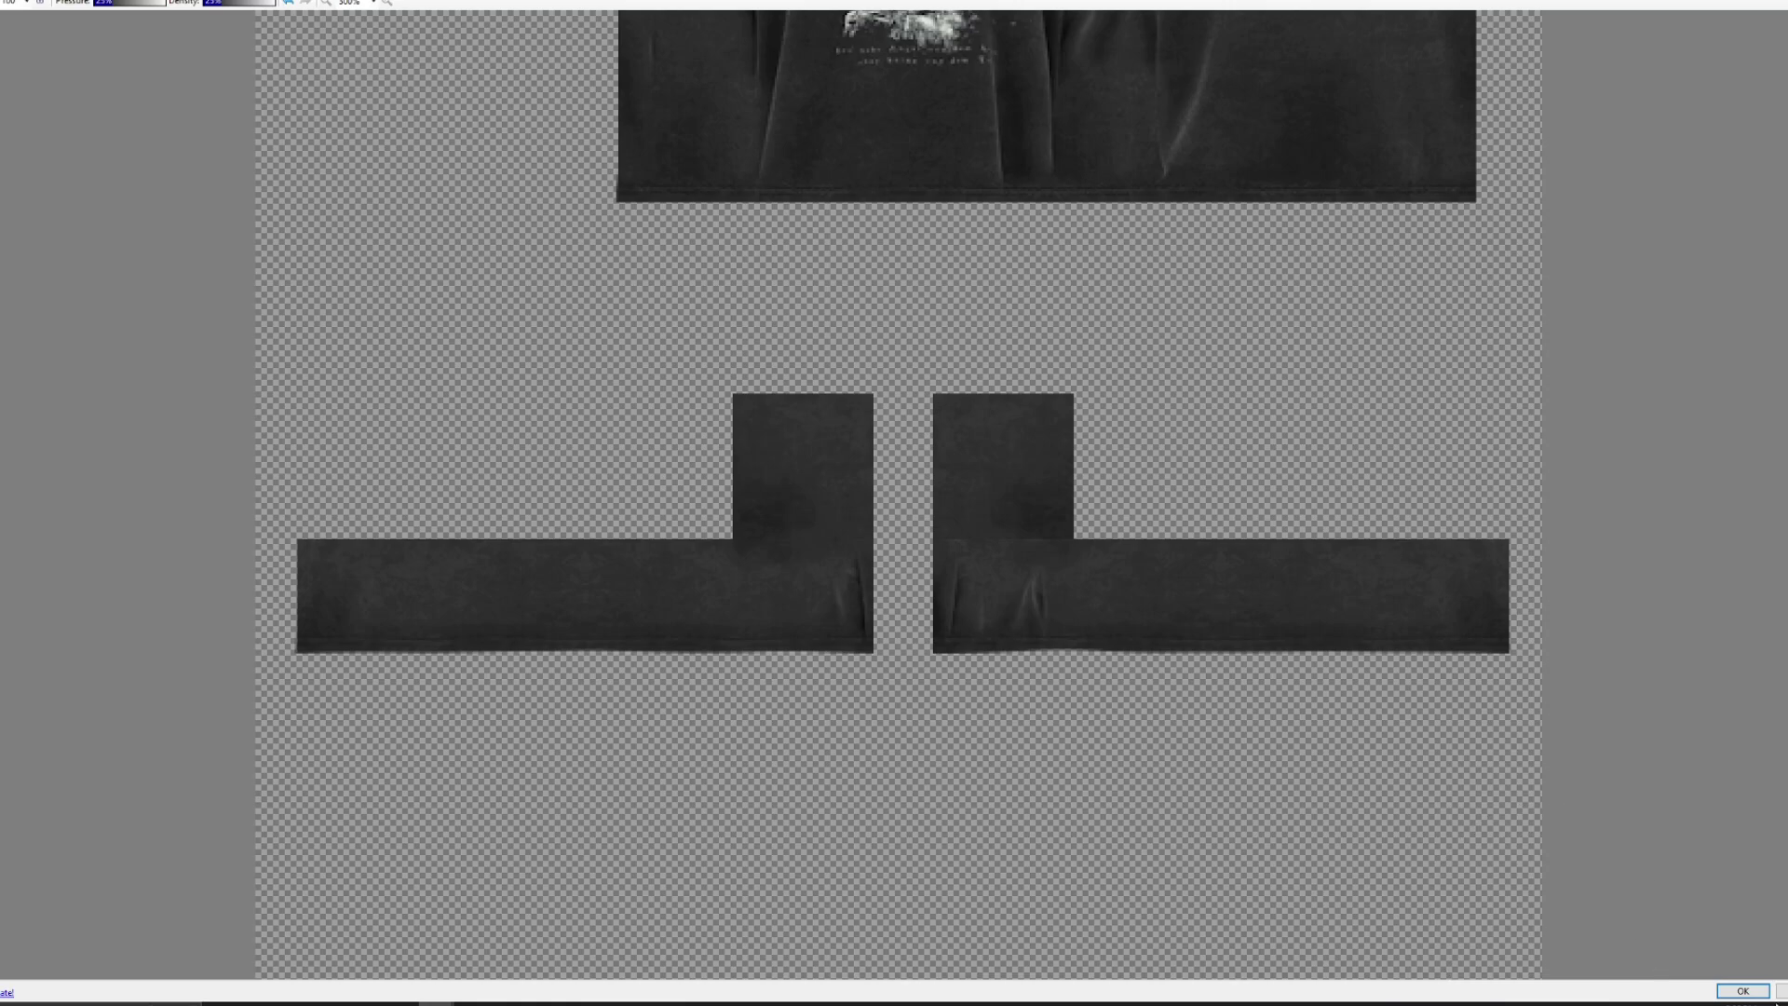
left_click(1764, 993)
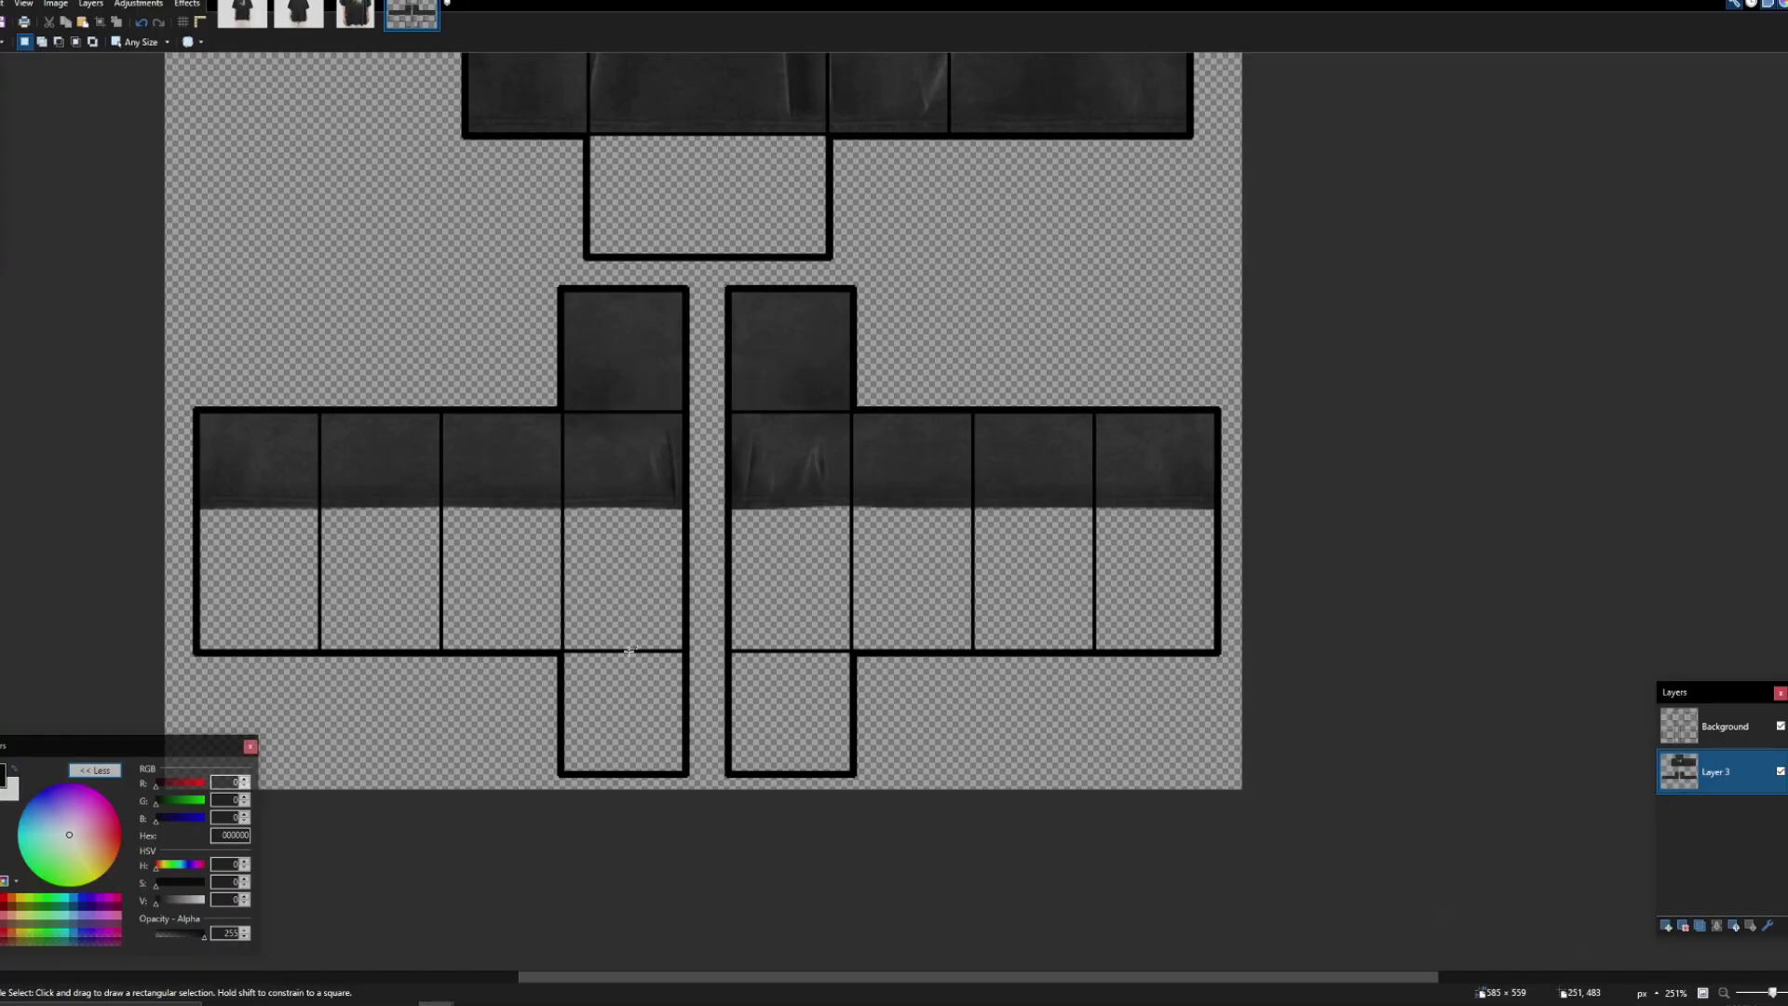
Step: Clear any fabric spilling into the gap between the two sleeves on the merged layer
scroll(678, 484, "up", 3)
left_click_drag(688, 366, 780, 646)
key("Delete")
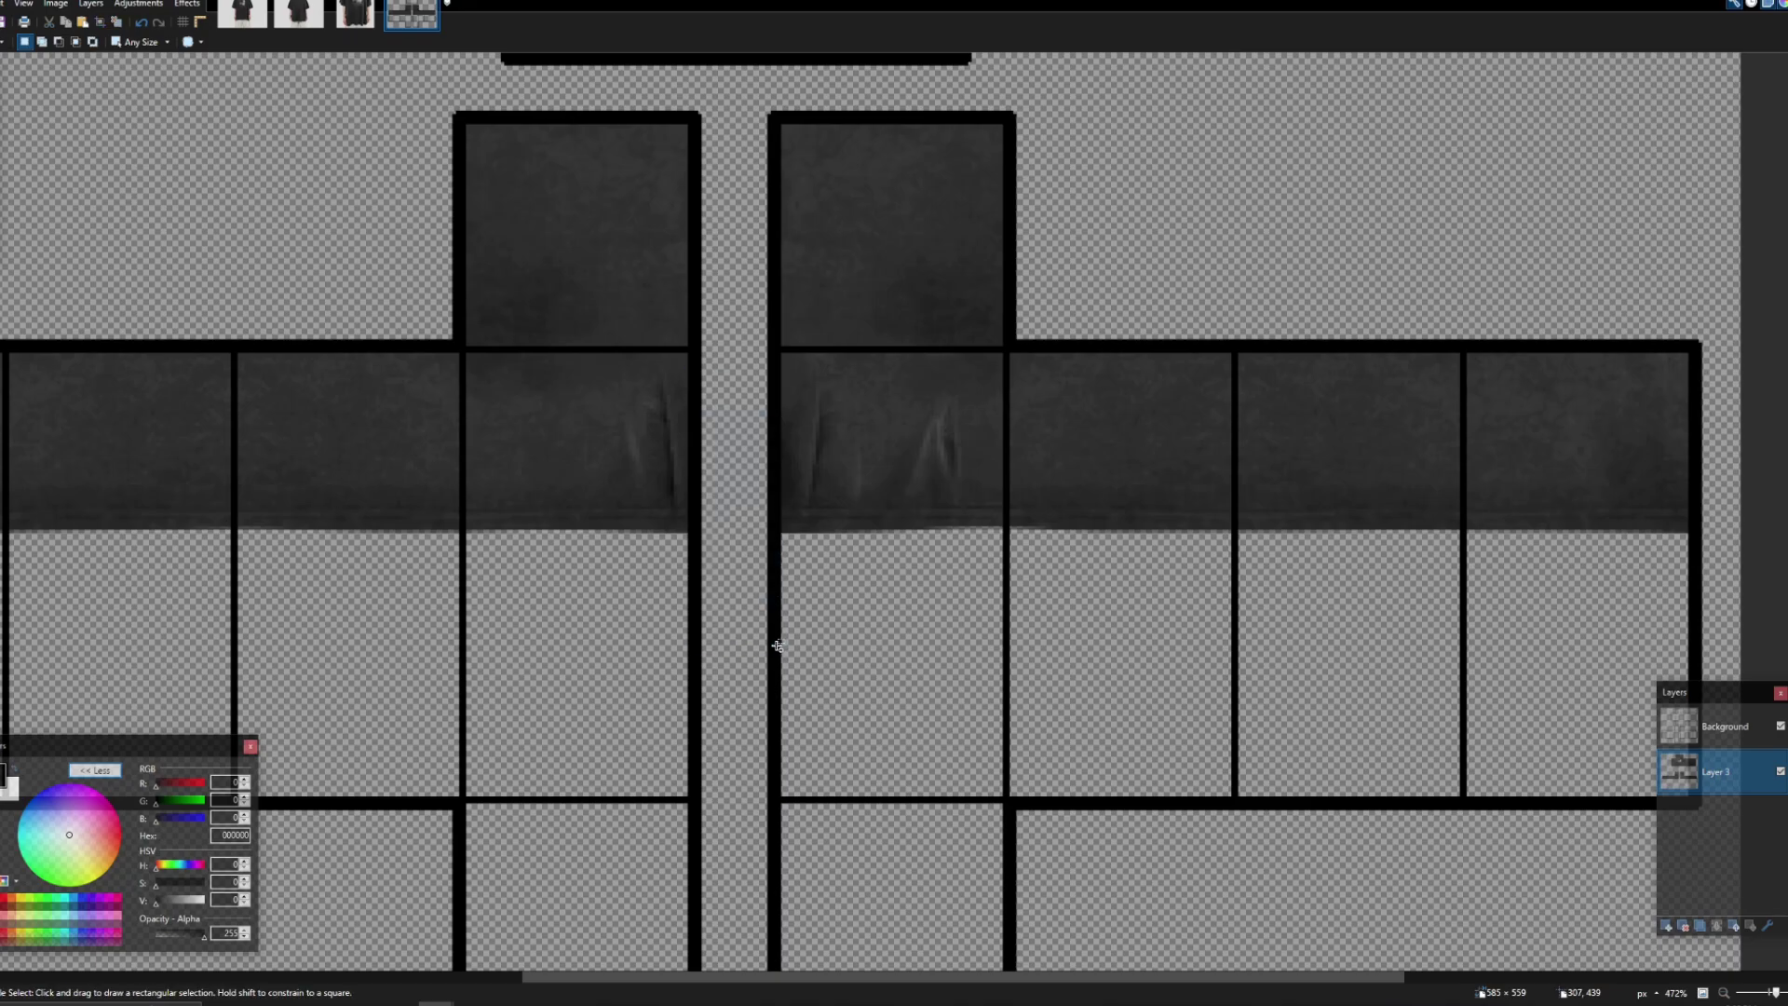
Step: Clear any fabric spilling past the outer end of the right sleeve
scroll(779, 647, "down", 3)
scroll(1166, 552, "up", 4)
left_click_drag(1162, 480, 1317, 847)
key("ctrl+d")
left_click_drag(1160, 429, 1245, 663)
left_click_drag(1157, 401, 1254, 711)
key("Delete")
Step: Clear any fabric spilling past the outer end of the left sleeve
scroll(1250, 666, "down", 4)
scroll(307, 572, "up", 3)
left_click_drag(322, 535, 383, 849)
key("Delete")
scroll(386, 782, "down", 3)
scroll(386, 780, "down", 4)
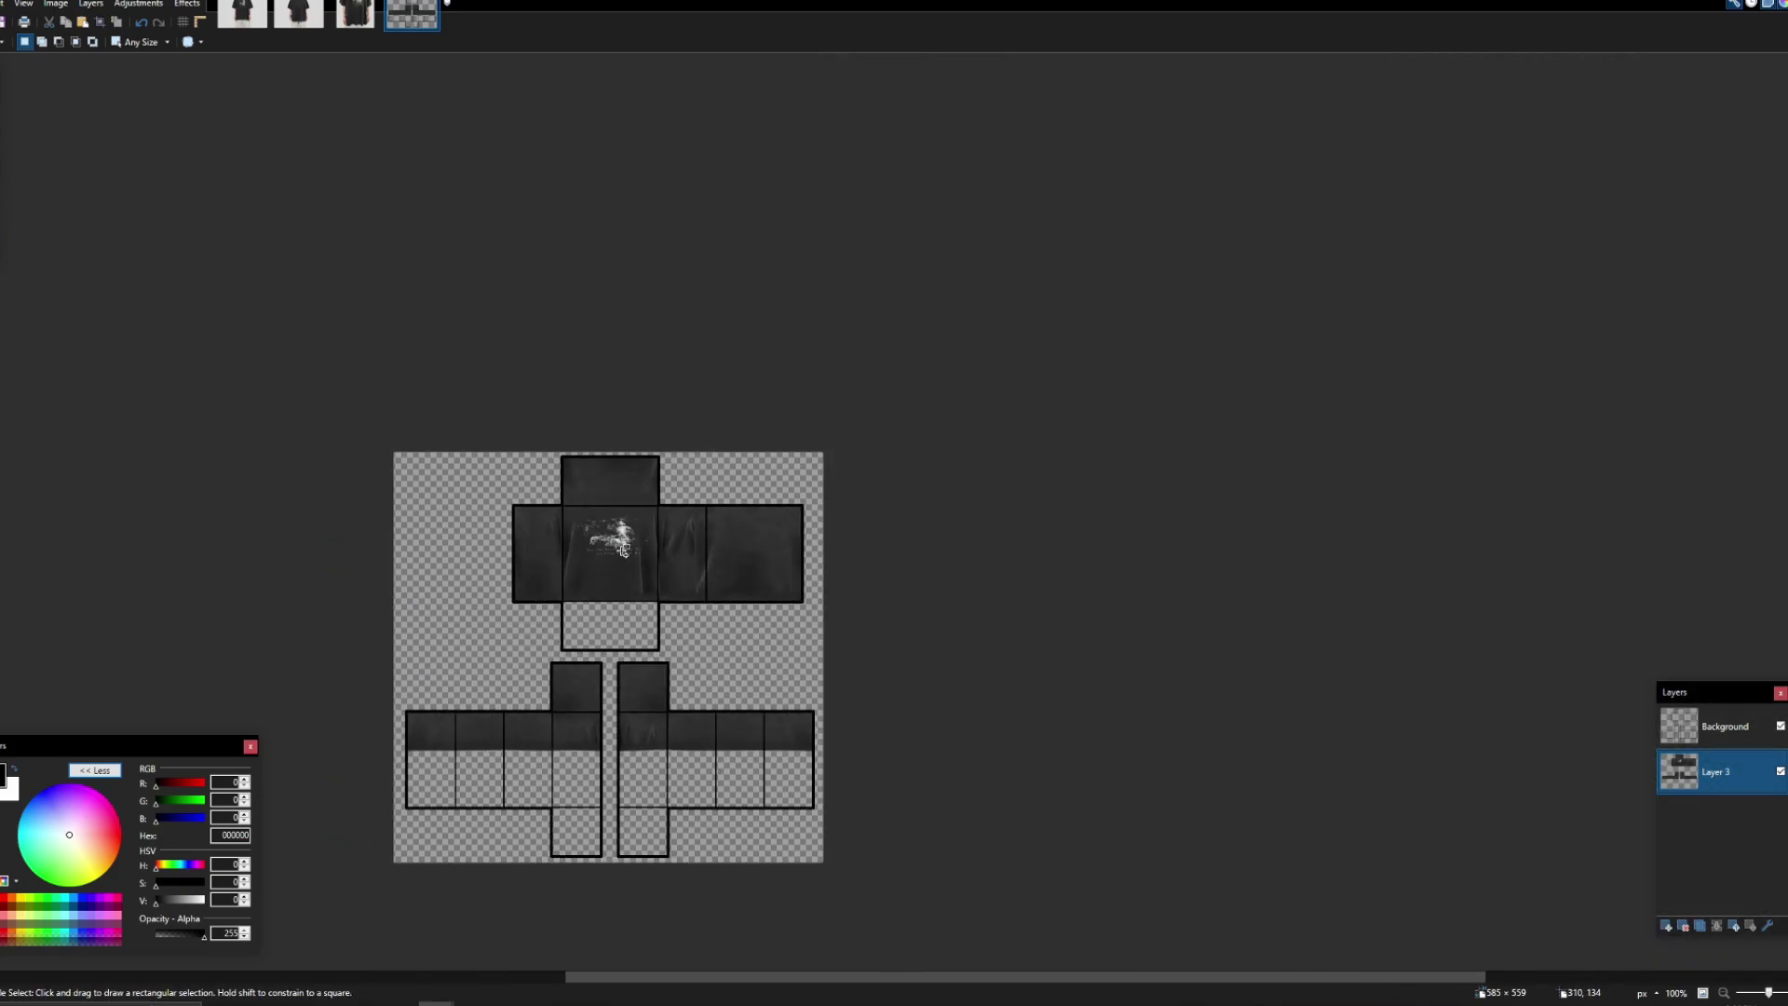
Step: Copy the left half of the collar from the T-shirt photo and paste it onto a new layer of the template
scroll(579, 562, "up", 3)
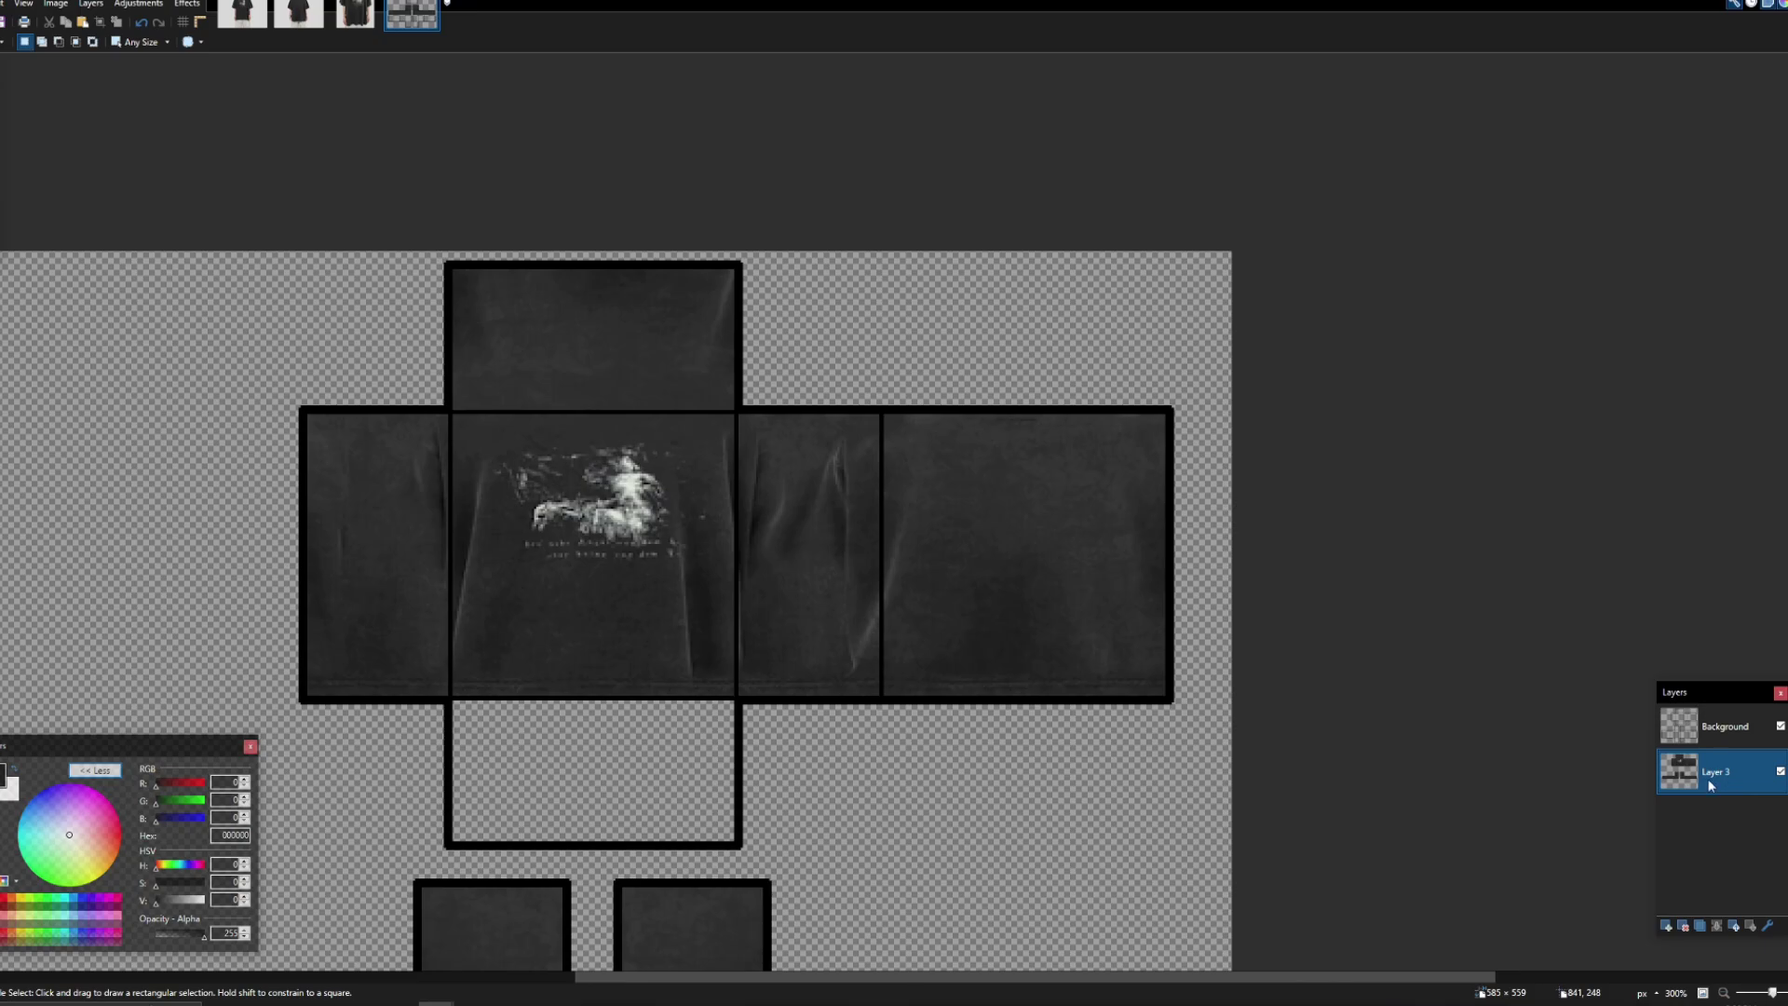
left_click(355, 14)
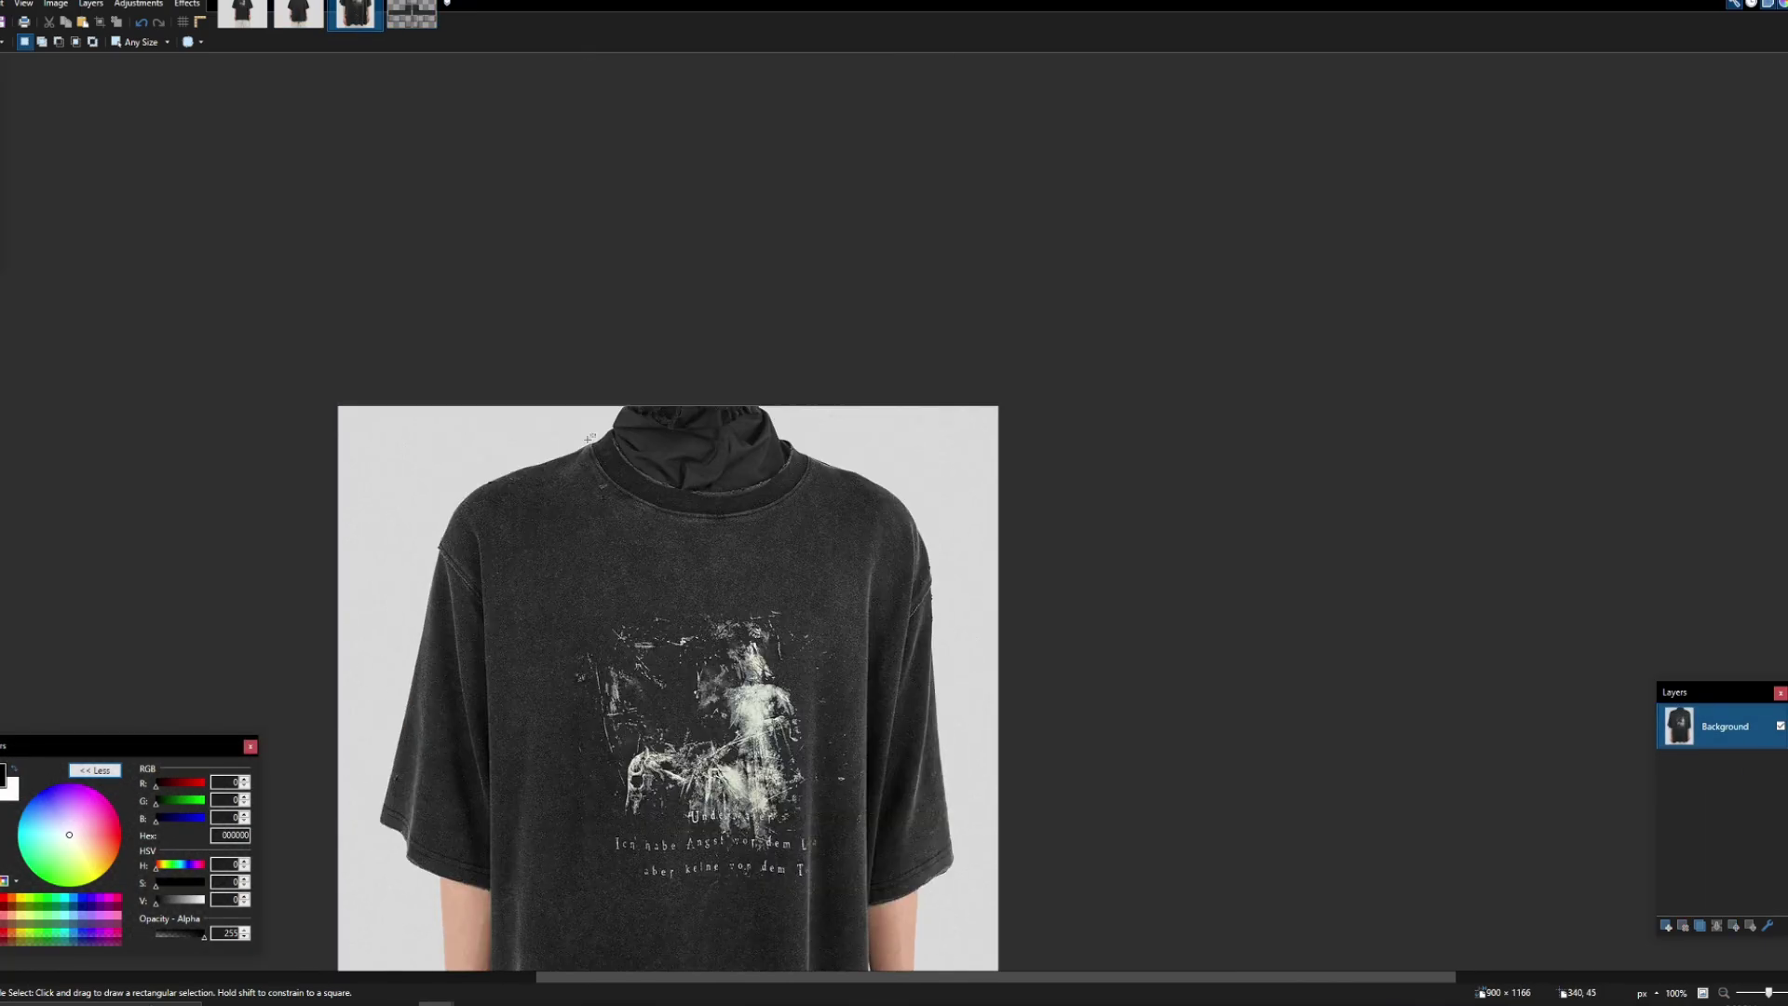
scroll(562, 661, "up", 2)
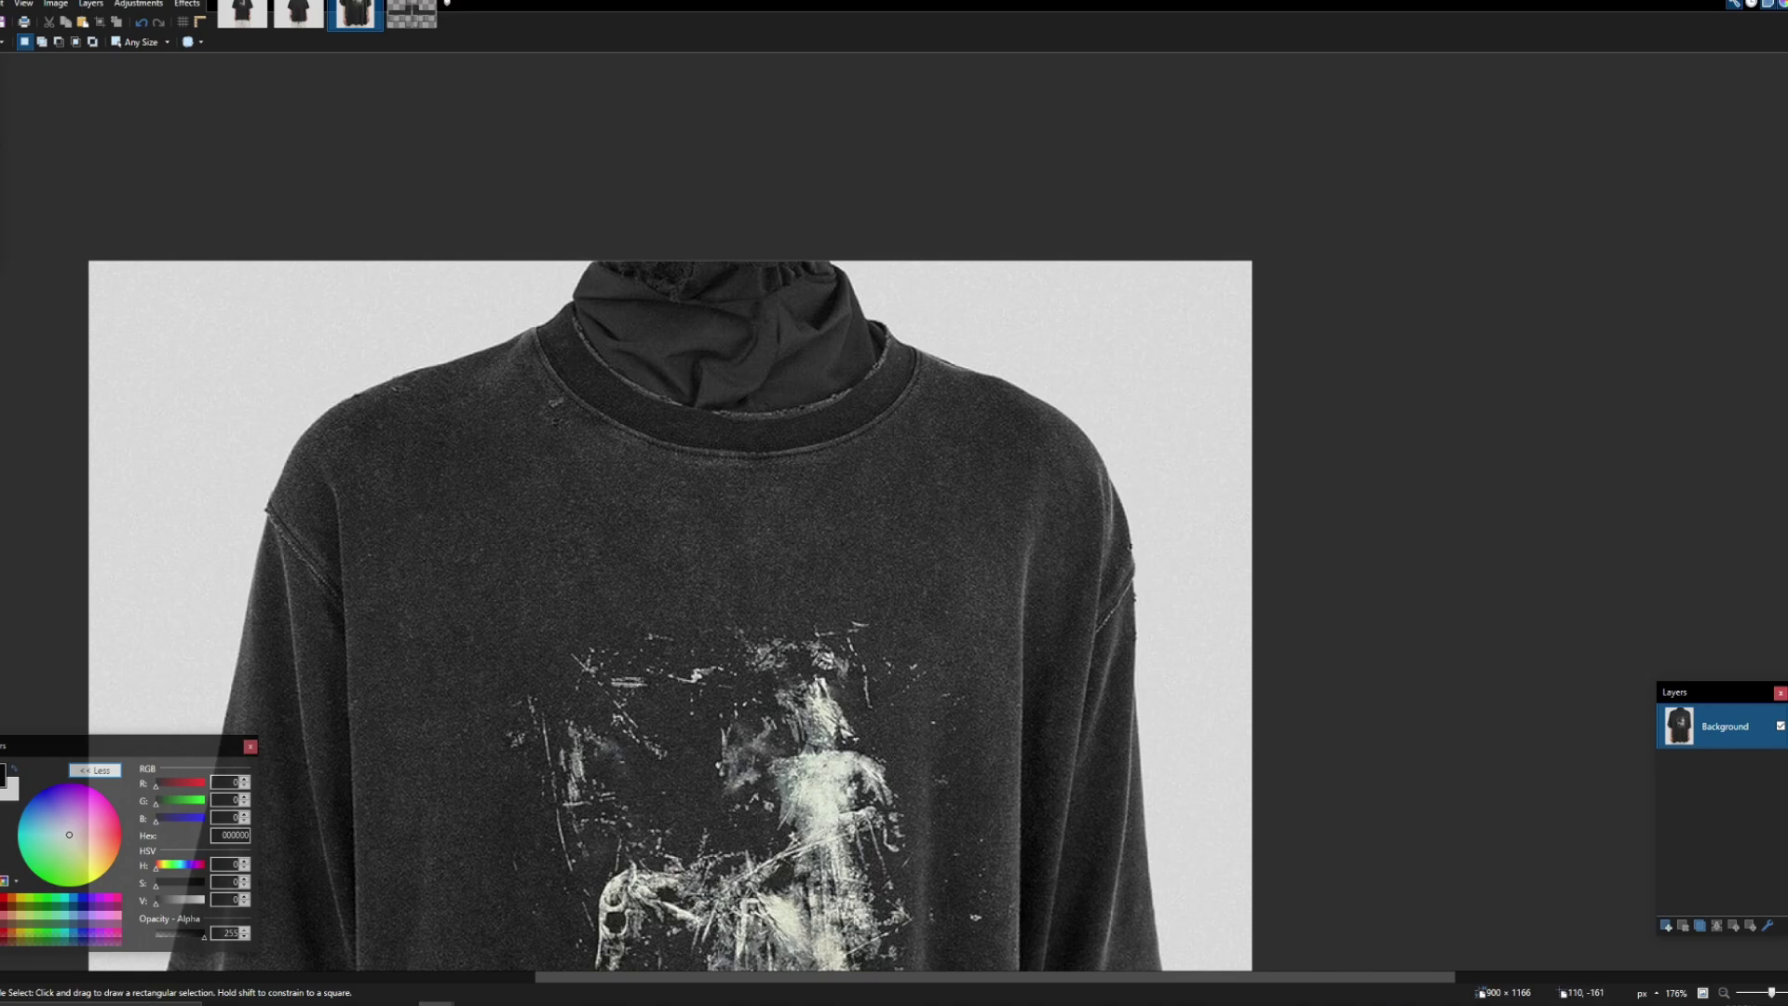
left_click(187, 3)
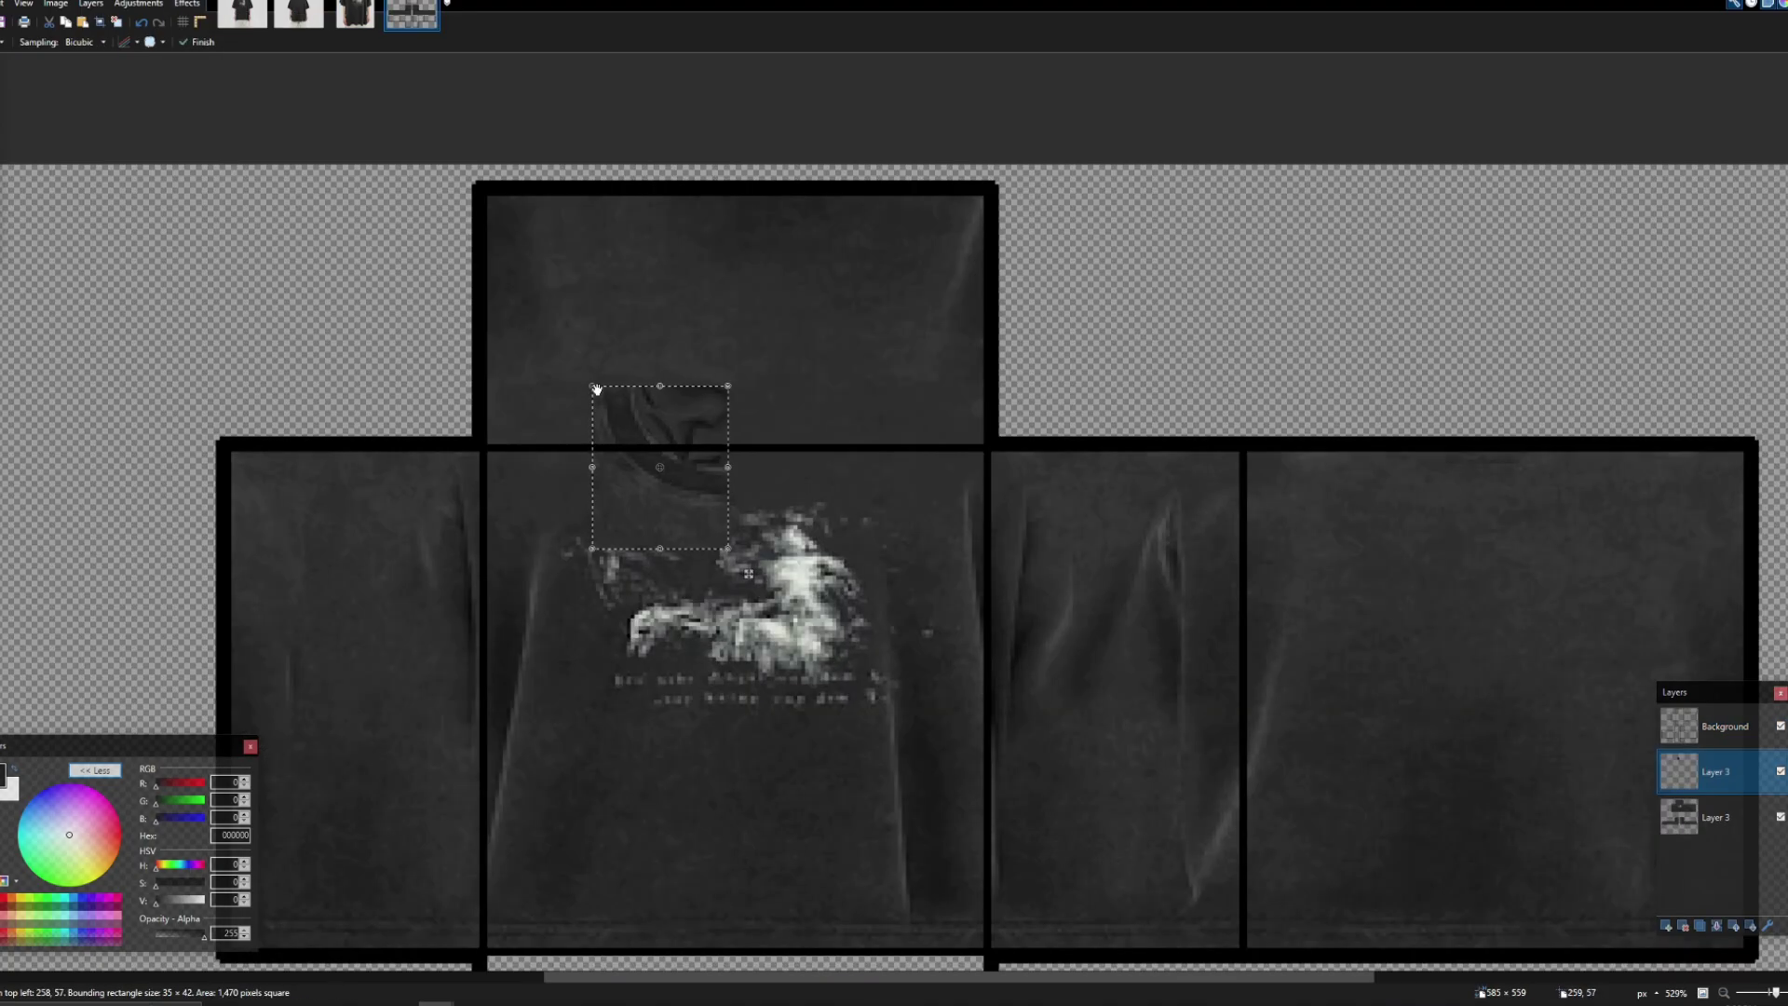
Step: Scale the collar piece to 37 × 46 px and position it across the seam between the front and top torso panels
left_click_drag(597, 389, 590, 375)
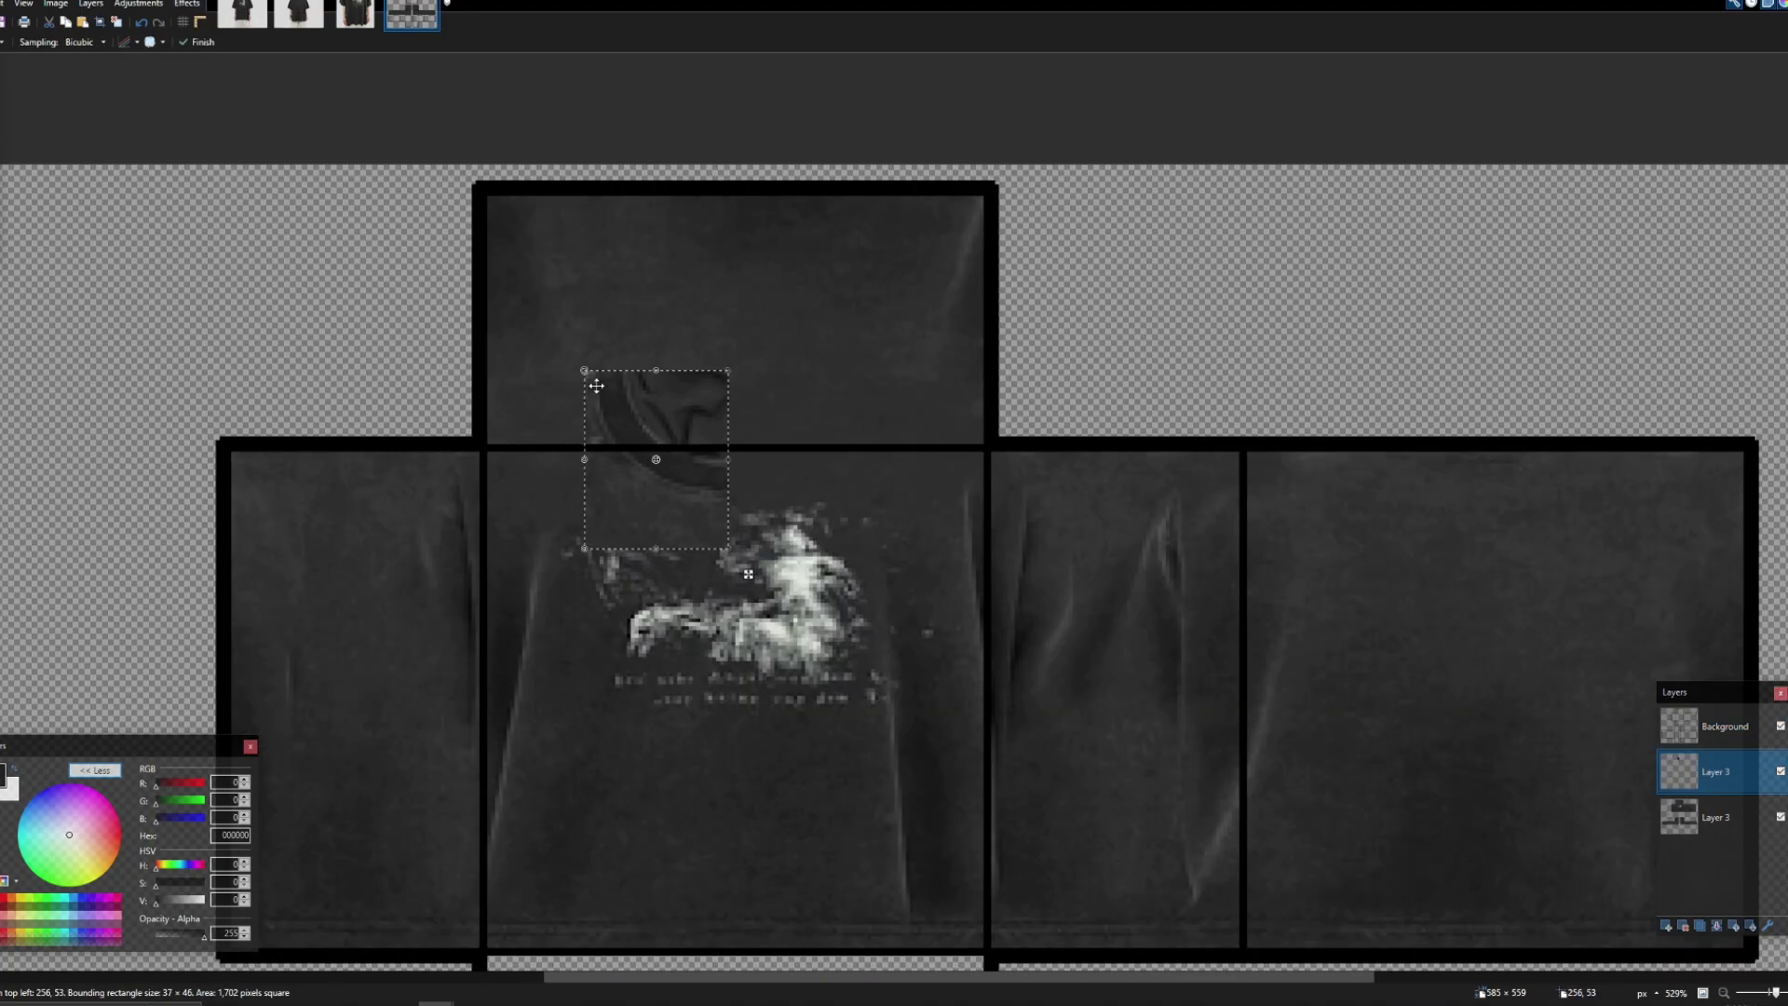
left_click_drag(641, 449, 640, 455)
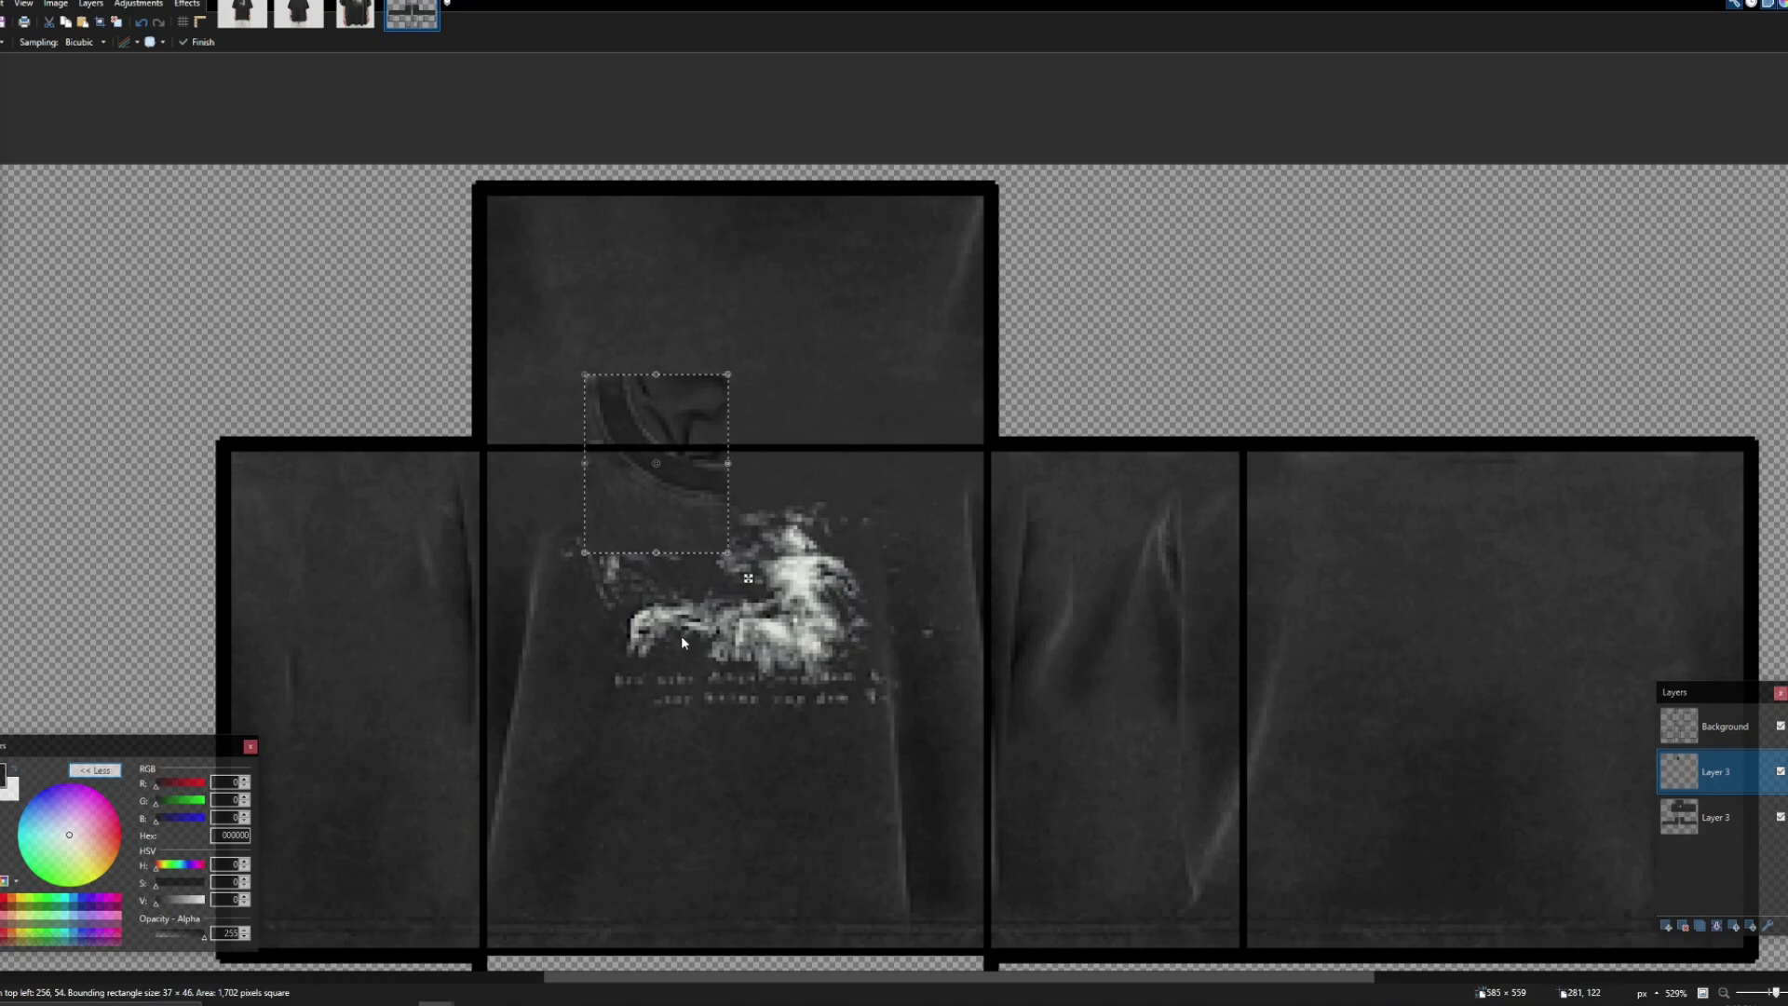
scroll(657, 564, "up", 1)
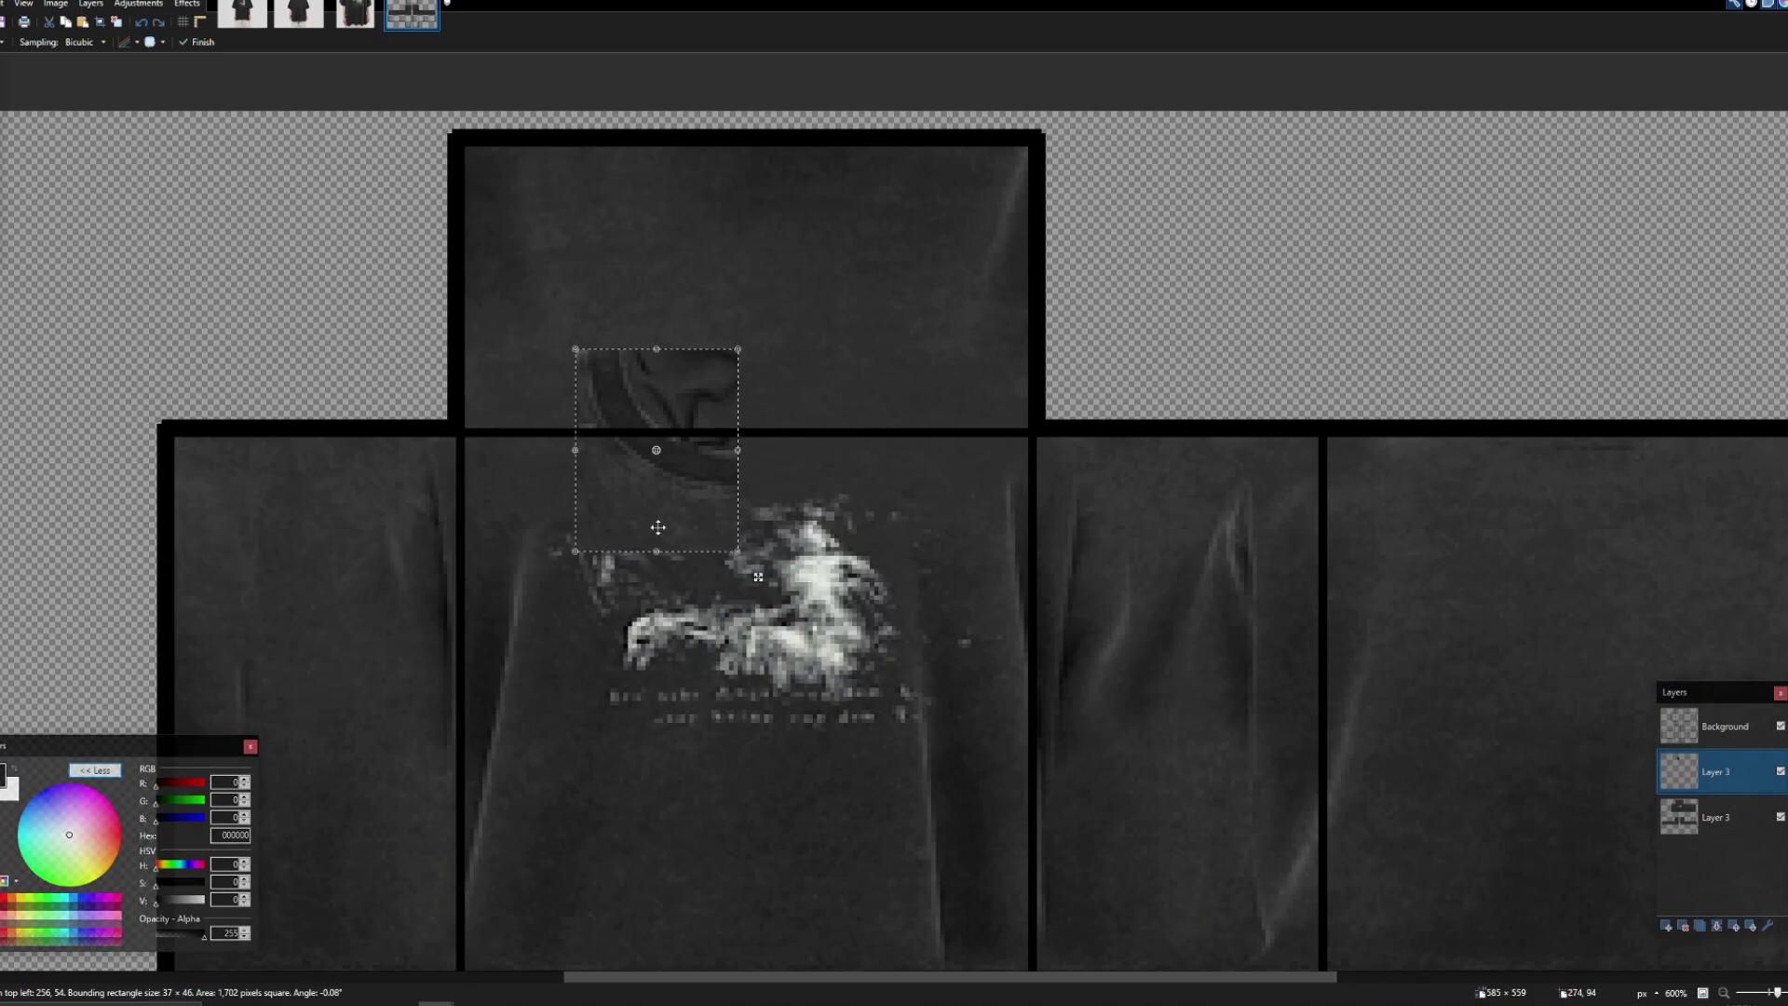
Step: Place a vertically flipped copy of the collar piece directly above the original to form the left half of the neckline ring
left_click_drag(658, 550, 702, 146)
scroll(672, 390, "down", 4)
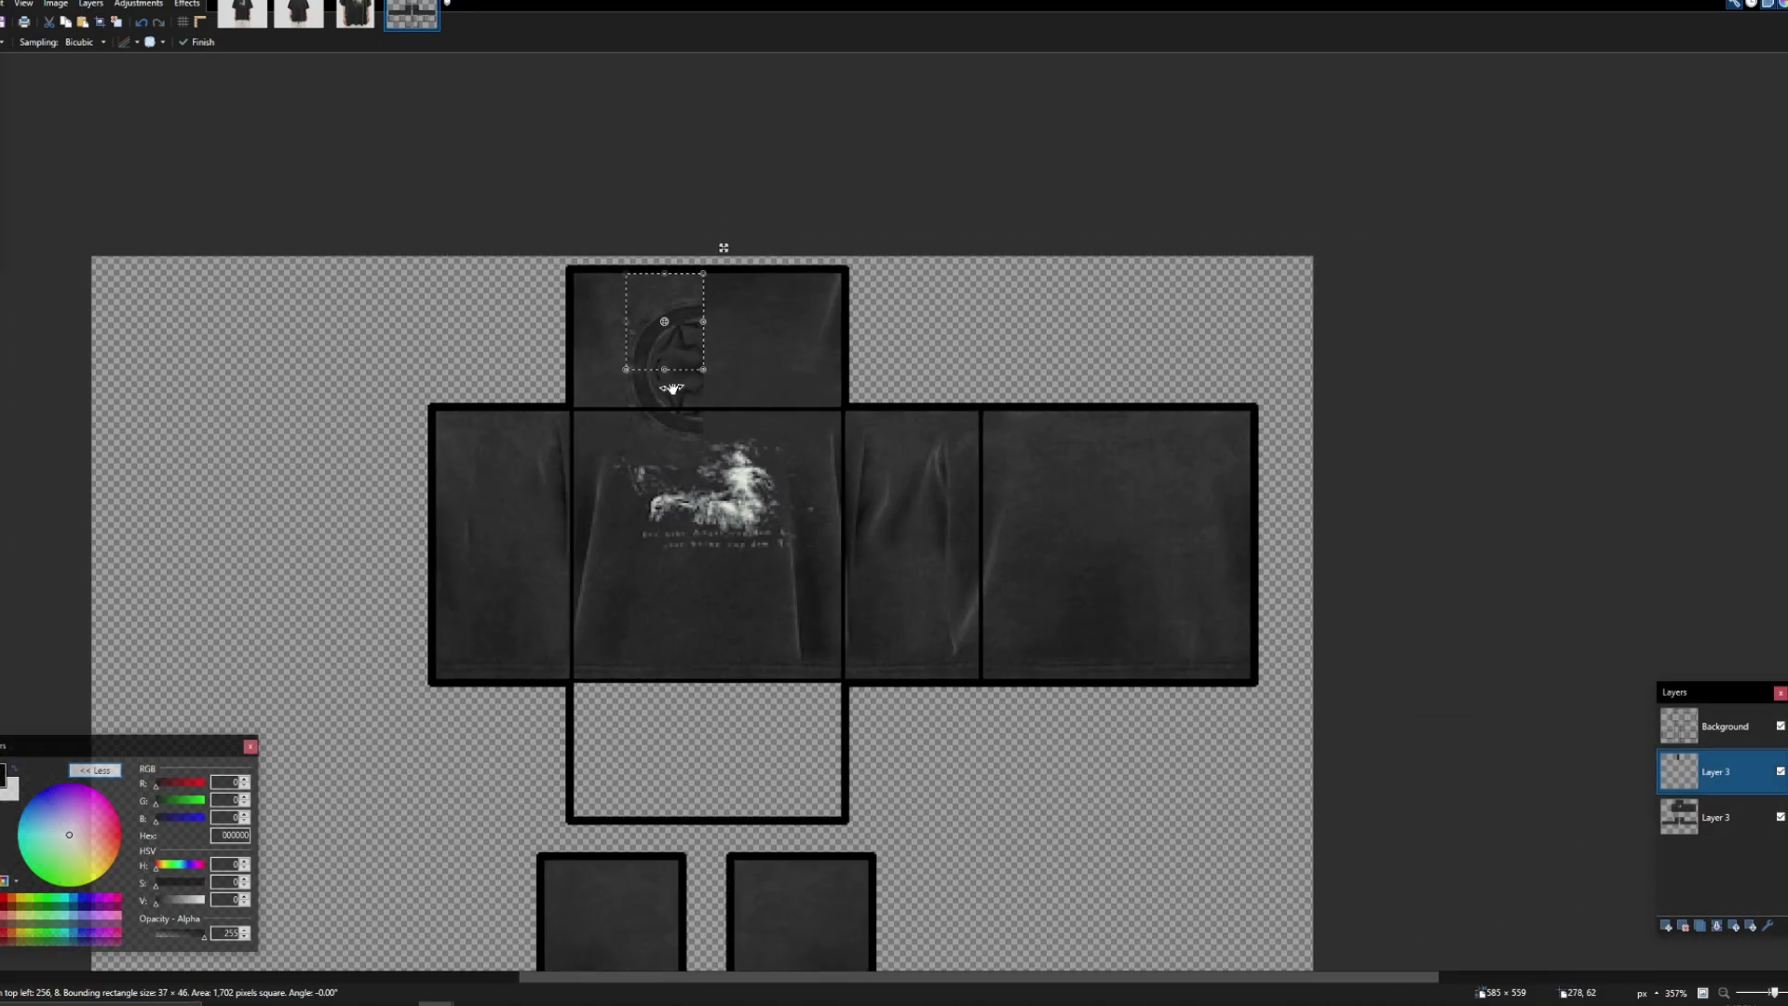
scroll(649, 260, "up", 4)
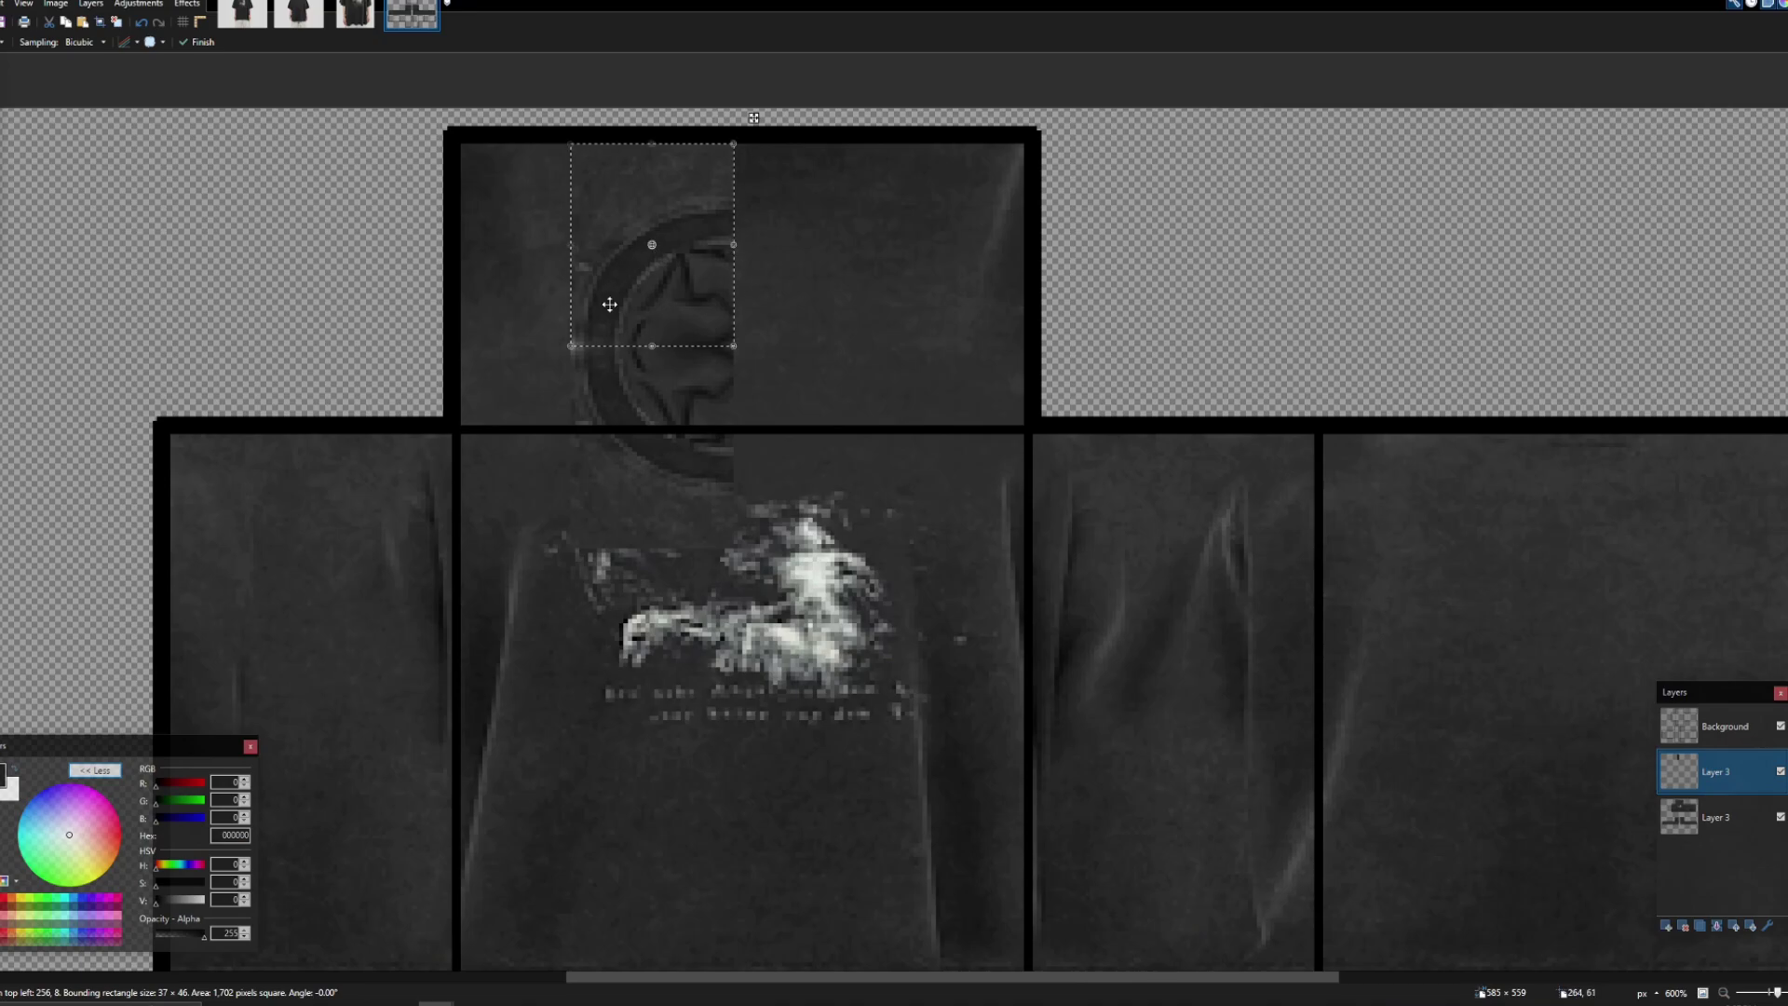
Step: Select the whole 37 × 92 px half ring and place a horizontally mirrored copy beside it to complete the circular collar
key("s")
scroll(571, 346, "up", 1)
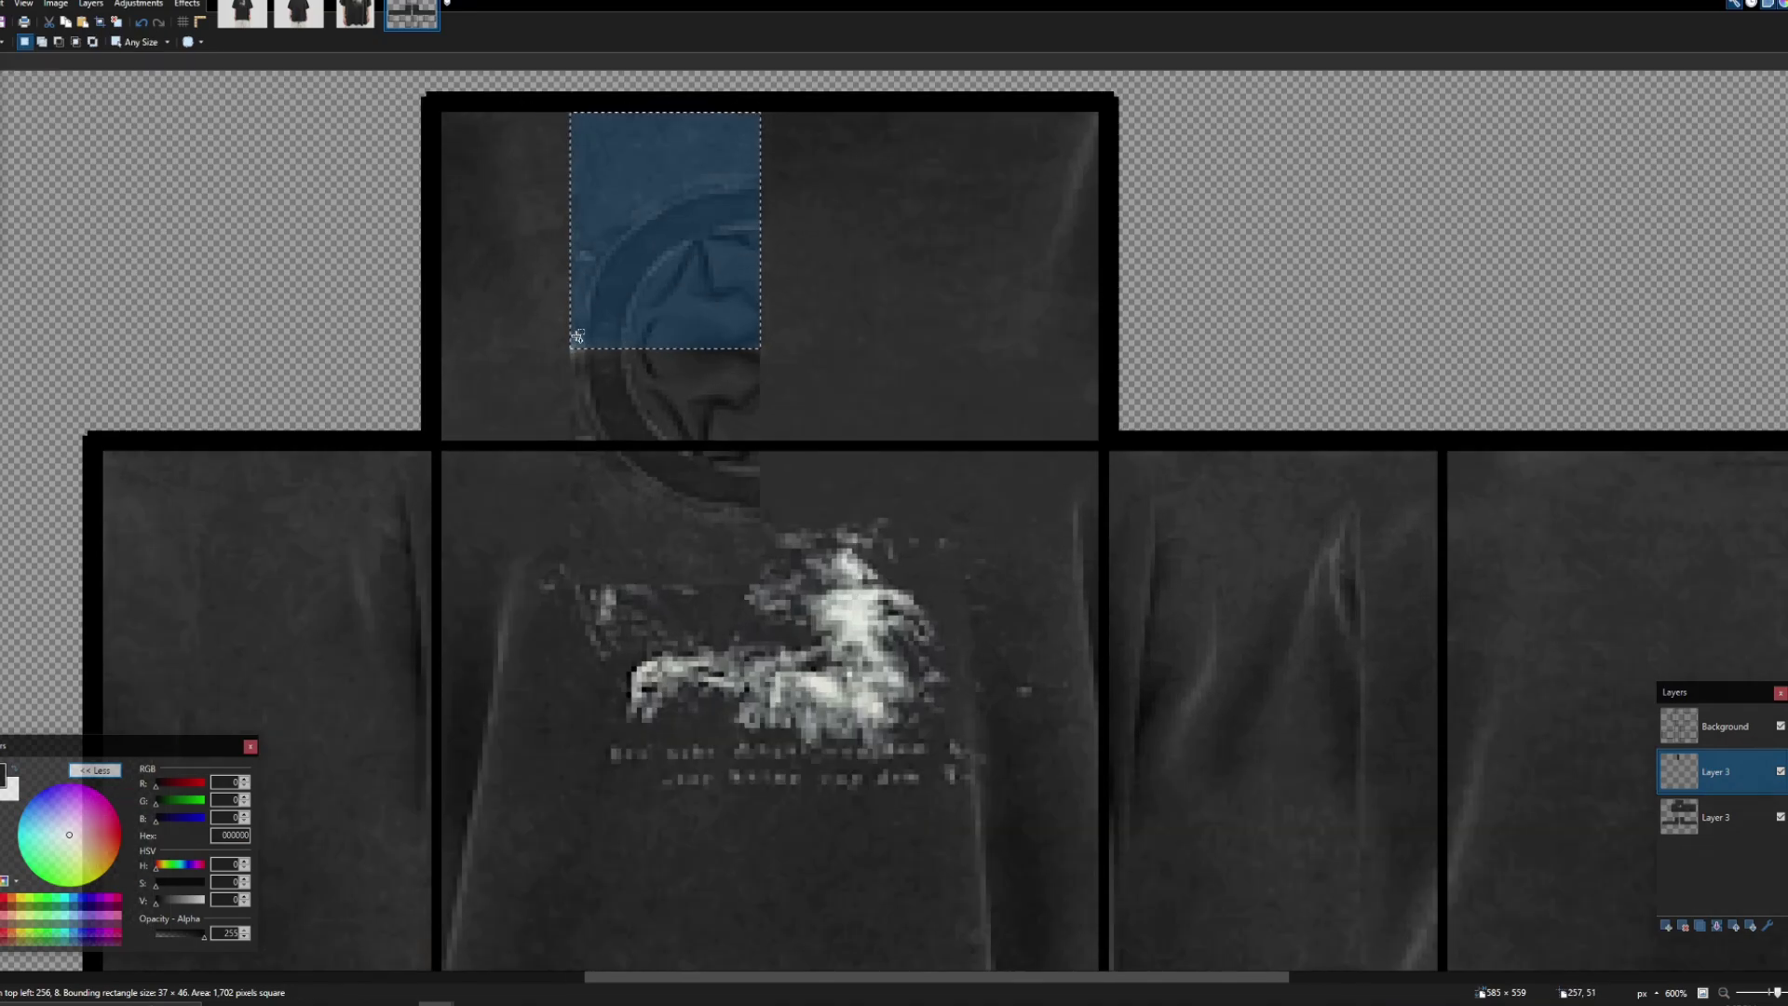
left_click_drag(571, 350, 740, 623)
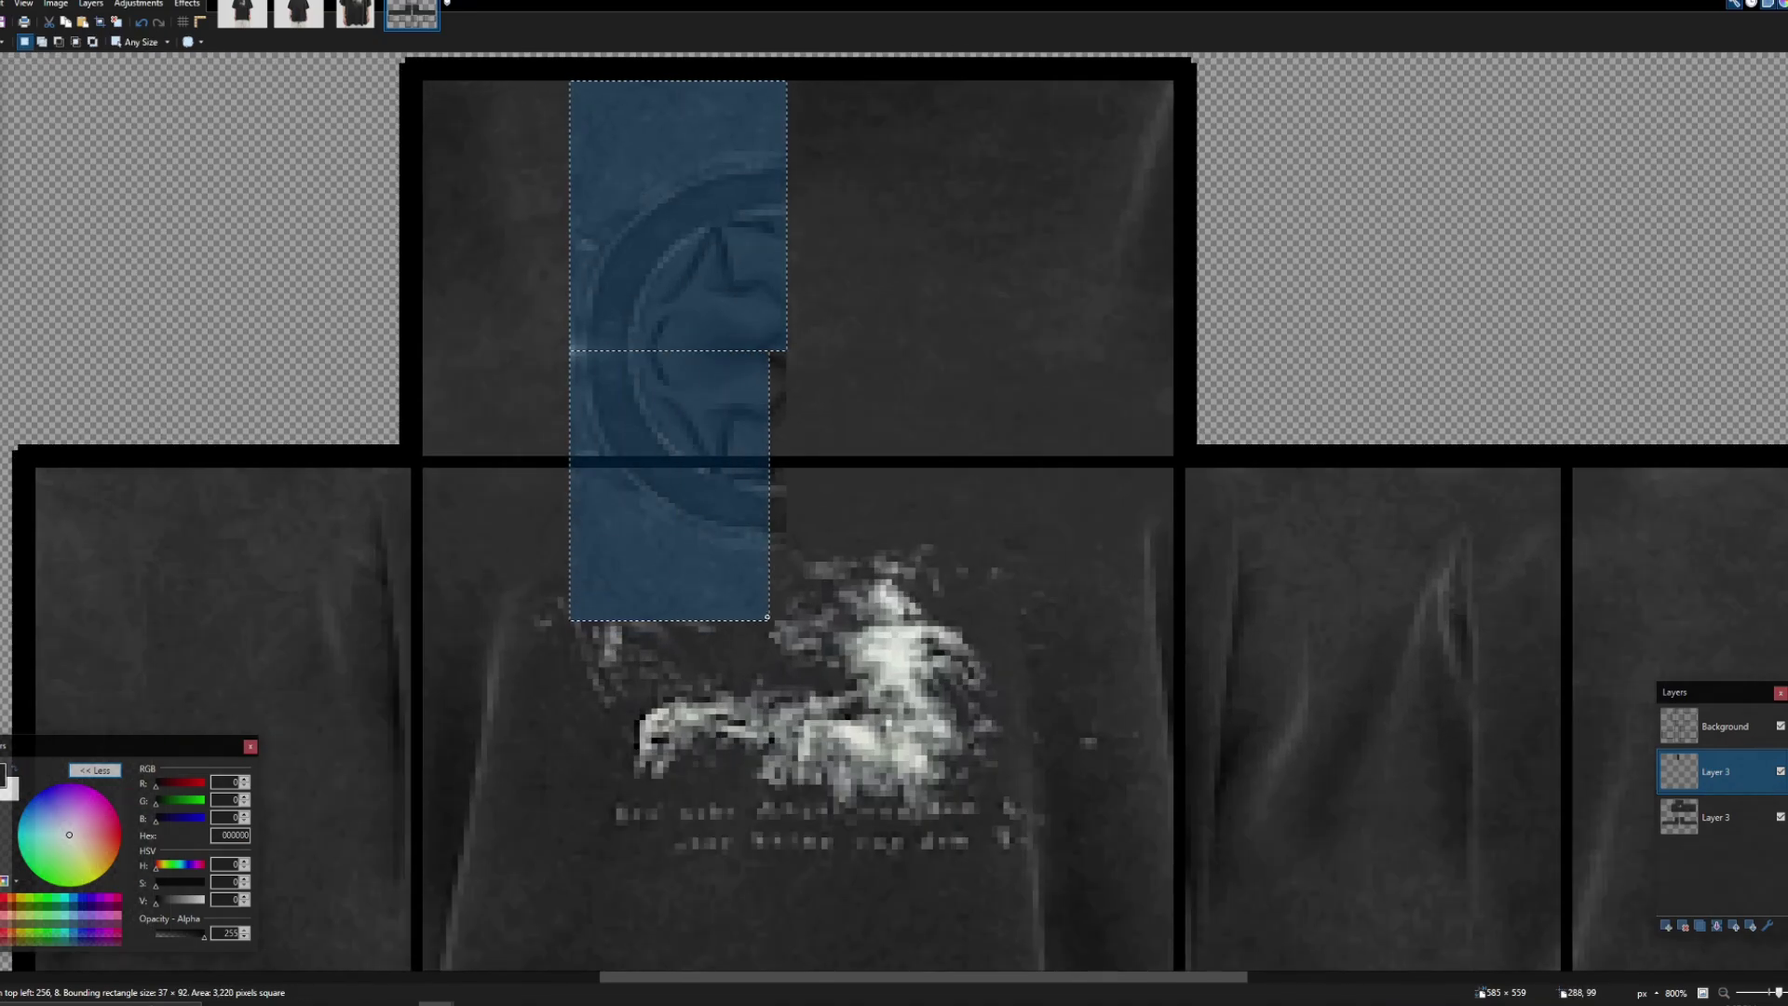
scroll(564, 483, "down", 2)
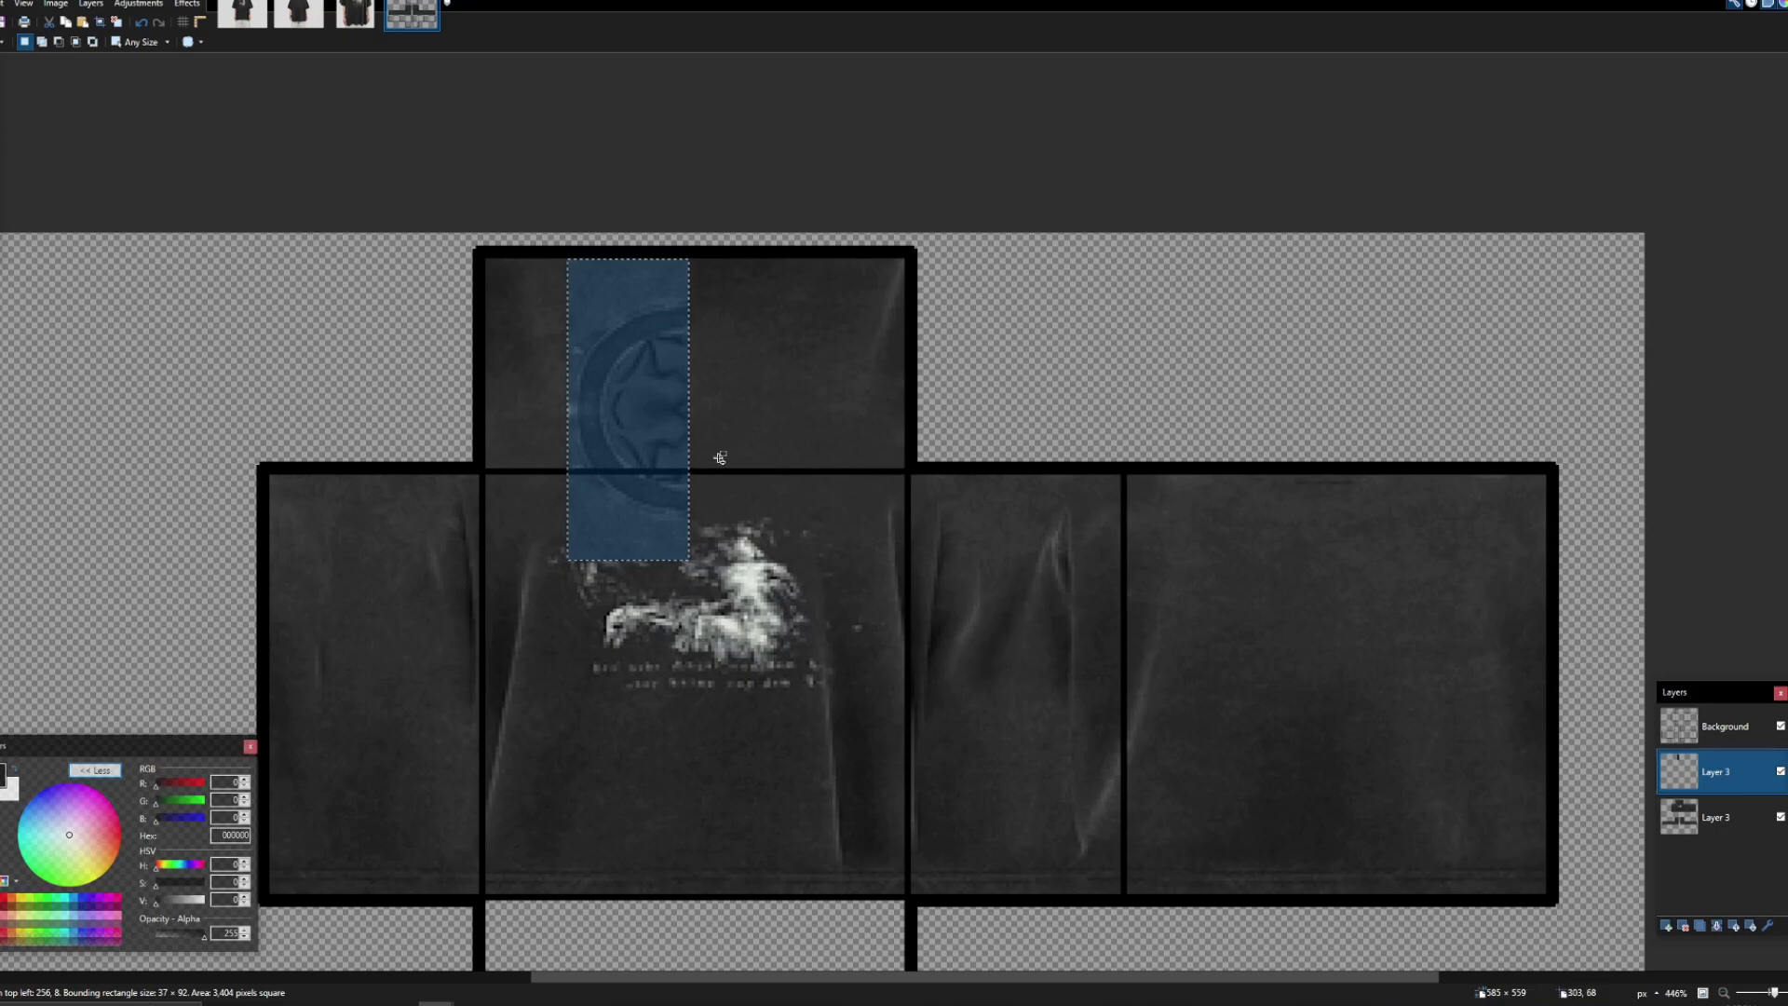
scroll(600, 398, "up", 2)
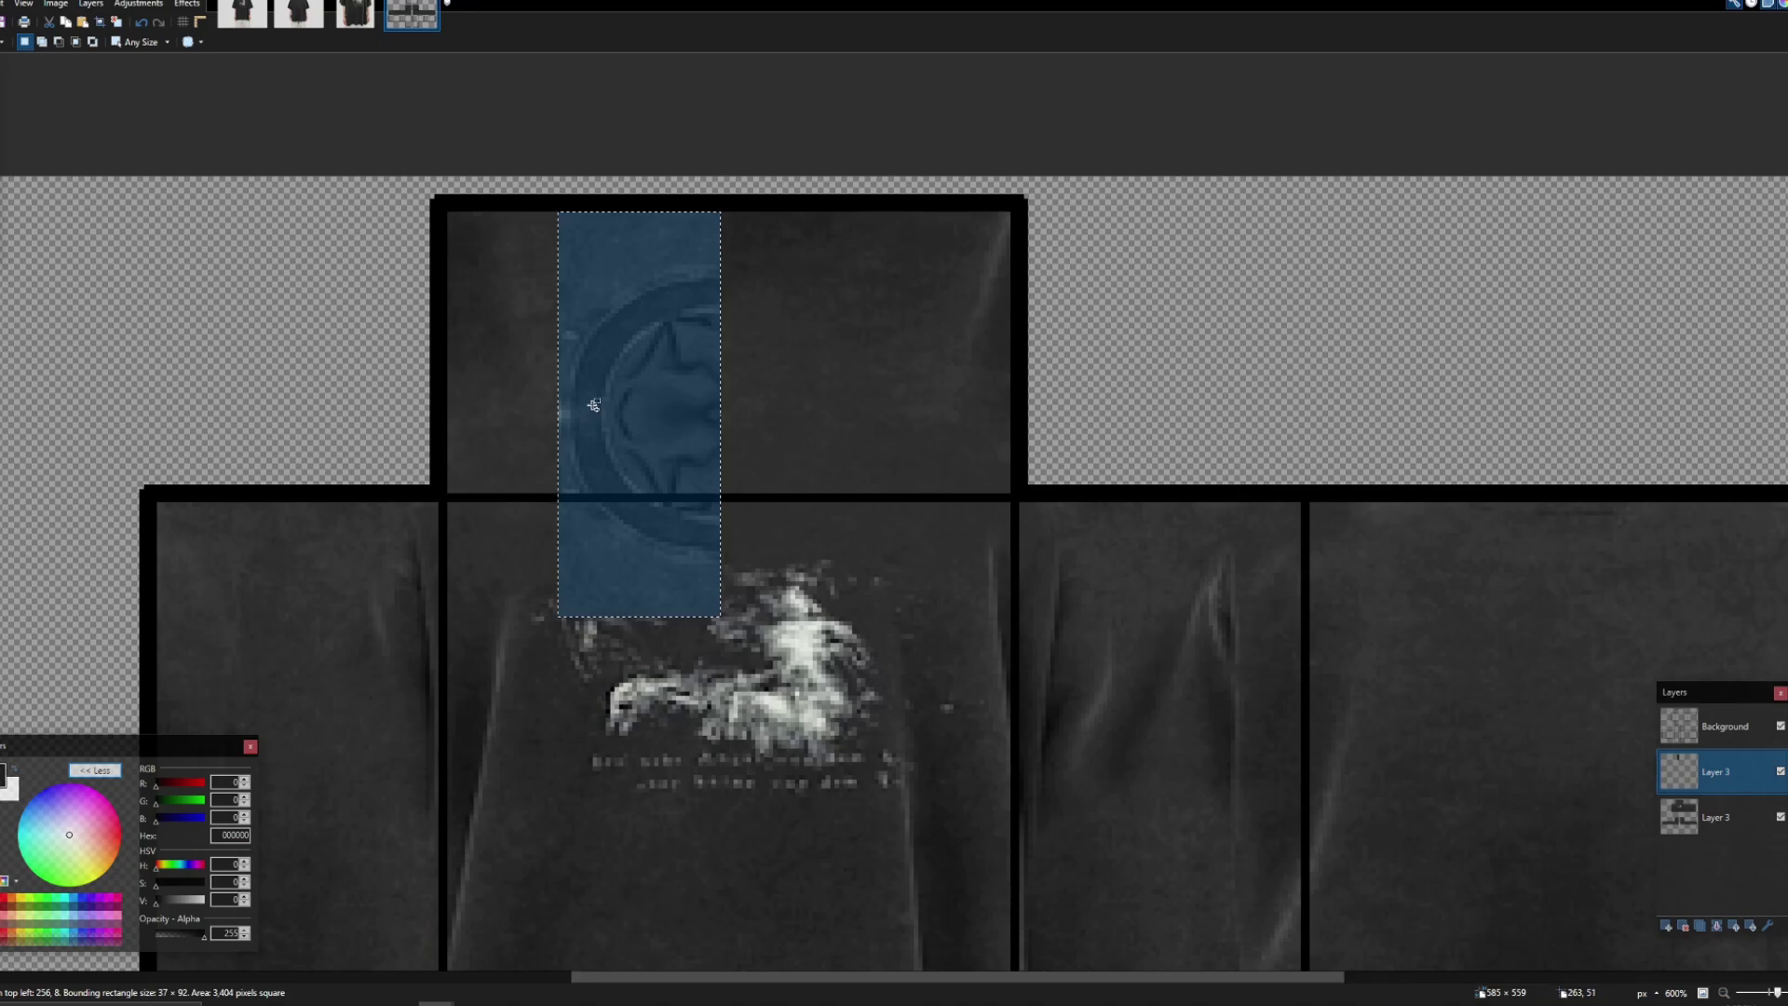
key("m")
left_click_drag(554, 415, 880, 431)
scroll(819, 492, "down", 4)
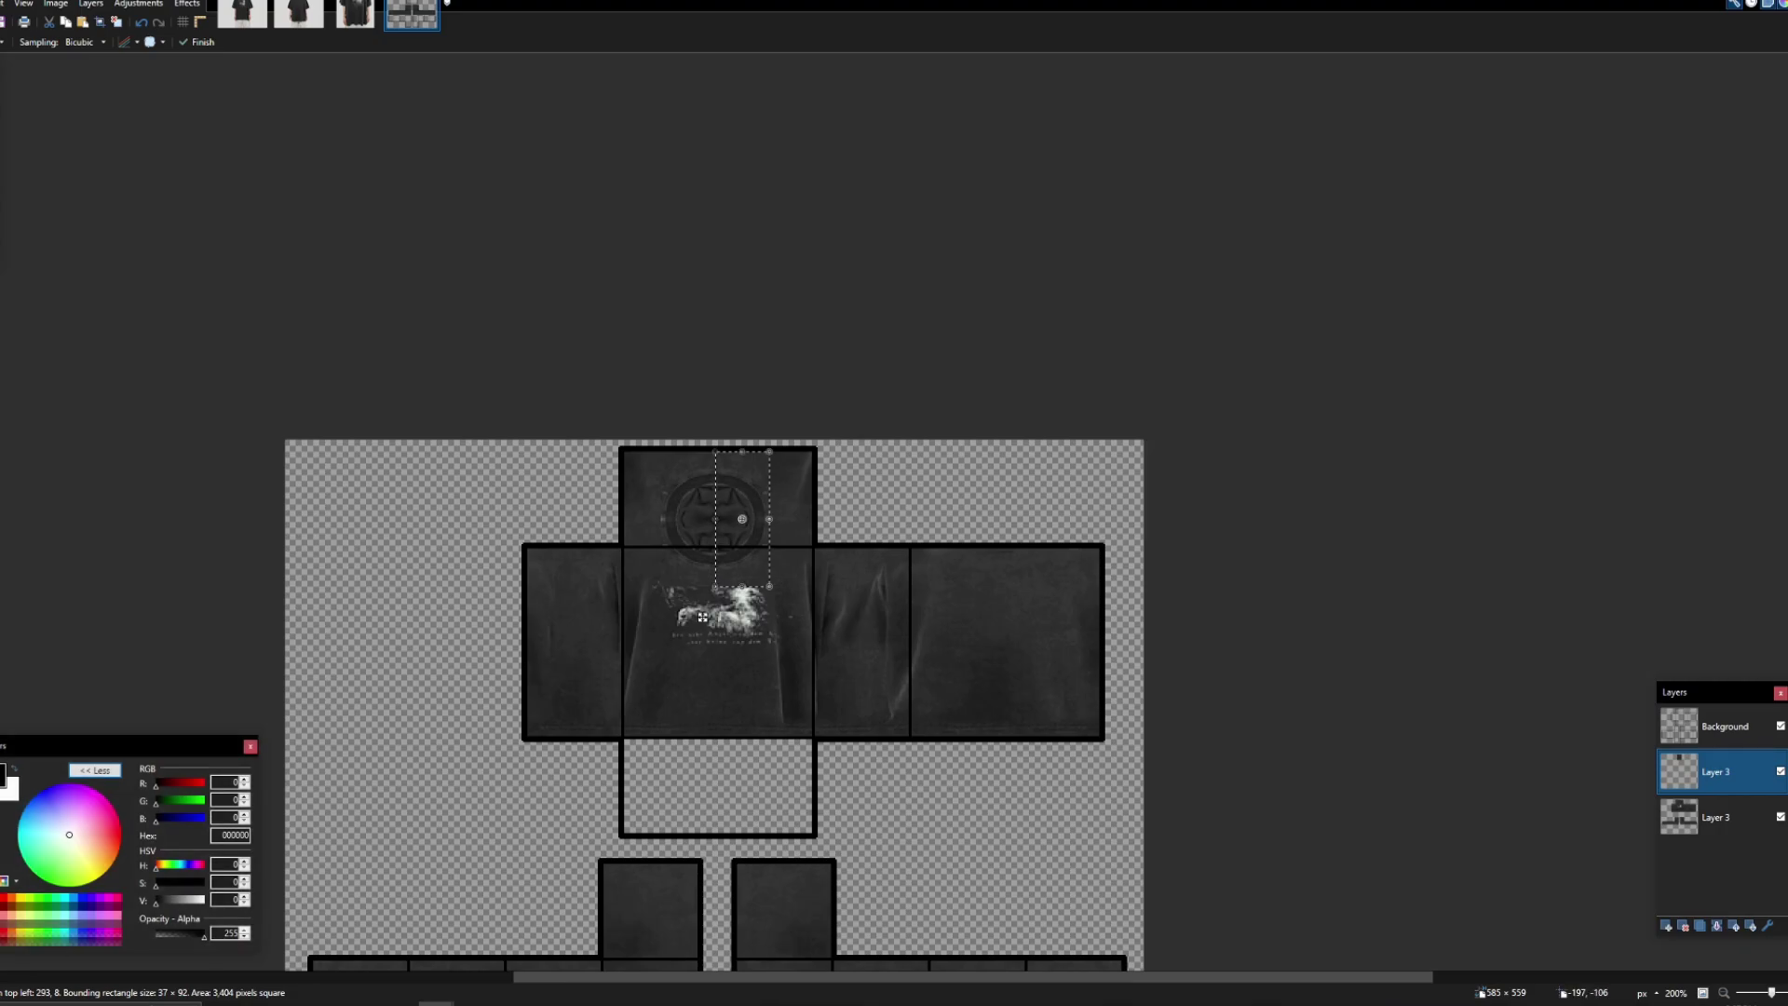
left_click(0, 91)
left_click(400, 352)
scroll(717, 543, "up", 6)
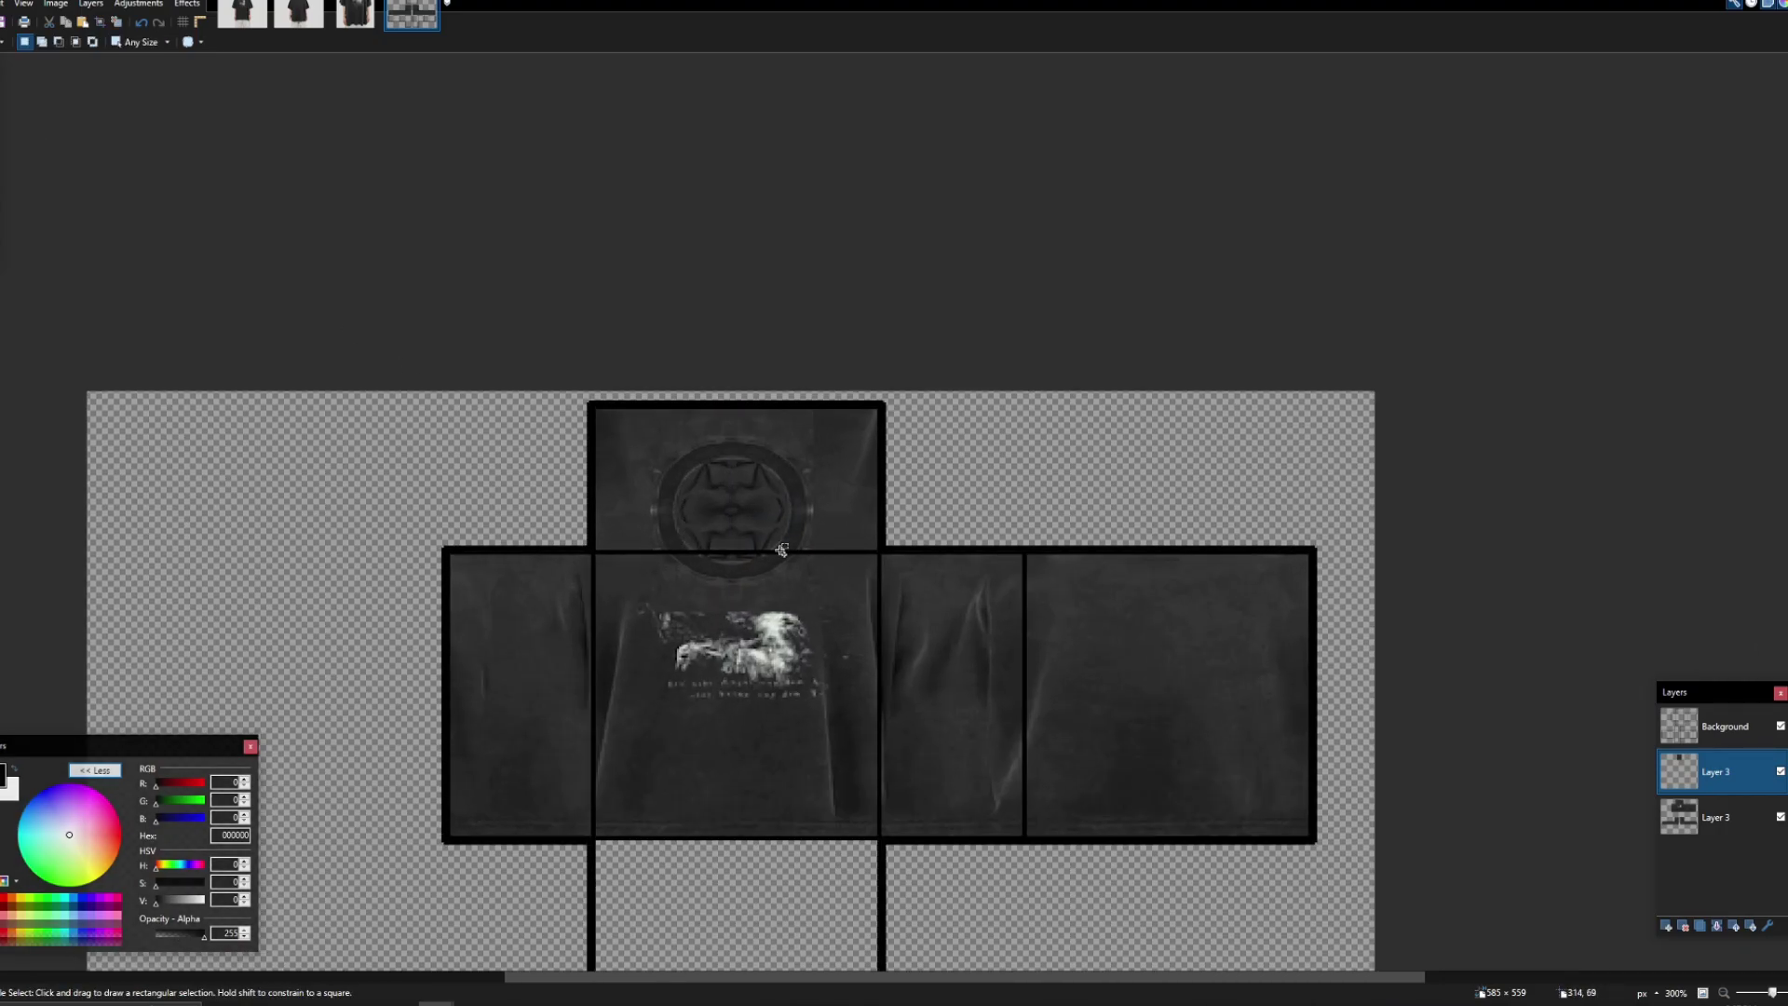
Step: Erase the leftover fabric around the outside of the collar ring with a 25 px eraser at increased hardness
key("e")
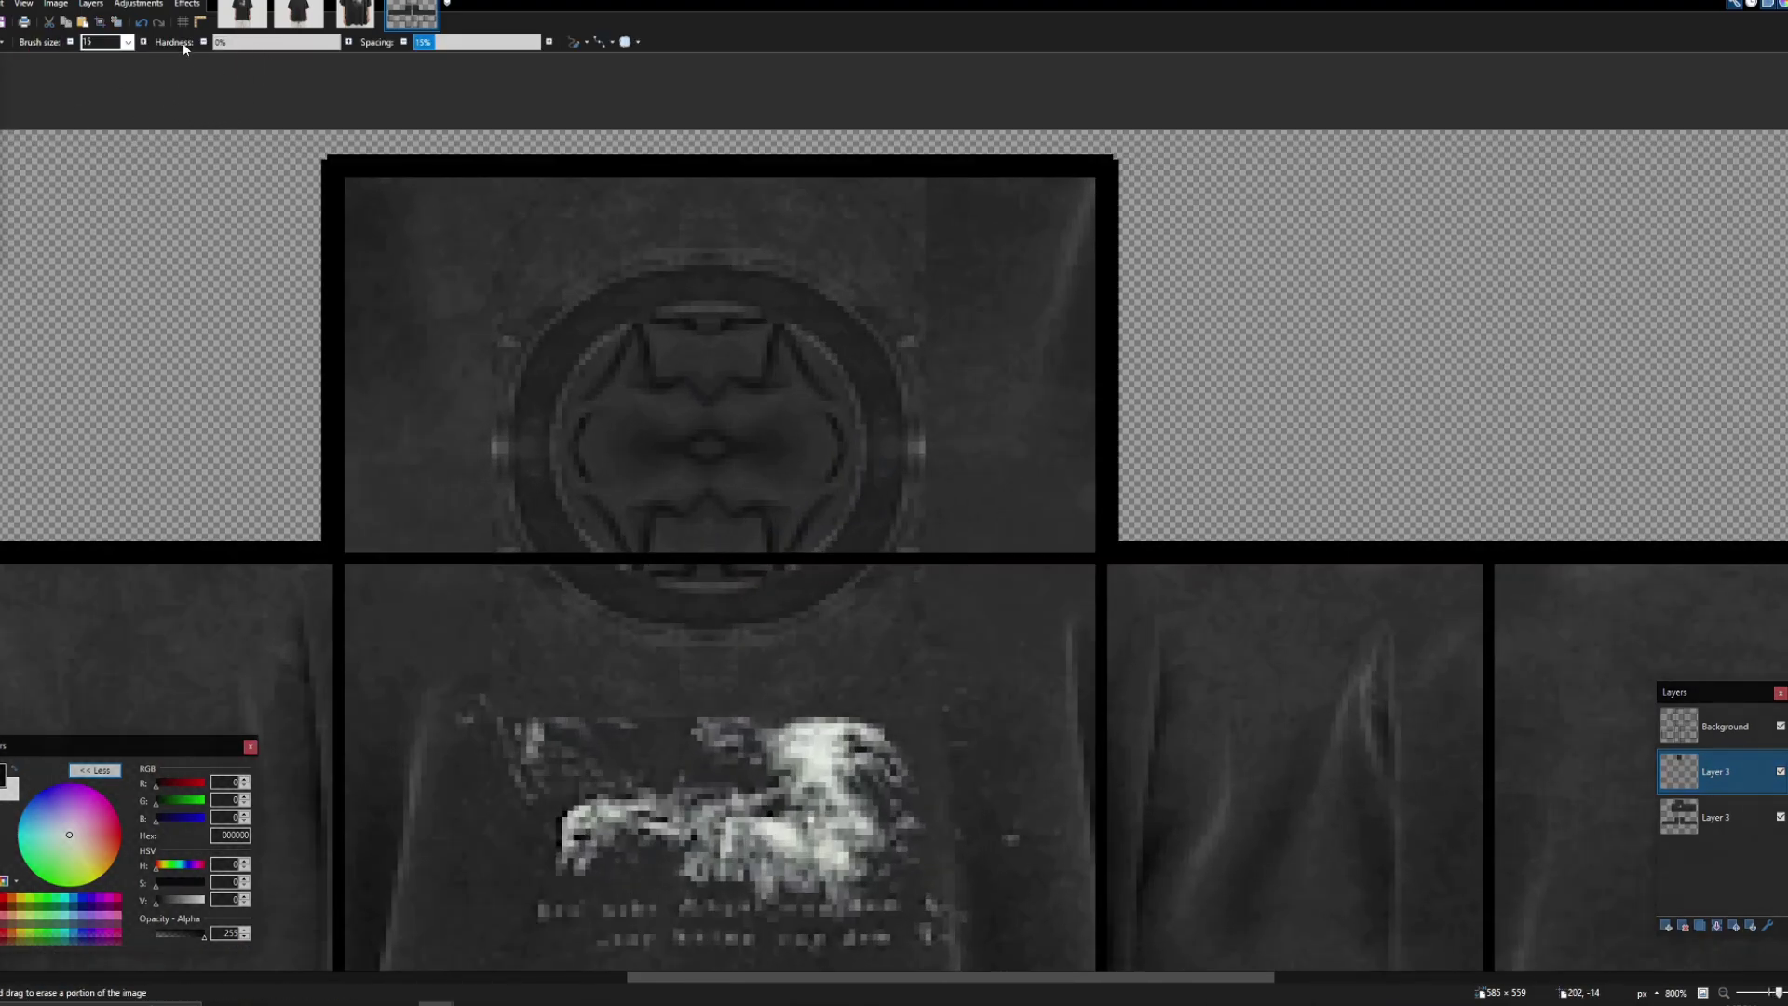
scroll(128, 45, "down", 1)
left_click(262, 44)
mouse_move(492, 632)
left_mouse_down()
mouse_move(547, 693)
mouse_move(626, 709)
left_mouse_up()
scroll(886, 639, "down", 7)
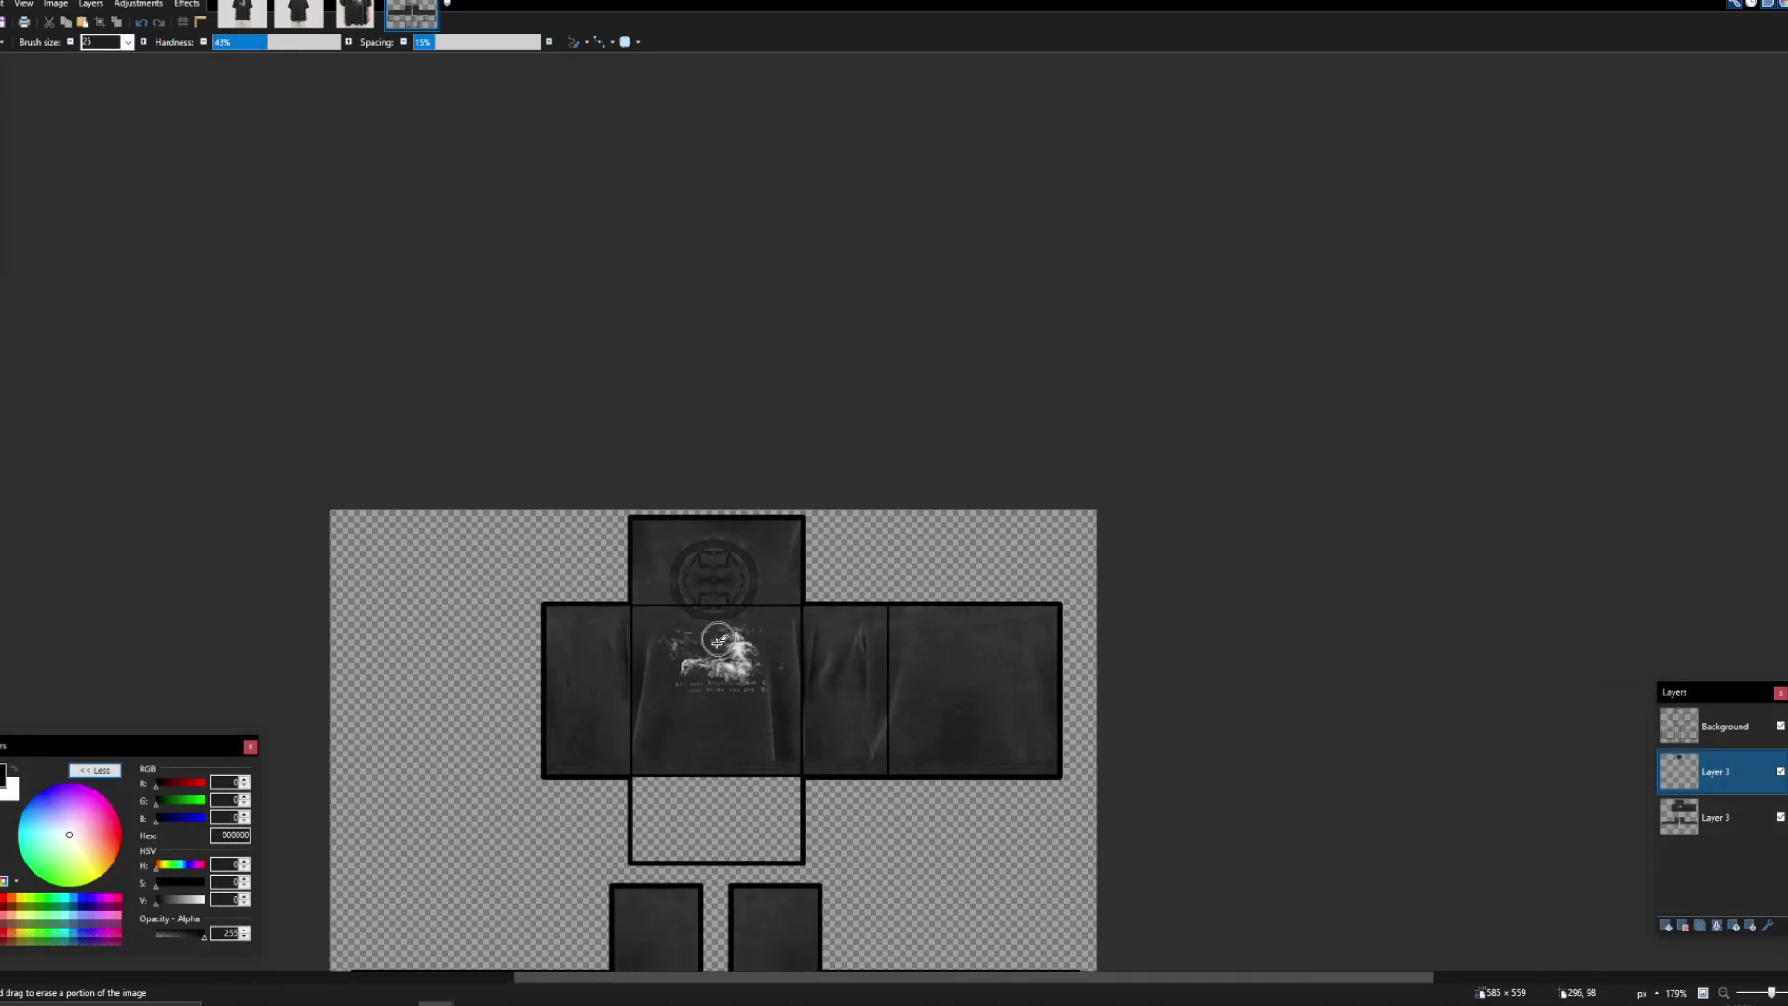
scroll(717, 643, "down", 2)
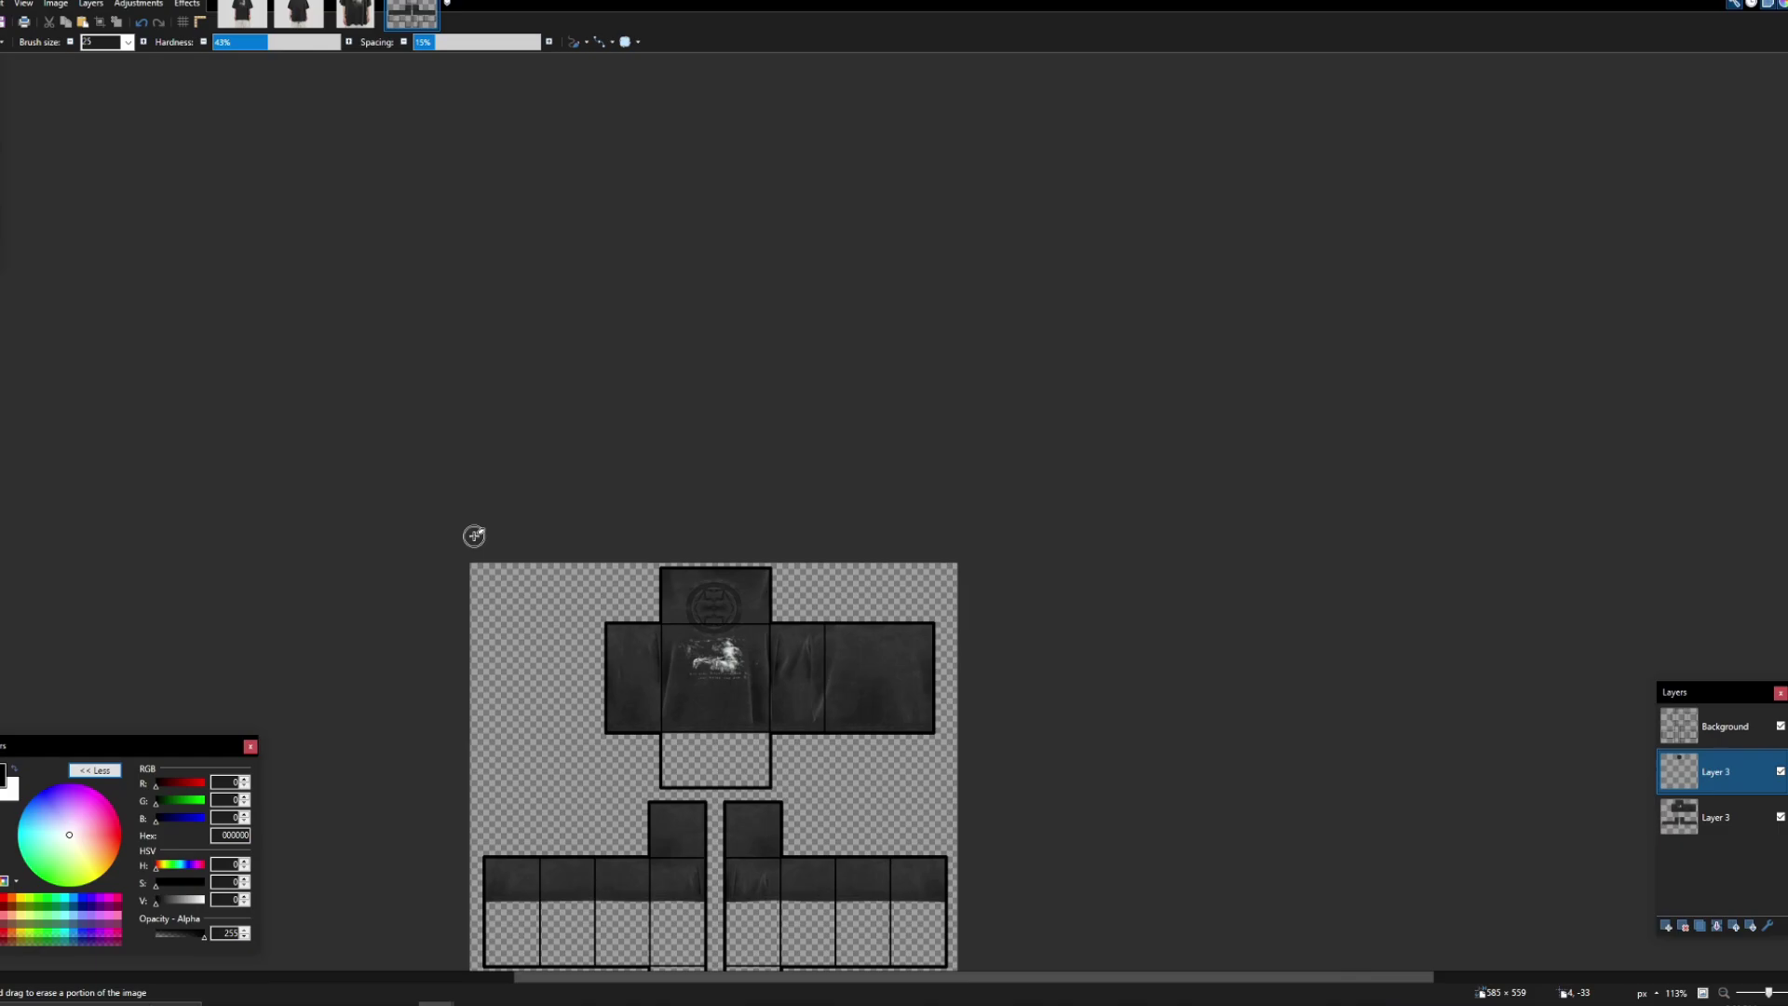
scroll(709, 637, "up", 5)
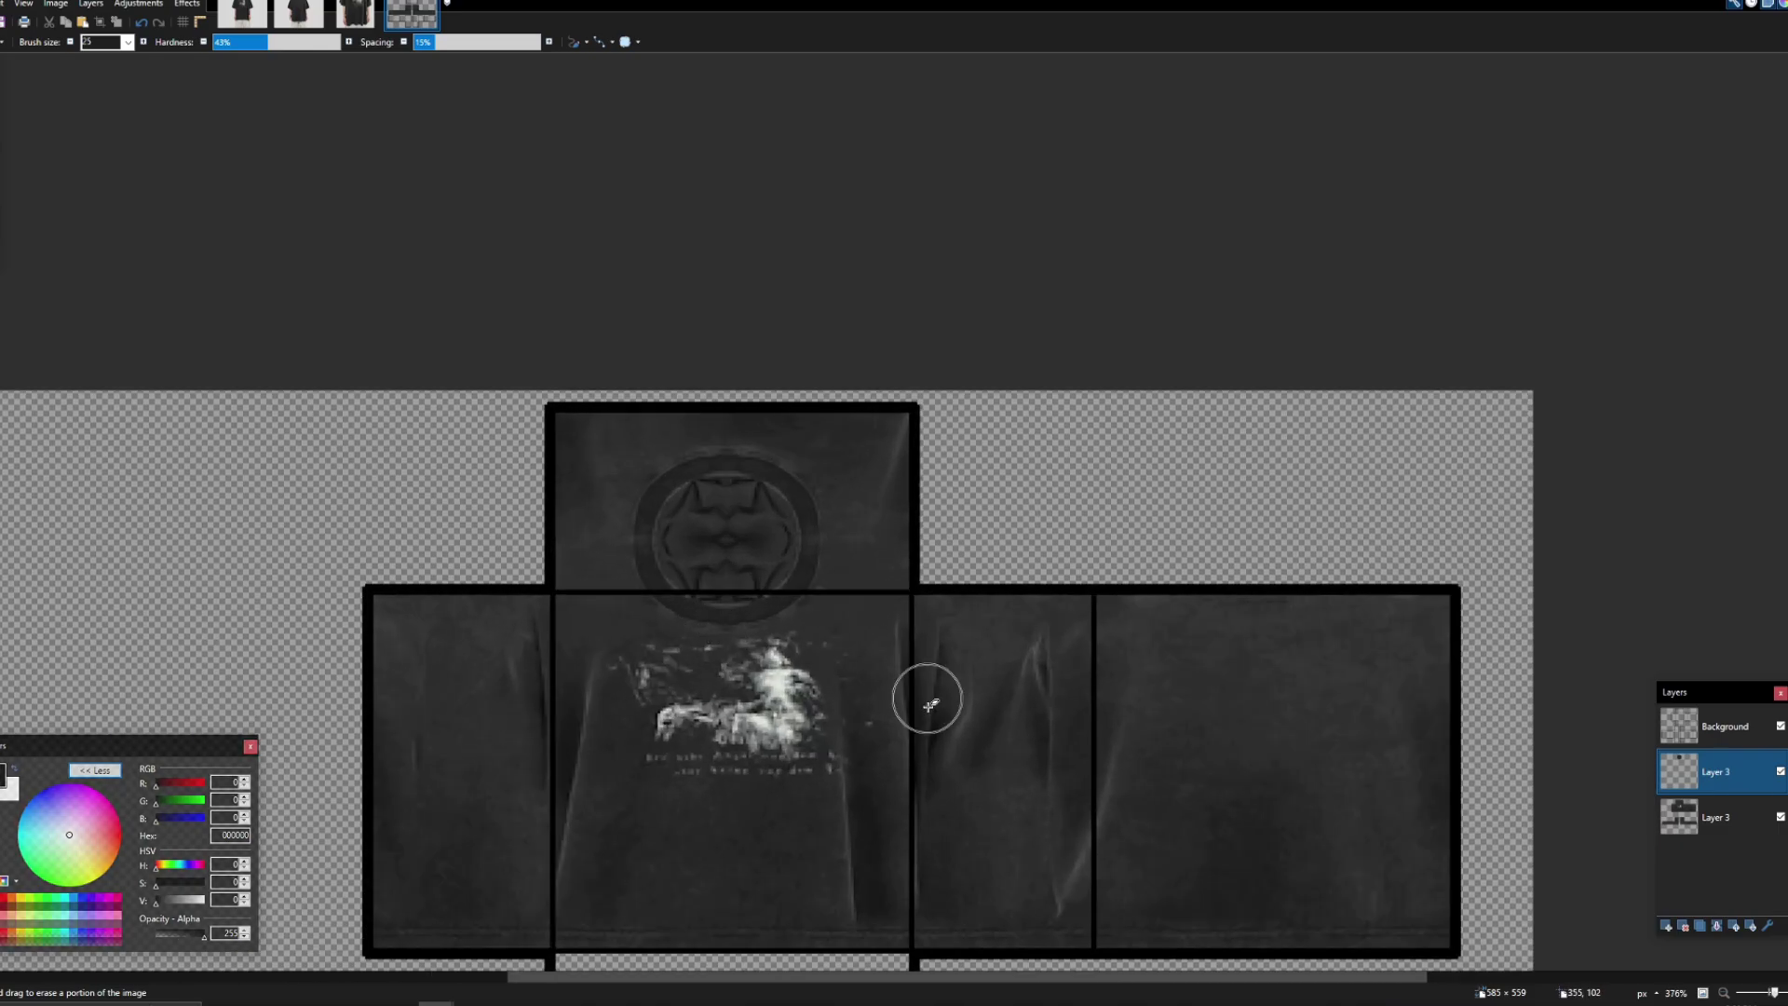
scroll(781, 656, "up", 2)
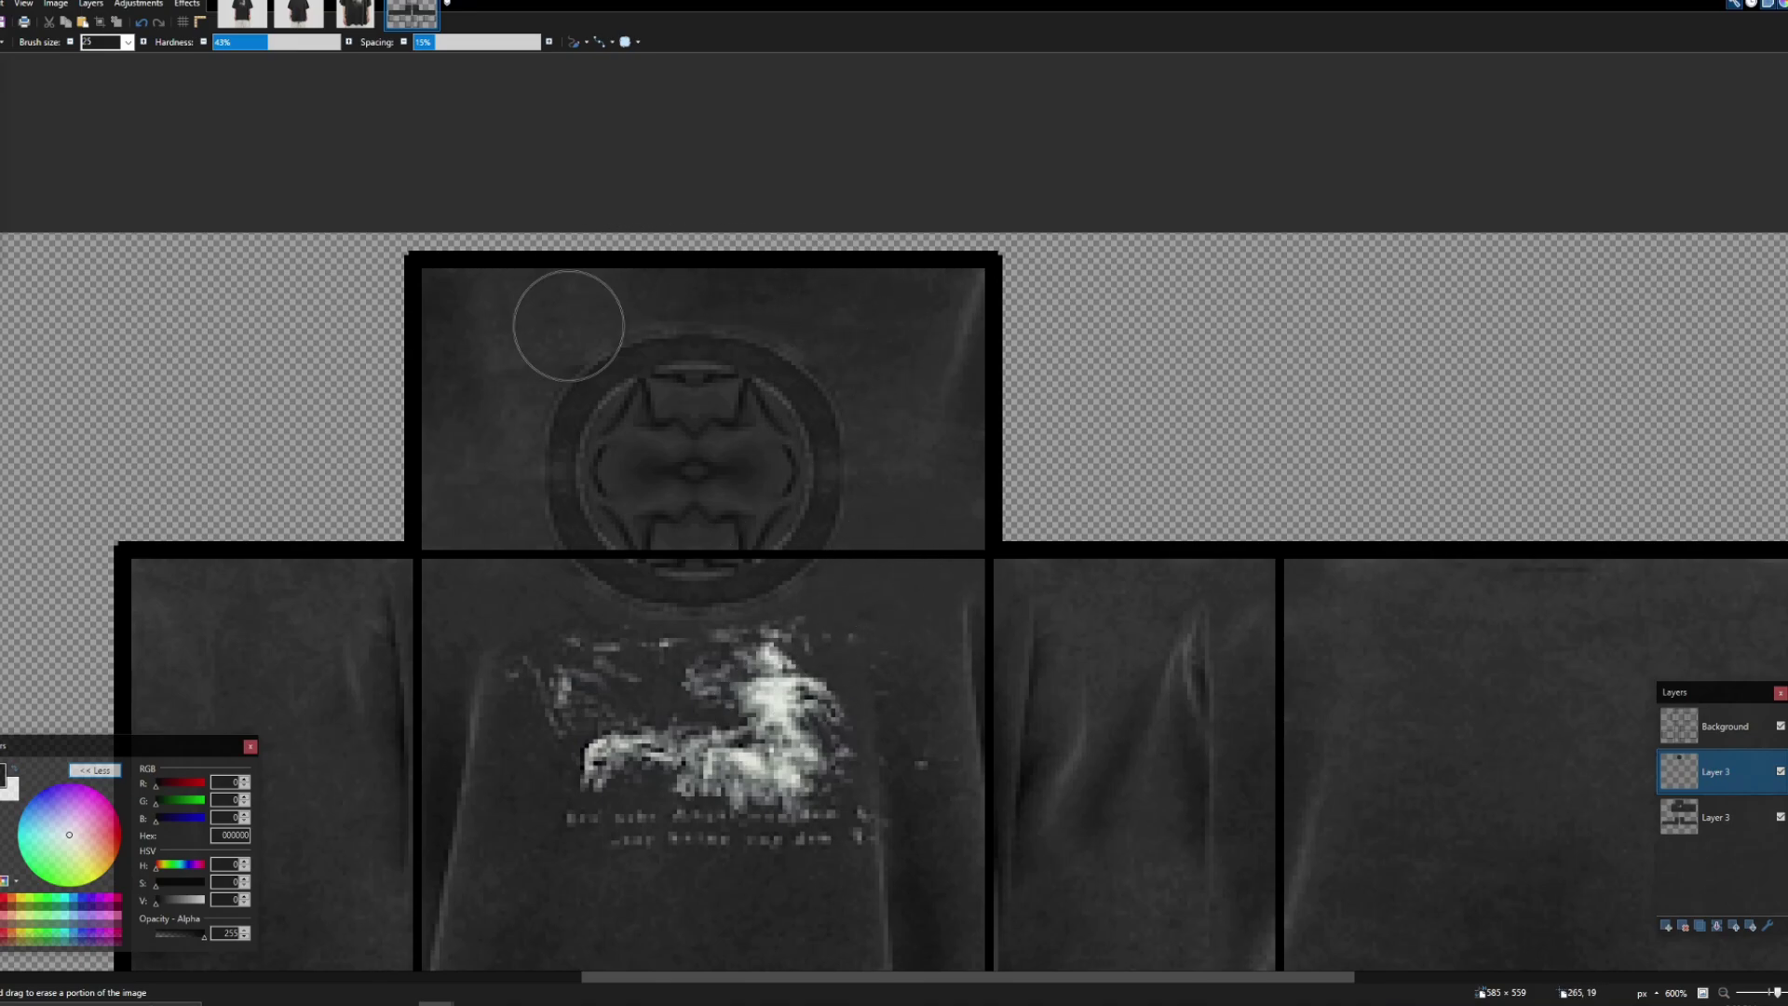
Step: Reshape the outline of the collar ring with the Liquify effect, pushing its edges slightly
key("ctrl+plus")
left_click(186, 4)
mouse_move(203, 280)
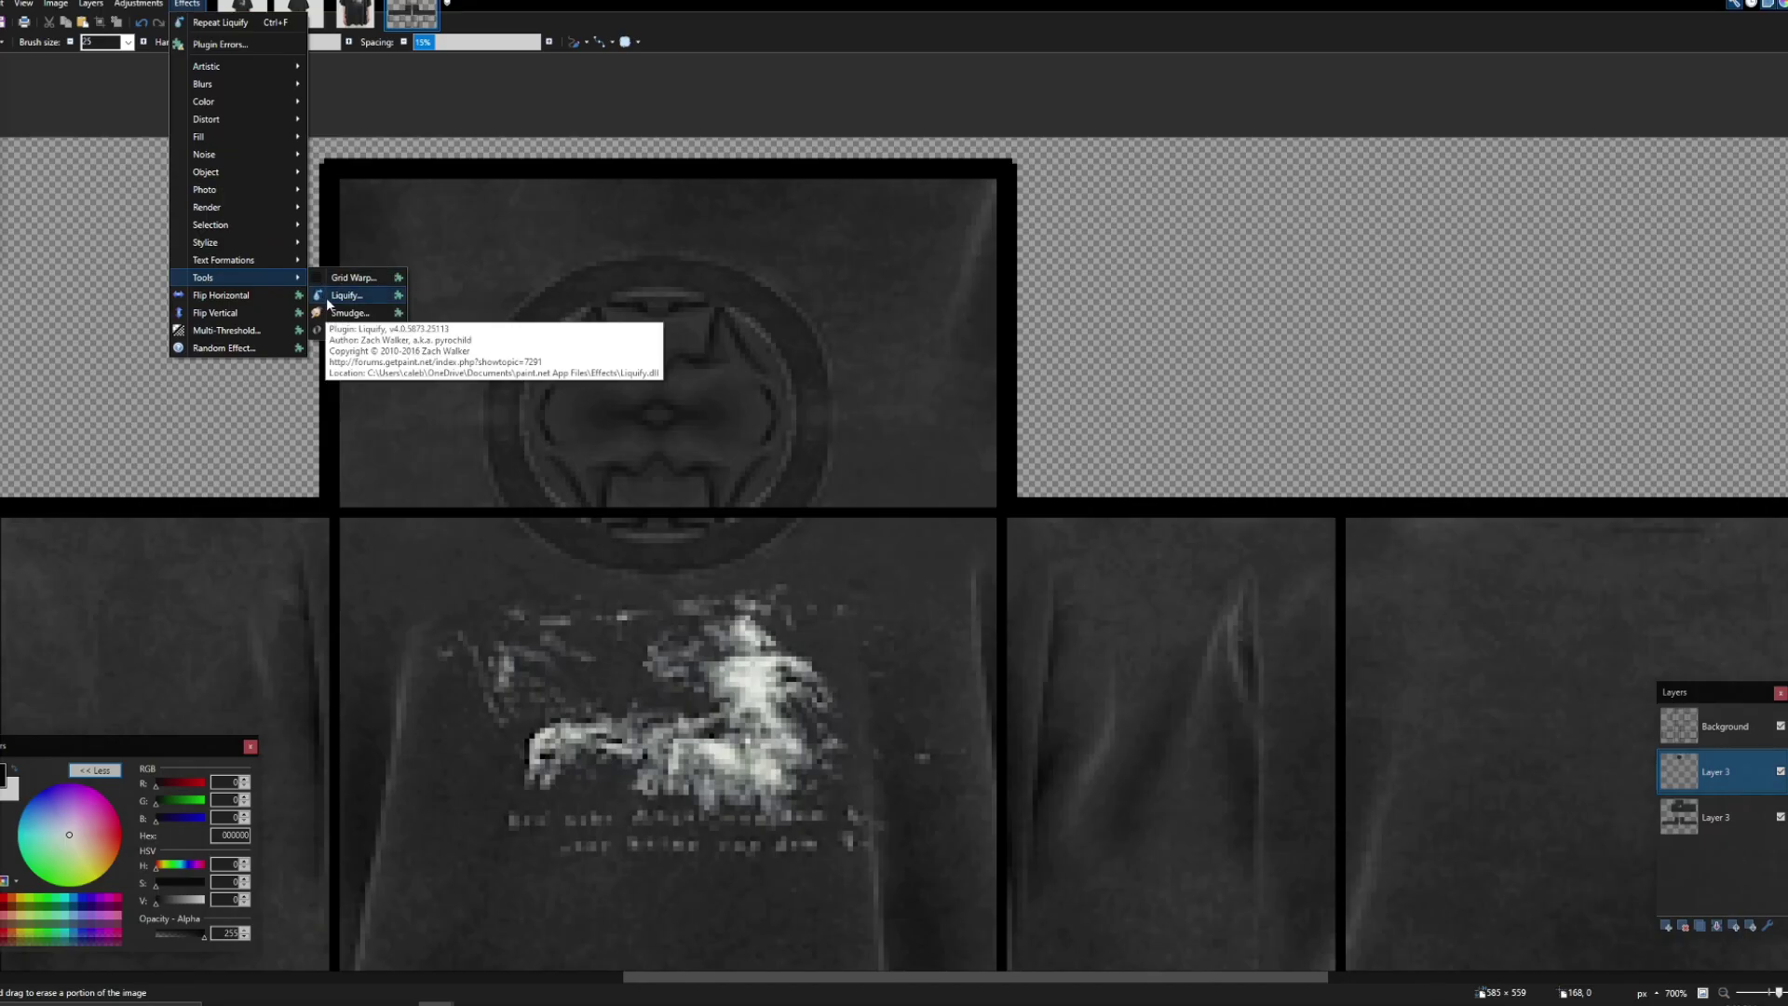
left_click(345, 295)
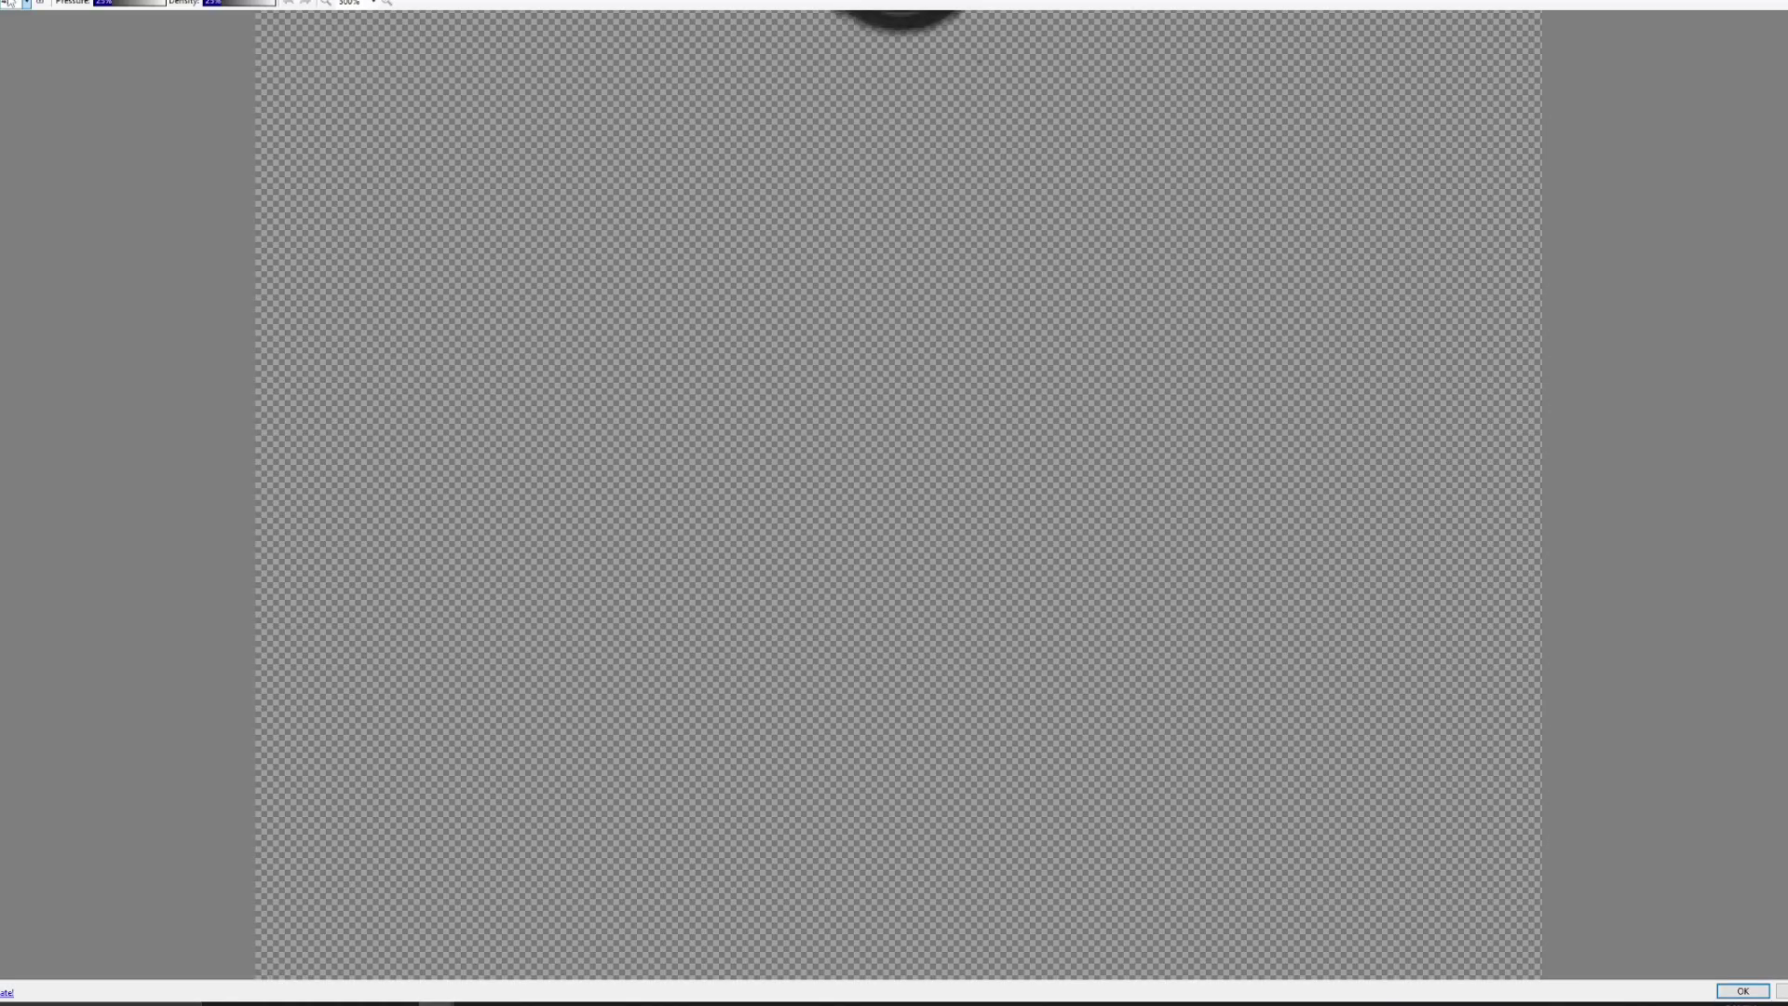
scroll(527, 415, "up", 3)
left_click_drag(883, 203, 880, 188)
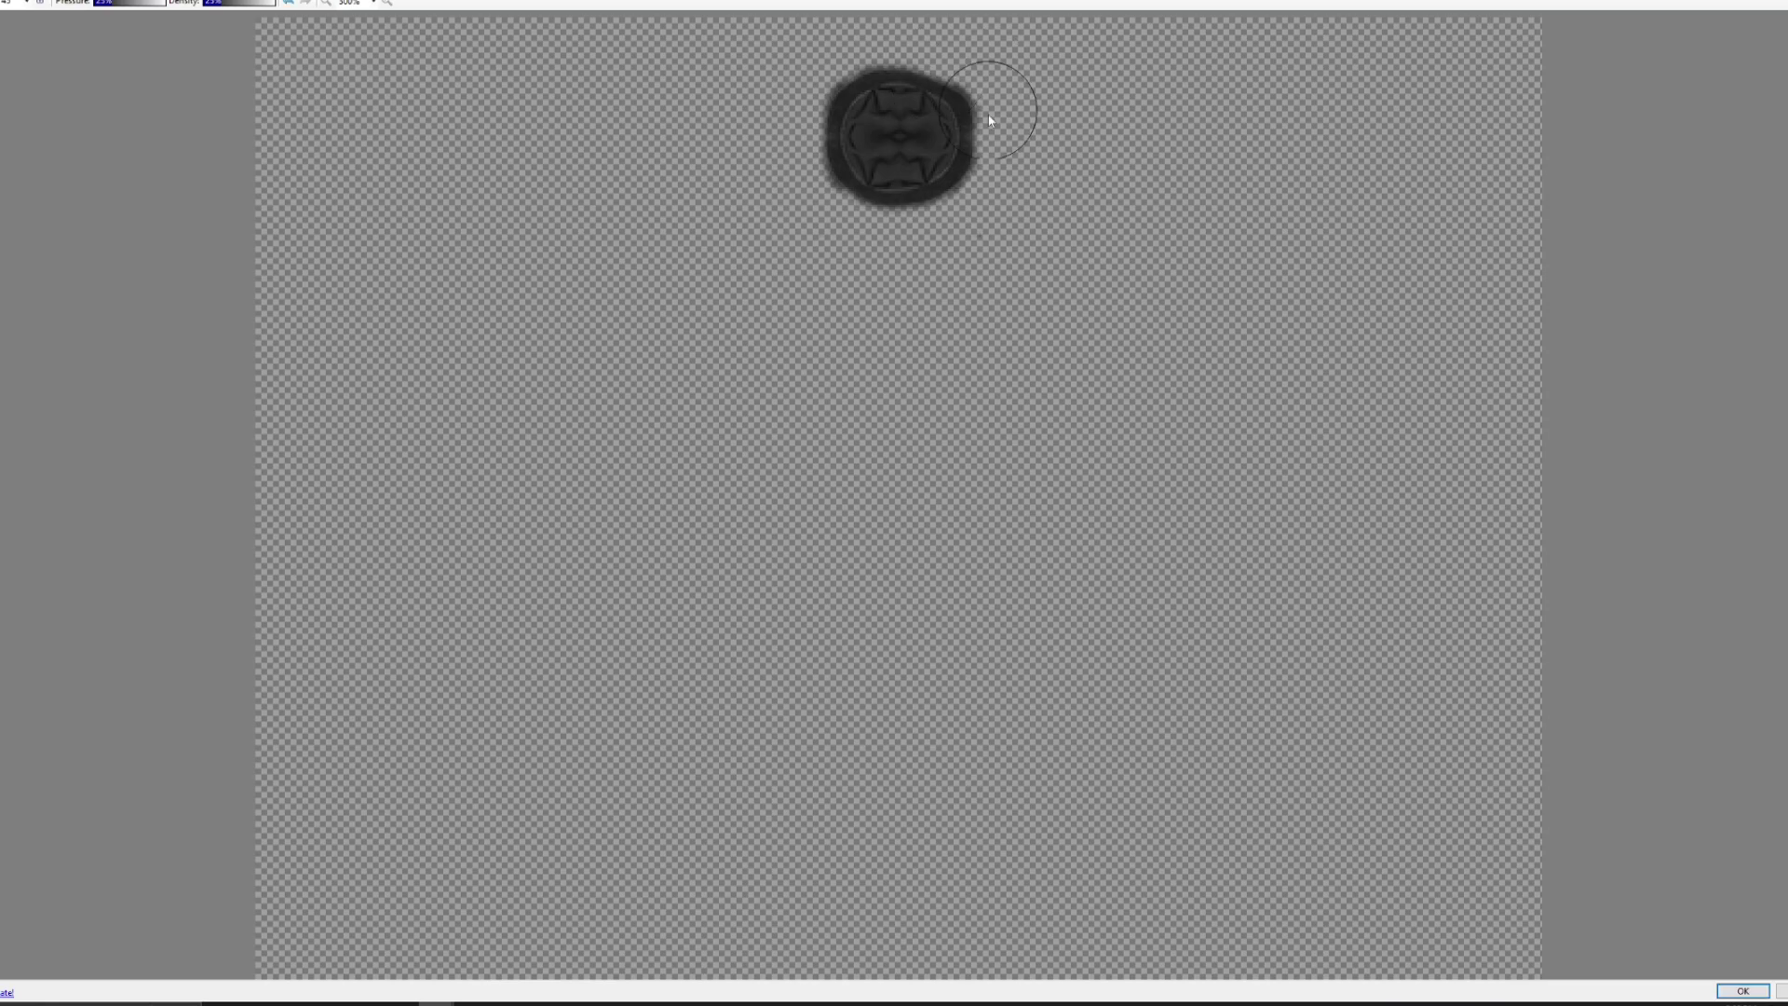
left_click_drag(960, 151, 964, 146)
key("ctrl+z")
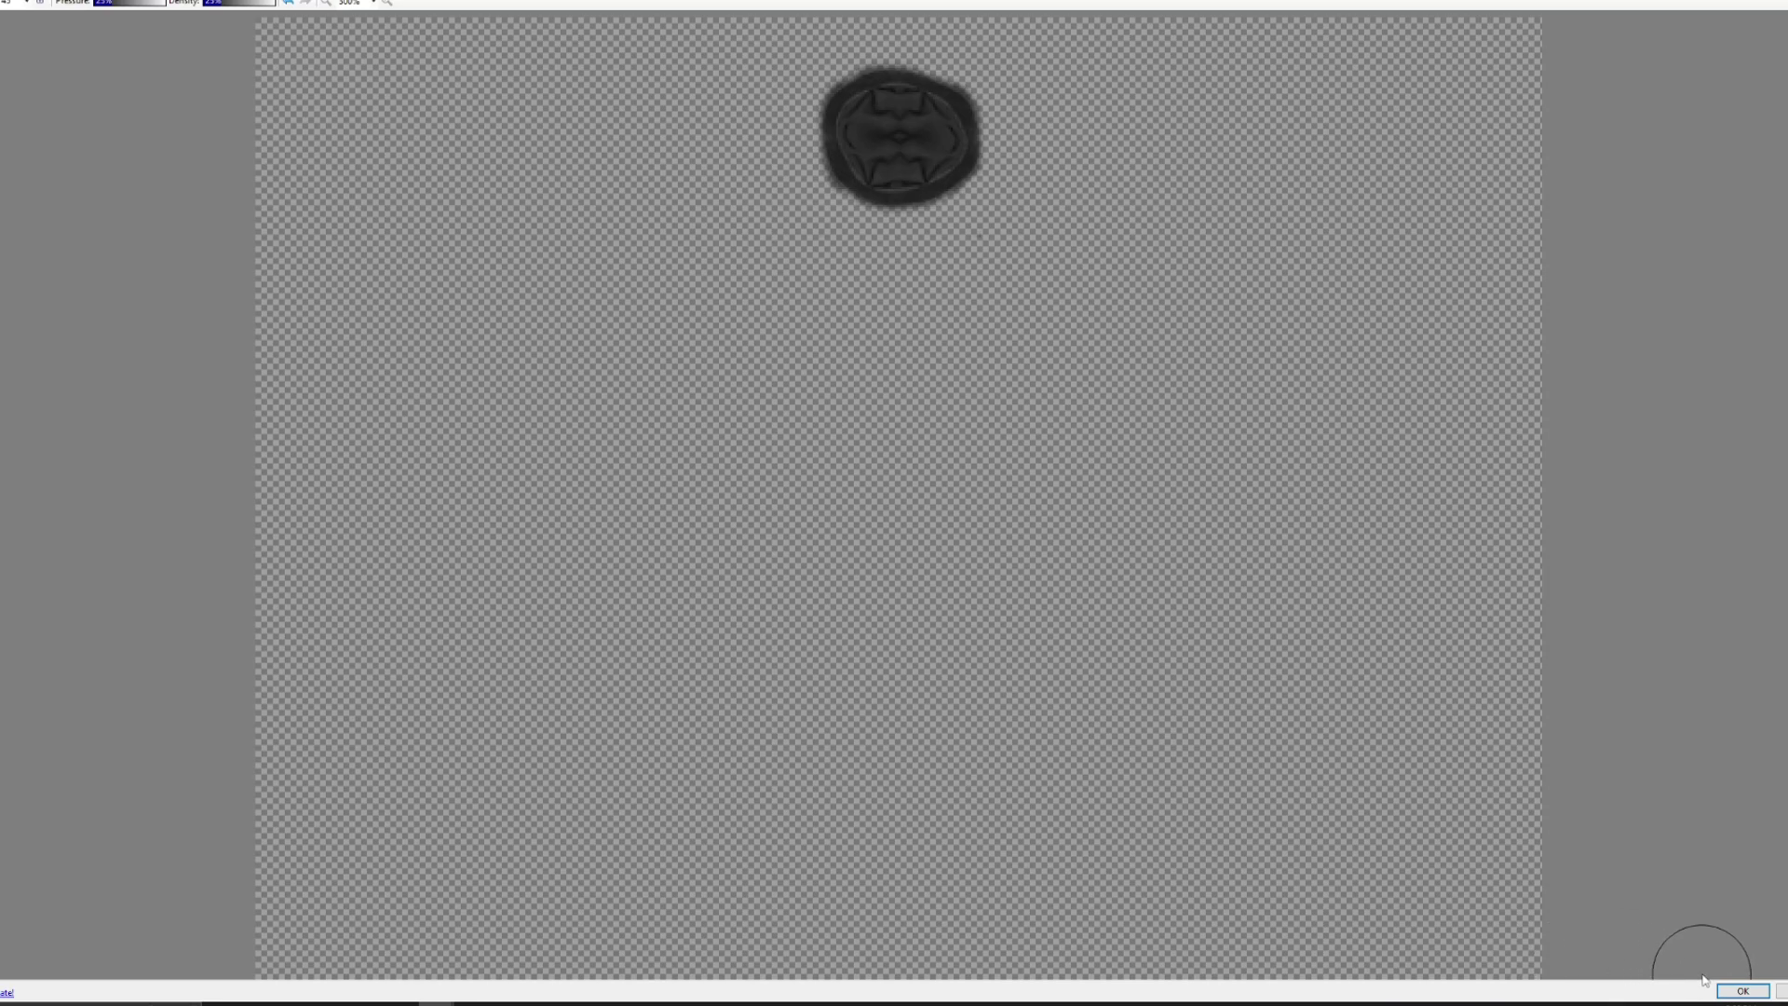
left_click(1743, 991)
scroll(918, 686, "down", 4)
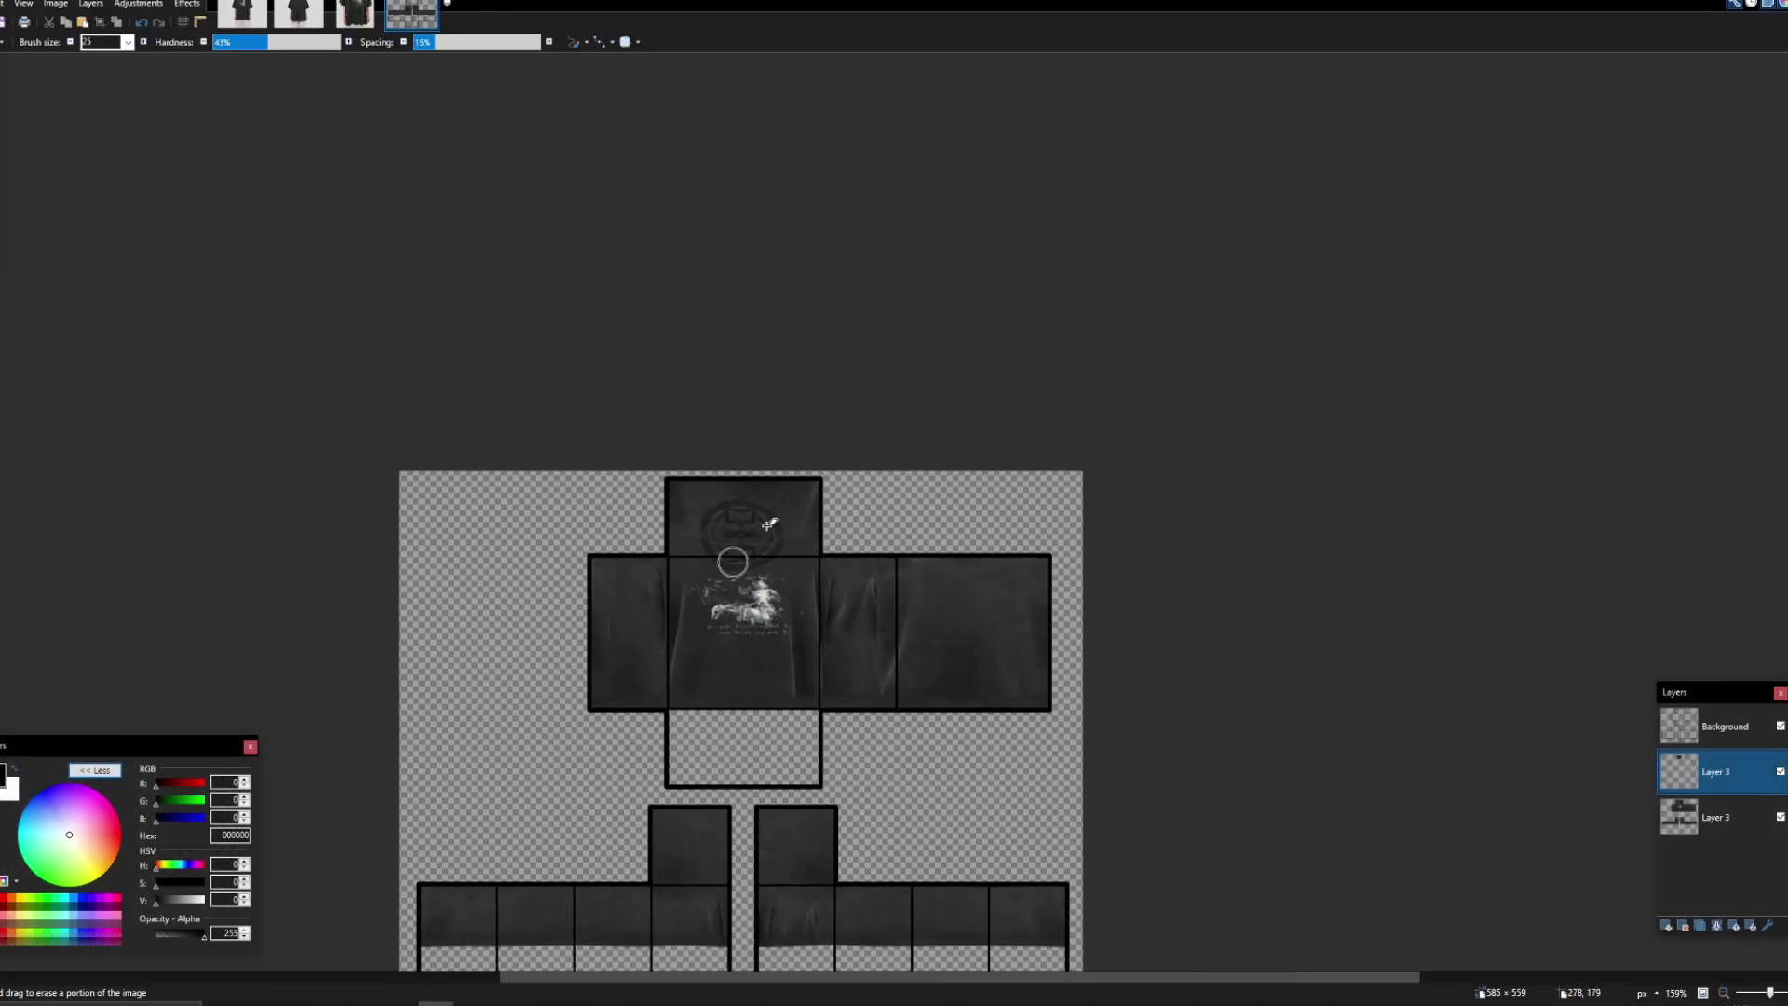
scroll(745, 551, "up", 6)
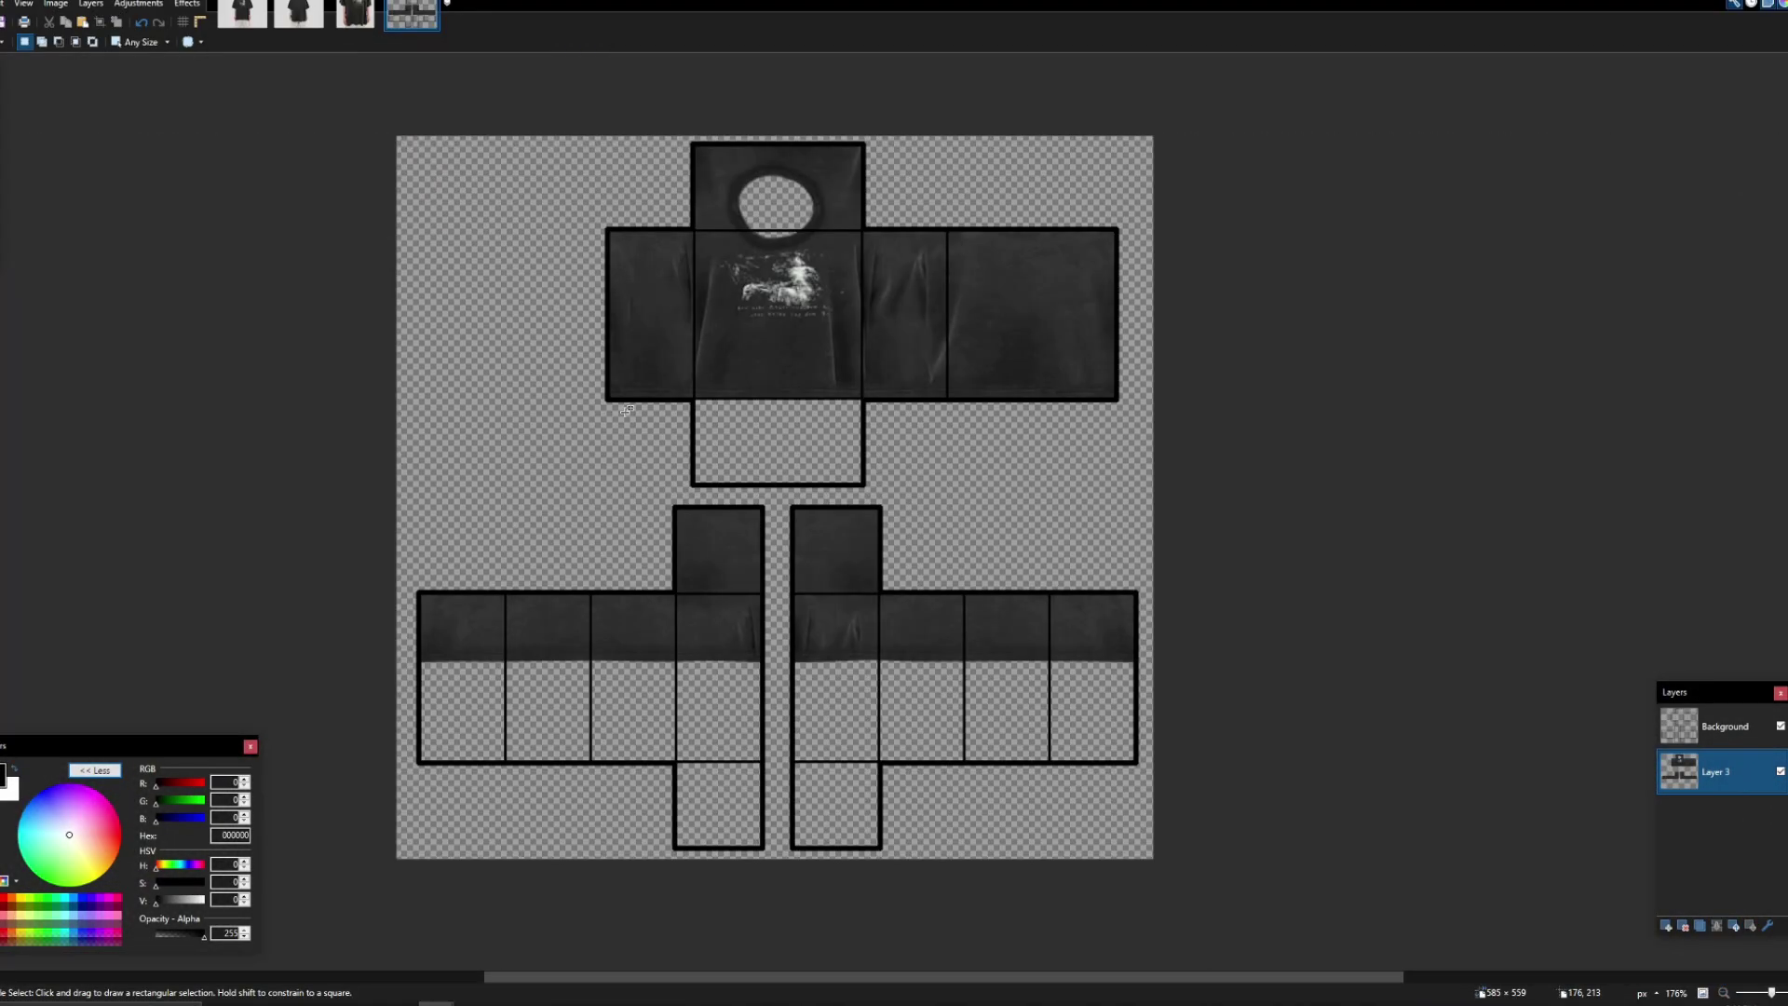
mouse_move(624, 412)
left_mouse_down()
mouse_move(945, 512)
mouse_move(1023, 508)
left_mouse_up()
left_click(829, 486)
scroll(645, 426, "up", 2)
left_click_drag(593, 398, 1125, 530)
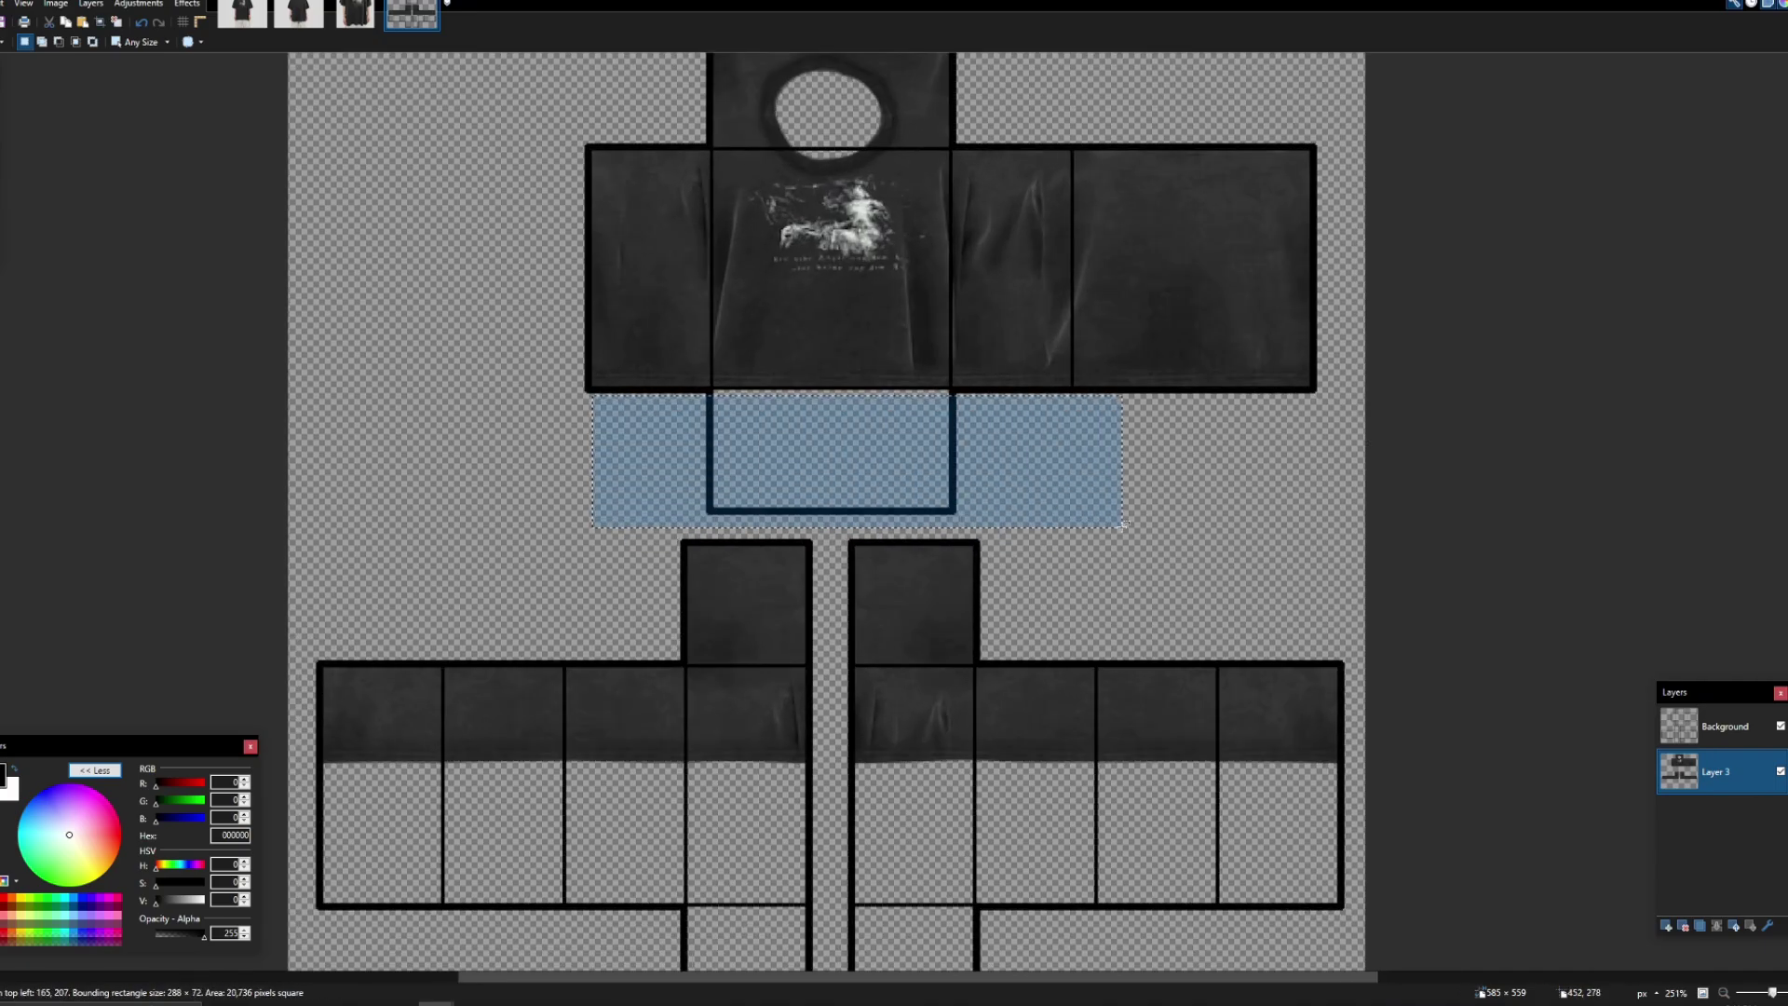
left_click(1099, 521)
scroll(917, 486, "down", 3)
scroll(792, 420, "up", 3)
scroll(642, 367, "down", 4)
scroll(710, 535, "up", 1)
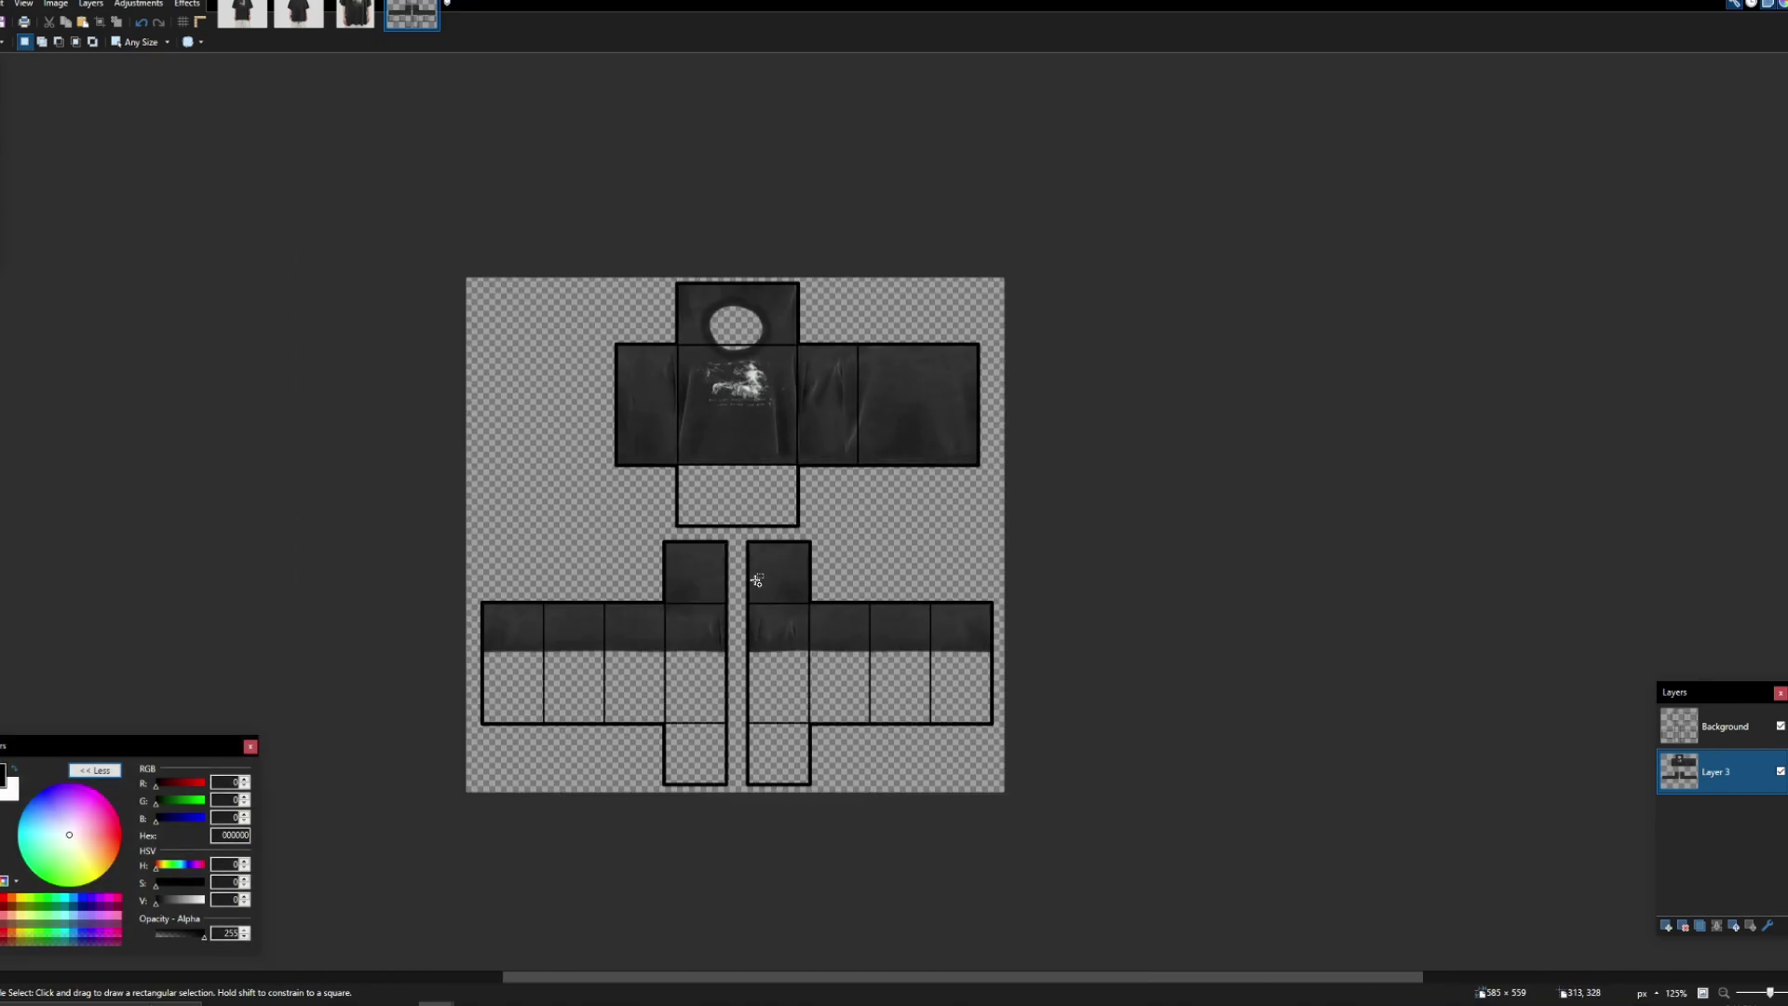
scroll(756, 580, "up", 4)
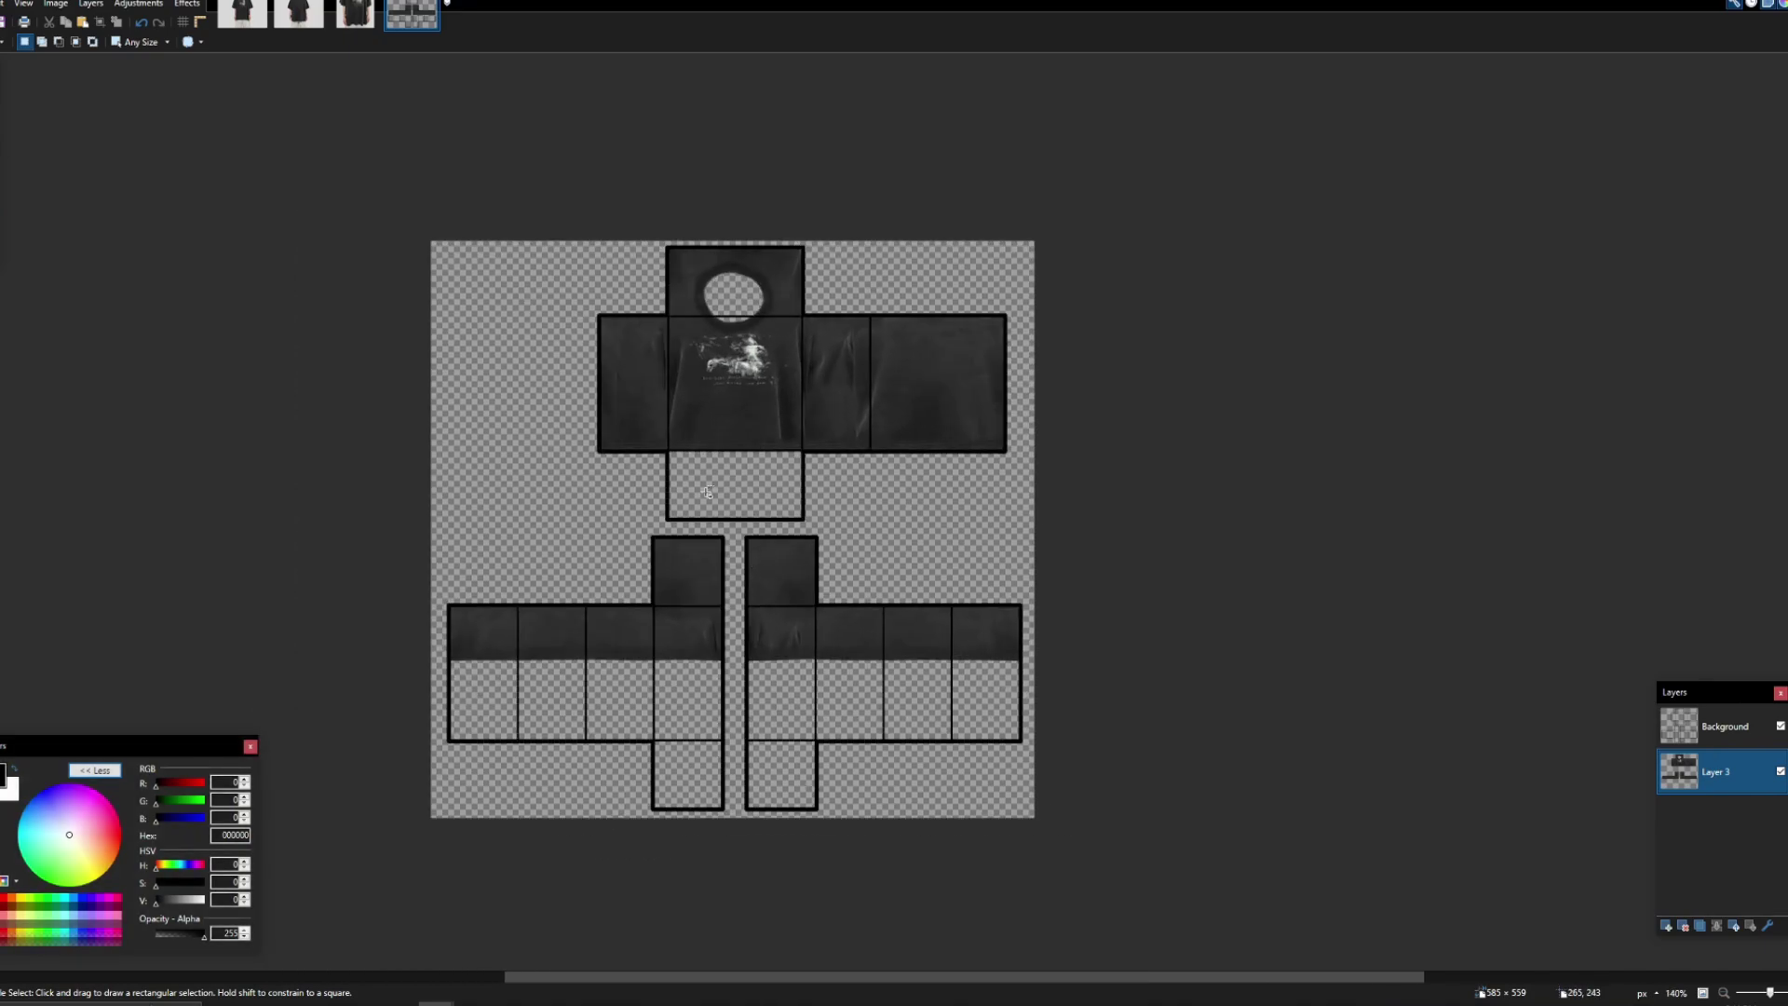
scroll(636, 473, "up", 2)
left_click_drag(618, 453, 1037, 580)
scroll(1036, 579, "down", 4)
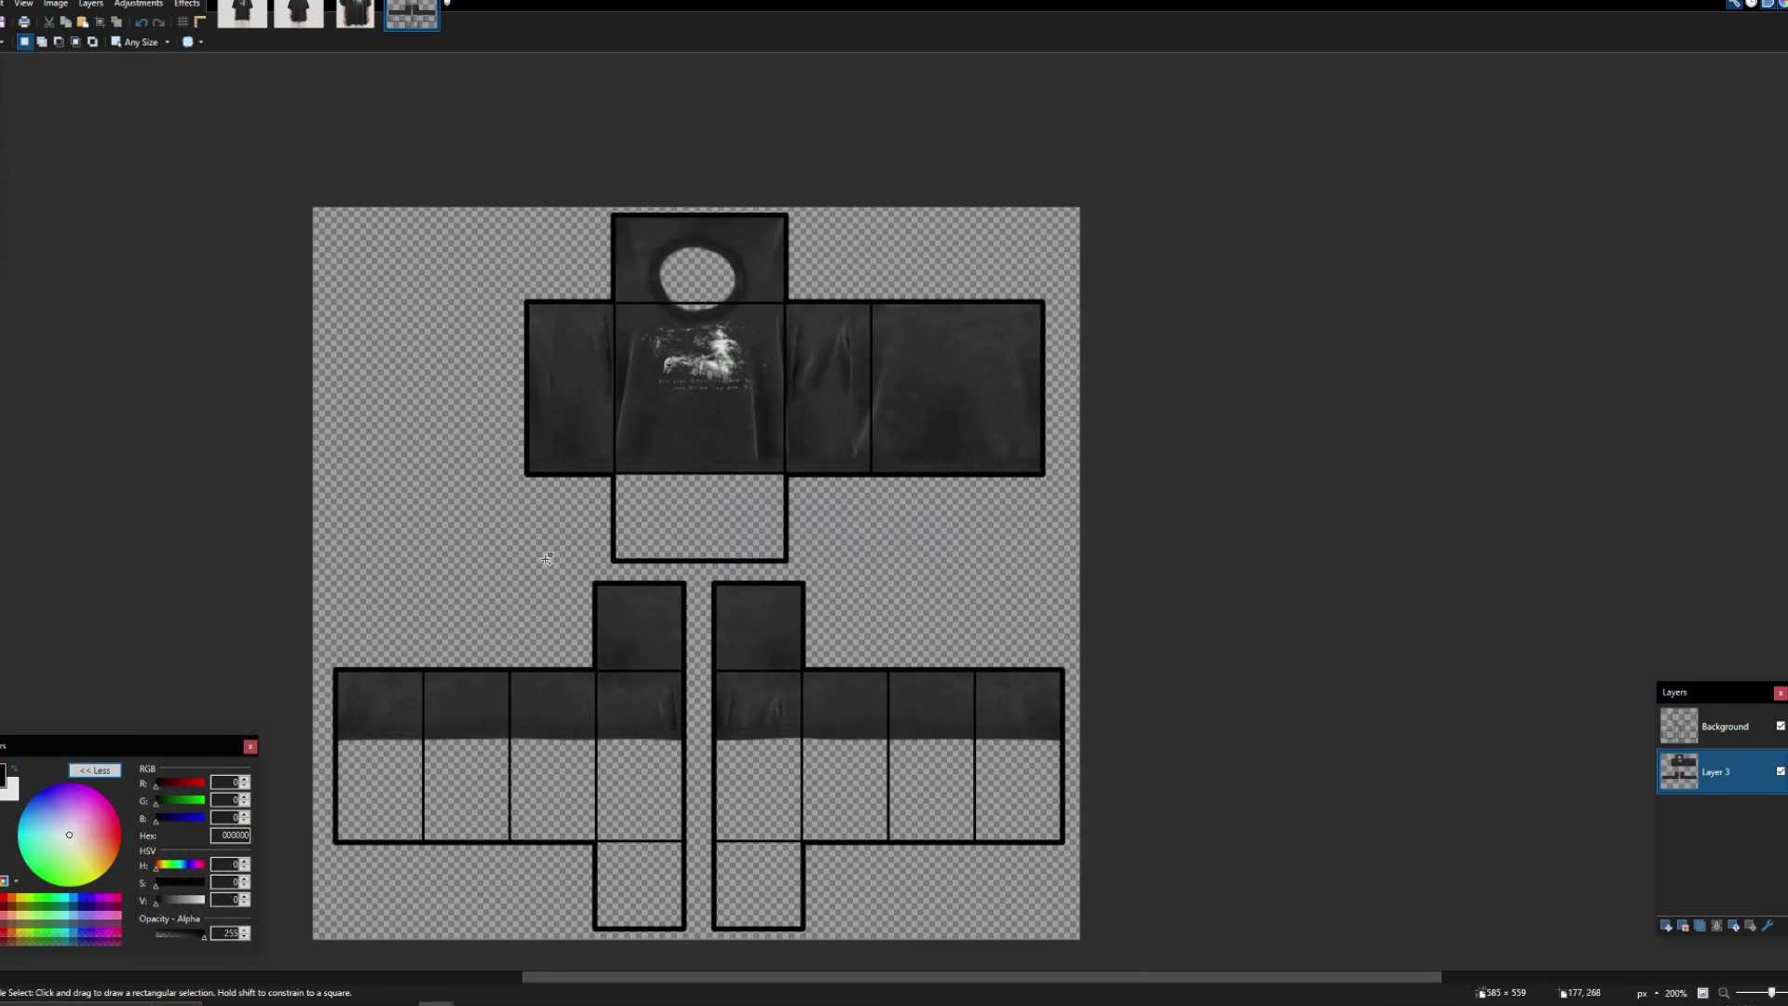
scroll(622, 577, "up", 2)
Step: Copy the entire shirt layer and paste it onto a new layer above the original
key("ctrl+a")
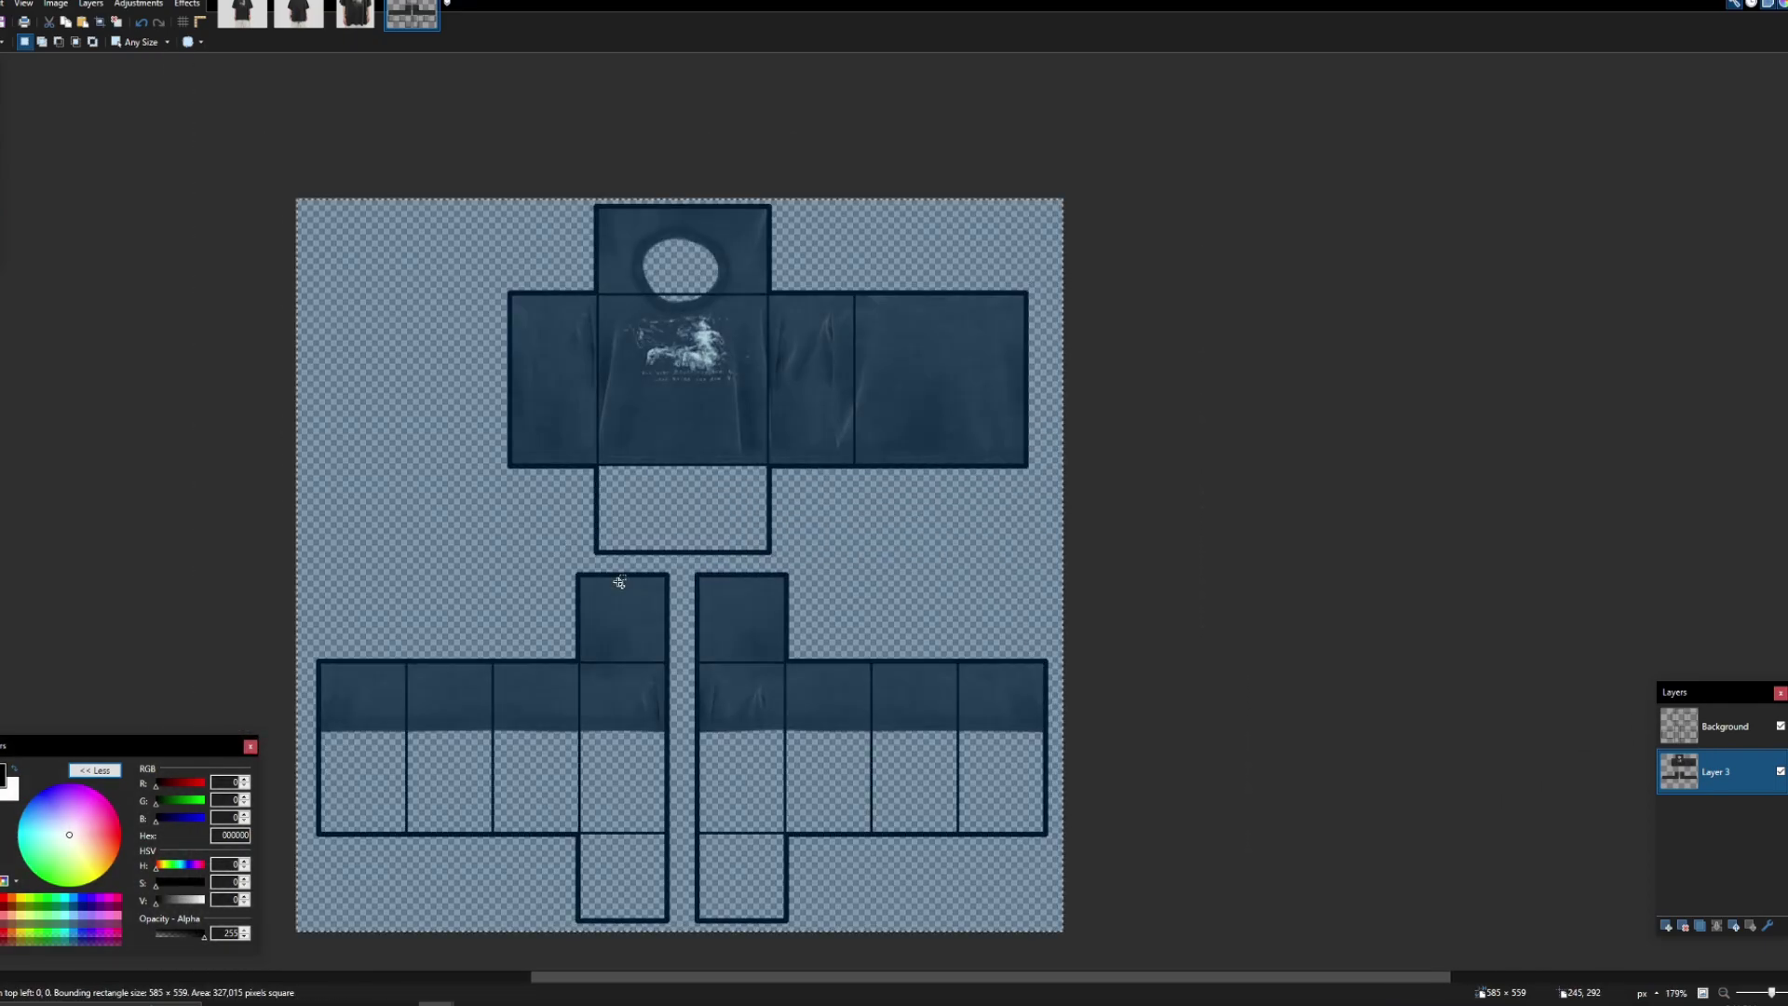
left_click(1667, 926)
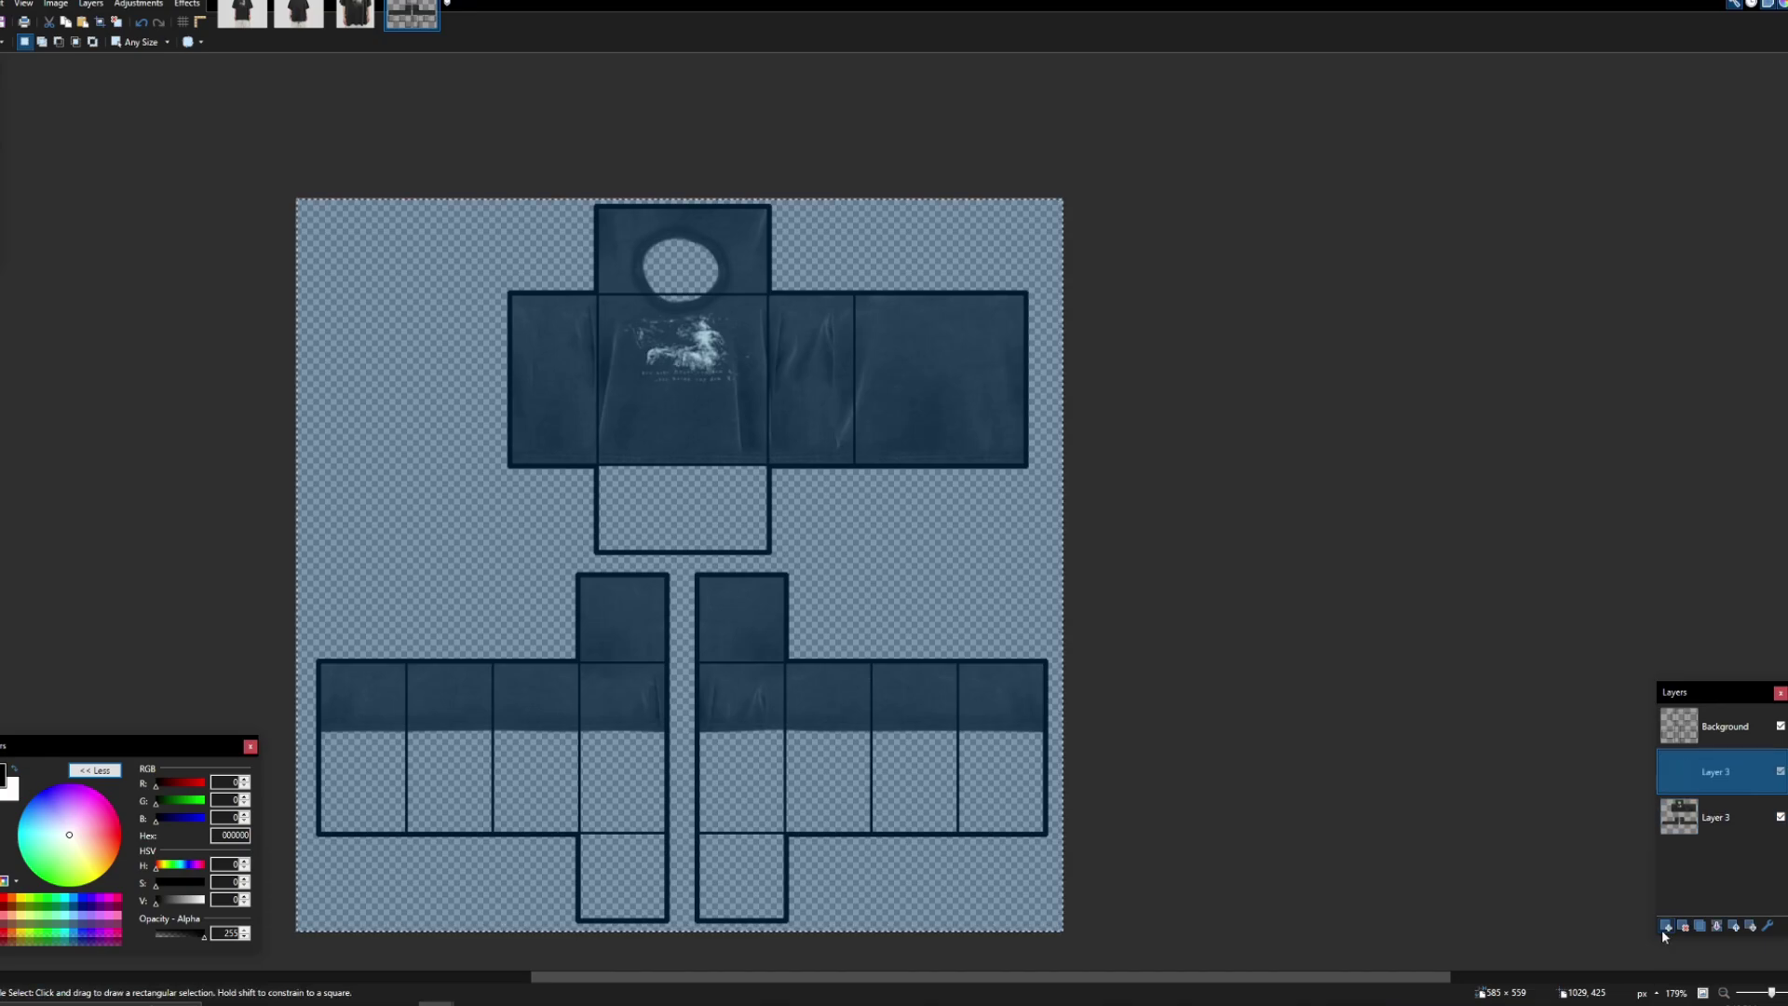
key("ctrl+v")
Step: Apply the Sharpen photo effect to the duplicate shirt layer with an amount lower than the default
left_click(187, 4)
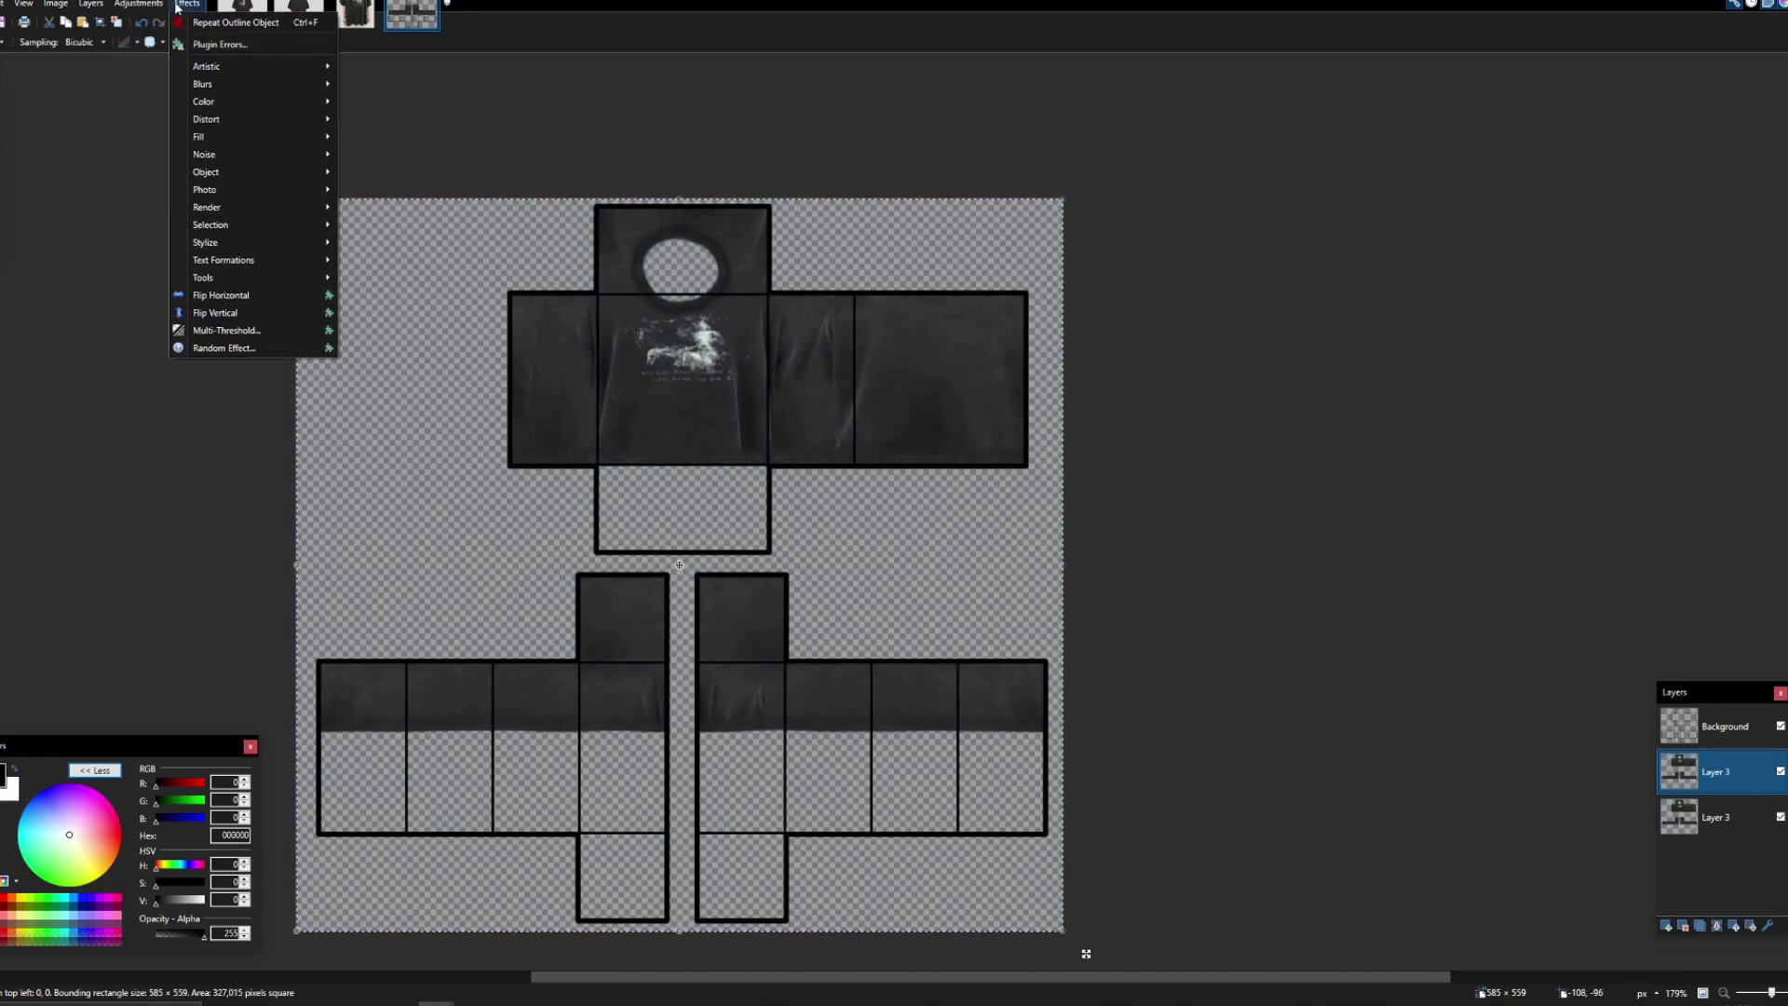
mouse_move(204, 172)
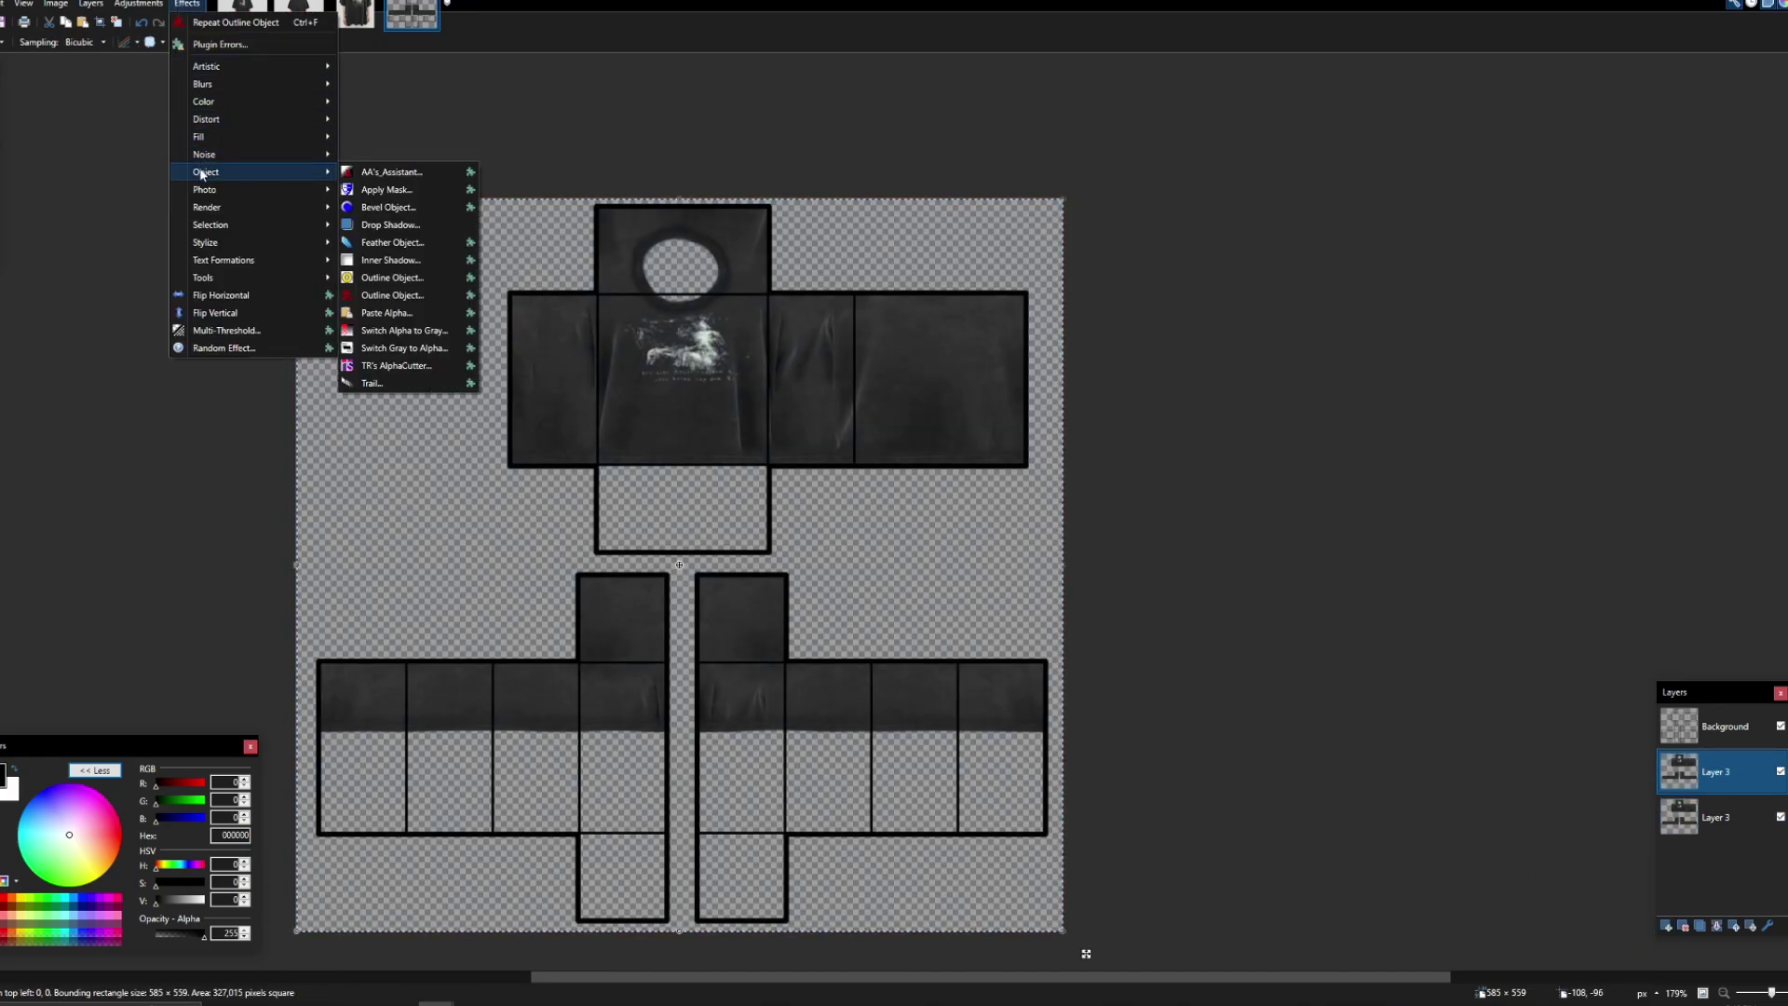
mouse_move(324, 192)
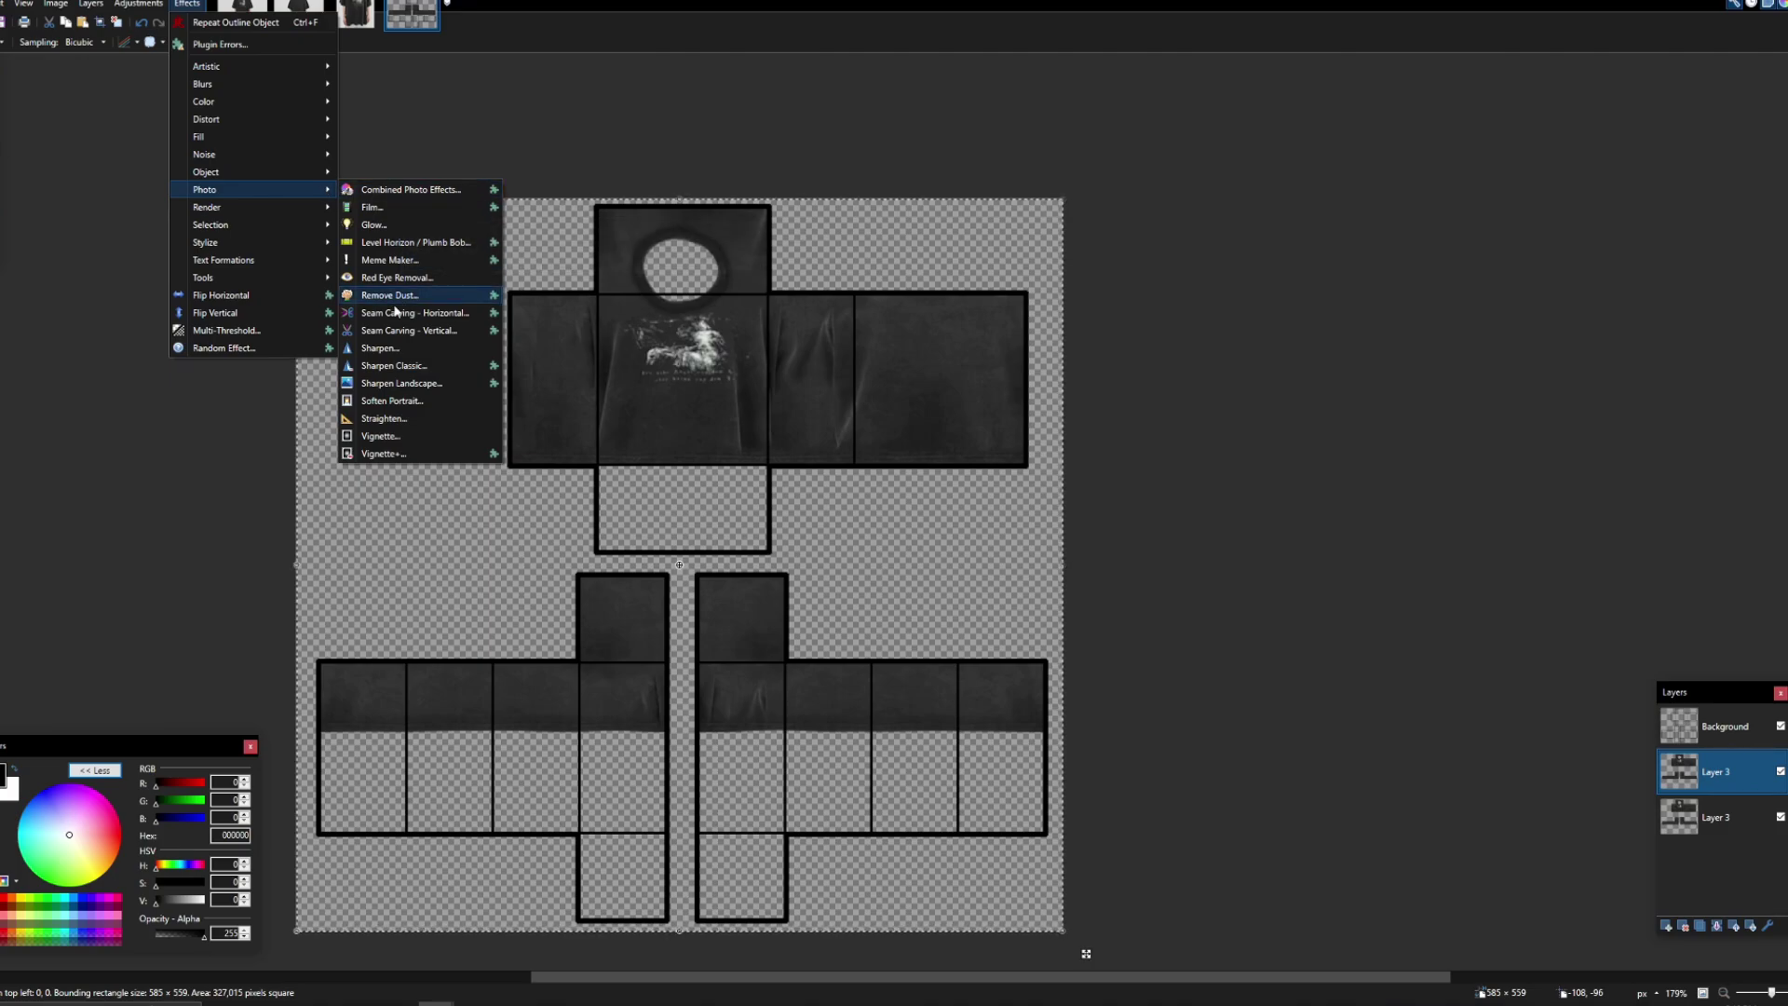
left_click(385, 348)
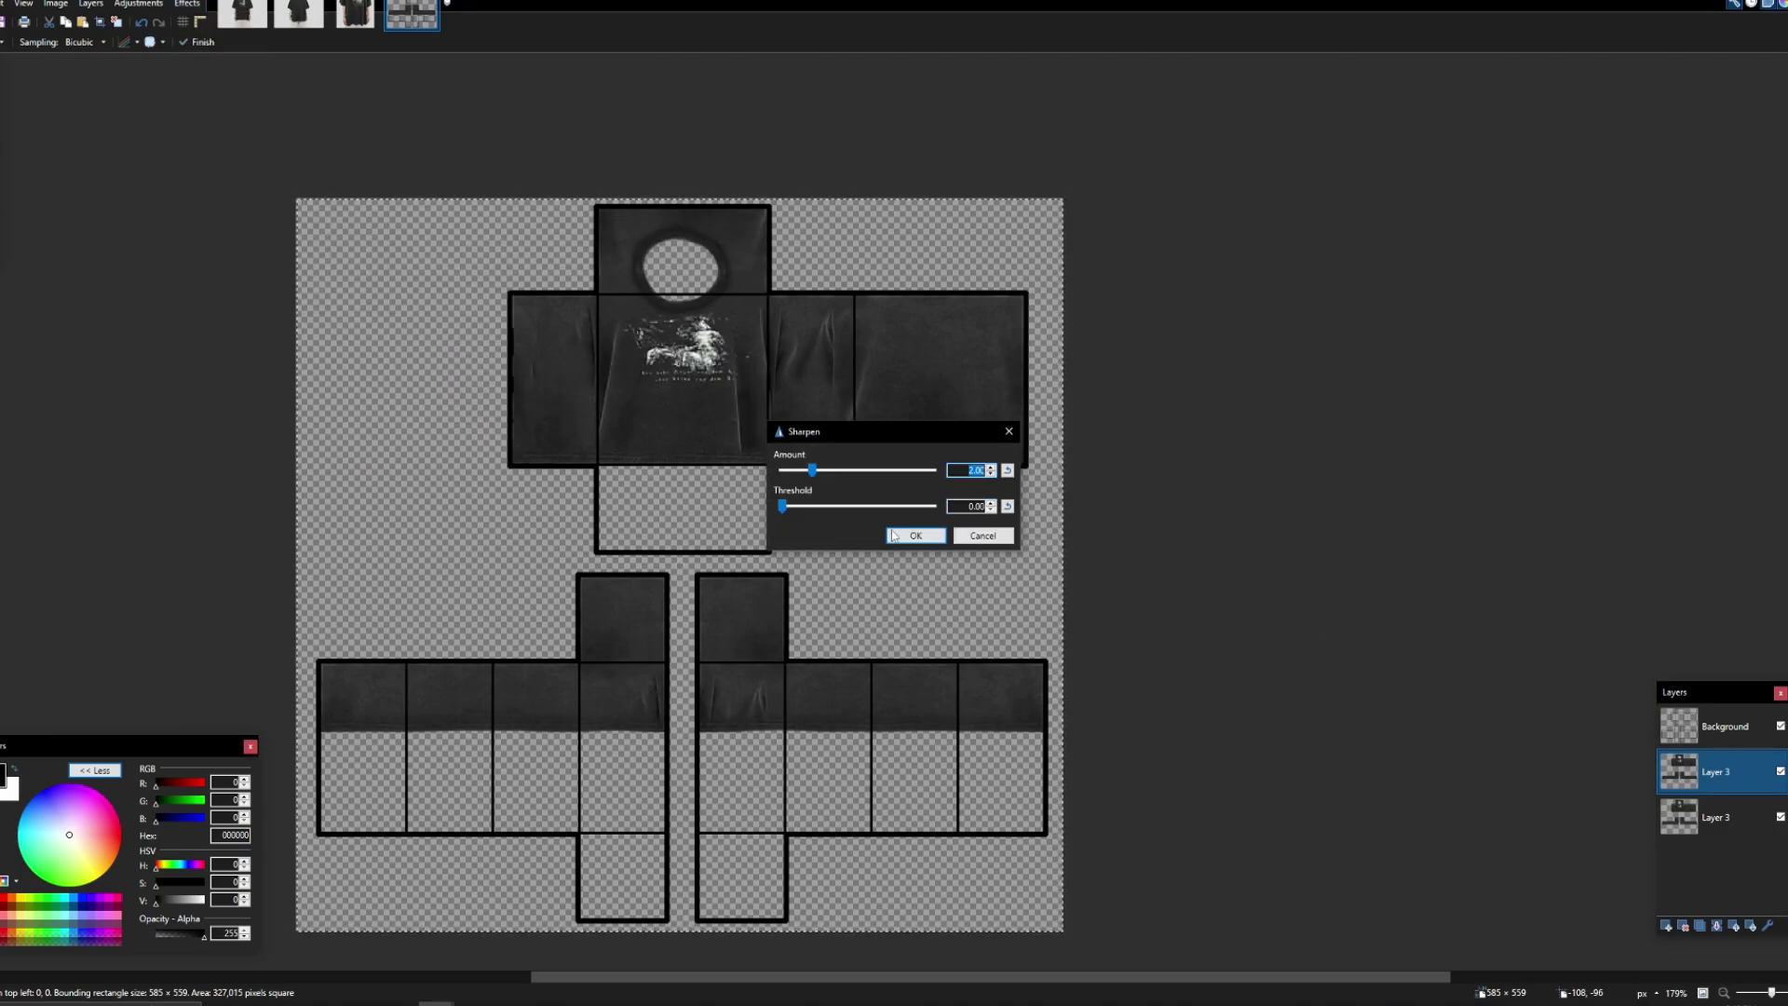
mouse_move(815, 470)
left_mouse_down()
mouse_move(881, 477)
mouse_move(792, 480)
left_mouse_up()
left_click(915, 536)
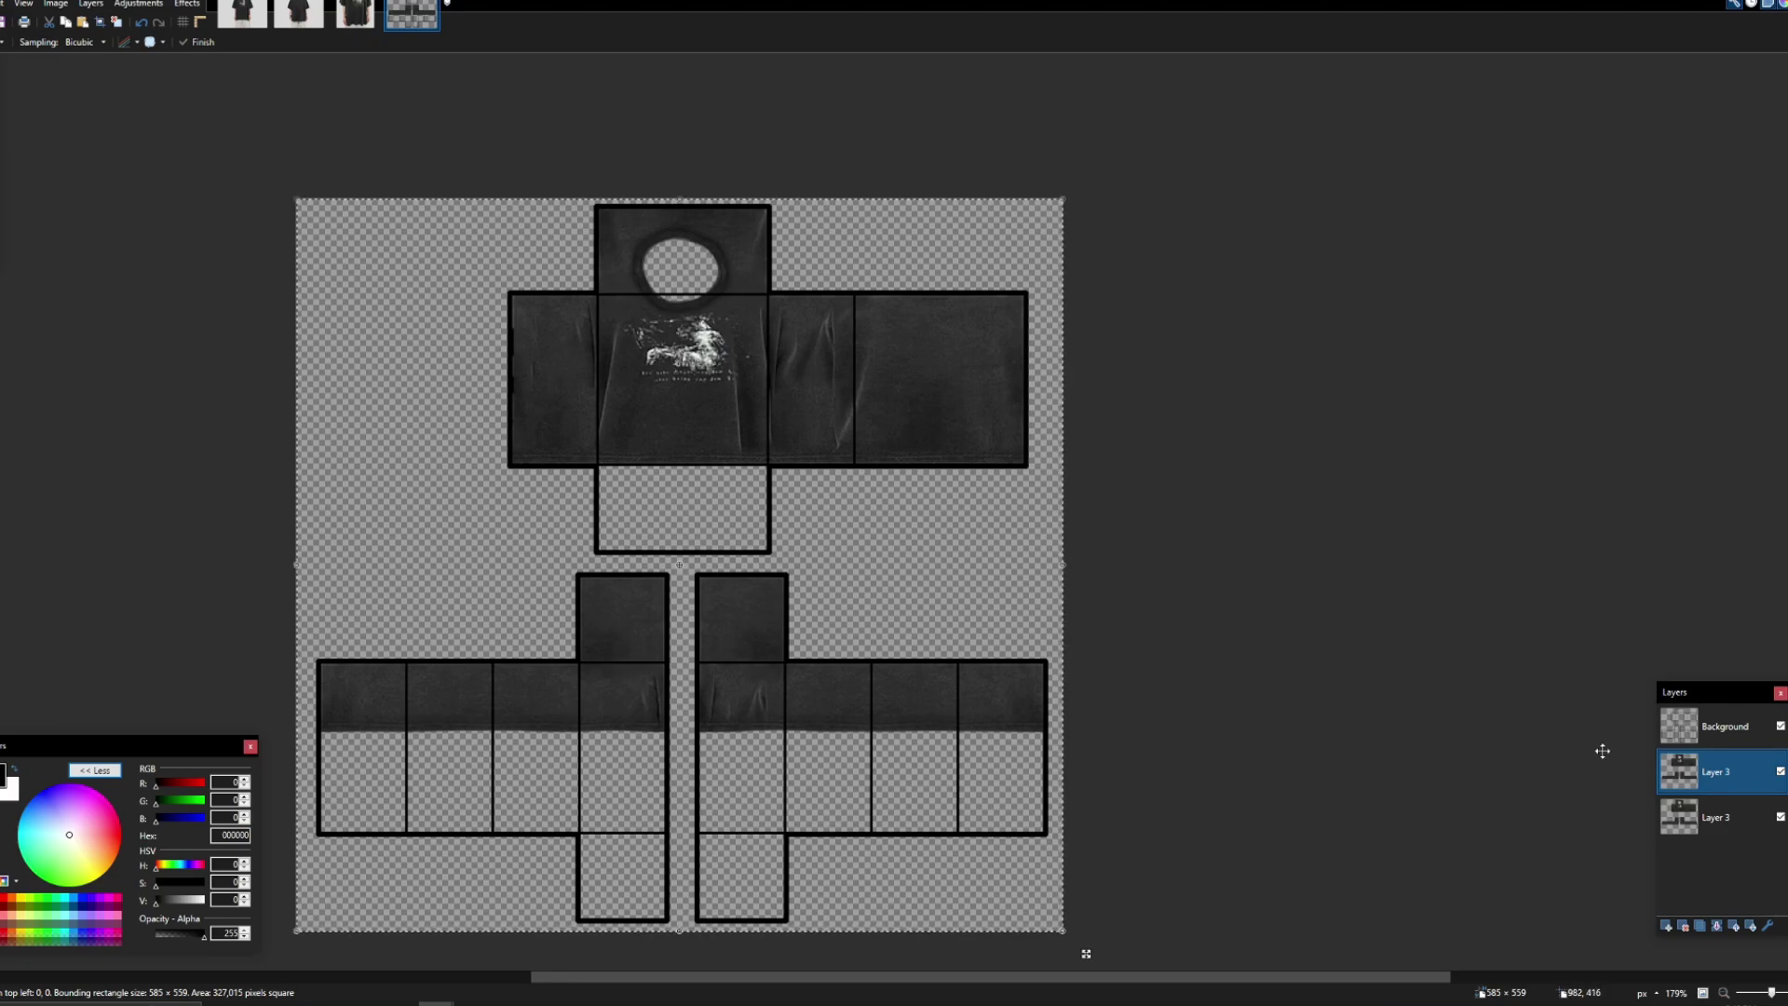
Step: Compare the shirt with and without the sharpened layer, and examine the outer edges of the torso and sleeve panels
scroll(726, 248, "up", 3)
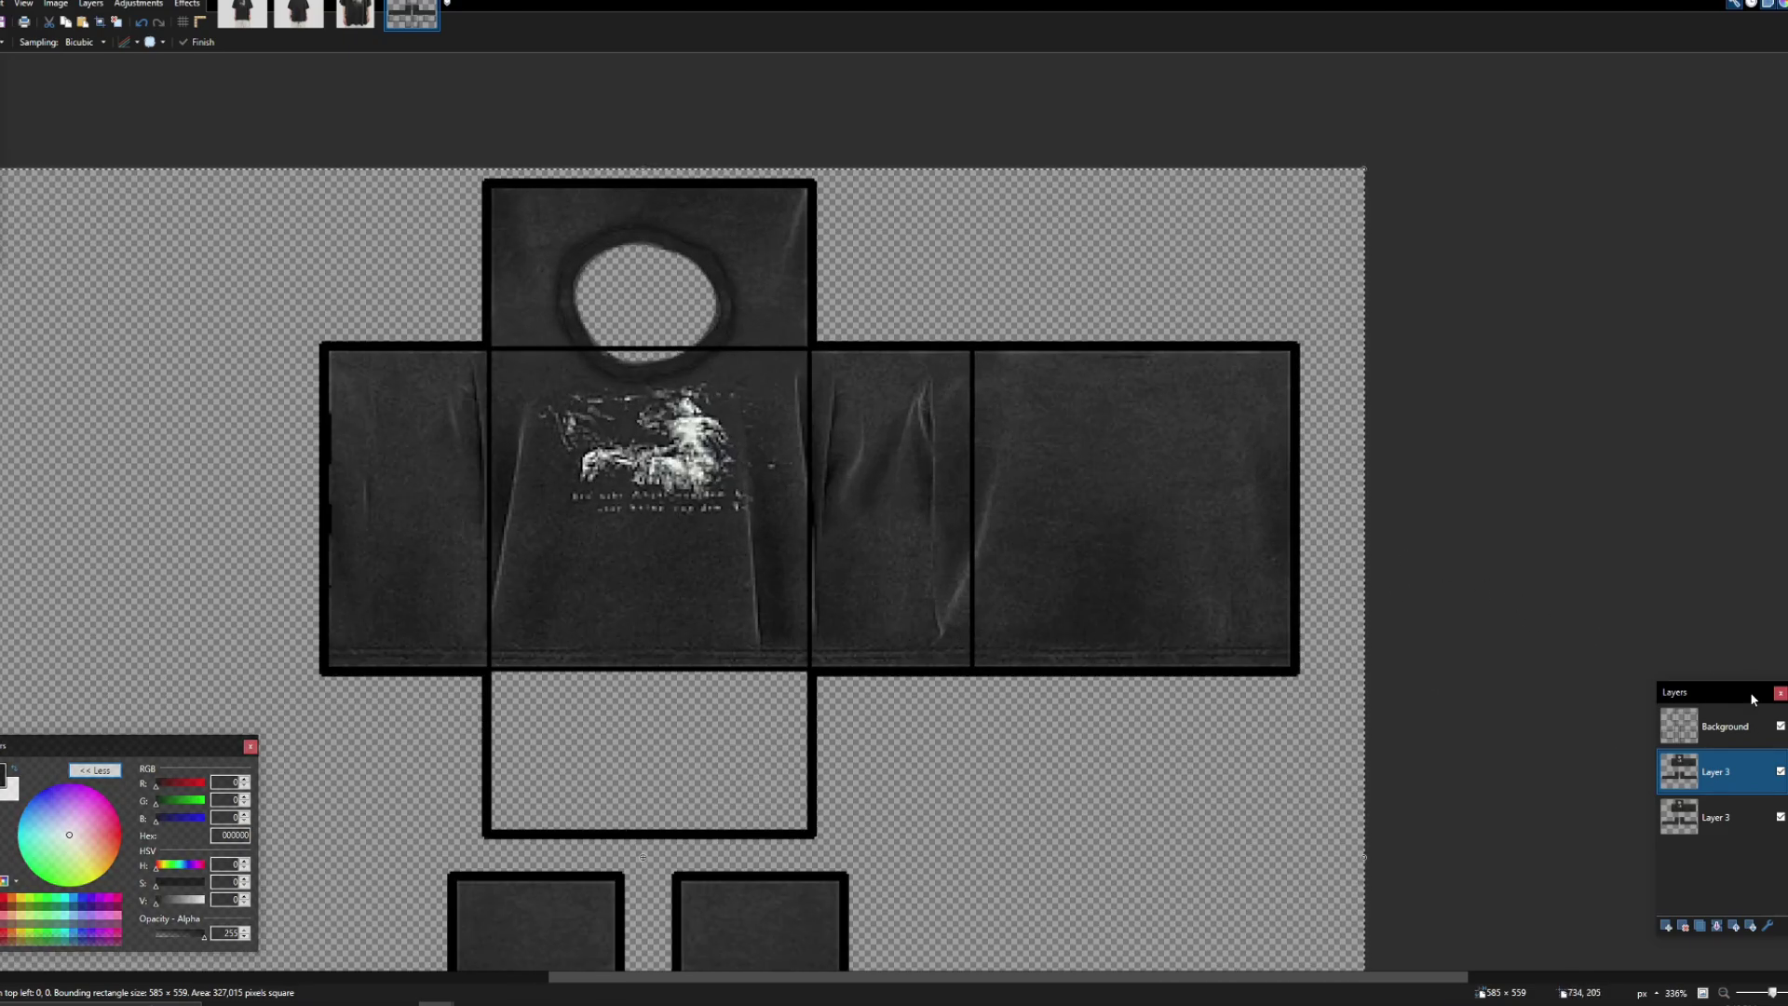
left_click(1781, 771)
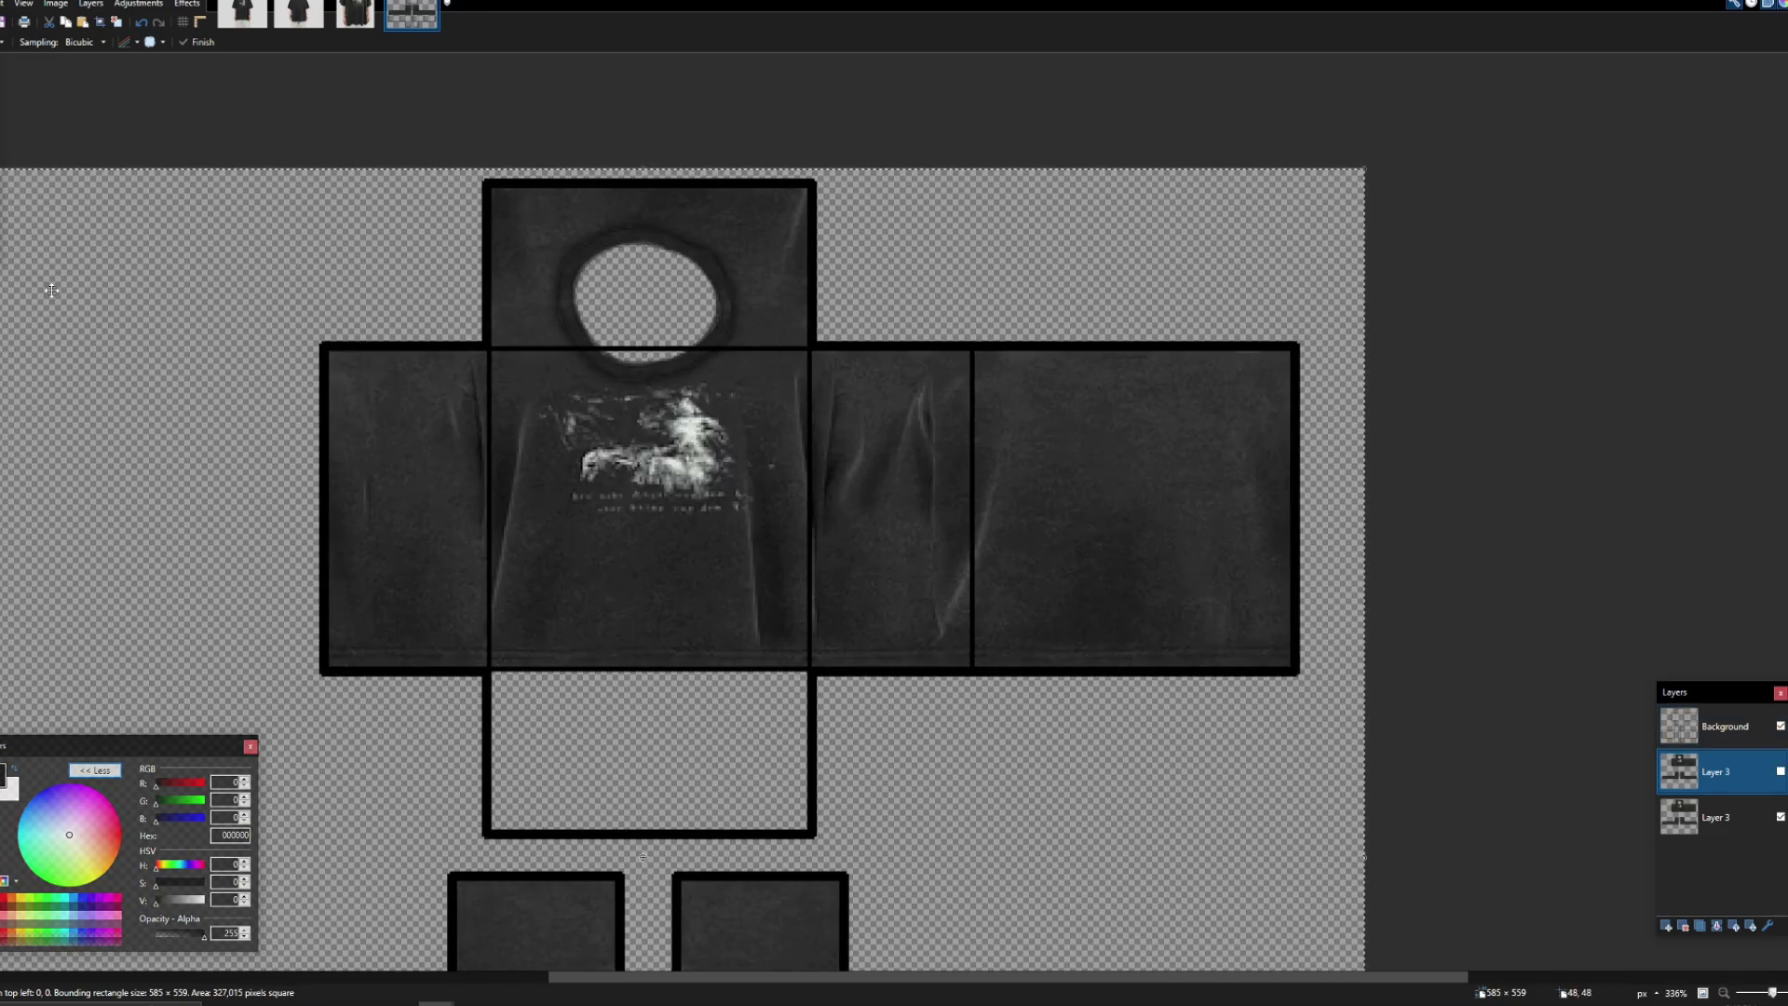
left_click(1780, 773)
scroll(1285, 526, "up", 6)
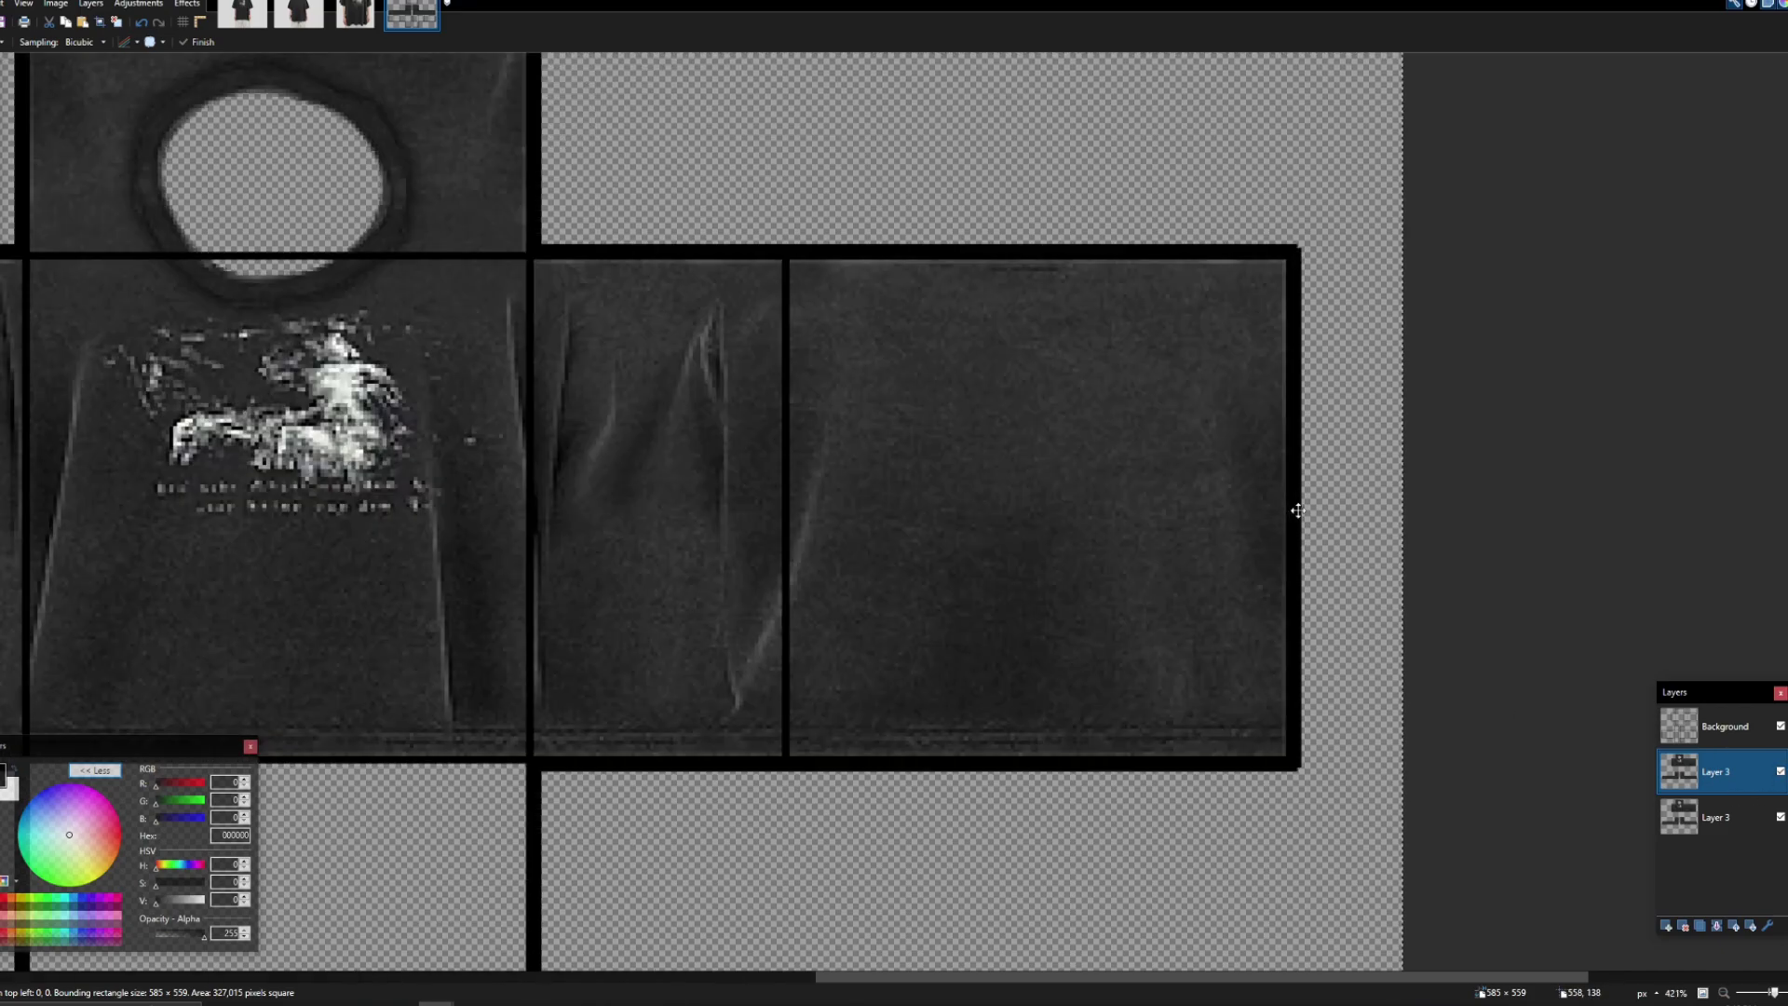
scroll(1070, 639, "down", 3)
scroll(801, 523, "down", 2)
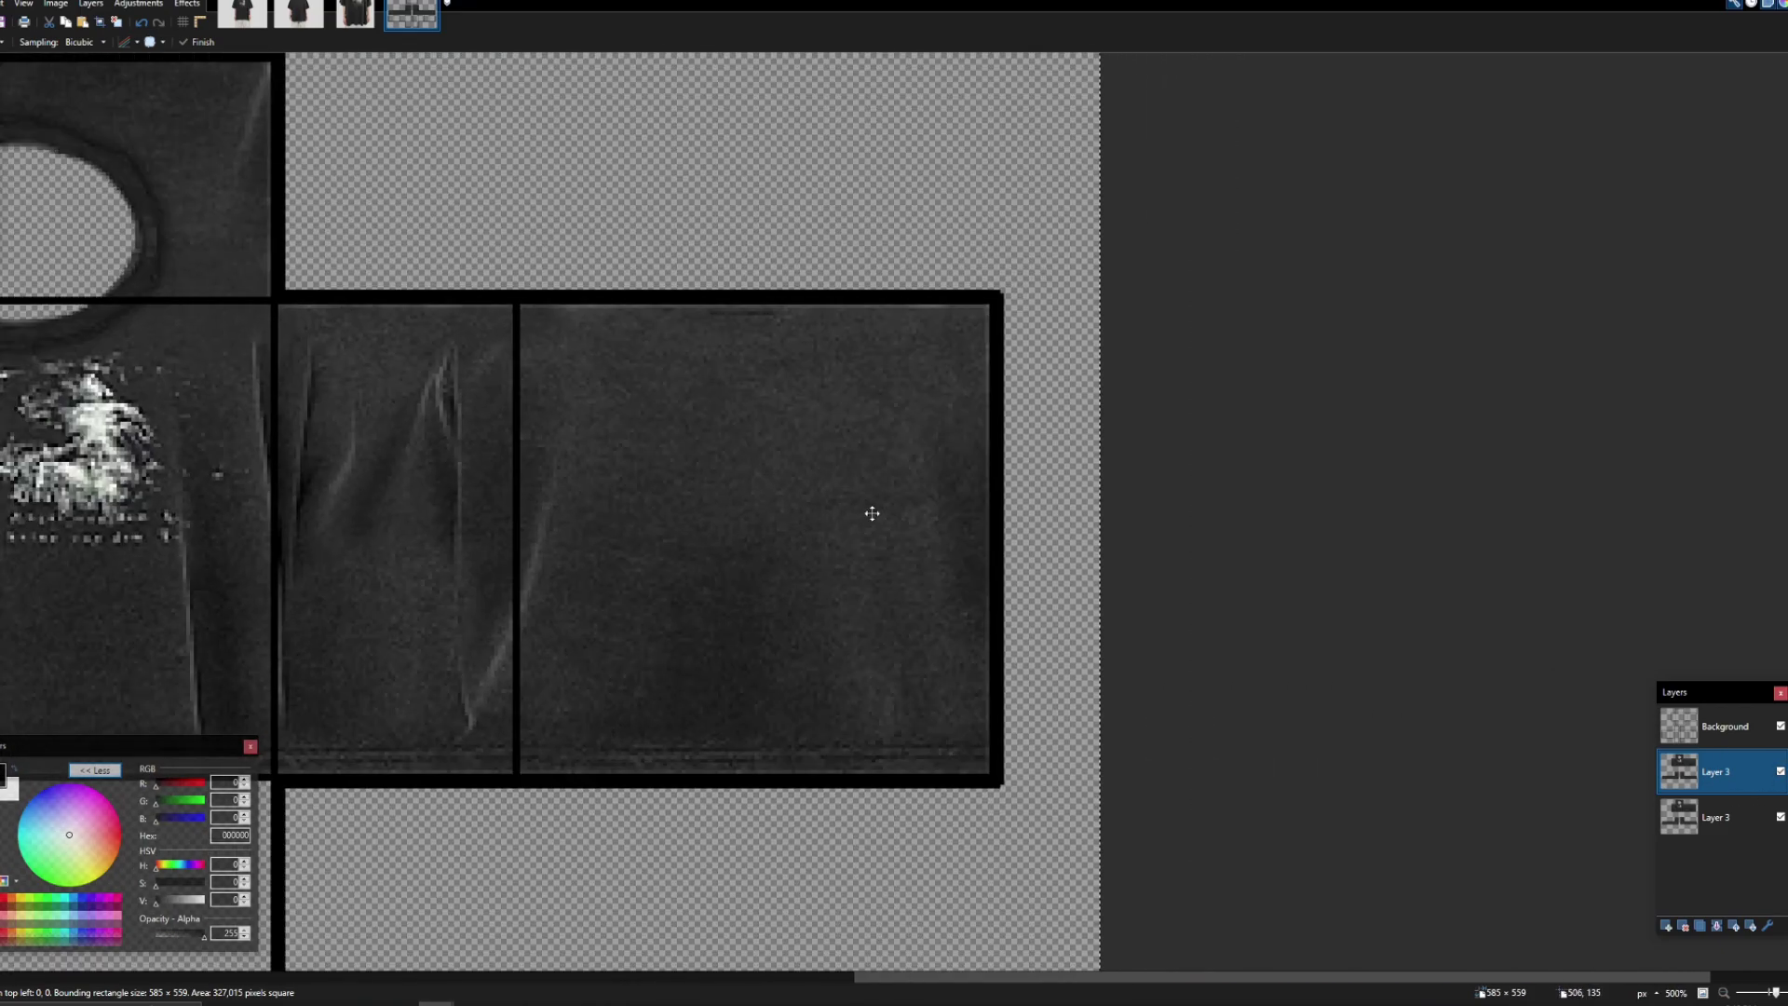
scroll(966, 267, "up", 3)
left_click(1781, 773)
left_click(1781, 773)
left_click(1781, 773)
left_click(1781, 773)
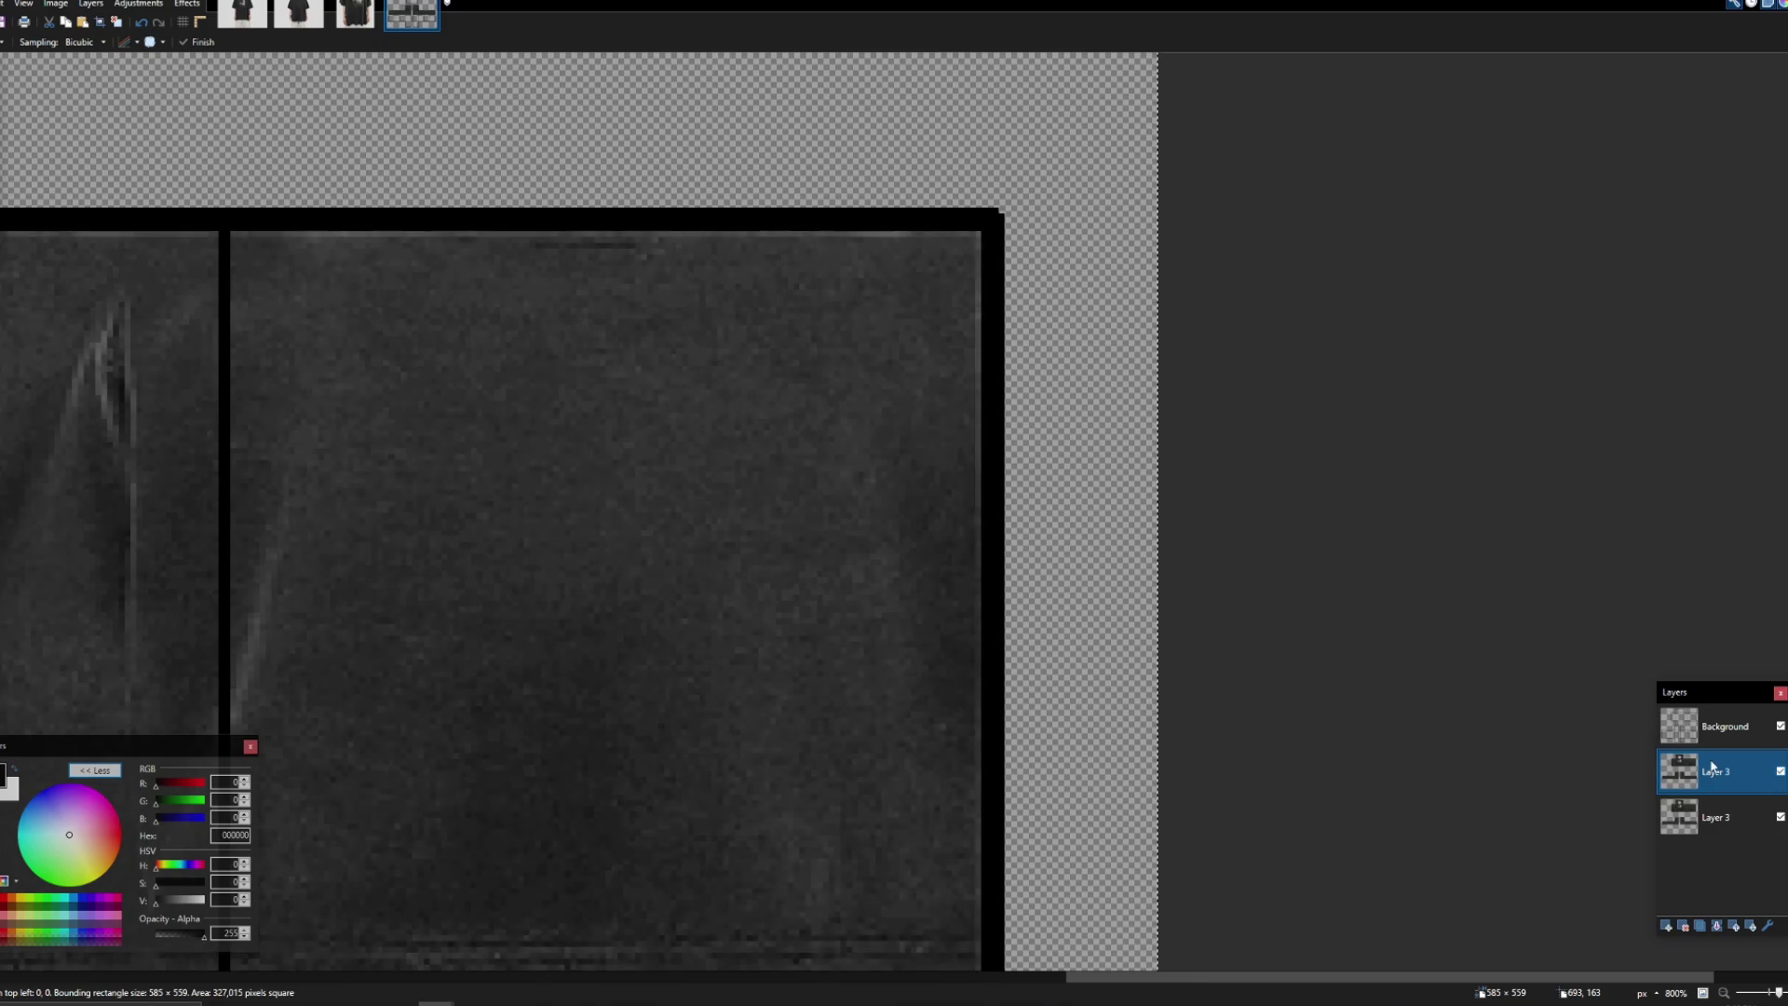
scroll(1158, 630, "down", 5)
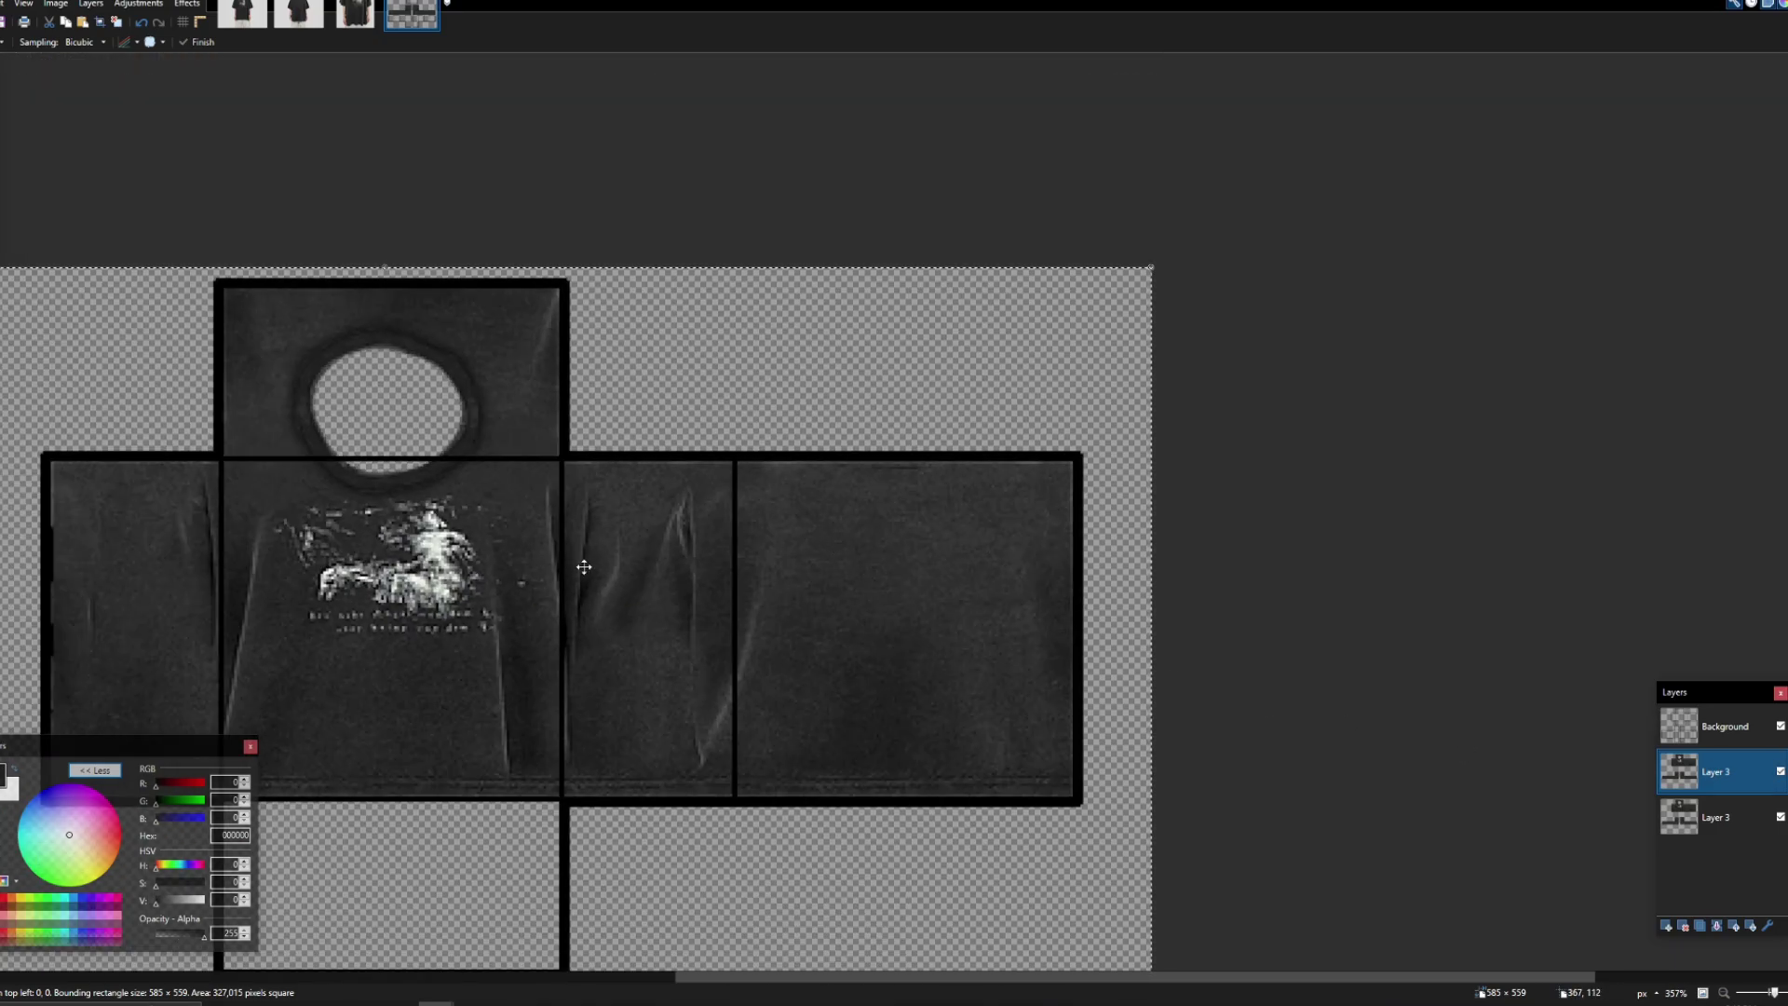
scroll(1074, 611, "down", 2)
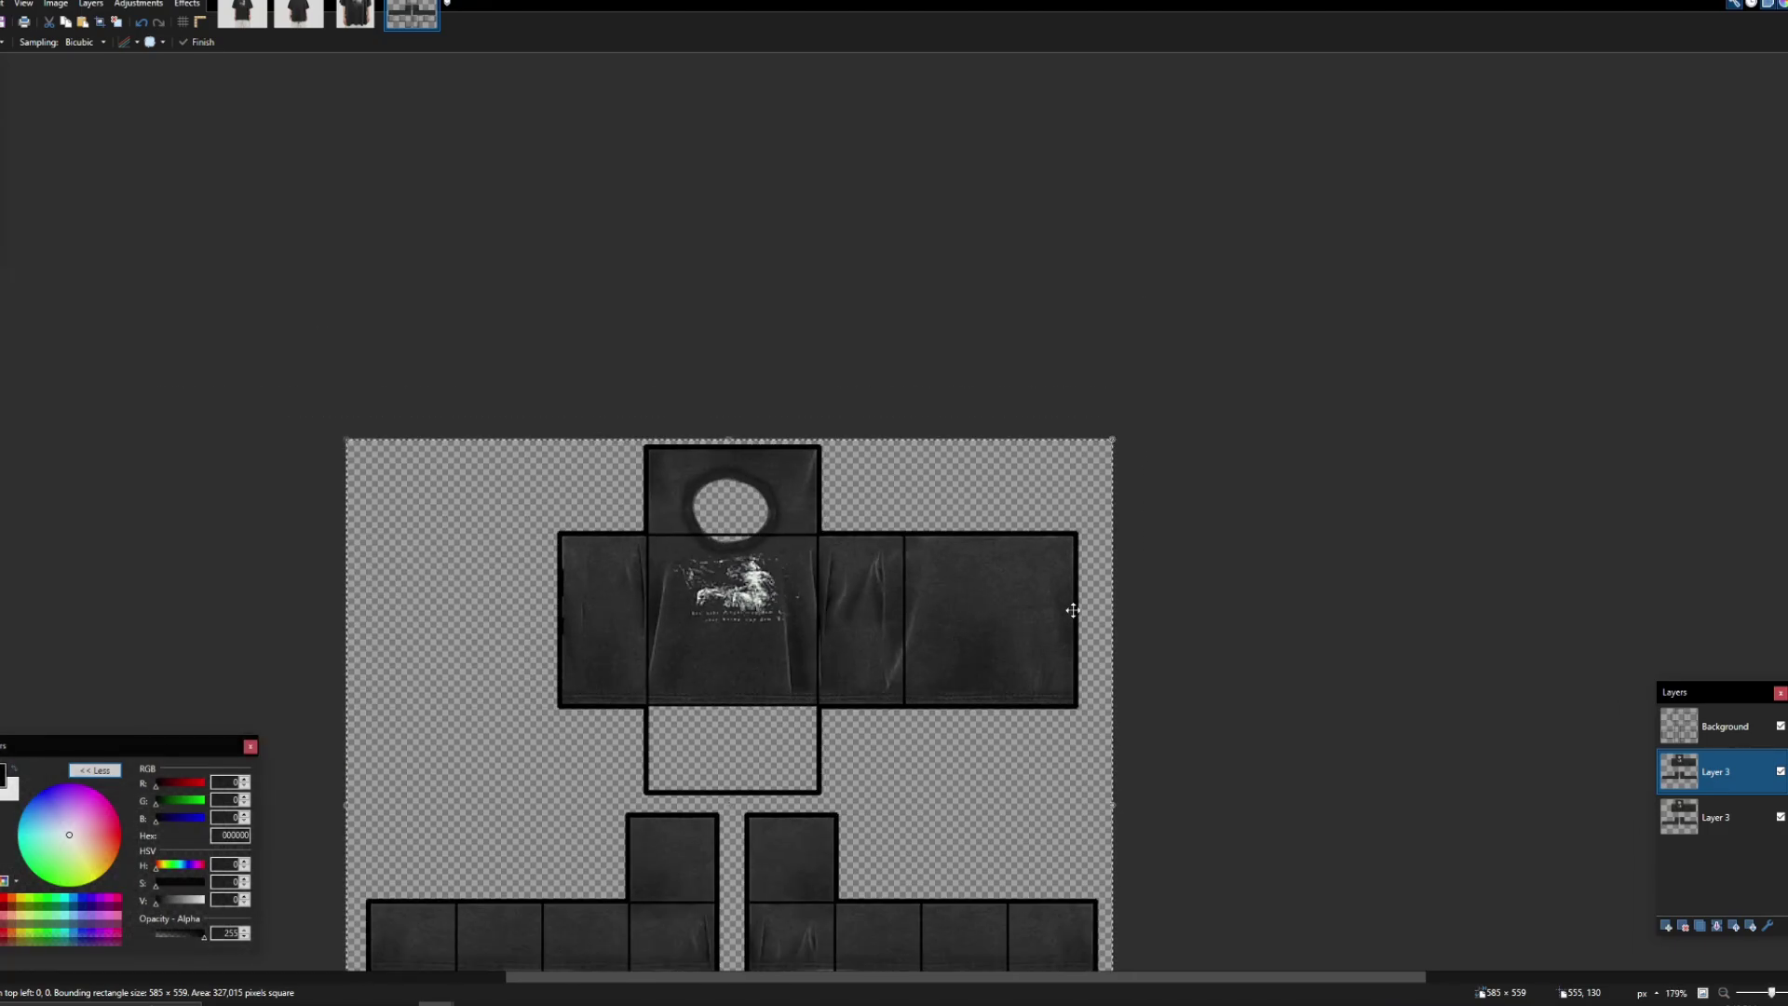
scroll(590, 562, "up", 5)
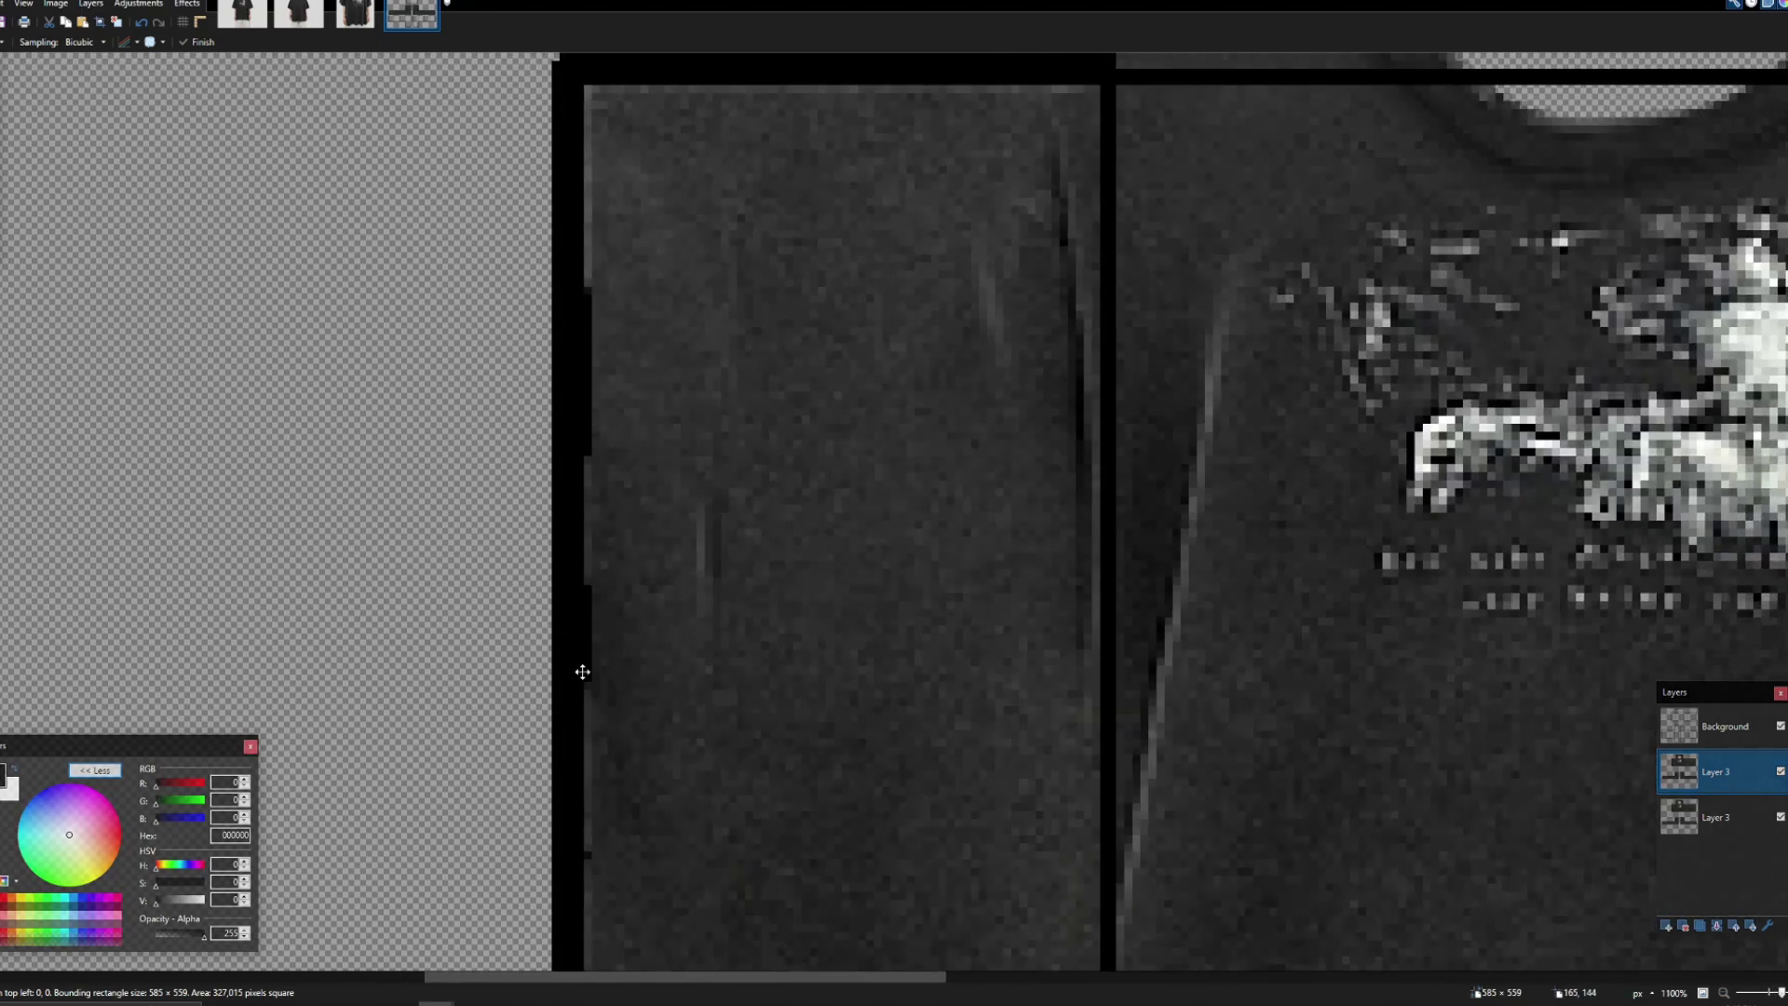
scroll(584, 663, "down", 6)
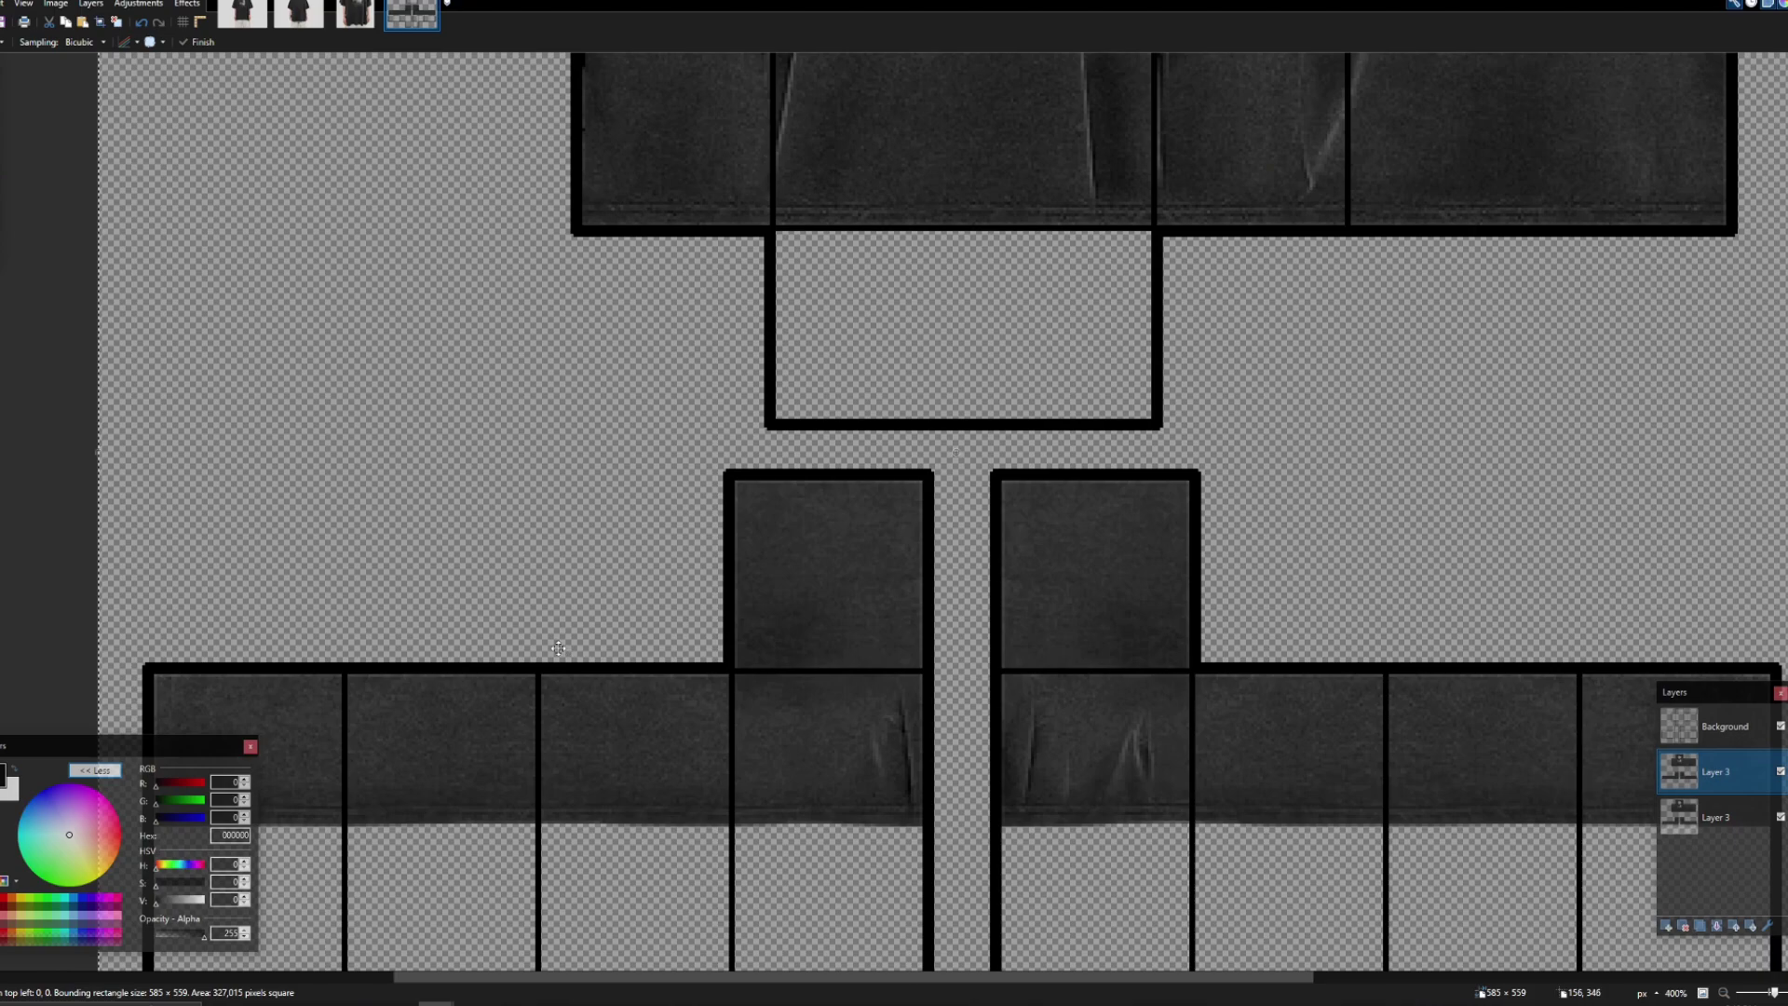
scroll(557, 648, "down", 3)
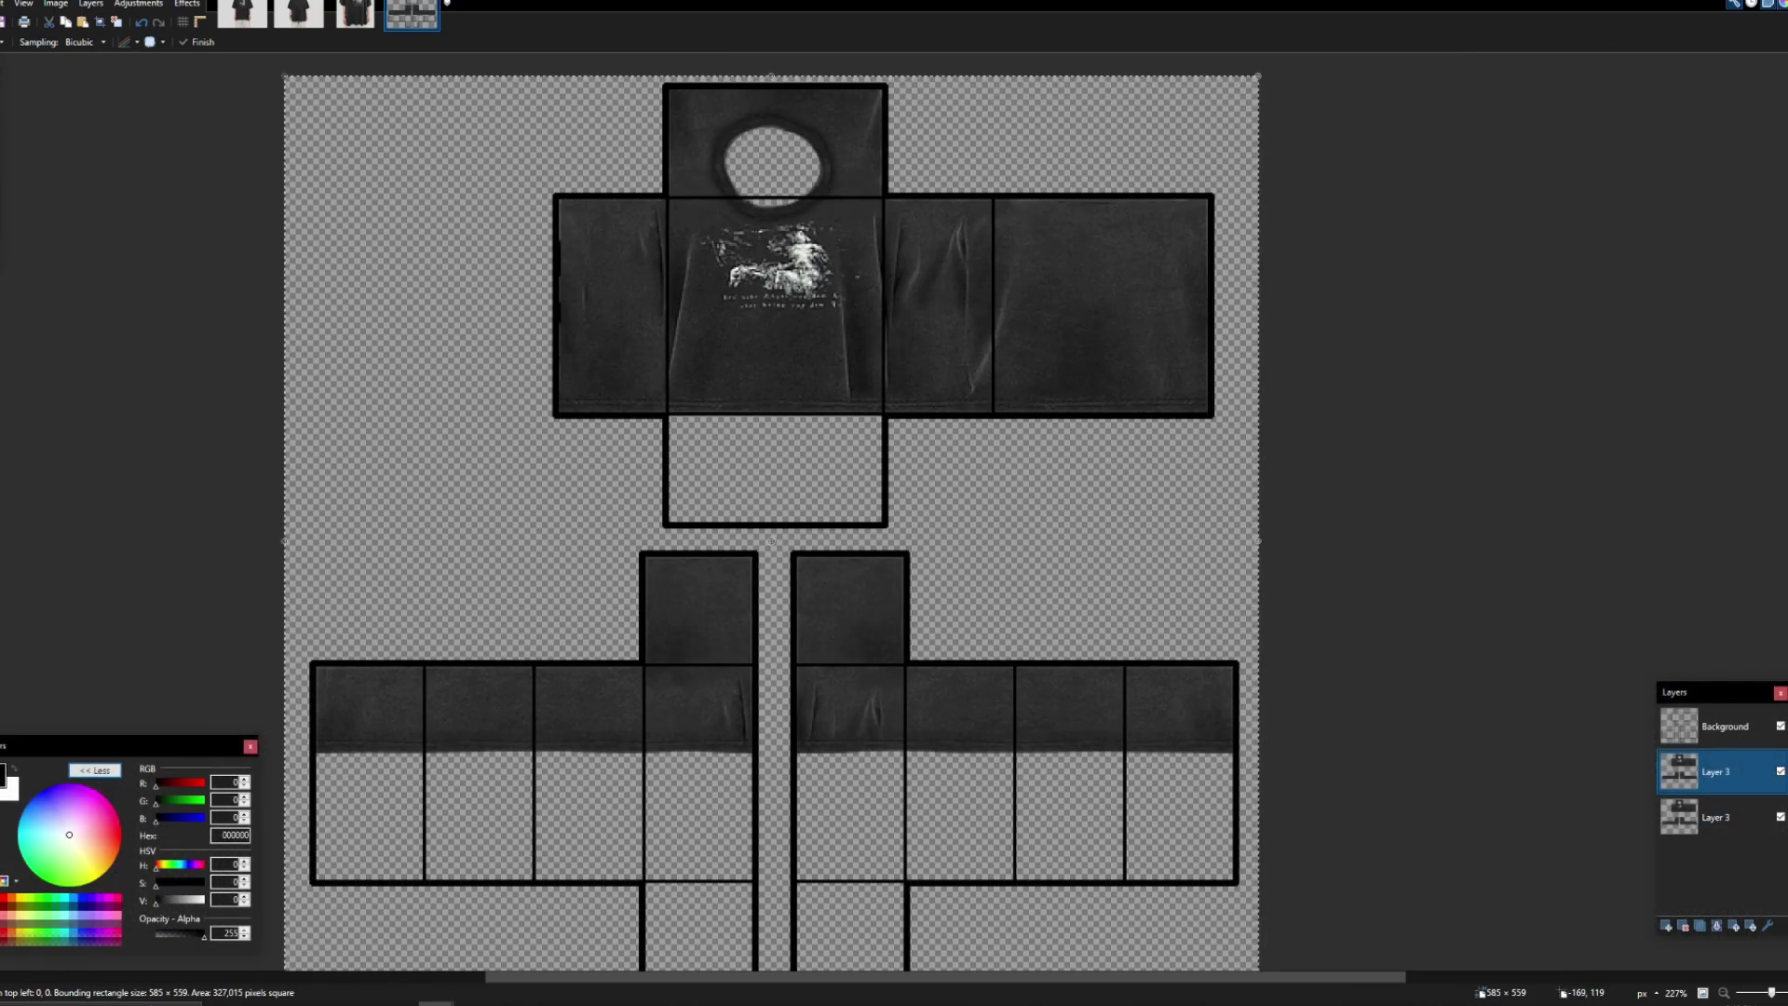
Step: Erase the sharpening artifacts along the torso panels' outer edges on the sharpened layer with a 35 px eraser at 0% hardness
left_click(0, 196)
left_click(0, 181)
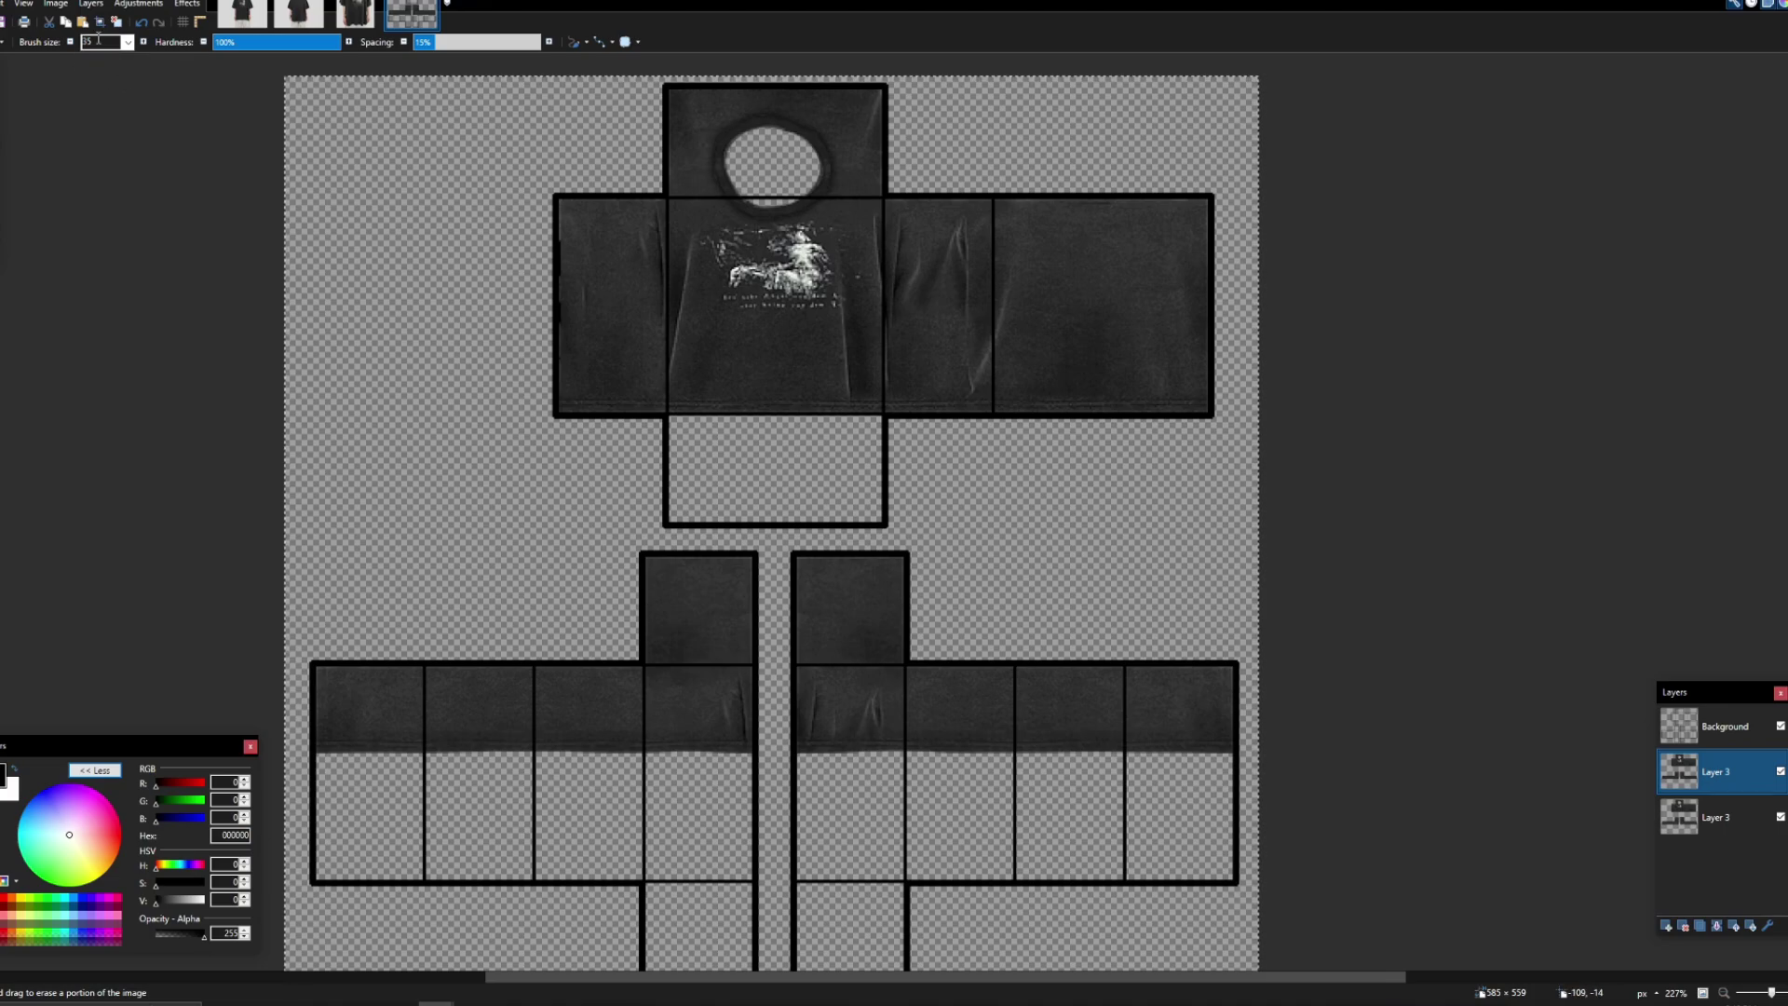
left_click_drag(229, 46, 205, 46)
left_click(129, 44)
left_click(120, 70)
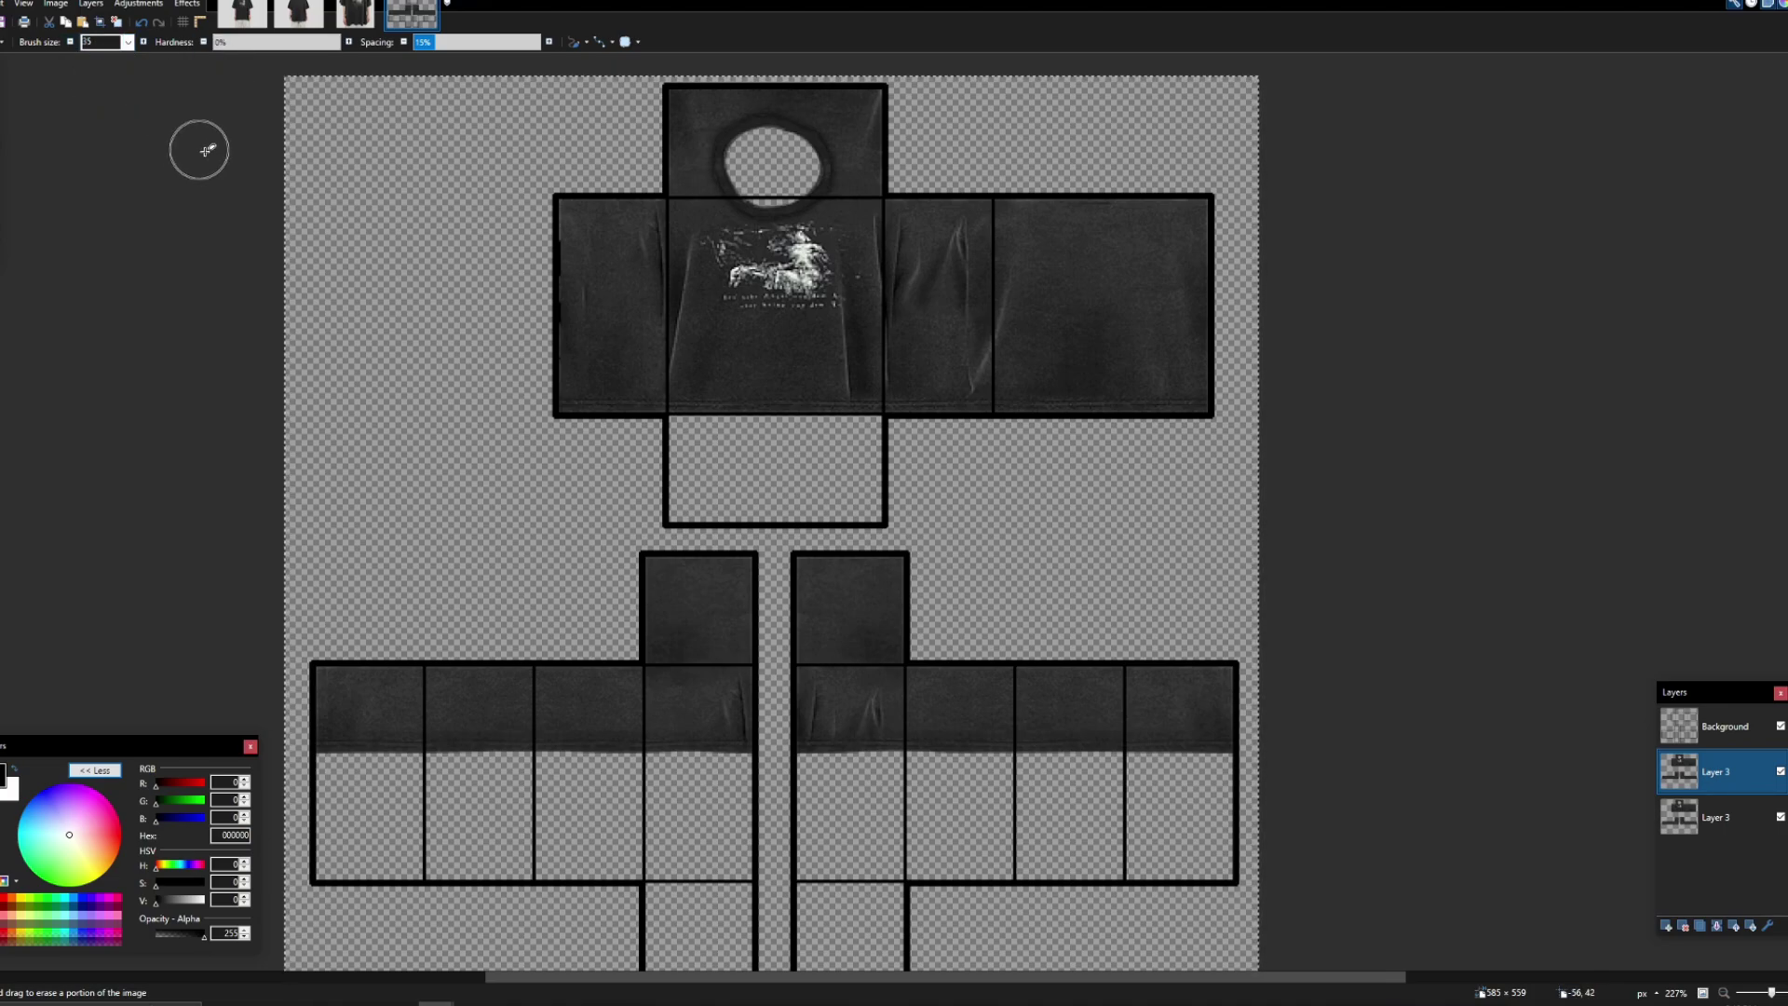
scroll(84, 212, "up", 3)
scroll(591, 388, "up", 2)
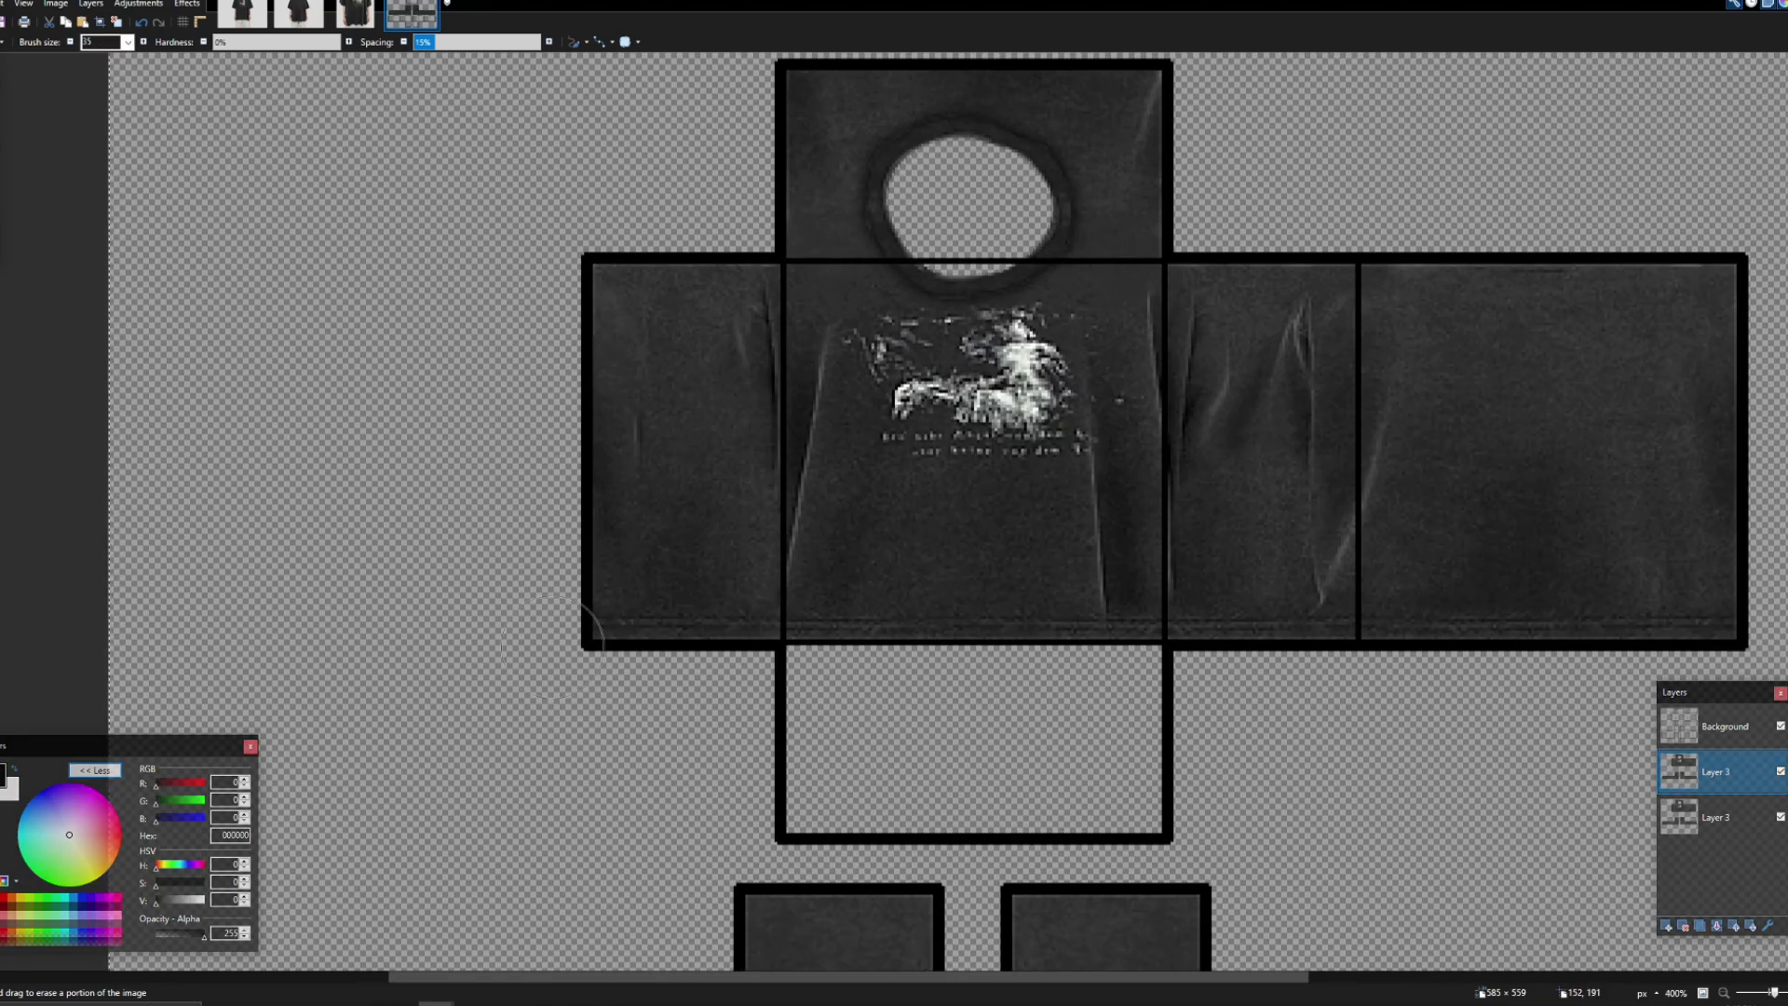
scroll(998, 108, "up", 1)
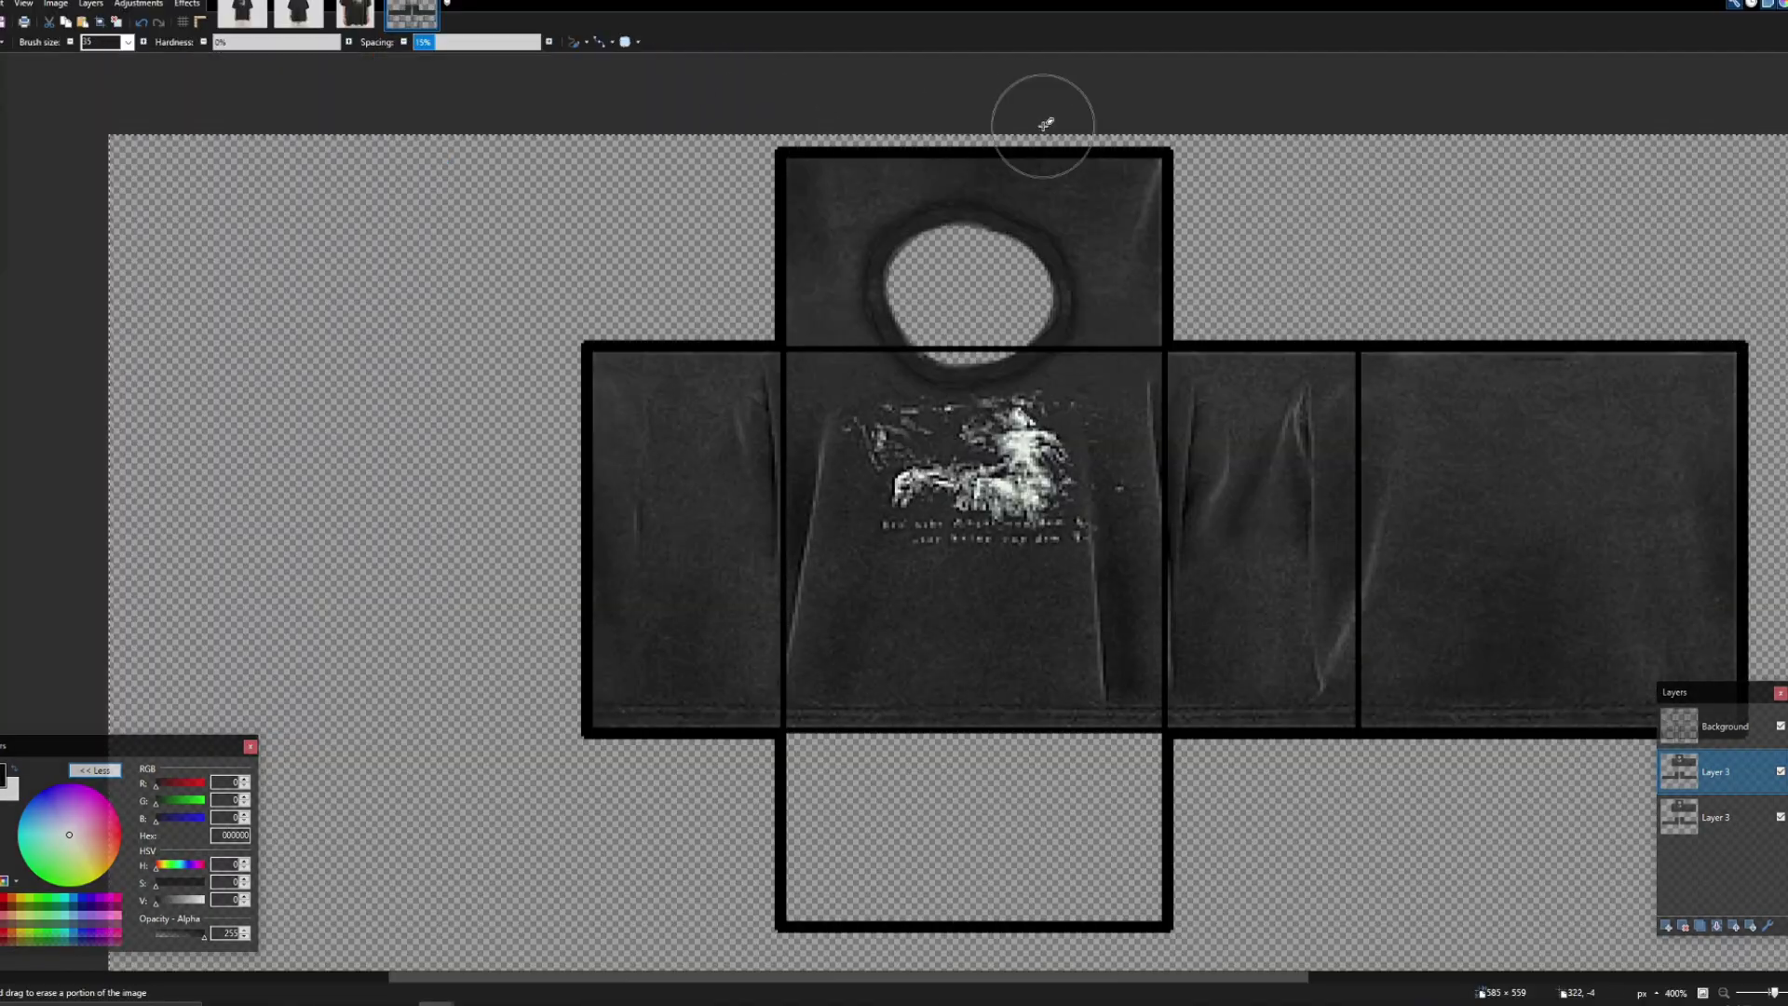
scroll(1065, 443, "down", 1)
scroll(1341, 436, "up", 2)
Step: Soften the sharpened layer along the outer edges of the sleeve panels with the same soft eraser
scroll(745, 373, "down", 4)
scroll(633, 610, "down", 4)
scroll(633, 610, "up", 2)
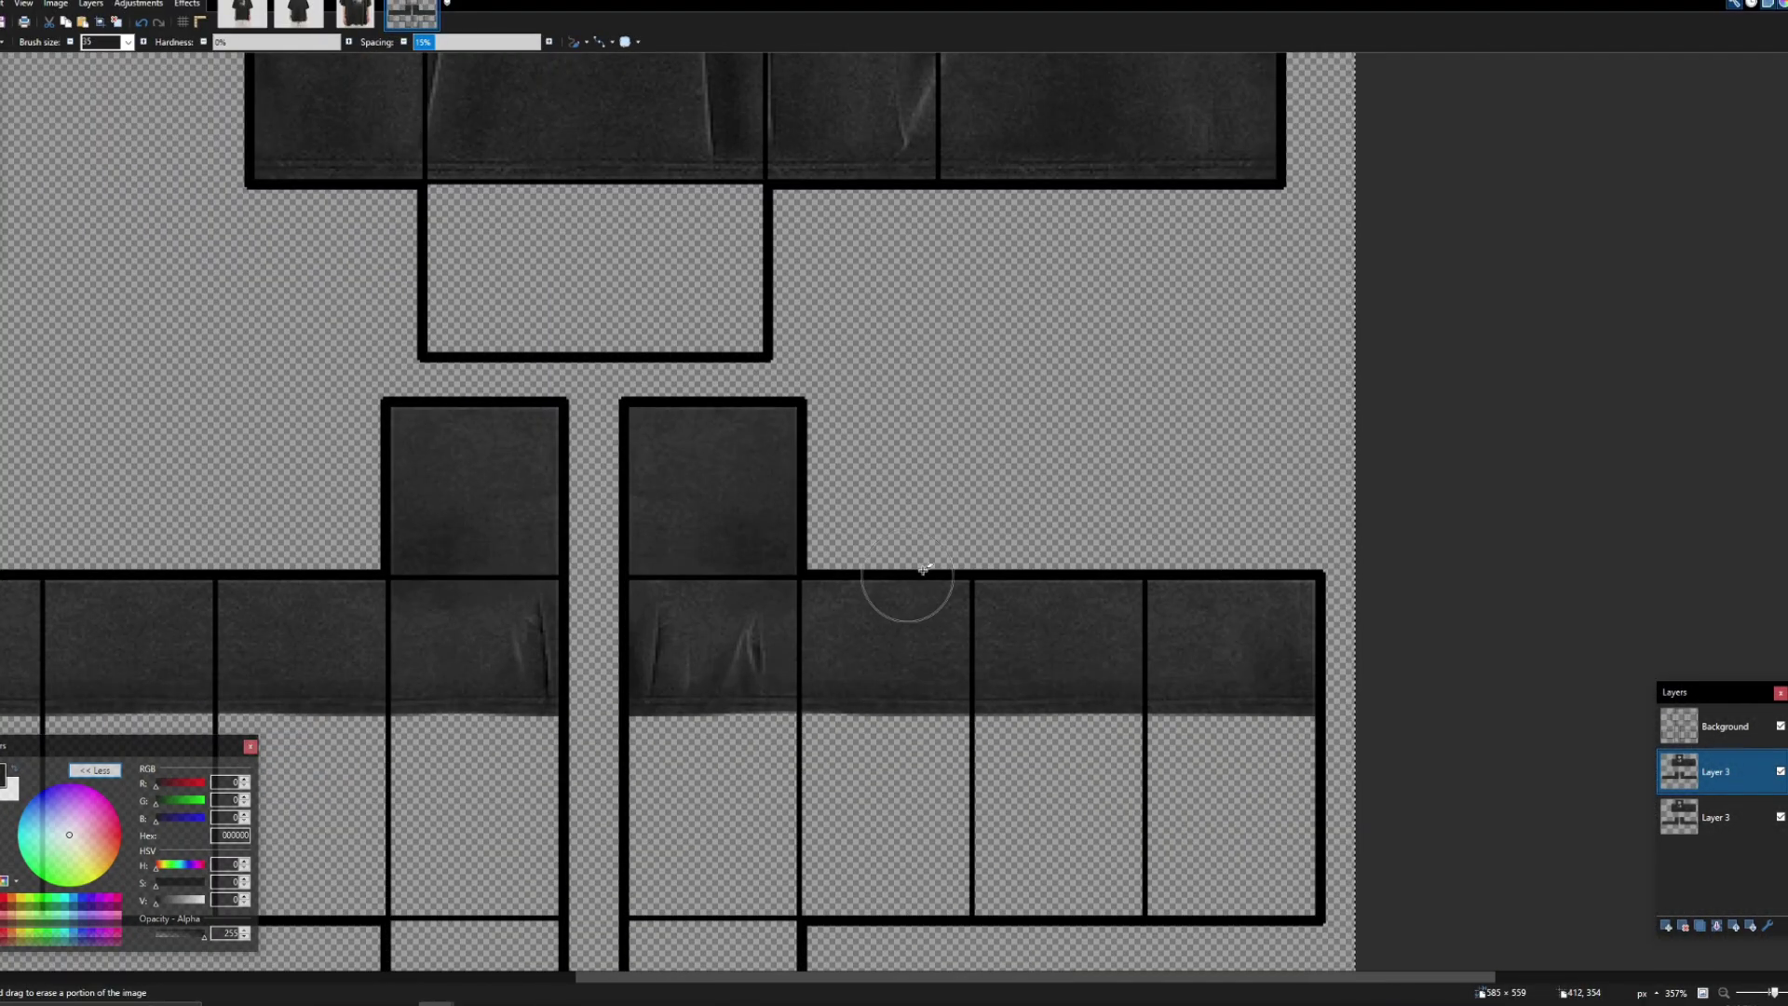
scroll(559, 407, "up", 3)
scroll(452, 464, "down", 8)
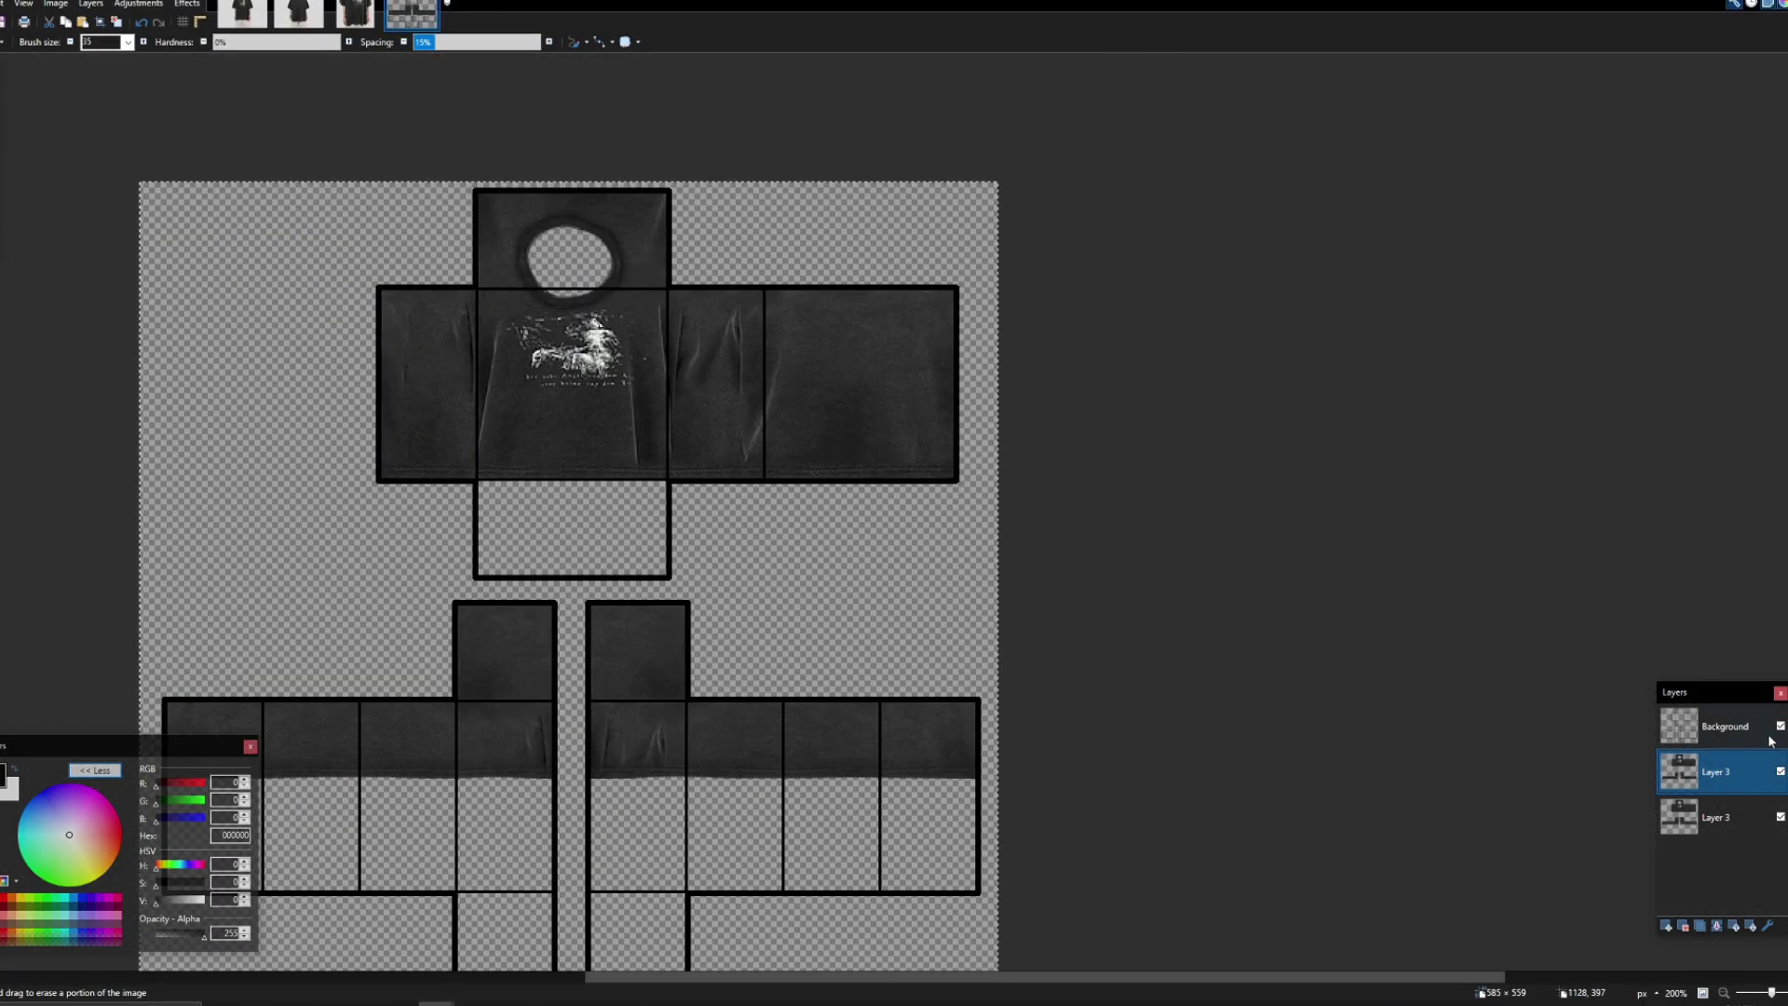
Step: Check the sharpened layer against the original, clear the selection and merge the sharpened layer down into the shirt layer
left_click(1783, 772)
left_click(2, 75)
left_click(47, 152)
scroll(964, 567, "down", 4)
scroll(556, 479, "up", 6)
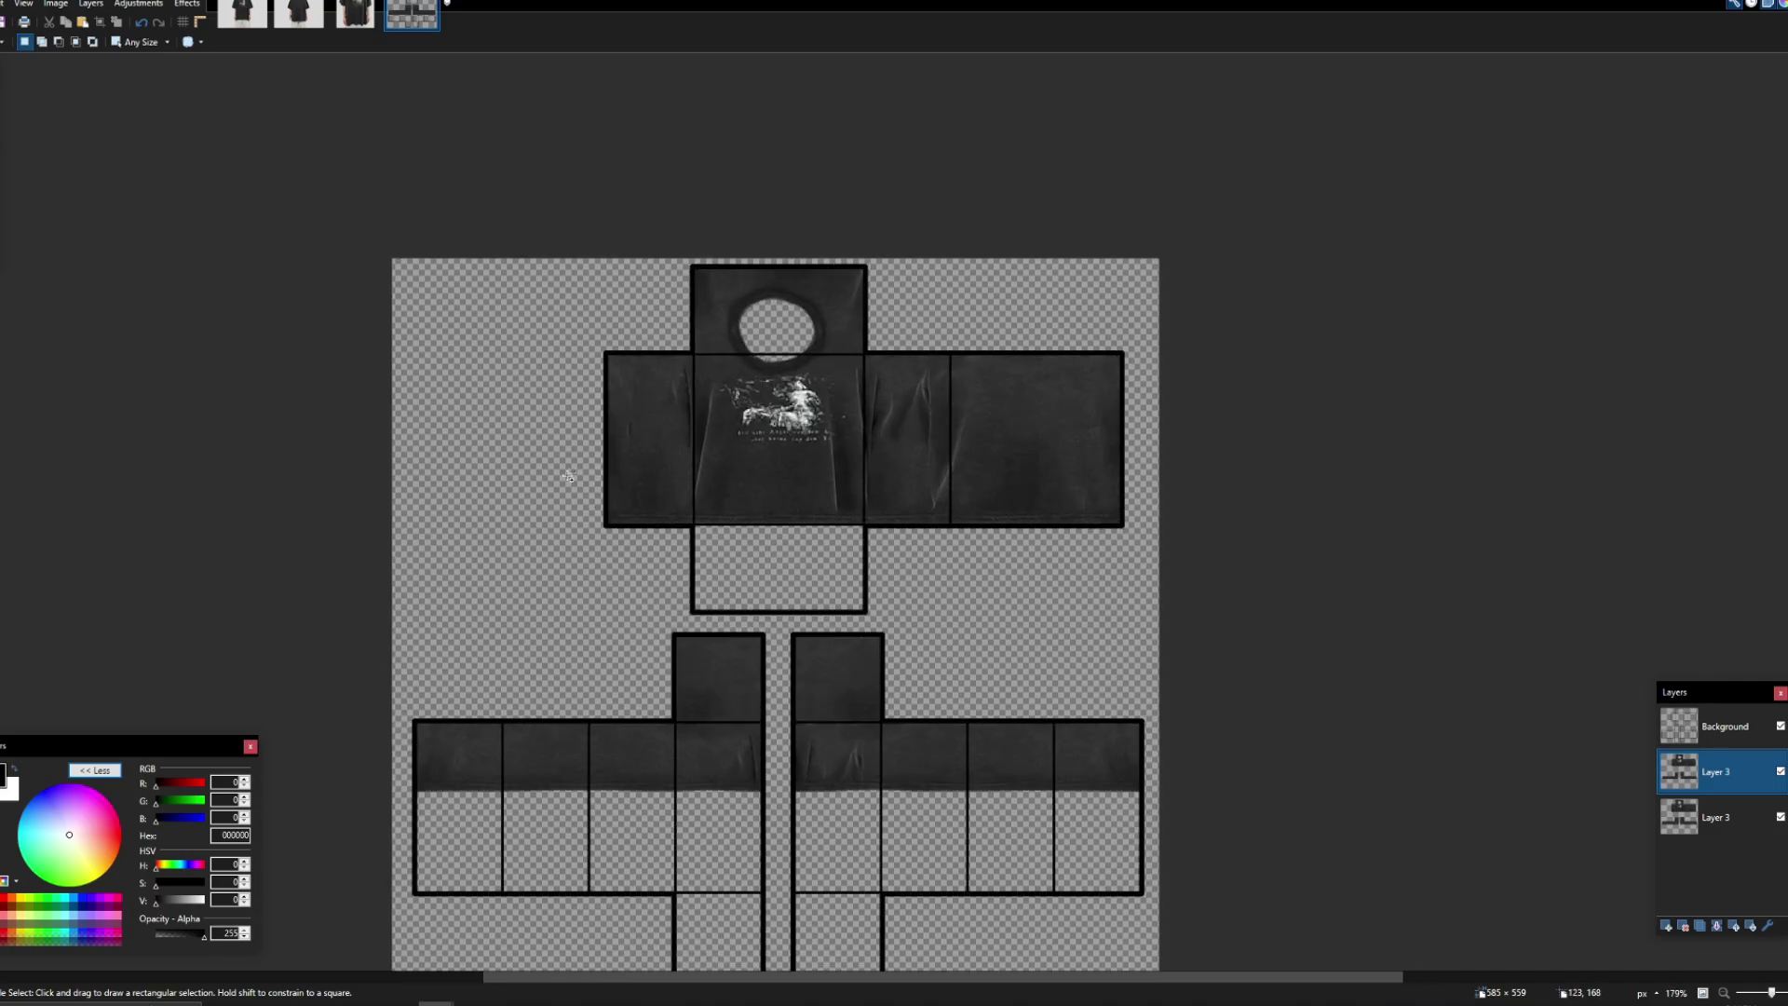
left_click(1733, 927)
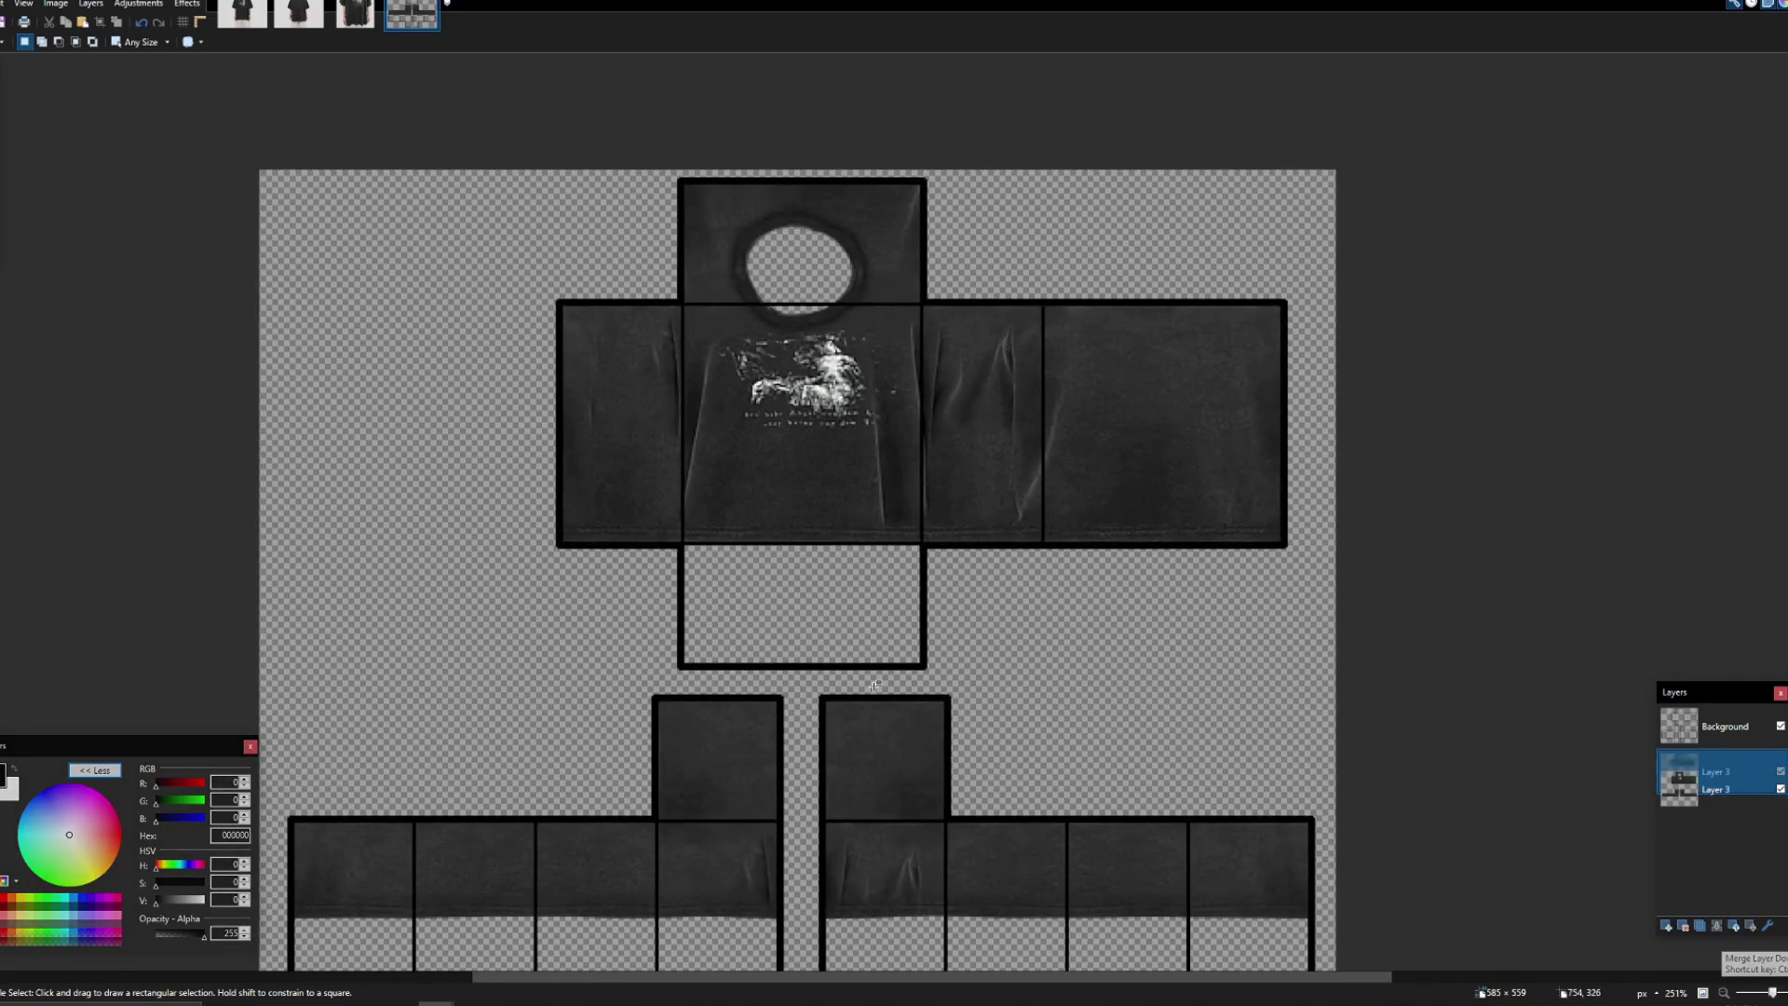
Step: Hide the template outline layer to view the merged shirt texture on its own
scroll(686, 605, "down", 3)
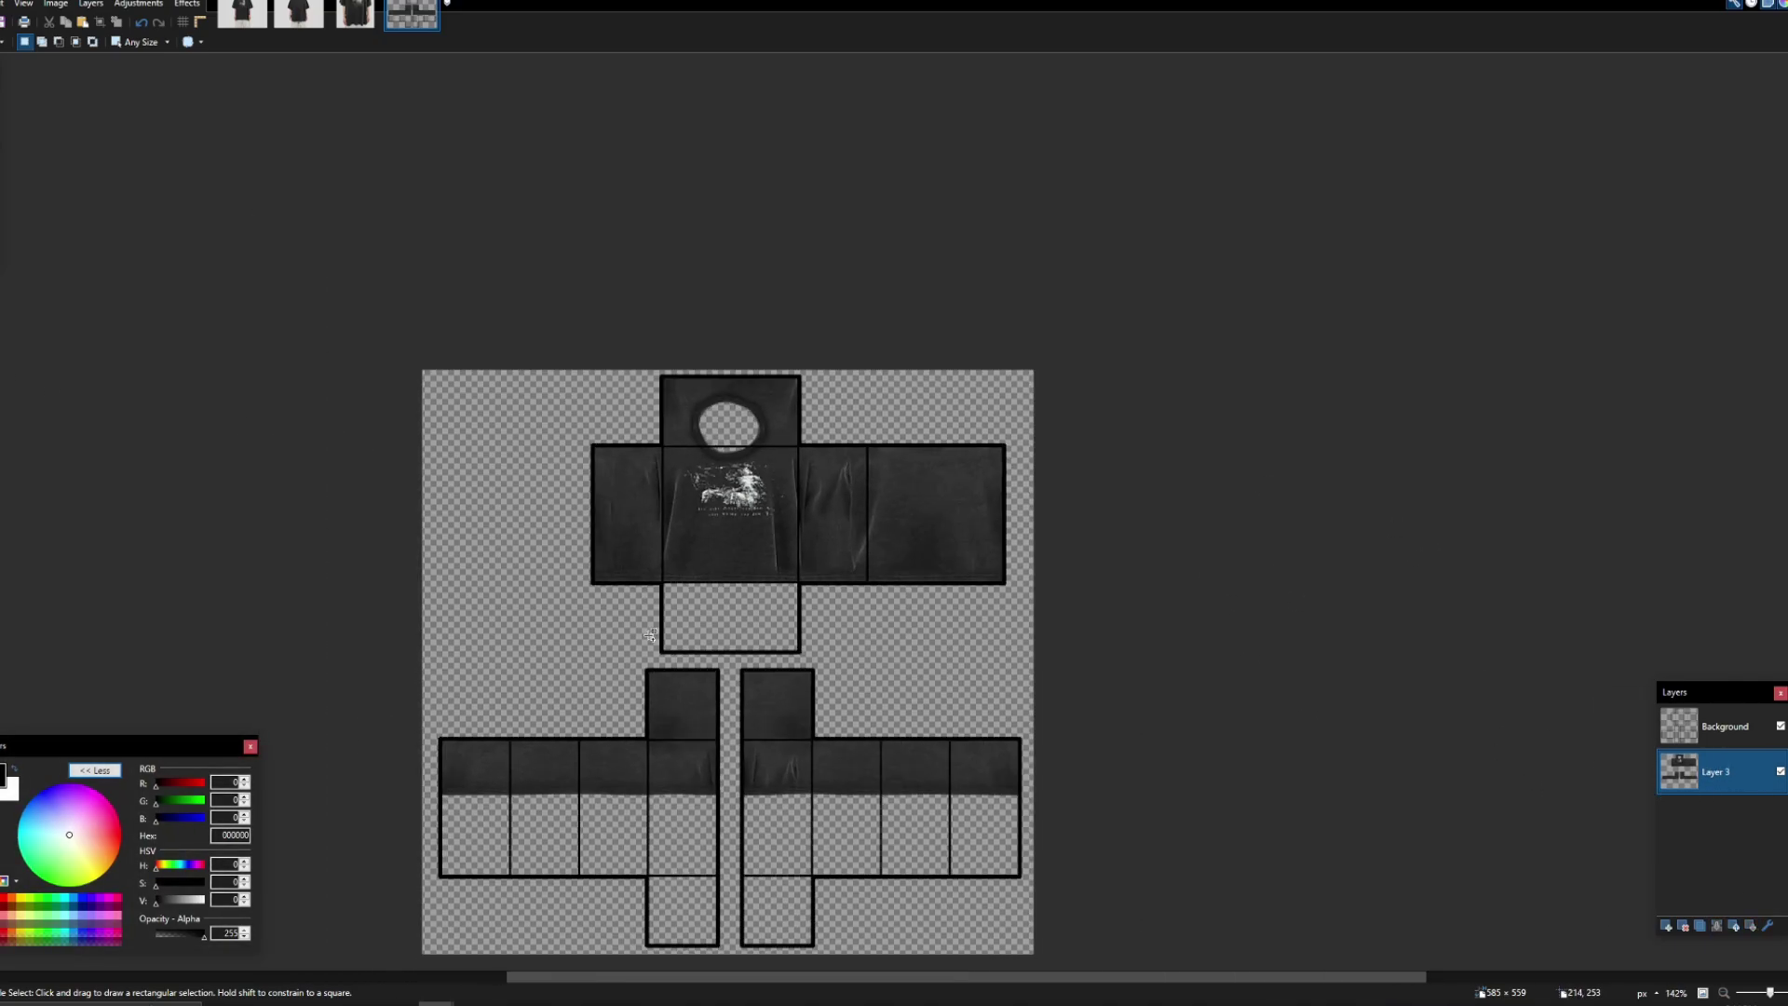
left_click(1780, 726)
scroll(687, 603, "down", 1)
scroll(686, 603, "down", 1)
scroll(962, 627, "up", 3)
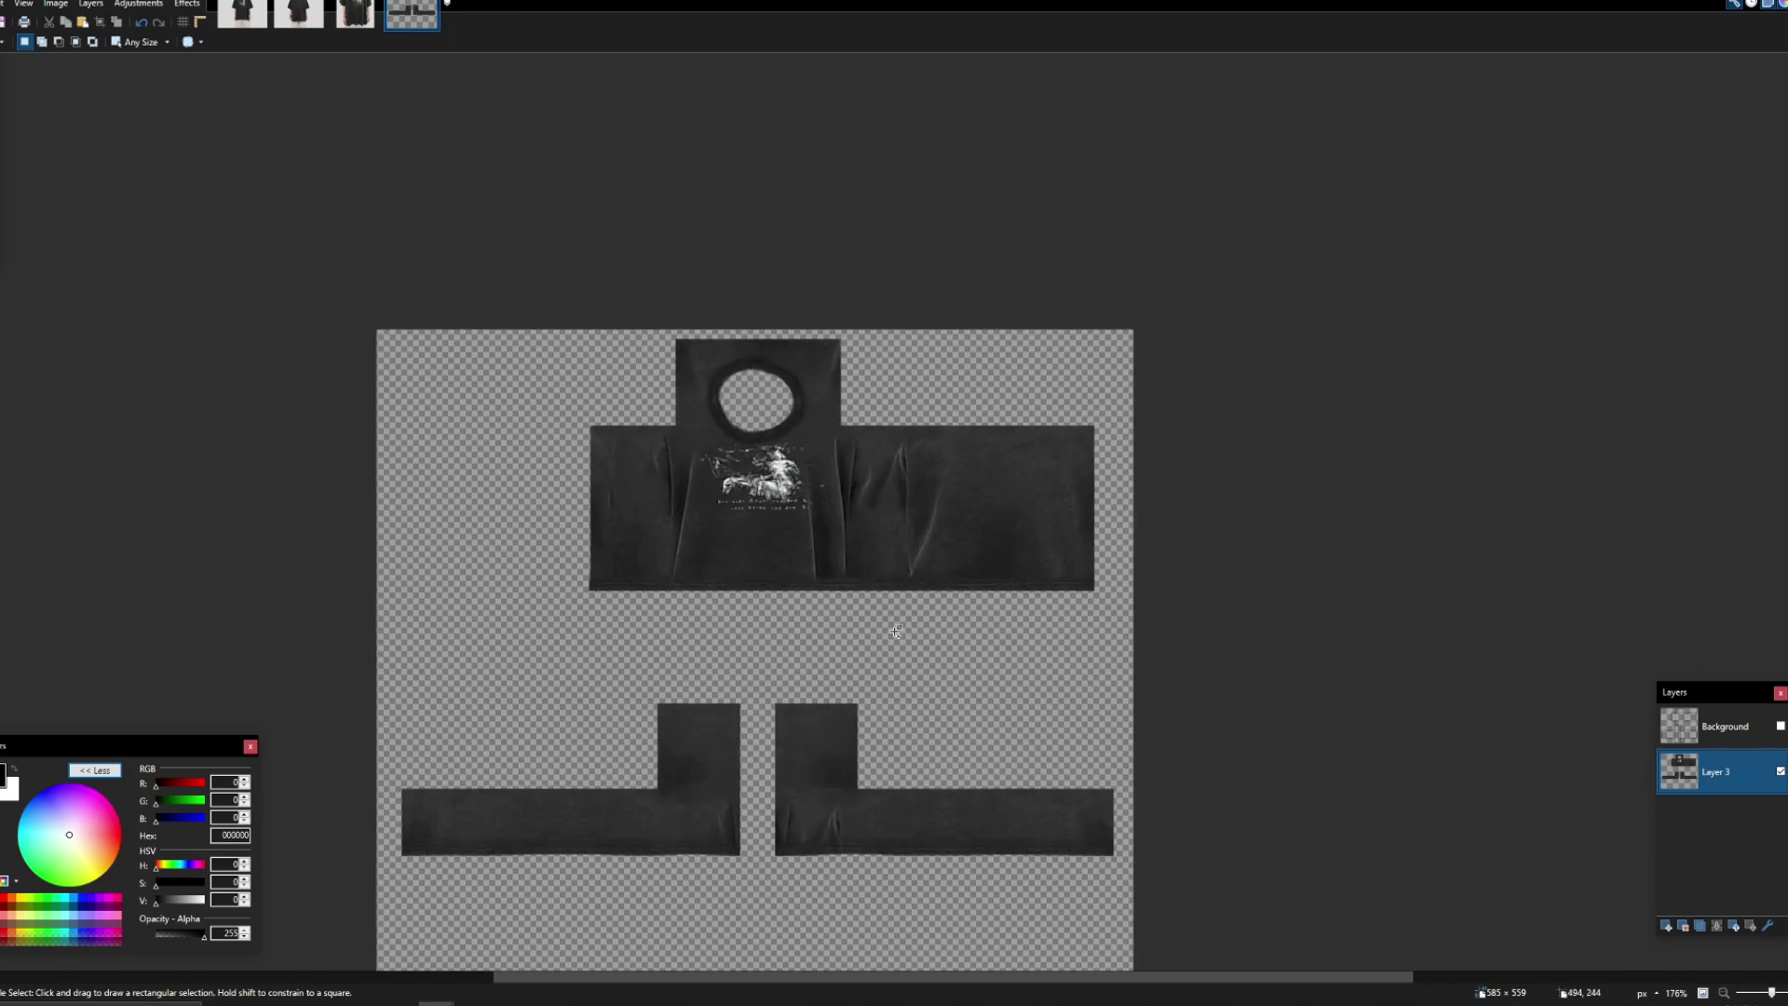
scroll(896, 502, "up", 2)
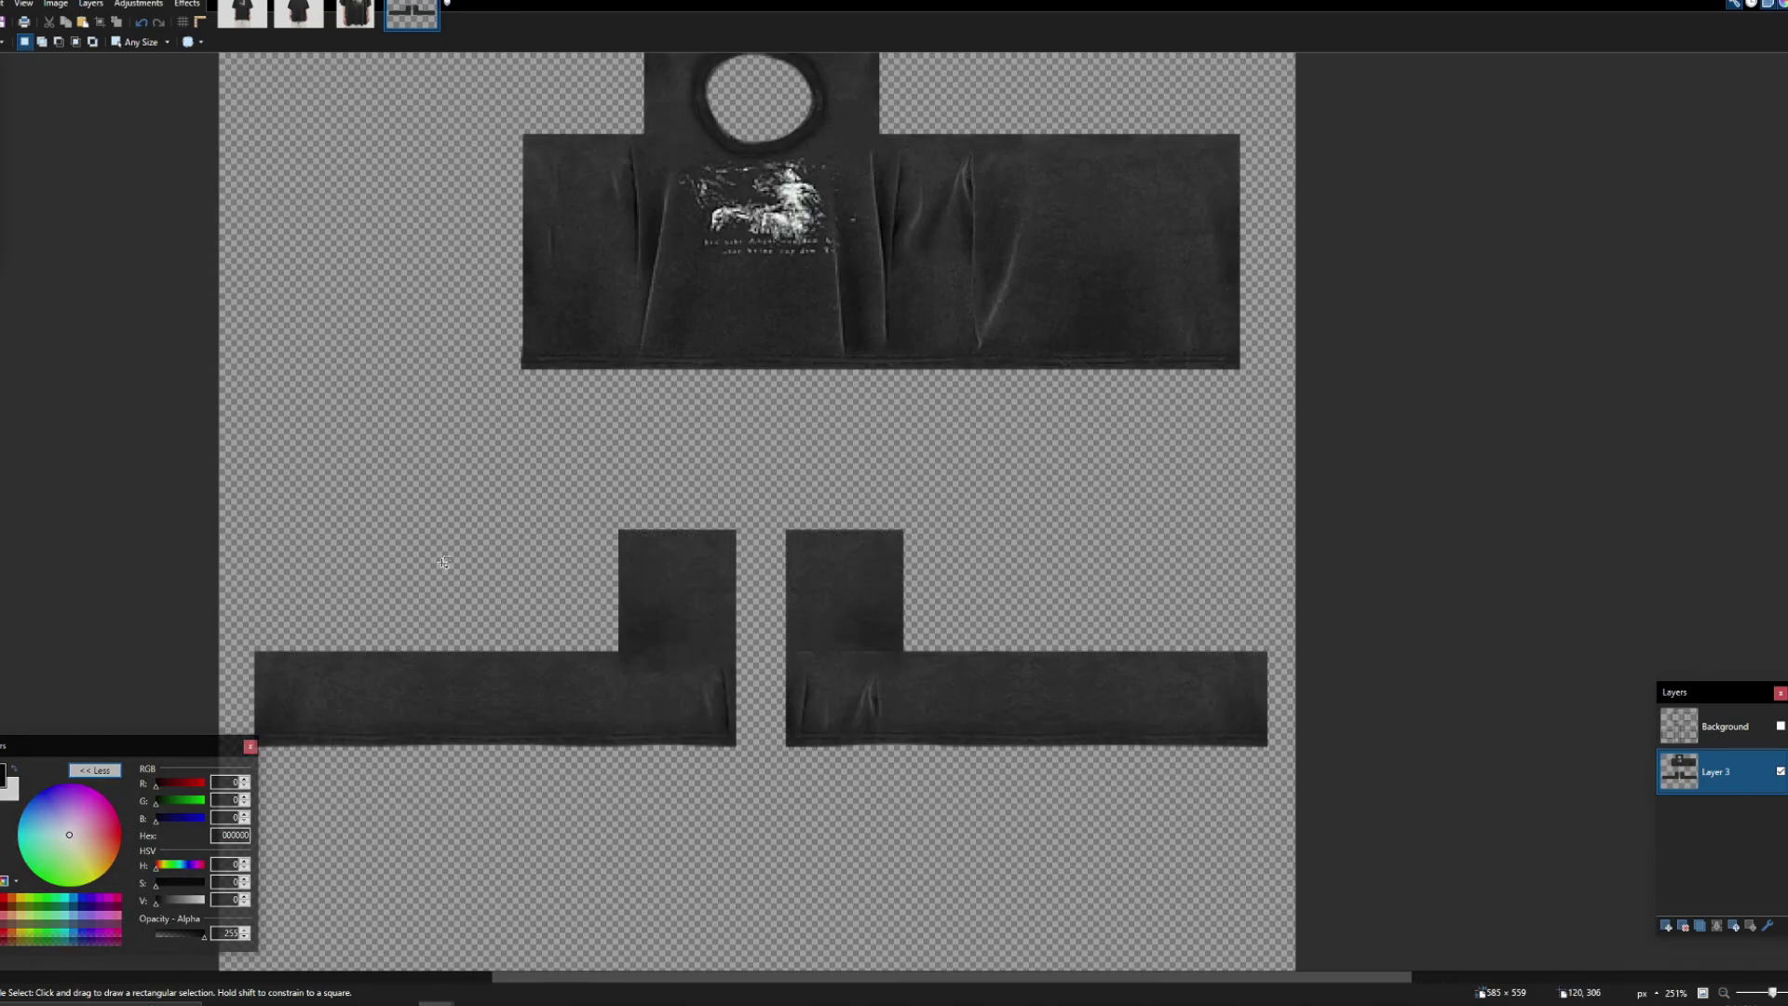
Step: Clone nearby fabric over the seam between the upper and lower panels of the right-hand sleeve, using a 15 px brush at 0% hardness
scroll(882, 706, "up", 5)
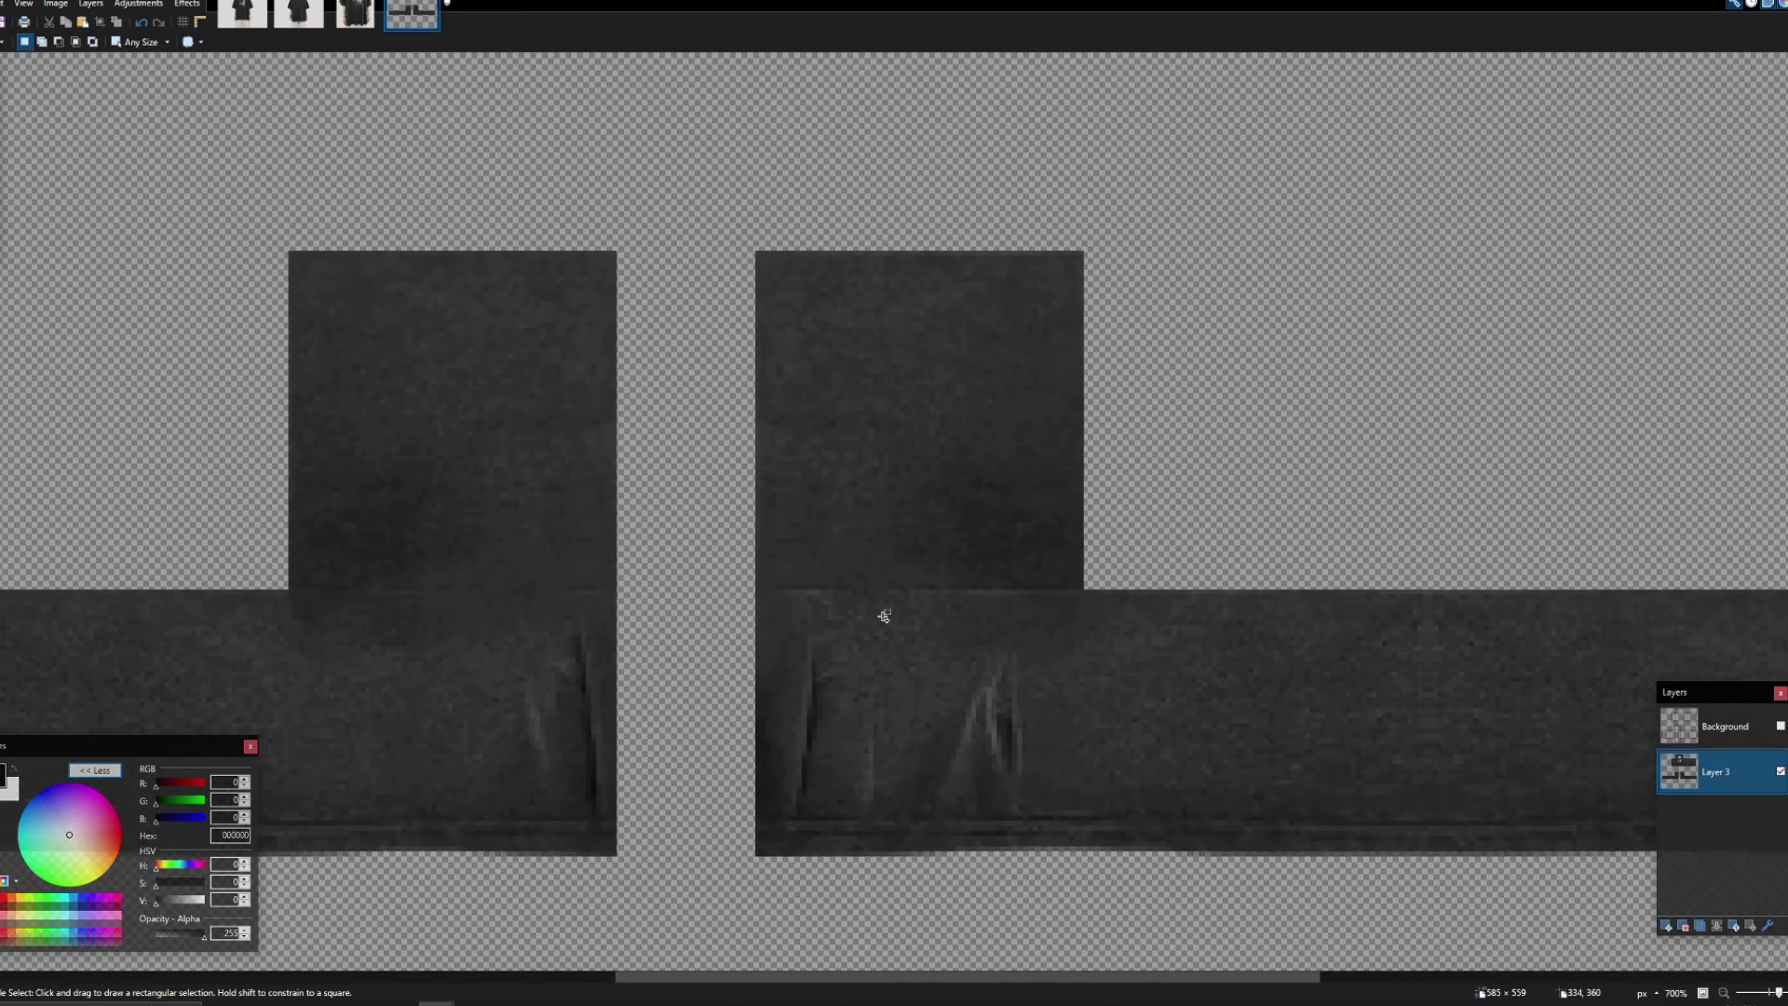
scroll(974, 595, "up", 2)
key("l")
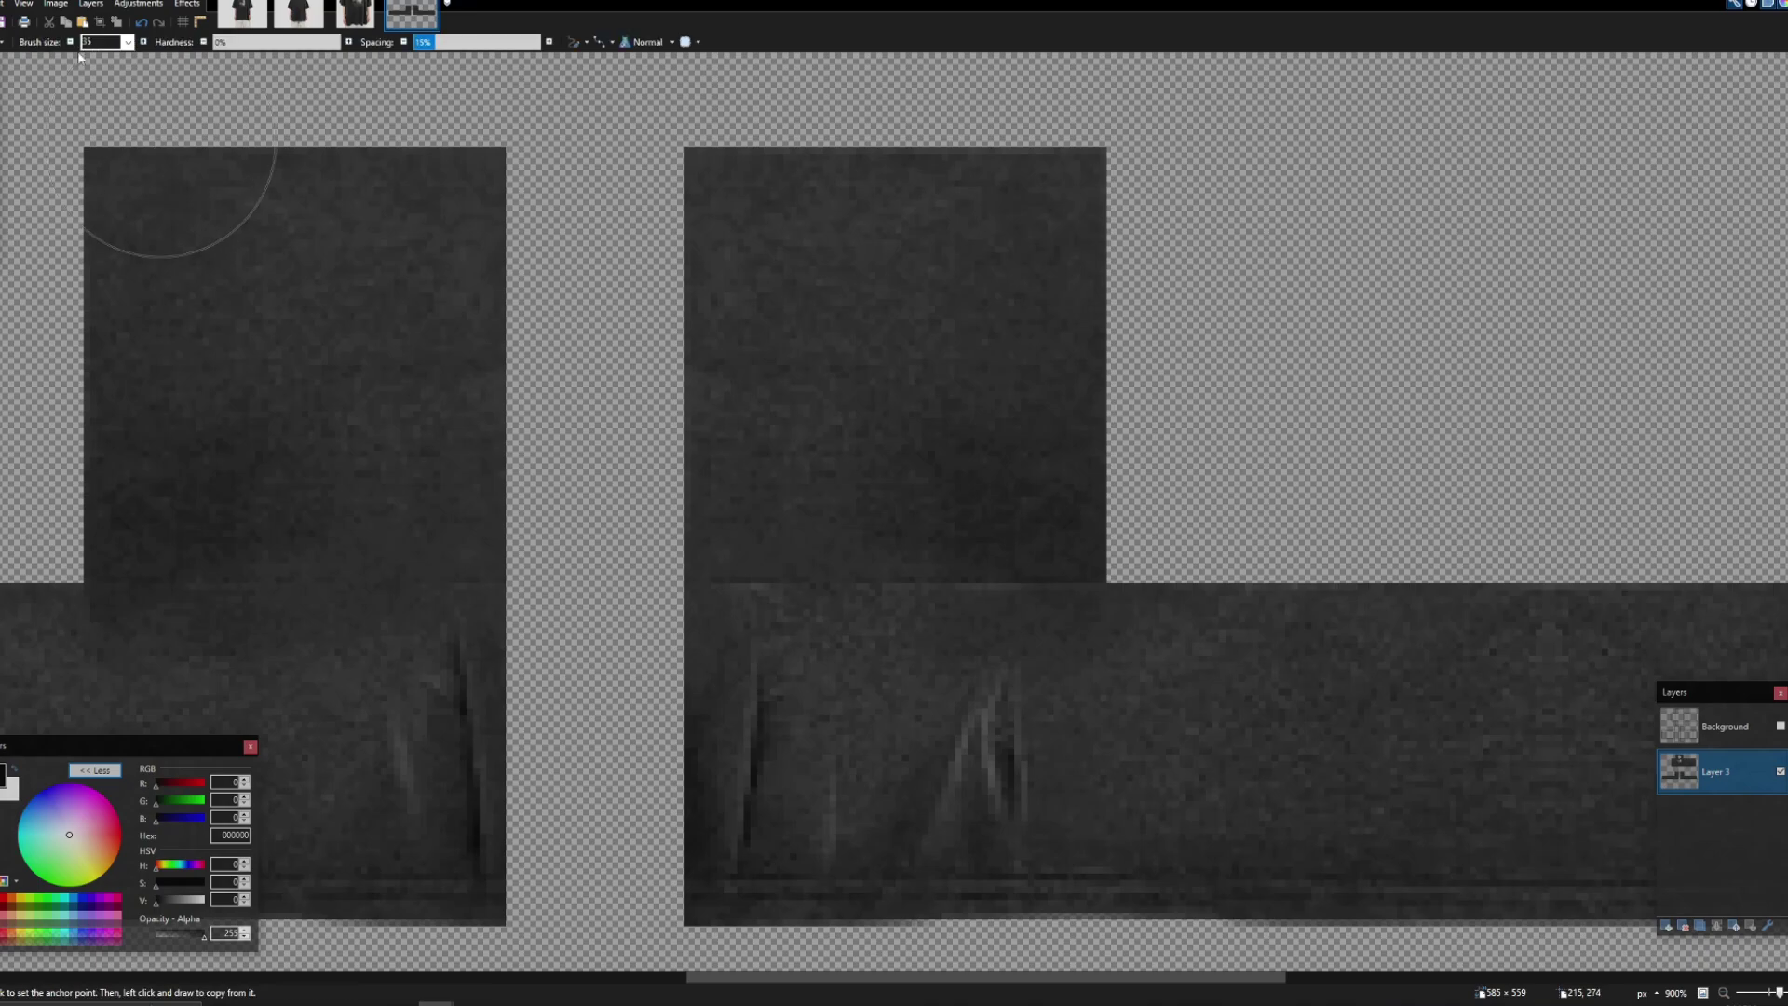
scroll(921, 535, "down", 1)
left_click(901, 503, "ctrl")
mouse_move(1007, 641)
left_mouse_down()
mouse_move(832, 651)
mouse_move(894, 593)
mouse_move(826, 646)
mouse_move(777, 643)
left_mouse_up()
left_click(970, 519, "ctrl")
left_click(889, 594, "ctrl")
left_click(871, 521, "ctrl")
mouse_move(961, 621)
left_mouse_down()
mouse_move(1028, 636)
mouse_move(987, 638)
left_mouse_up()
scroll(902, 614, "down", 2)
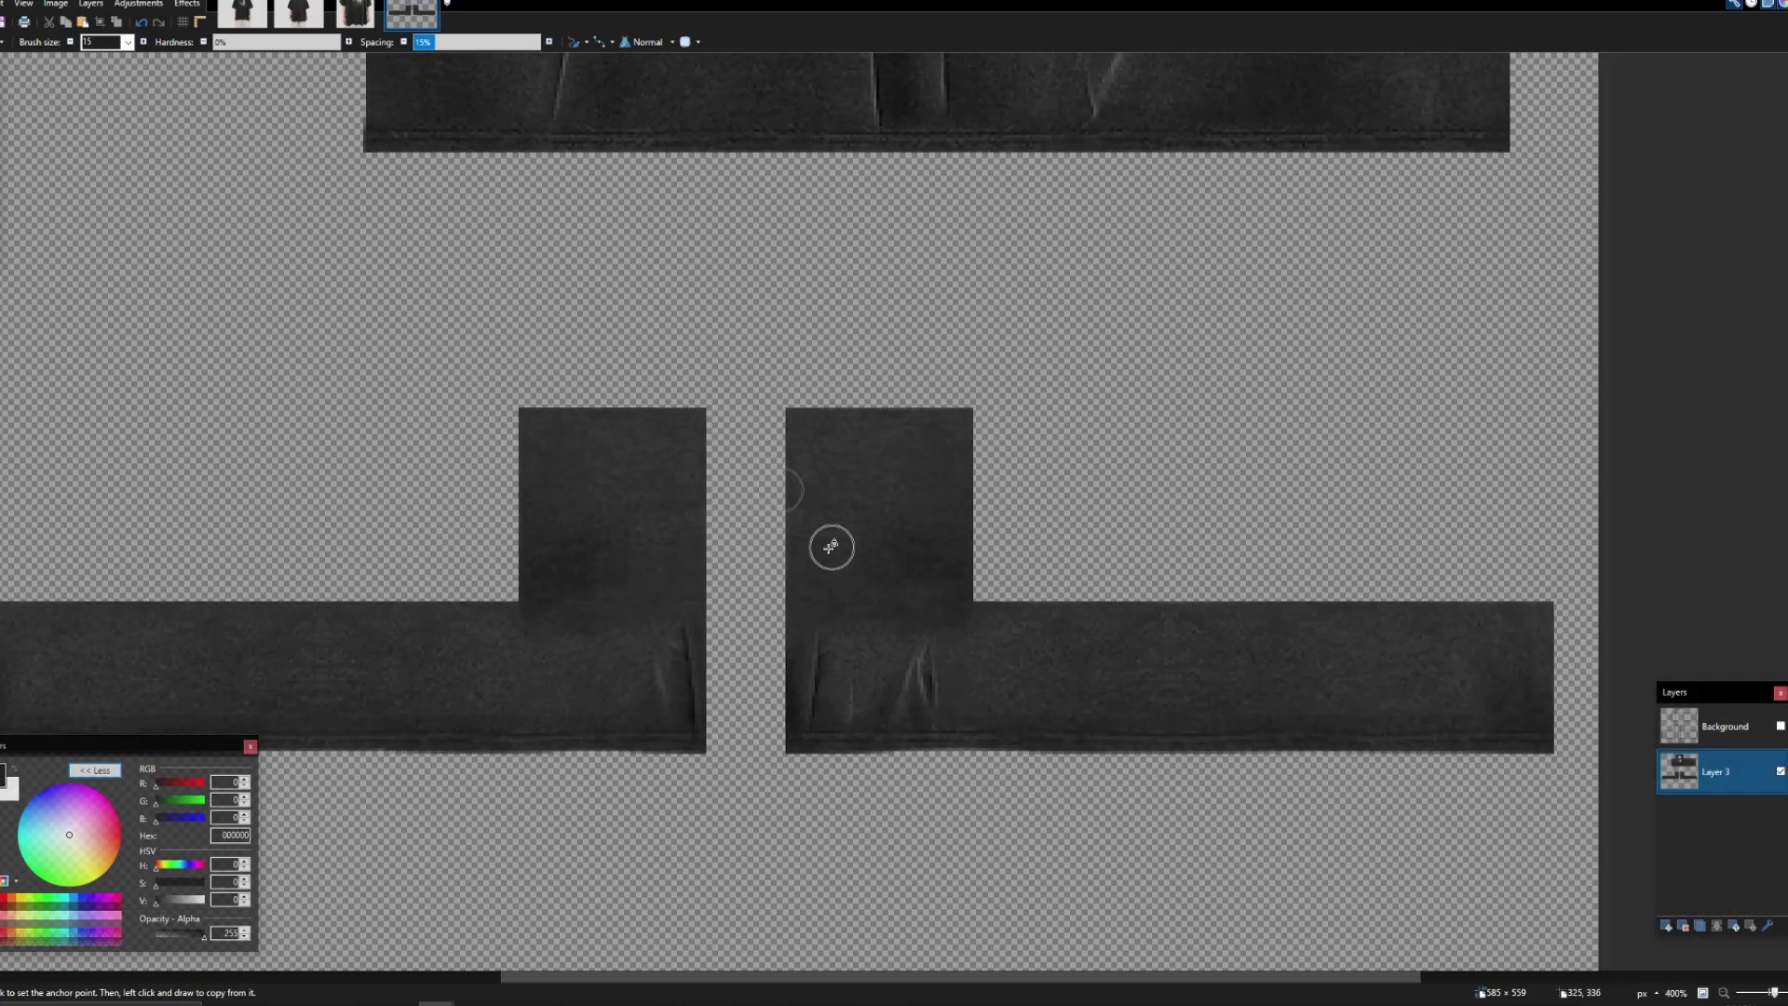
scroll(830, 543, "up", 4)
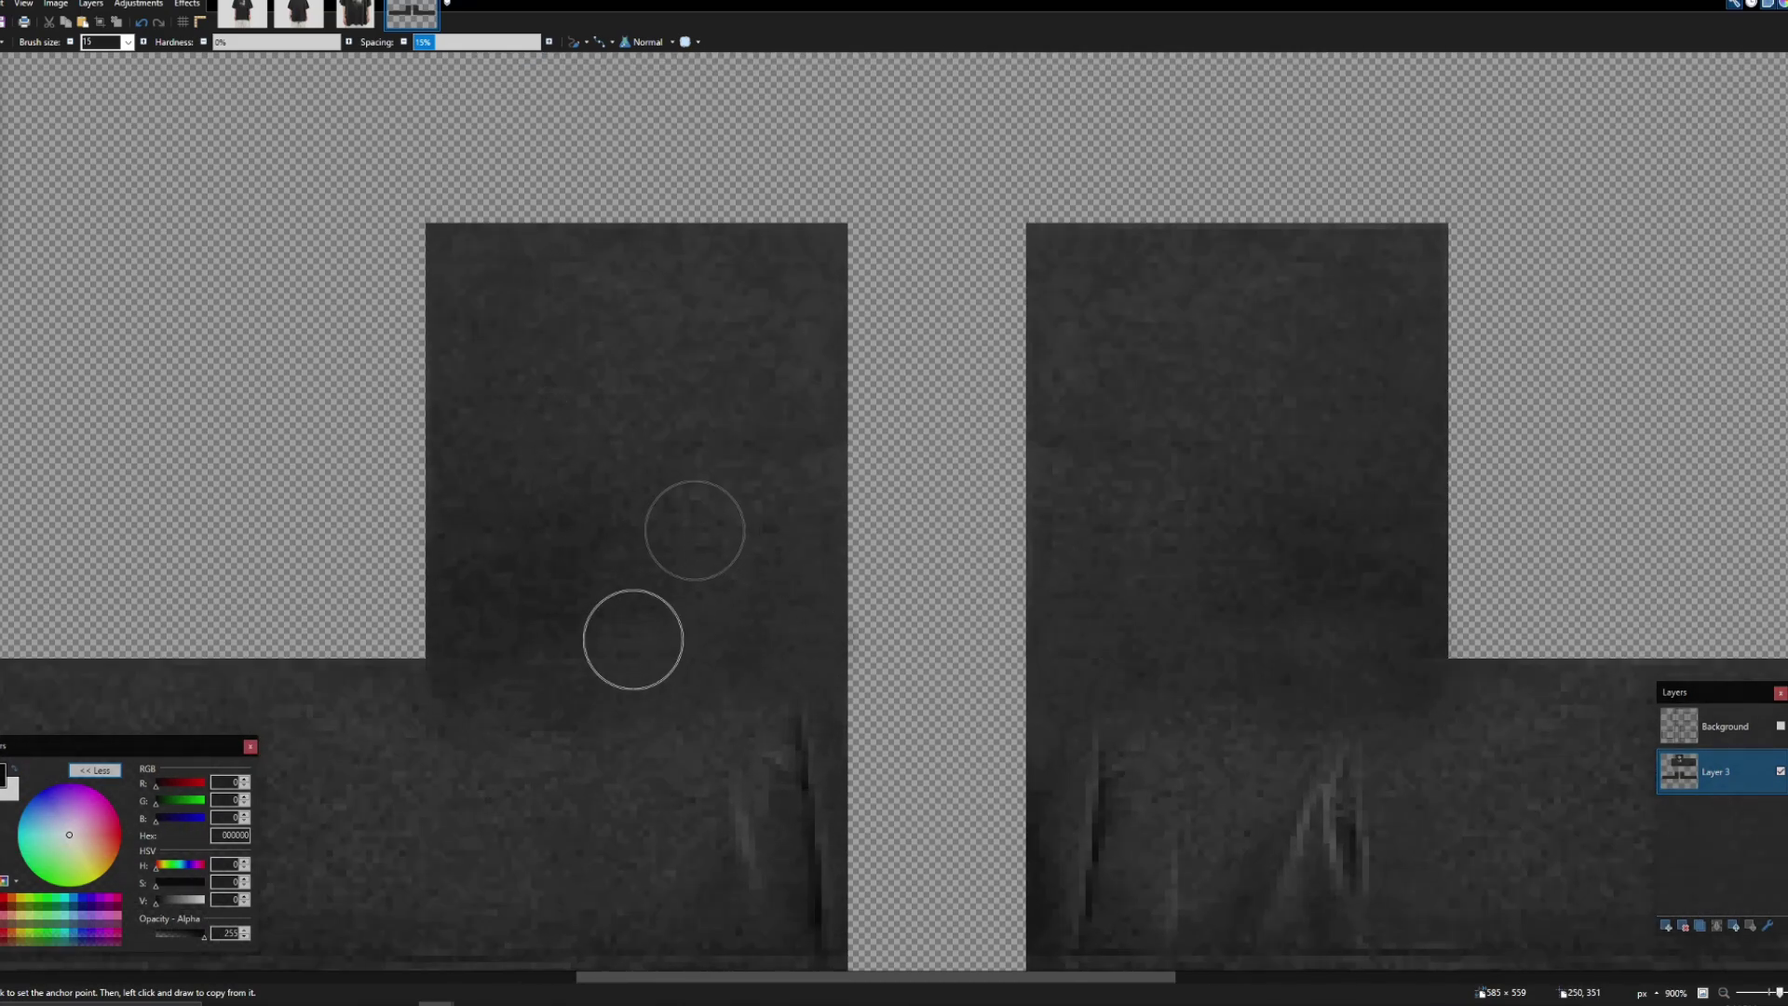
scroll(556, 470, "down", 4)
scroll(556, 470, "down", 5)
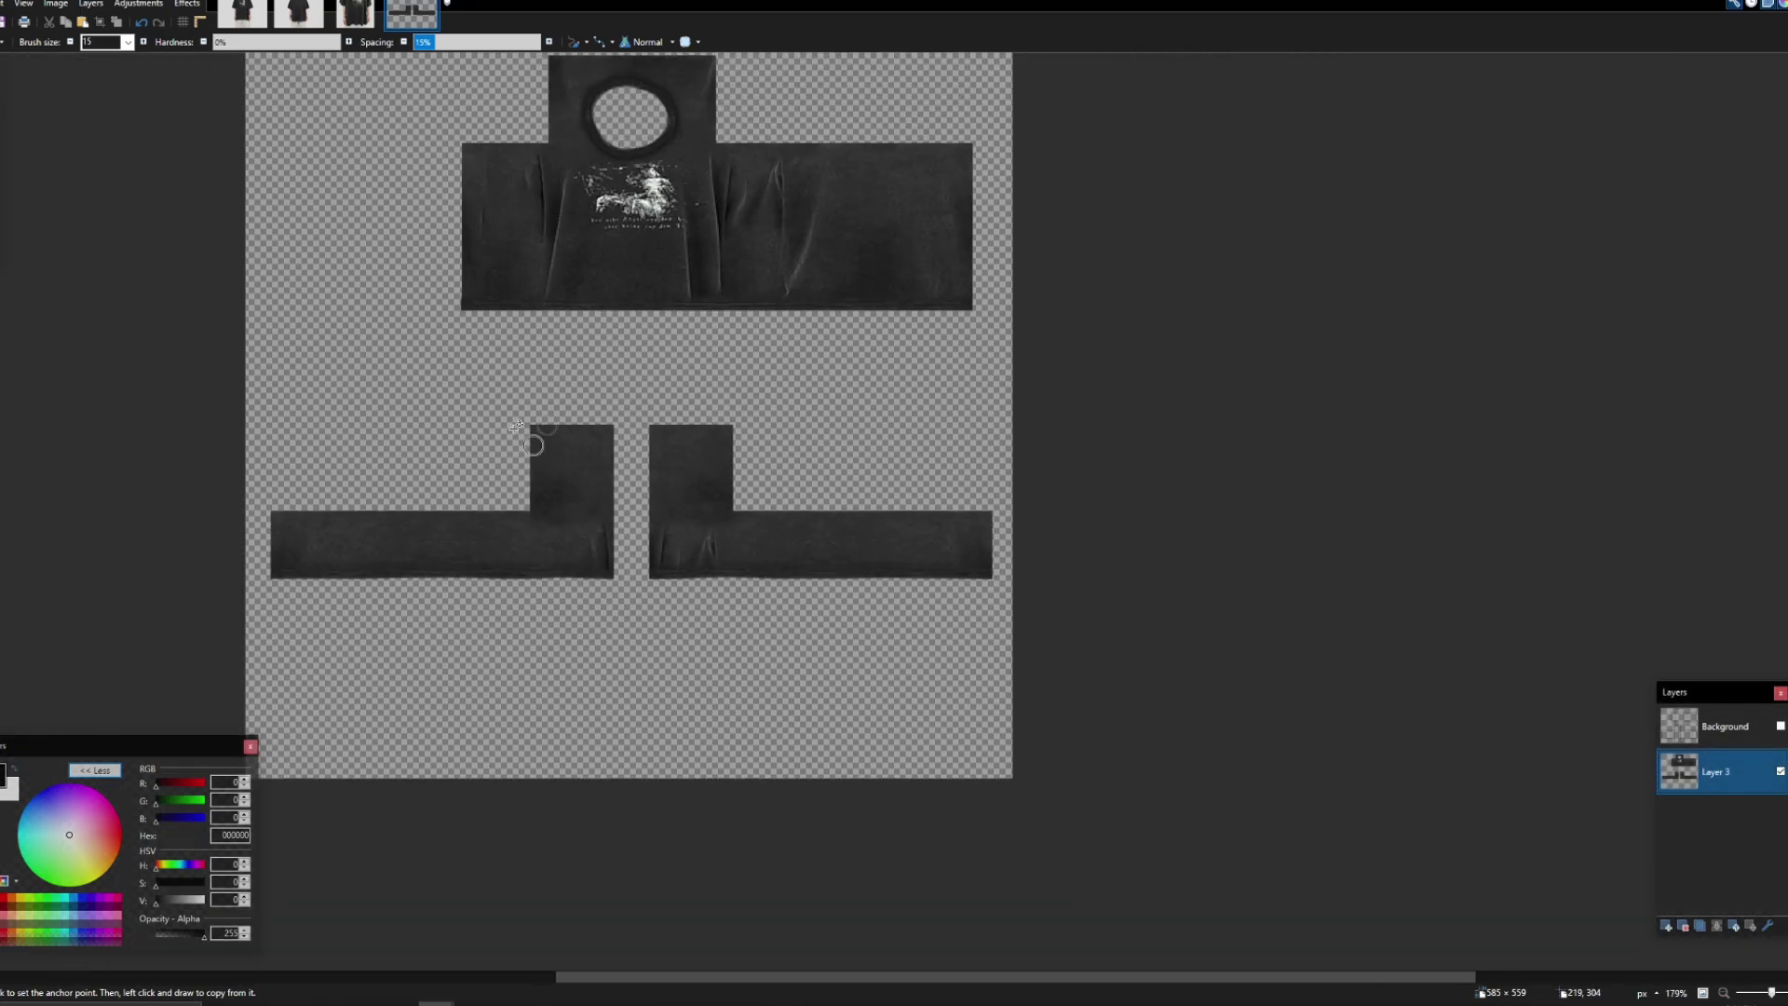
left_click(0, 99)
scroll(621, 486, "up", 3)
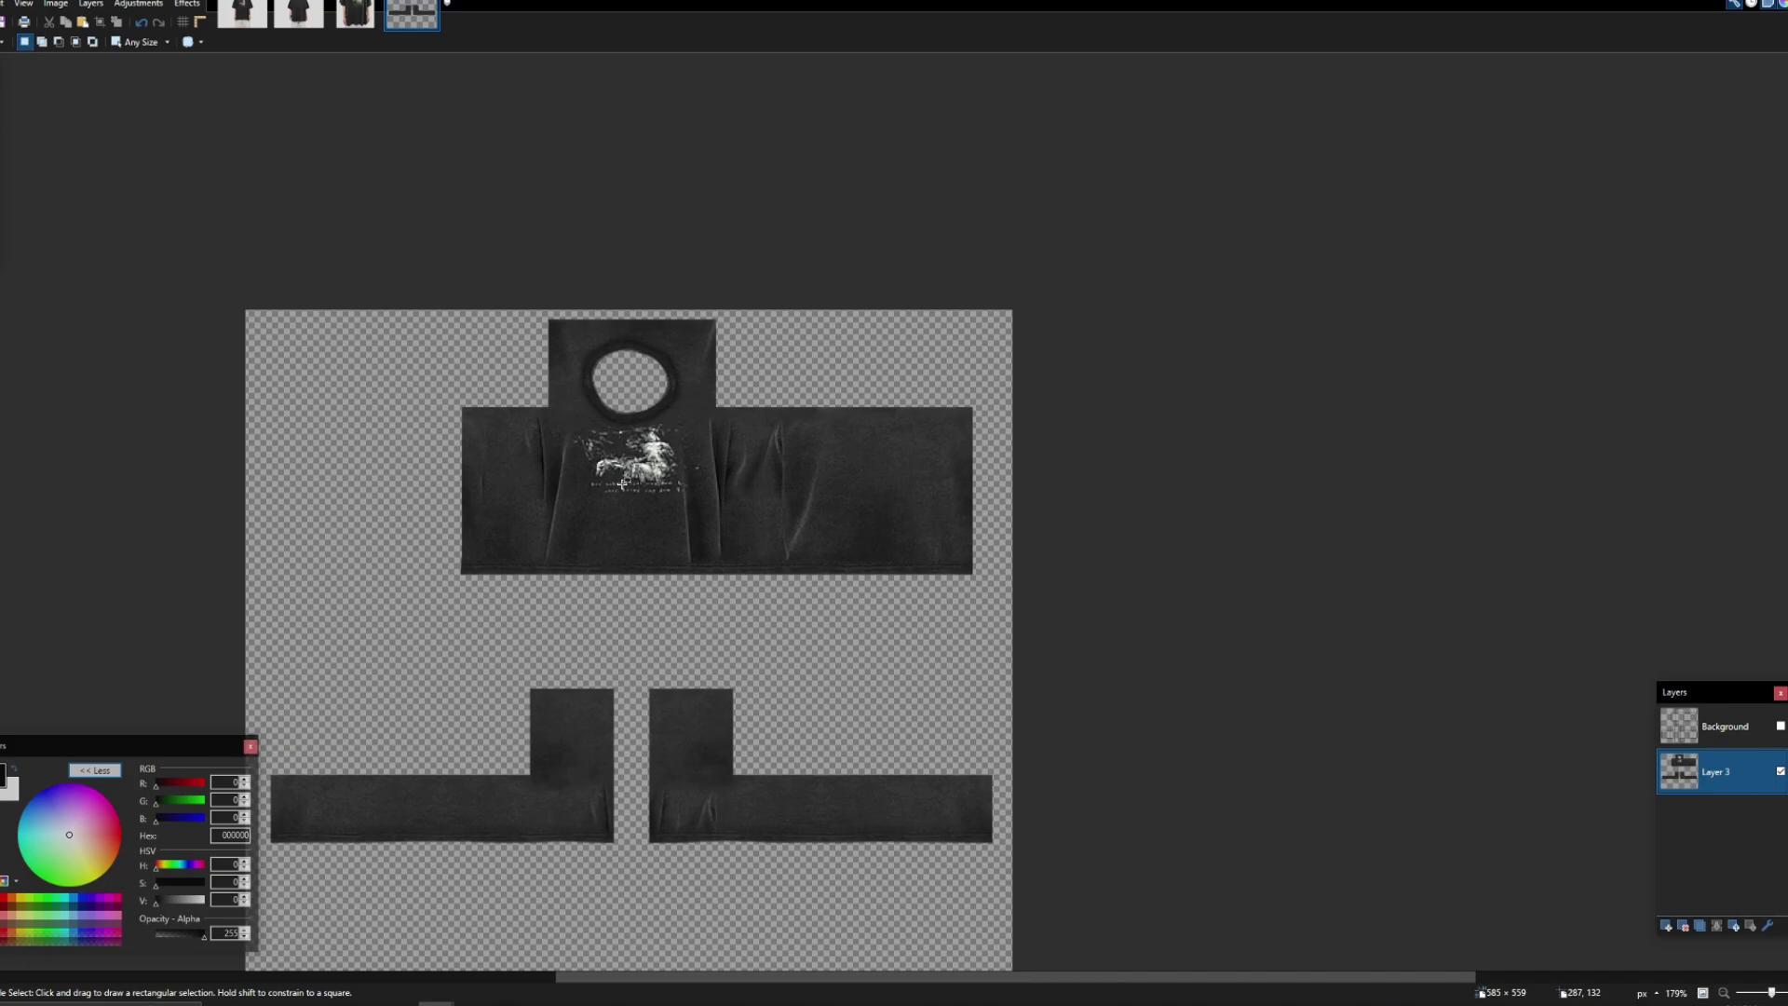